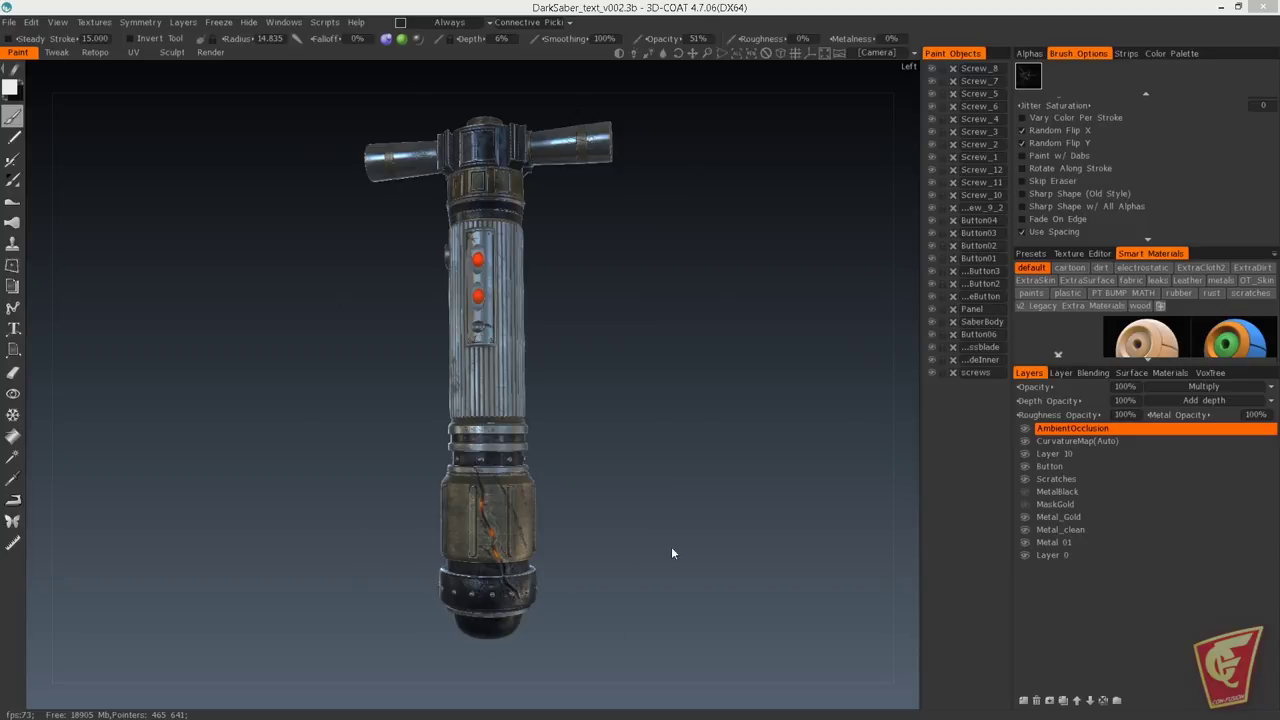
# Step: Review the Export Objects & Textures settings, including the texture file formats, the export preset and the metal-alpha roughness option
pyautogui.click(10, 22)
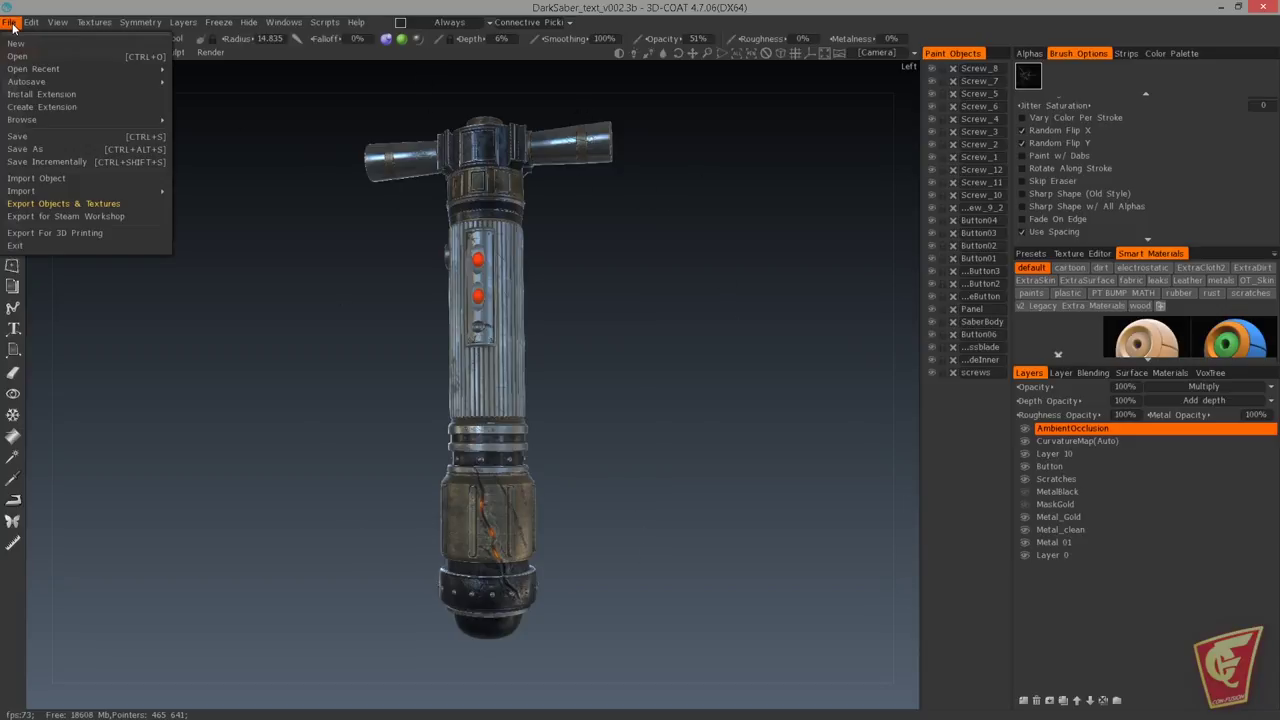
pyautogui.click(68, 205)
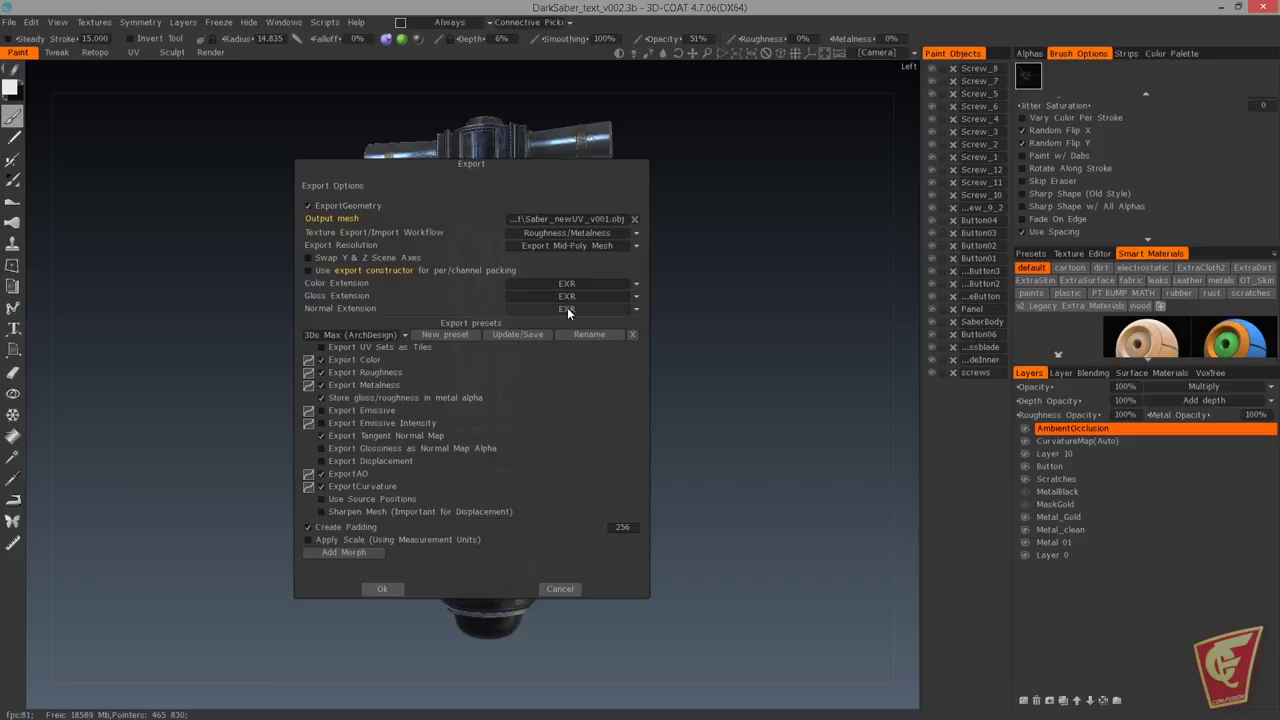
pyautogui.click(568, 309)
pyautogui.click(350, 338)
pyautogui.click(329, 398)
pyautogui.click(559, 588)
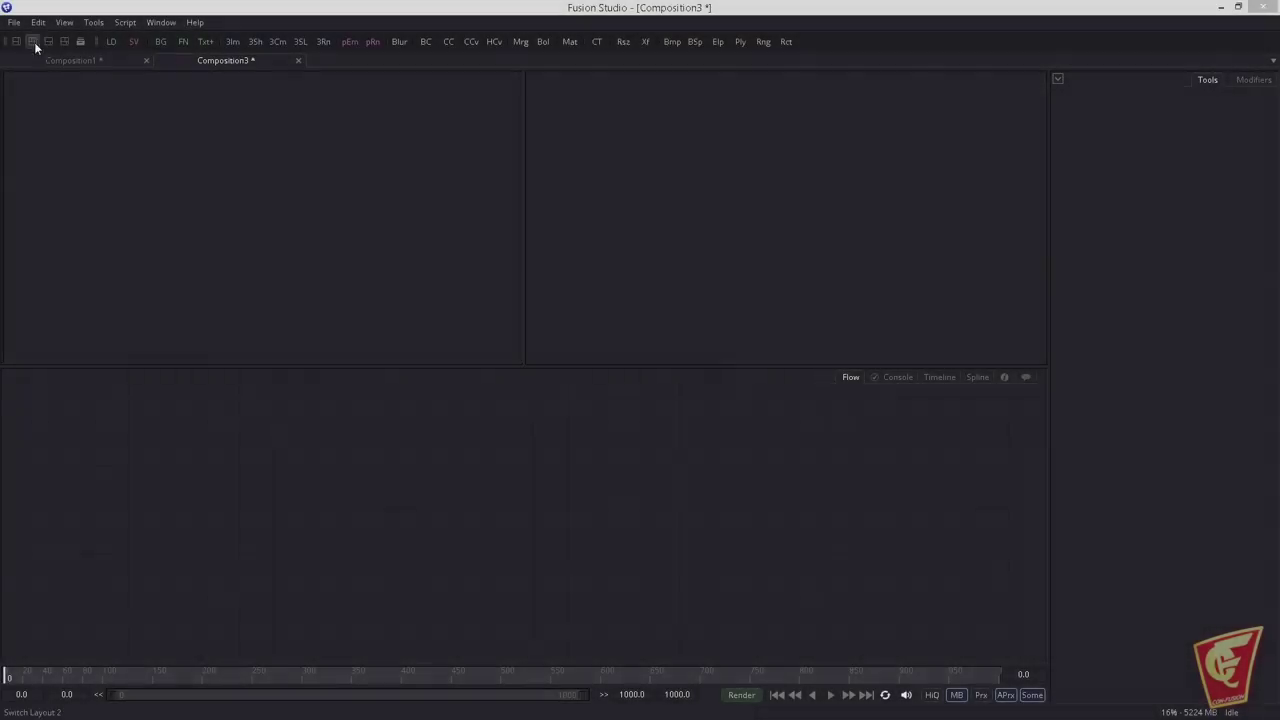
# Step: In Fusion Studio, import Saber_newUV_v001.obj with the FBX importer, merging it into the existing document
pyautogui.click(14, 22)
pyautogui.moveTo(152, 191)
pyautogui.click(205, 240)
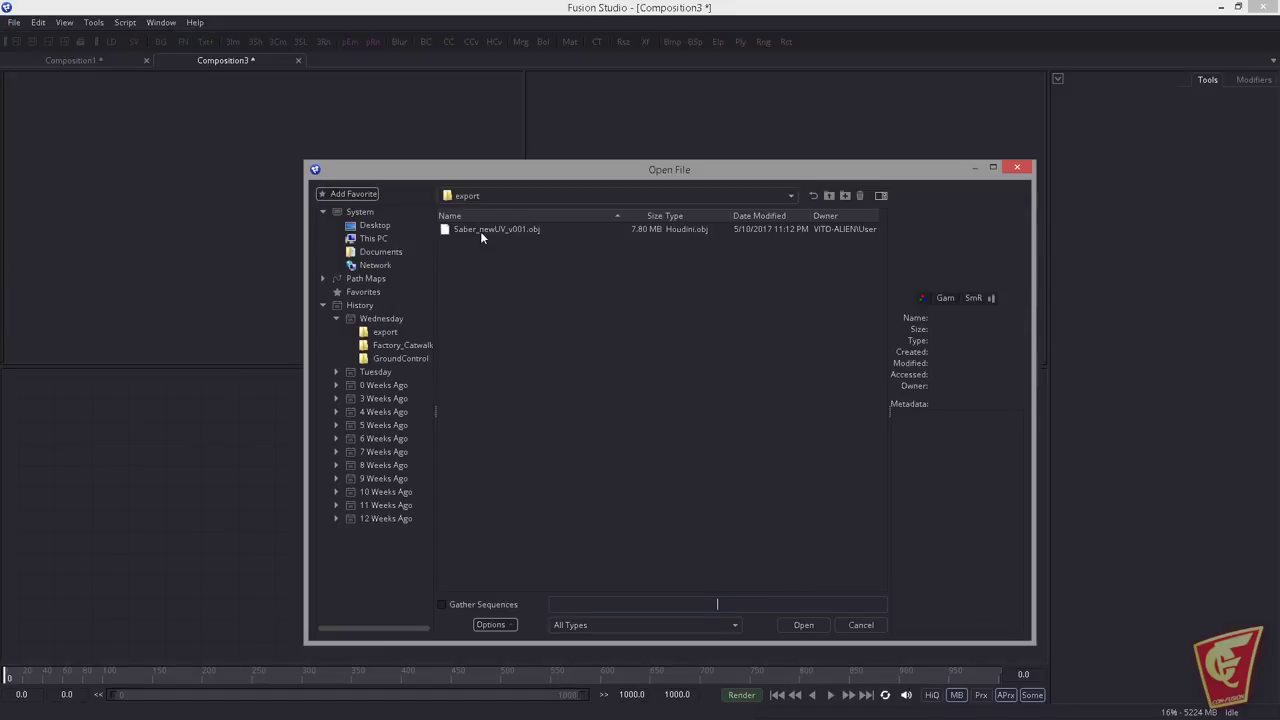
pyautogui.click(520, 231)
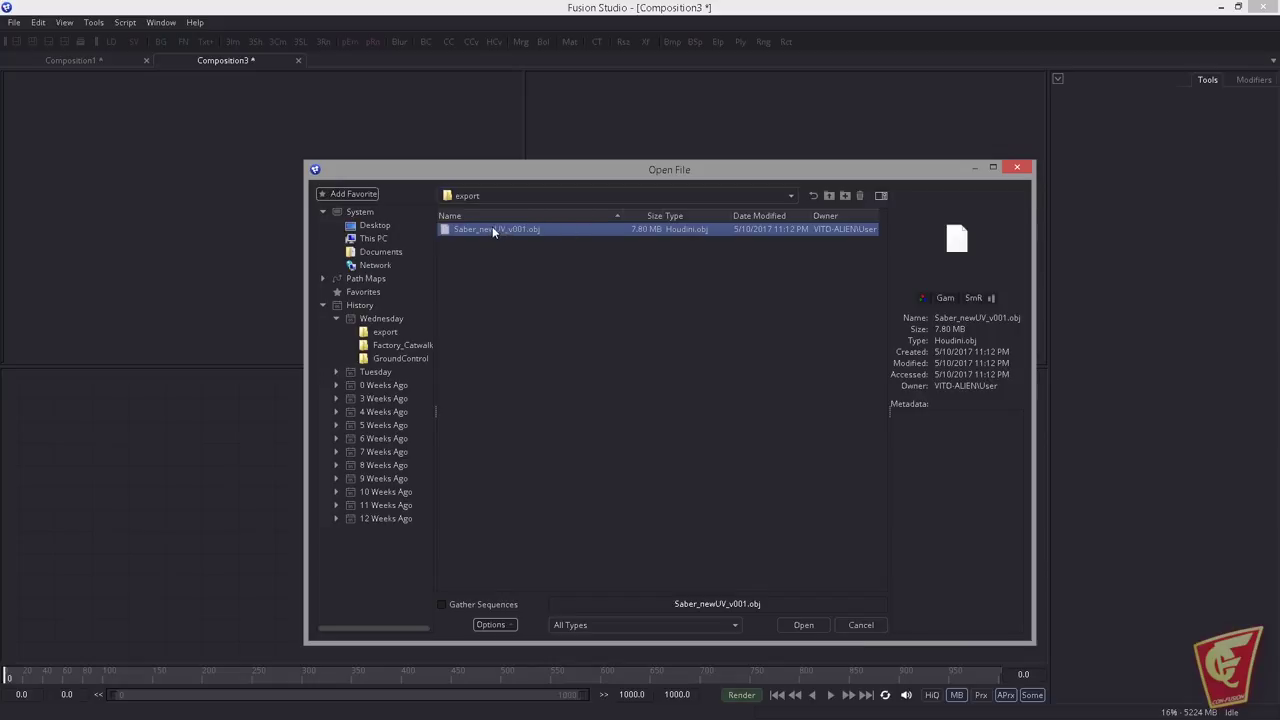
pyautogui.doubleClick(494, 230)
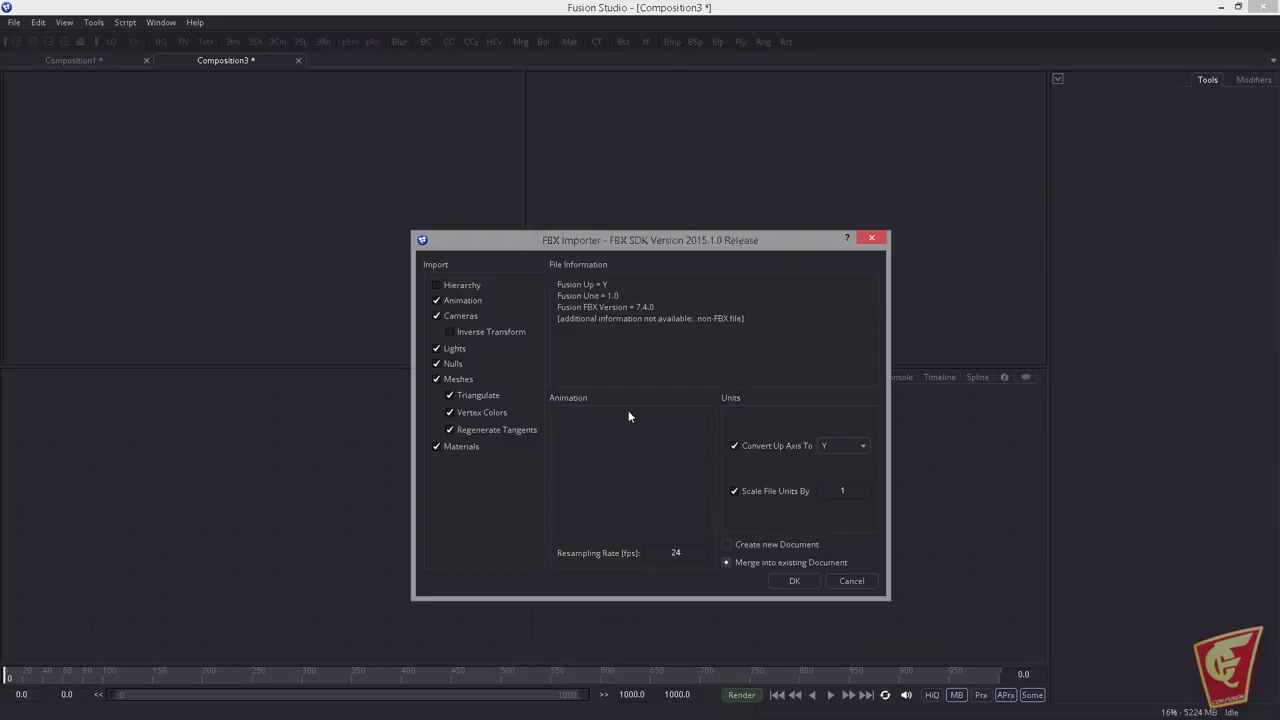
pyautogui.click(797, 579)
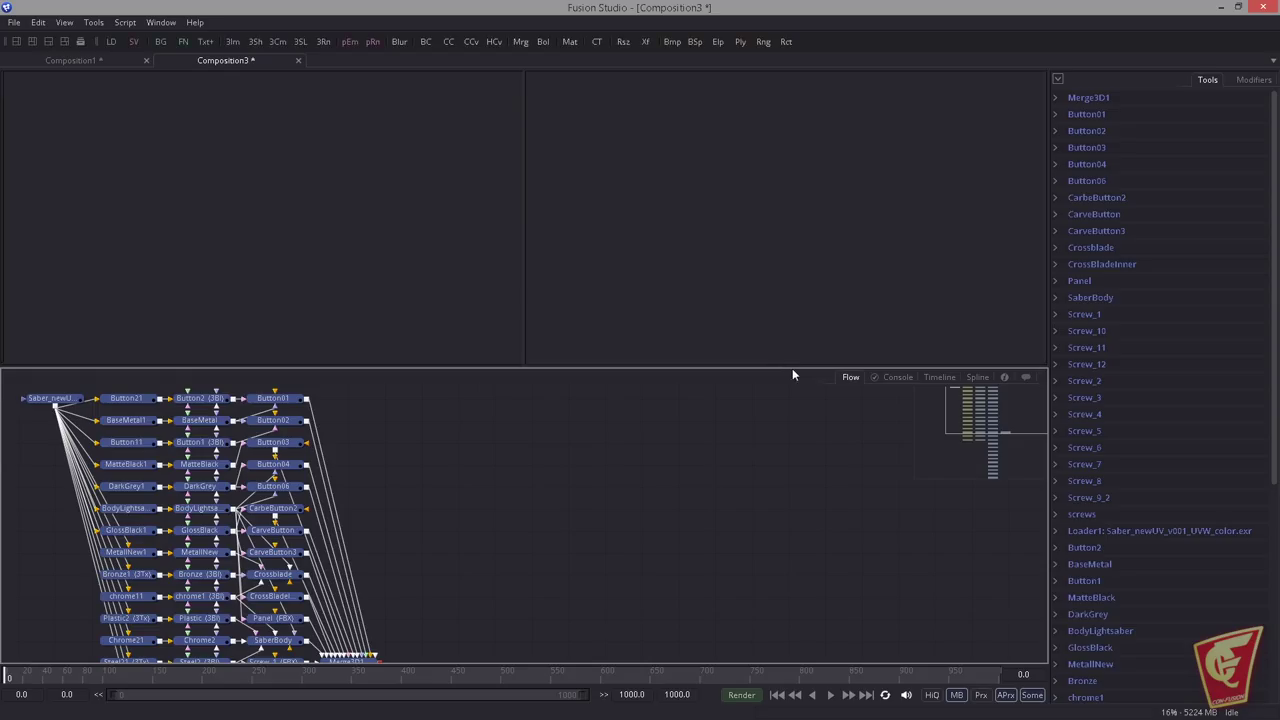
# Step: Display Merge3D1 in the first viewer, frame the saber model and enlarge the viewer area
pyautogui.scroll(-5, 490, 477)
pyautogui.scroll(4, 545, 492)
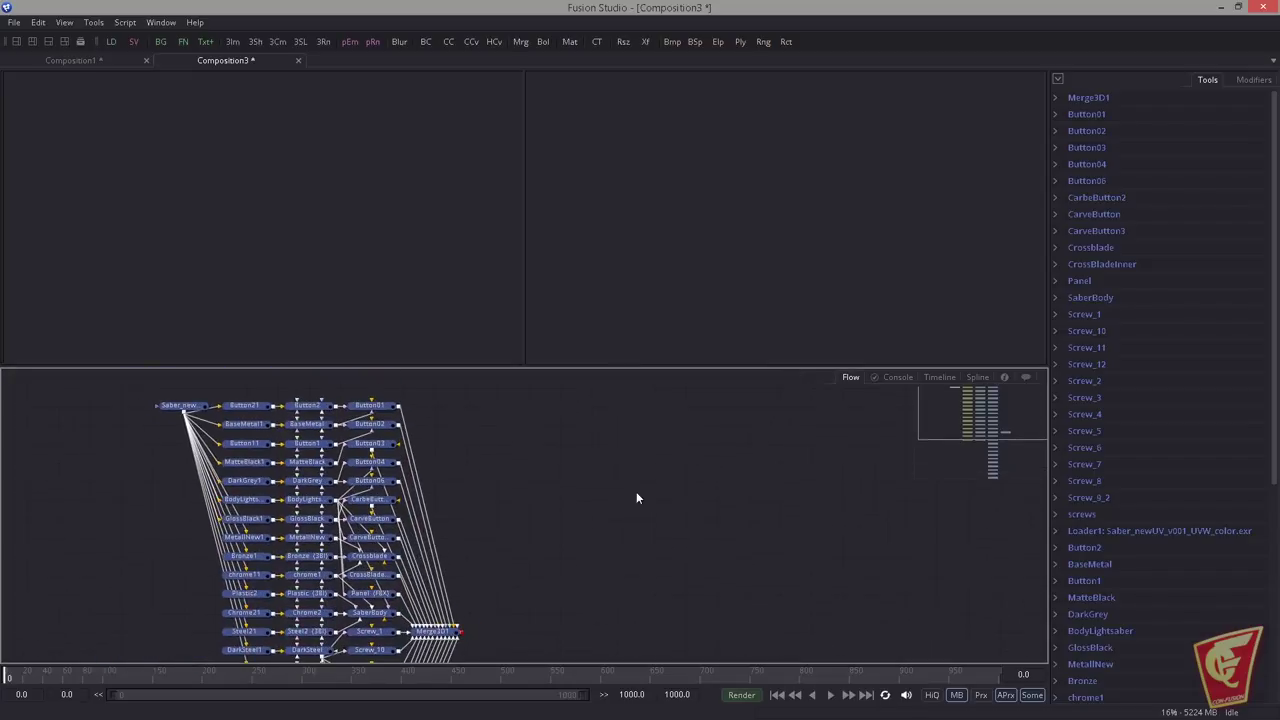
pyautogui.moveTo(692, 494); pyautogui.dragTo(708, 457)
pyautogui.click(447, 594)
pyautogui.press('1')
pyautogui.scroll(-3, 539, 446)
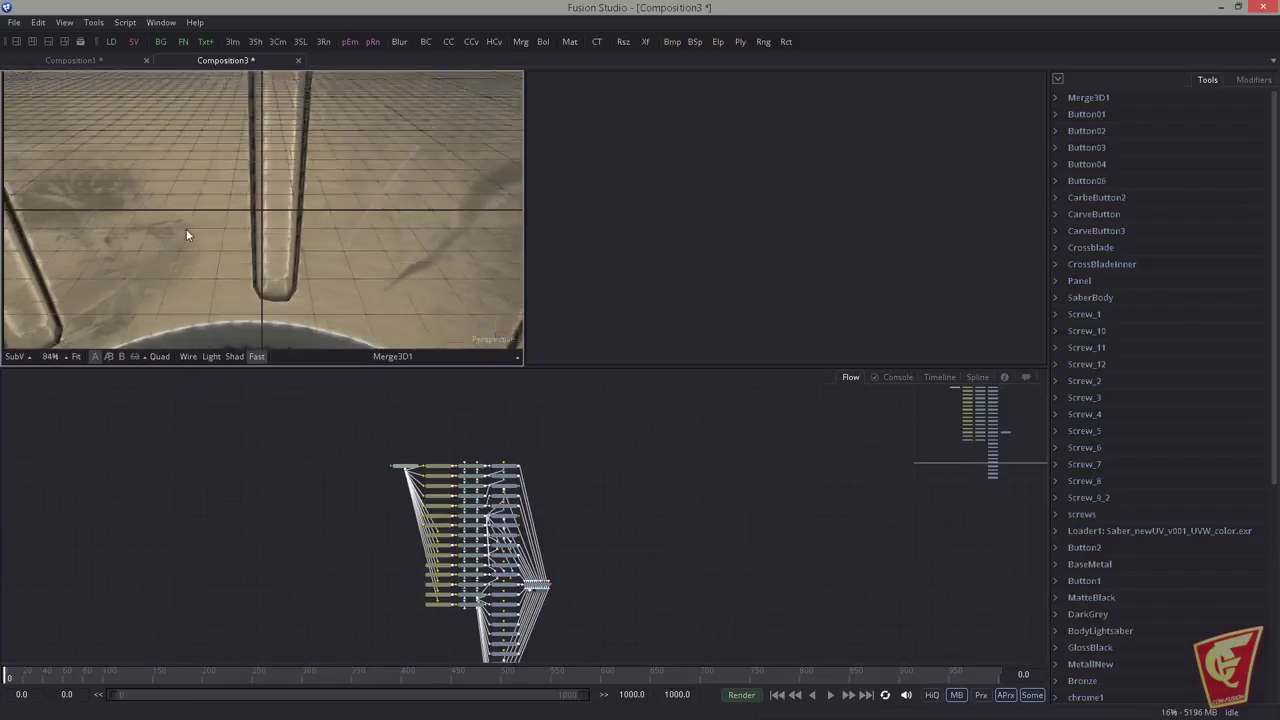
pyautogui.scroll(-4, 265, 247)
pyautogui.moveTo(264, 247); pyautogui.dragTo(183, 221)
pyautogui.scroll(-5, 118, 229)
pyautogui.moveTo(278, 262); pyautogui.dragTo(320, 290)
pyautogui.moveTo(296, 162); pyautogui.dragTo(288, 227)
pyautogui.scroll(-3, 254, 234)
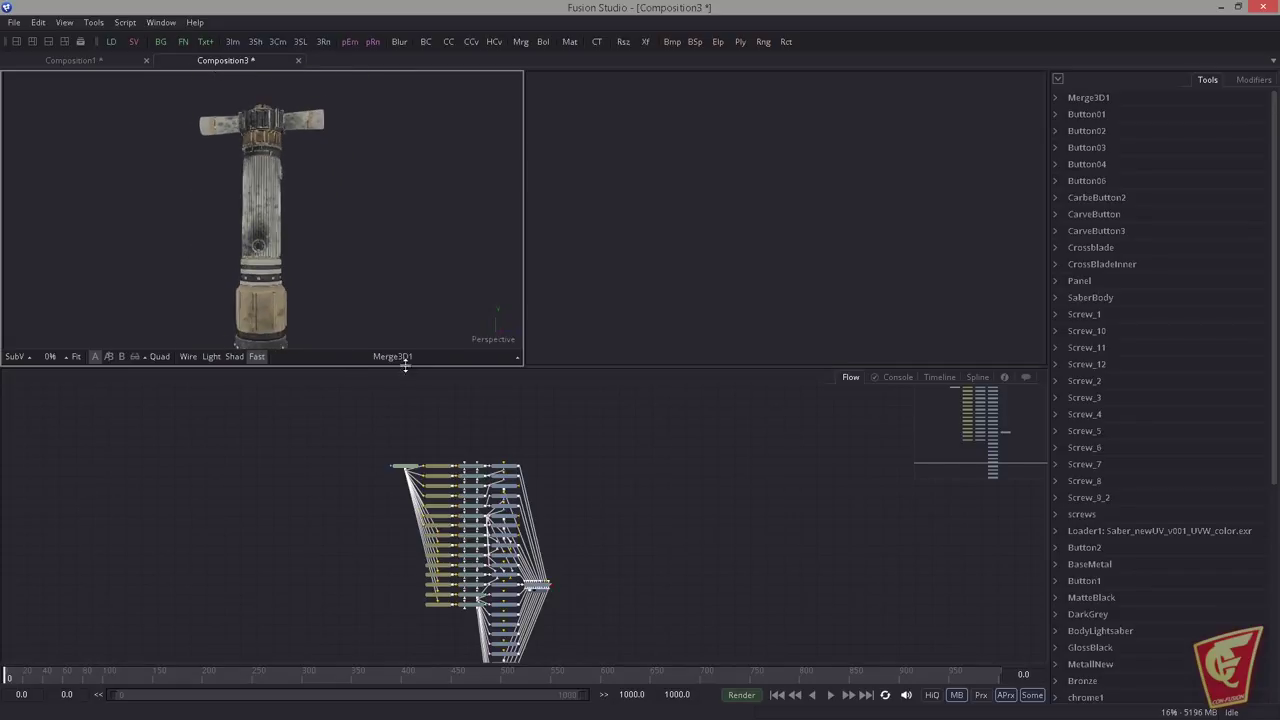
pyautogui.moveTo(405, 366); pyautogui.dragTo(410, 435)
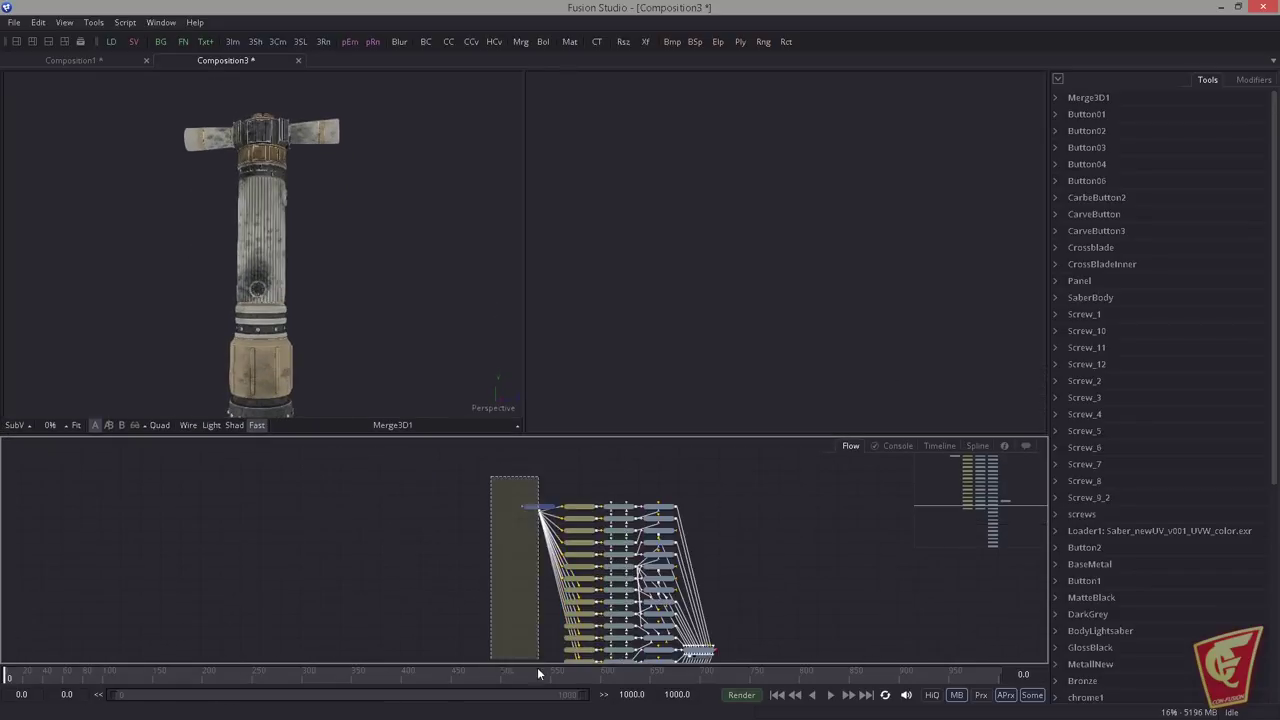
# Step: Delete the imported loader, texture and material nodes, keeping only the mesh nodes connected to Merge3D1
pyautogui.moveTo(549, 640); pyautogui.dragTo(582, 658)
pyautogui.press('Delete')
pyautogui.moveTo(700, 574); pyautogui.dragTo(773, 512)
pyautogui.moveTo(544, 549); pyautogui.dragTo(508, 626)
pyautogui.scroll(2, 546, 594)
pyautogui.click(557, 438)
pyautogui.moveTo(557, 436); pyautogui.dragTo(541, 465)
pyautogui.moveTo(549, 346); pyautogui.dragTo(606, 622)
pyautogui.press('Delete')
pyautogui.scroll(-3, 616, 460)
pyautogui.moveTo(666, 501); pyautogui.dragTo(499, 482)
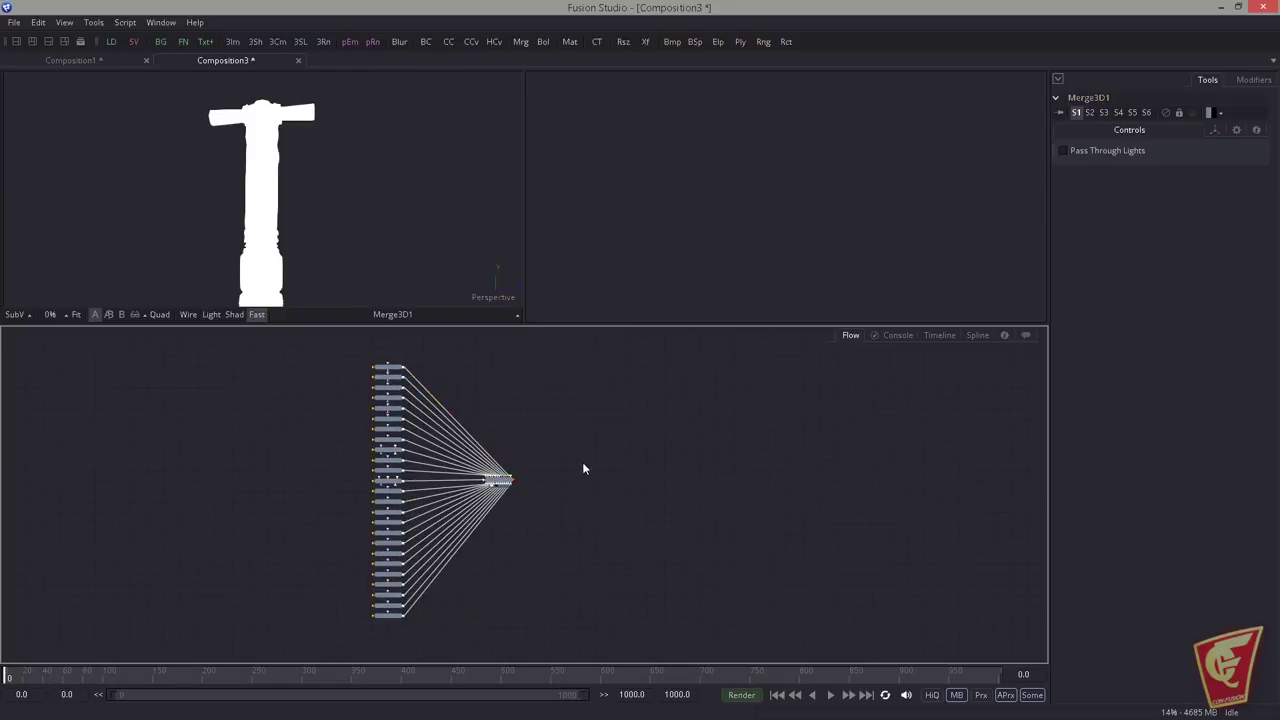
# Step: Bring the six exported EXR maps from the export folder in Total Commander into the flow and delete the automatically added merge nodes
pyautogui.moveTo(583, 466); pyautogui.dragTo(567, 472)
pyautogui.hotkey('alt', 'Tab')
pyautogui.moveTo(788, 140); pyautogui.dragTo(978, 168)
pyautogui.moveTo(975, 303); pyautogui.dragTo(588, 458)
pyautogui.moveTo(789, 164); pyautogui.dragTo(462, 183)
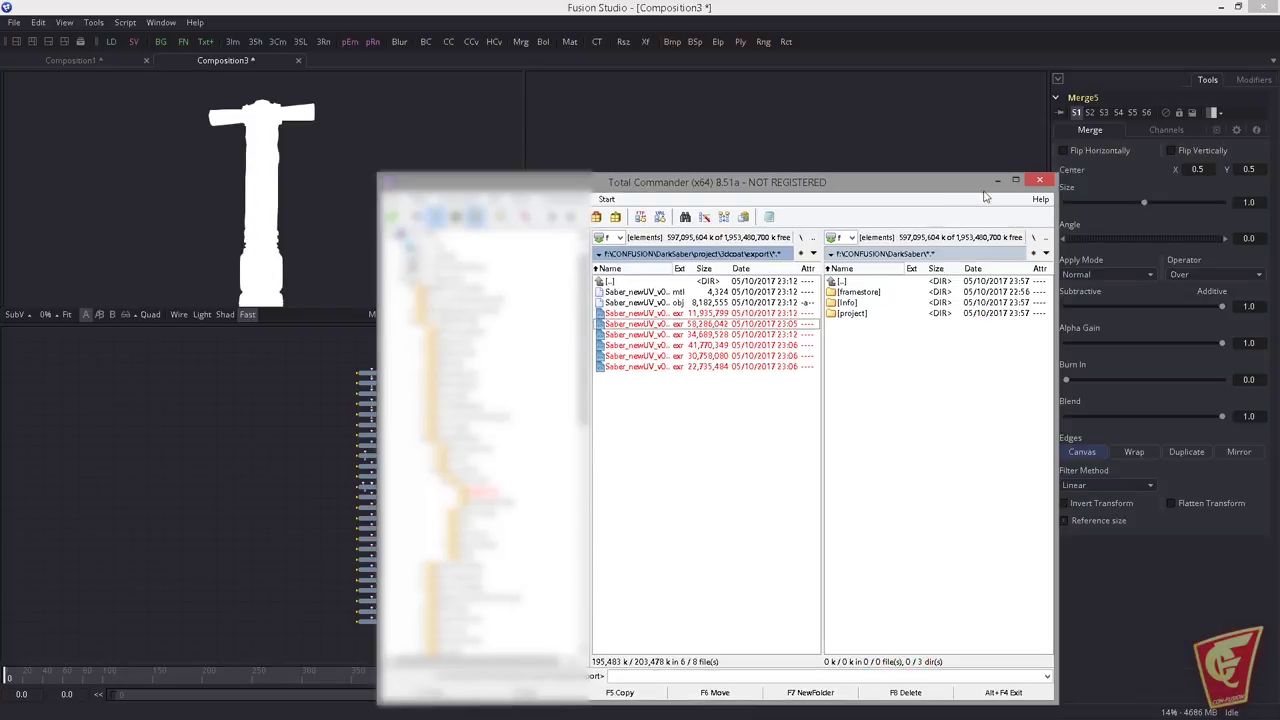
pyautogui.click(997, 181)
pyautogui.scroll(2, 533, 423)
pyautogui.moveTo(787, 432); pyautogui.dragTo(713, 577)
pyautogui.press('Delete')
# Step: Set the unneeded first loader aside and display the Saber_newUV_v001_UVW_color.exr loader in the second viewer
pyautogui.moveTo(670, 474); pyautogui.dragTo(790, 406)
pyautogui.click(672, 488)
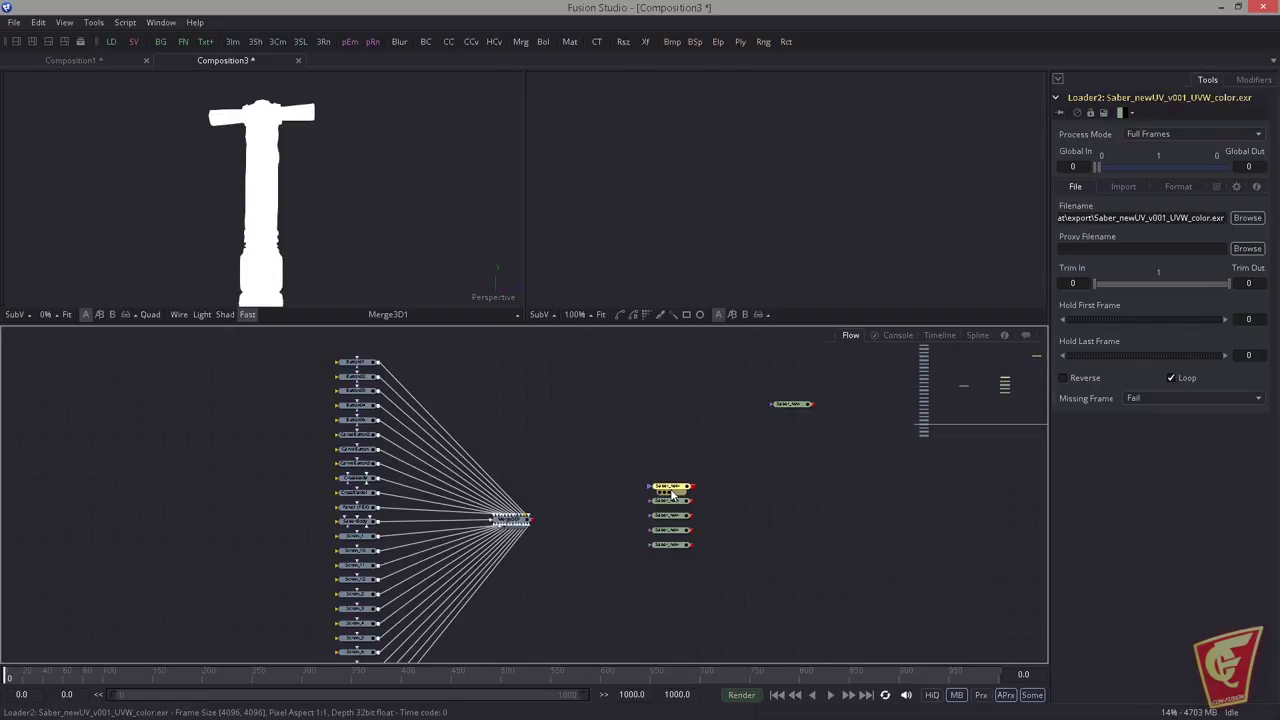
pyautogui.moveTo(672, 489); pyautogui.dragTo(624, 407)
pyautogui.press('2')
pyautogui.scroll(-5, 697, 192)
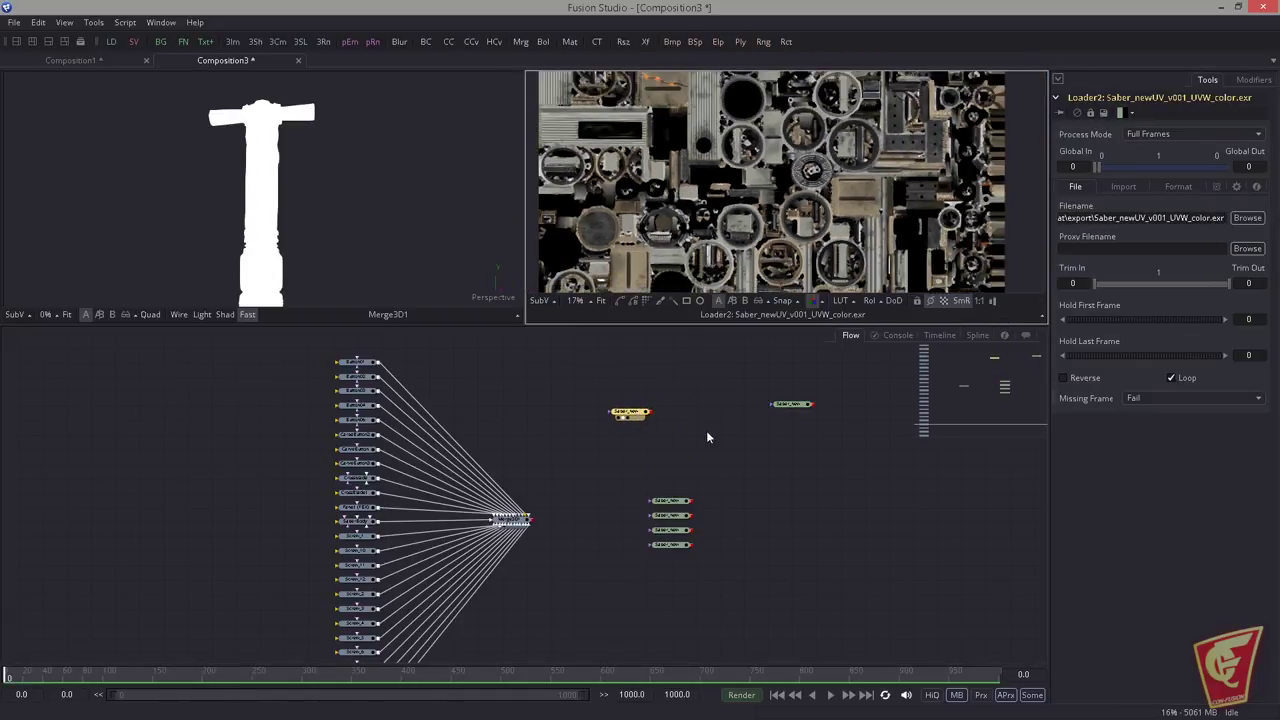
# Step: Set the other unneeded loader aside and line up the color, rough, metalness and nmap loaders in a row
pyautogui.click(677, 503)
pyautogui.moveTo(679, 505); pyautogui.dragTo(858, 408)
pyautogui.click(677, 519)
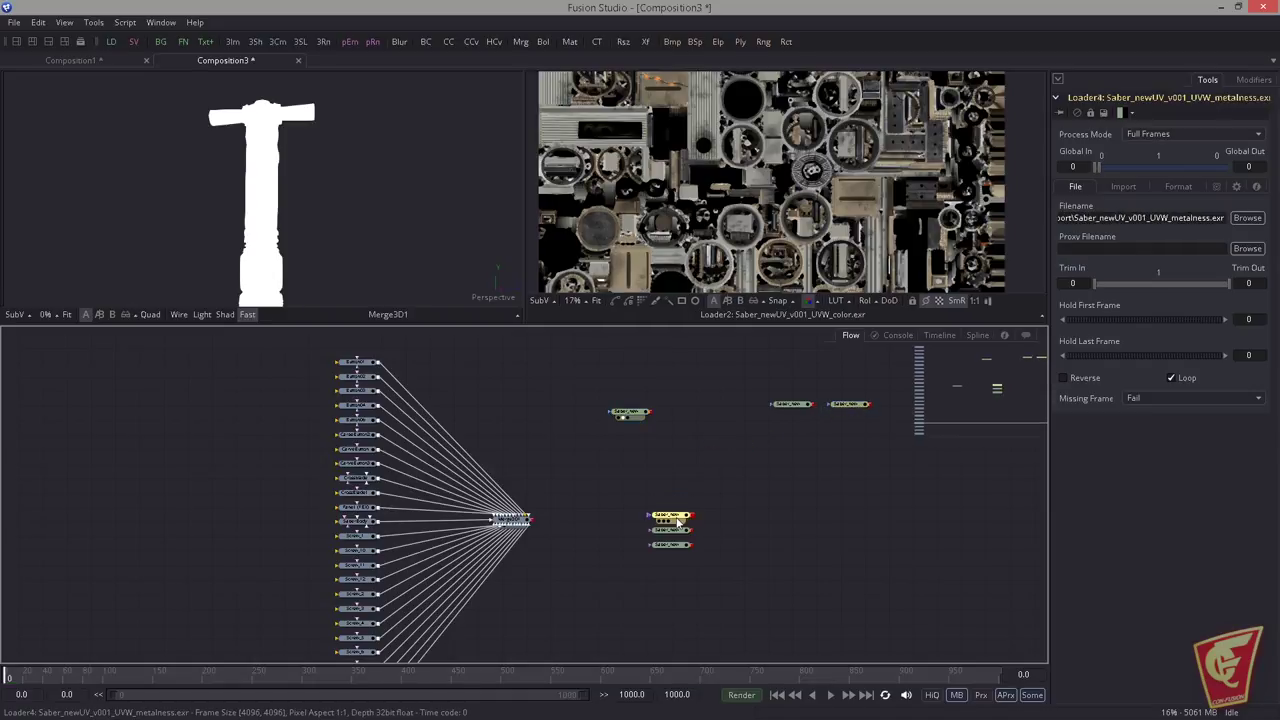
pyautogui.moveTo(677, 519); pyautogui.dragTo(767, 440)
pyautogui.click(670, 531)
pyautogui.moveTo(670, 531); pyautogui.dragTo(743, 459)
pyautogui.click(673, 547)
pyautogui.moveTo(673, 547); pyautogui.dragTo(689, 468)
pyautogui.moveTo(628, 412); pyautogui.dragTo(634, 467)
pyautogui.moveTo(740, 466); pyautogui.dragTo(806, 468)
pyautogui.moveTo(604, 435); pyautogui.dragTo(786, 447)
pyautogui.click(763, 488)
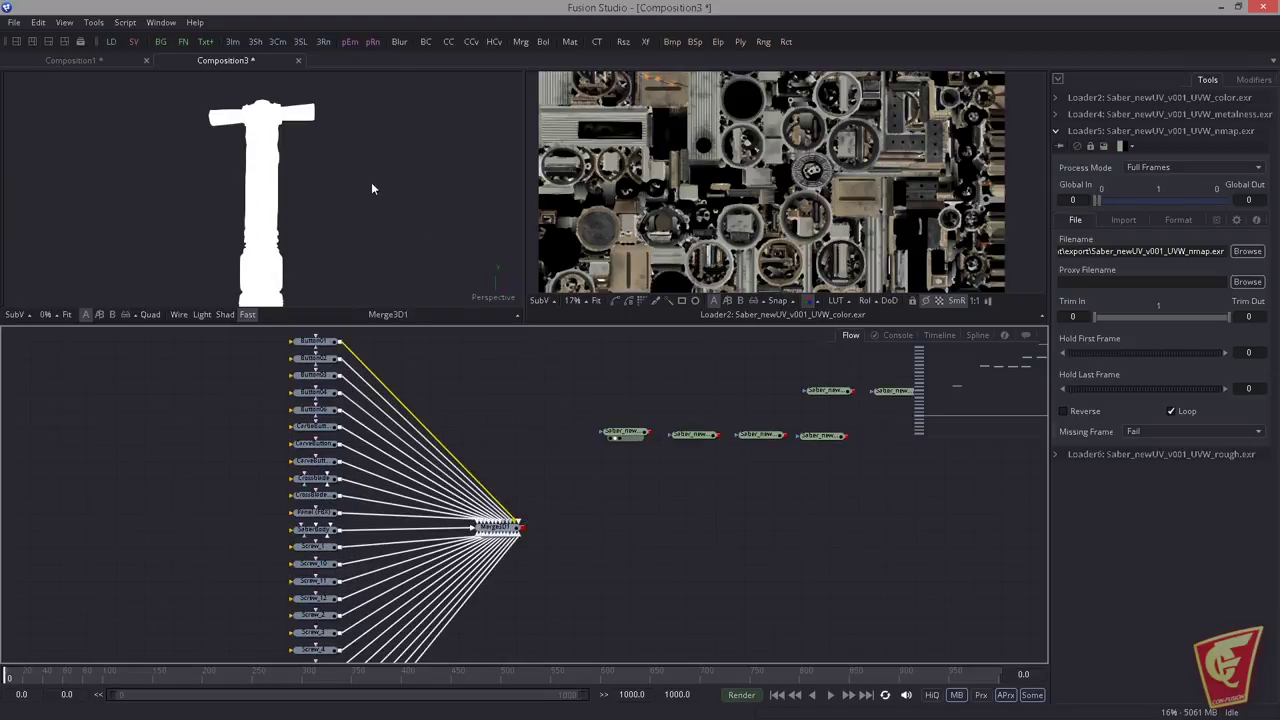
# Step: Turn on lighting and shading in the 3D viewer and reposition the Merge3D1 node
pyautogui.click(227, 315)
pyautogui.moveTo(281, 250); pyautogui.dragTo(271, 237)
pyautogui.moveTo(505, 512); pyautogui.dragTo(493, 513)
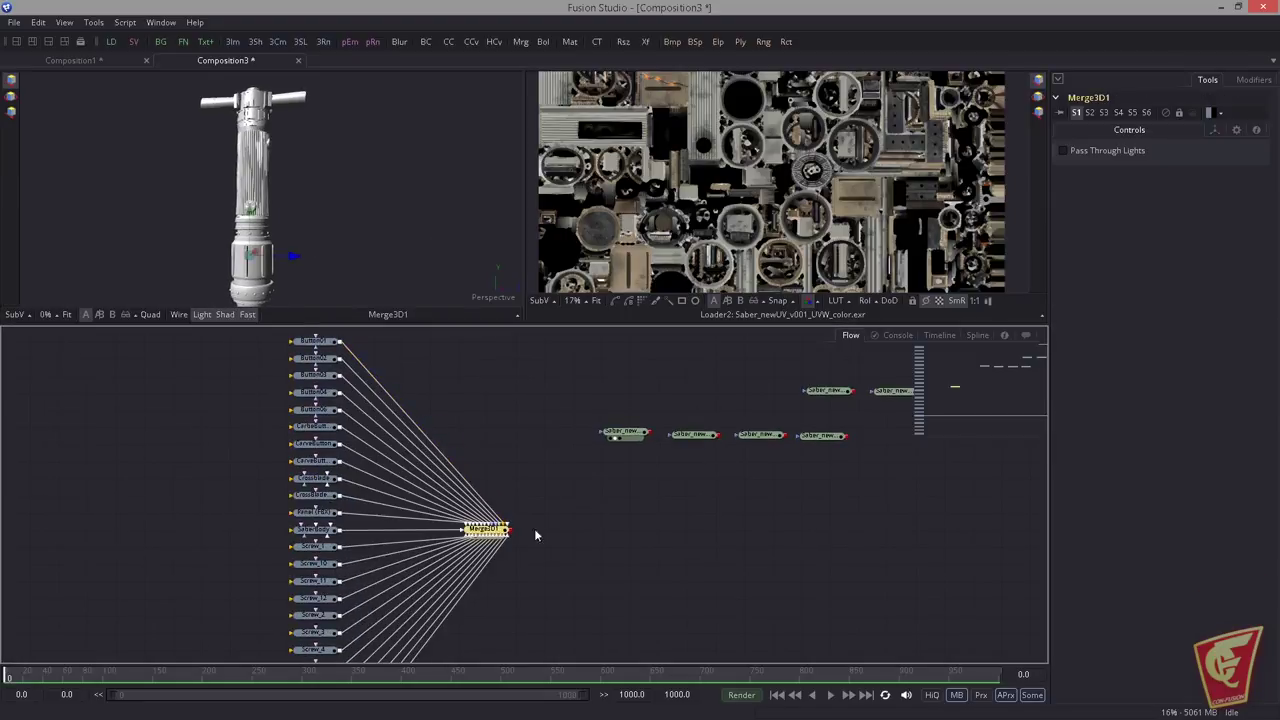
# Step: Add a Cook Torrance material and a Replace Material 3D node, and connect Merge3D1 to the Replace Material node
pyautogui.press('Return')
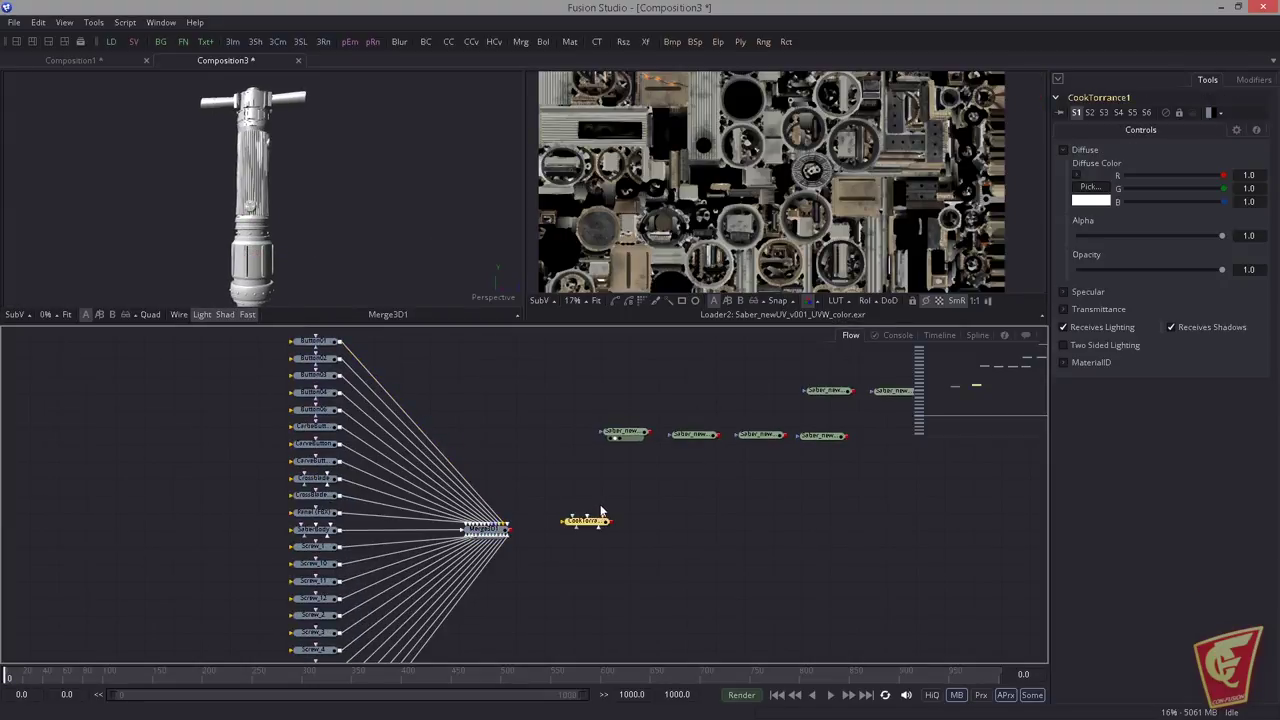
pyautogui.moveTo(590, 521); pyautogui.dragTo(644, 526)
pyautogui.hotkey('ctrl', 'space')
pyautogui.press('Return')
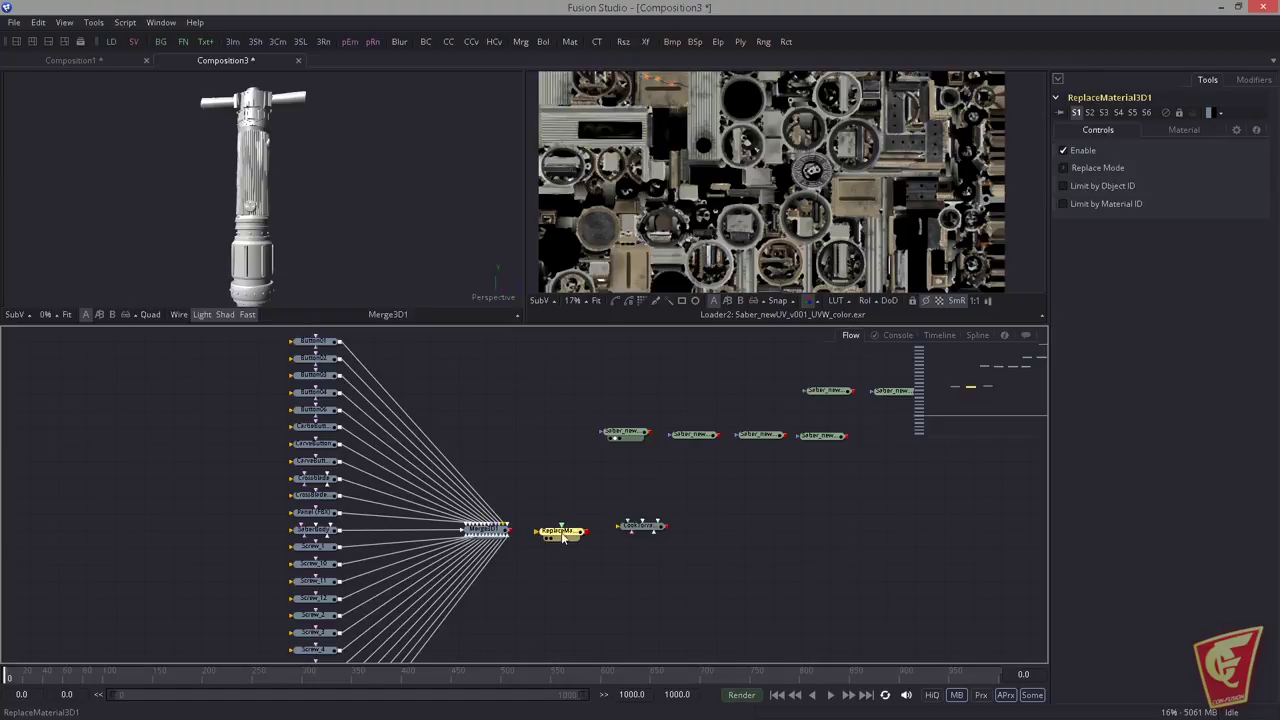
pyautogui.moveTo(509, 528); pyautogui.dragTo(565, 535)
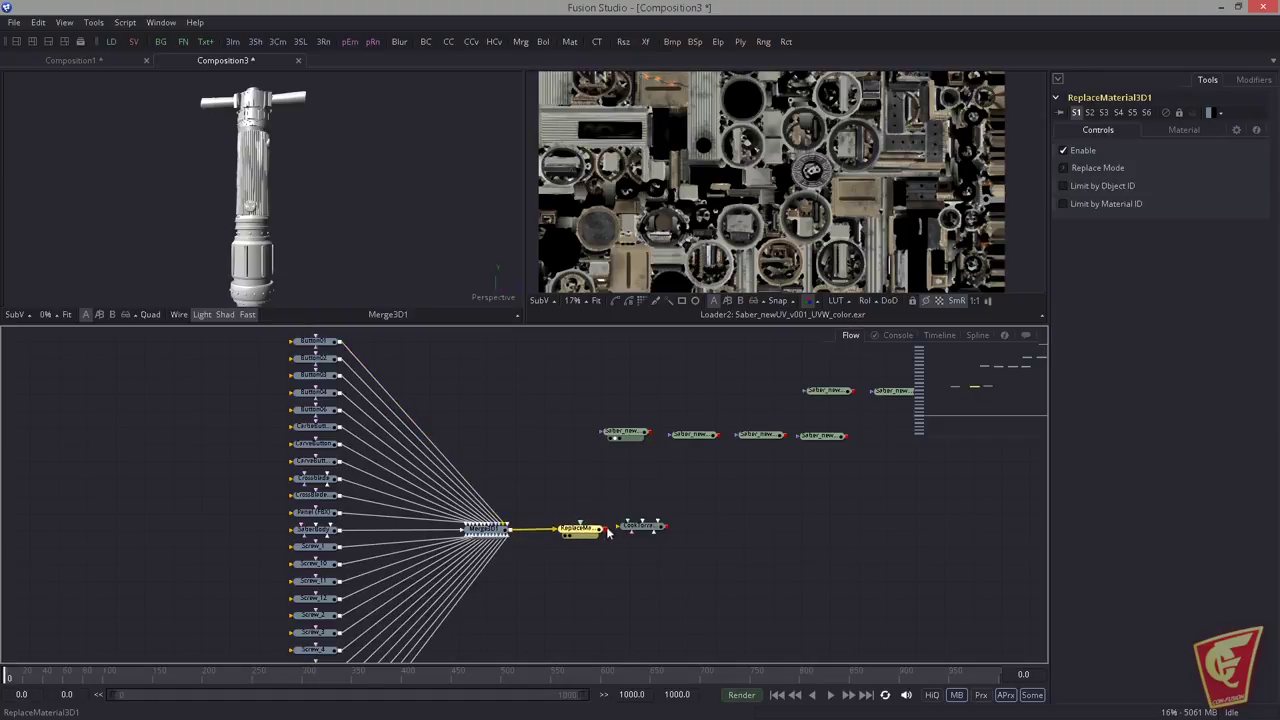
# Step: Connect the Cook Torrance material to the Replace Material node and display that node in the first viewer
pyautogui.click(578, 514)
pyautogui.moveTo(586, 532); pyautogui.dragTo(584, 505)
pyautogui.press('1')
pyautogui.click(588, 436)
pyautogui.click(505, 430)
# Step: Enlarge the viewers and expand the Cook Torrance diffuse color controls to the full color wheel
pyautogui.moveTo(388, 326); pyautogui.dragTo(380, 450)
pyautogui.moveTo(492, 553); pyautogui.dragTo(437, 480)
pyautogui.scroll(2, 560, 540)
pyautogui.moveTo(540, 543); pyautogui.dragTo(521, 603)
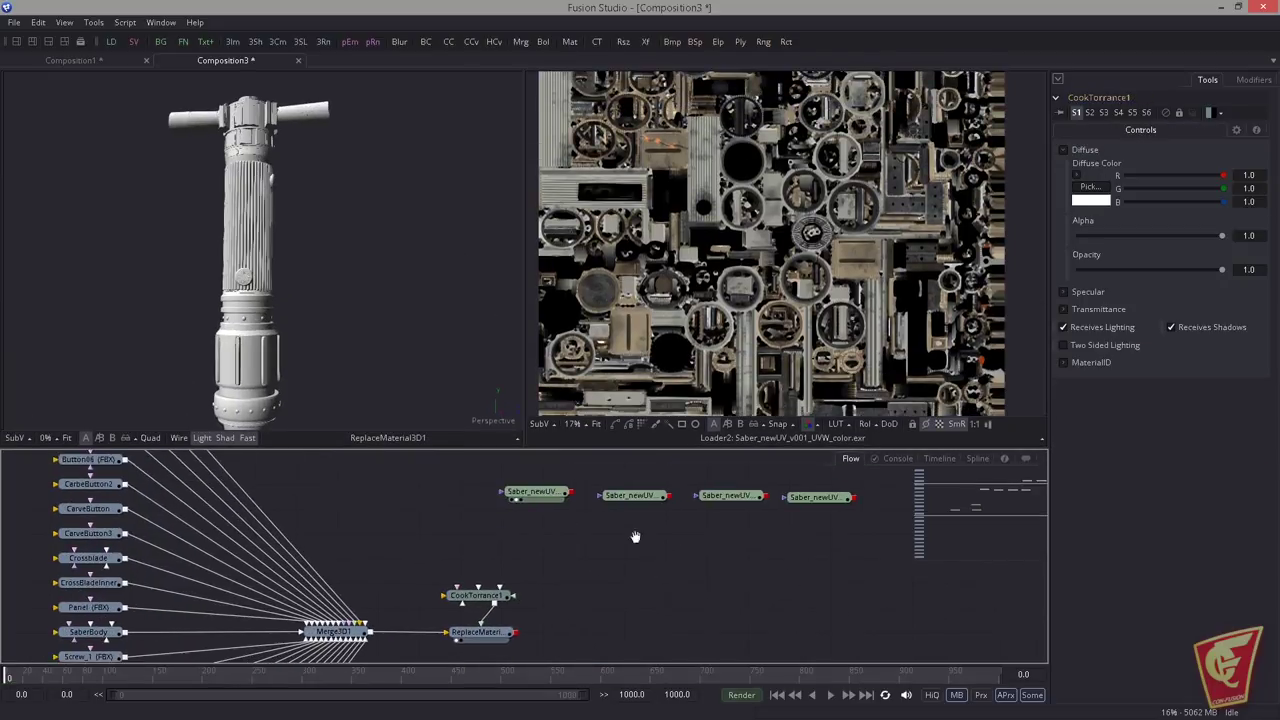
pyautogui.moveTo(643, 545); pyautogui.dragTo(660, 541)
pyautogui.moveTo(493, 592); pyautogui.dragTo(497, 583)
pyautogui.click(1078, 175)
pyautogui.moveTo(1195, 180)
pyautogui.mouseDown()
pyautogui.moveTo(1195, 260)
pyautogui.moveTo(1195, 174)
pyautogui.mouseUp()
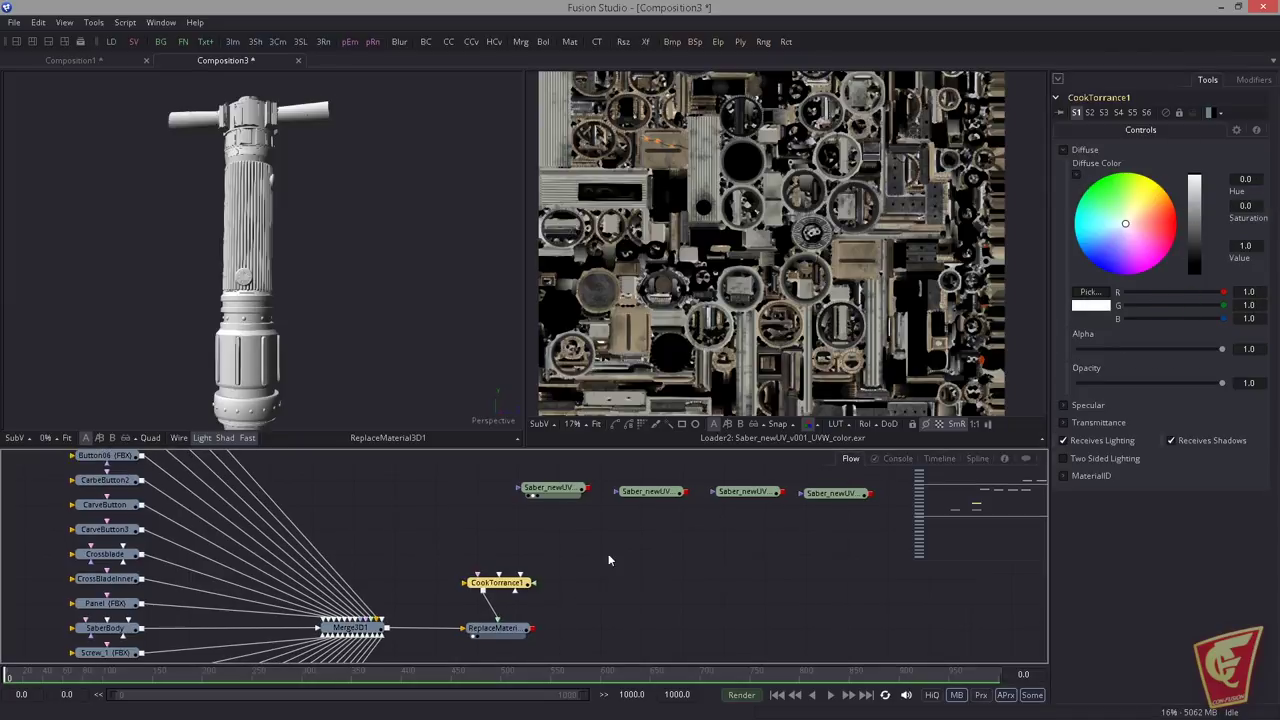
# Step: Try the color EXR map as the diffuse color input of the Cook Torrance material
pyautogui.moveTo(551, 488); pyautogui.dragTo(500, 588)
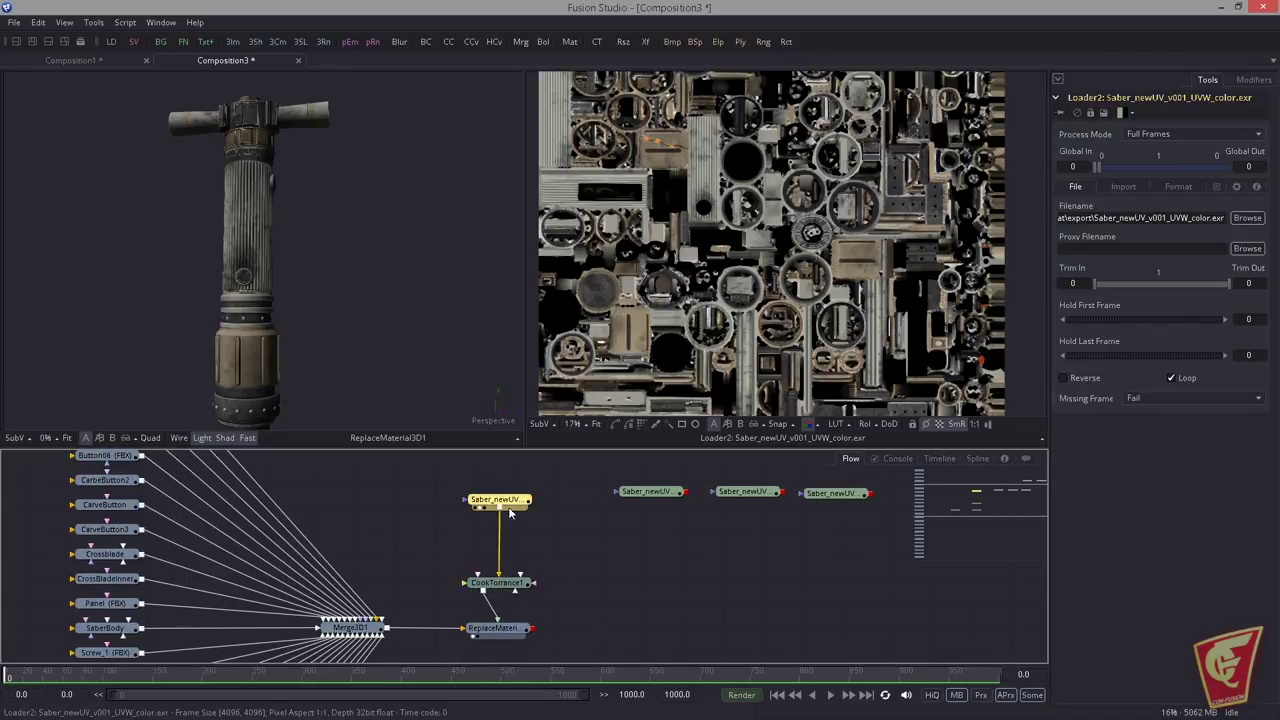
pyautogui.moveTo(498, 499); pyautogui.dragTo(454, 489)
pyautogui.click(491, 560)
# Step: Rearrange the rough and metalness loaders, place the nmap loader below them and display the normal map in the second viewer
pyautogui.moveTo(654, 491); pyautogui.dragTo(619, 509)
pyautogui.press('2')
pyautogui.moveTo(741, 497); pyautogui.dragTo(704, 508)
pyautogui.moveTo(835, 497); pyautogui.dragTo(665, 552)
pyautogui.press('2')
pyautogui.moveTo(640, 511); pyautogui.dragTo(648, 503)
pyautogui.click(706, 504)
# Step: Add a Bump Map node after the nmap loader and set its source image type to Bumpmap
pyautogui.moveTo(676, 552); pyautogui.dragTo(674, 549)
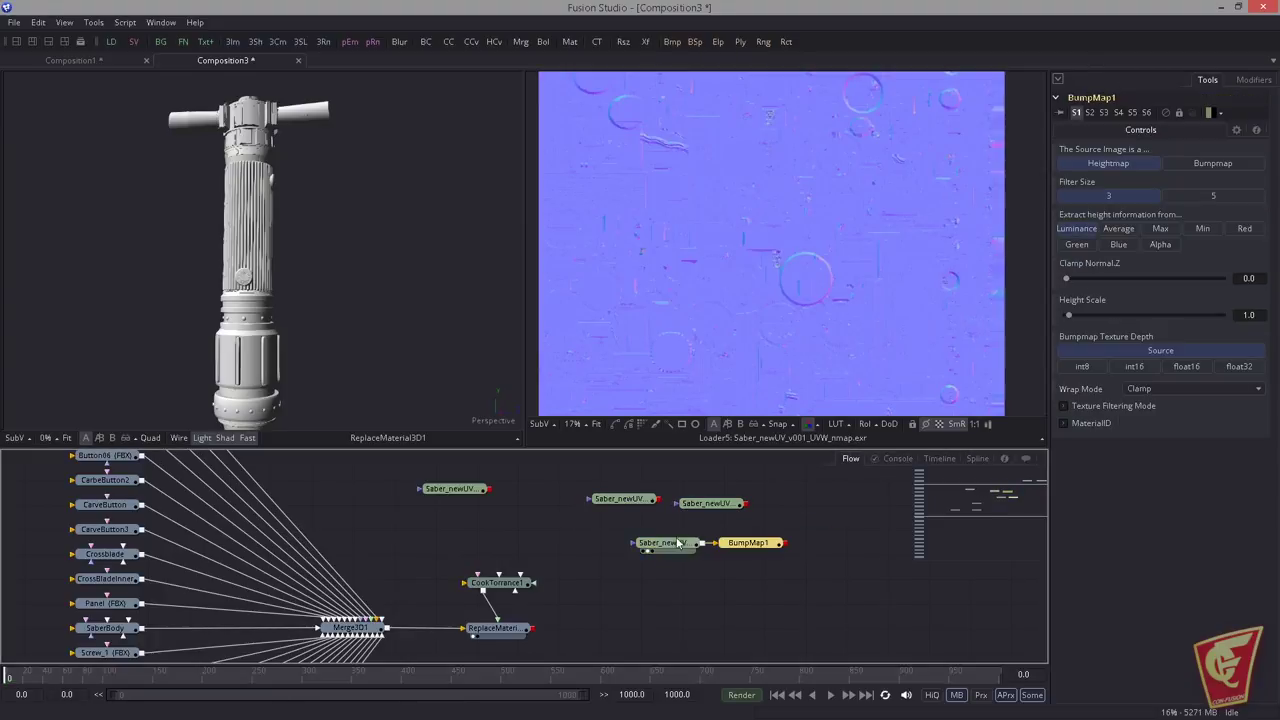
pyautogui.moveTo(678, 545); pyautogui.dragTo(665, 532)
pyautogui.moveTo(752, 544); pyautogui.dragTo(660, 553)
pyautogui.click(1193, 168)
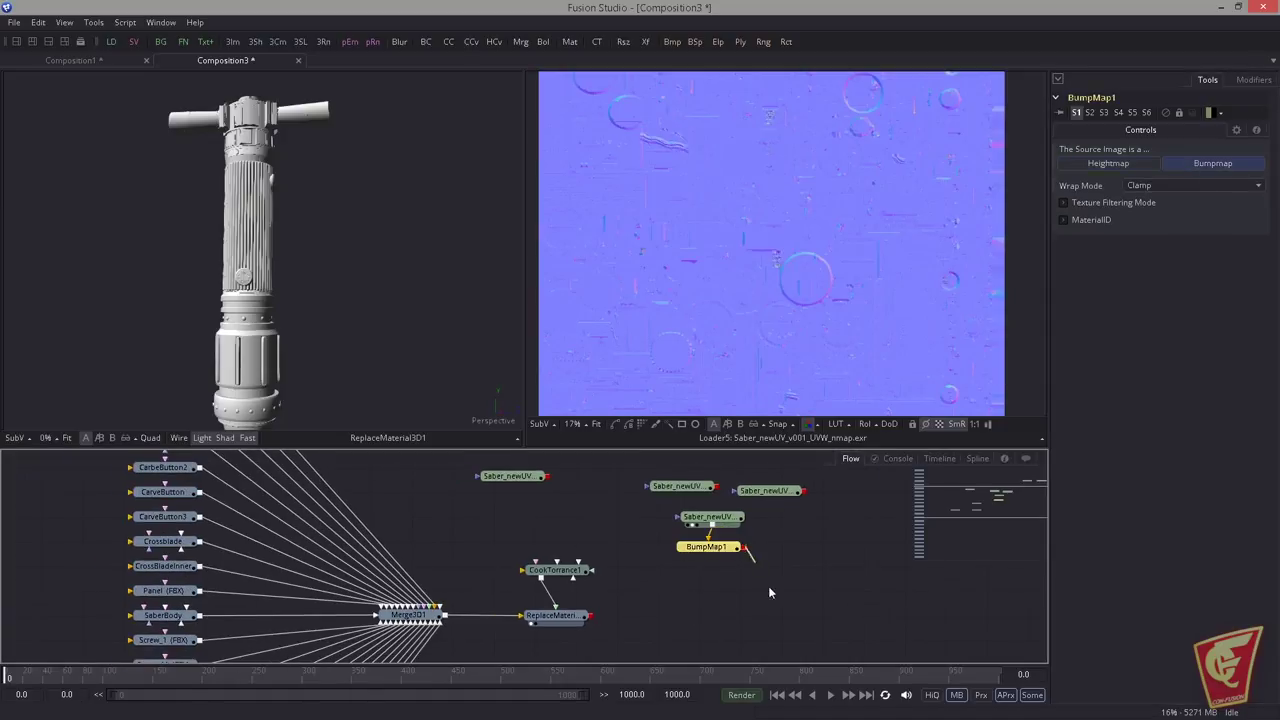
# Step: Connect the Bump Map node to the Cook Torrance material's bump input and inspect the surface relief on the saber's lower body
pyautogui.moveTo(558, 577); pyautogui.dragTo(558, 577)
pyautogui.click(602, 653)
pyautogui.keyDown('ctrl'); pyautogui.click(708, 517); pyautogui.keyUp('ctrl')
pyautogui.moveTo(708, 517); pyautogui.dragTo(631, 519)
pyautogui.click(651, 582)
pyautogui.scroll(3, 337, 328)
pyautogui.moveTo(337, 328); pyautogui.dragTo(330, 168)
pyautogui.moveTo(204, 345); pyautogui.dragTo(291, 305)
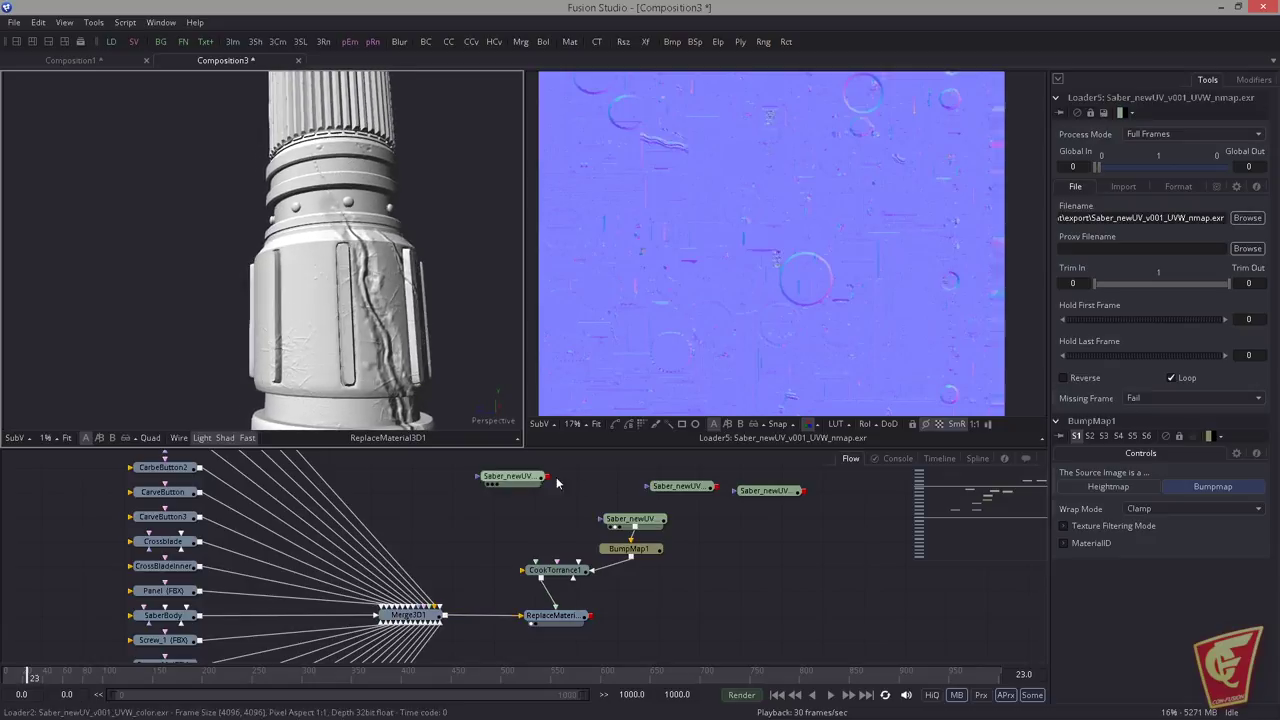
# Step: Shift the nmap loader, Bump Map, Cook Torrance and Replace Material nodes away from Merge3D1 to make room between them
pyautogui.moveTo(638, 549); pyautogui.dragTo(673, 548)
pyautogui.click(680, 548)
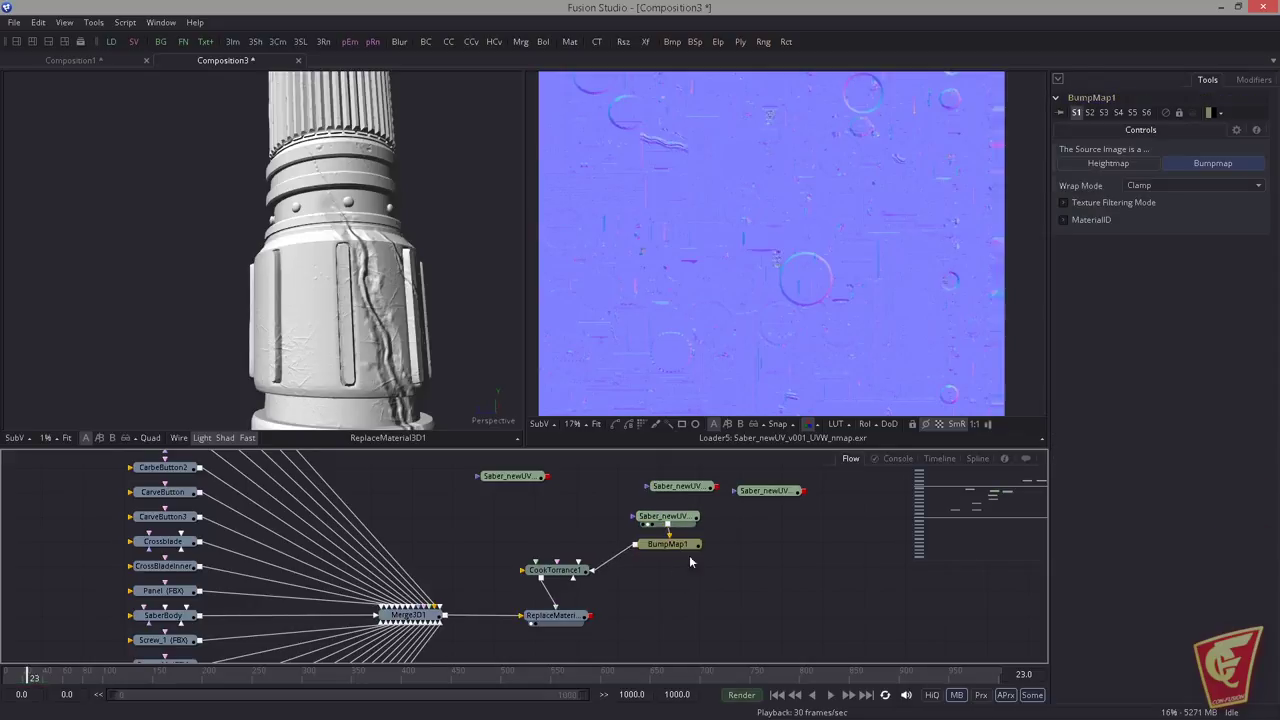
pyautogui.moveTo(585, 574); pyautogui.dragTo(579, 551)
pyautogui.click(567, 617)
pyautogui.moveTo(543, 592); pyautogui.dragTo(705, 547)
pyautogui.click(682, 589)
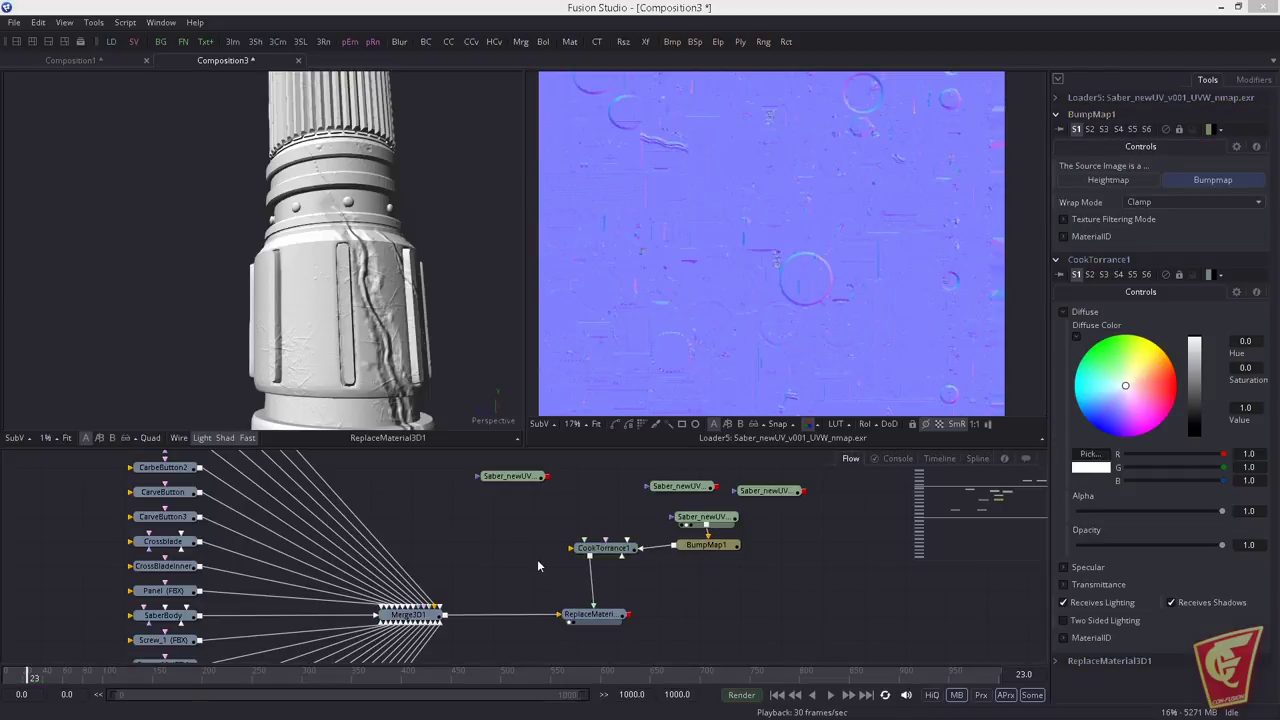
# Step: Insert a Replace Normals 3D node between Merge3D1 and Replace Material, flip the U and V tangents and set tangent recompute to Always
pyautogui.press('Return')
pyautogui.moveTo(481, 557); pyautogui.dragTo(517, 618)
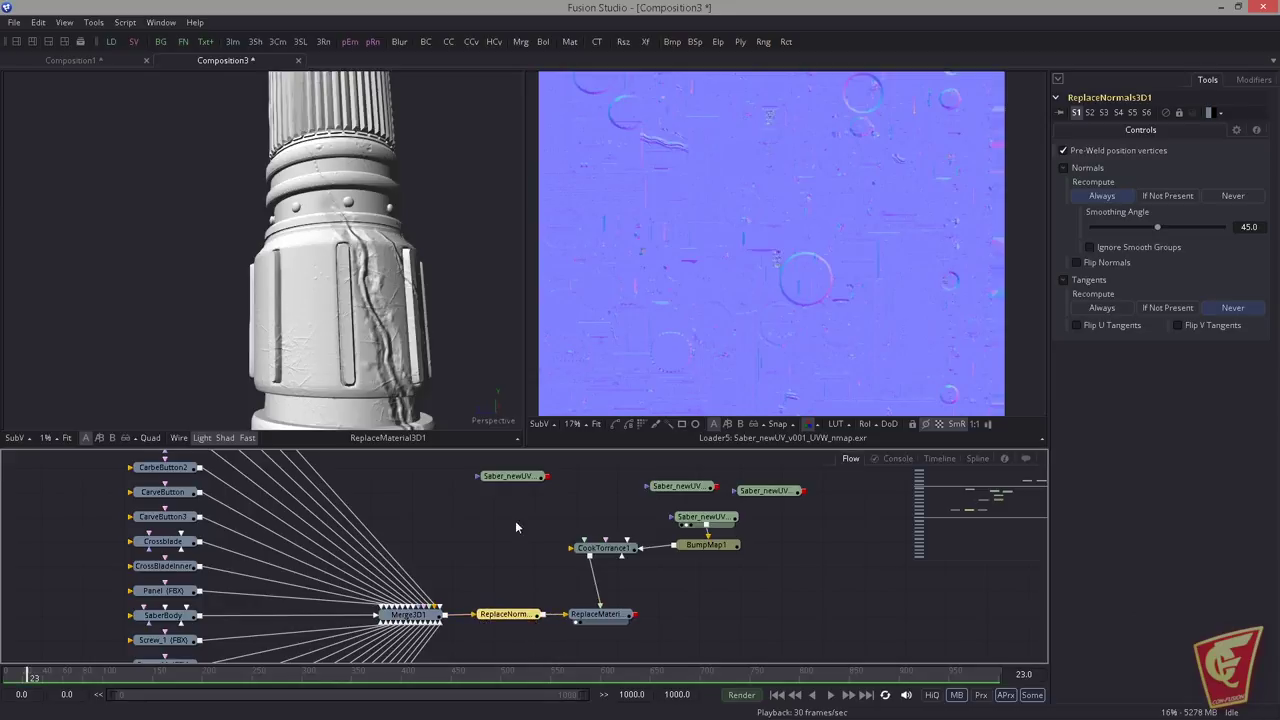
pyautogui.click(1079, 327)
pyautogui.click(1178, 328)
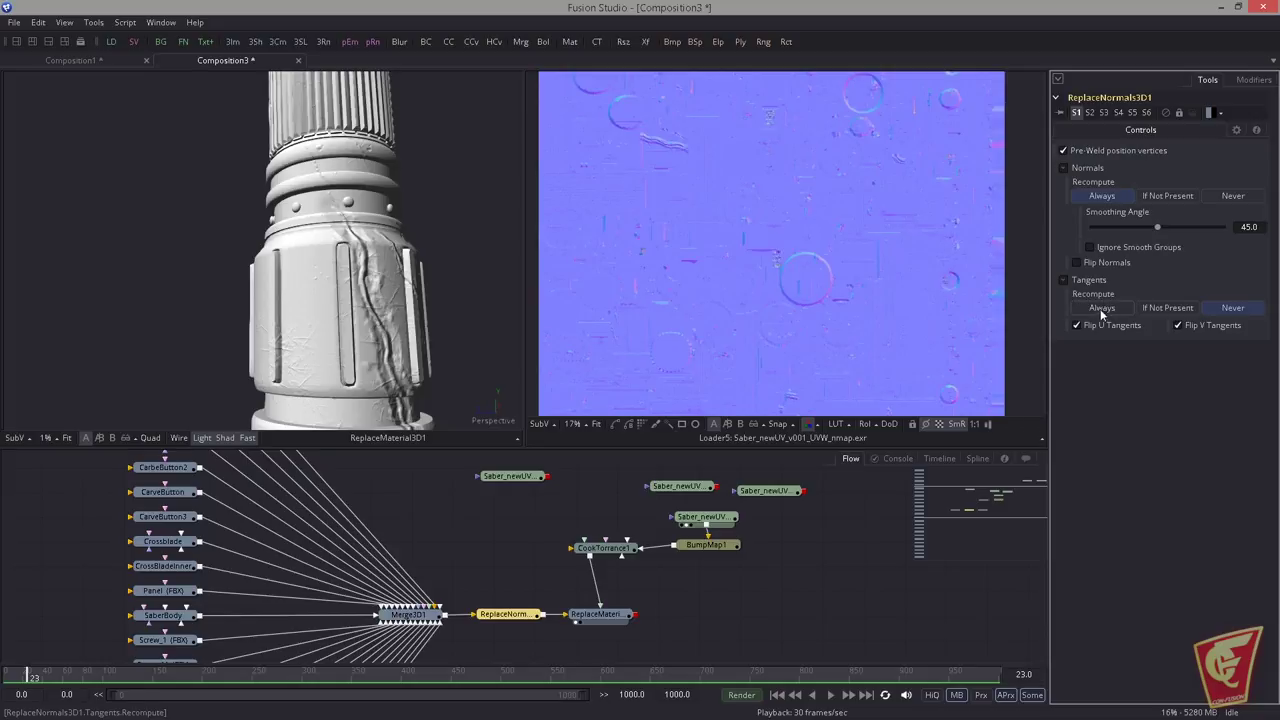
pyautogui.click(1106, 308)
pyautogui.moveTo(288, 328); pyautogui.dragTo(318, 346)
# Step: Move the bump and Cook Torrance nodes closer to Replace Material, then separate the rough and metalness loaders with the roughness map in the second viewer
pyautogui.moveTo(620, 549); pyautogui.dragTo(719, 535)
pyautogui.click(769, 542)
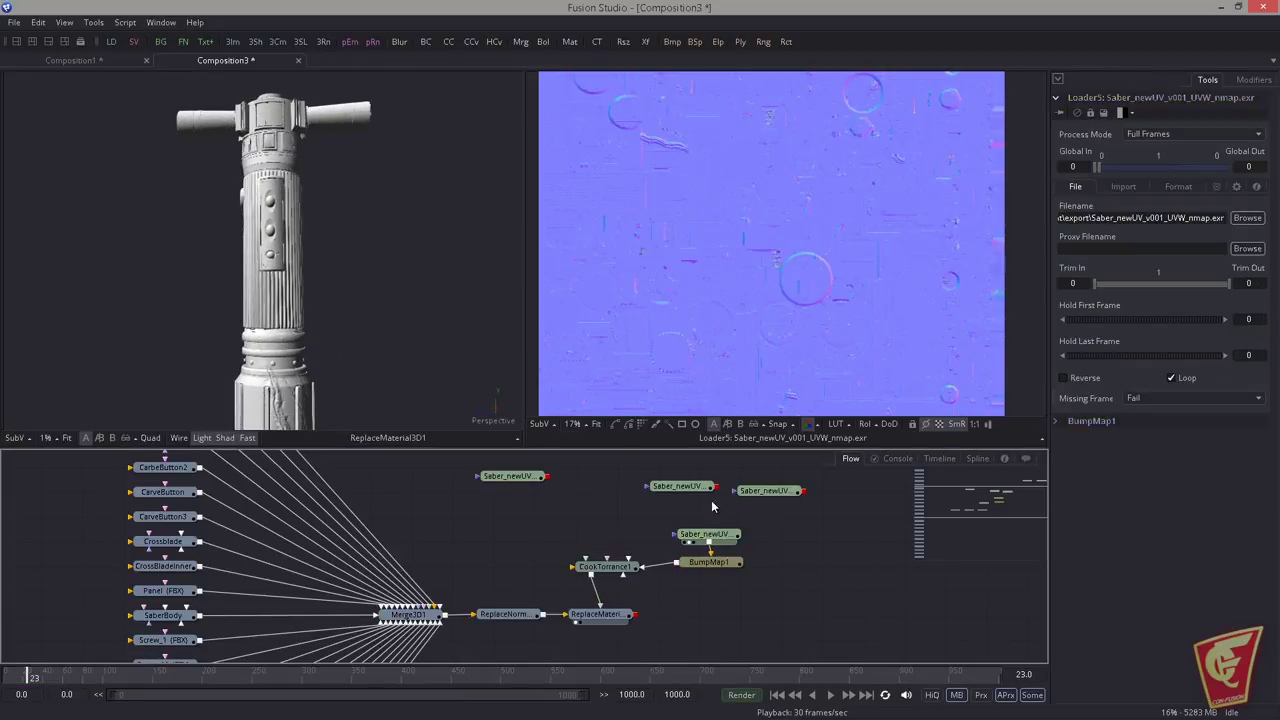
pyautogui.click(661, 494)
pyautogui.moveTo(682, 486); pyautogui.dragTo(633, 478)
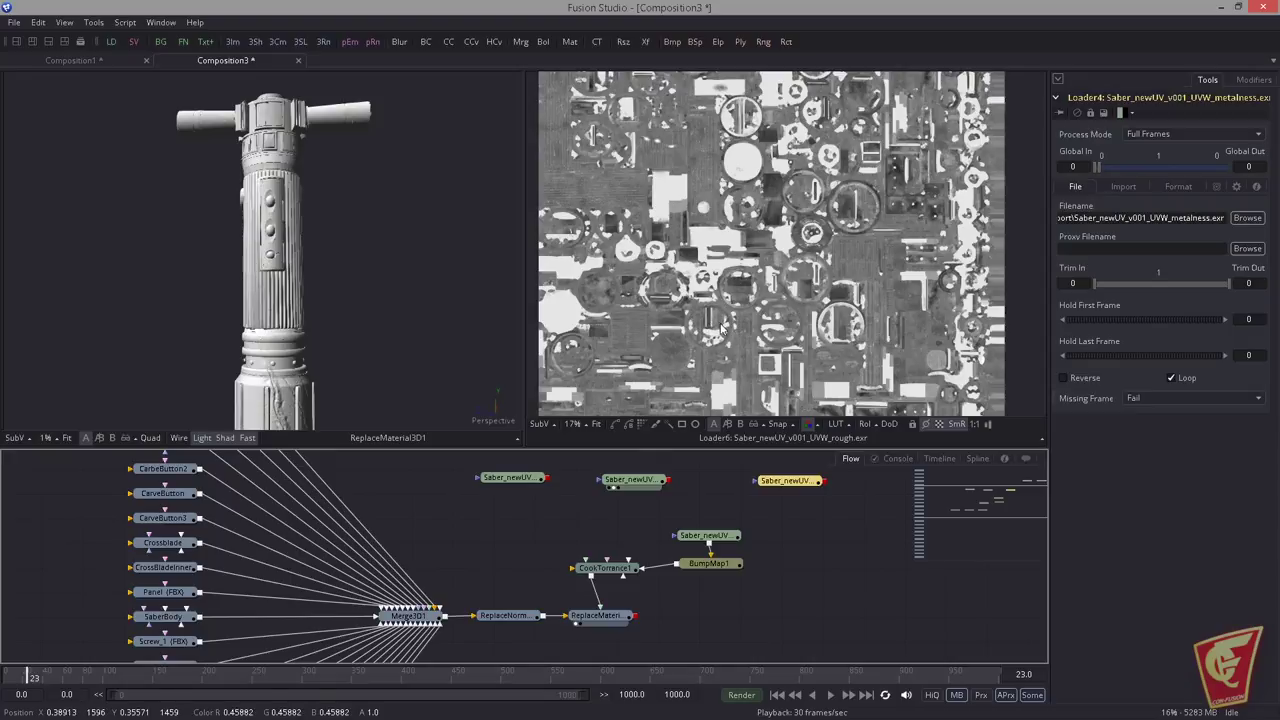
# Step: Add a Channel Booleans node after the rough loader
pyautogui.click(656, 481)
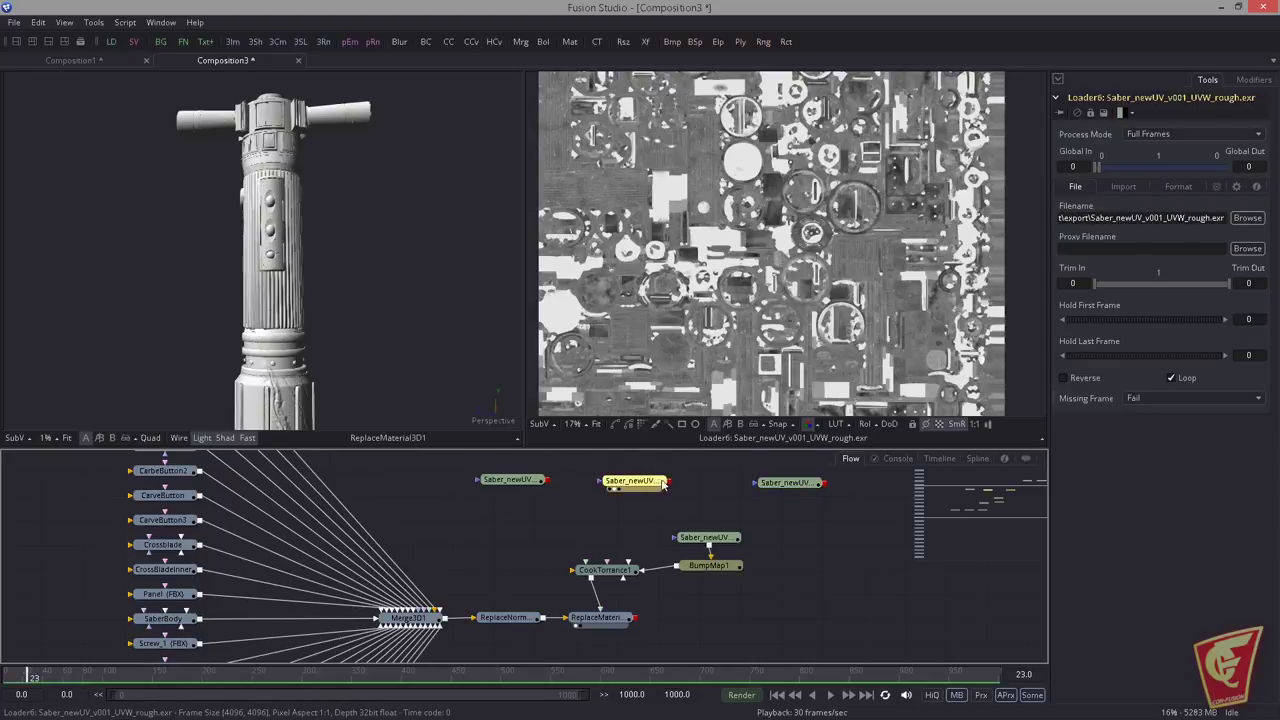
pyautogui.press('Return')
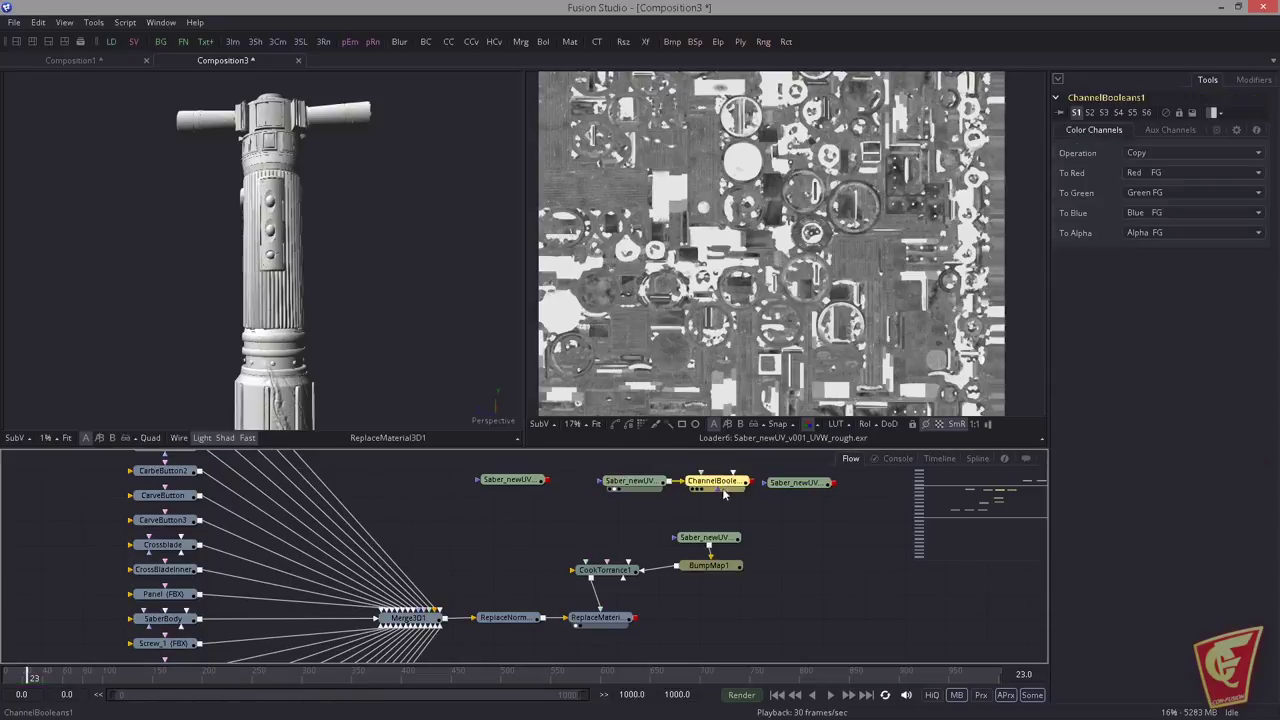
# Step: Place the Channel Booleans node below the rough loader, feed alpha from Lightness FG and show it in the second viewer
pyautogui.moveTo(717, 481); pyautogui.dragTo(630, 511)
pyautogui.click(1146, 234)
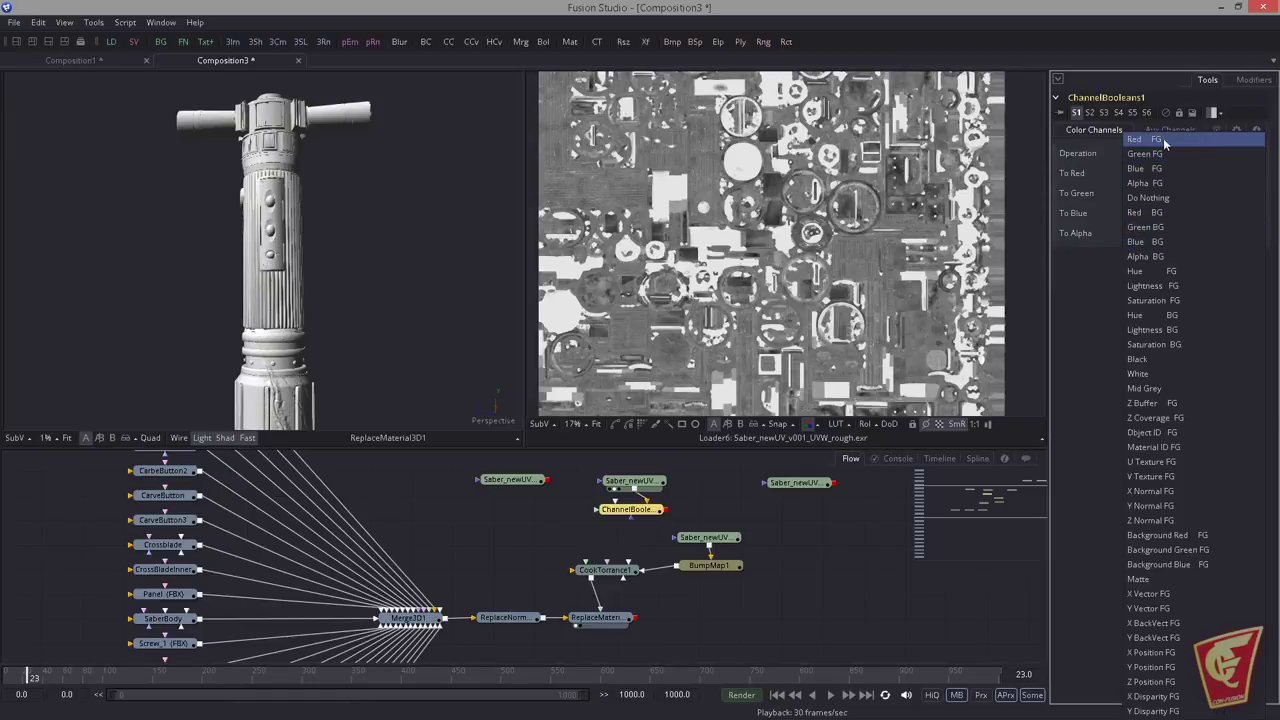
pyautogui.click(1157, 140)
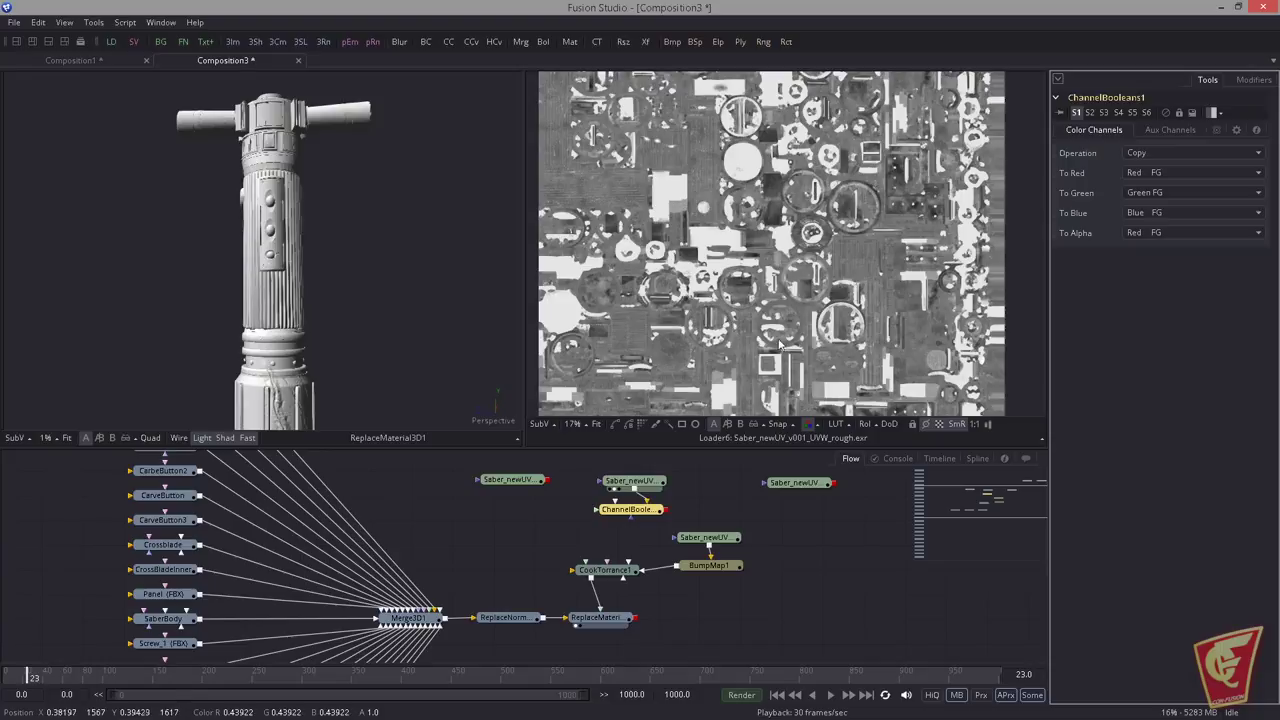
pyautogui.click(1142, 233)
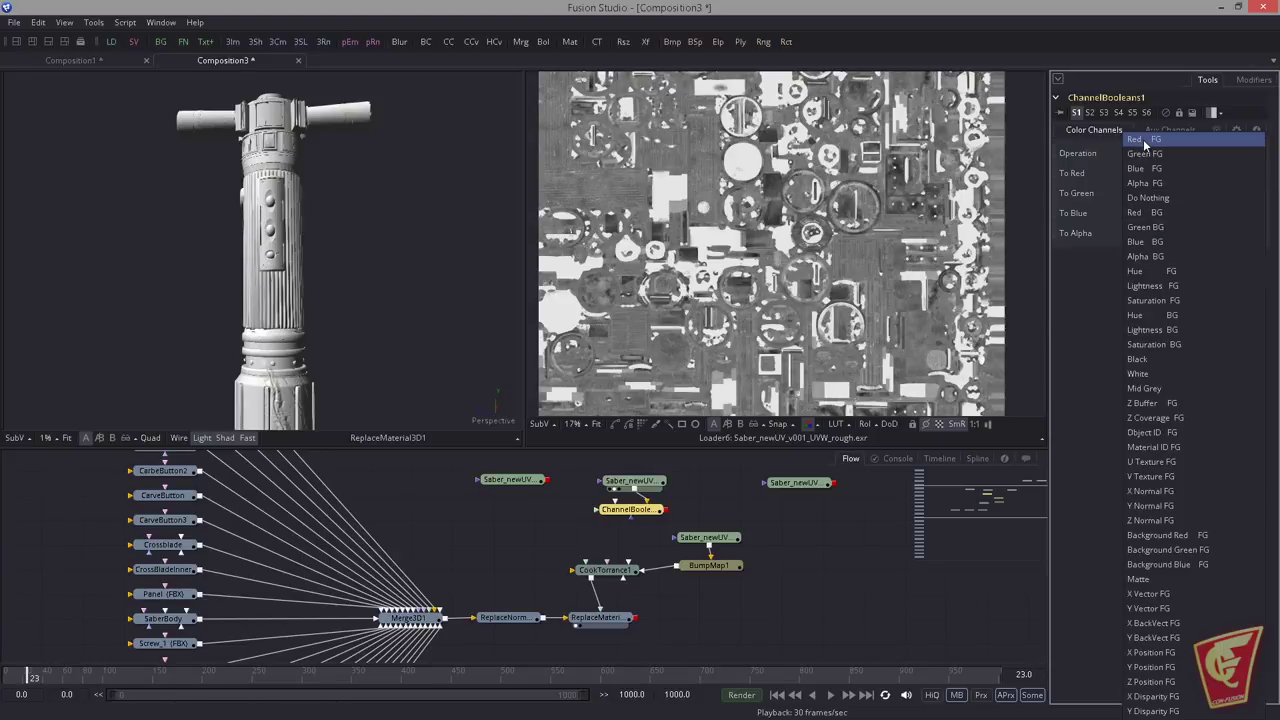
pyautogui.click(1128, 286)
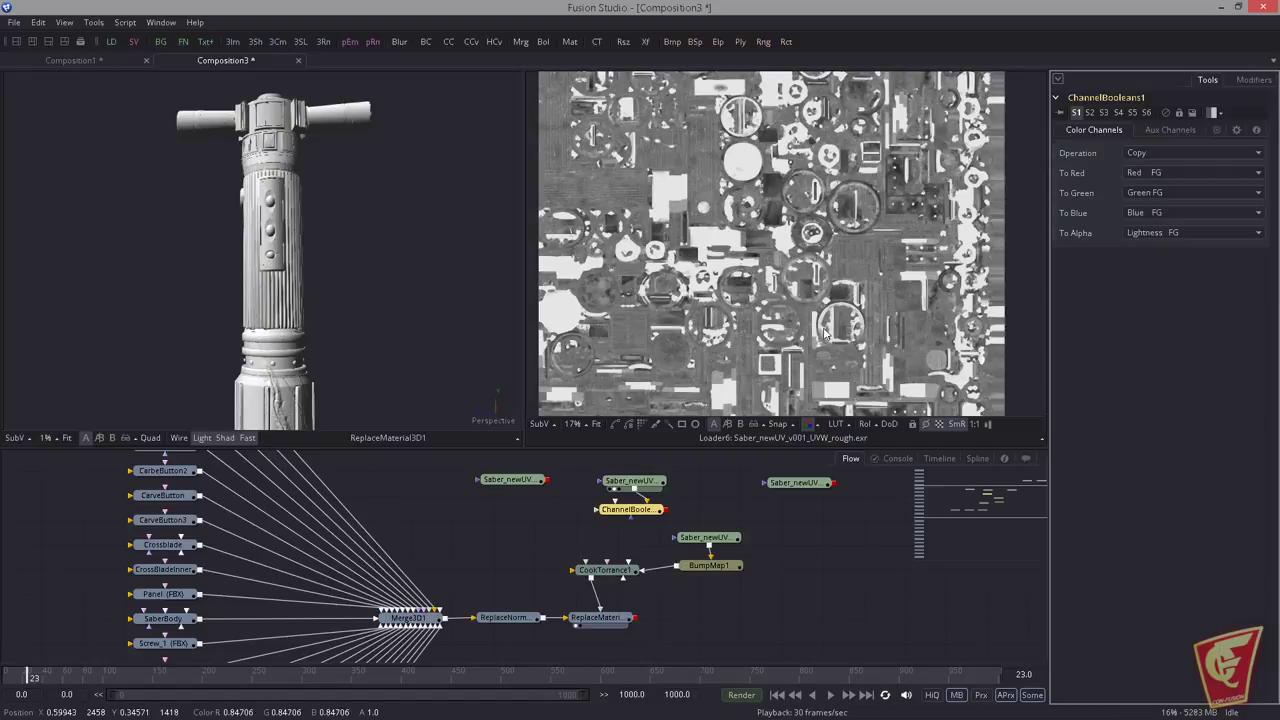
pyautogui.moveTo(628, 510); pyautogui.dragTo(725, 335)
pyautogui.scroll(2, 825, 264)
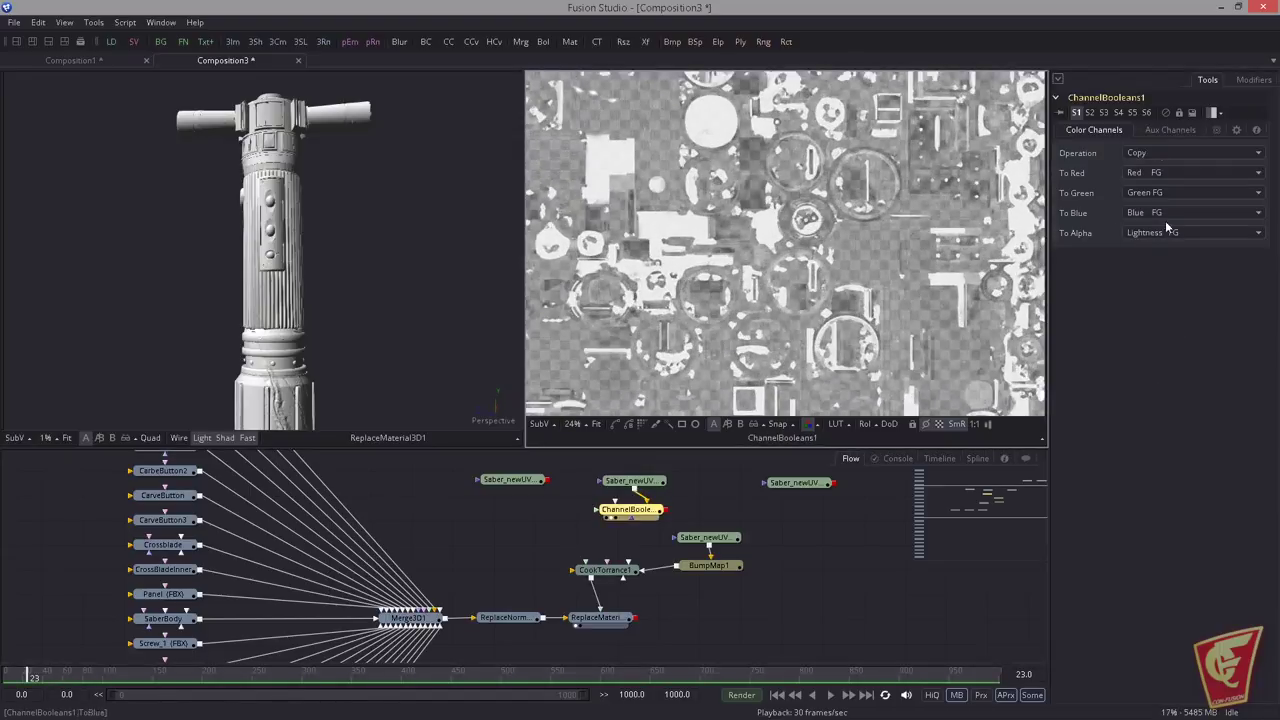
# Step: Compare Red FG and Lightness FG as the Channel Booleans alpha source, leaving To Alpha on Red FG
pyautogui.click(1170, 238)
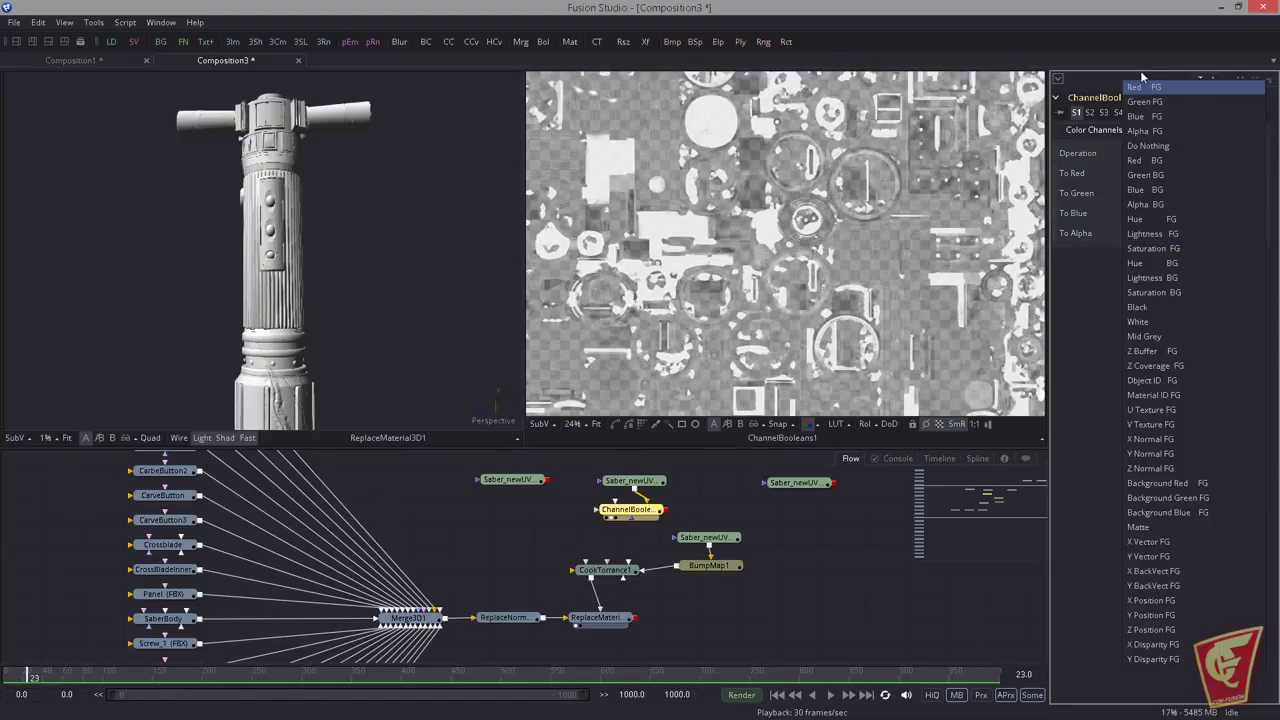
pyautogui.click(1149, 90)
pyautogui.click(1172, 233)
pyautogui.click(1139, 287)
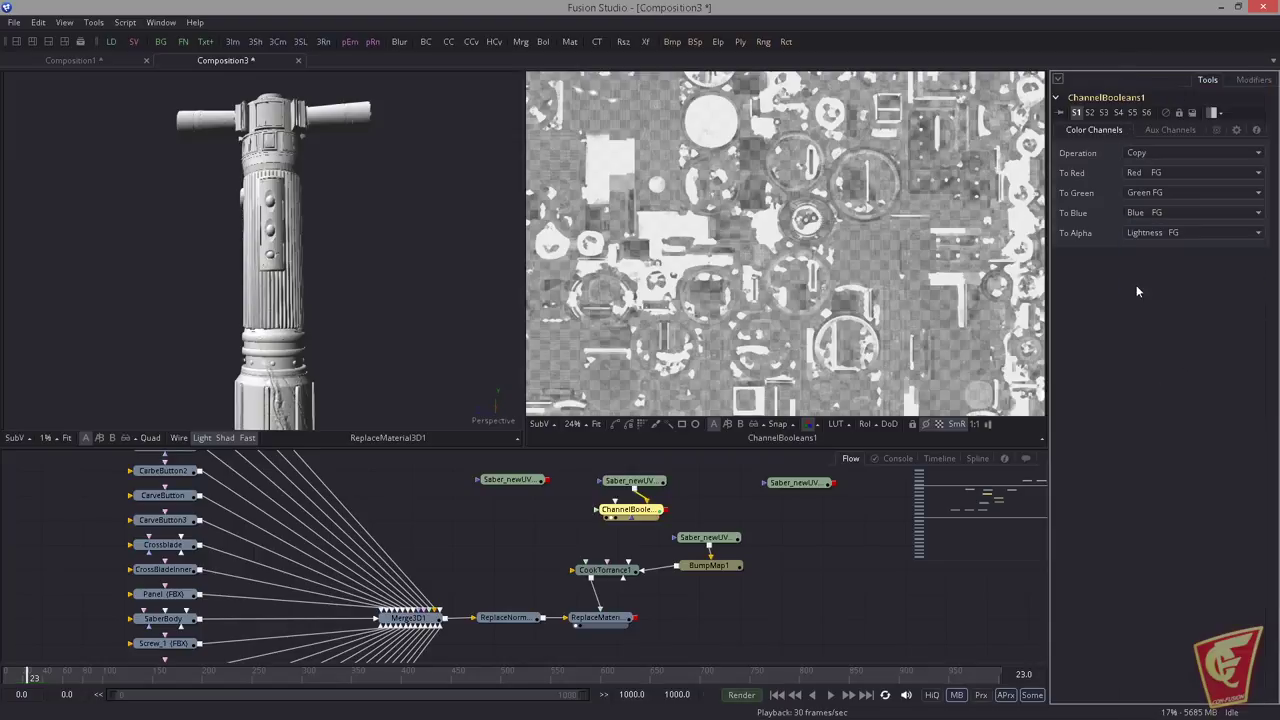
pyautogui.click(1172, 230)
pyautogui.click(1148, 90)
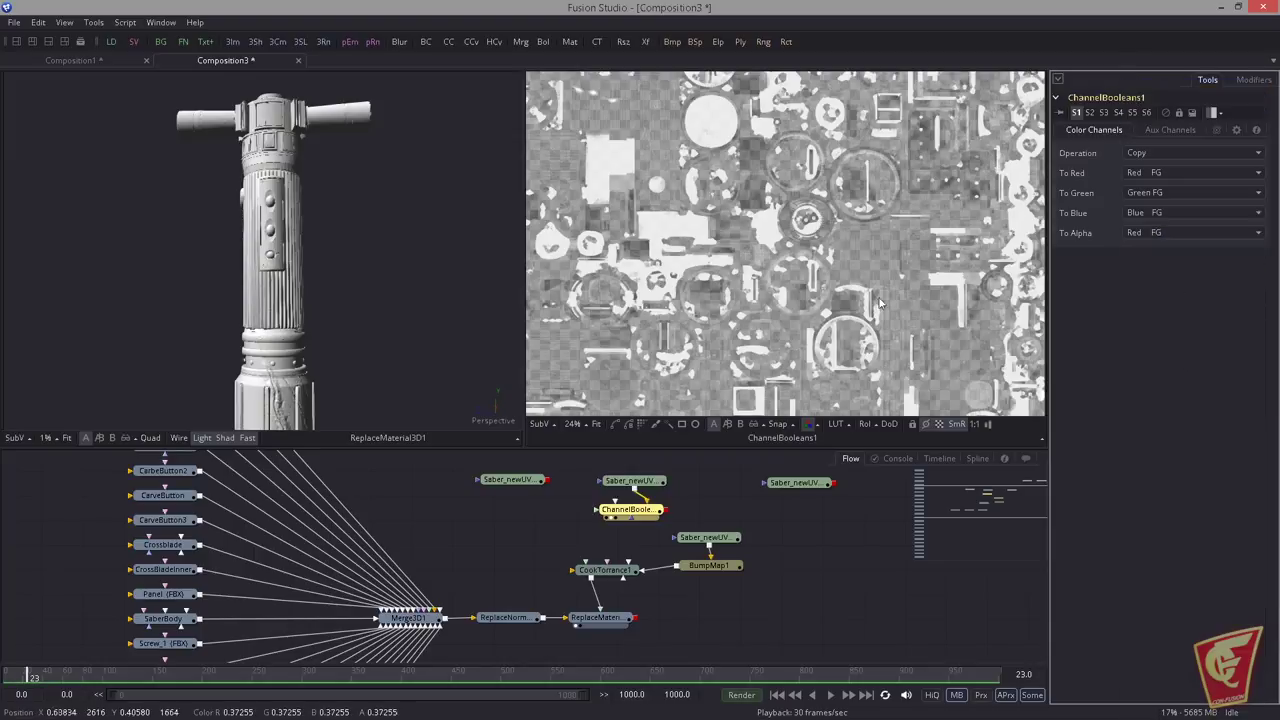
pyautogui.click(1157, 231)
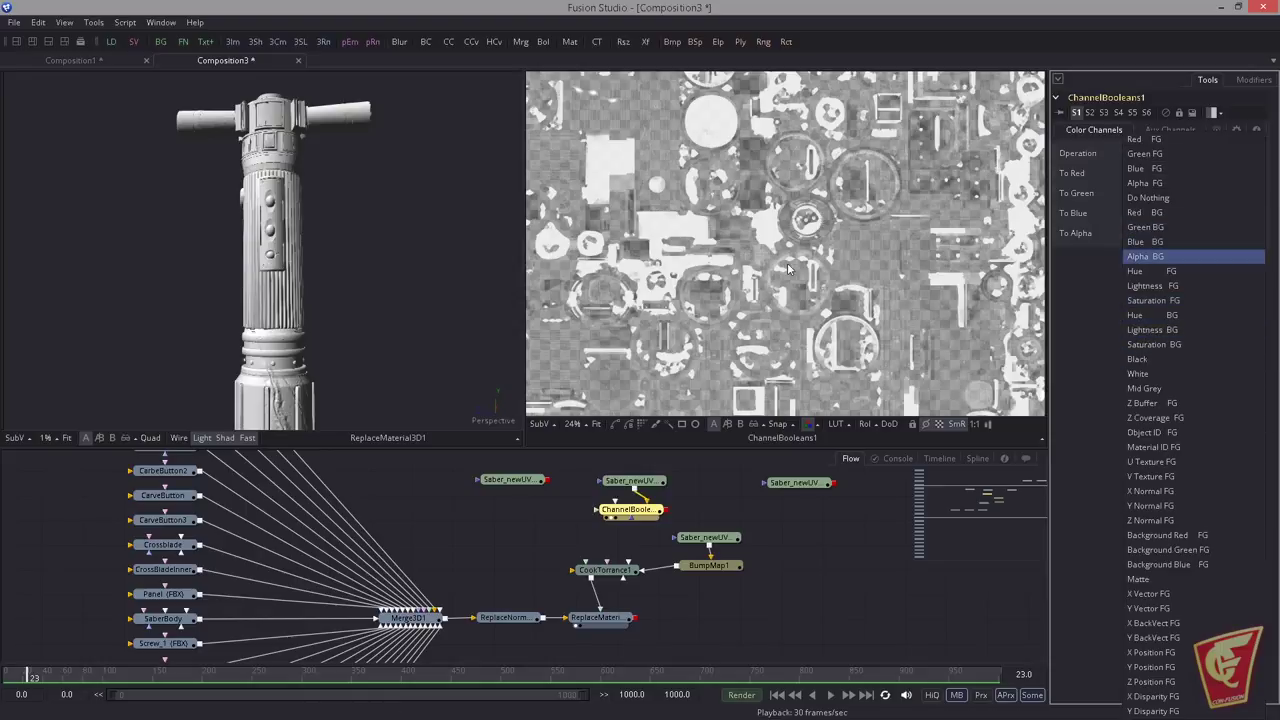
pyautogui.click(823, 549)
# Step: Paste a copy of the Channel Booleans node after the metalness loader and line the pair up beside the roughness nodes
pyautogui.moveTo(709, 538); pyautogui.dragTo(713, 537)
pyautogui.moveTo(603, 458); pyautogui.dragTo(638, 522)
pyautogui.moveTo(640, 510); pyautogui.dragTo(625, 495)
pyautogui.moveTo(808, 490); pyautogui.dragTo(770, 484)
pyautogui.hotkey('ctrl', 'v')
pyautogui.moveTo(768, 489); pyautogui.dragTo(709, 480)
# Step: Show the metalness Channel Booleans output in the second viewer and inspect its alpha channel up close
pyautogui.click(708, 507)
pyautogui.press('2')
pyautogui.click(750, 499)
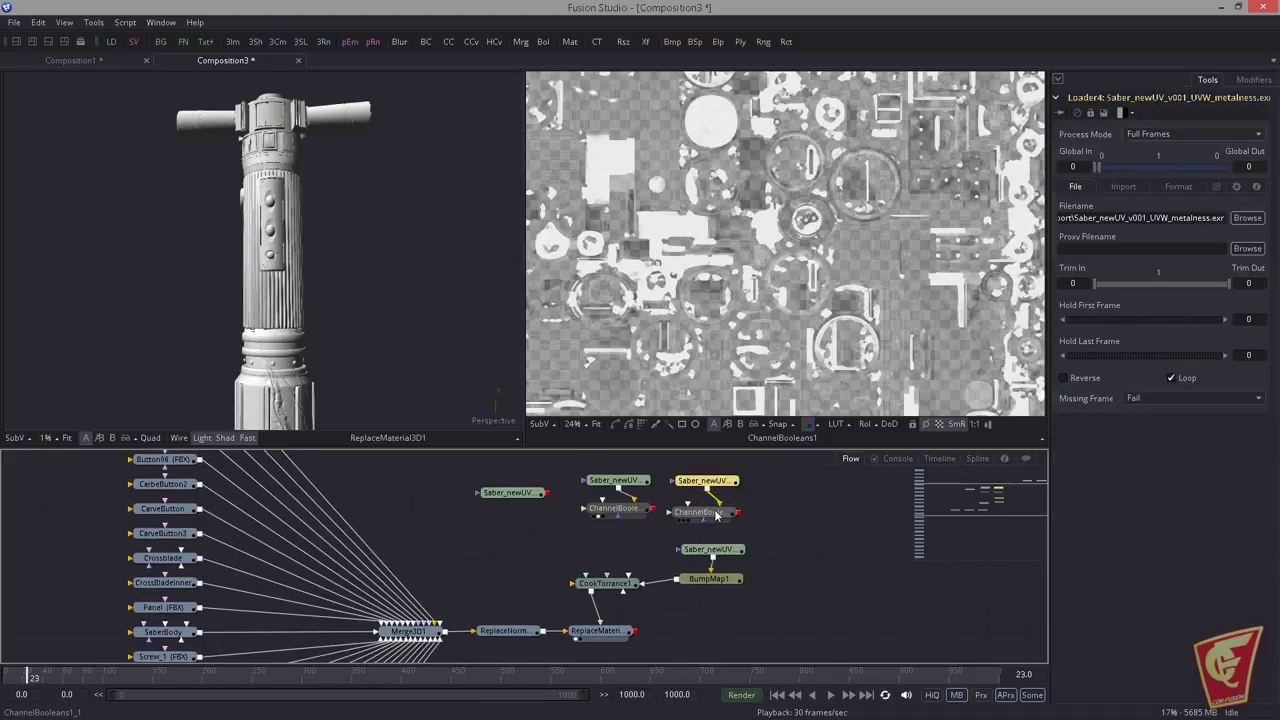
pyautogui.click(759, 513)
pyautogui.scroll(8, 677, 309)
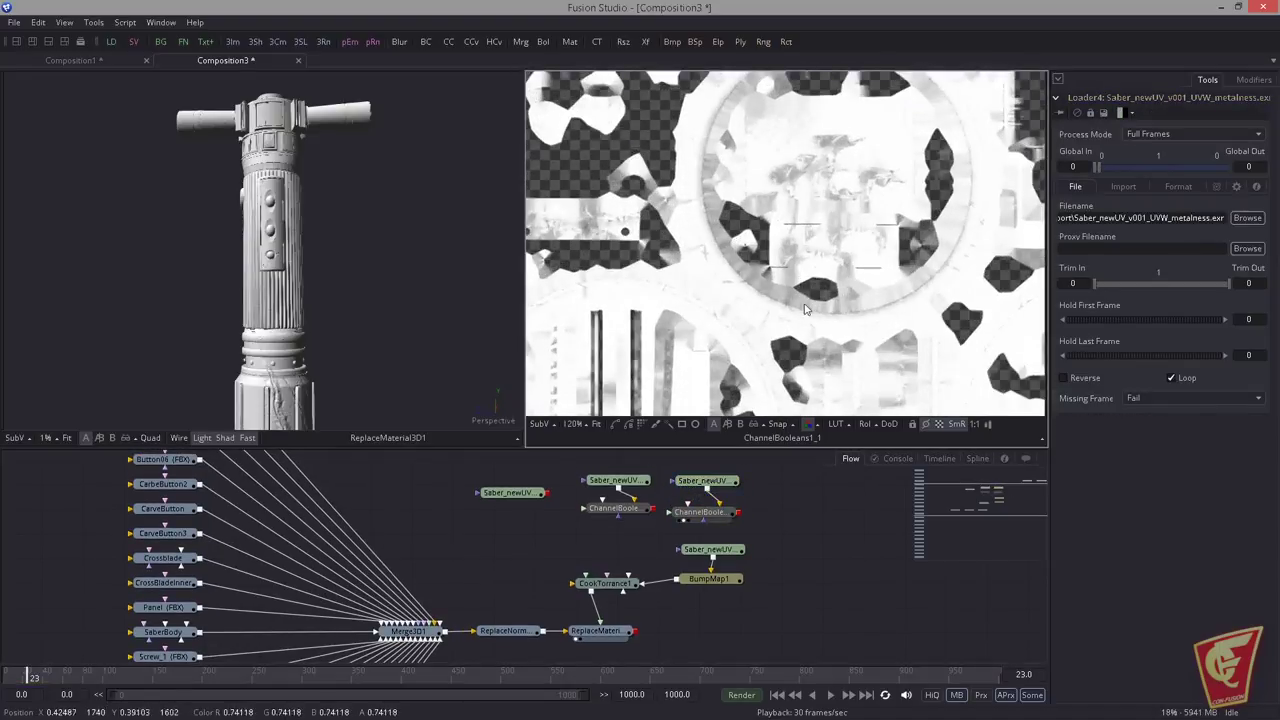
pyautogui.scroll(-1, 677, 309)
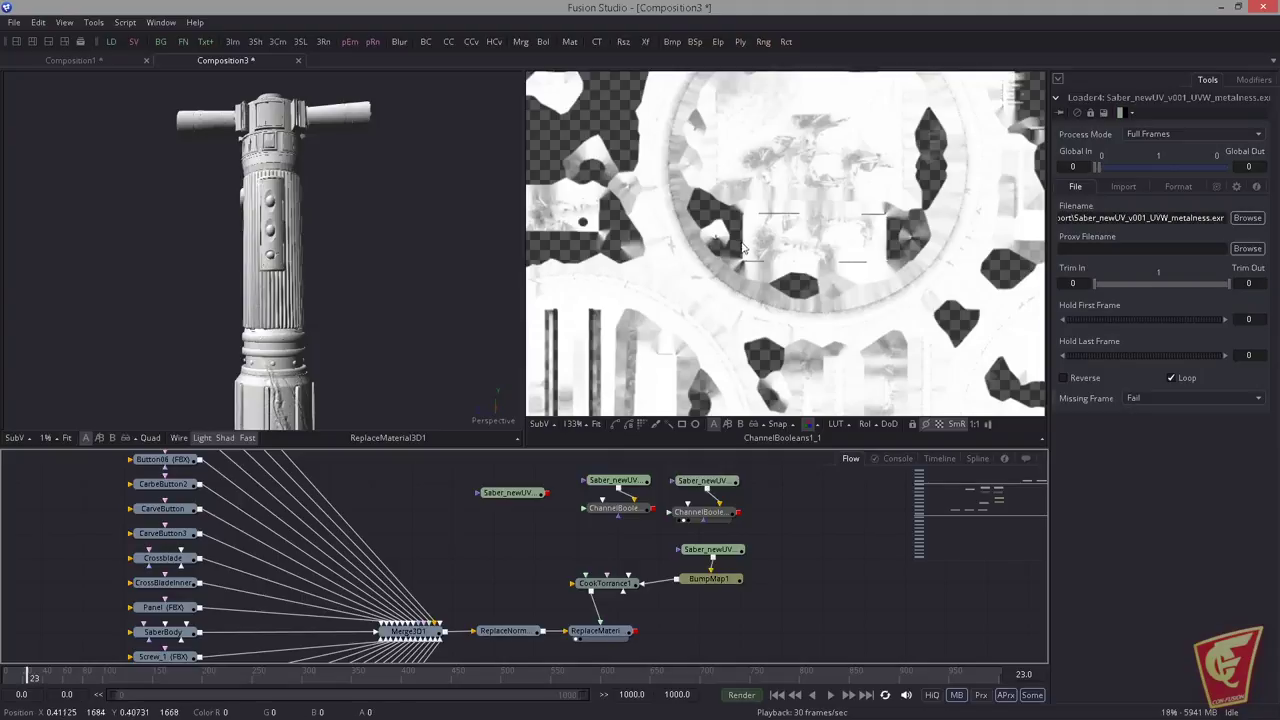
pyautogui.press('a')
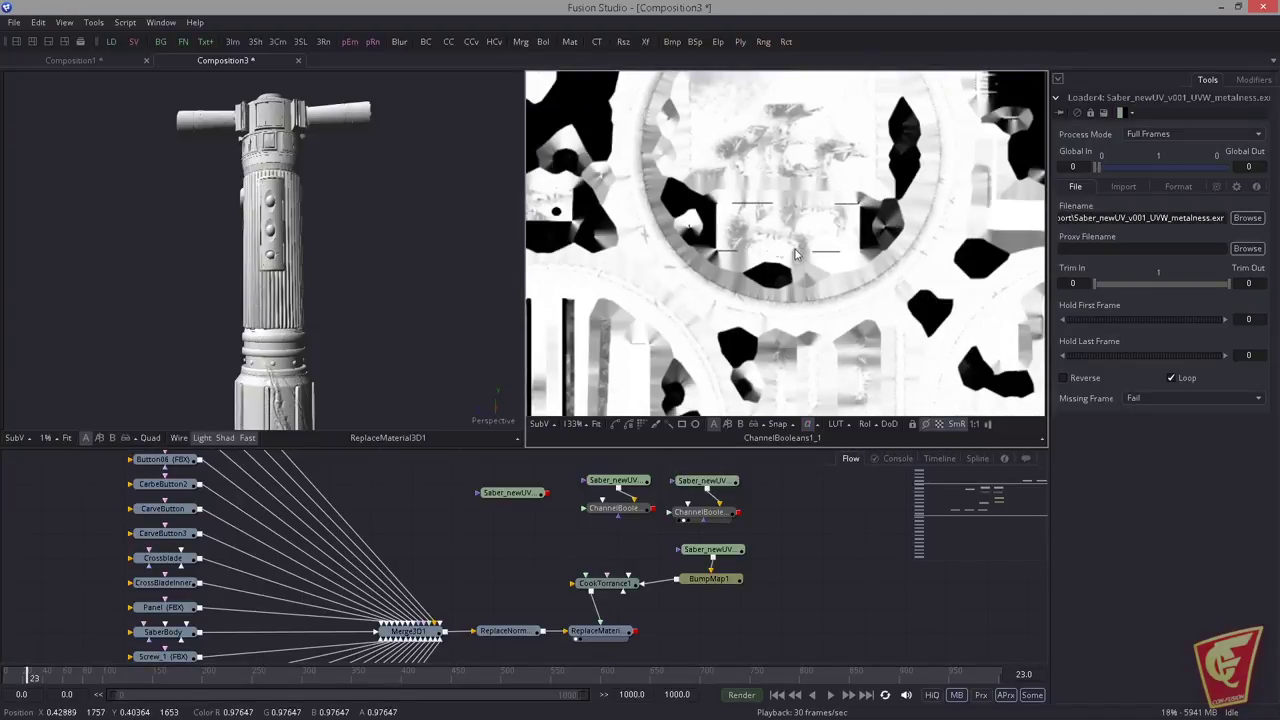
pyautogui.press('a')
# Step: Show the Replace Material output in the first viewer and move Cook Torrance closer to Replace Material
pyautogui.moveTo(708, 512); pyautogui.dragTo(742, 517)
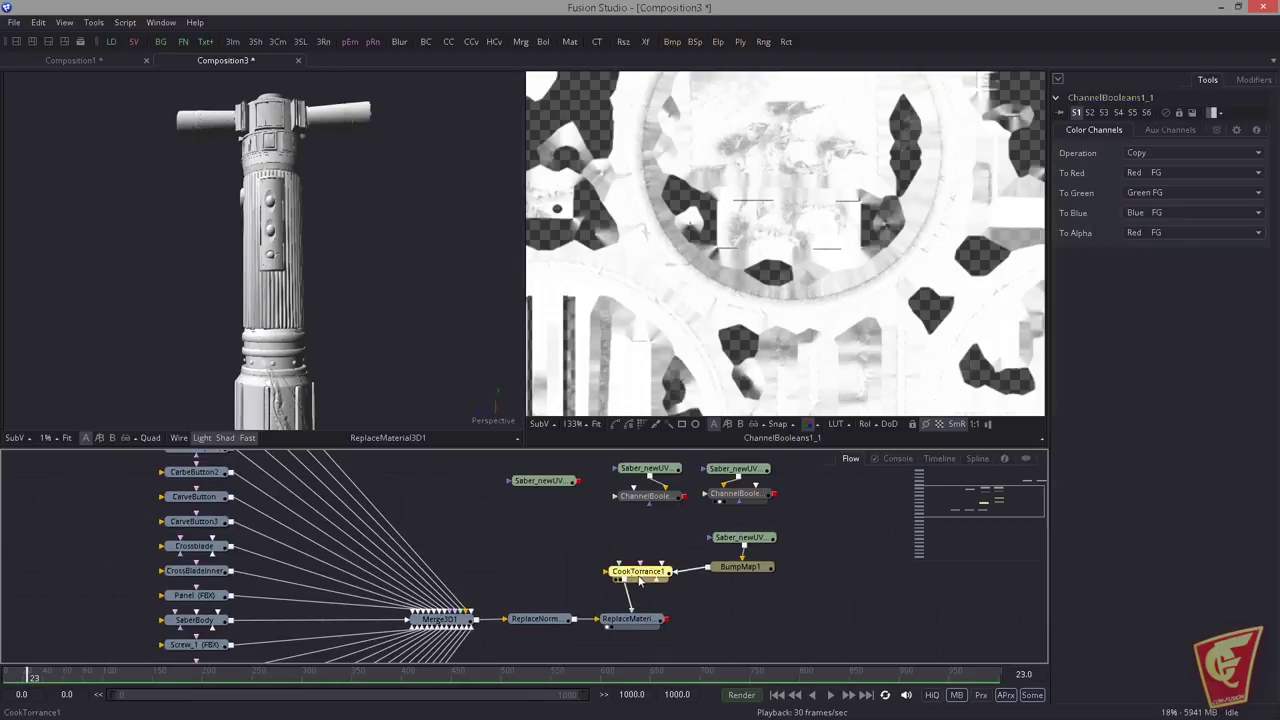
pyautogui.moveTo(636, 578); pyautogui.dragTo(408, 298)
pyautogui.moveTo(628, 616); pyautogui.dragTo(370, 240)
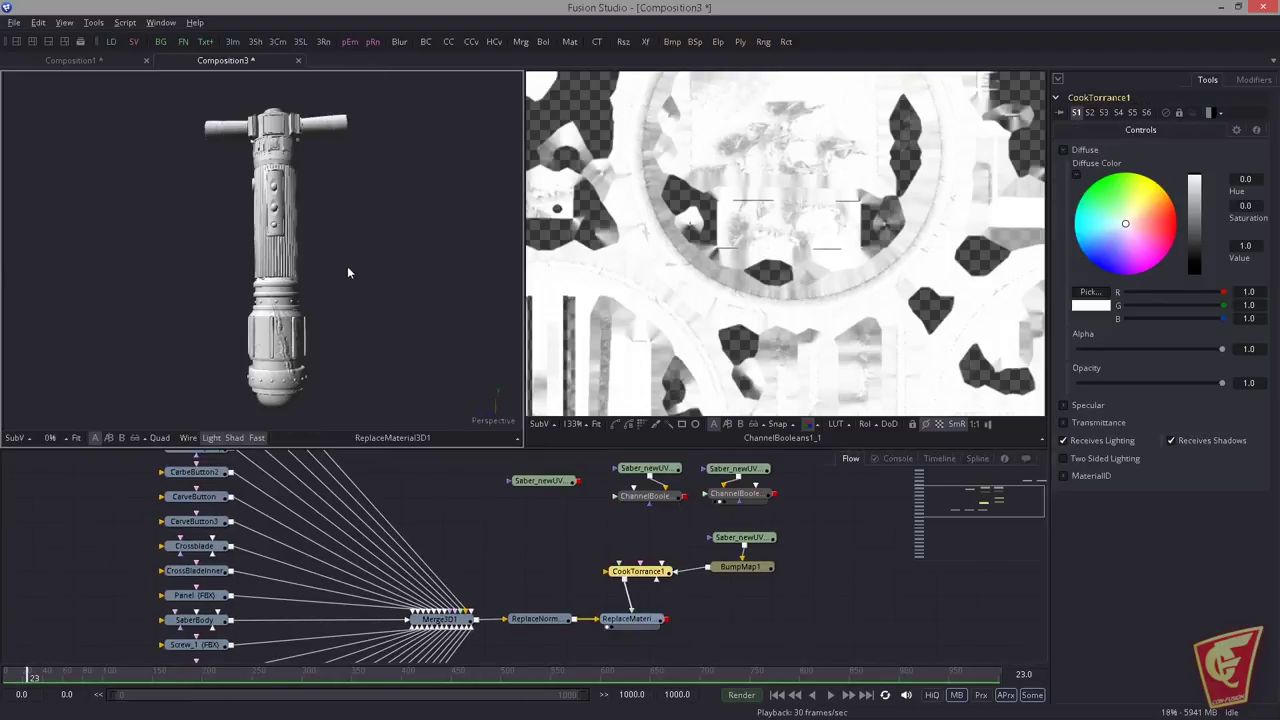
pyautogui.moveTo(634, 571); pyautogui.dragTo(635, 594)
# Step: Add a point light merged with the Replace Material output, space the new nodes apart and view the merge in the first viewer
pyautogui.click(610, 551)
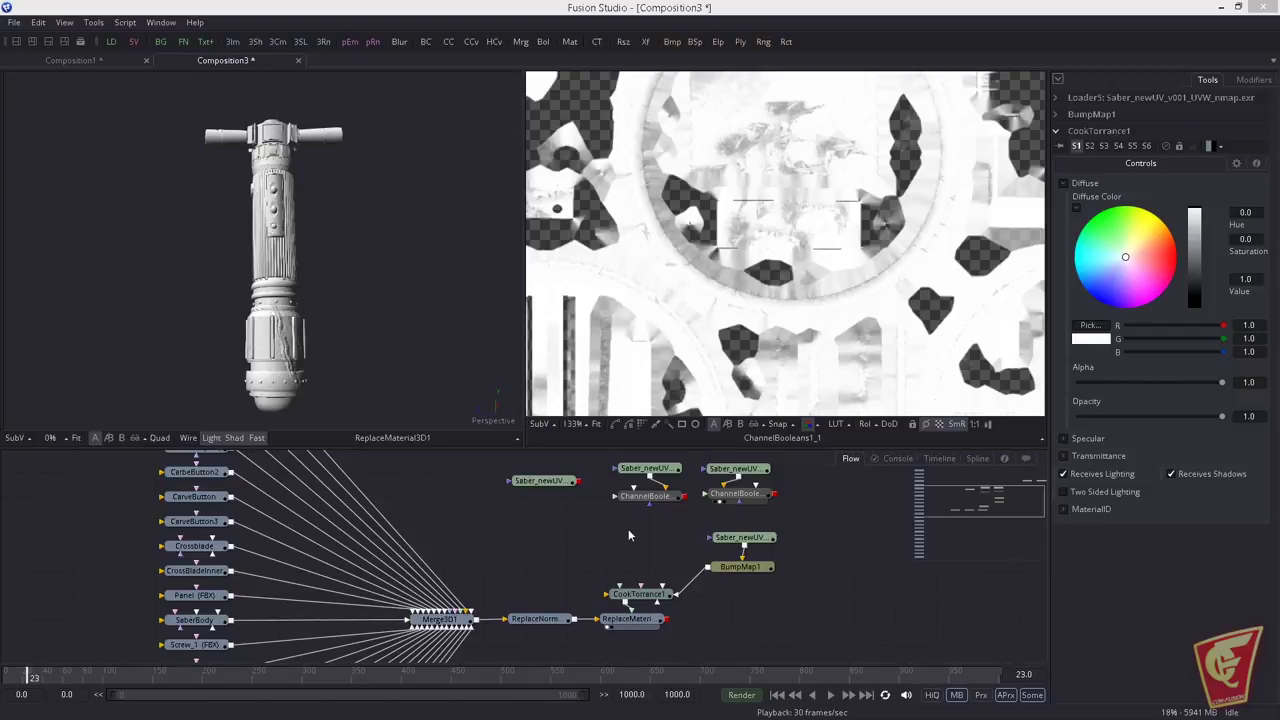
pyautogui.press('Return')
pyautogui.moveTo(585, 529); pyautogui.dragTo(667, 626)
pyautogui.moveTo(567, 555); pyautogui.dragTo(676, 651)
pyautogui.scroll(-2, 676, 651)
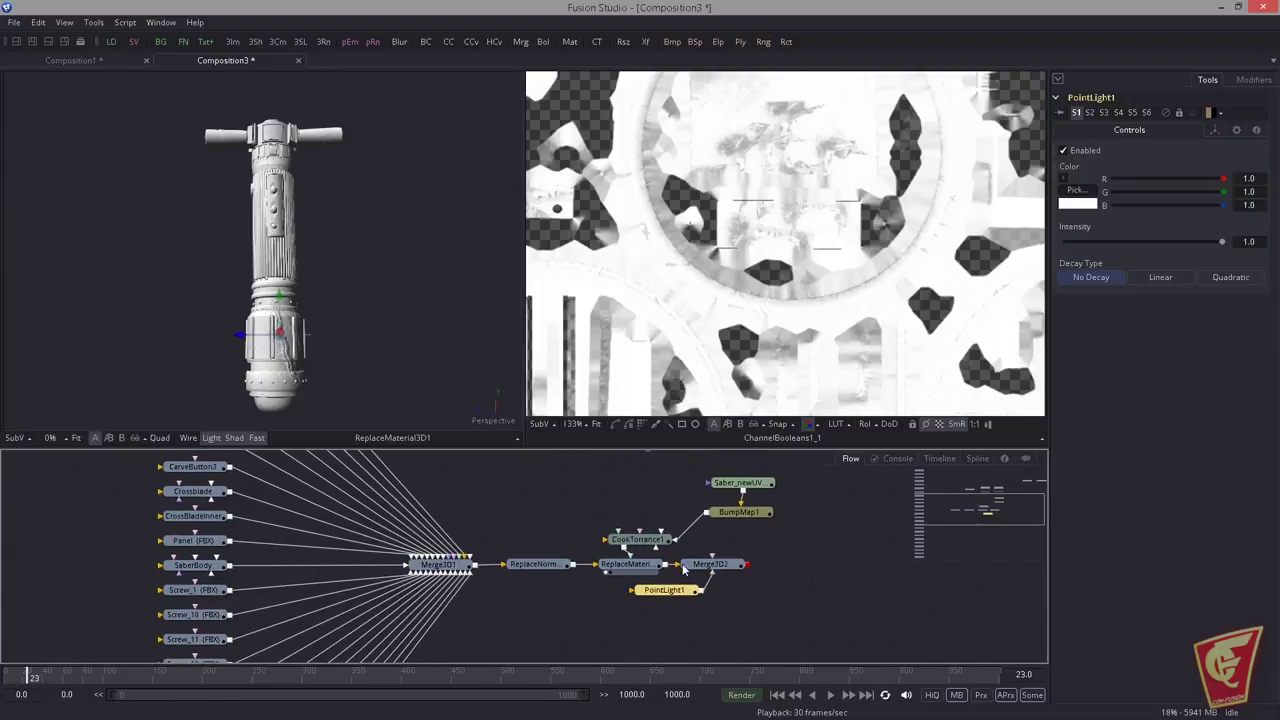
pyautogui.moveTo(674, 595); pyautogui.dragTo(653, 620)
pyautogui.moveTo(727, 567); pyautogui.dragTo(754, 566)
pyautogui.press('1')
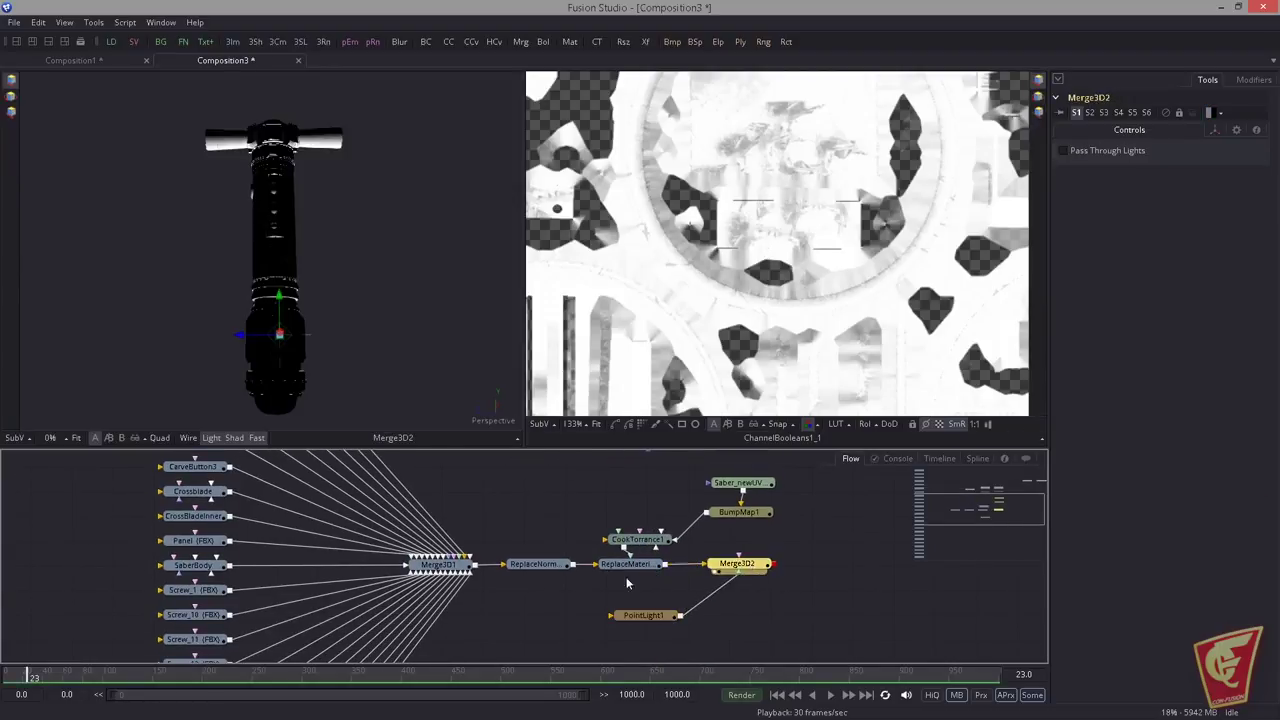
# Step: Move the point light away from the saber's center to one side of the handle
pyautogui.click(648, 616)
pyautogui.moveTo(244, 338); pyautogui.dragTo(349, 340)
pyautogui.moveTo(381, 299); pyautogui.dragTo(380, 272)
pyautogui.moveTo(282, 195); pyautogui.dragTo(300, 378)
pyautogui.moveTo(495, 255); pyautogui.dragTo(382, 309)
# Step: Duplicate the point light into Merge3D2 and move the copy to the opposite side of the saber
pyautogui.moveTo(590, 605); pyautogui.dragTo(662, 626)
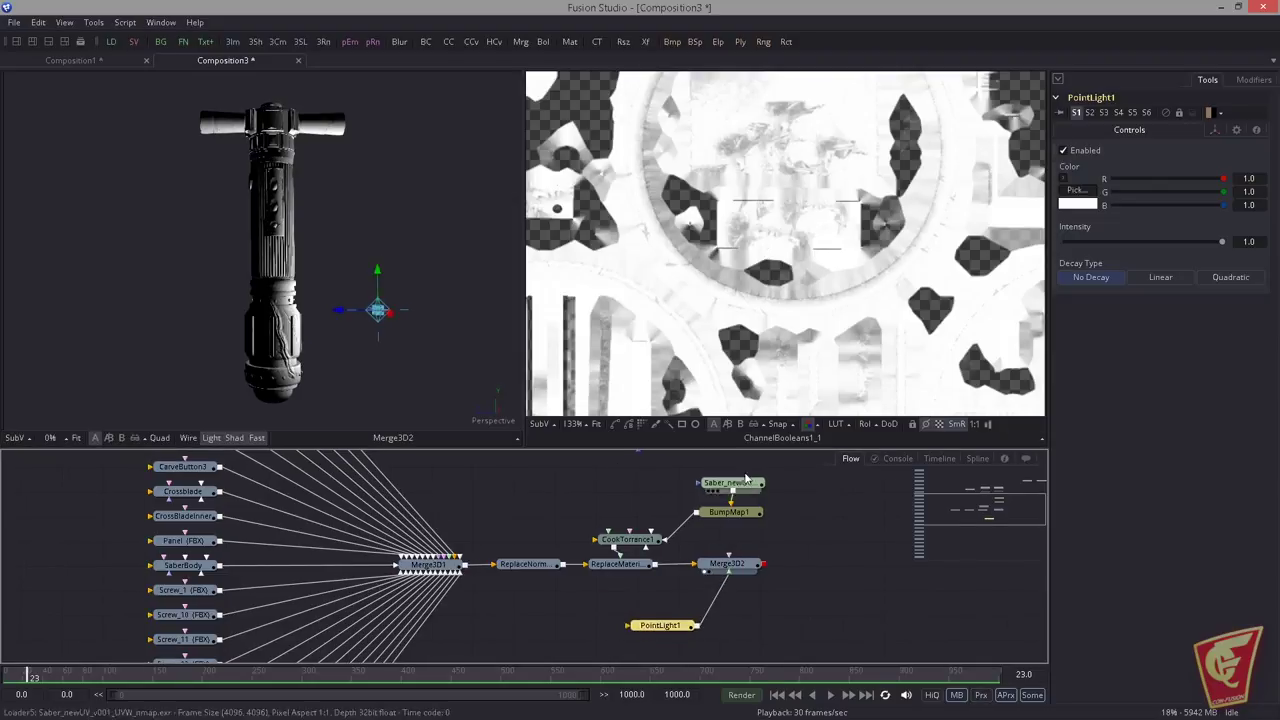
pyautogui.hotkey('ctrl', 'c')
pyautogui.hotkey('ctrl', 'v')
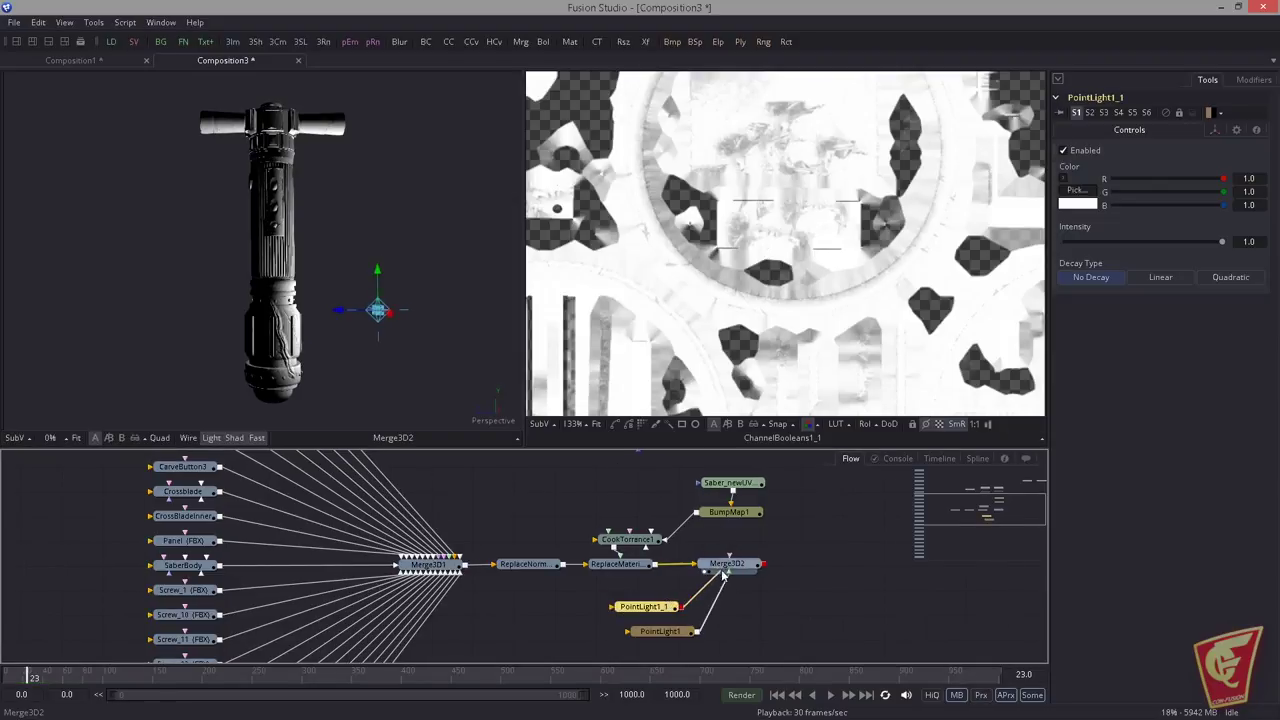
pyautogui.moveTo(341, 311); pyautogui.dragTo(73, 317)
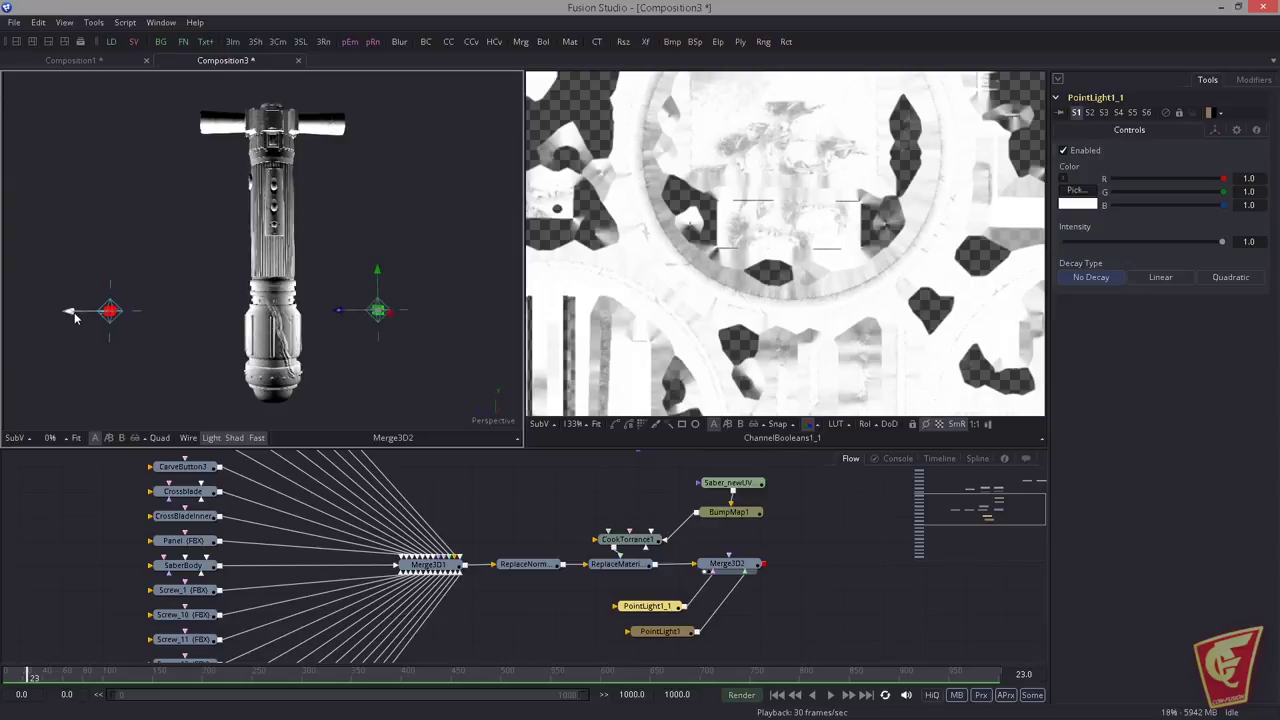
# Step: Tint the duplicated point light orange with red 1.0, green 0.33677 and blue 0.13954
pyautogui.moveTo(156, 314); pyautogui.dragTo(416, 273)
pyautogui.moveTo(1140, 204); pyautogui.dragTo(1172, 190)
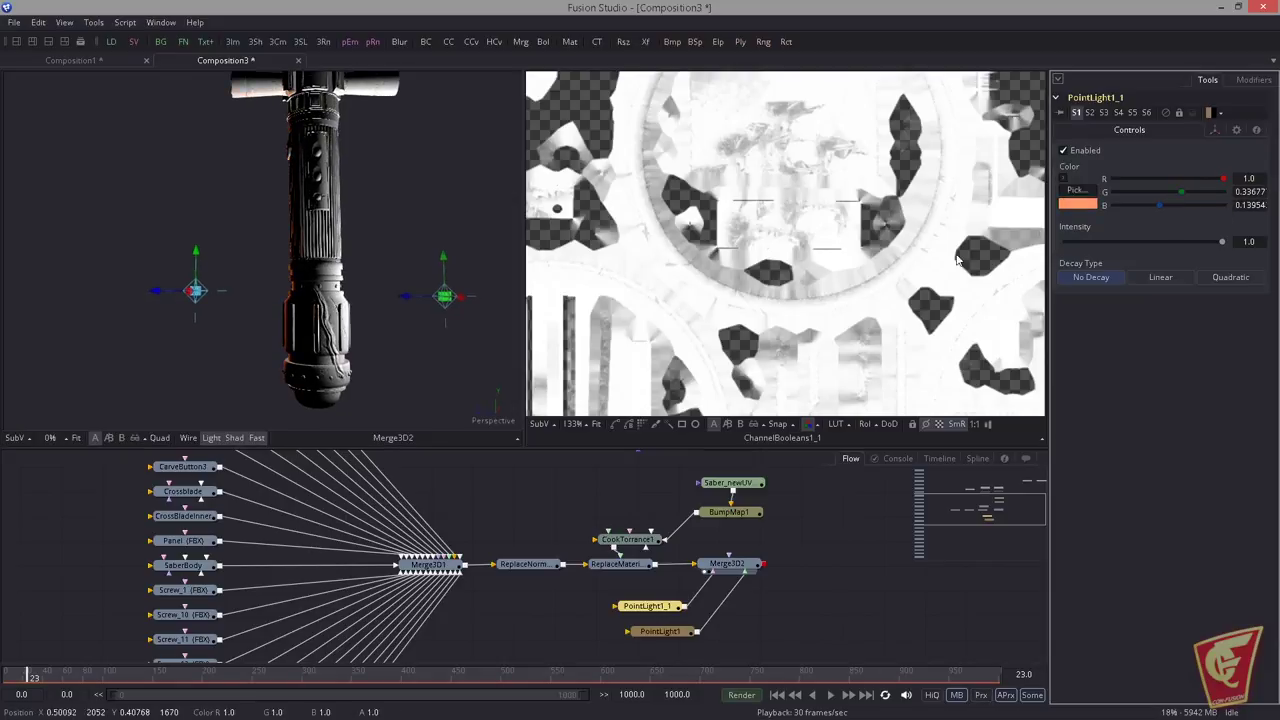
pyautogui.moveTo(673, 483); pyautogui.dragTo(582, 472)
pyautogui.moveTo(372, 298); pyautogui.dragTo(497, 250)
# Step: Connect the rough map's Channel Booleans output to Cook Torrance as its Roughness Material
pyautogui.click(642, 472)
pyautogui.moveTo(562, 476); pyautogui.dragTo(593, 549)
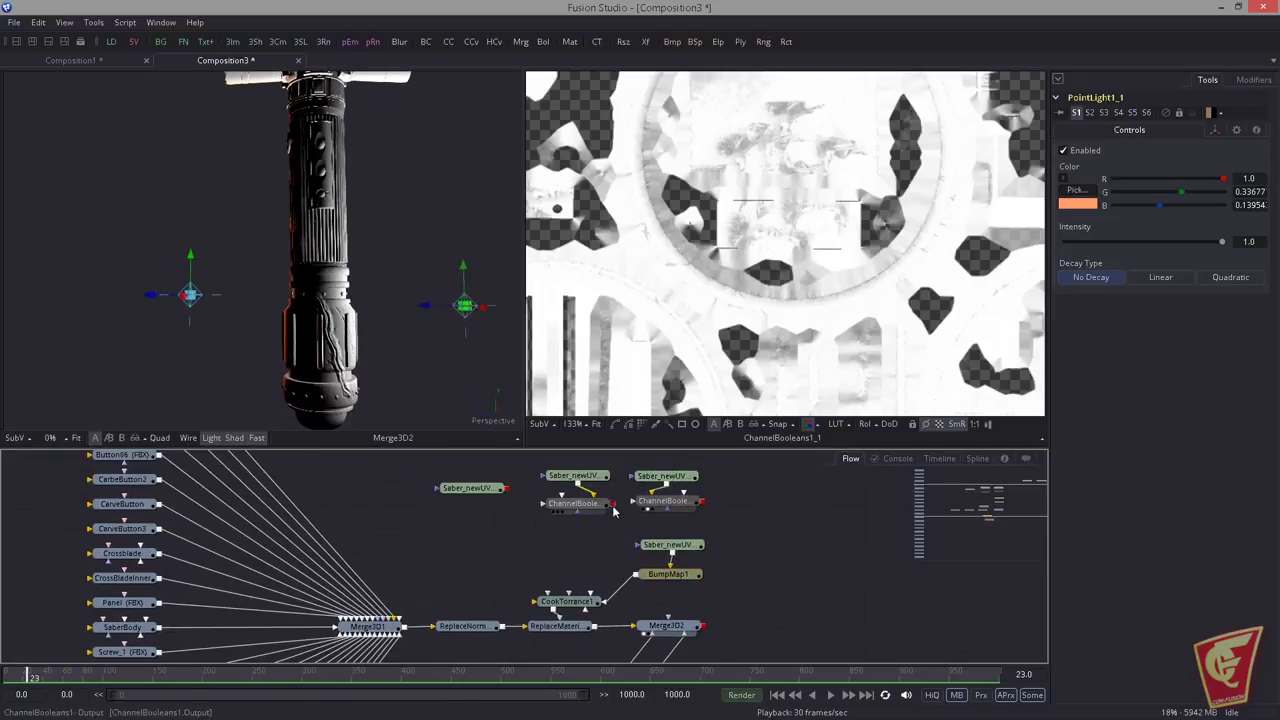
pyautogui.click(575, 476)
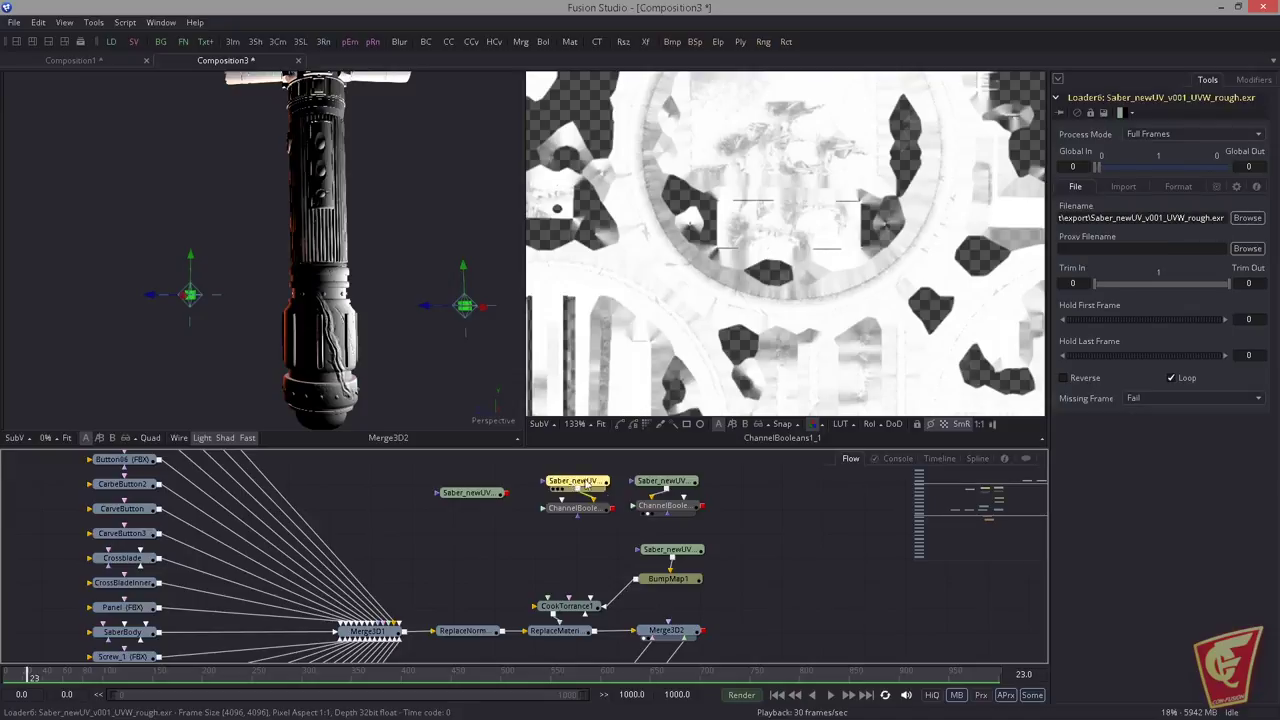
pyautogui.click(615, 516)
pyautogui.moveTo(582, 610); pyautogui.dragTo(584, 612)
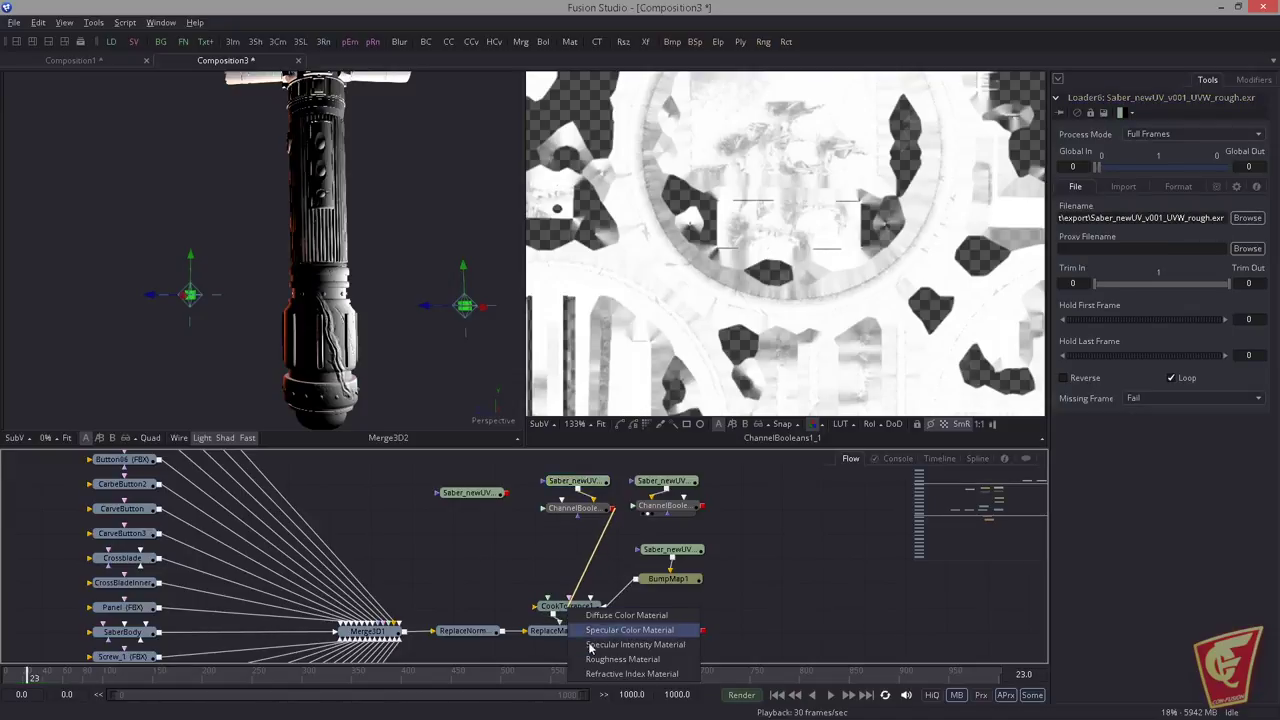
pyautogui.click(604, 655)
pyautogui.scroll(3, 376, 309)
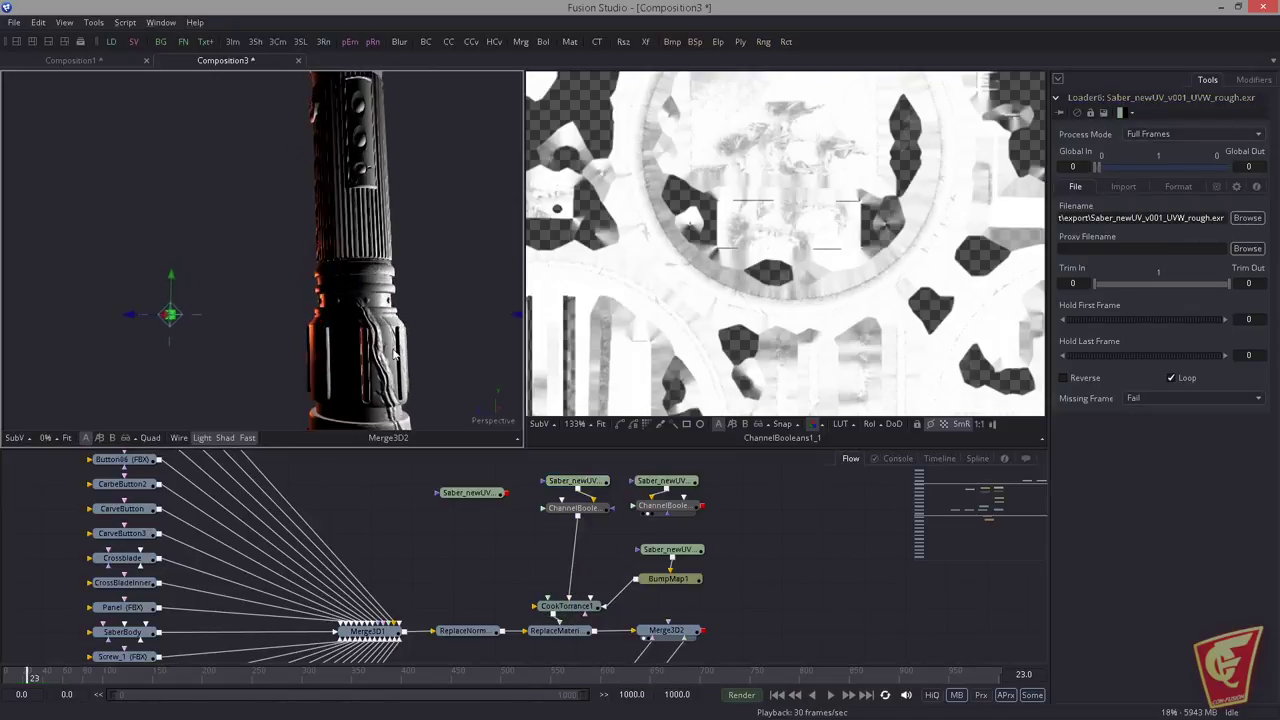
# Step: Connect the metalness map's Channel Booleans output to a Cook Torrance material input and spread the loader nodes apart
pyautogui.moveTo(703, 506); pyautogui.dragTo(782, 511)
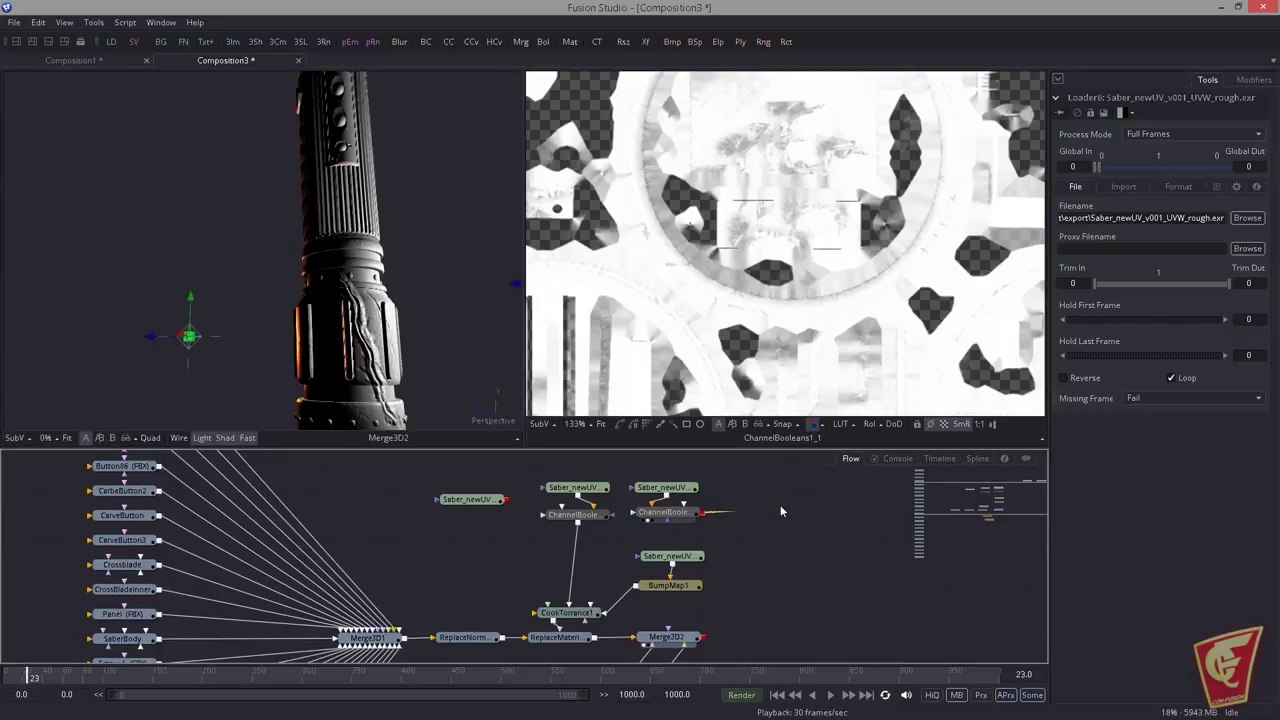
pyautogui.click(668, 487)
pyautogui.moveTo(702, 512); pyautogui.dragTo(578, 612)
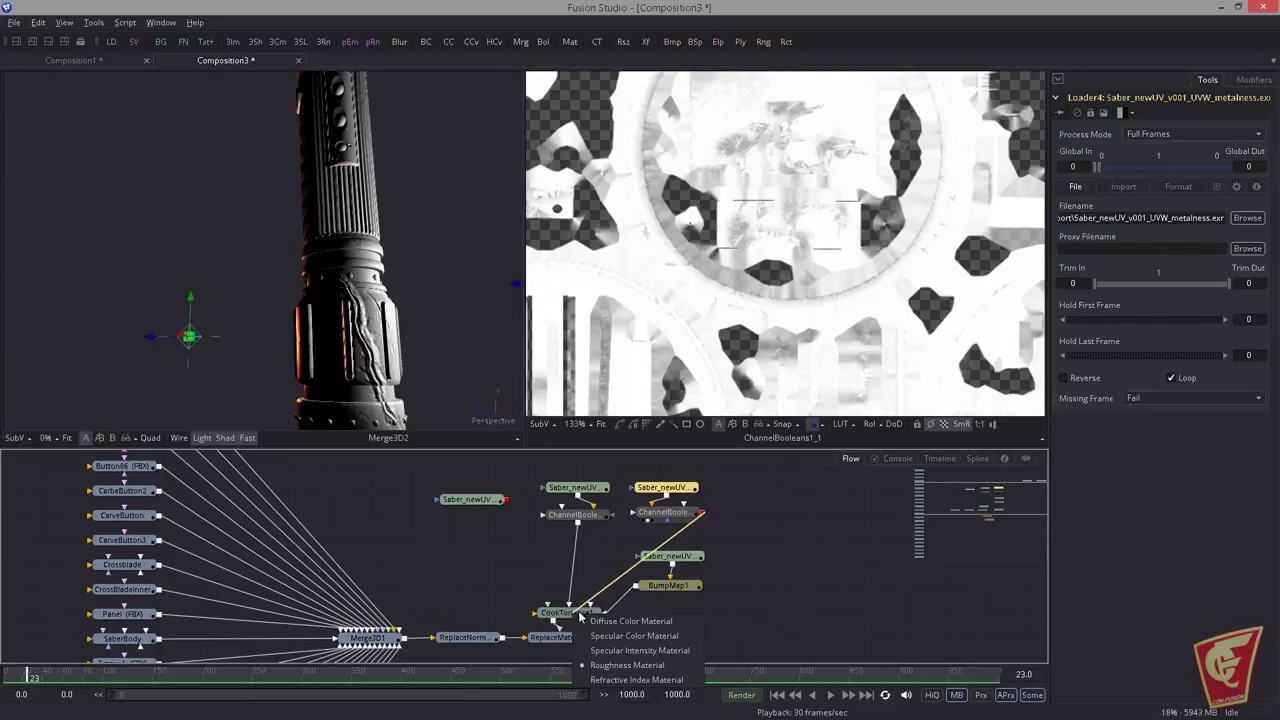
pyautogui.click(612, 664)
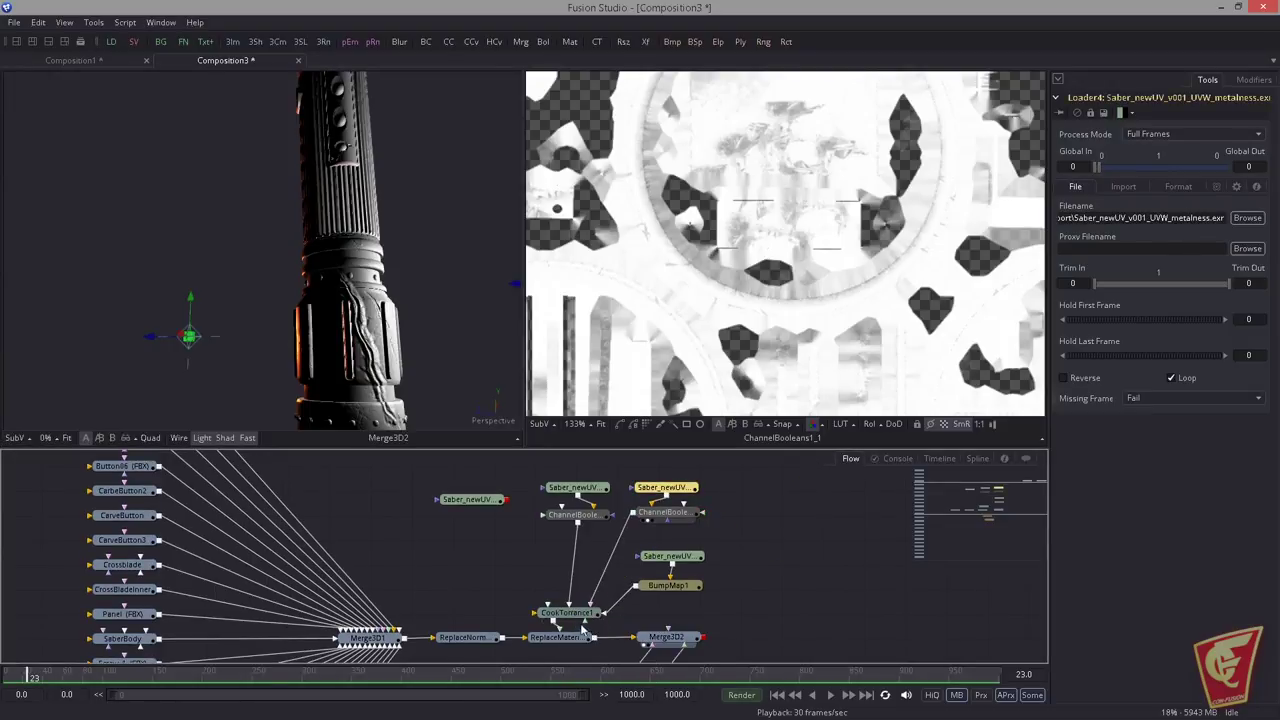
pyautogui.moveTo(650, 472); pyautogui.dragTo(656, 513)
pyautogui.moveTo(551, 464); pyautogui.dragTo(608, 525)
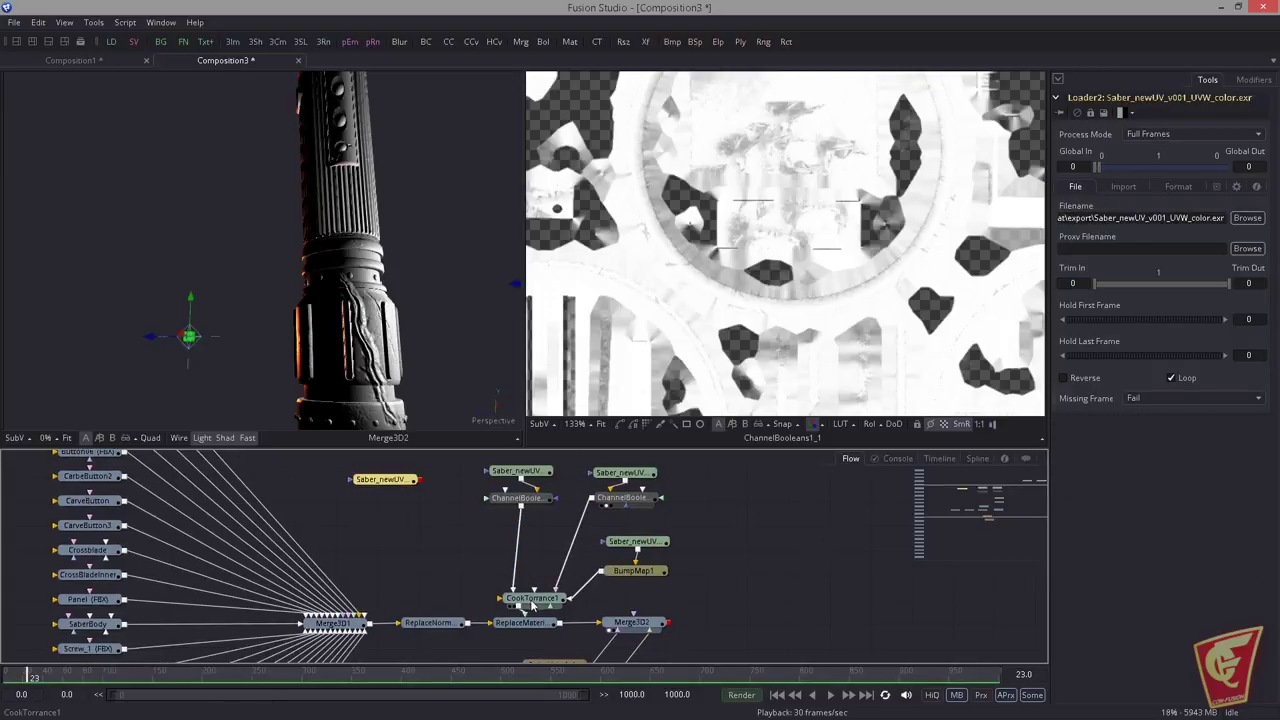
# Step: Toggle Do Fresnel in Cook Torrance's specular settings and try different roughness values on the saber
pyautogui.click(533, 600)
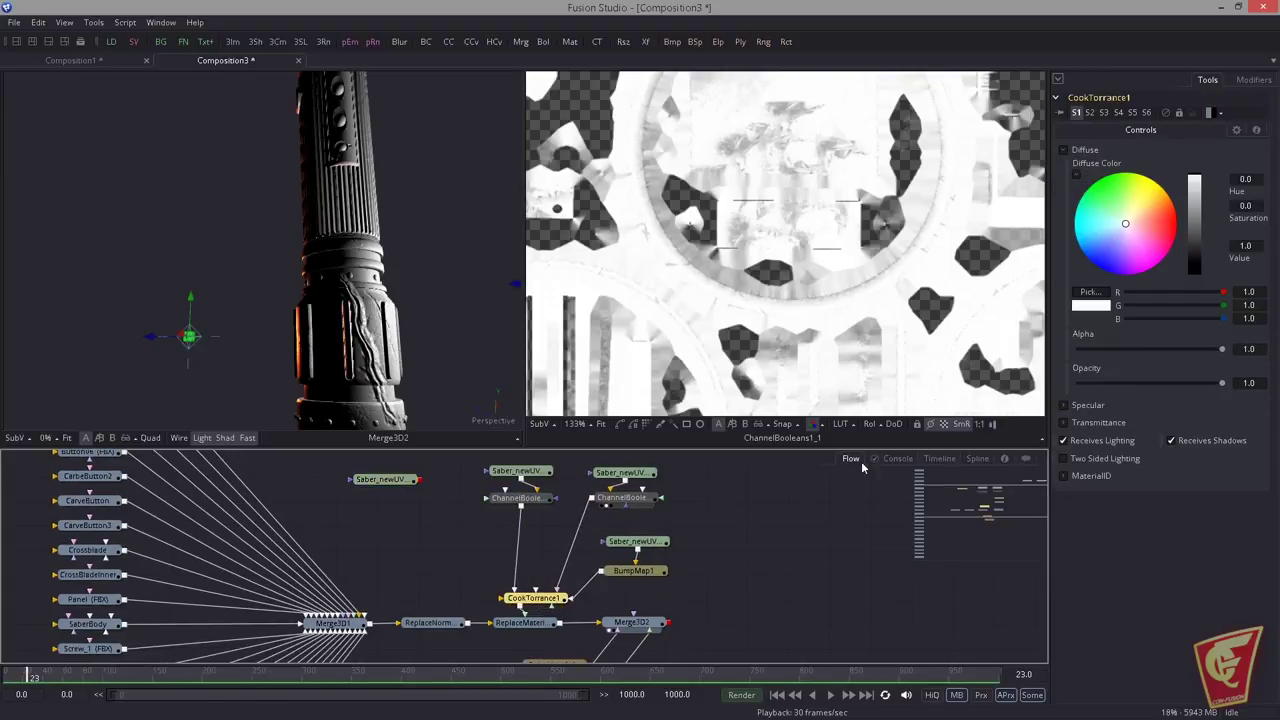
pyautogui.click(1071, 406)
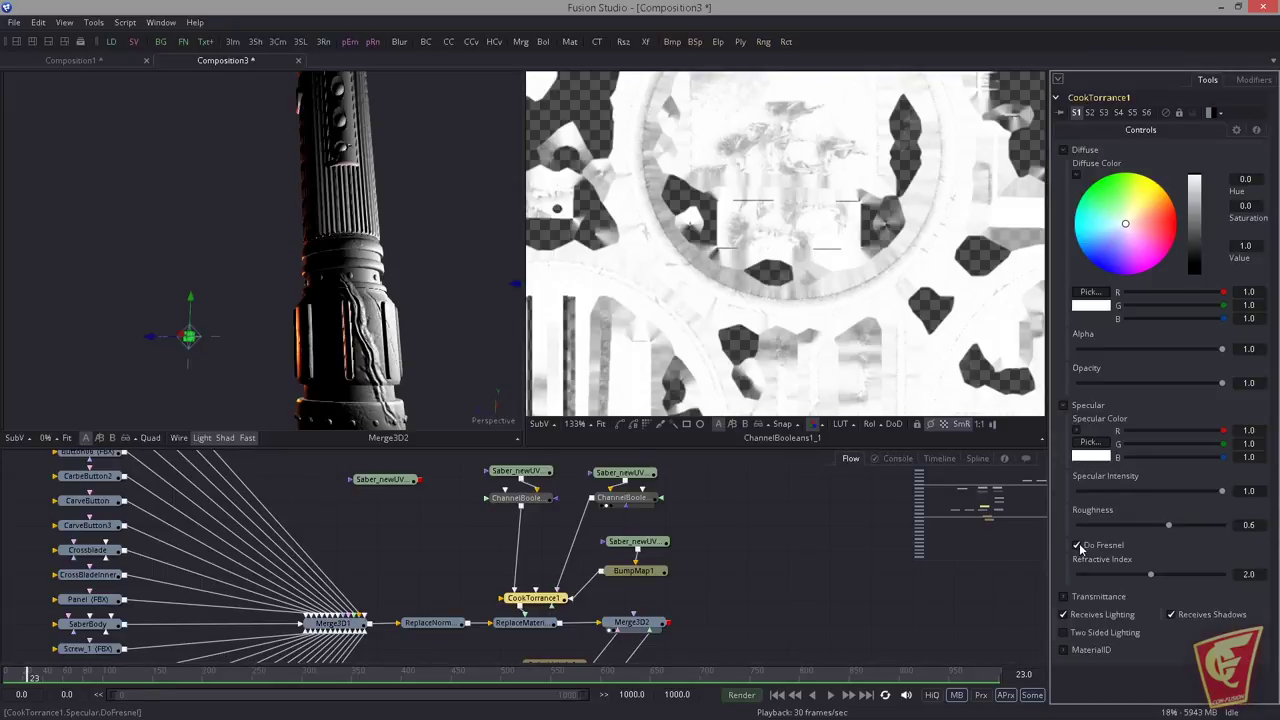
pyautogui.click(1077, 546)
pyautogui.moveTo(448, 320); pyautogui.dragTo(383, 305)
pyautogui.moveTo(1168, 525)
pyautogui.mouseDown()
pyautogui.moveTo(1212, 512)
pyautogui.moveTo(1154, 517)
pyautogui.moveTo(1180, 492)
pyautogui.moveTo(1168, 492)
pyautogui.moveTo(1186, 493)
pyautogui.mouseUp()
pyautogui.moveTo(1183, 530); pyautogui.dragTo(1173, 526)
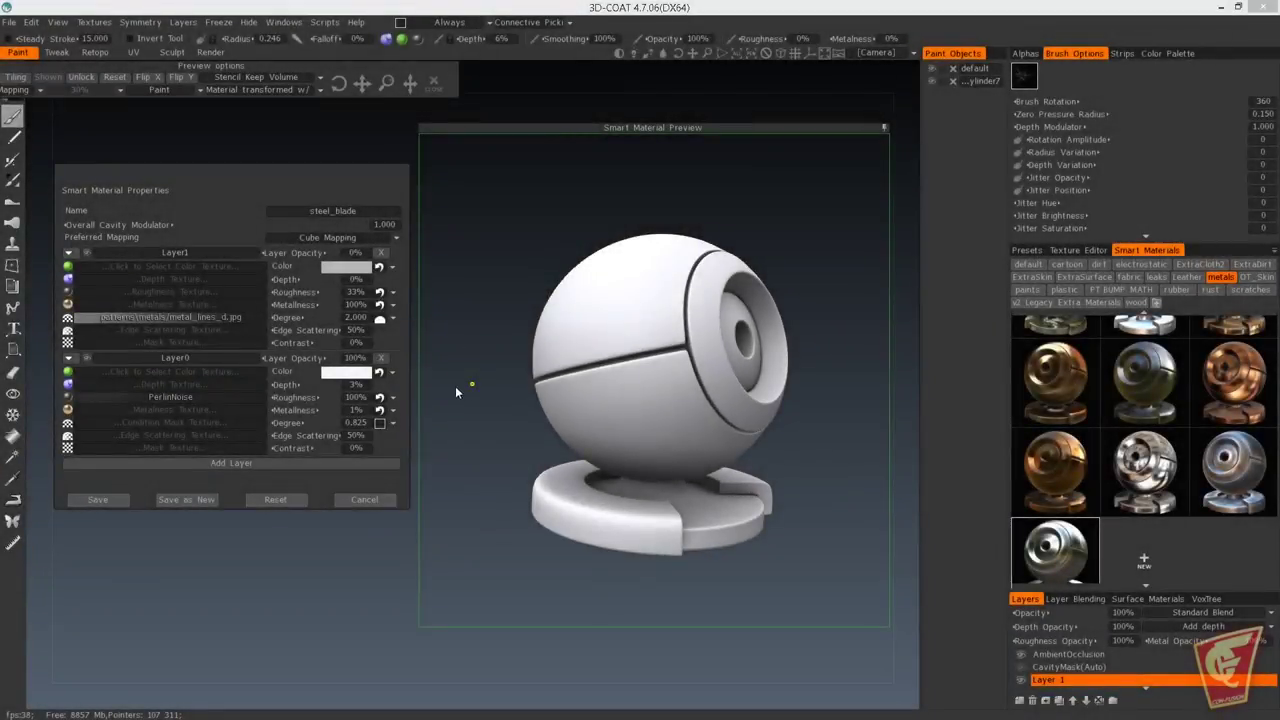
# Step: Switch to 3D-Coat and set Layer0 of the steel_blade smart material to 0% roughness and 100% metalness
pyautogui.moveTo(292, 398); pyautogui.dragTo(128, 398)
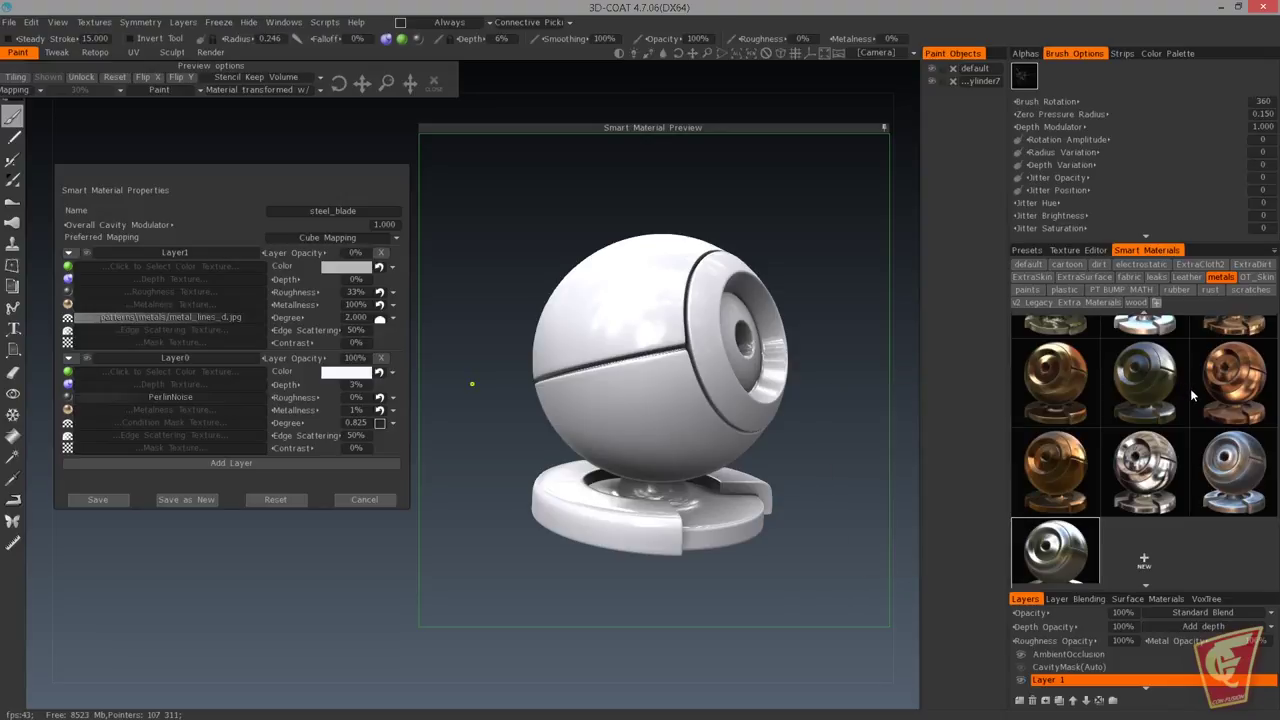
pyautogui.moveTo(1192, 389)
pyautogui.moveTo(292, 410); pyautogui.dragTo(428, 408)
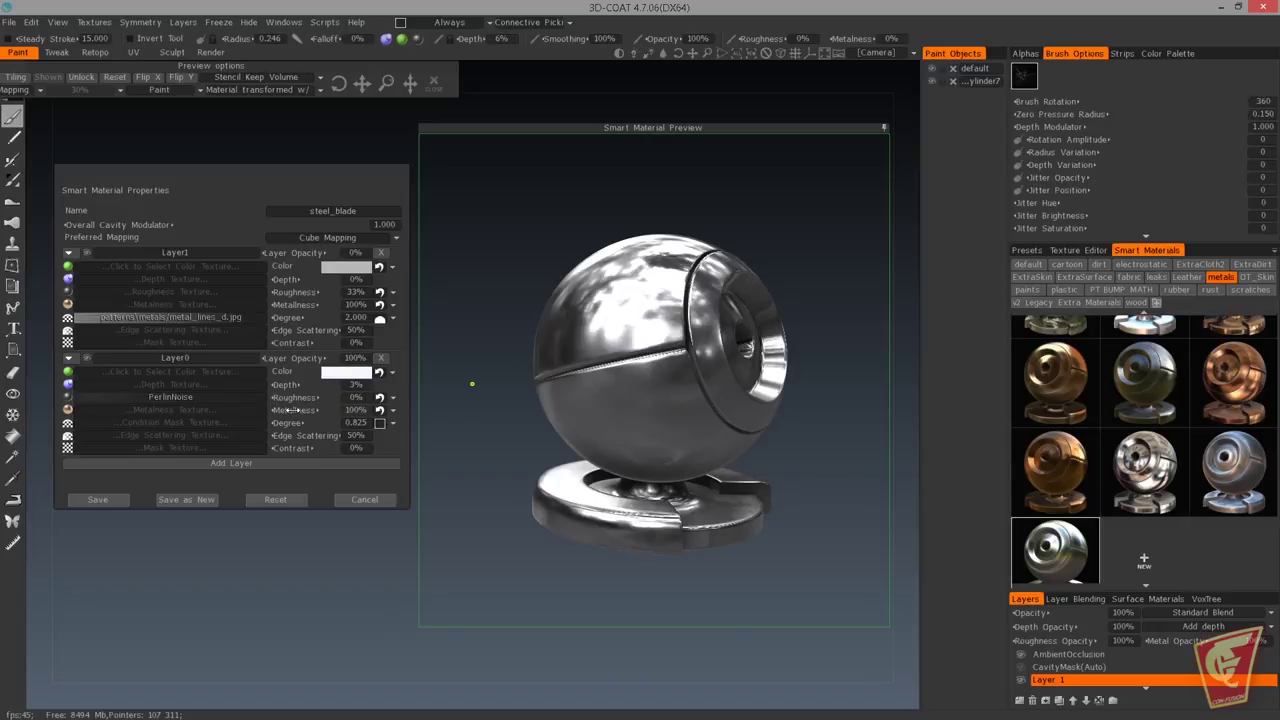
# Step: Lower Layer0's metalness to 80% and darken its color to about 53% lightness
pyautogui.moveTo(293, 410); pyautogui.dragTo(268, 416)
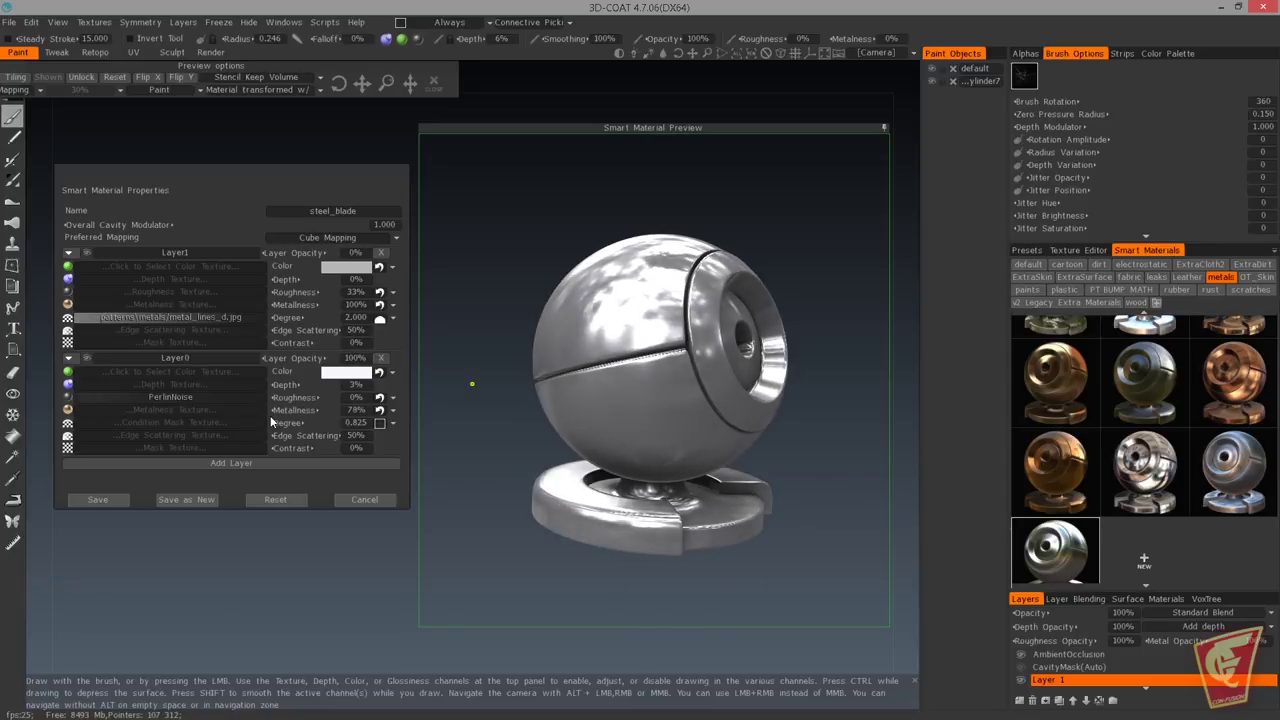
pyautogui.click(344, 373)
pyautogui.moveTo(460, 215); pyautogui.dragTo(209, 166)
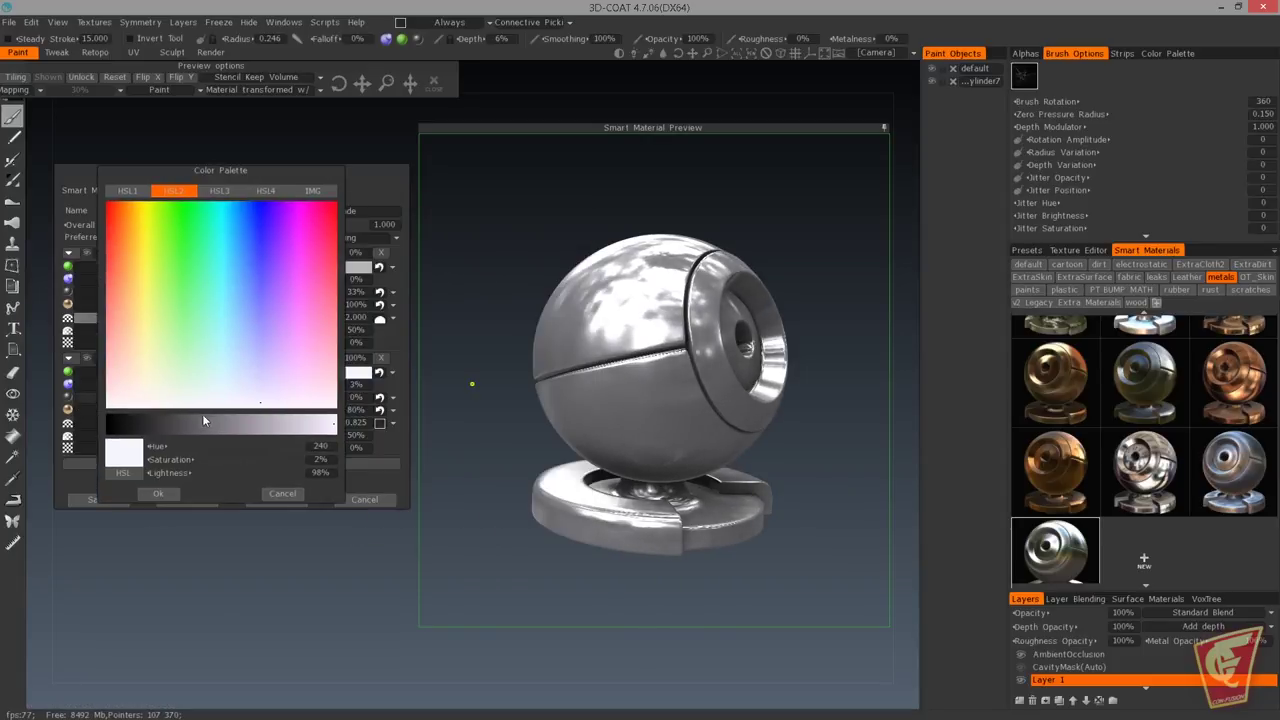
pyautogui.moveTo(313, 428); pyautogui.dragTo(224, 428)
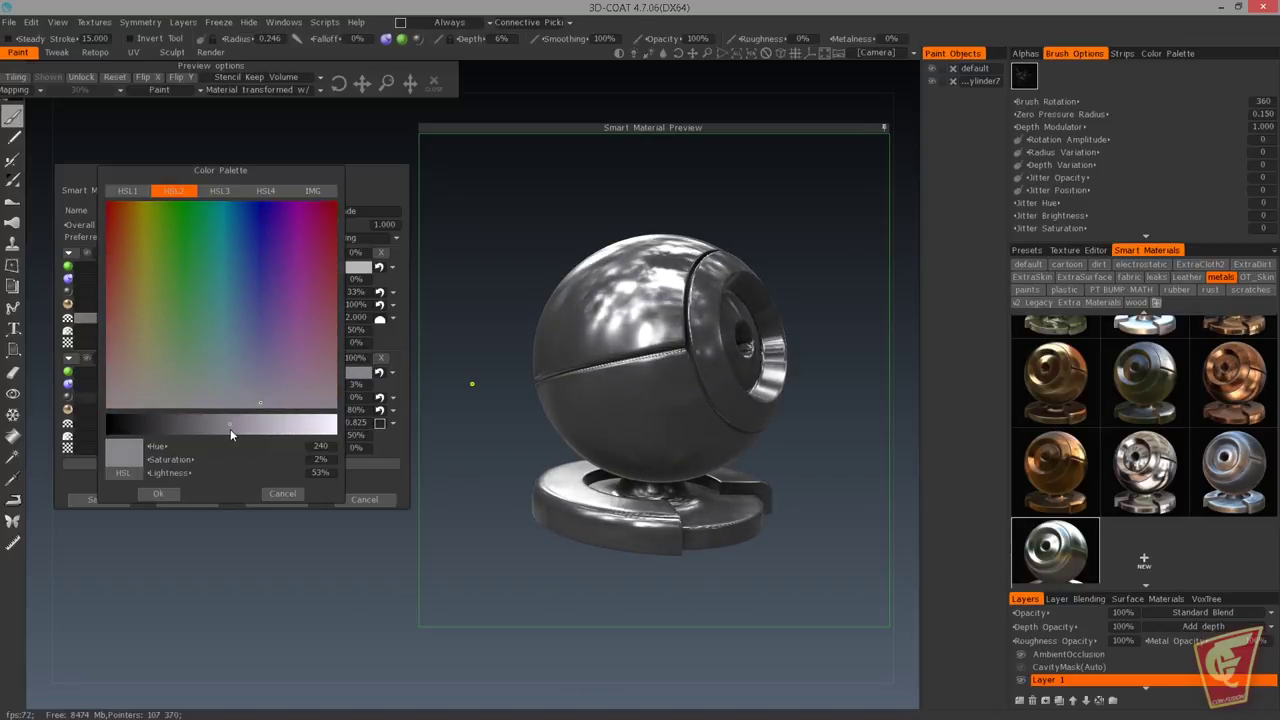
pyautogui.click(158, 493)
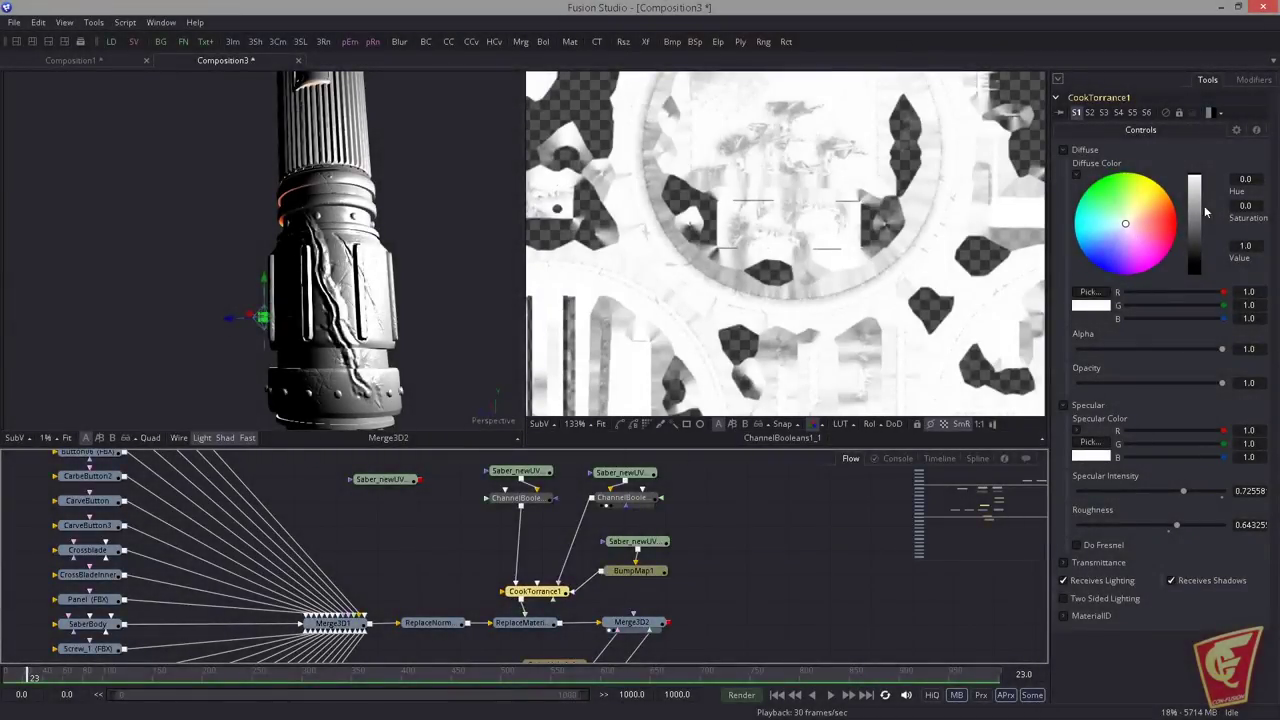
# Step: Switch to Fusion Studio and set Cook Torrance's diffuse color value to about 0.128 and its specular roughness to about 0.61
pyautogui.moveTo(1190, 197); pyautogui.dragTo(1203, 234)
pyautogui.moveTo(390, 290); pyautogui.dragTo(340, 251)
pyautogui.moveTo(301, 291); pyautogui.dragTo(358, 324)
pyautogui.moveTo(1176, 525)
pyautogui.mouseDown()
pyautogui.moveTo(1189, 527)
pyautogui.moveTo(1174, 521)
pyautogui.mouseUp()
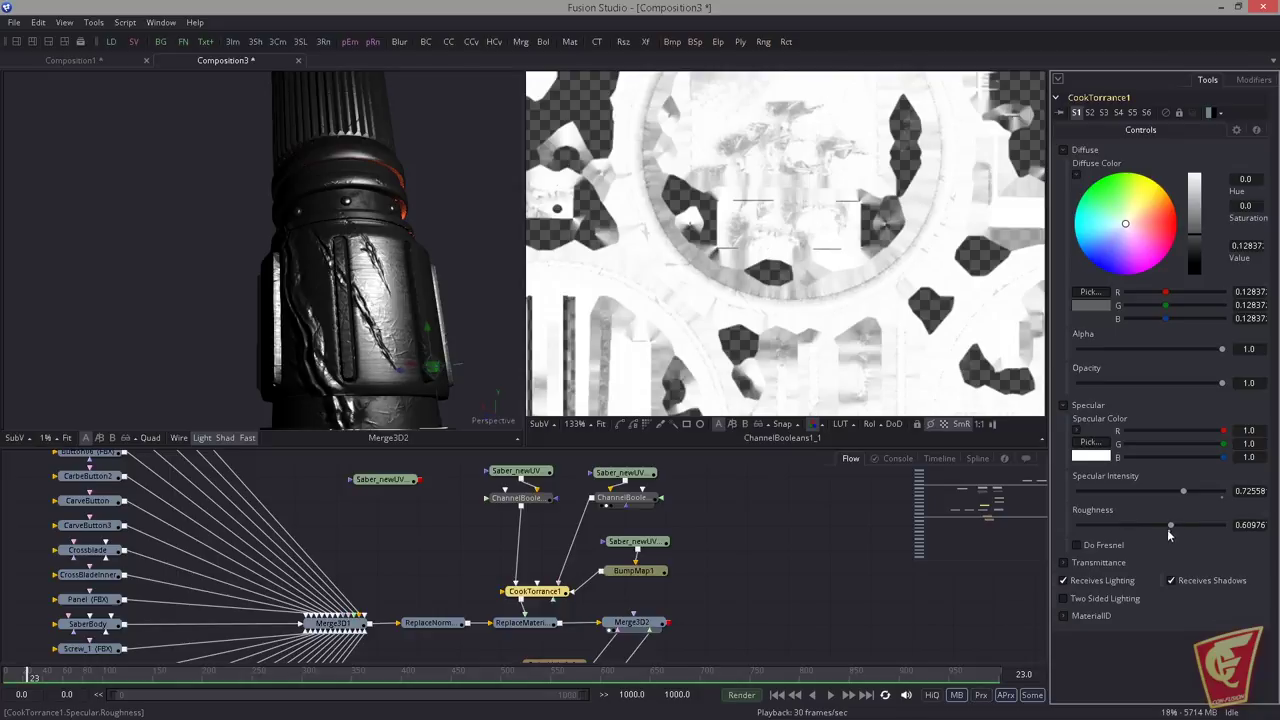
# Step: Turn on high-quality display and inspect the saber's shading along the handle and crossguard
pyautogui.click(929, 695)
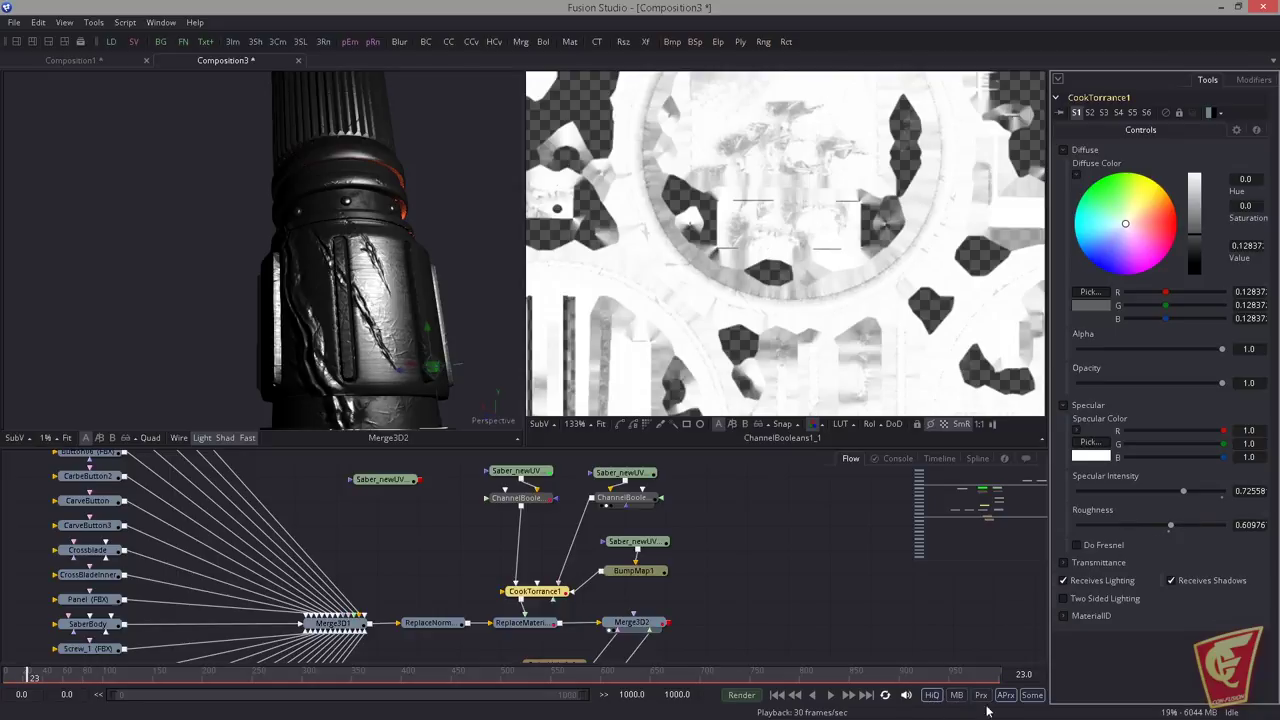
pyautogui.moveTo(385, 300); pyautogui.dragTo(368, 278)
pyautogui.moveTo(519, 521); pyautogui.dragTo(515, 524)
pyautogui.scroll(-4, 447, 317)
pyautogui.moveTo(447, 317); pyautogui.dragTo(483, 321)
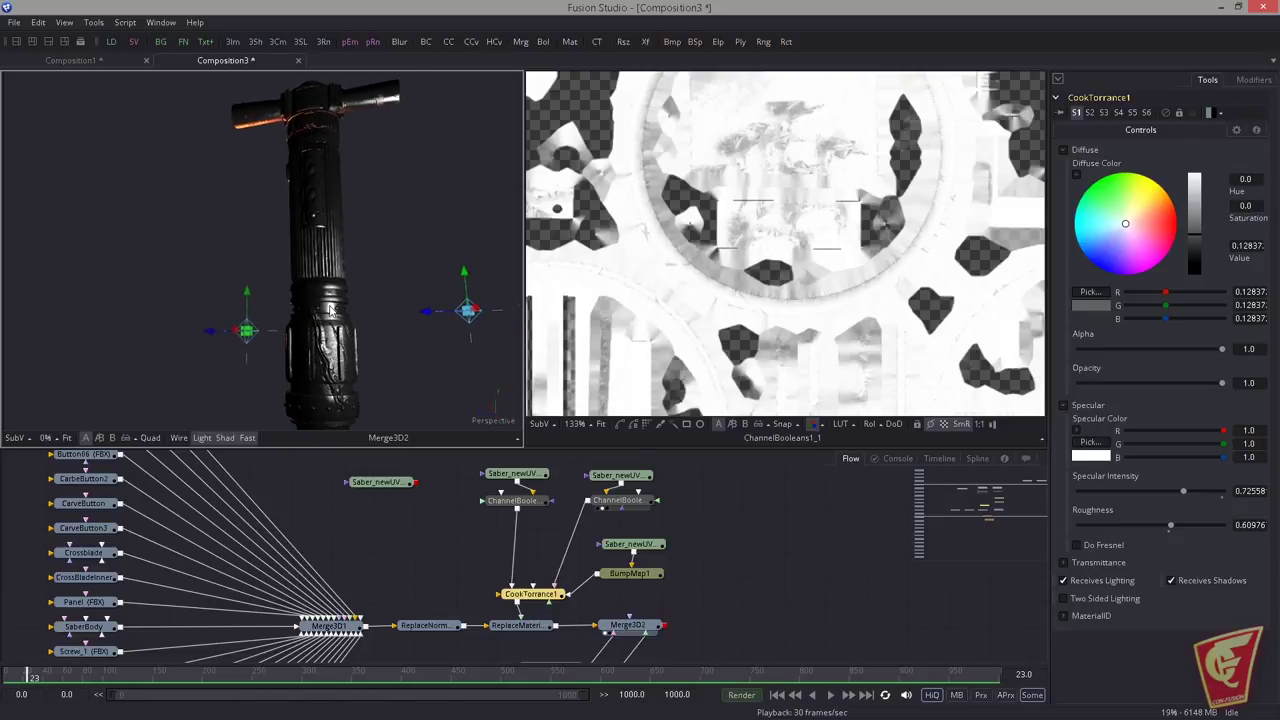
pyautogui.moveTo(331, 310); pyautogui.dragTo(362, 402)
# Step: Move the normal map loader and its bump map node away from Cook Torrance and display the normal map in the second viewer
pyautogui.moveTo(686, 522); pyautogui.dragTo(757, 487)
pyautogui.press('2')
pyautogui.click(751, 511)
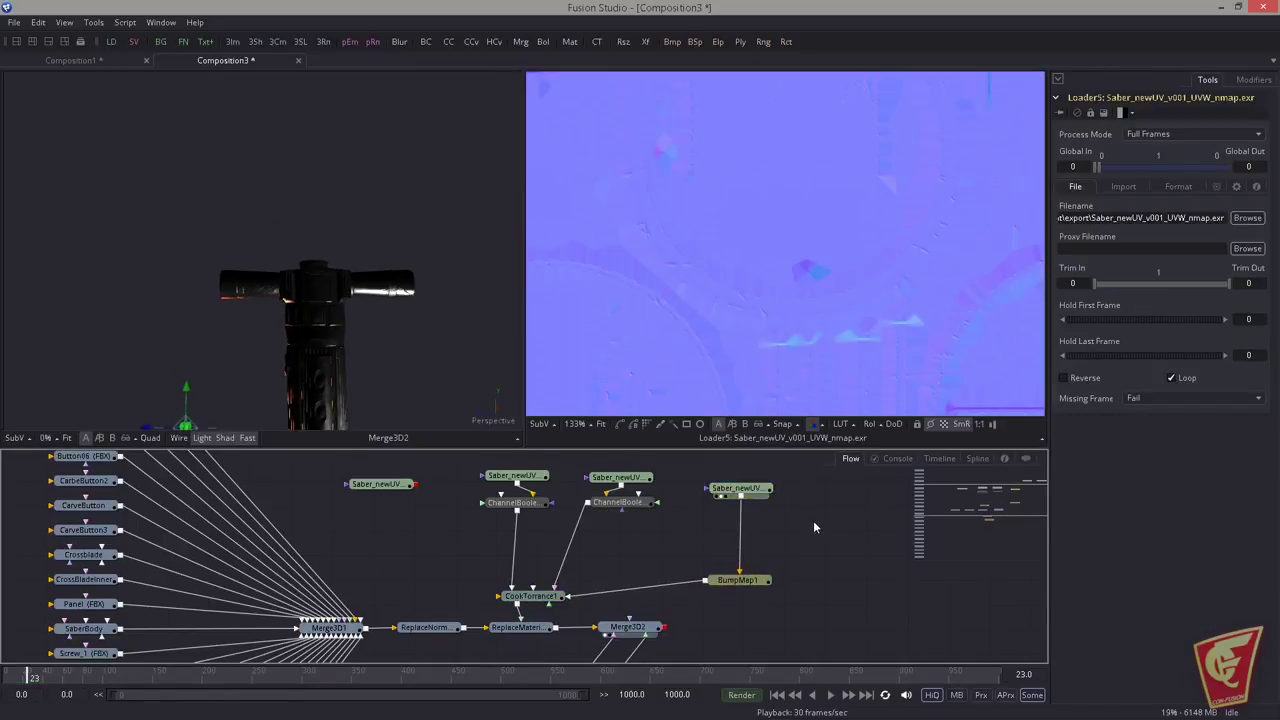
# Step: Add a Blur node fed by the normal map loader and display it in the second viewer
pyautogui.hotkey('ctrl', 'space')
pyautogui.write('blur')
pyautogui.press('Return')
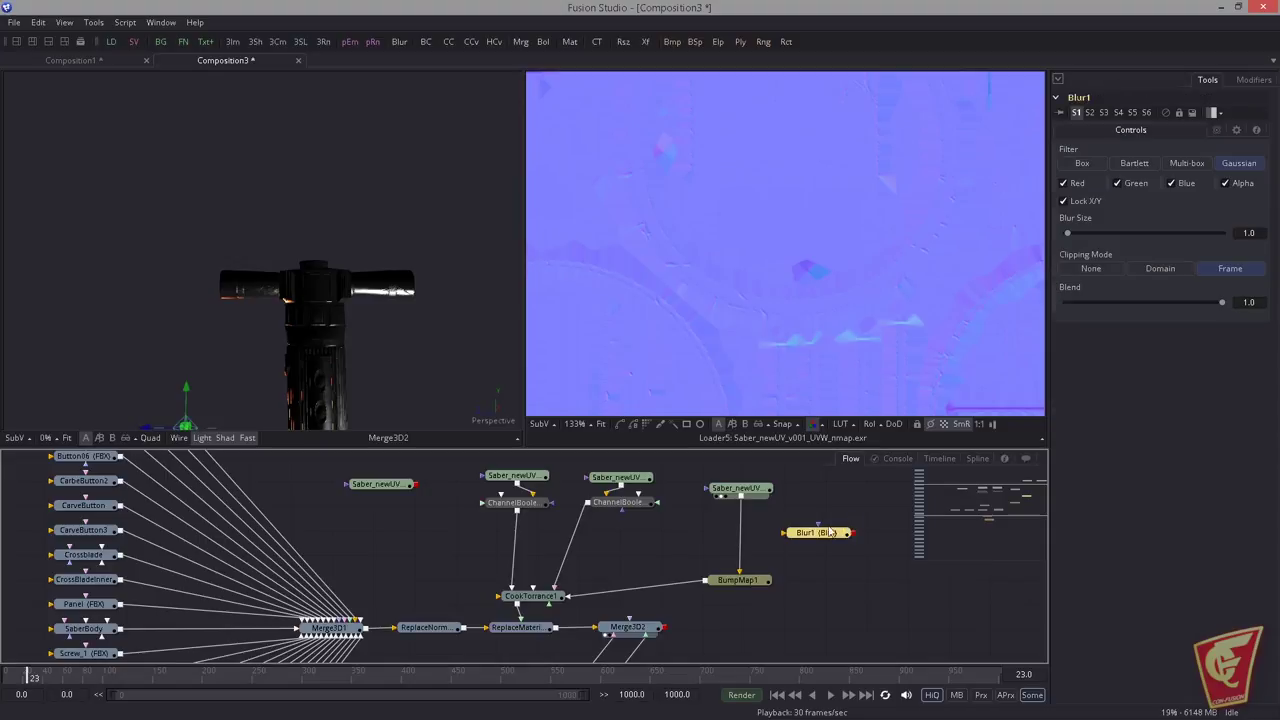
pyautogui.moveTo(770, 488); pyautogui.dragTo(810, 543)
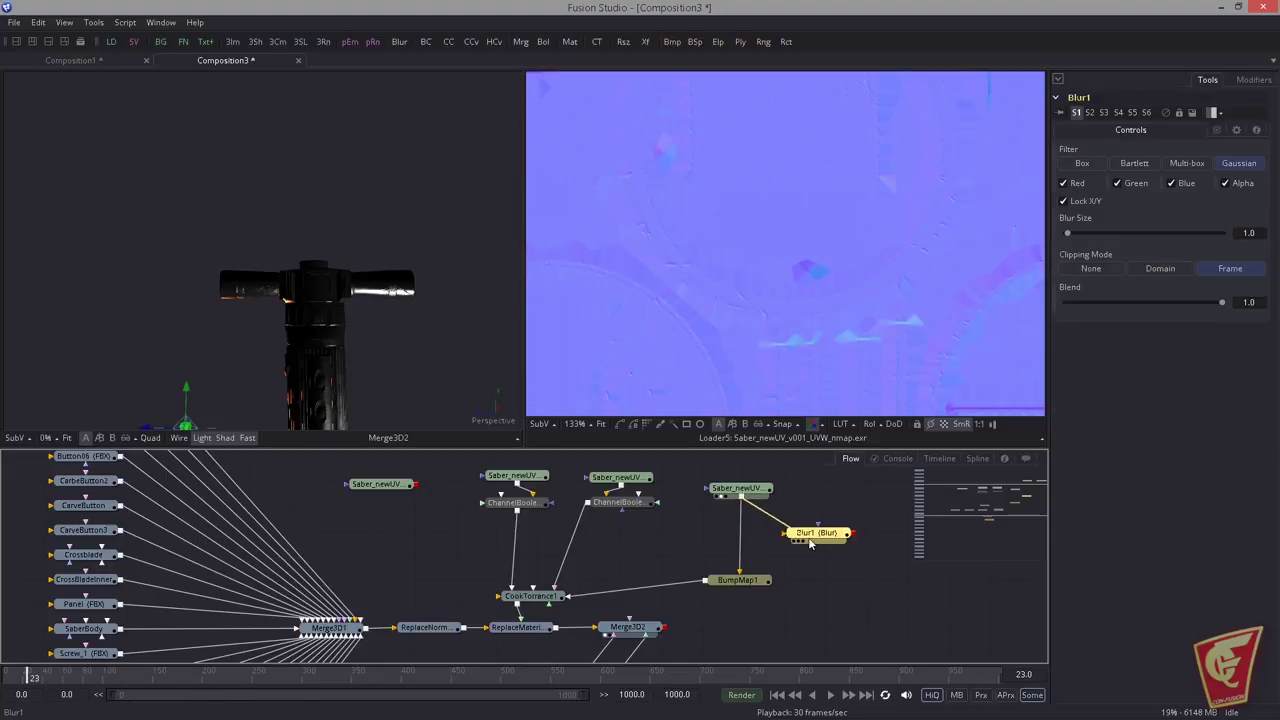
pyautogui.press('2')
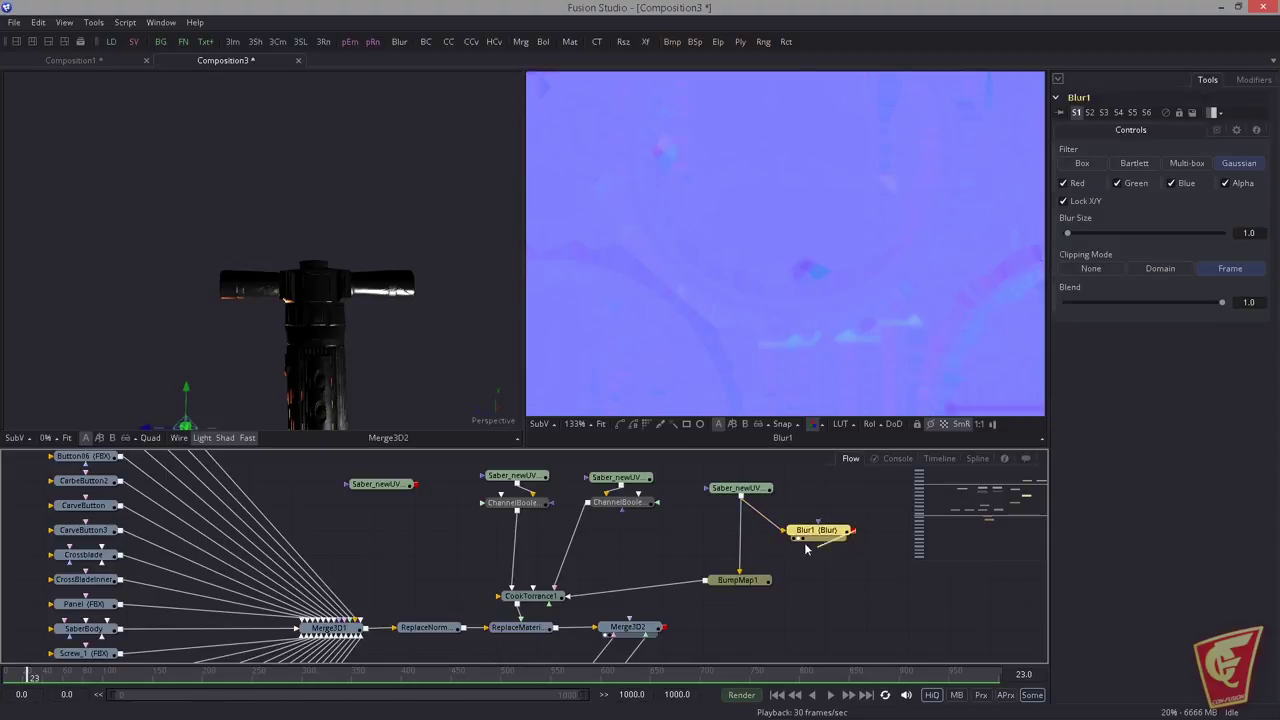
# Step: Merge the blurred normal map over the original ahead of the bump map, arranging the nodes and displaying the merge
pyautogui.moveTo(848, 531); pyautogui.dragTo(742, 499)
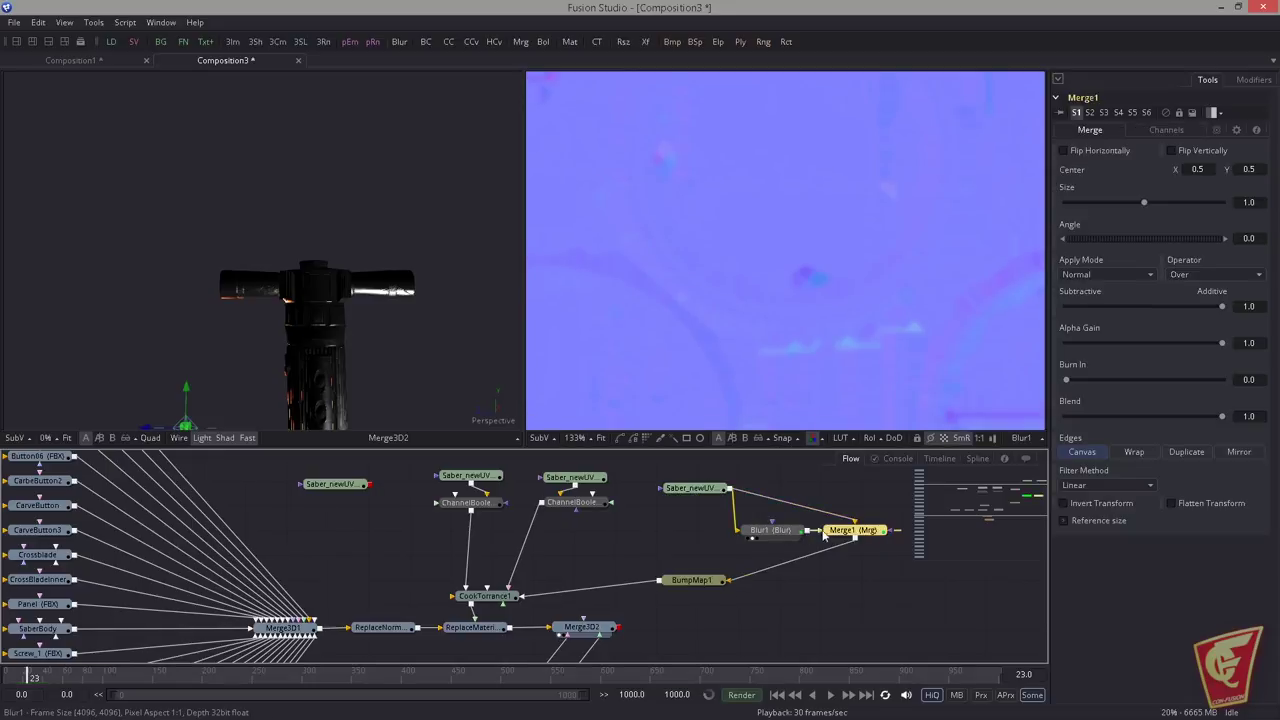
pyautogui.moveTo(844, 533); pyautogui.dragTo(680, 539)
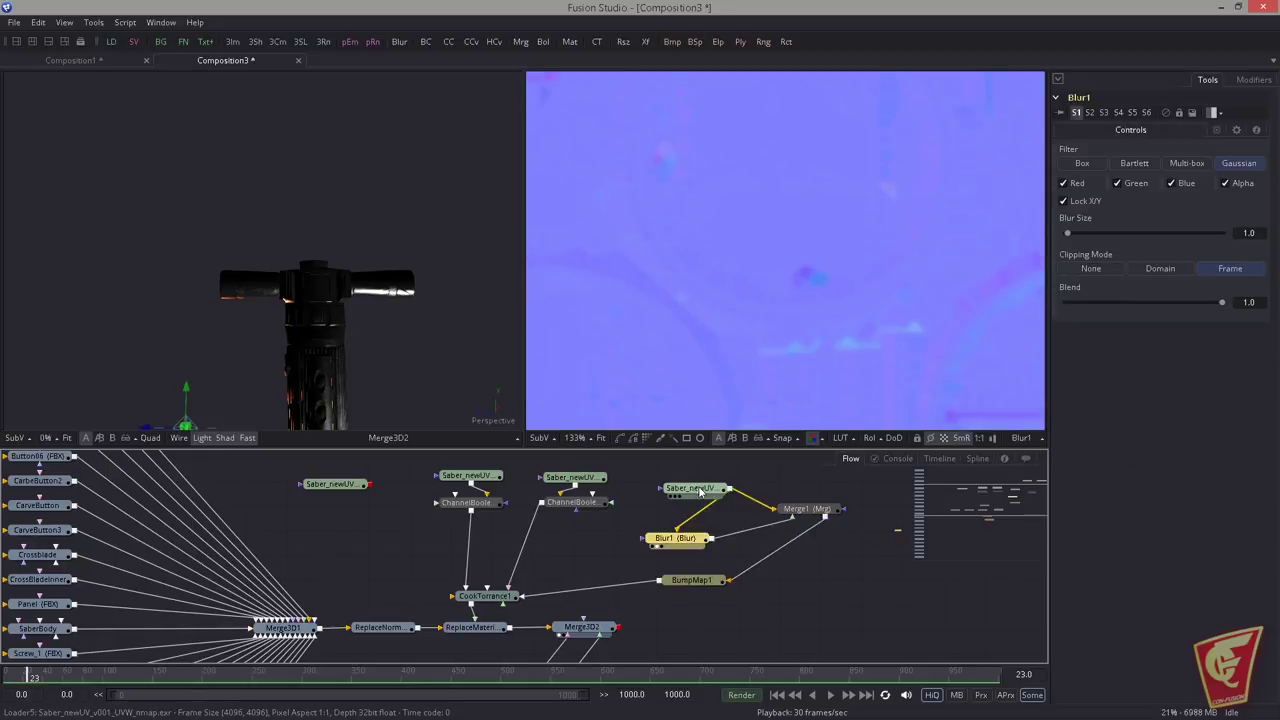
pyautogui.moveTo(697, 488); pyautogui.dragTo(691, 481)
pyautogui.moveTo(680, 539); pyautogui.dragTo(697, 543)
pyautogui.moveTo(821, 513); pyautogui.dragTo(799, 518)
pyautogui.moveTo(695, 542); pyautogui.dragTo(804, 493)
pyautogui.moveTo(788, 516)
pyautogui.mouseDown()
pyautogui.moveTo(768, 539)
pyautogui.moveTo(799, 533)
pyautogui.mouseUp()
pyautogui.moveTo(799, 533); pyautogui.dragTo(810, 372)
# Step: Set the normal map merge's blend to about 0.247 and its apply mode to Overlay
pyautogui.moveTo(359, 333); pyautogui.dragTo(347, 346)
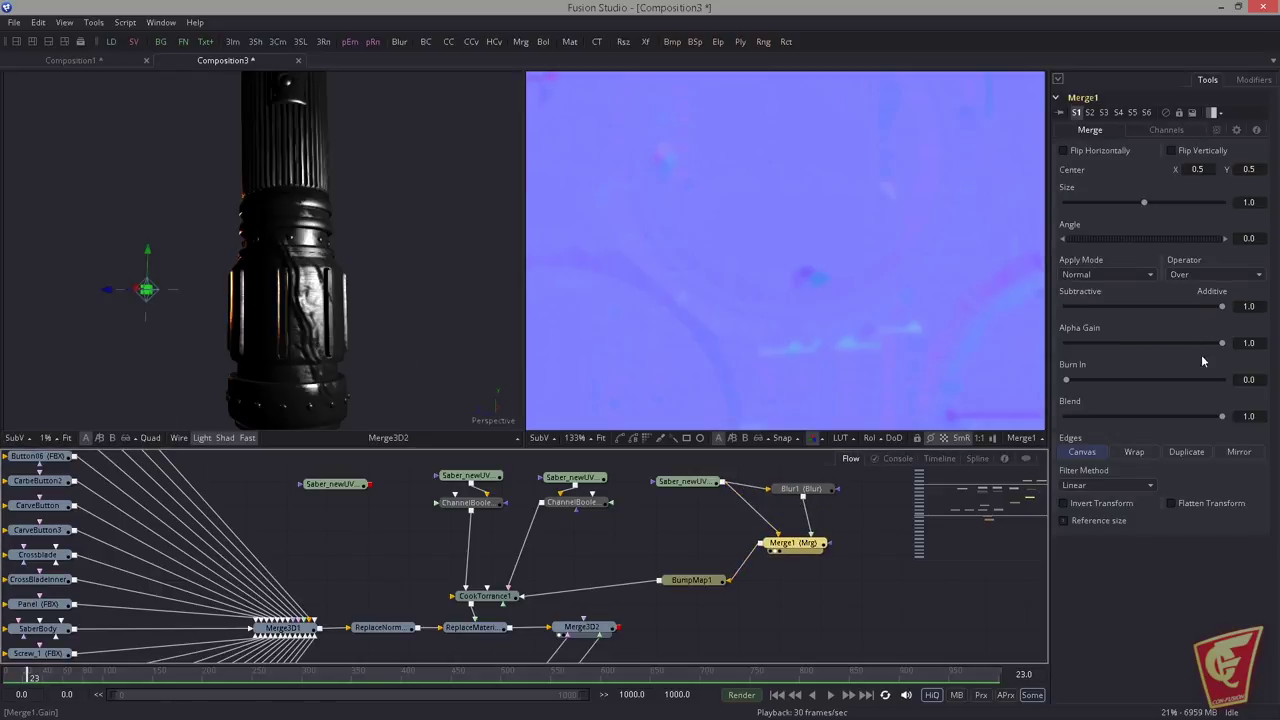
pyautogui.moveTo(1221, 416); pyautogui.dragTo(1090, 430)
pyautogui.click(1095, 416)
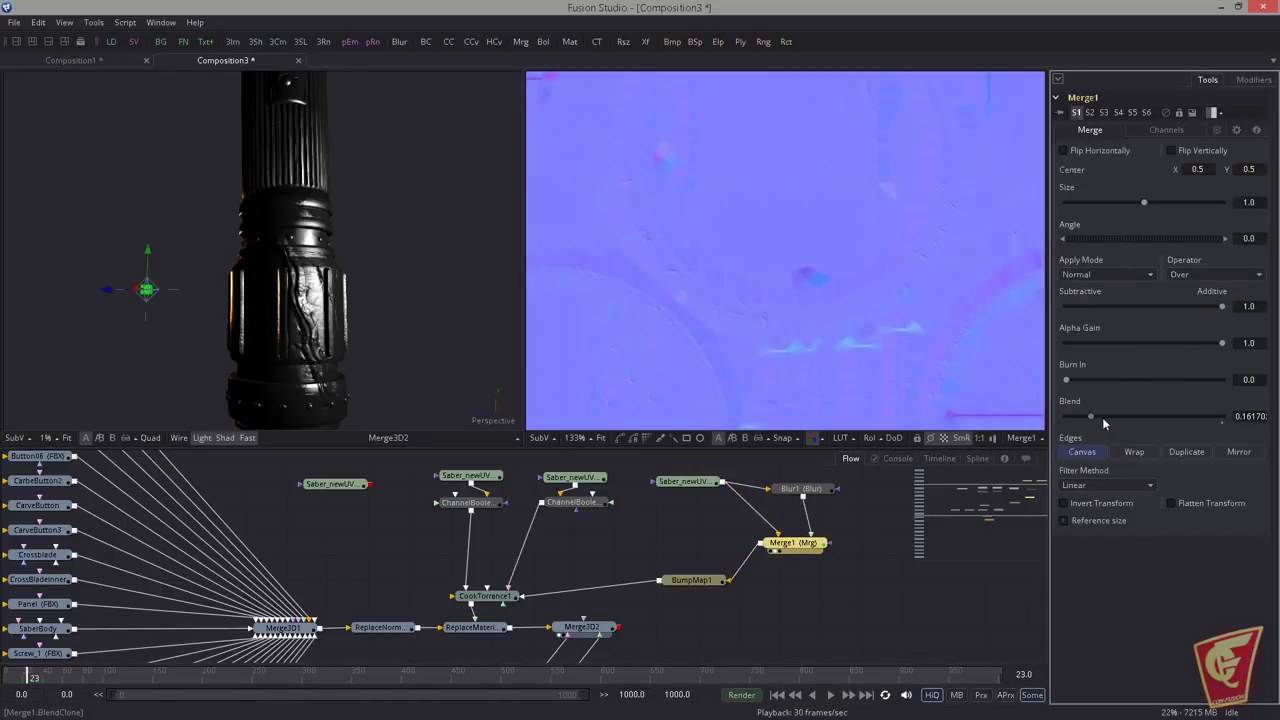
pyautogui.click(1104, 420)
pyautogui.click(1090, 275)
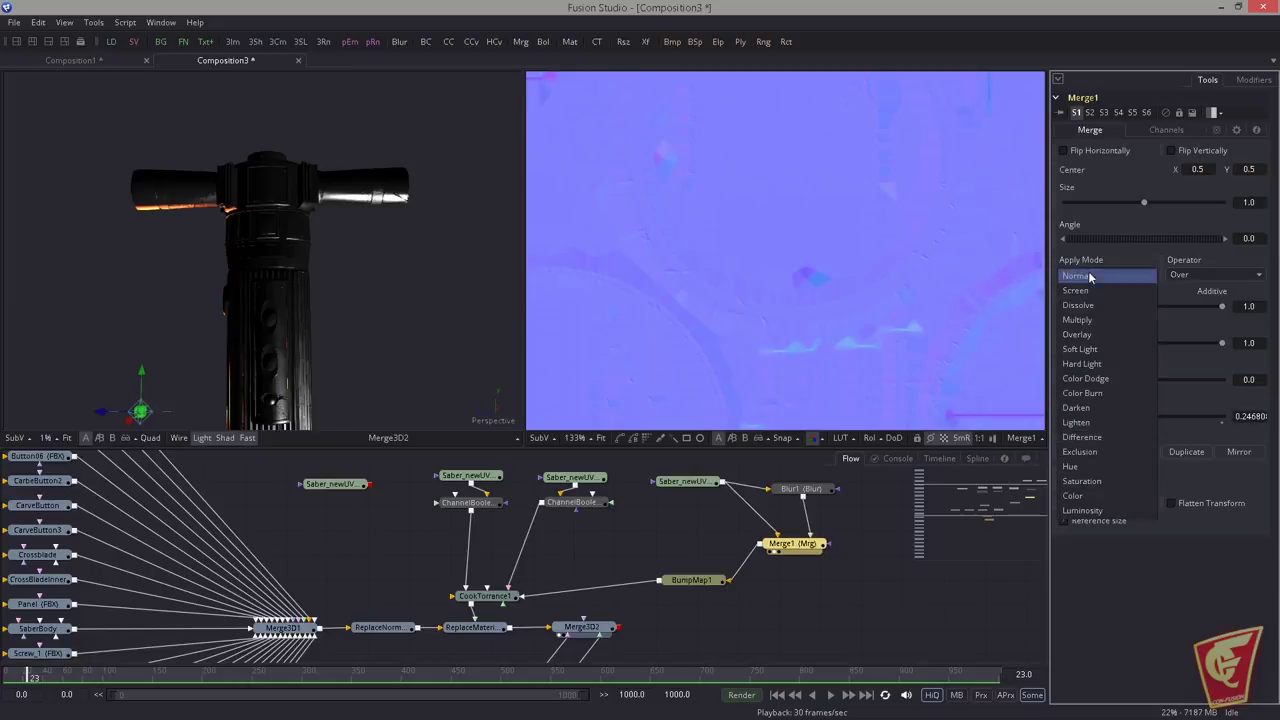
pyautogui.click(1088, 336)
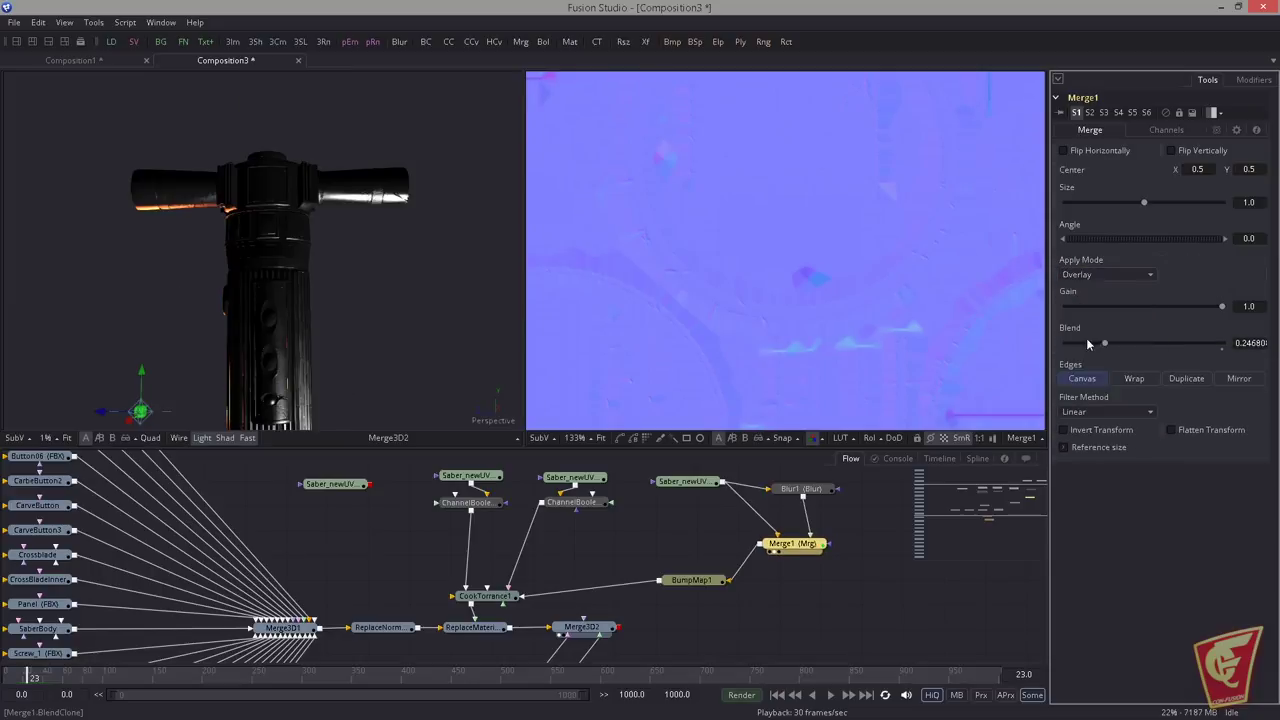
pyautogui.moveTo(404, 326); pyautogui.dragTo(417, 267)
pyautogui.click(800, 545)
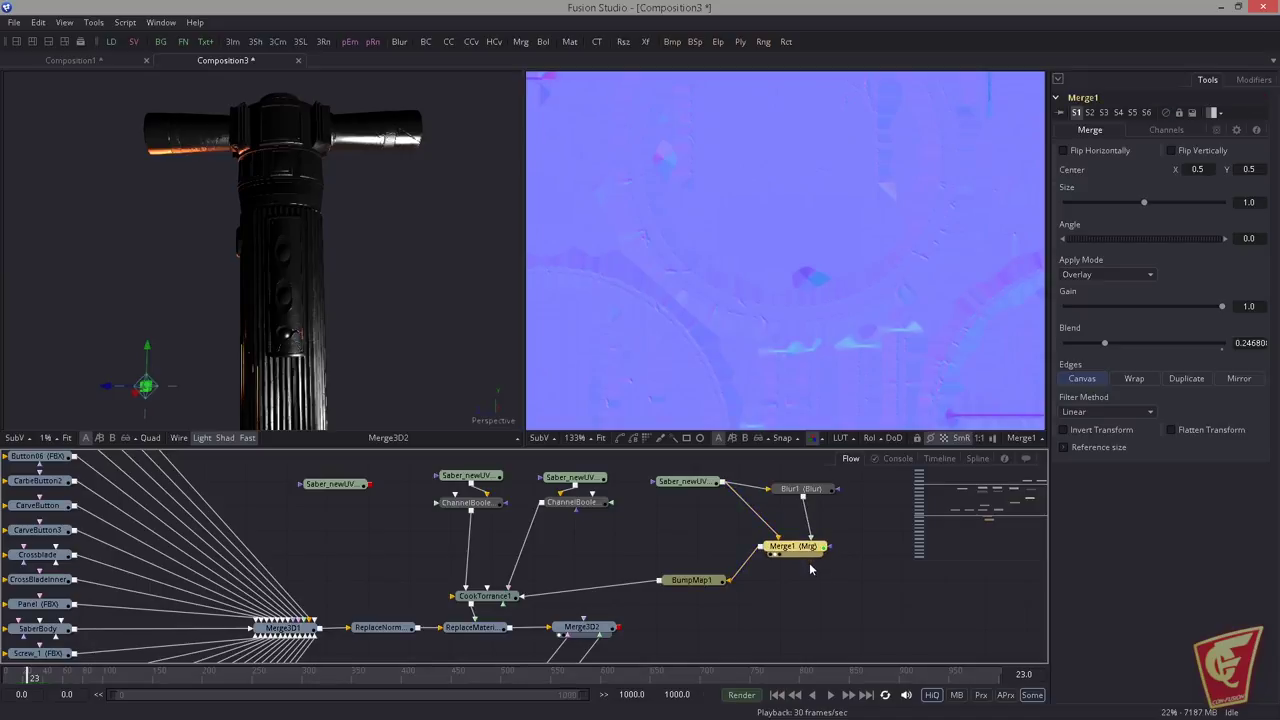
# Step: Toggle the normal map merge off and on to compare the saber's surface detail before and after
pyautogui.moveTo(421, 240); pyautogui.dragTo(431, 342)
pyautogui.scroll(3, 440, 302)
pyautogui.hotkey('ctrl', 'p')
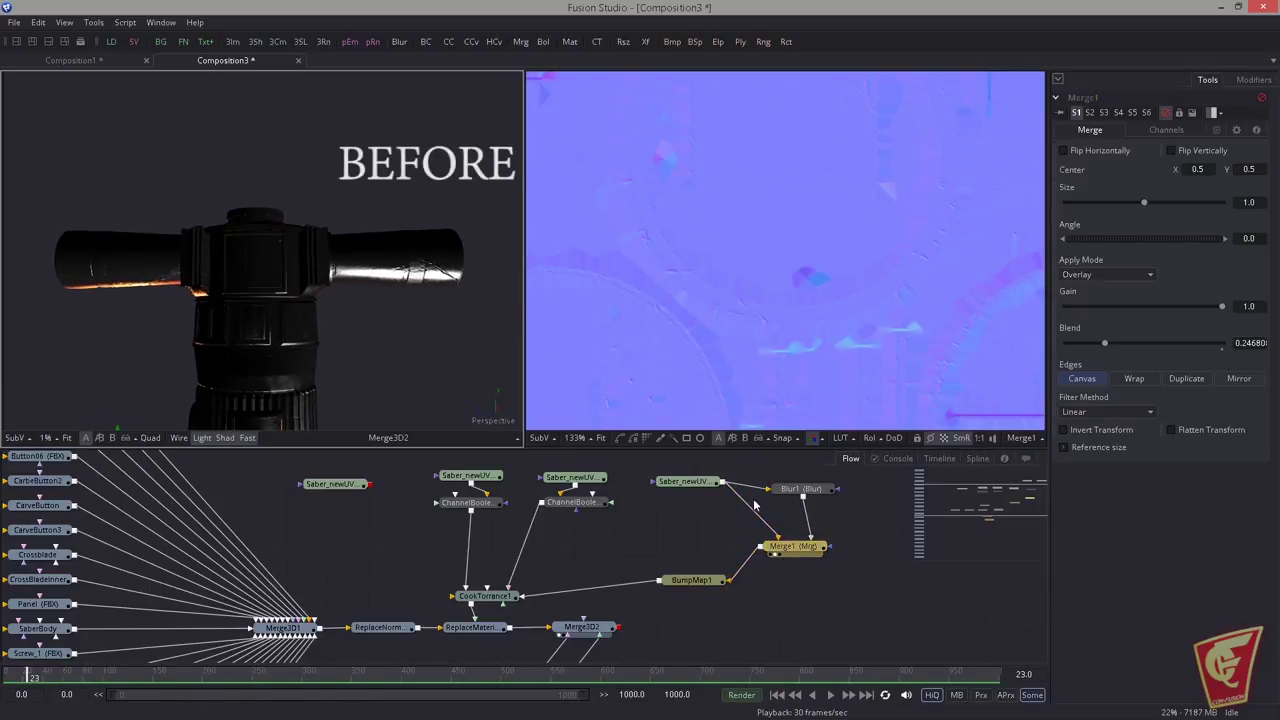
pyautogui.hotkey('ctrl', 'p')
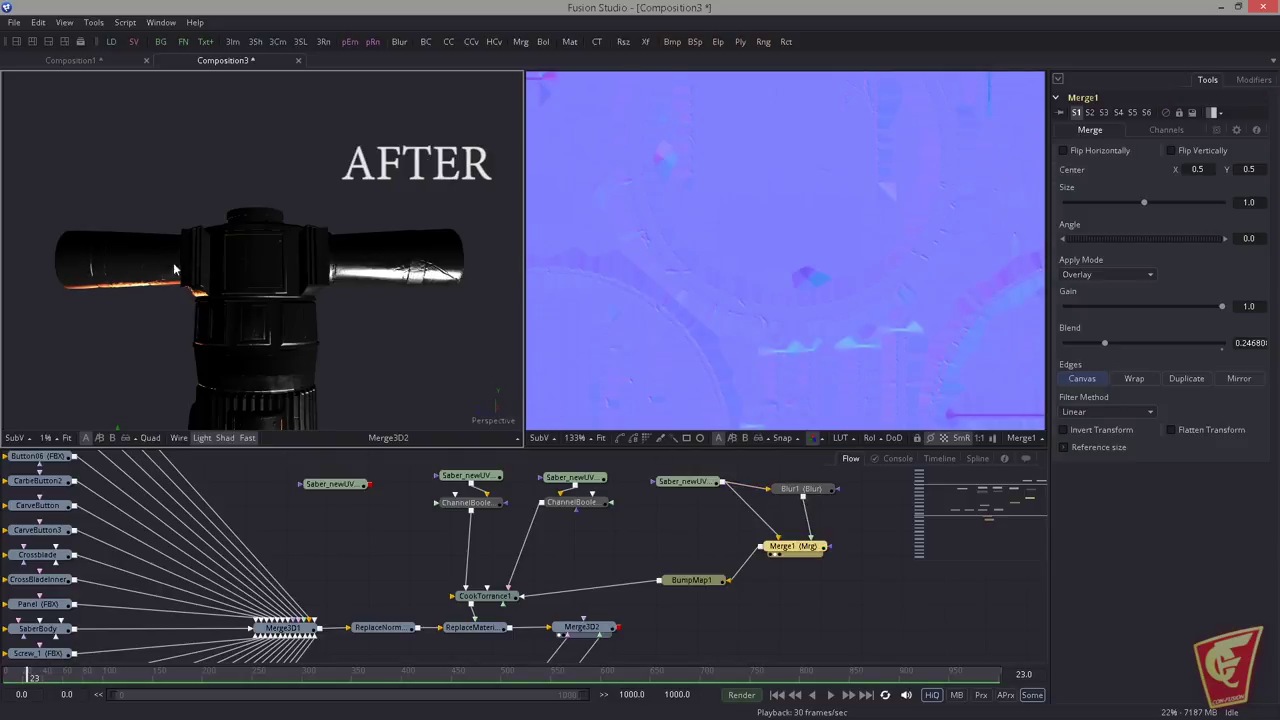
pyautogui.moveTo(433, 365); pyautogui.dragTo(449, 215)
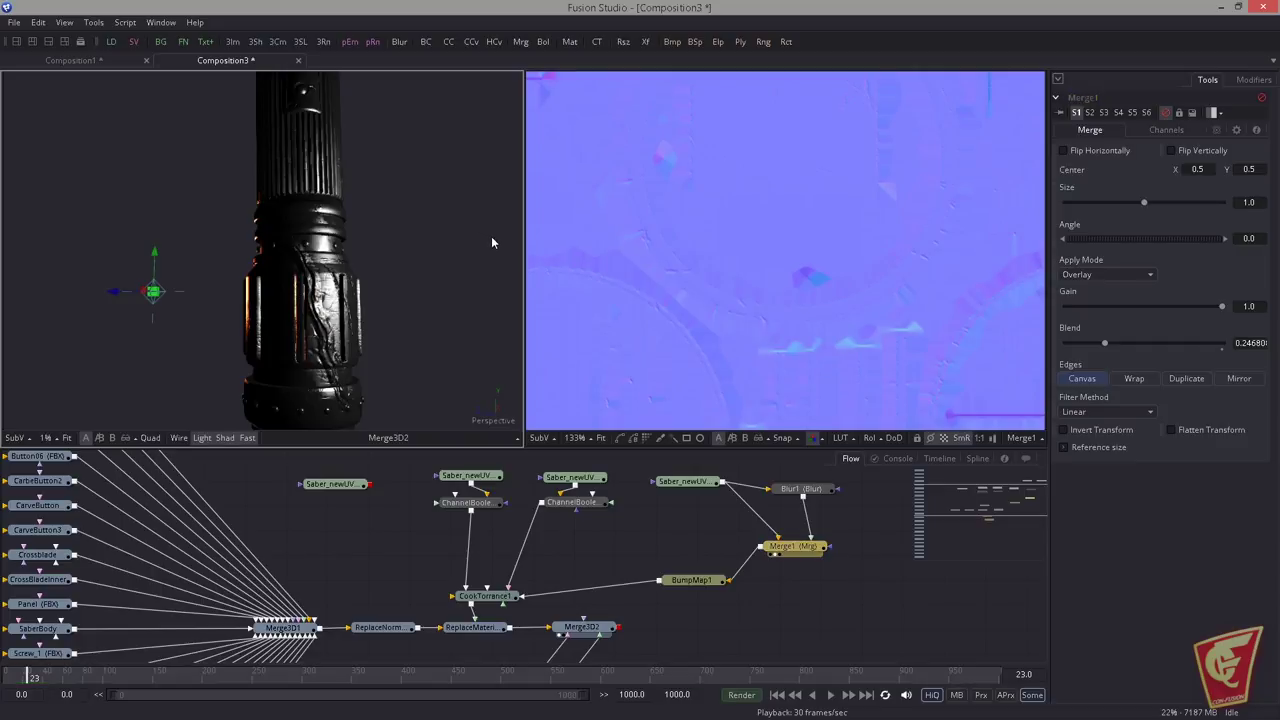
pyautogui.hotkey('ctrl', 'p')
# Step: Rearrange the Blur and Merge nodes between the normal map loader and the bump map
pyautogui.click(806, 518)
pyautogui.moveTo(803, 491); pyautogui.dragTo(807, 485)
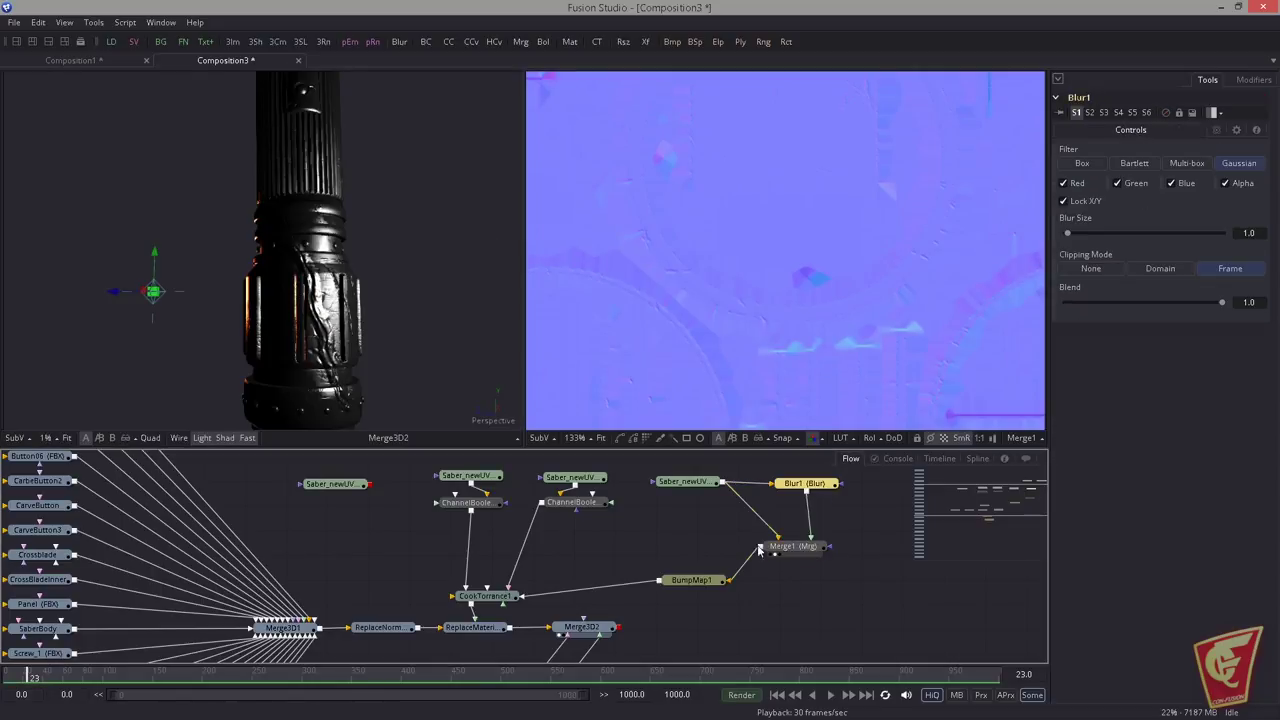
pyautogui.moveTo(806, 550); pyautogui.dragTo(757, 556)
pyautogui.click(752, 553)
pyautogui.click(685, 481)
pyautogui.moveTo(439, 545); pyautogui.dragTo(506, 552)
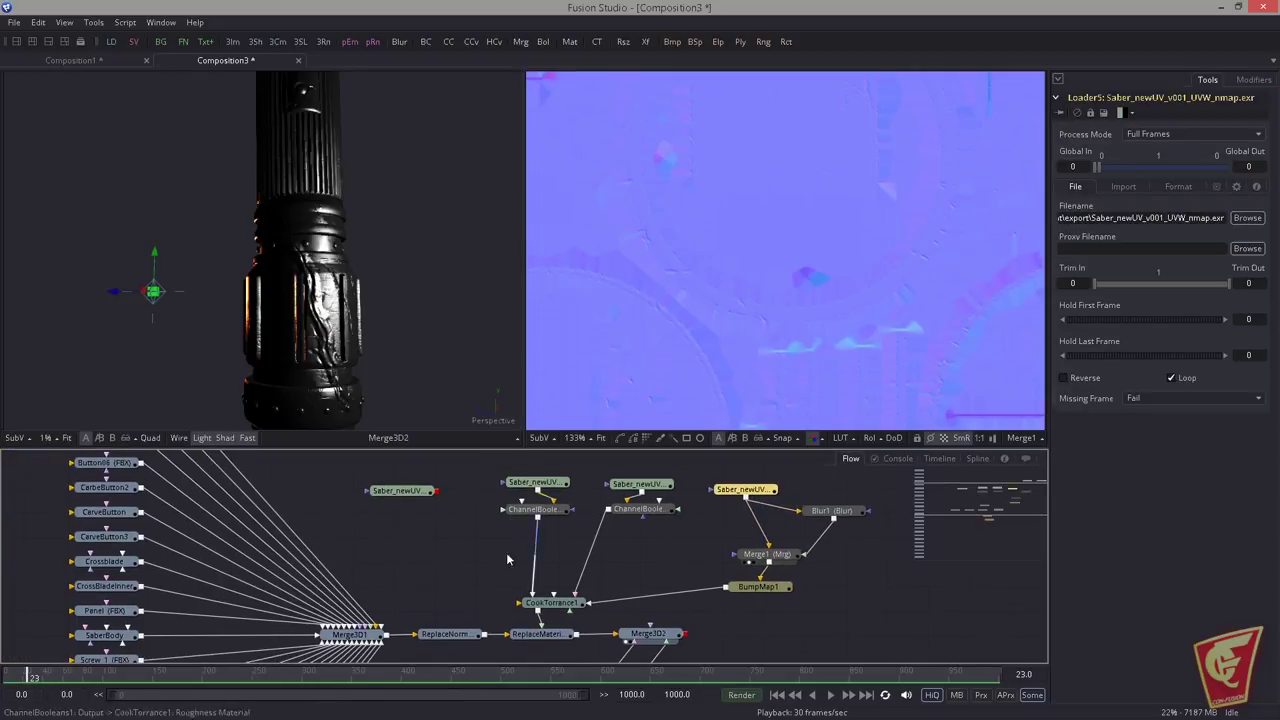
# Step: Display the color map loader in both viewers and choose Gamut View LUT for the first viewer
pyautogui.moveTo(422, 496)
pyautogui.mouseDown()
pyautogui.moveTo(460, 546)
pyautogui.moveTo(429, 501)
pyautogui.mouseUp()
pyautogui.press('2')
pyautogui.press('1')
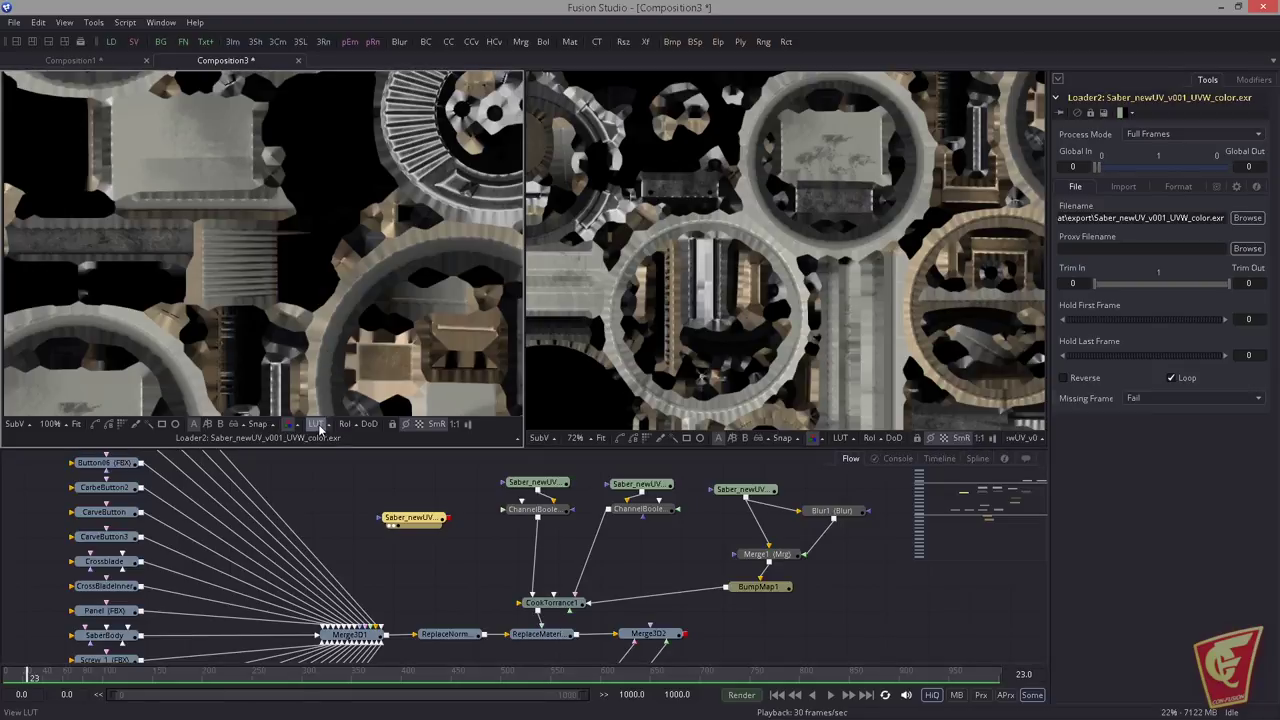
pyautogui.click(319, 428)
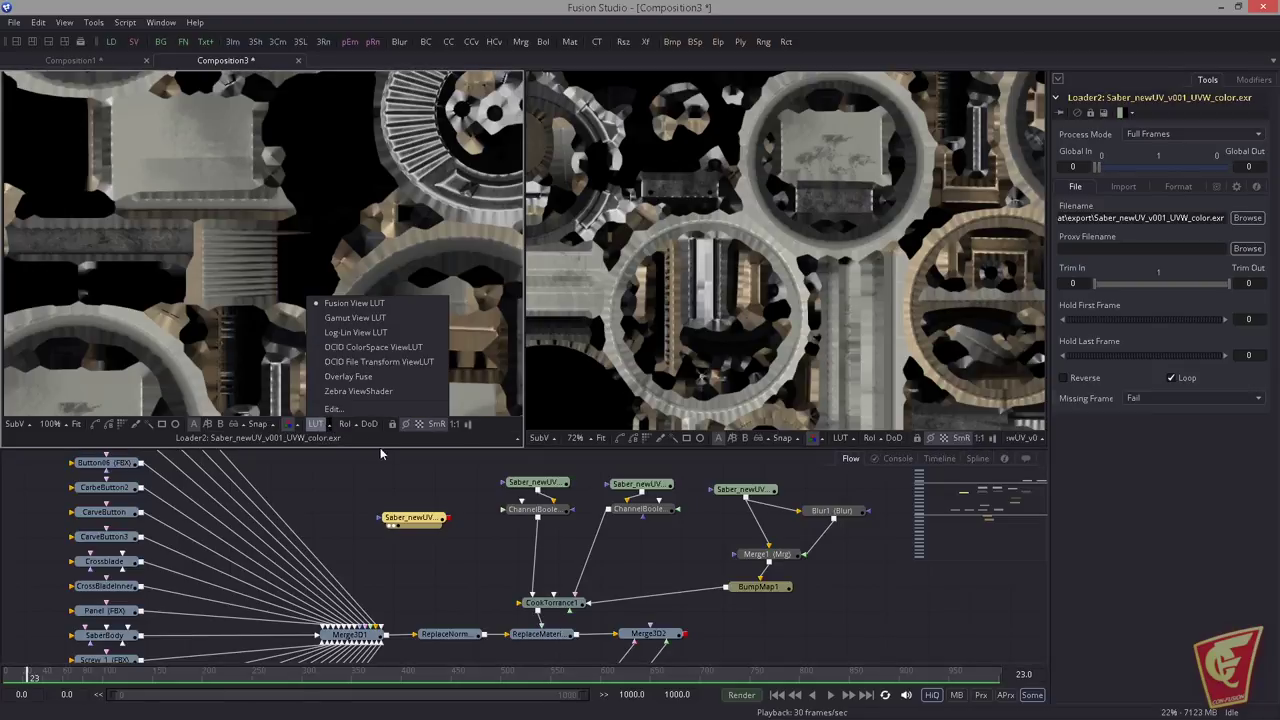
pyautogui.click(355, 318)
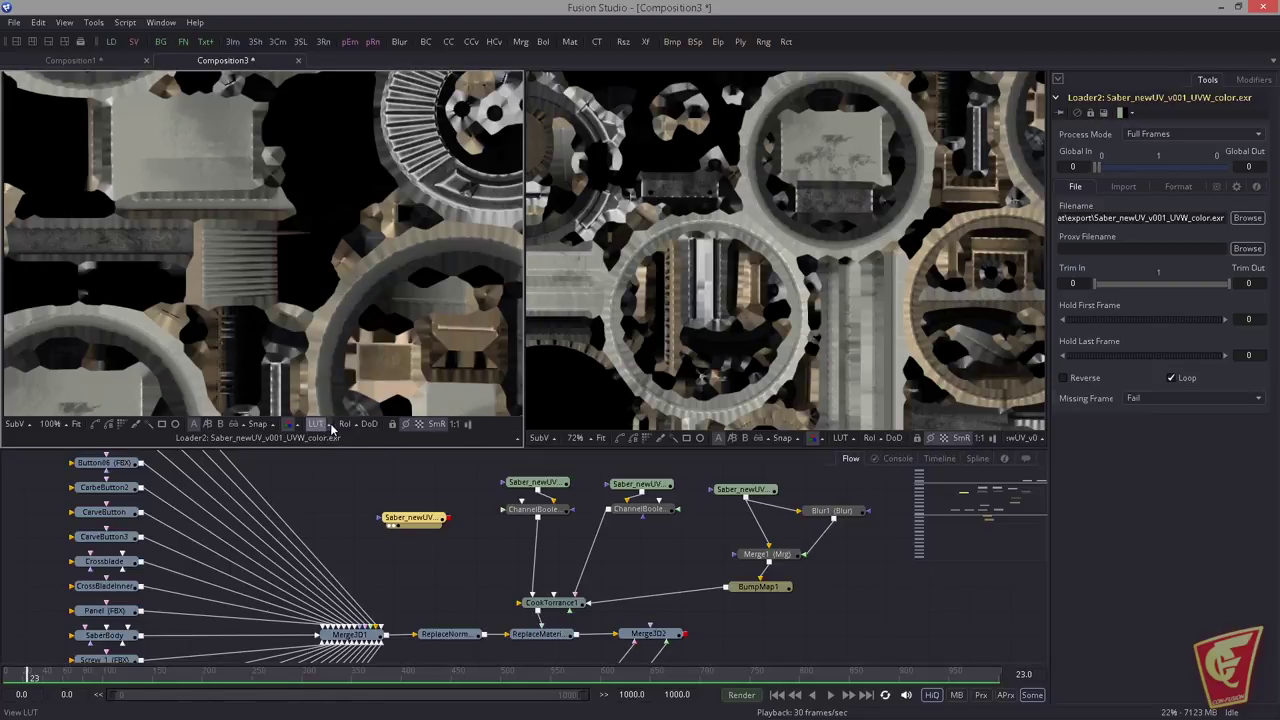
# Step: Edit the first viewer's LUT, setting its output space to sRGB with gamma added
pyautogui.click(332, 428)
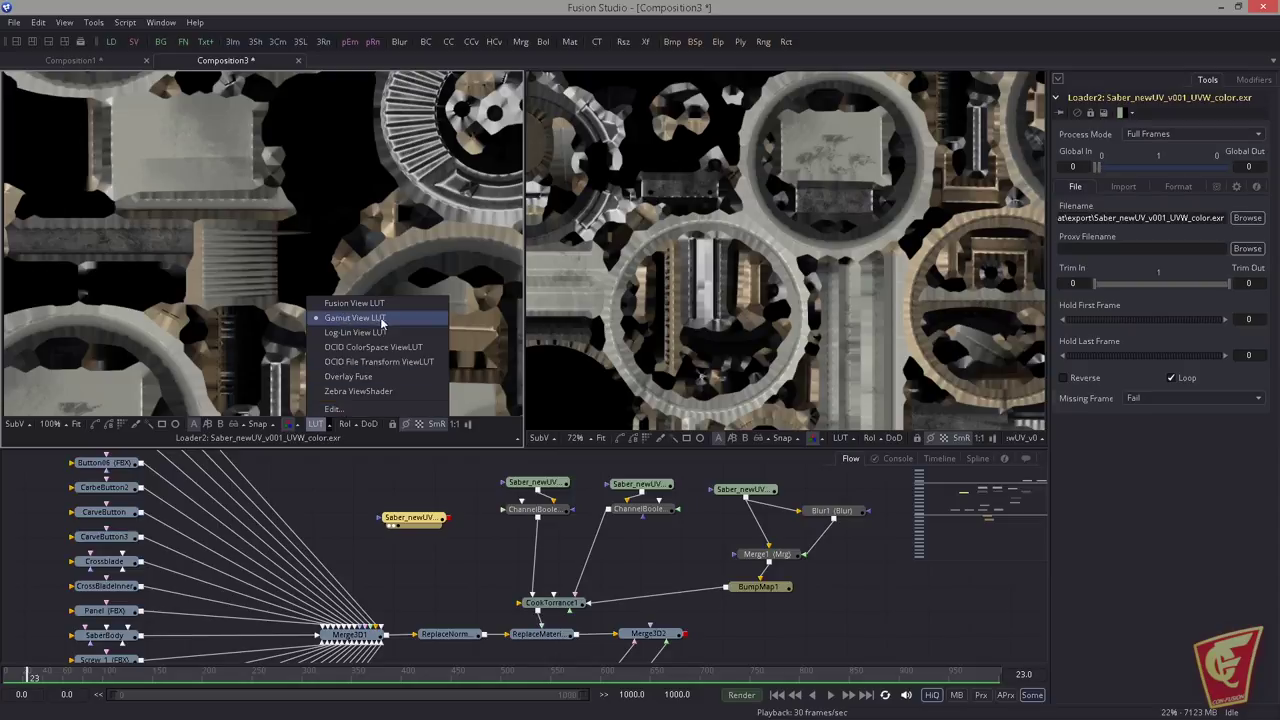
pyautogui.click(333, 410)
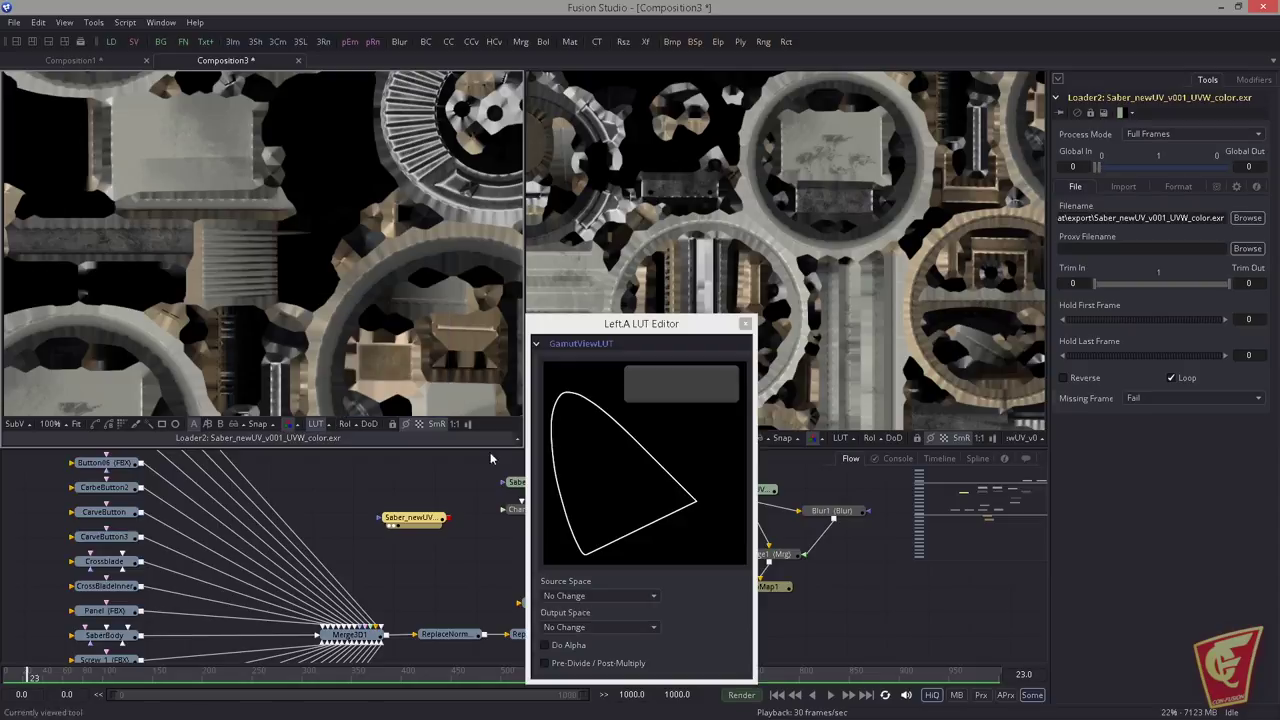
pyautogui.click(560, 626)
pyautogui.click(558, 697)
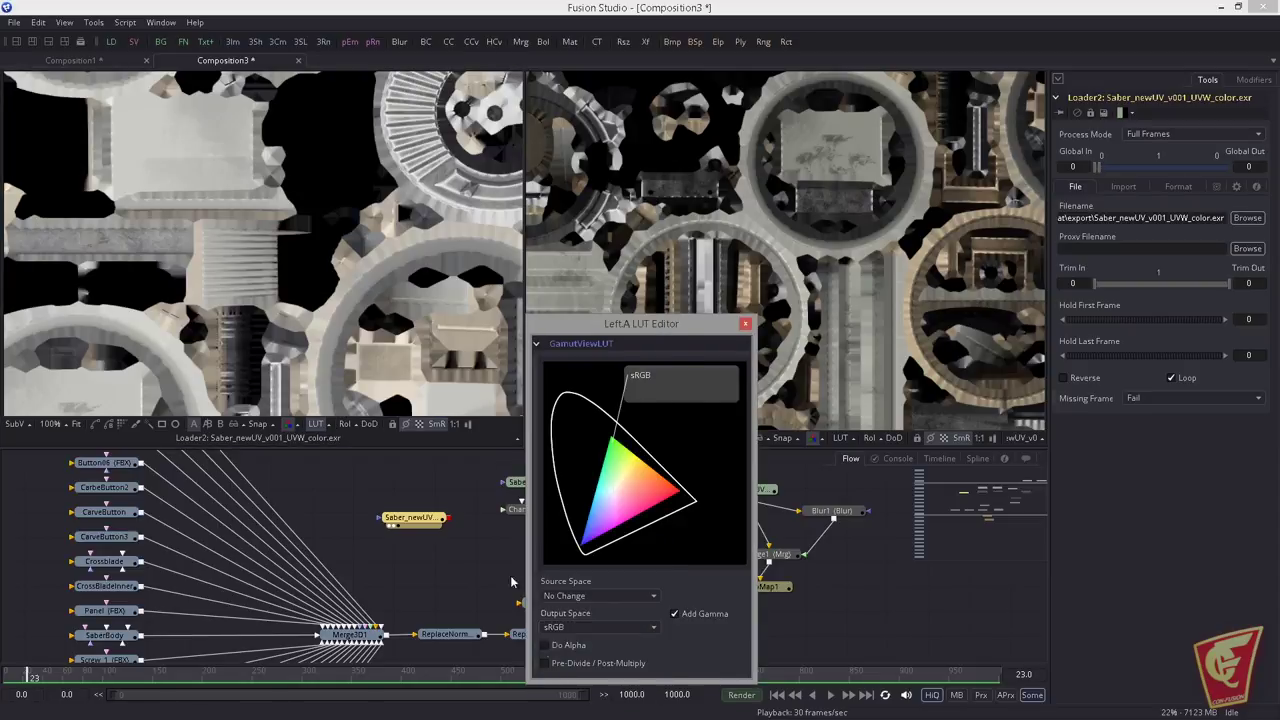
pyautogui.click(745, 324)
# Step: Add a Gamut node after the color map, display it in the first viewer, and set its source space to sRGB
pyautogui.click(405, 514)
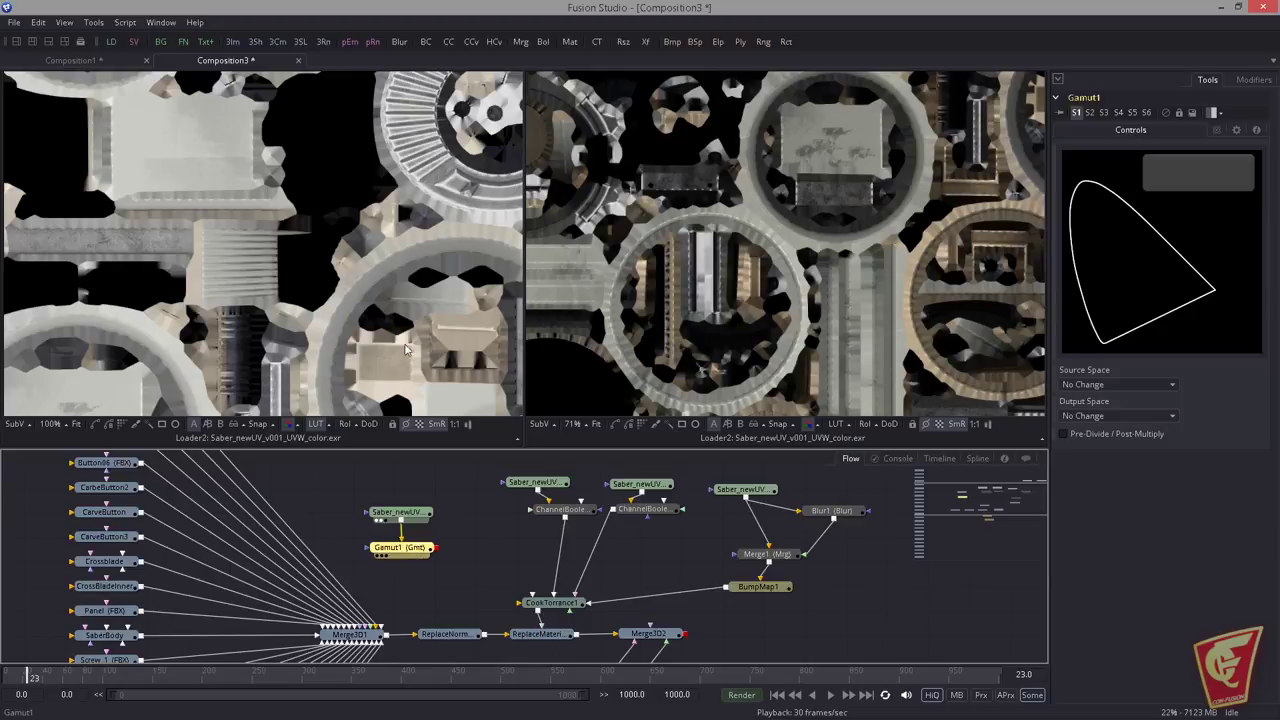
pyautogui.press('1')
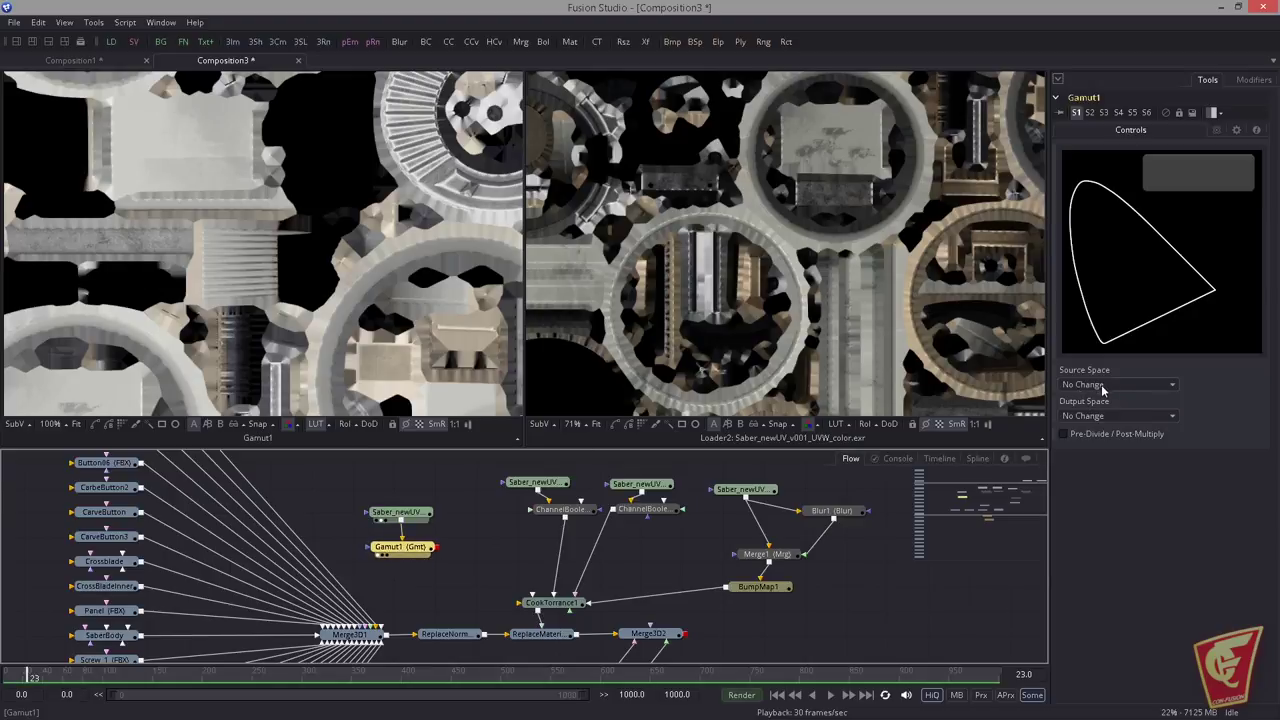
pyautogui.click(1081, 386)
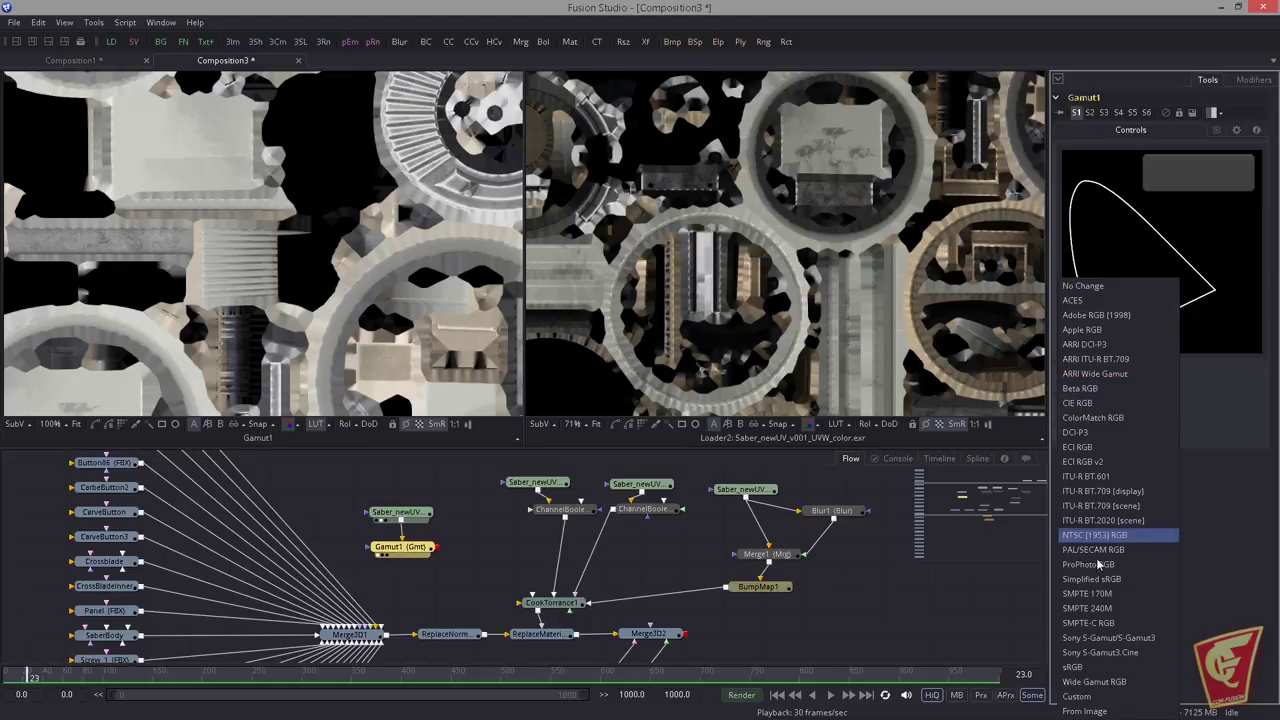
pyautogui.click(1090, 663)
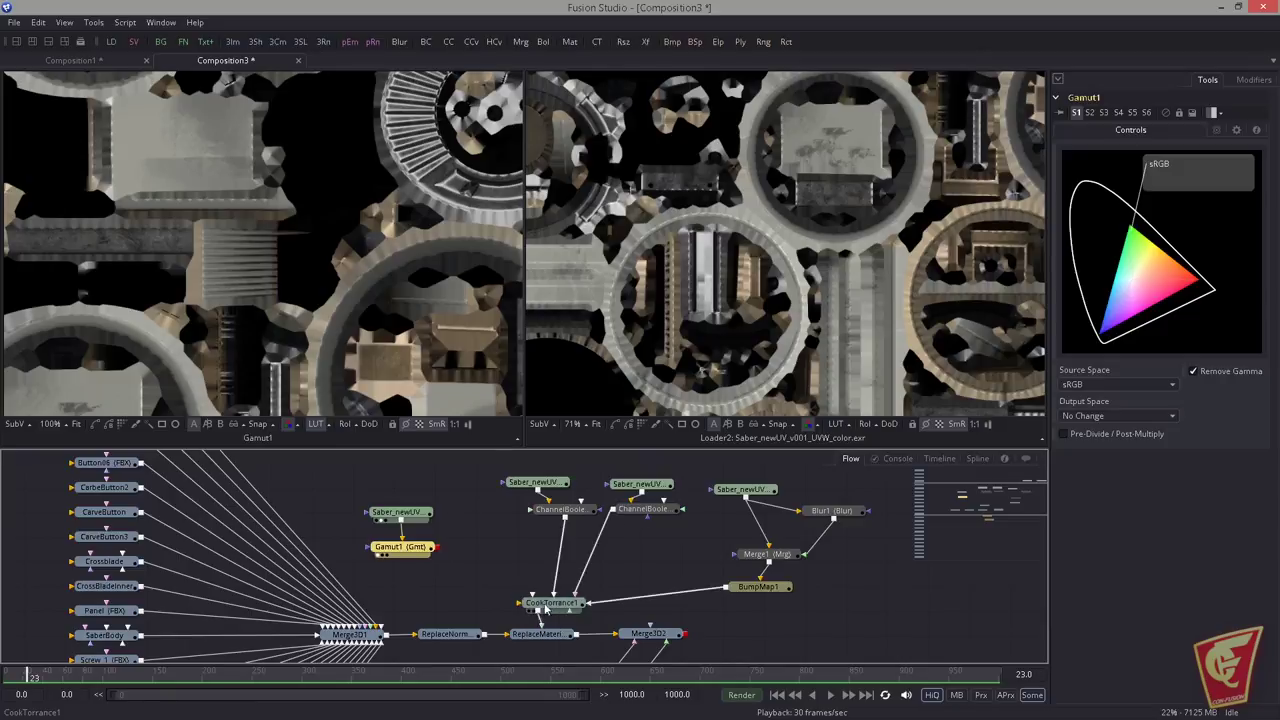
# Step: Display the ReplaceMaterial3D result in the first viewer and connect the Gamut node to Cook Torrance's Diffuse Color Material input
pyautogui.moveTo(553, 605); pyautogui.dragTo(440, 400)
pyautogui.moveTo(541, 636); pyautogui.dragTo(440, 400)
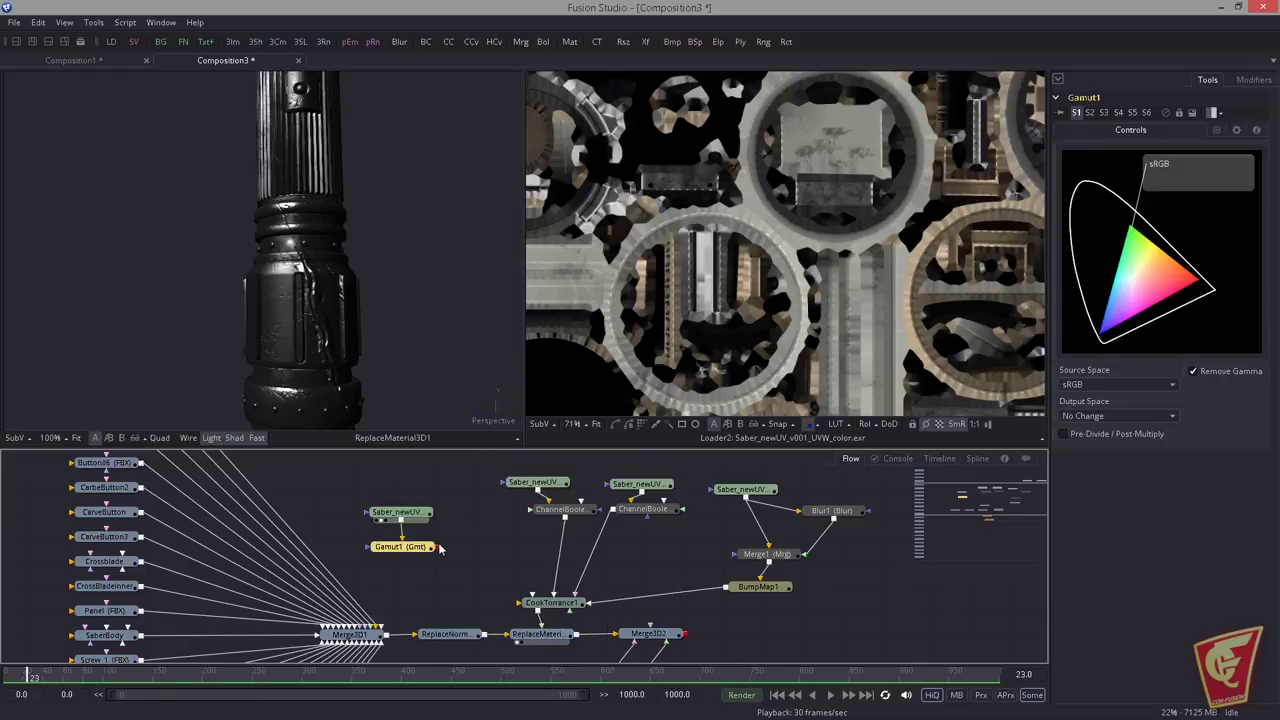
pyautogui.moveTo(437, 547); pyautogui.dragTo(537, 606)
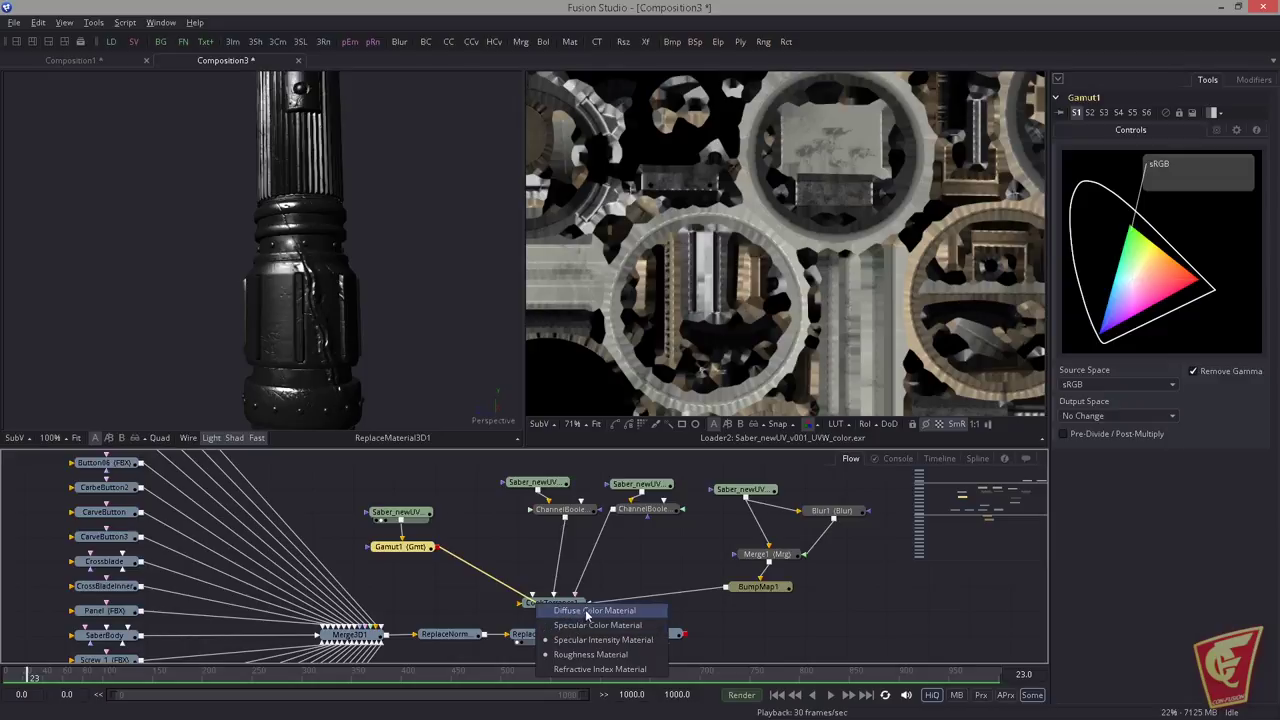
pyautogui.click(594, 610)
# Step: Set the Cook Torrance diffuse color value to 1.0 and frame the whole saber in the first viewer
pyautogui.click(574, 606)
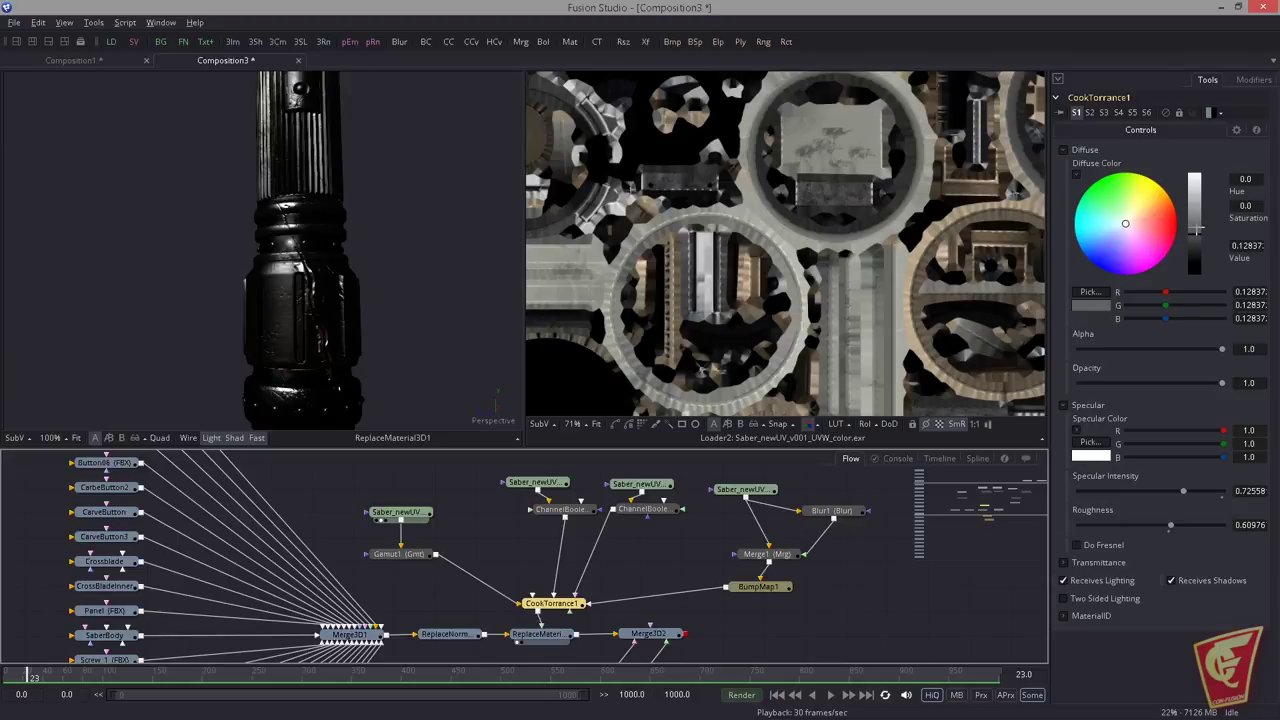
pyautogui.moveTo(1196, 228); pyautogui.dragTo(1195, 172)
pyautogui.scroll(-5, 423, 280)
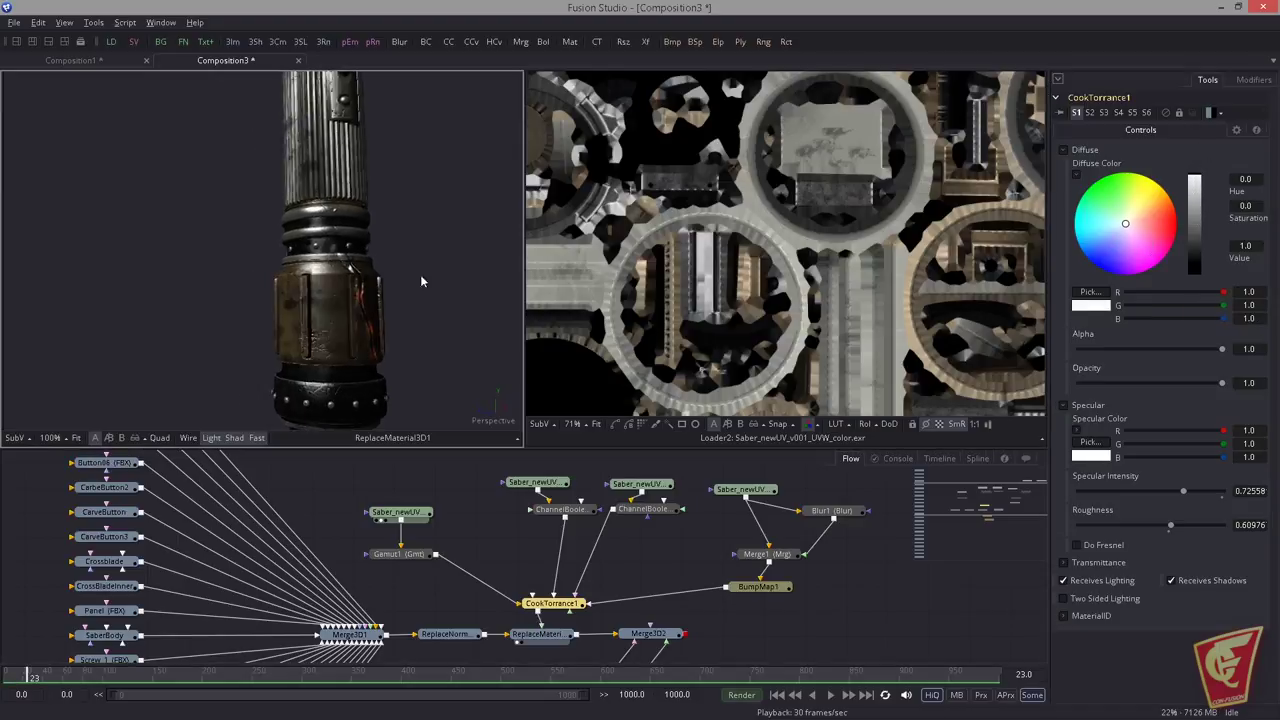
pyautogui.moveTo(423, 280); pyautogui.dragTo(423, 325)
# Step: Add a BrightnessContrast node after the Gamut node and lower its gain to about 0.58
pyautogui.click(400, 554)
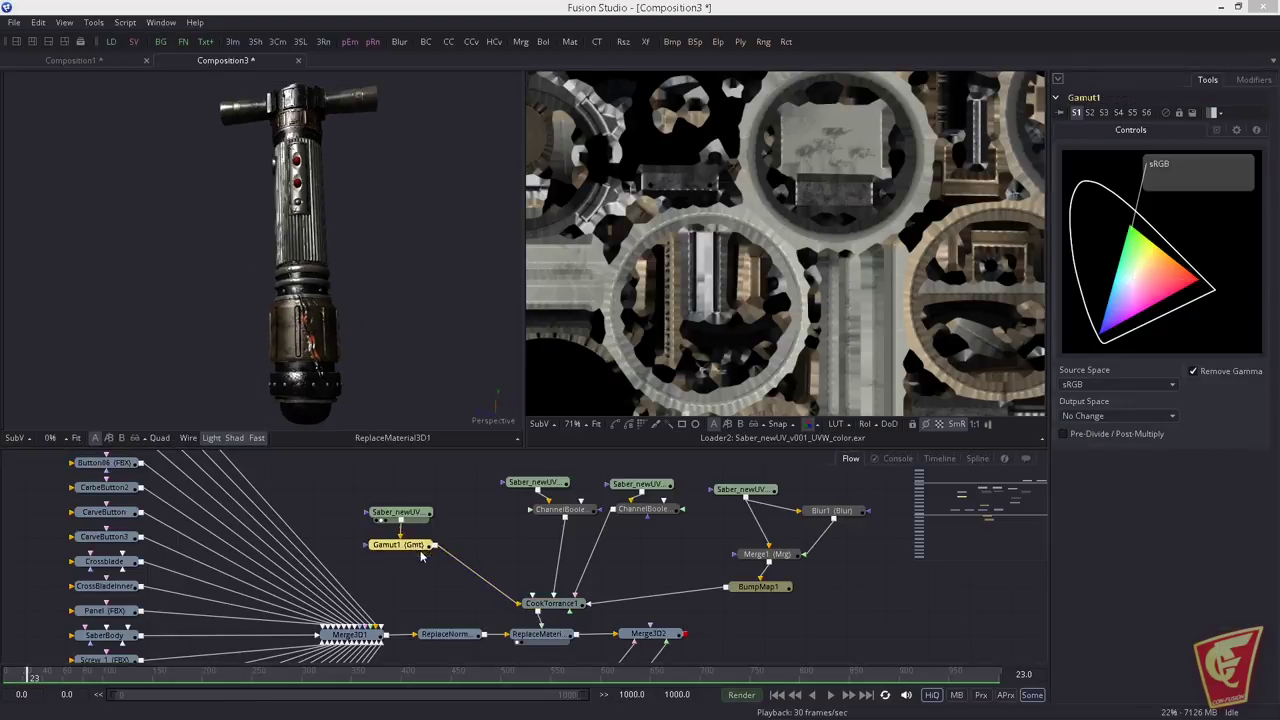
pyautogui.press('Return')
pyautogui.moveTo(432, 583); pyautogui.dragTo(404, 574)
pyautogui.moveTo(392, 473); pyautogui.dragTo(416, 574)
pyautogui.moveTo(408, 574); pyautogui.dragTo(436, 567)
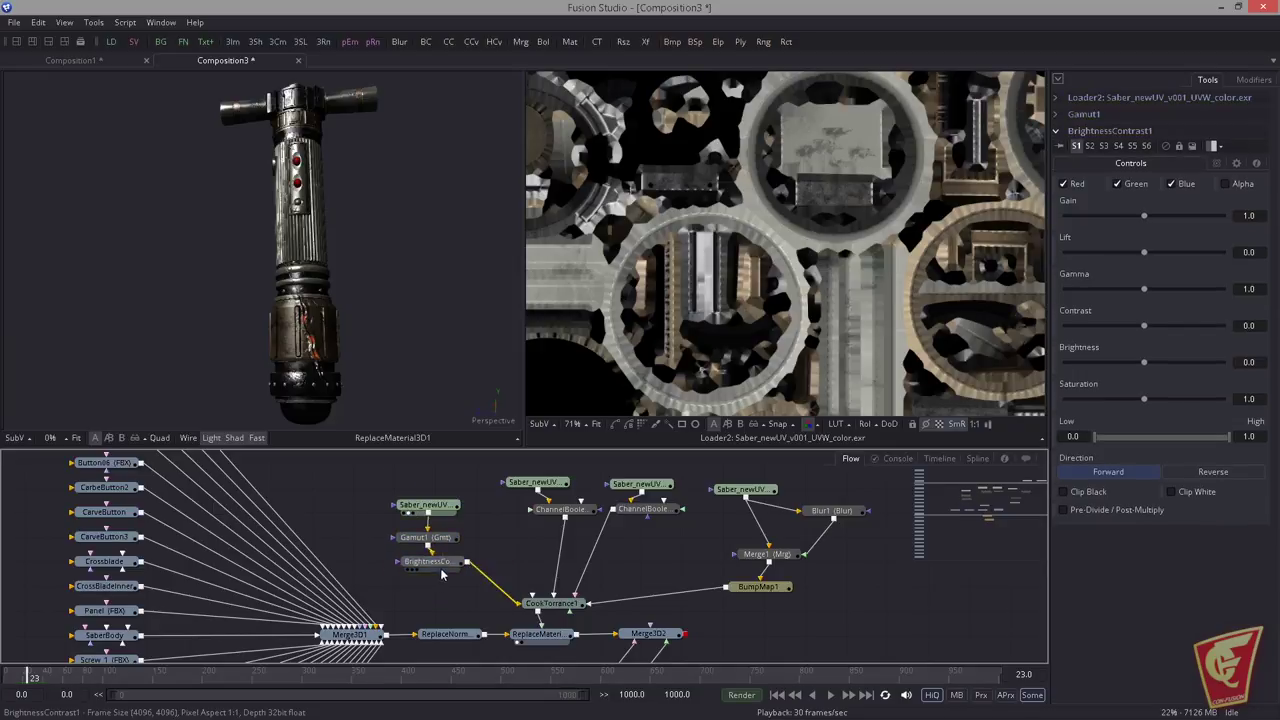
pyautogui.click(434, 567)
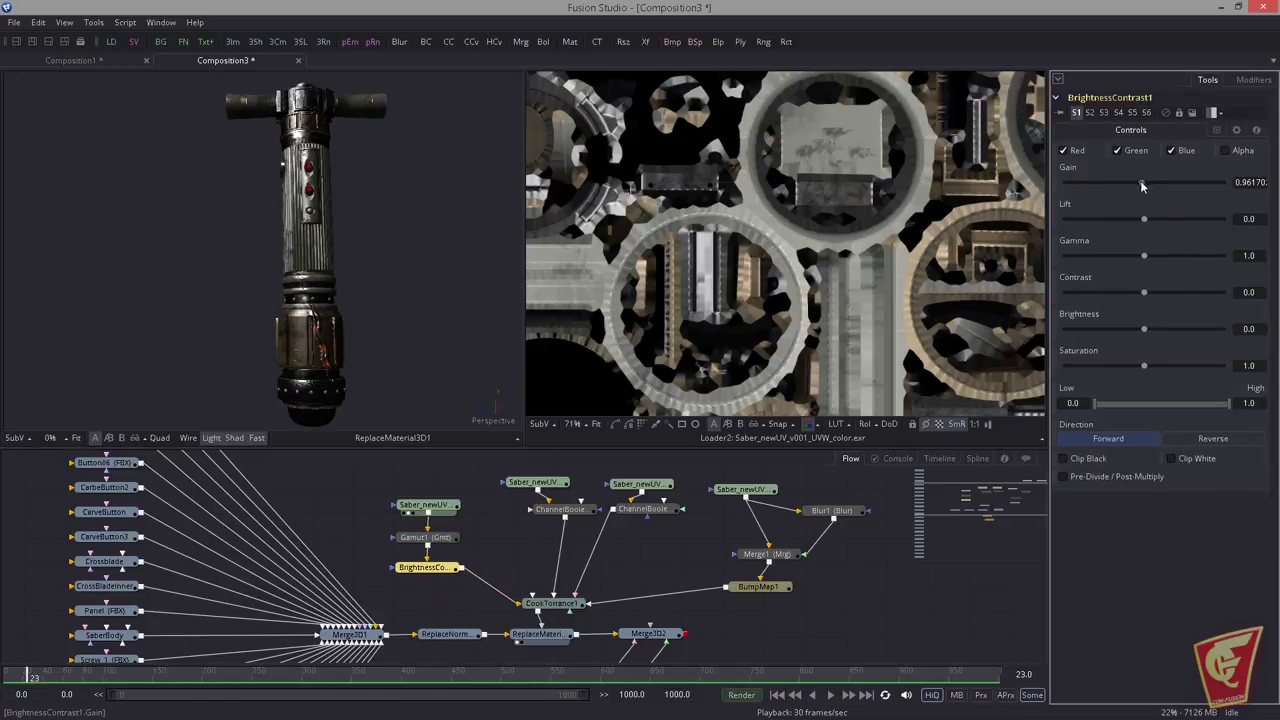
pyautogui.moveTo(1144, 182); pyautogui.dragTo(1102, 188)
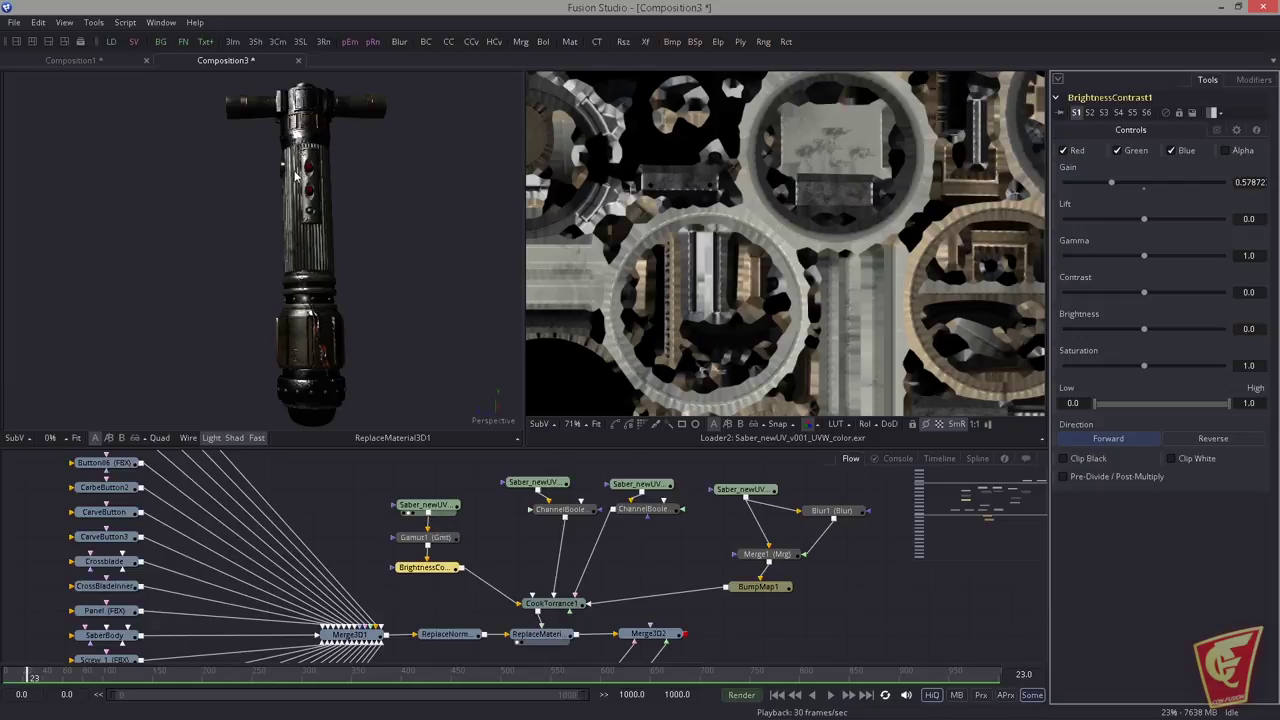
pyautogui.moveTo(267, 288); pyautogui.dragTo(232, 292)
# Step: Tidy the flow by repositioning the color map branch, the Channel Booleans and bump map nodes, and the two point lights
pyautogui.moveTo(381, 465); pyautogui.dragTo(458, 571)
pyautogui.moveTo(438, 567); pyautogui.dragTo(445, 540)
pyautogui.moveTo(564, 510); pyautogui.dragTo(548, 508)
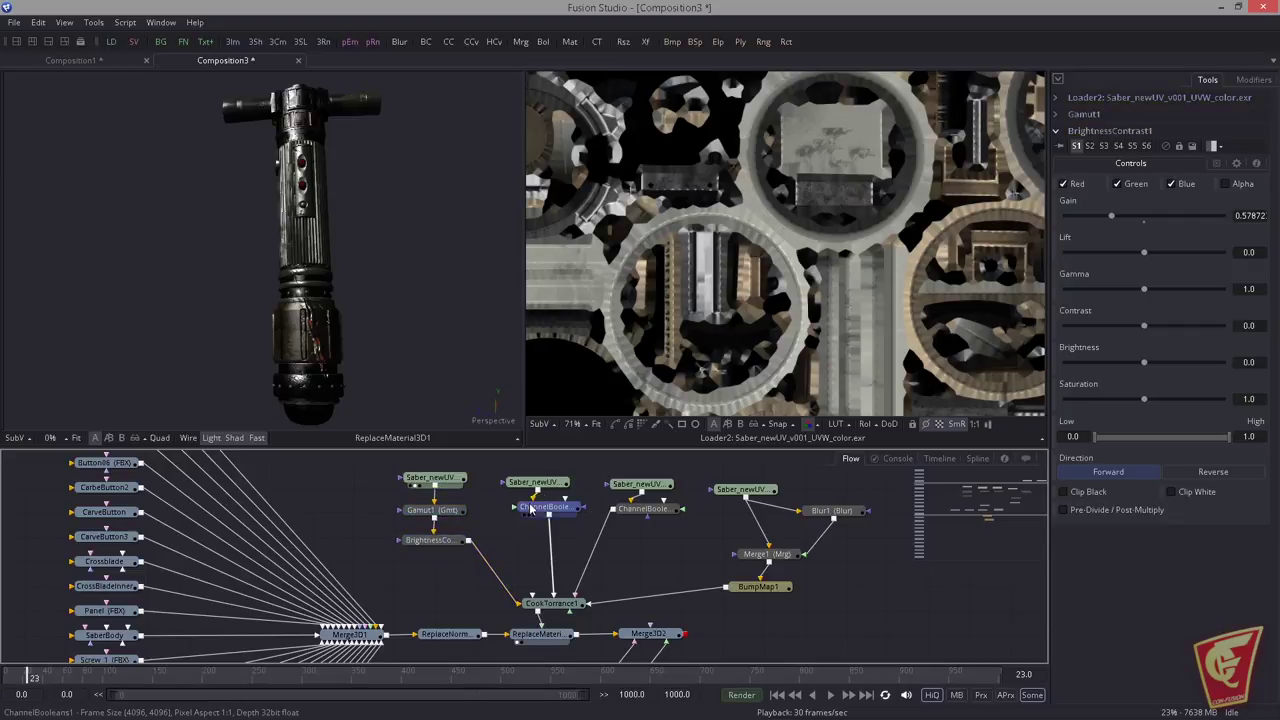
pyautogui.moveTo(645, 509); pyautogui.dragTo(647, 506)
pyautogui.moveTo(760, 587); pyautogui.dragTo(770, 584)
pyautogui.scroll(-3, 687, 483)
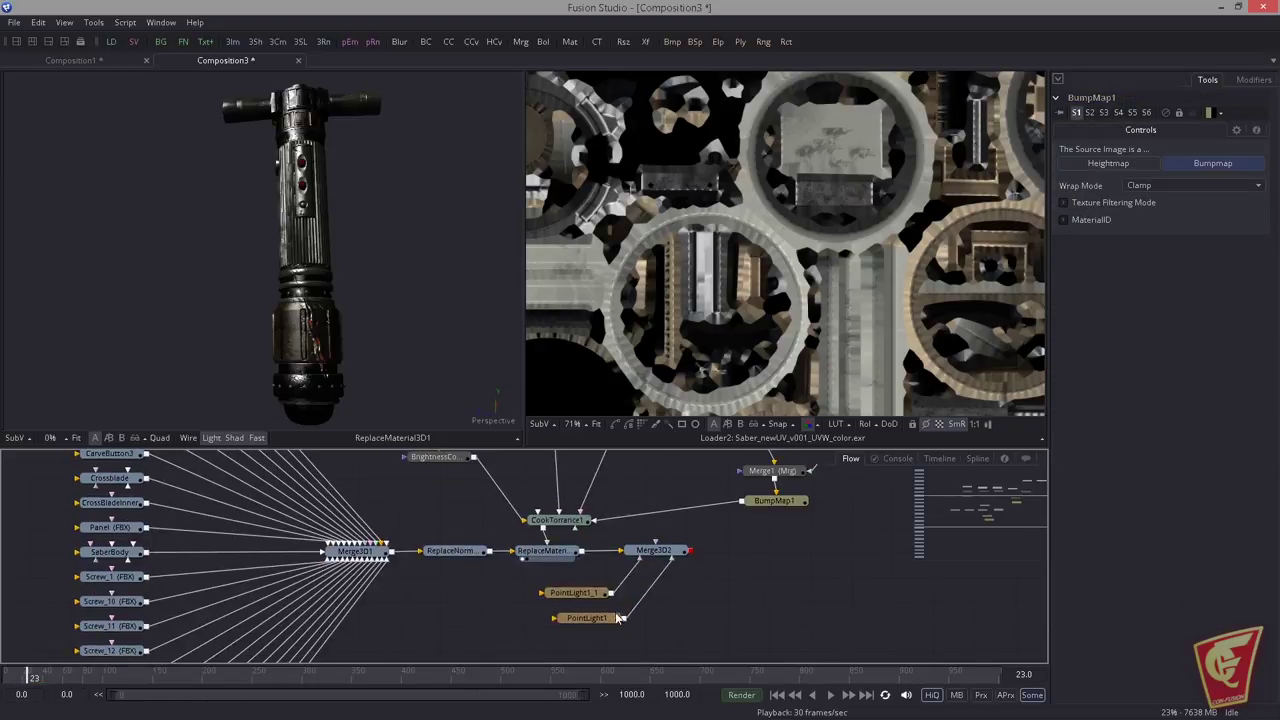
pyautogui.moveTo(602, 618); pyautogui.dragTo(668, 616)
pyautogui.moveTo(580, 593); pyautogui.dragTo(538, 598)
pyautogui.click(583, 575)
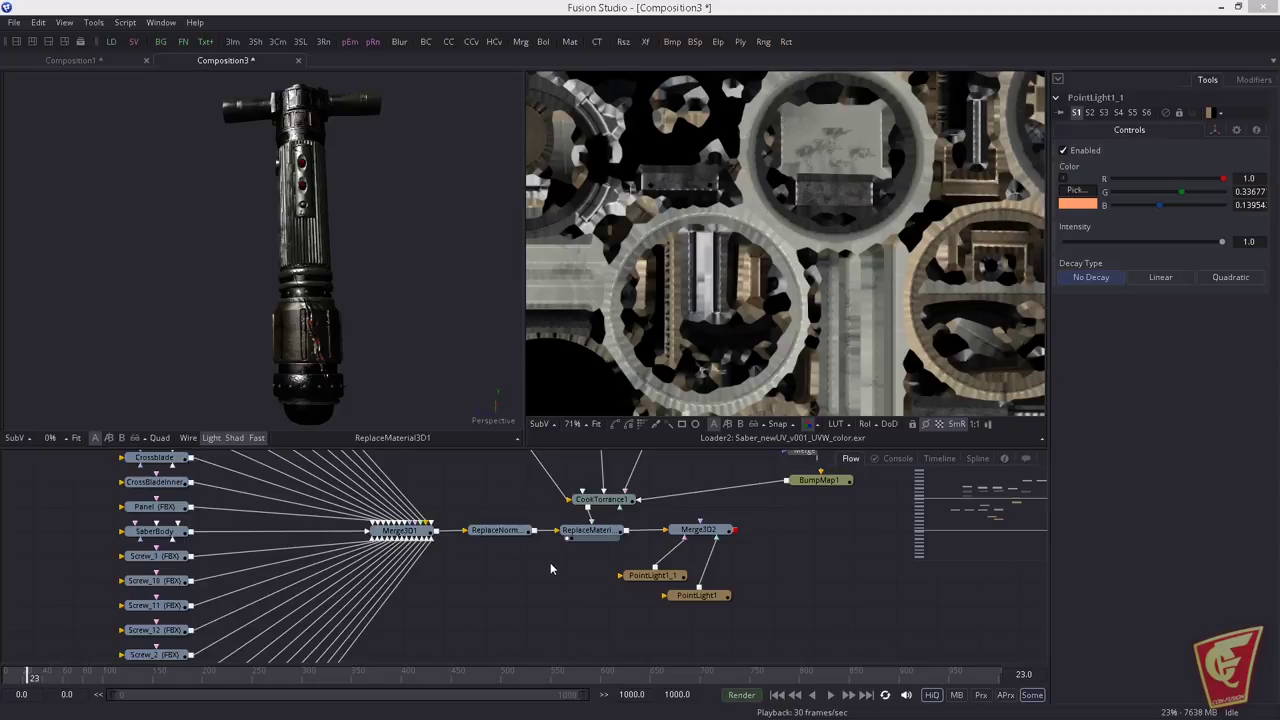
# Step: Add a Reflect material node and a SphereMap node below the point lights
pyautogui.hotkey('ctrl', 'space')
pyautogui.press('Return')
pyautogui.moveTo(520, 602); pyautogui.dragTo(664, 505)
pyautogui.press('Return')
pyautogui.moveTo(622, 545); pyautogui.dragTo(686, 534)
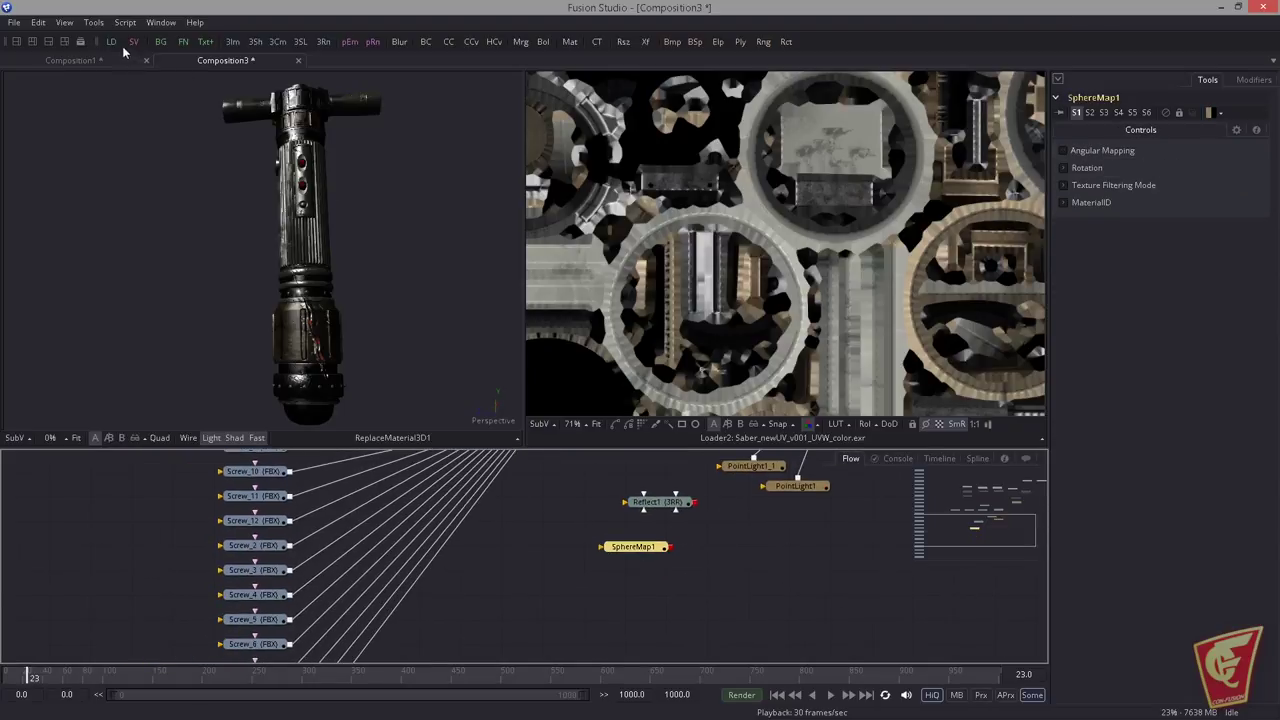
# Step: Add a loader for Factory_Catwalk_Env.hdr from the HDRI Factory_Catwalk folder
pyautogui.click(627, 598)
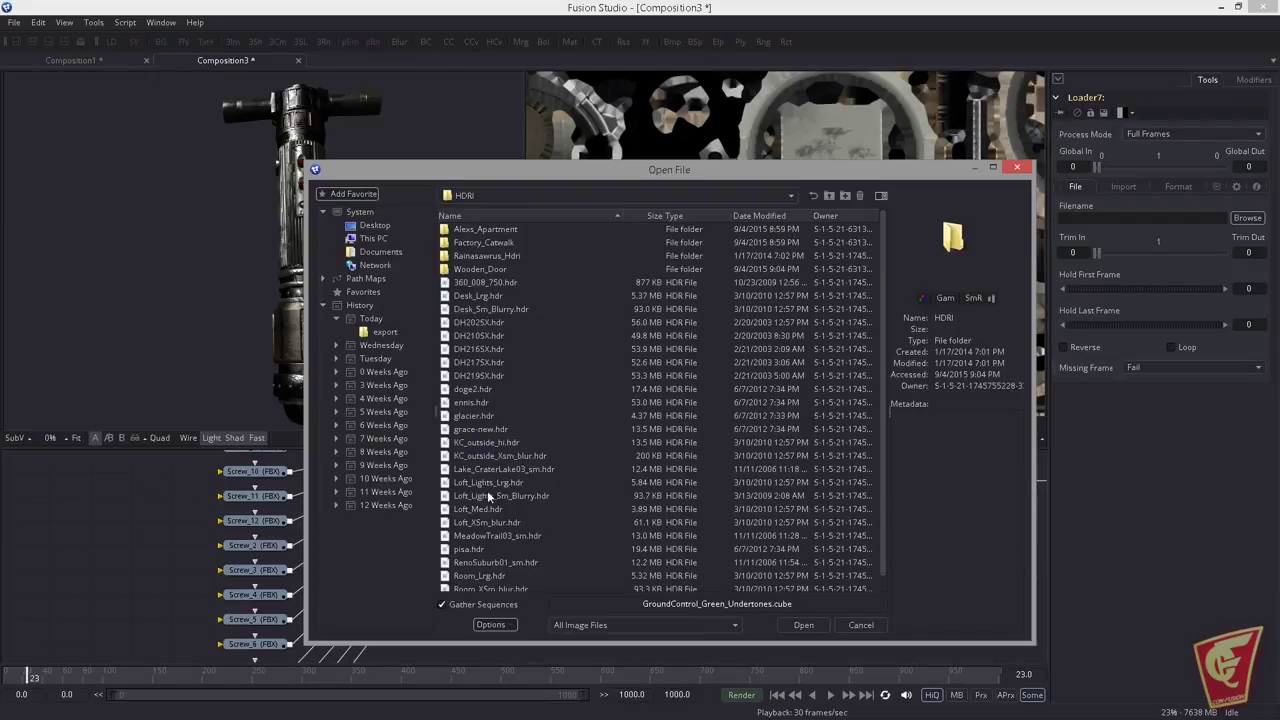
pyautogui.doubleClick(474, 243)
pyautogui.click(505, 255)
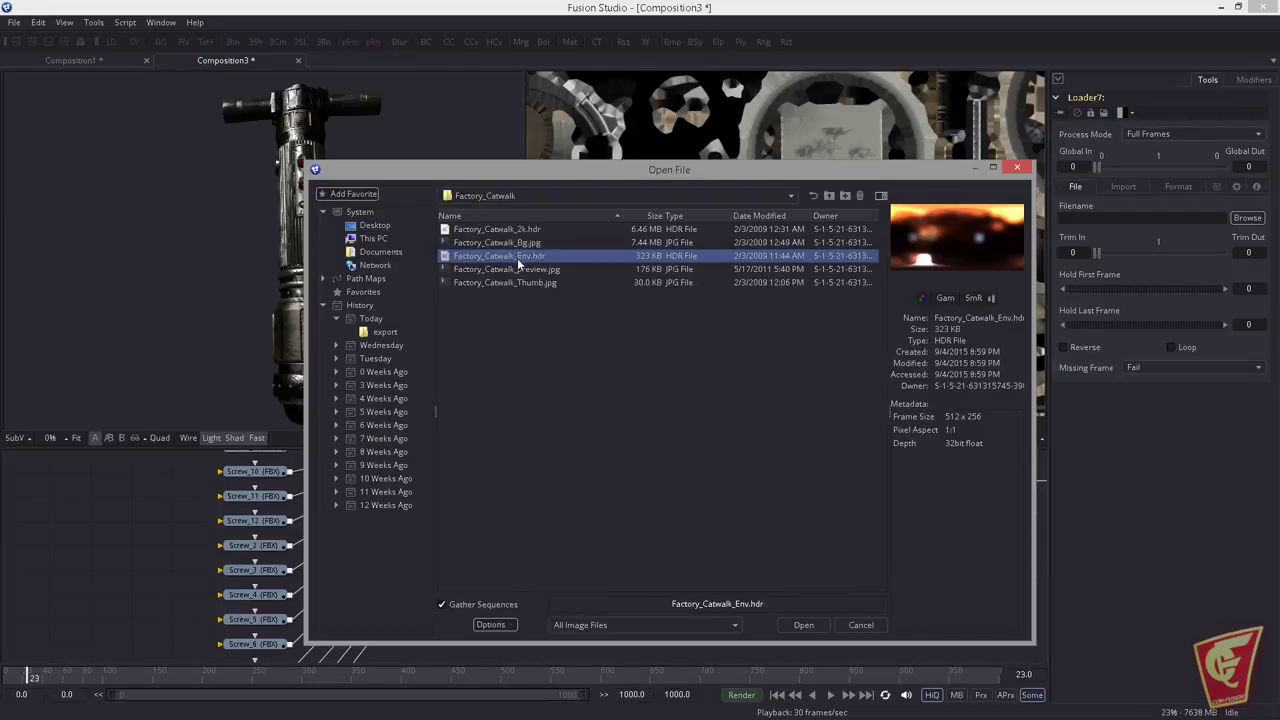
pyautogui.doubleClick(512, 255)
# Step: Feed the HDR loader into SphereMap, display SphereMap in the second viewer, and connect it to Reflect's Reflection Color Material input
pyautogui.moveTo(640, 591); pyautogui.dragTo(737, 356)
pyautogui.moveTo(556, 580); pyautogui.dragTo(538, 545)
pyautogui.moveTo(632, 553); pyautogui.dragTo(672, 503)
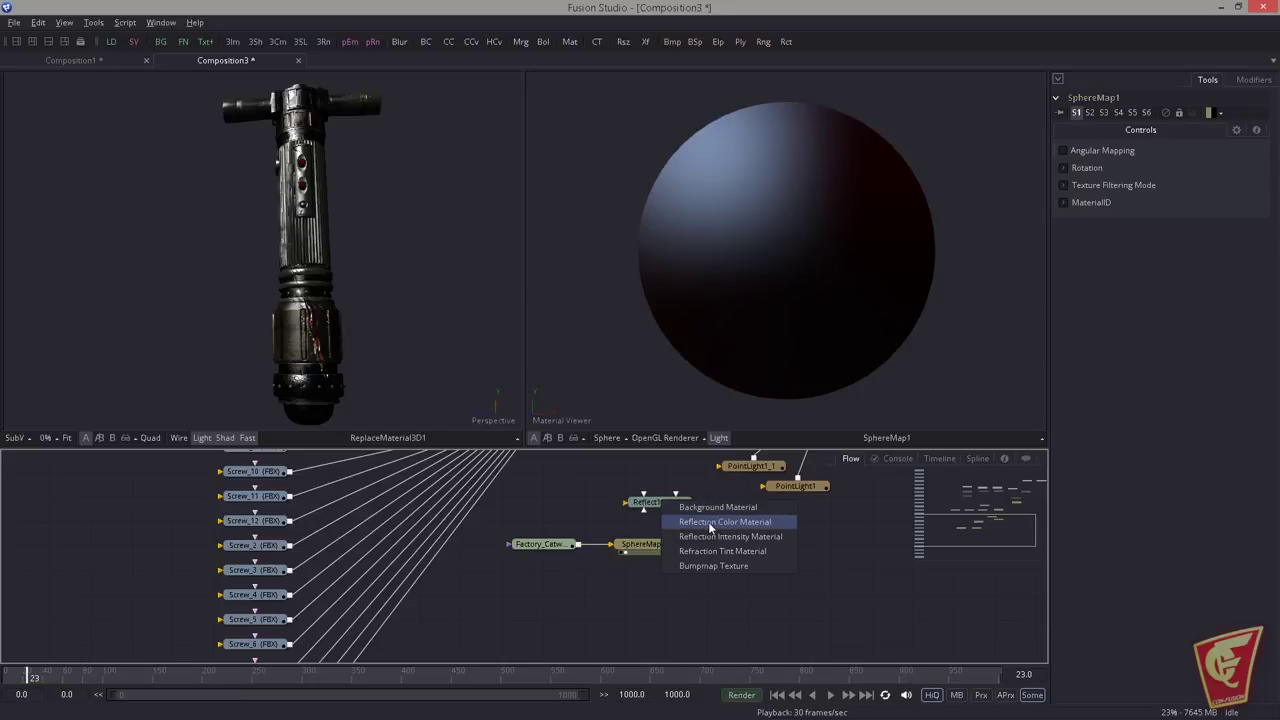
pyautogui.moveTo(670, 565); pyautogui.dragTo(659, 633)
# Step: Insert the Reflect node between Cook Torrance and ReplaceMaterial3D, with Cook Torrance as its background material
pyautogui.scroll(-1, 645, 605)
pyautogui.moveTo(636, 565); pyautogui.dragTo(657, 564)
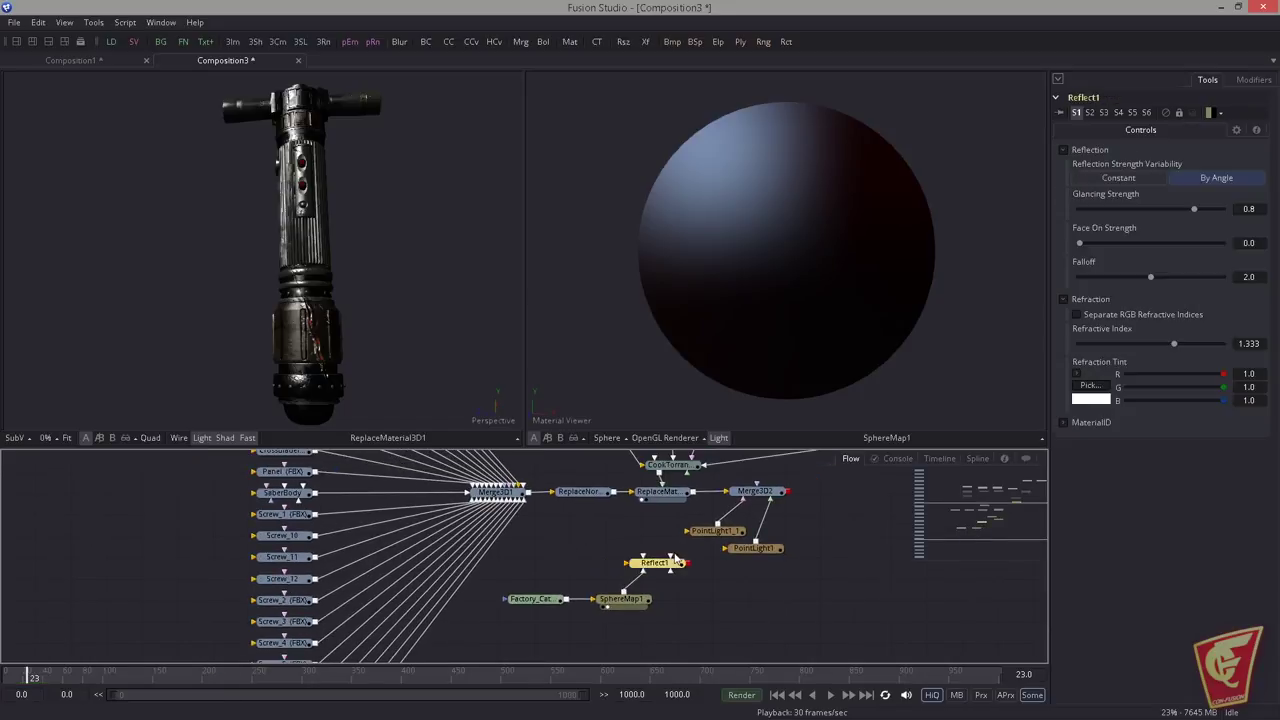
pyautogui.moveTo(715, 484); pyautogui.dragTo(702, 503)
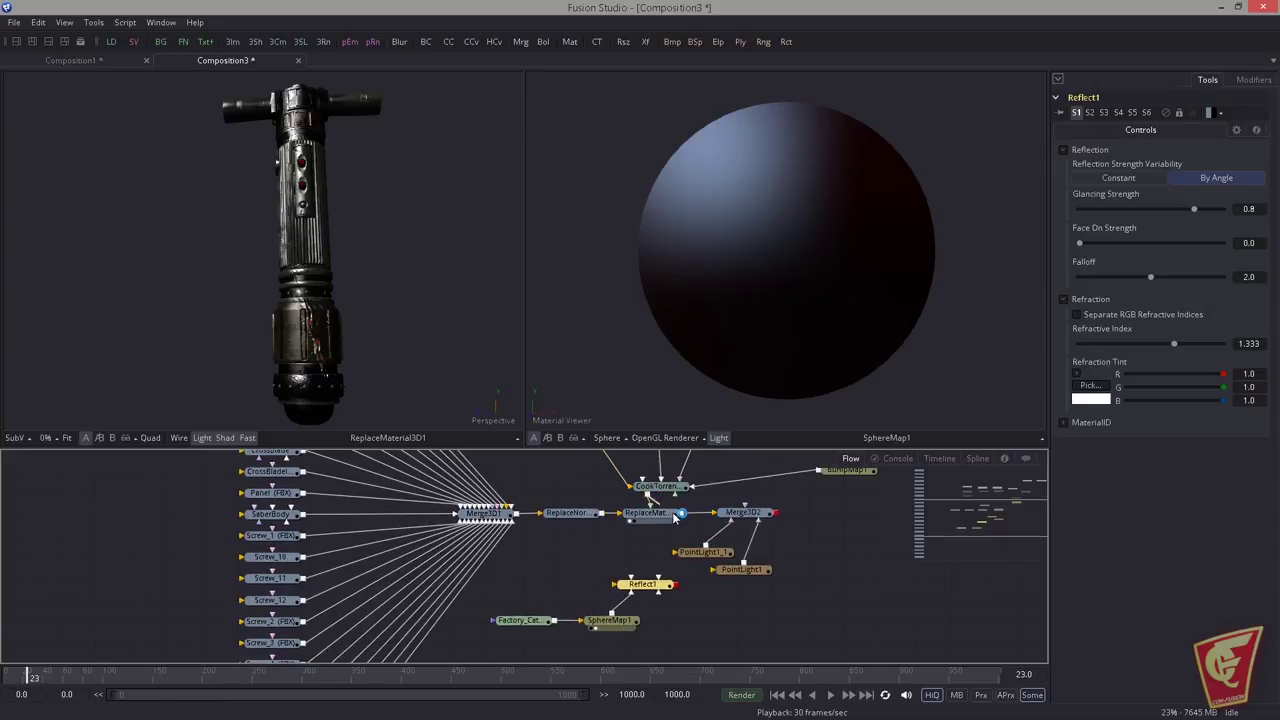
pyautogui.moveTo(646, 586)
pyautogui.mouseDown()
pyautogui.moveTo(672, 581)
pyautogui.moveTo(637, 567)
pyautogui.mouseUp()
pyautogui.click(668, 591)
pyautogui.moveTo(650, 513); pyautogui.dragTo(695, 518)
pyautogui.moveTo(617, 568); pyautogui.dragTo(635, 465)
pyautogui.scroll(-2, 600, 530)
pyautogui.moveTo(653, 527); pyautogui.dragTo(698, 621)
pyautogui.moveTo(660, 630); pyautogui.dragTo(680, 588)
pyautogui.moveTo(680, 588); pyautogui.dragTo(702, 520)
# Step: Place the HDR loader above SphereMap and move the reflection and downstream nodes further below Cook Torrance
pyautogui.moveTo(586, 603); pyautogui.dragTo(660, 640)
pyautogui.moveTo(655, 629); pyautogui.dragTo(637, 499)
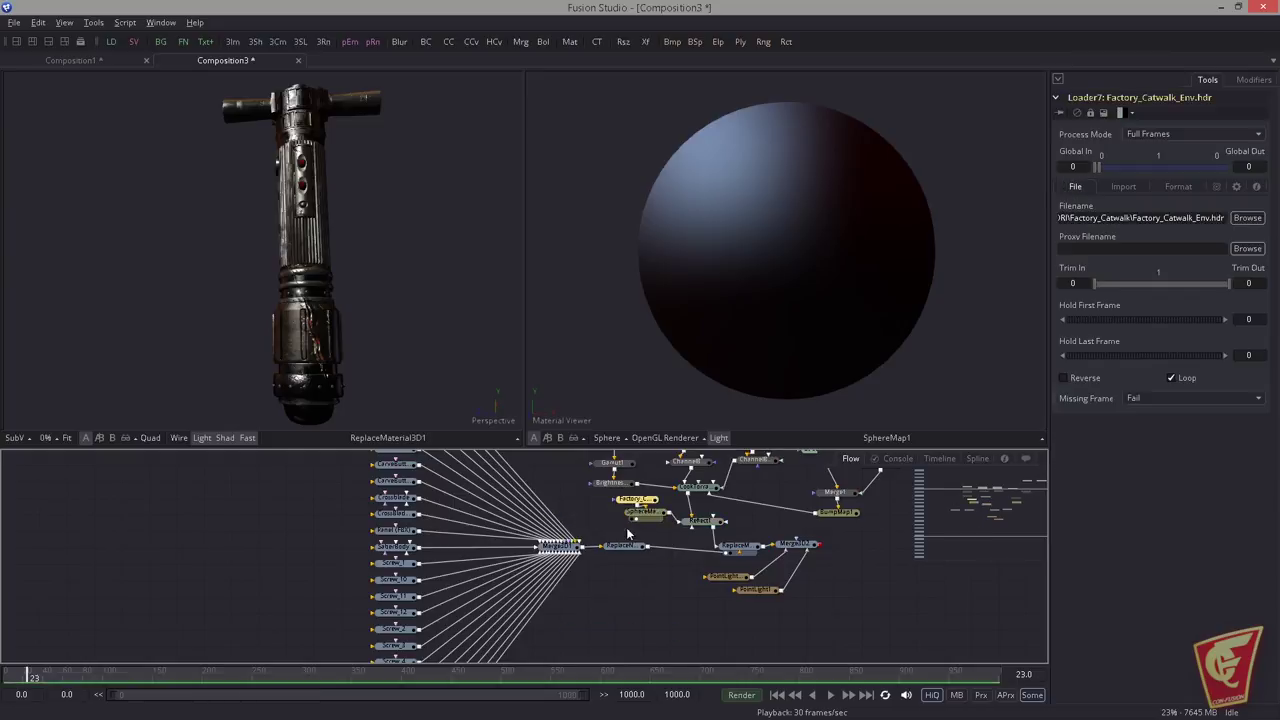
pyautogui.scroll(-2, 715, 550)
pyautogui.moveTo(738, 555); pyautogui.dragTo(697, 649)
pyautogui.moveTo(553, 488); pyautogui.dragTo(870, 591)
pyautogui.moveTo(801, 574); pyautogui.dragTo(824, 528)
pyautogui.moveTo(773, 610); pyautogui.dragTo(797, 570)
# Step: Connect the BumpMap node to the Reflect node's Bumpmap Texture input
pyautogui.scroll(2, 785, 588)
pyautogui.moveTo(783, 593); pyautogui.dragTo(580, 577)
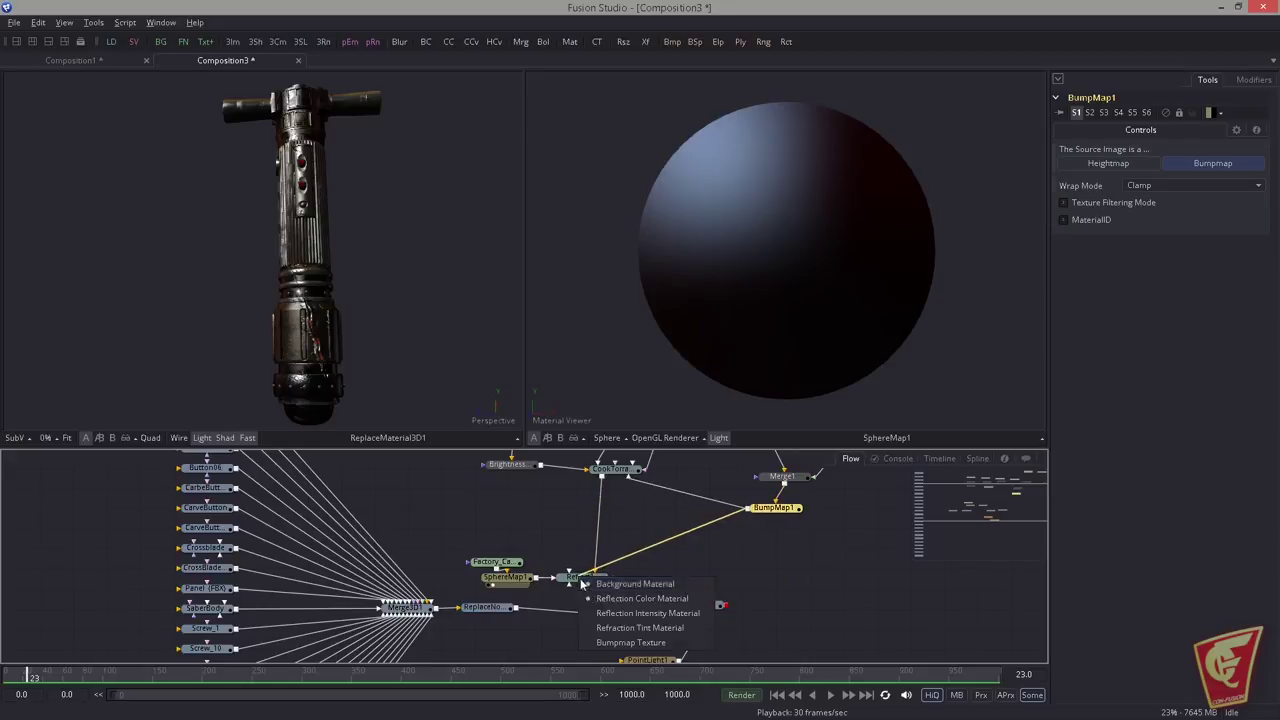
pyautogui.click(618, 643)
# Step: Connect the roughness map's Channel Booleans output to the Reflect node's Reflection Intensity Material input
pyautogui.scroll(3, 623, 529)
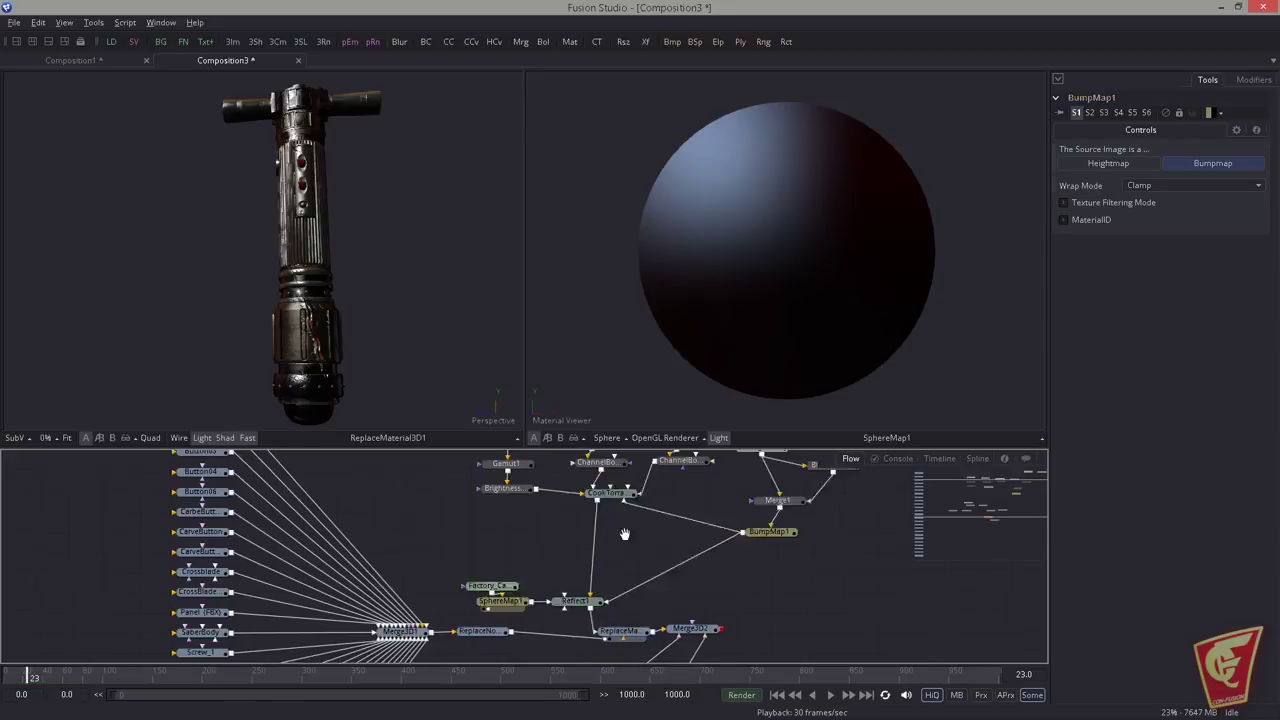
pyautogui.scroll(-2, 617, 511)
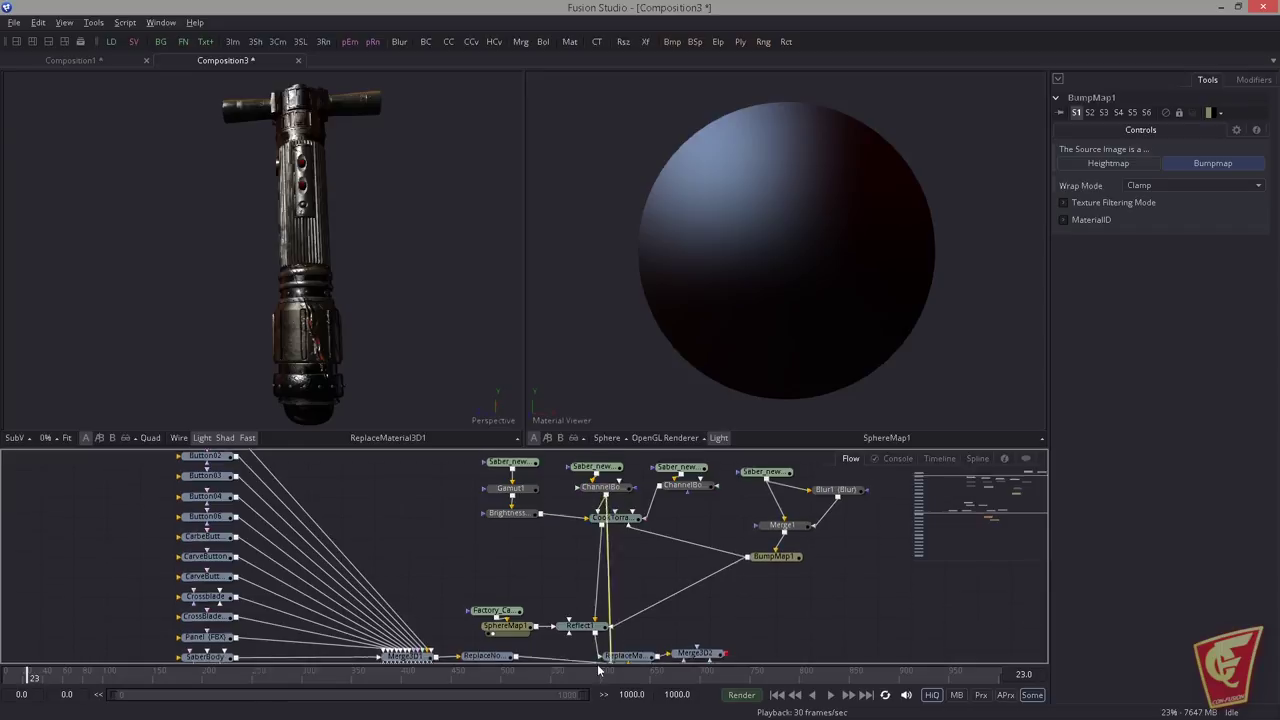
pyautogui.moveTo(601, 517); pyautogui.dragTo(588, 620)
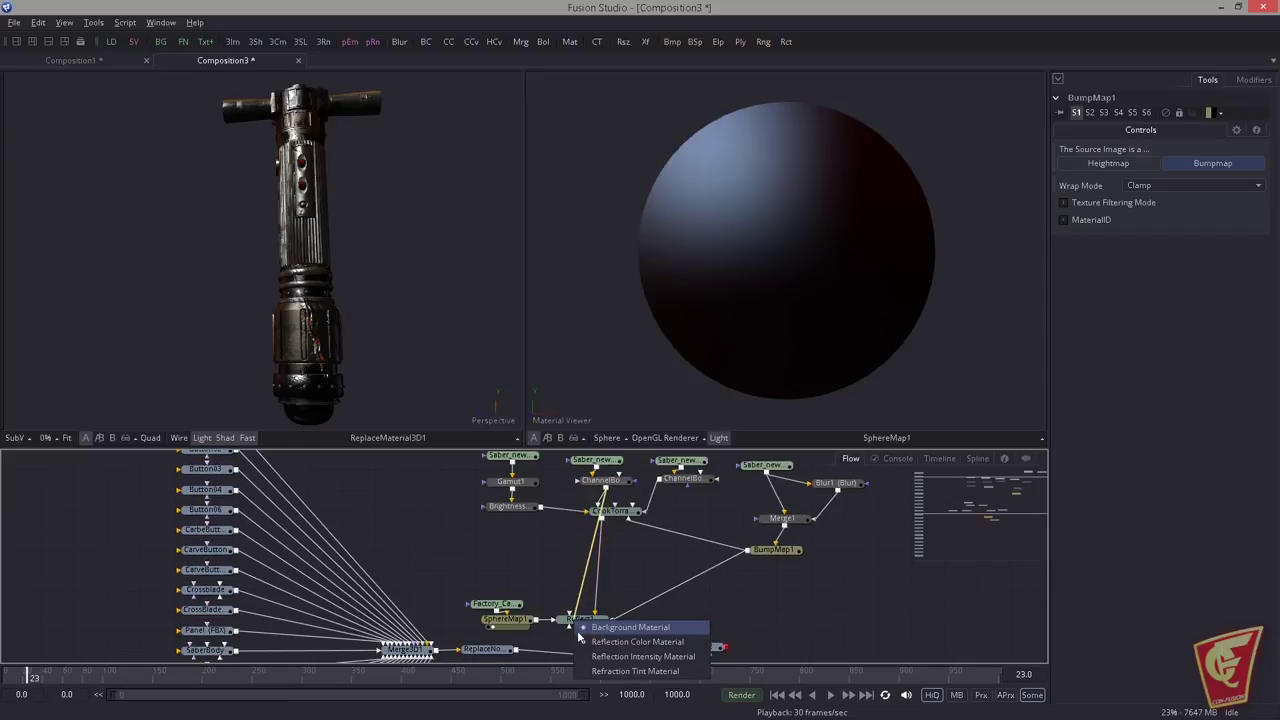
pyautogui.click(621, 658)
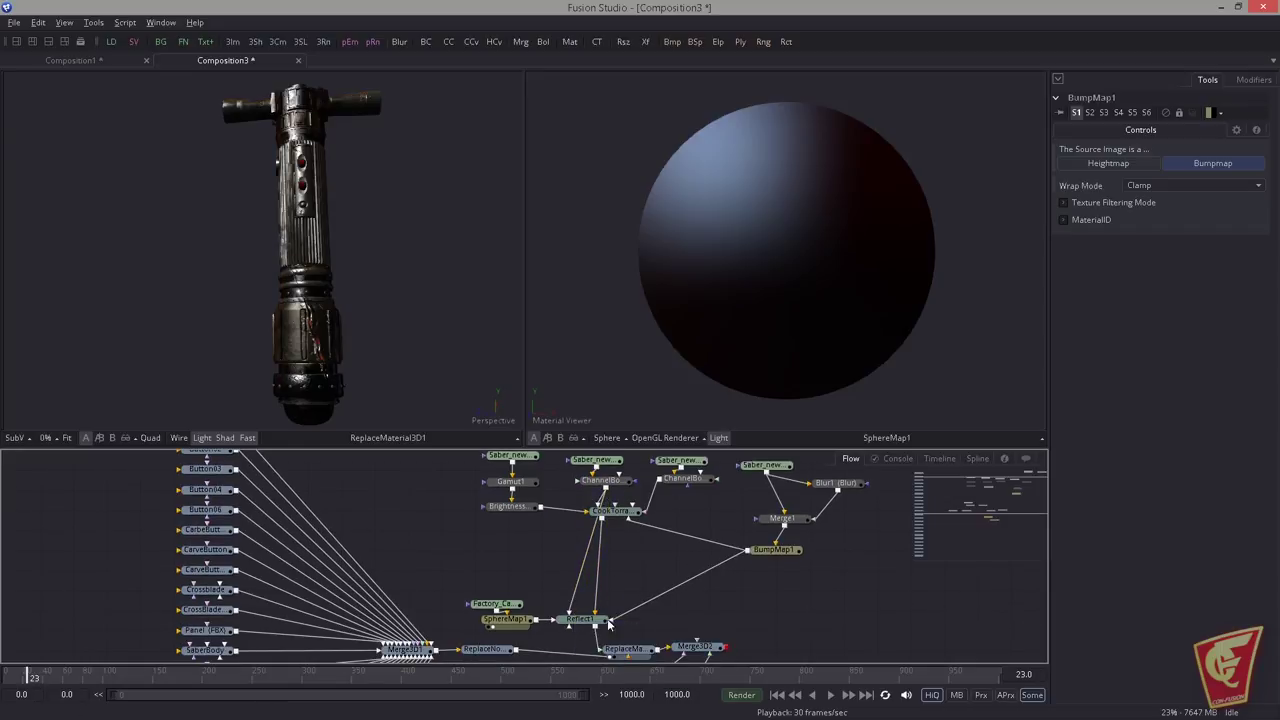
# Step: Tidy the positions of the Cook Torrance, normal map, HDR loader and SphereMap nodes in the flow
pyautogui.click(616, 510)
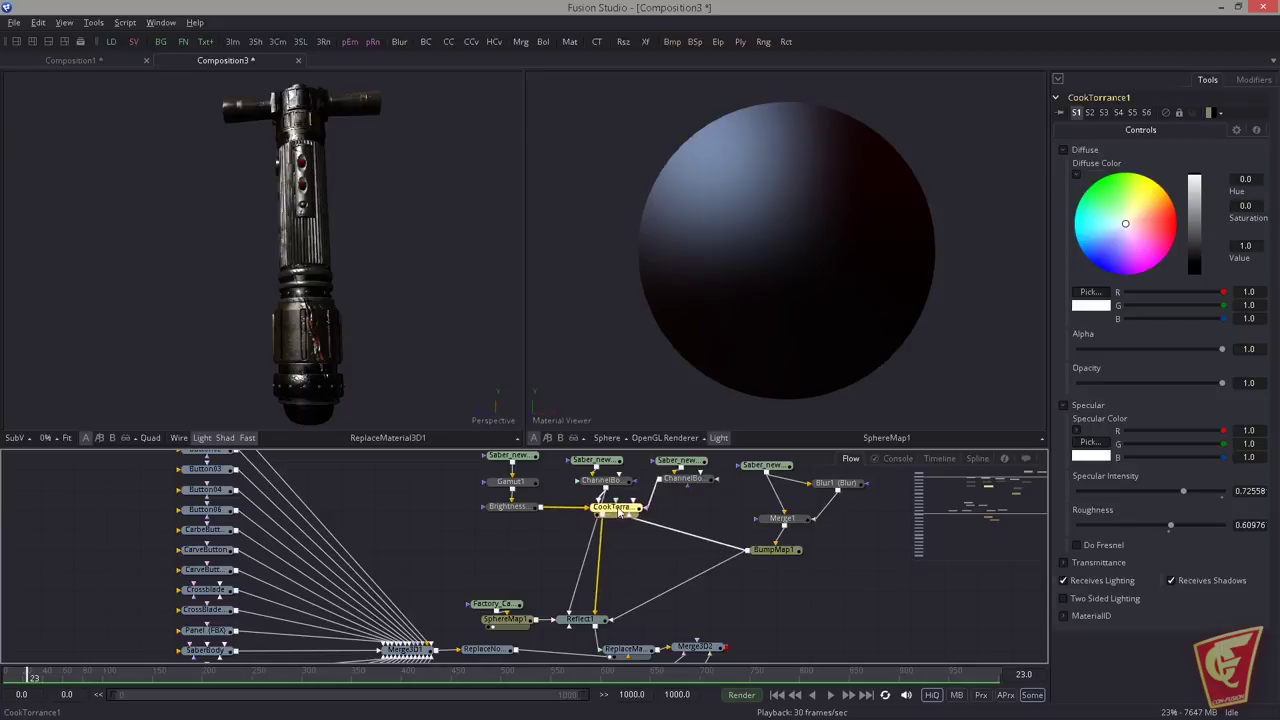
pyautogui.moveTo(619, 512); pyautogui.dragTo(644, 512)
pyautogui.moveTo(769, 552); pyautogui.dragTo(778, 549)
pyautogui.click(784, 519)
pyautogui.moveTo(770, 467); pyautogui.dragTo(787, 467)
pyautogui.scroll(-1, 640, 560)
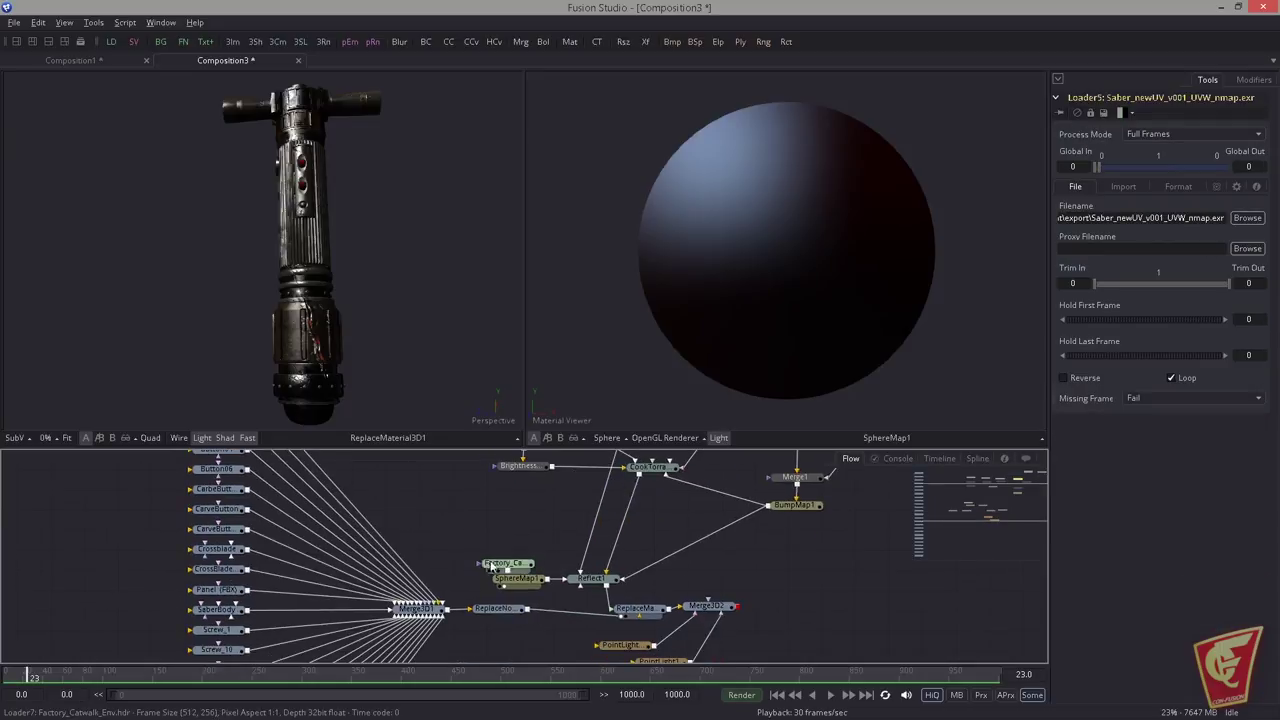
pyautogui.moveTo(493, 566); pyautogui.dragTo(508, 525)
pyautogui.click(523, 548)
pyautogui.scroll(-2, 642, 524)
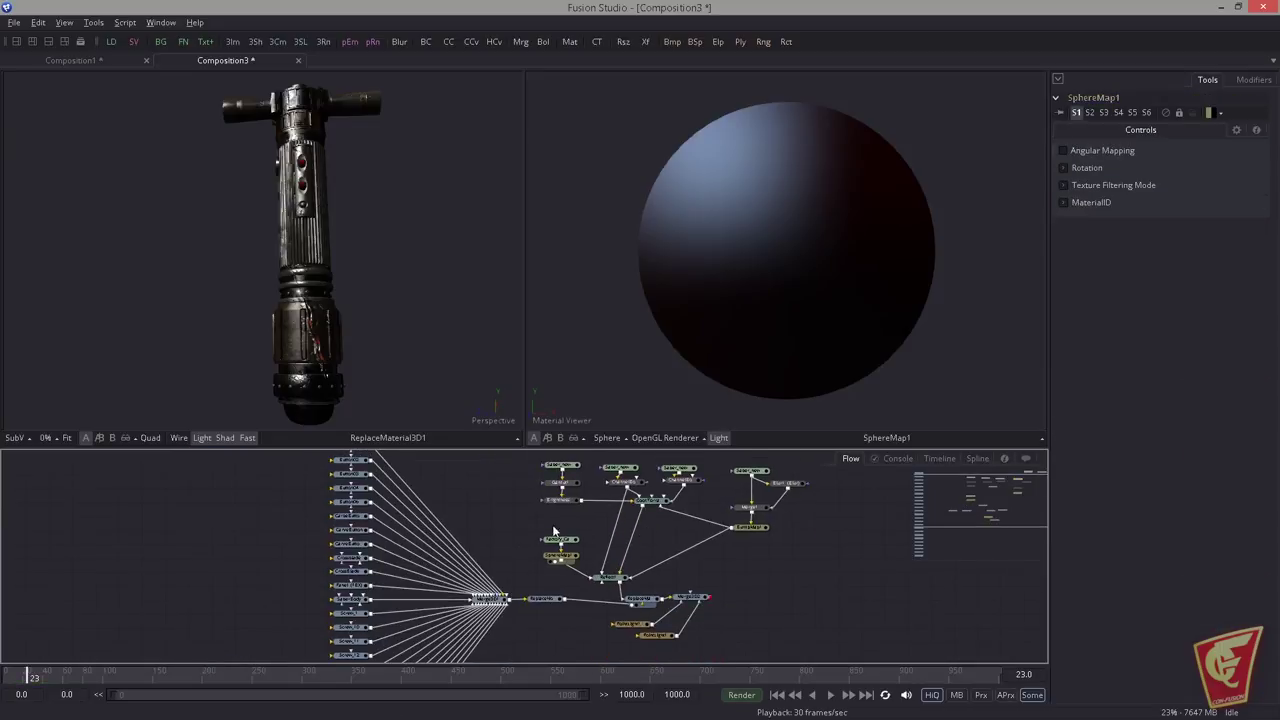
pyautogui.moveTo(632, 547); pyautogui.dragTo(634, 554)
pyautogui.moveTo(442, 300); pyautogui.dragTo(446, 308)
# Step: Examine the unused ambient occlusion and curvature maps in the second viewer
pyautogui.moveTo(775, 562); pyautogui.dragTo(659, 644)
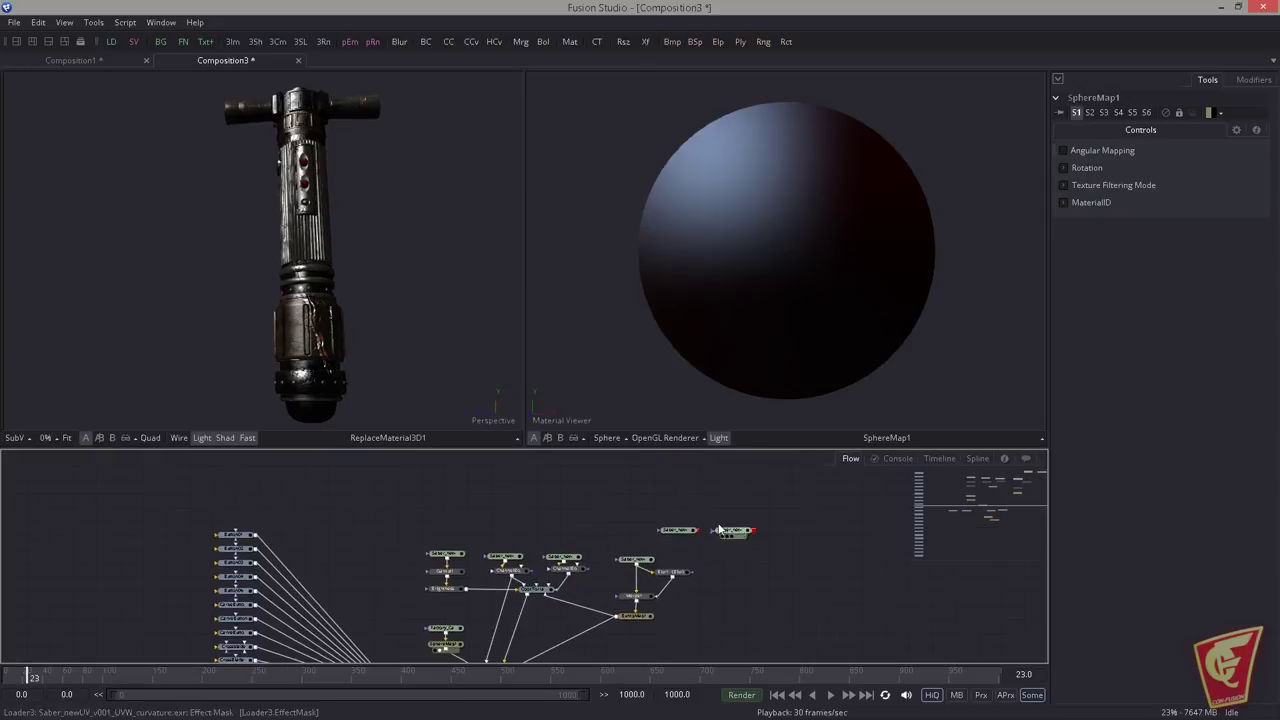
pyautogui.click(729, 536)
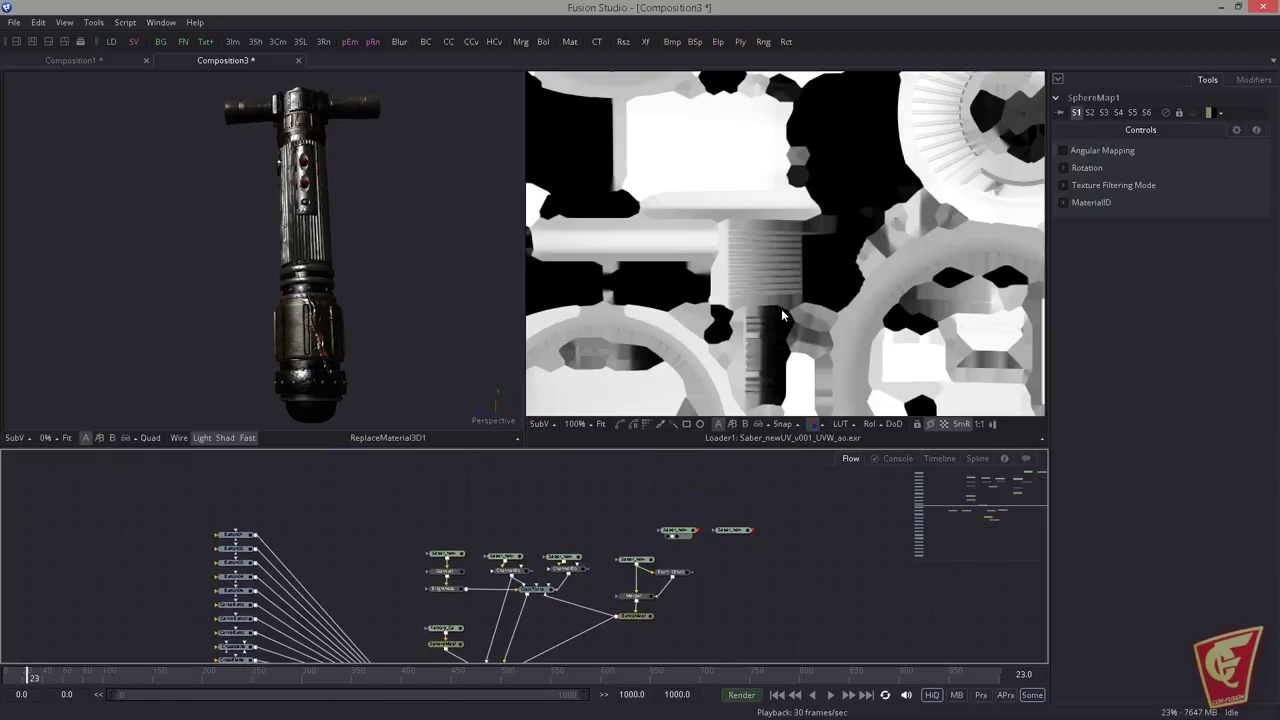
pyautogui.moveTo(715, 544); pyautogui.dragTo(791, 472)
pyautogui.scroll(1, 774, 490)
pyautogui.keyDown('ctrl'); pyautogui.click(792, 485); pyautogui.keyUp('ctrl')
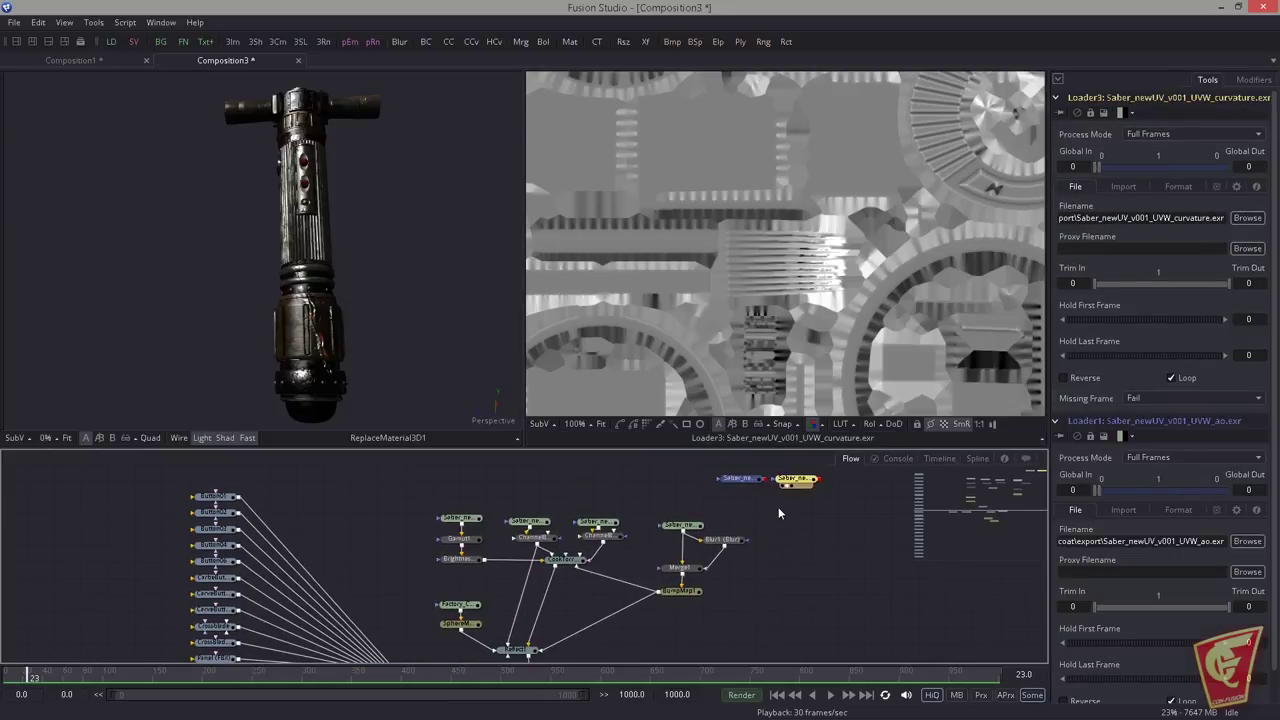
pyautogui.click(779, 502)
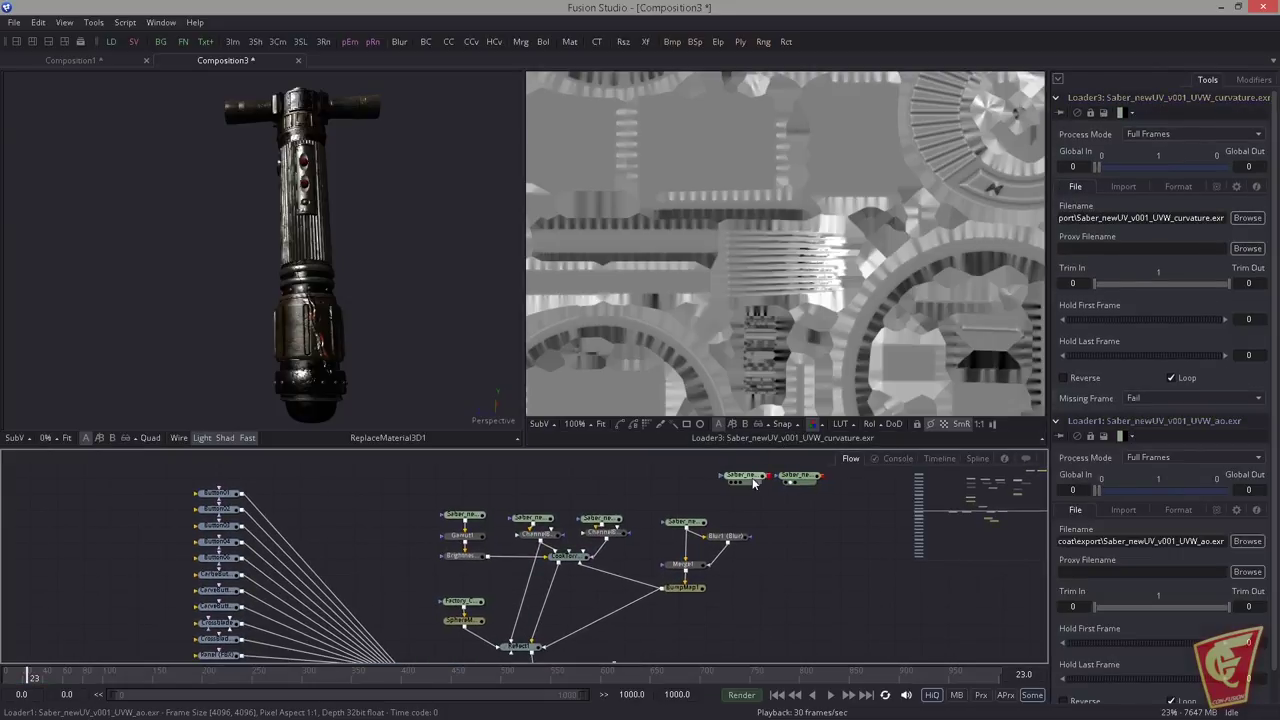
pyautogui.click(745, 480)
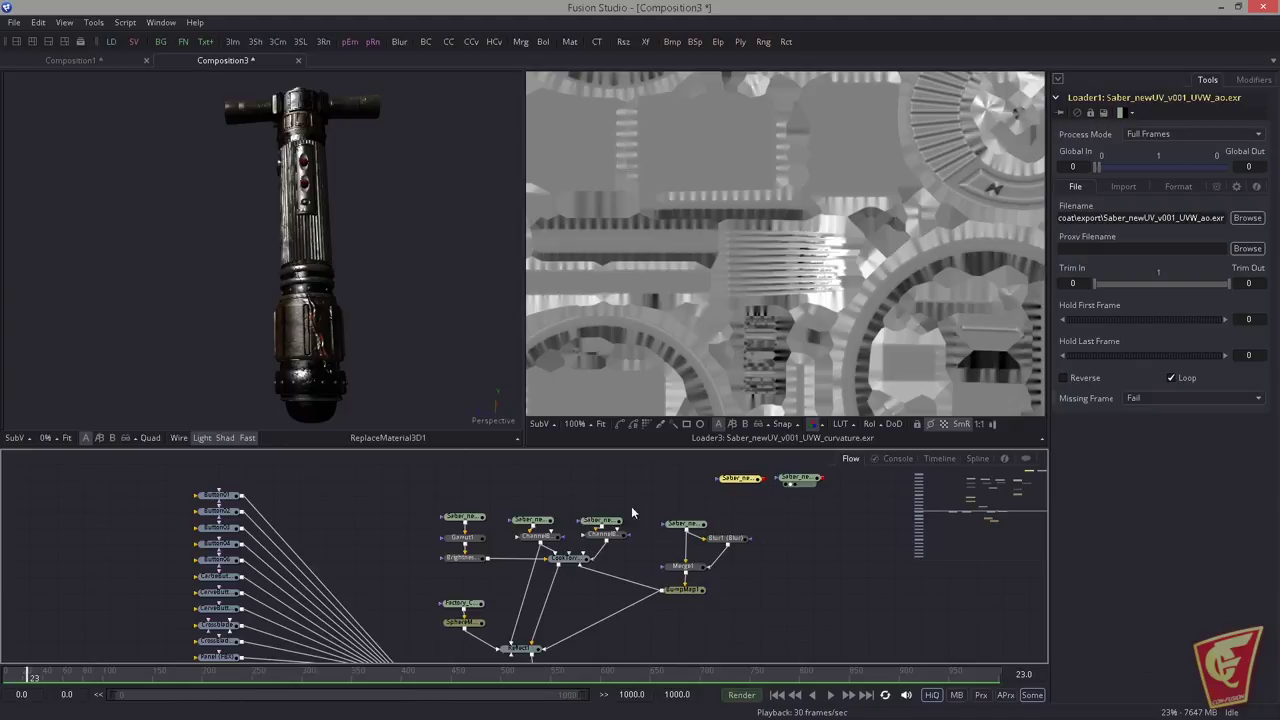
# Step: Display the roughness map in the second viewer and move the roughness and metalness loaders further above their Channel Booleans nodes
pyautogui.moveTo(535, 512); pyautogui.dragTo(652, 352)
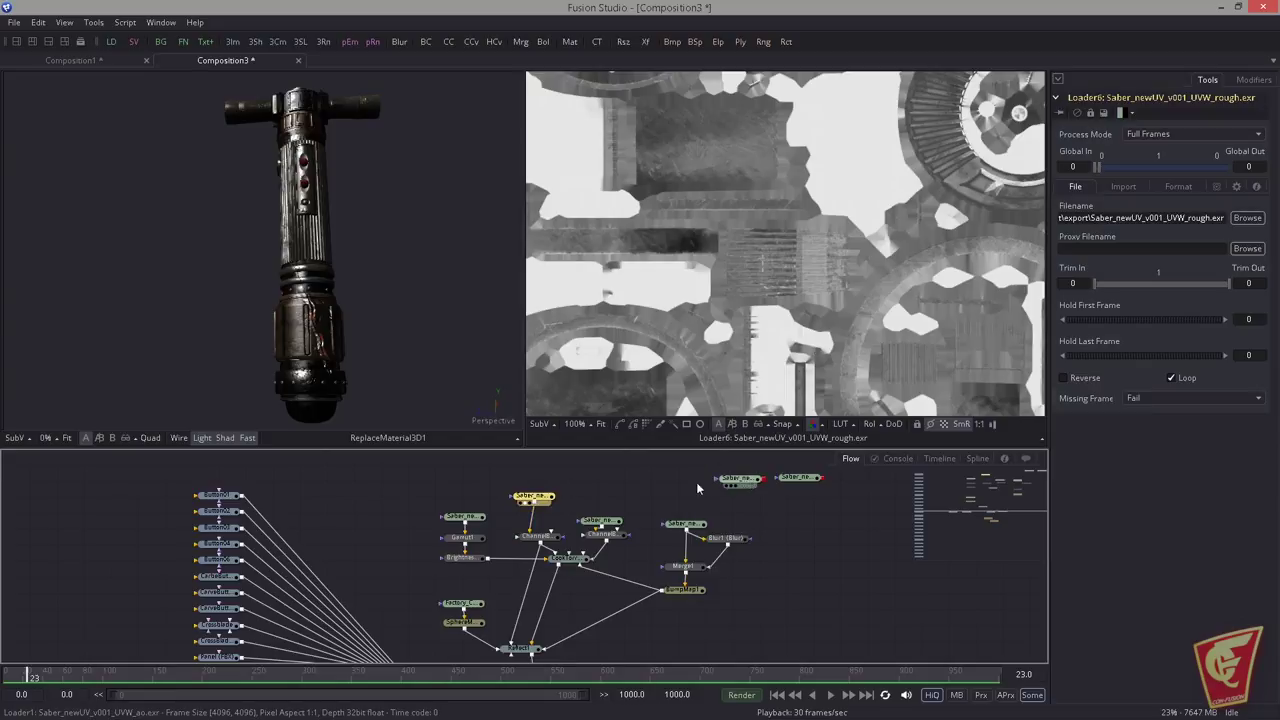
pyautogui.moveTo(600, 520); pyautogui.dragTo(600, 494)
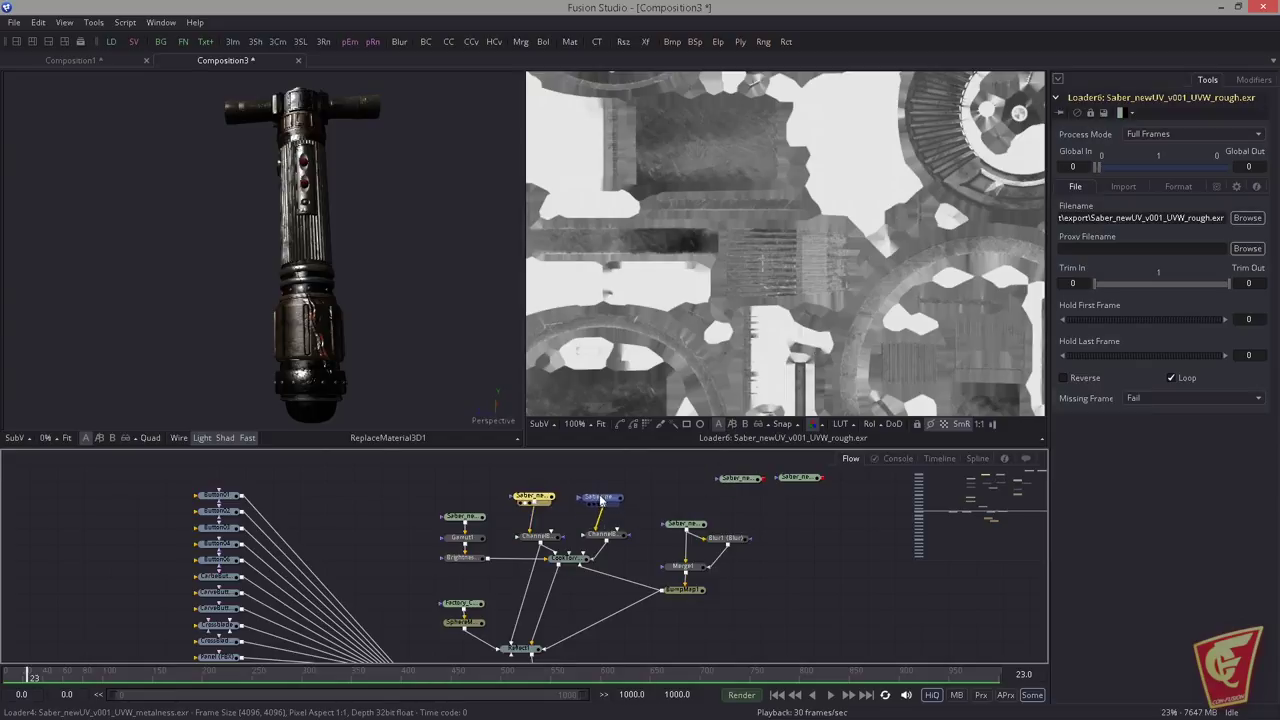
pyautogui.click(790, 479)
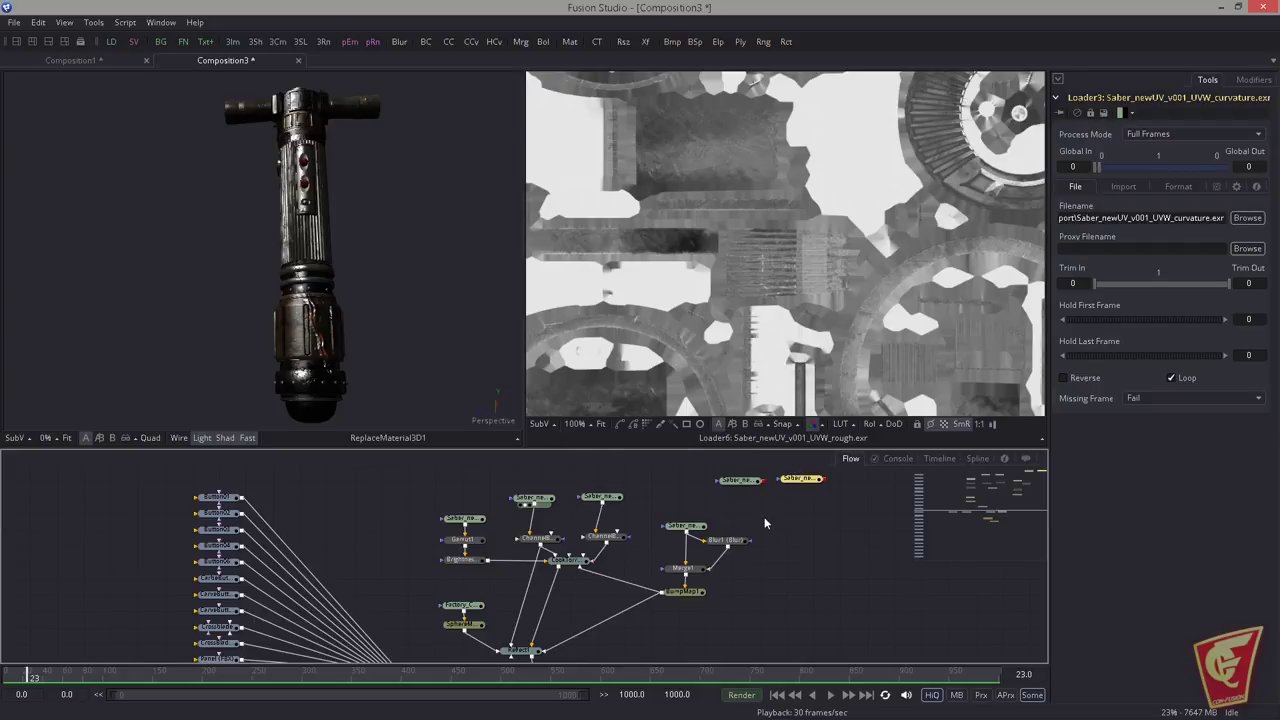
pyautogui.click(756, 481)
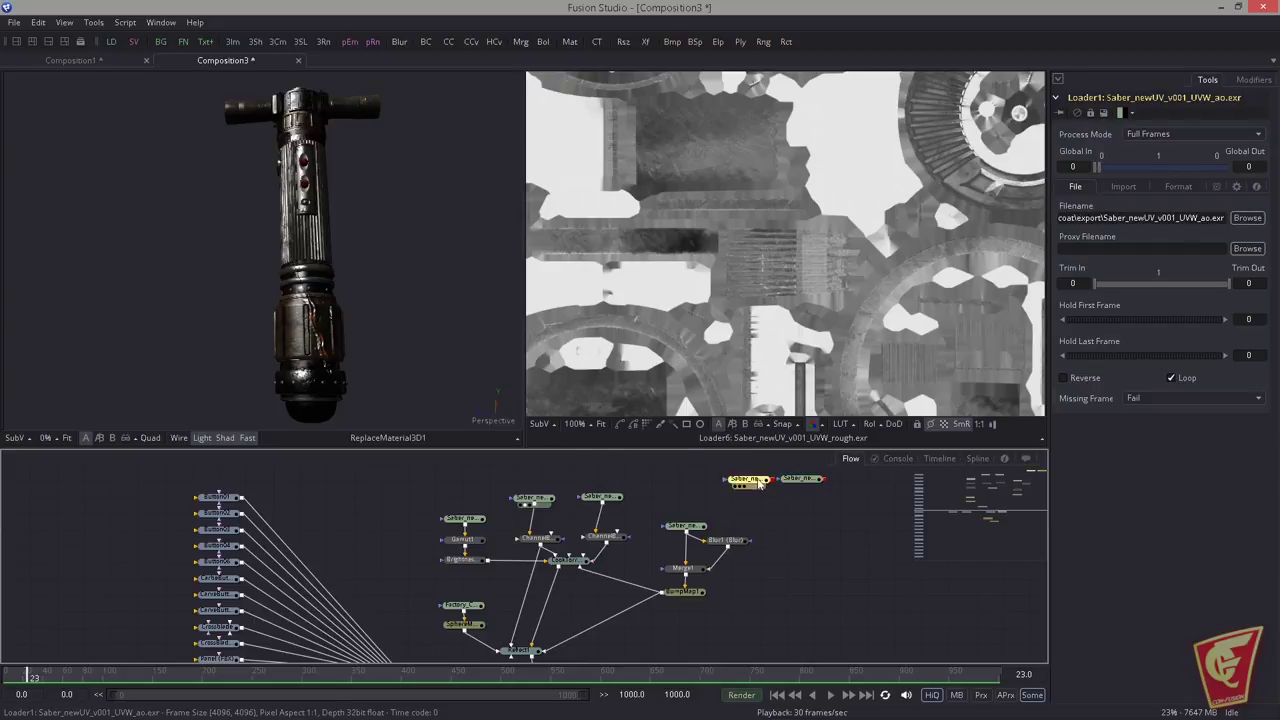
pyautogui.click(800, 480)
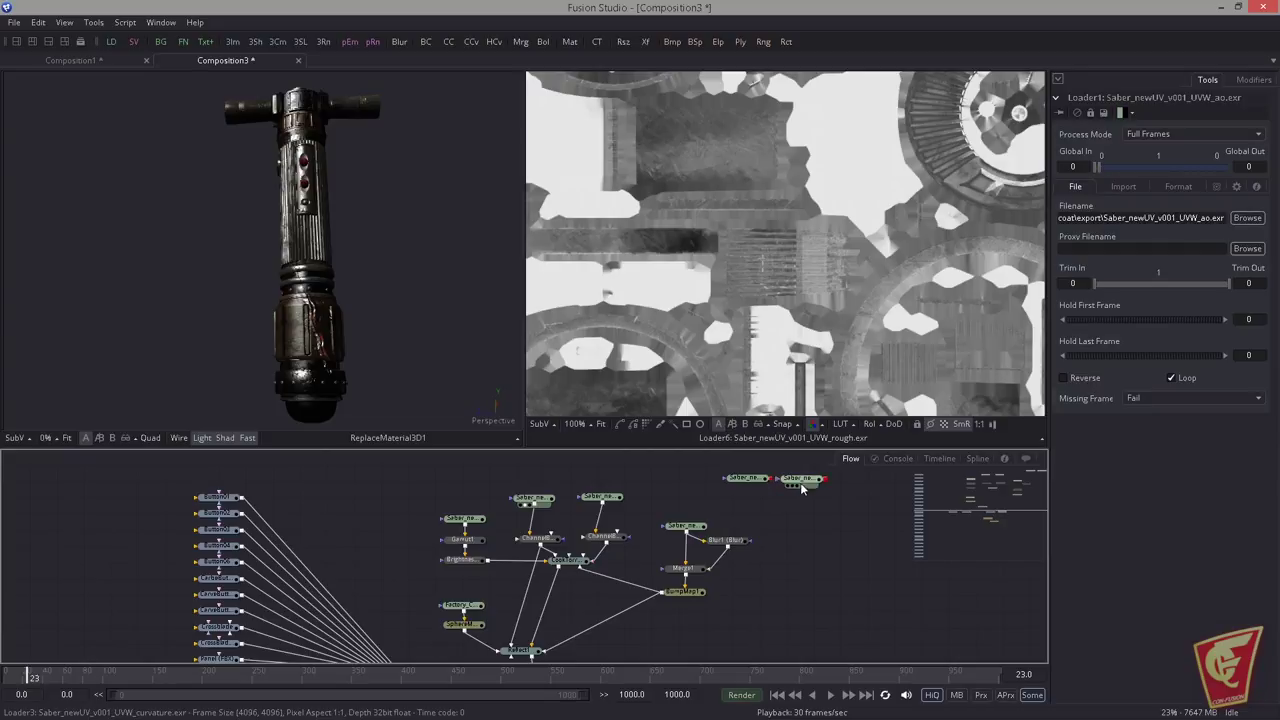
pyautogui.click(748, 481)
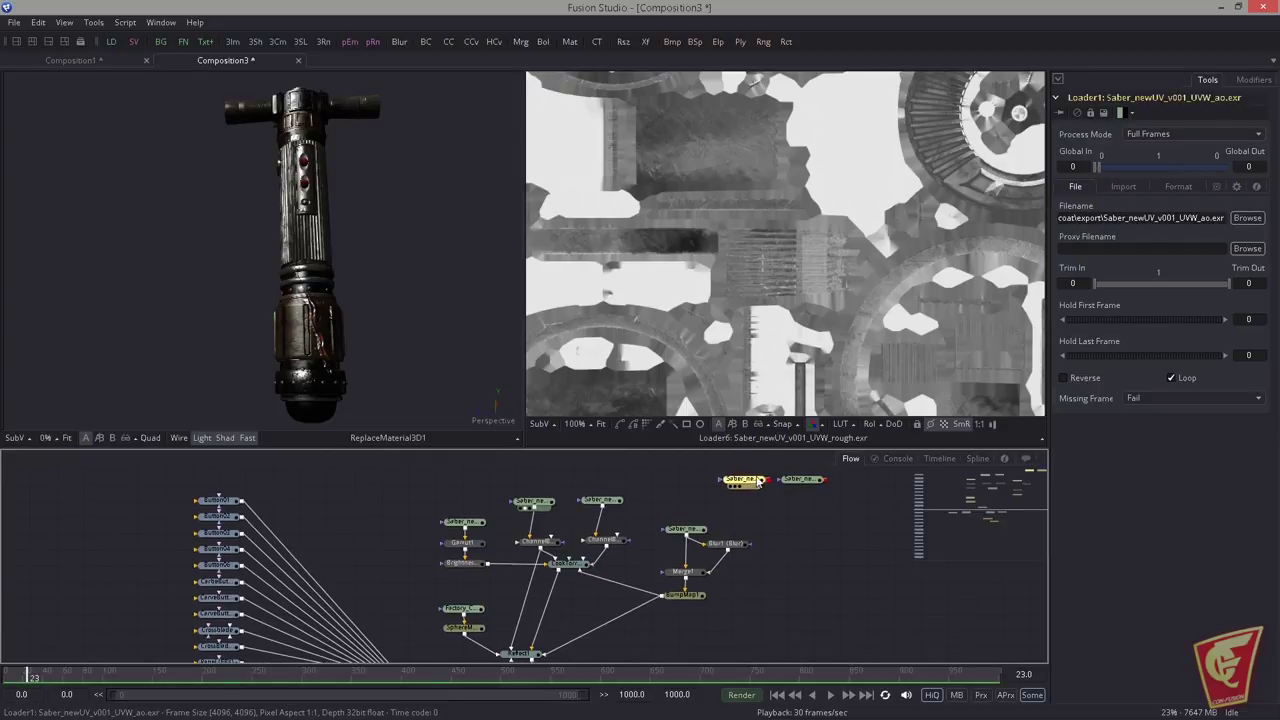
pyautogui.keyDown('ctrl'); pyautogui.click(800, 482); pyautogui.keyUp('ctrl')
# Step: Move the point lights' merge node further along and add a Camera3D to the scene from the perspective view
pyautogui.scroll(-3, 793, 492)
pyautogui.moveTo(546, 628); pyautogui.dragTo(656, 604)
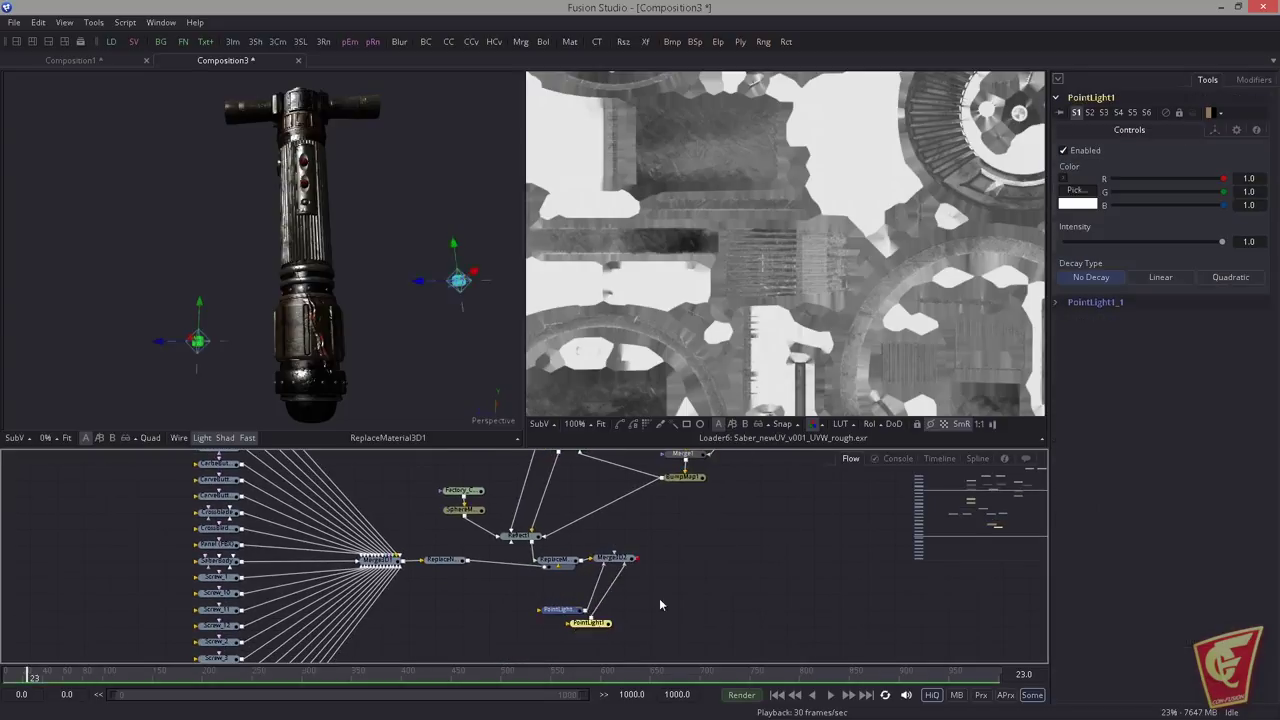
pyautogui.moveTo(558, 560); pyautogui.dragTo(639, 557)
pyautogui.moveTo(369, 327)
pyautogui.mouseDown()
pyautogui.moveTo(333, 334)
pyautogui.moveTo(356, 340)
pyautogui.mouseUp()
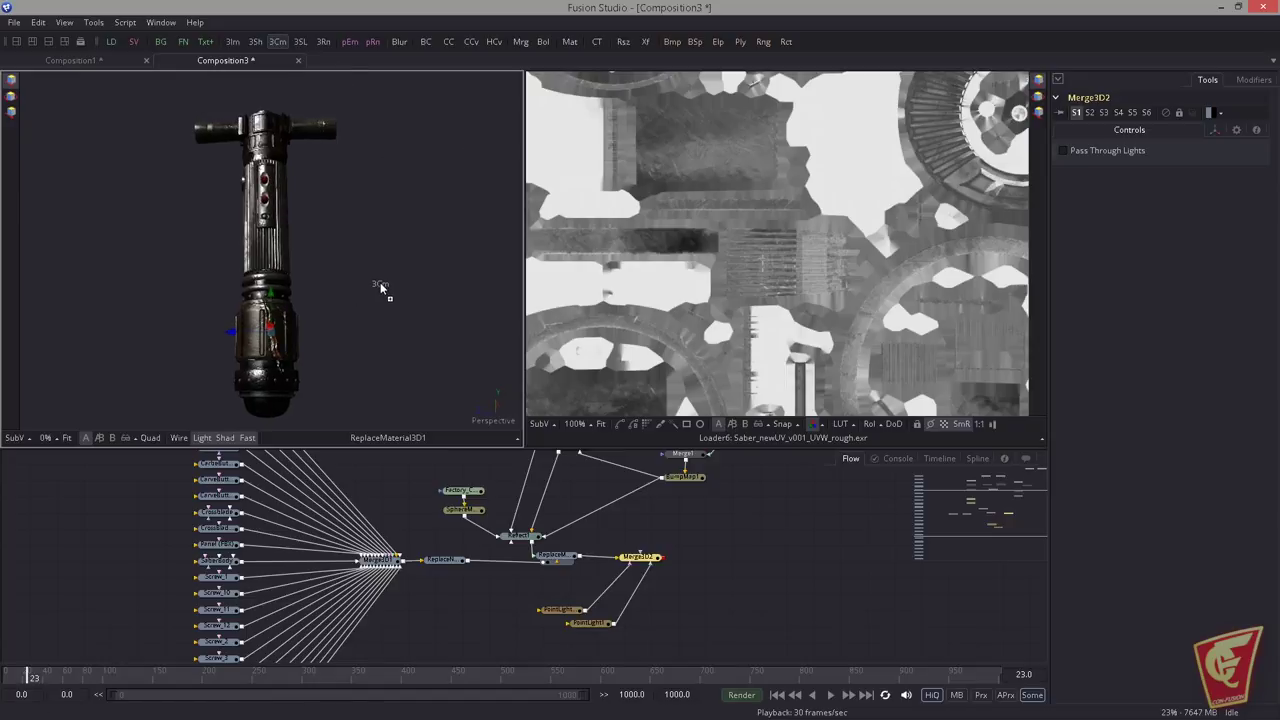
pyautogui.moveTo(362, 286); pyautogui.dragTo(456, 354)
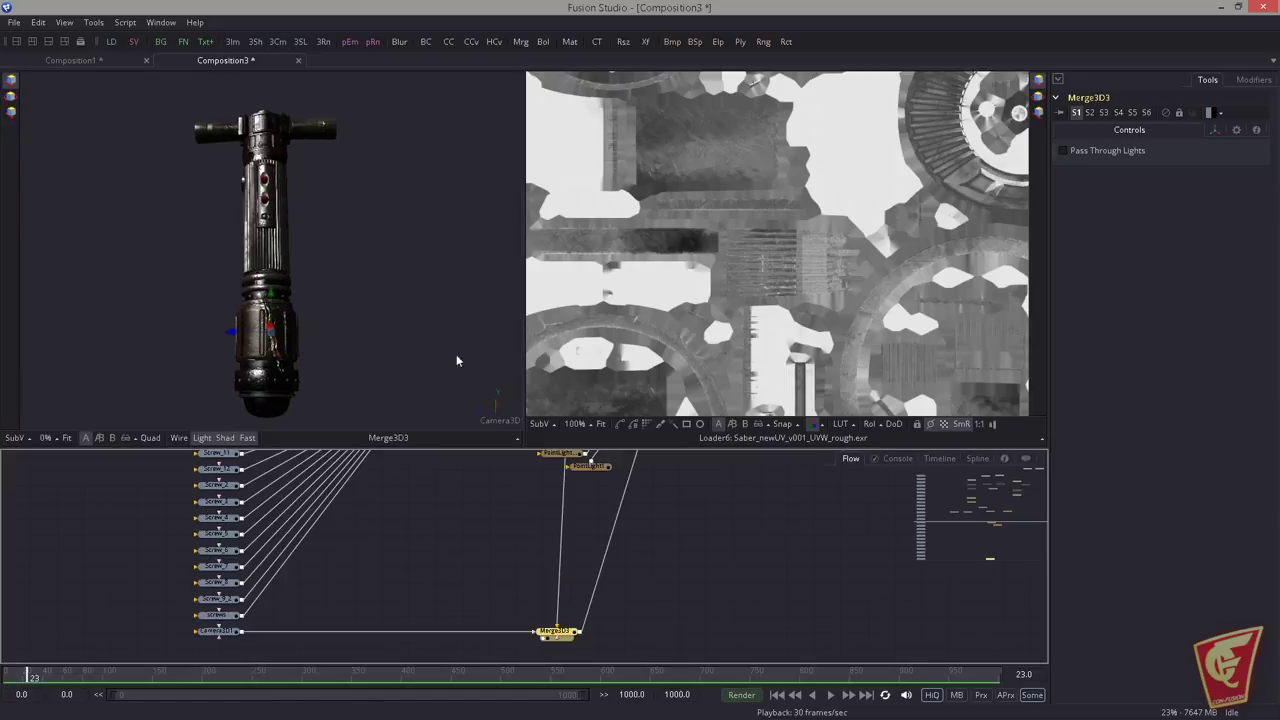
# Step: Bring the camera and its new merge node up beside the point lights and connect that merge after the Replace Material node
pyautogui.moveTo(610, 583); pyautogui.dragTo(597, 626)
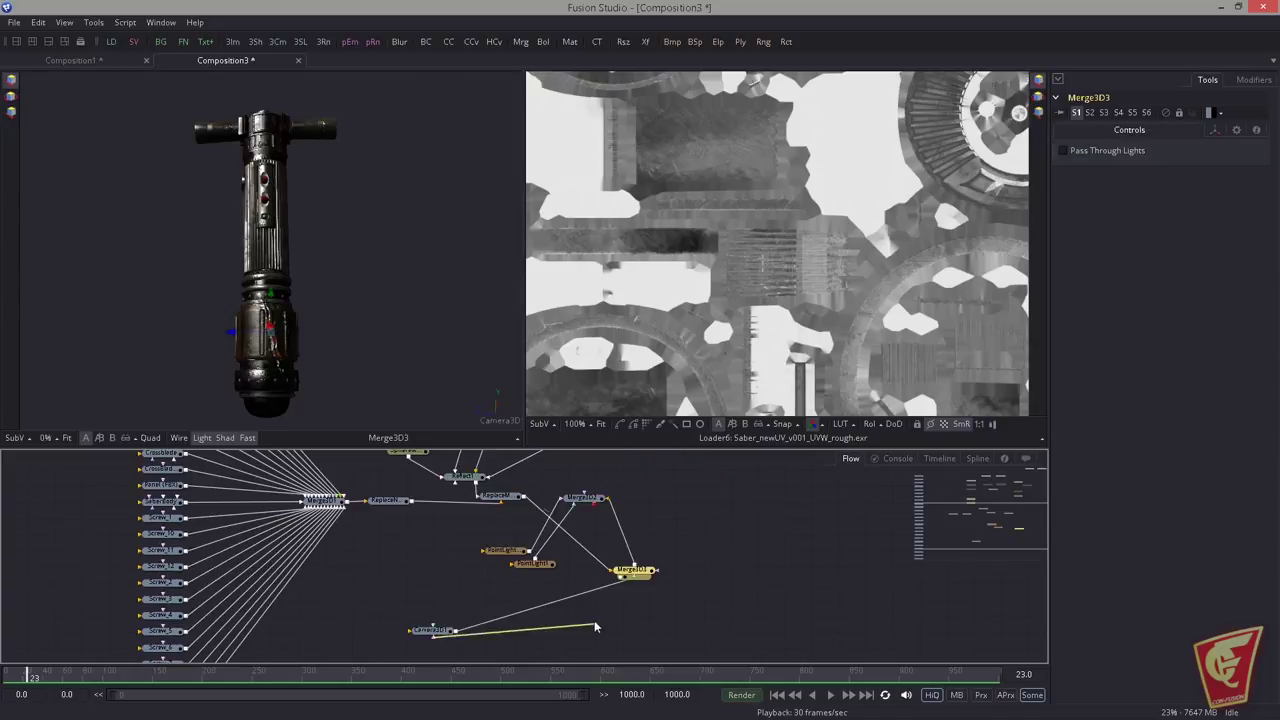
pyautogui.moveTo(431, 629); pyautogui.dragTo(567, 624)
pyautogui.moveTo(631, 569); pyautogui.dragTo(668, 505)
pyautogui.moveTo(583, 497); pyautogui.dragTo(746, 537)
pyautogui.moveTo(671, 504); pyautogui.dragTo(594, 499)
pyautogui.moveTo(562, 628); pyautogui.dragTo(634, 620)
pyautogui.click(594, 499)
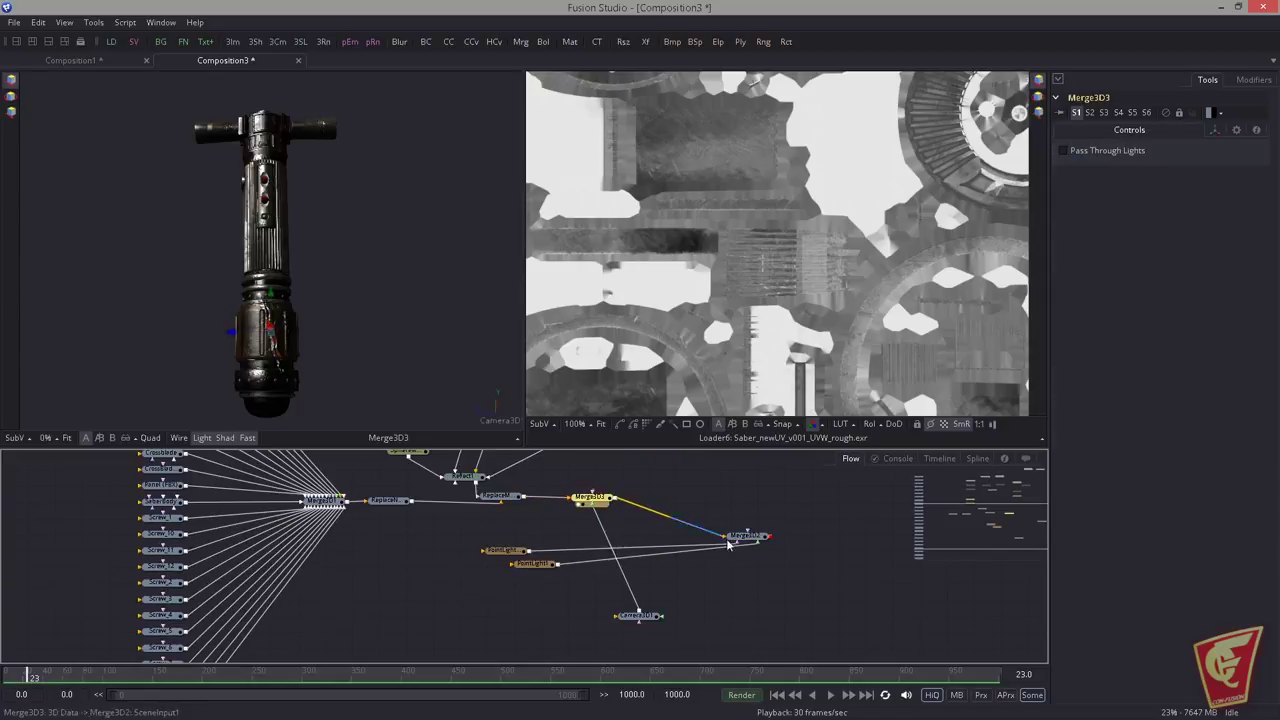
pyautogui.moveTo(746, 538); pyautogui.dragTo(568, 530)
pyautogui.moveTo(636, 620); pyautogui.dragTo(631, 590)
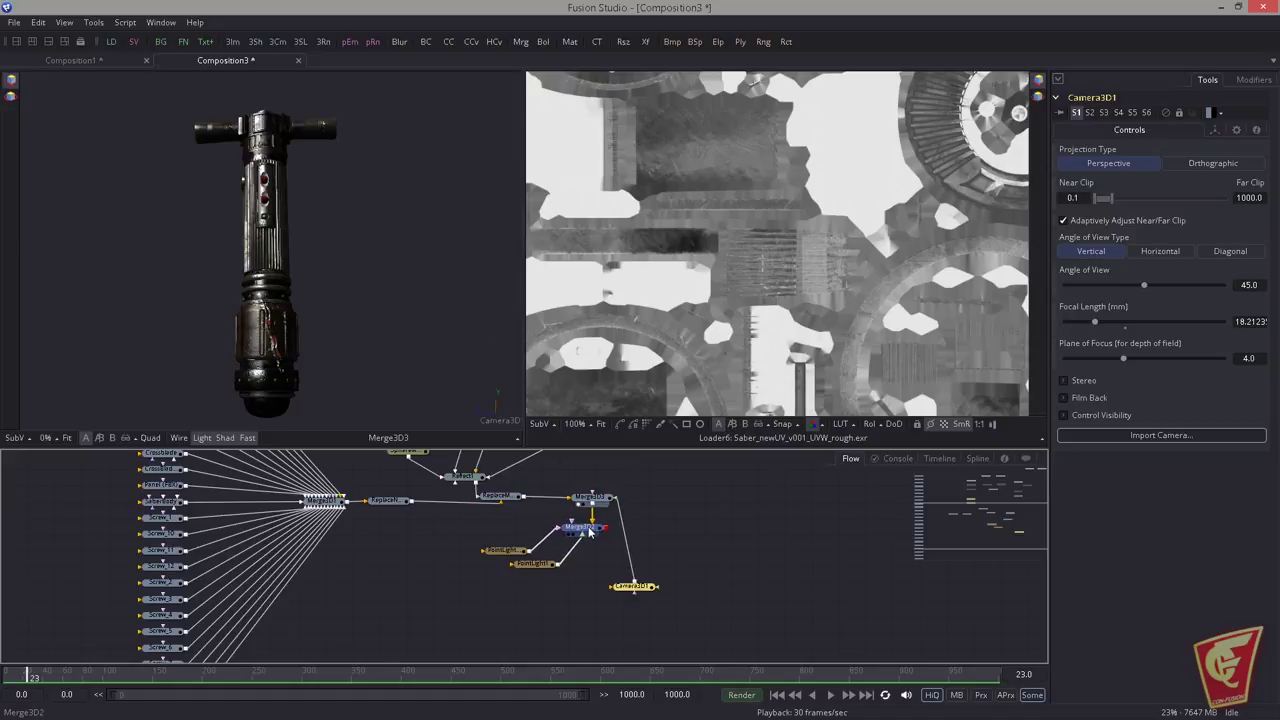
# Step: Rewire the chain so the material and both point lights feed Merge3D2, which feeds the camera's Merge3D3
pyautogui.click(589, 533)
pyautogui.moveTo(536, 565); pyautogui.dragTo(513, 551)
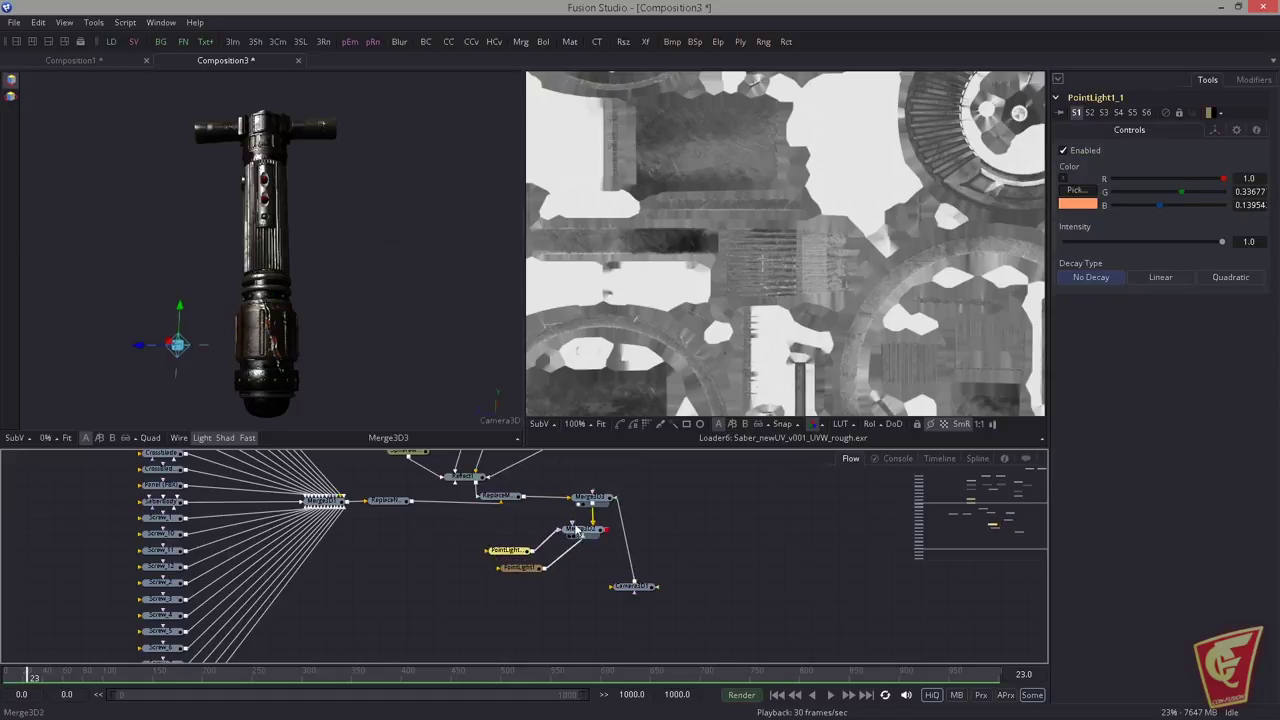
pyautogui.moveTo(591, 498); pyautogui.dragTo(648, 497)
pyautogui.moveTo(587, 537); pyautogui.dragTo(592, 504)
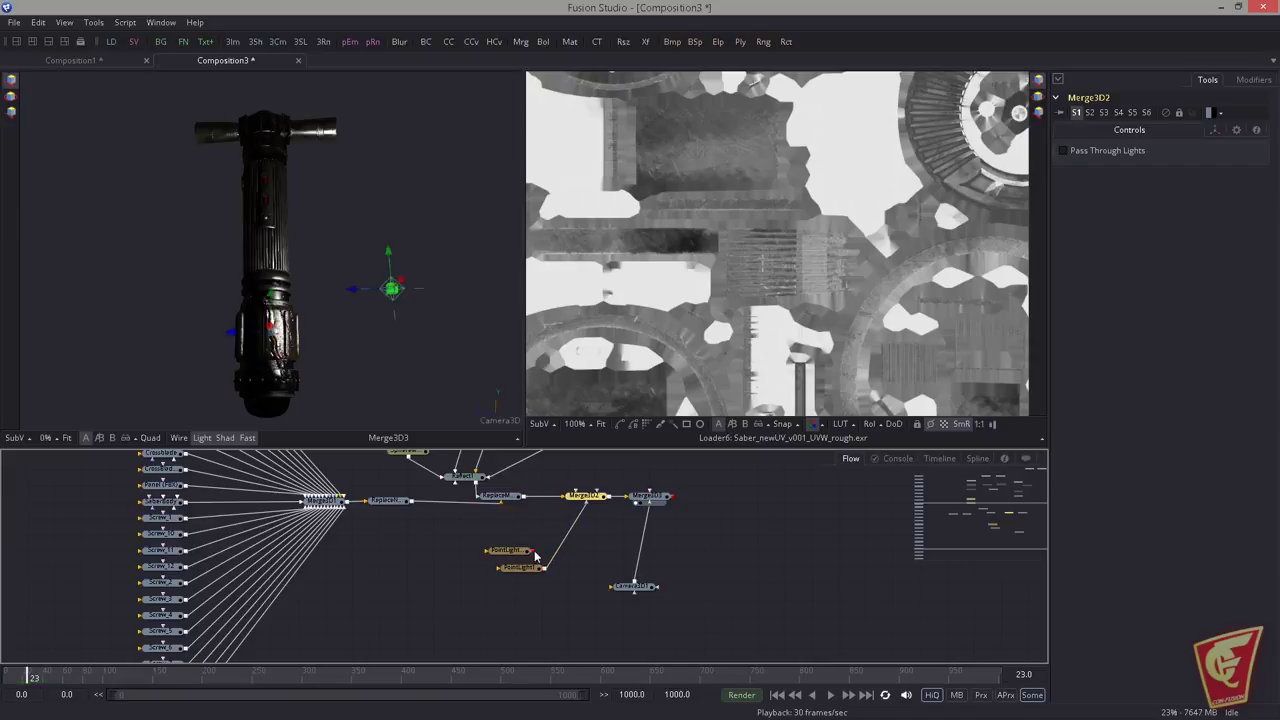
pyautogui.click(700, 497)
pyautogui.moveTo(700, 497); pyautogui.dragTo(664, 505)
pyautogui.click(599, 508)
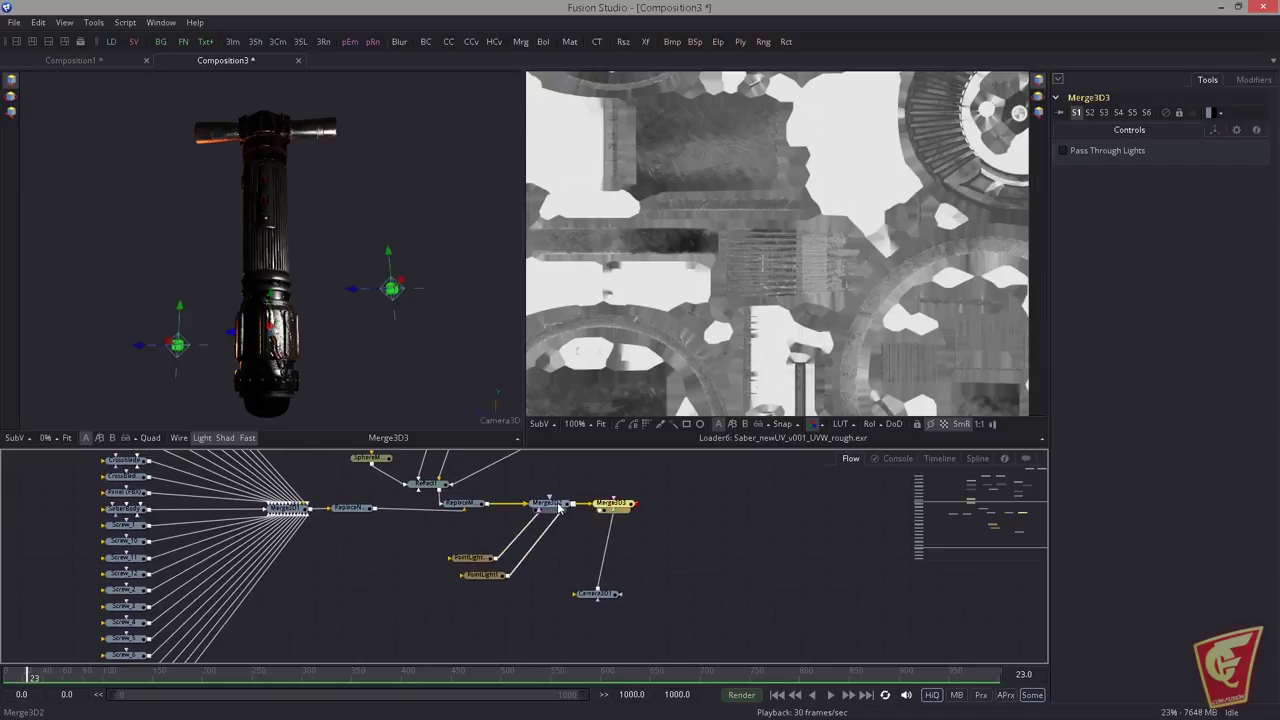
pyautogui.moveTo(599, 595); pyautogui.dragTo(611, 590)
# Step: Add a Renderer3D node after Merge3D3 and set its renderer type to OpenGL Renderer
pyautogui.click(625, 505)
pyautogui.hotkey('ctrl', 'space')
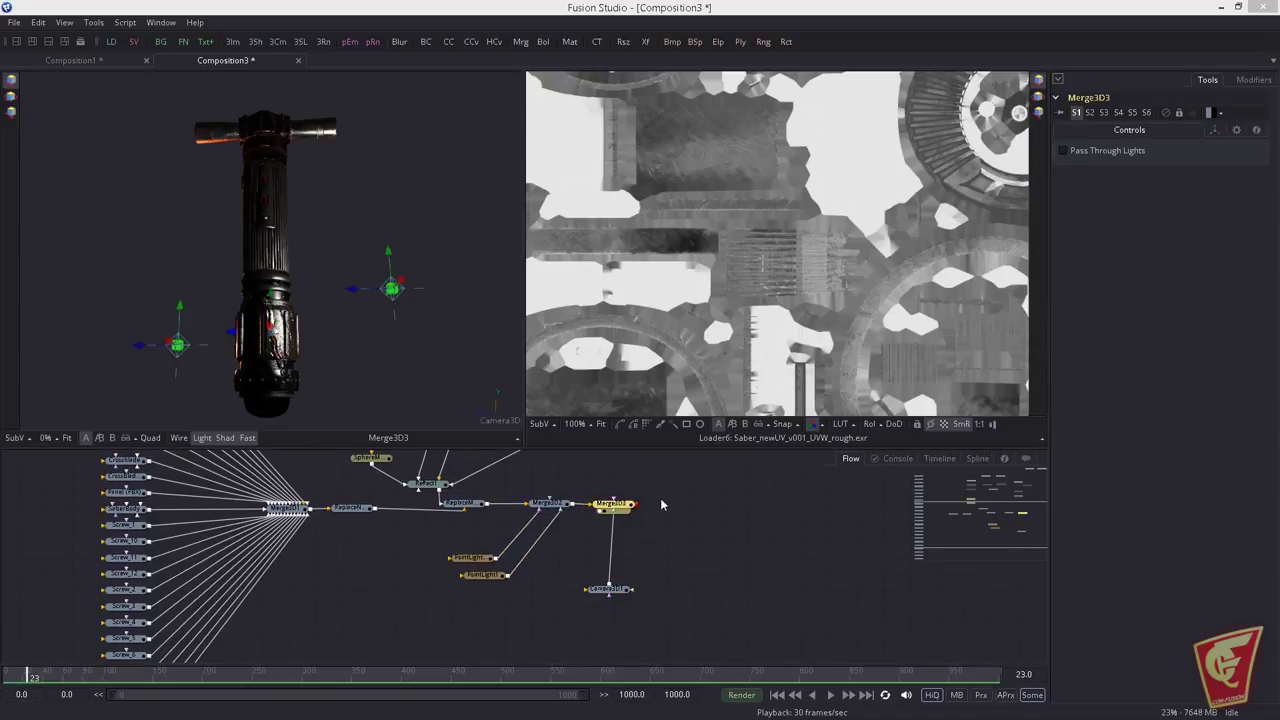
pyautogui.write('3rn')
pyautogui.press('Return')
pyautogui.moveTo(687, 511); pyautogui.dragTo(731, 510)
pyautogui.click(1158, 284)
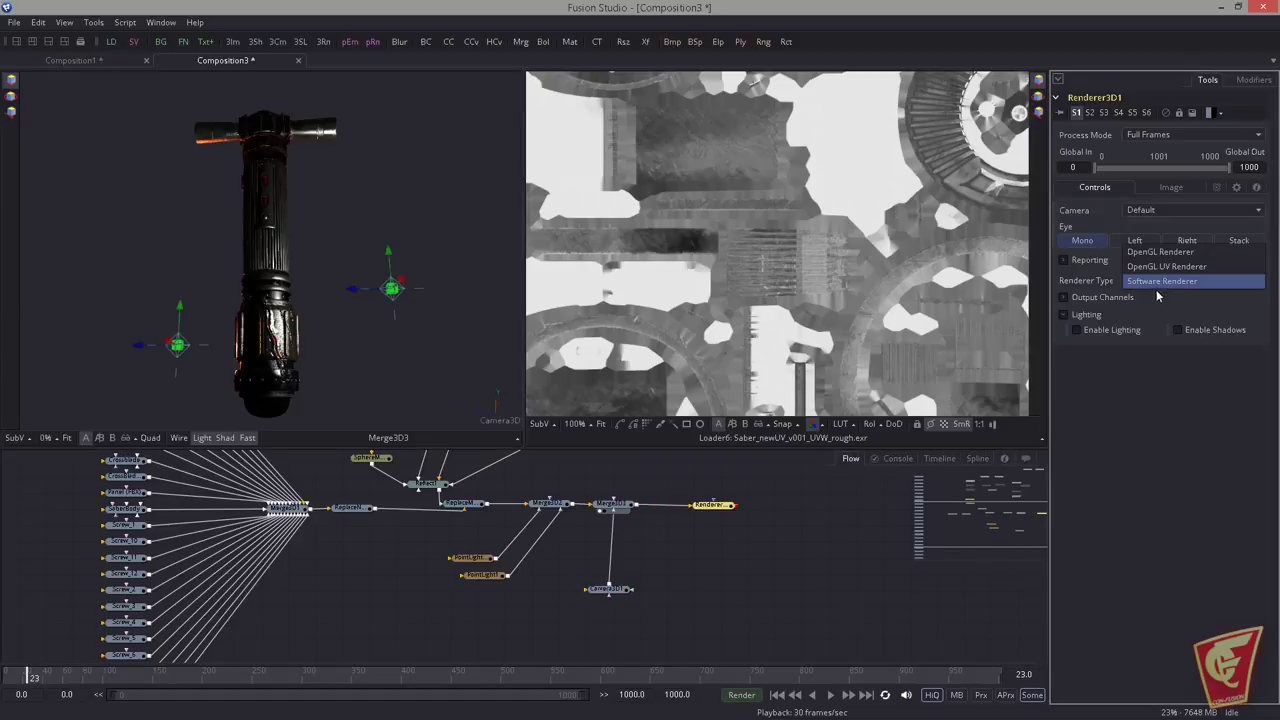
pyautogui.click(1158, 266)
# Step: Set the renderer's supersampling rate to 5 with the Bi-Linear (triangle) filter, and enable lighting and shadows
pyautogui.click(1066, 298)
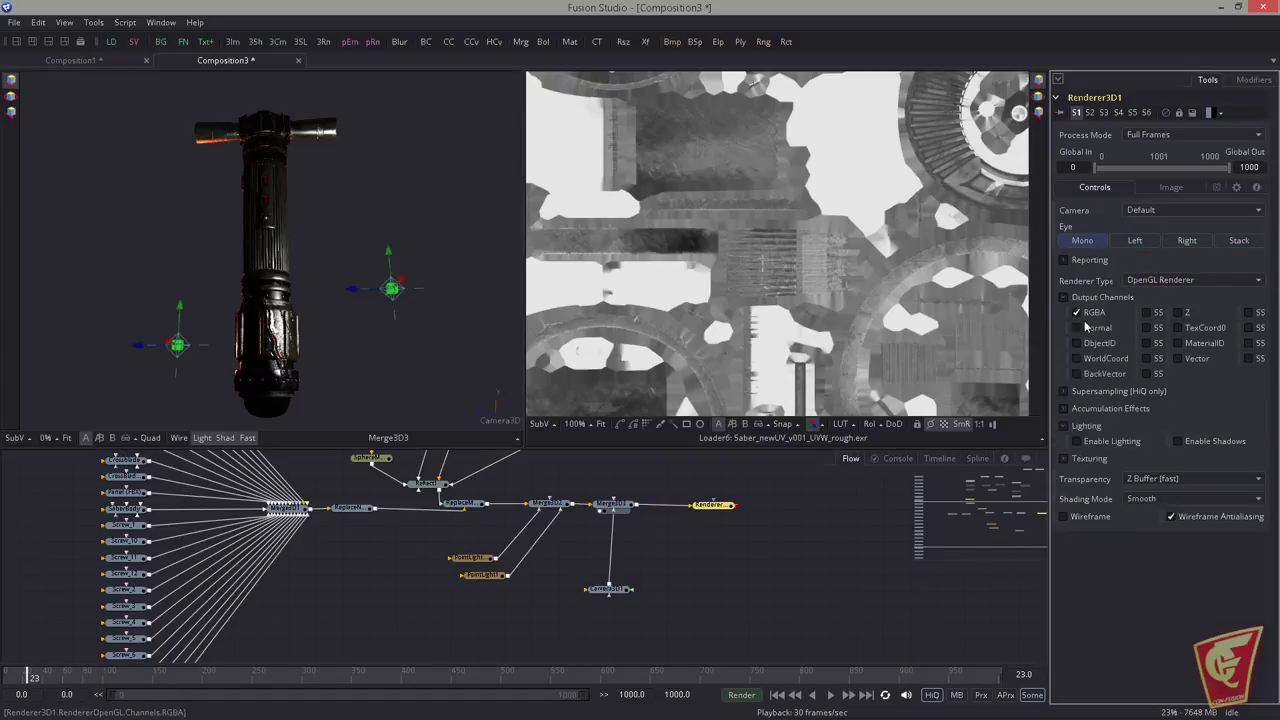
pyautogui.click(1066, 297)
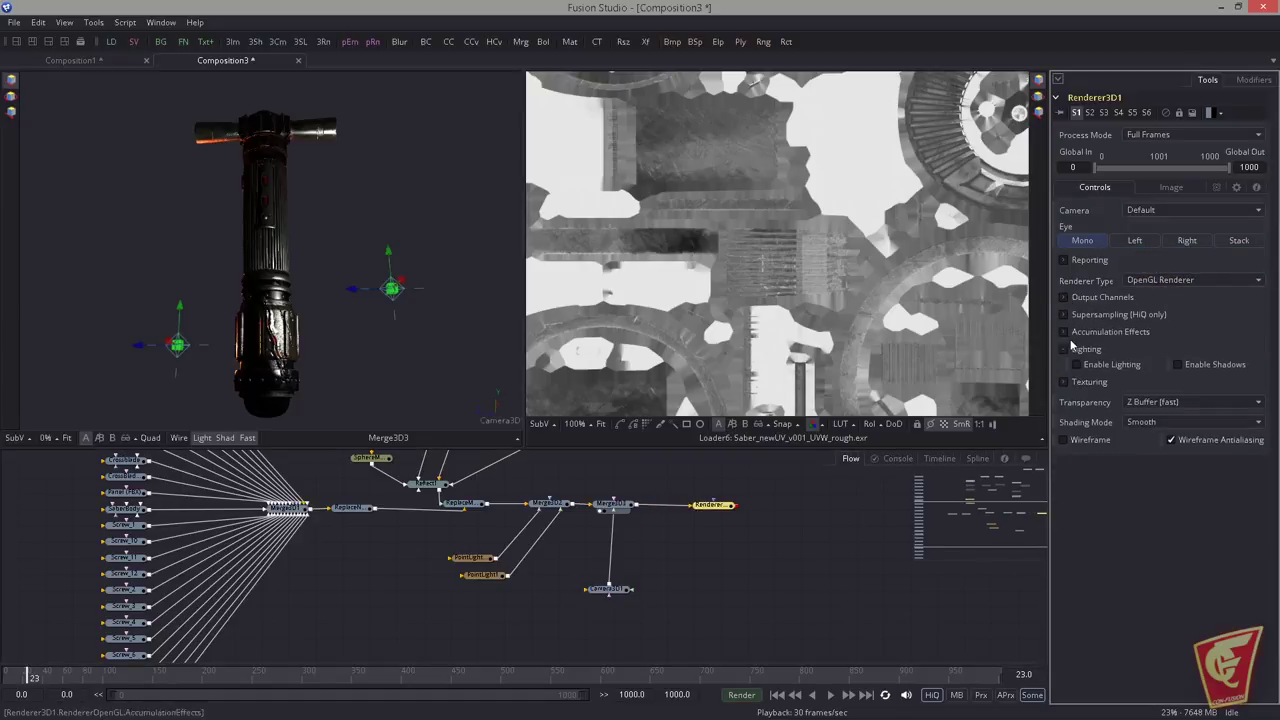
pyautogui.click(1100, 314)
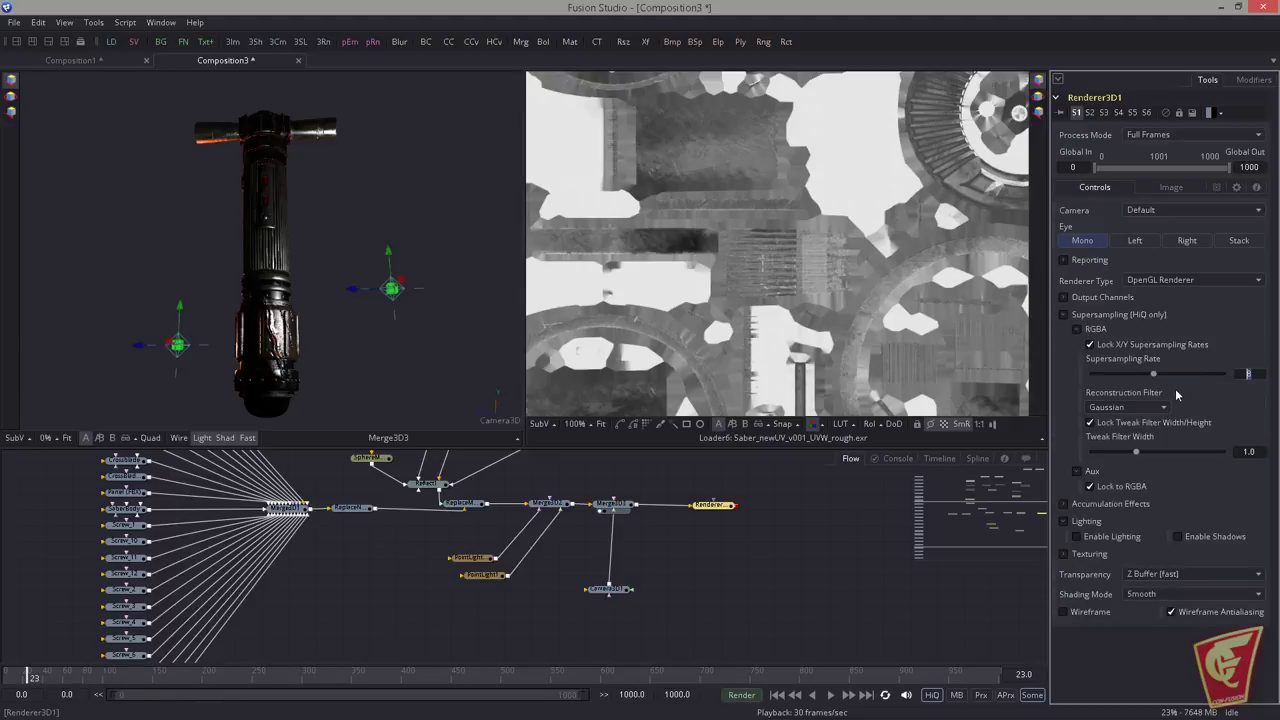
pyautogui.click(1101, 409)
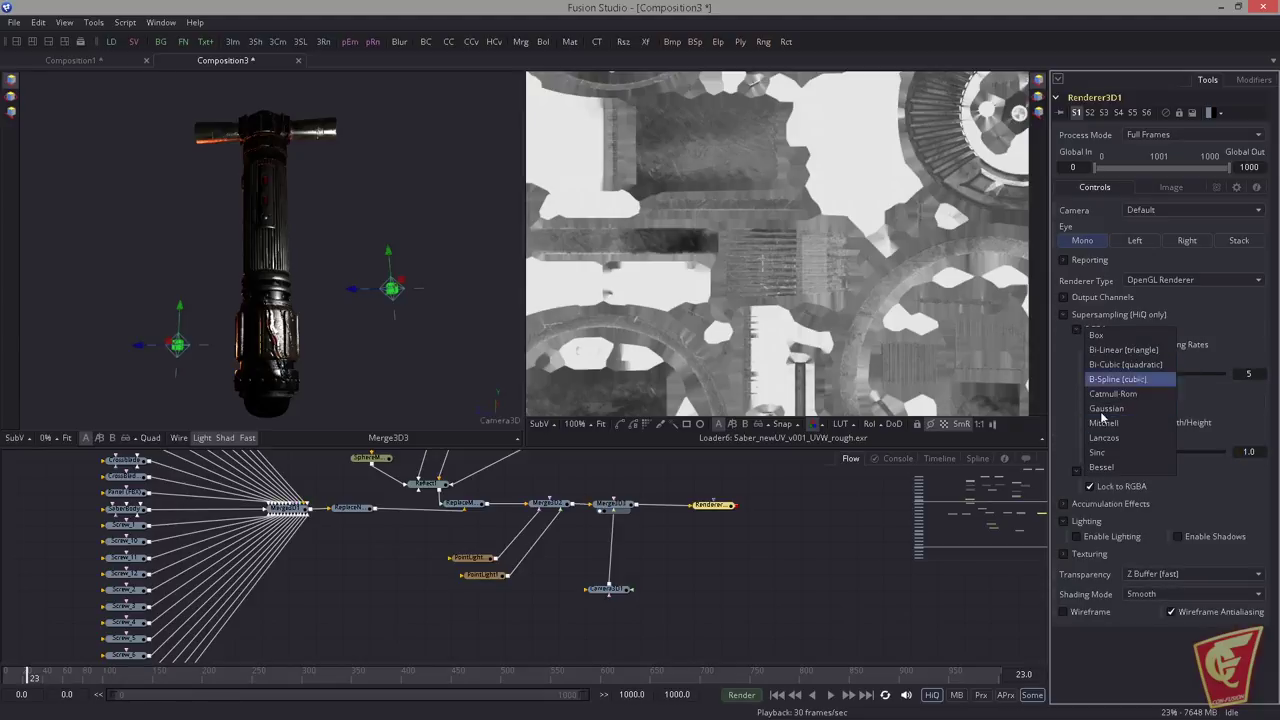
pyautogui.click(1120, 349)
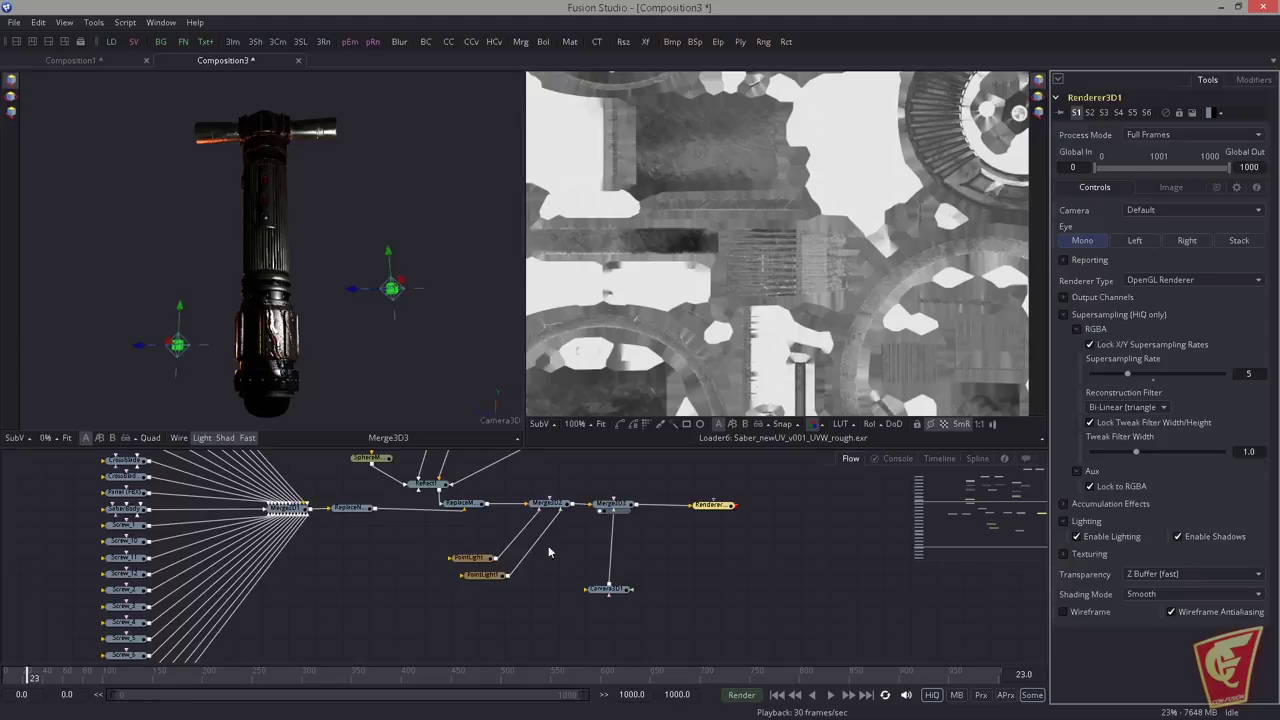
# Step: Tidy the positions of the point light, Merge3D3, camera and renderer nodes in the flow
pyautogui.click(478, 557)
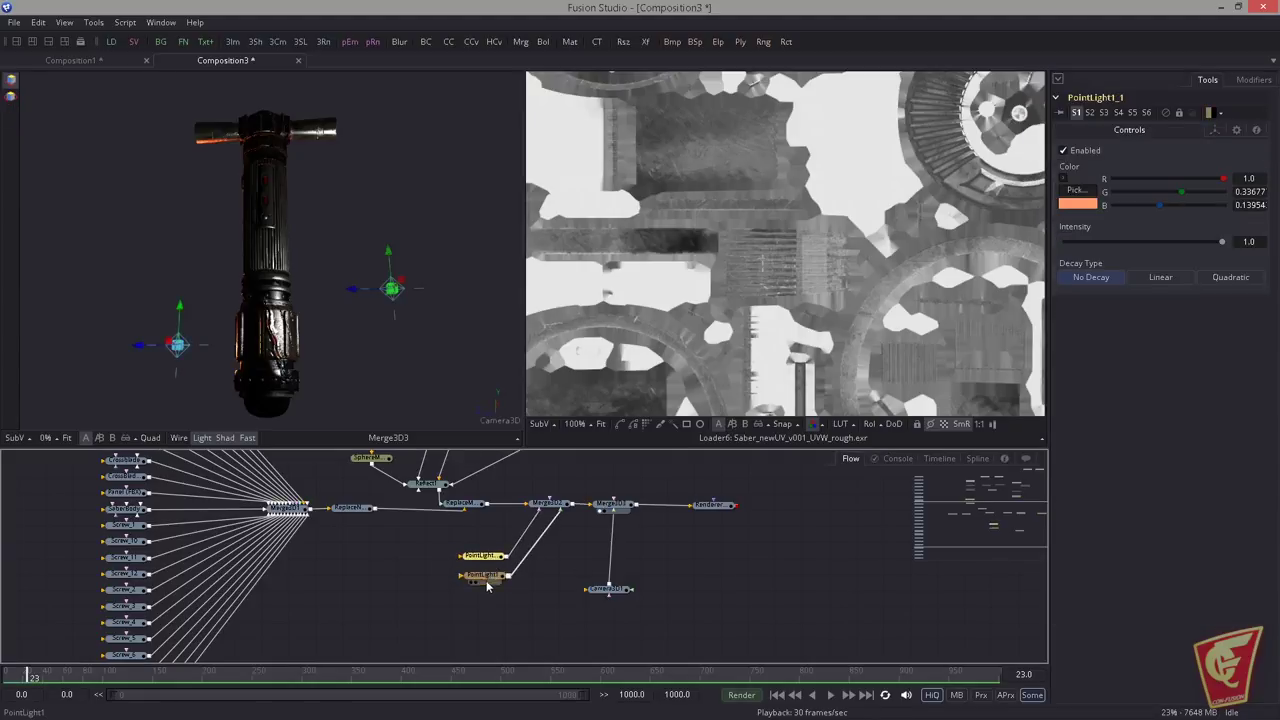
pyautogui.moveTo(487, 579); pyautogui.dragTo(487, 591)
pyautogui.moveTo(614, 506); pyautogui.dragTo(627, 506)
pyautogui.moveTo(609, 591); pyautogui.dragTo(627, 591)
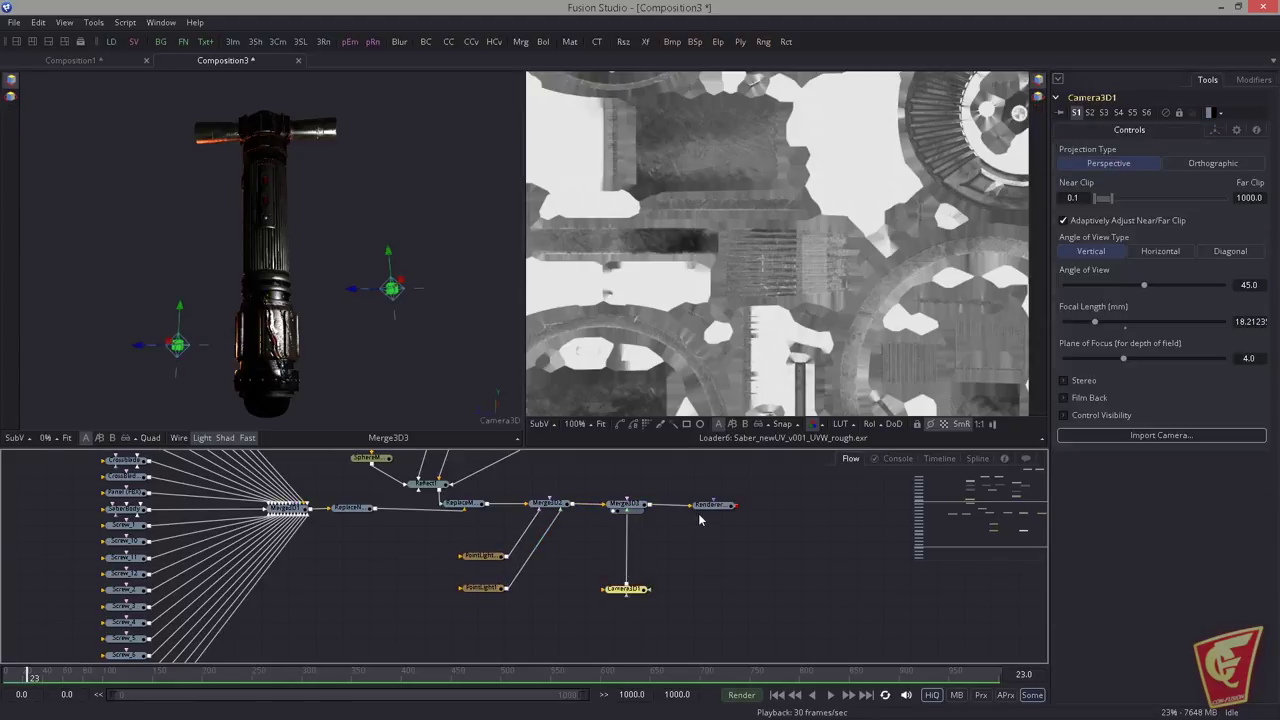
pyautogui.moveTo(712, 505); pyautogui.dragTo(732, 505)
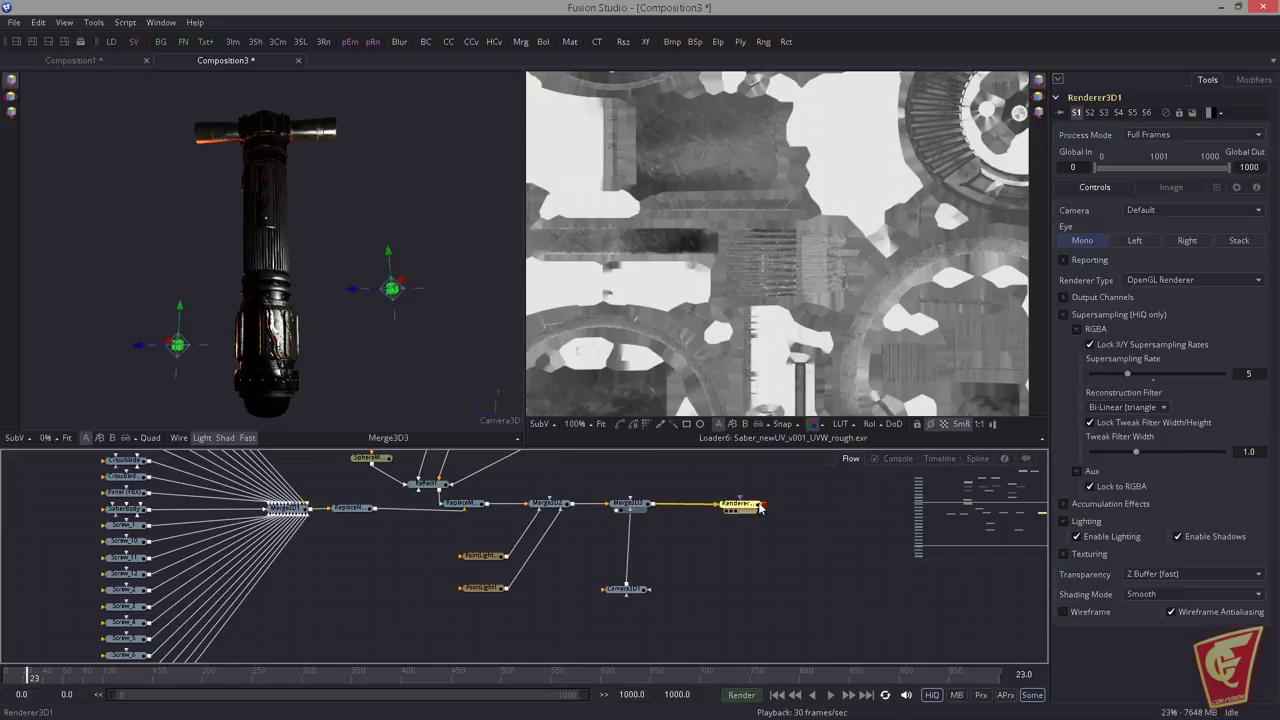
# Step: Expand the renderer's texturing options and set its output image depth to float16
pyautogui.click(1064, 554)
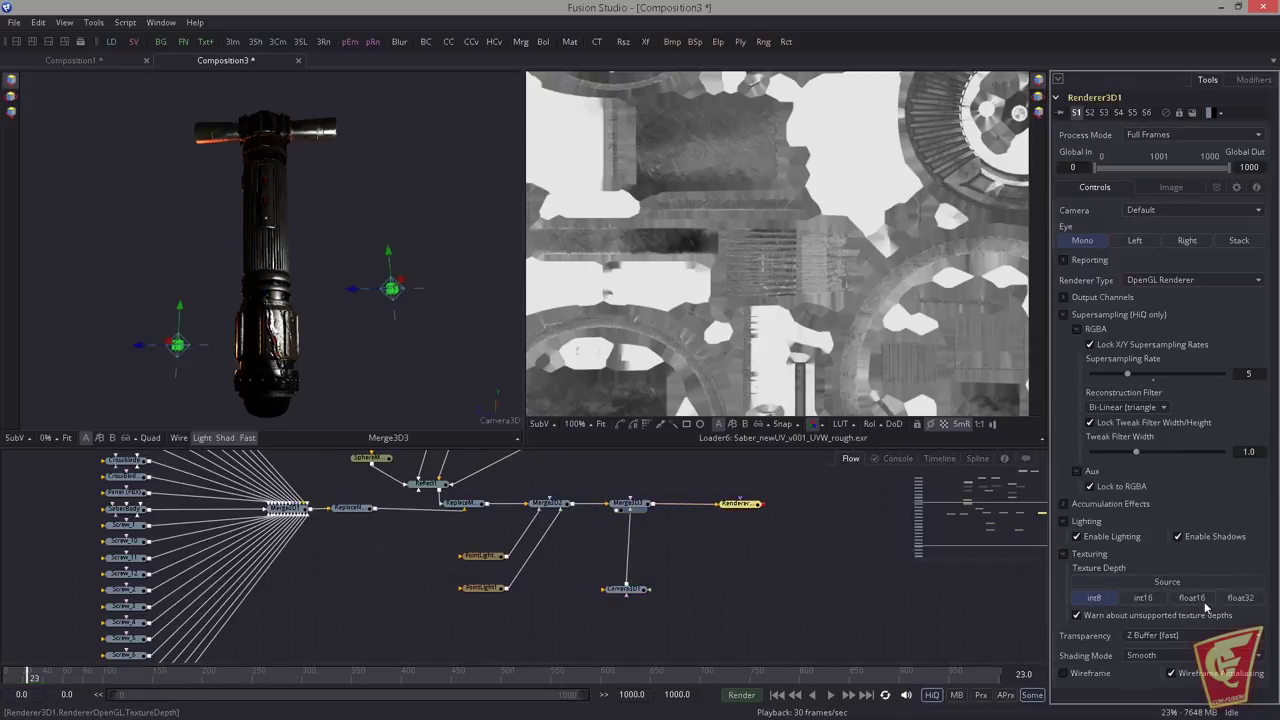
pyautogui.click(1172, 187)
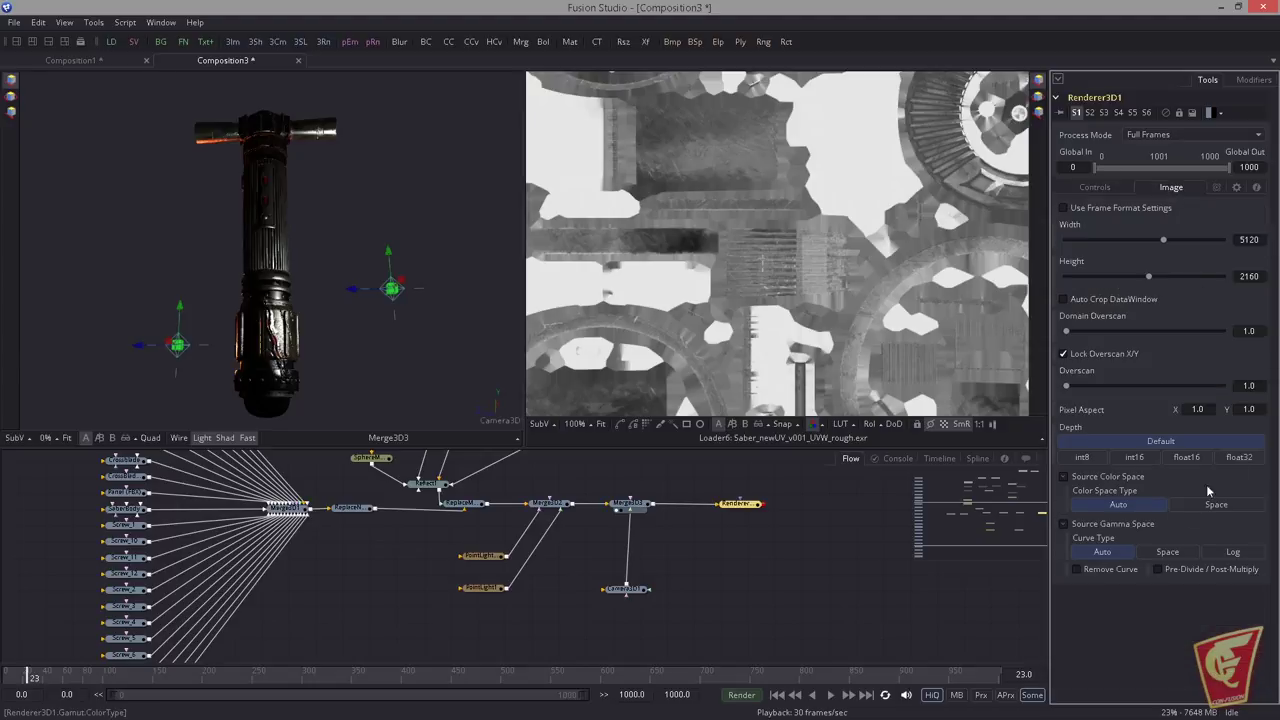
pyautogui.click(1190, 458)
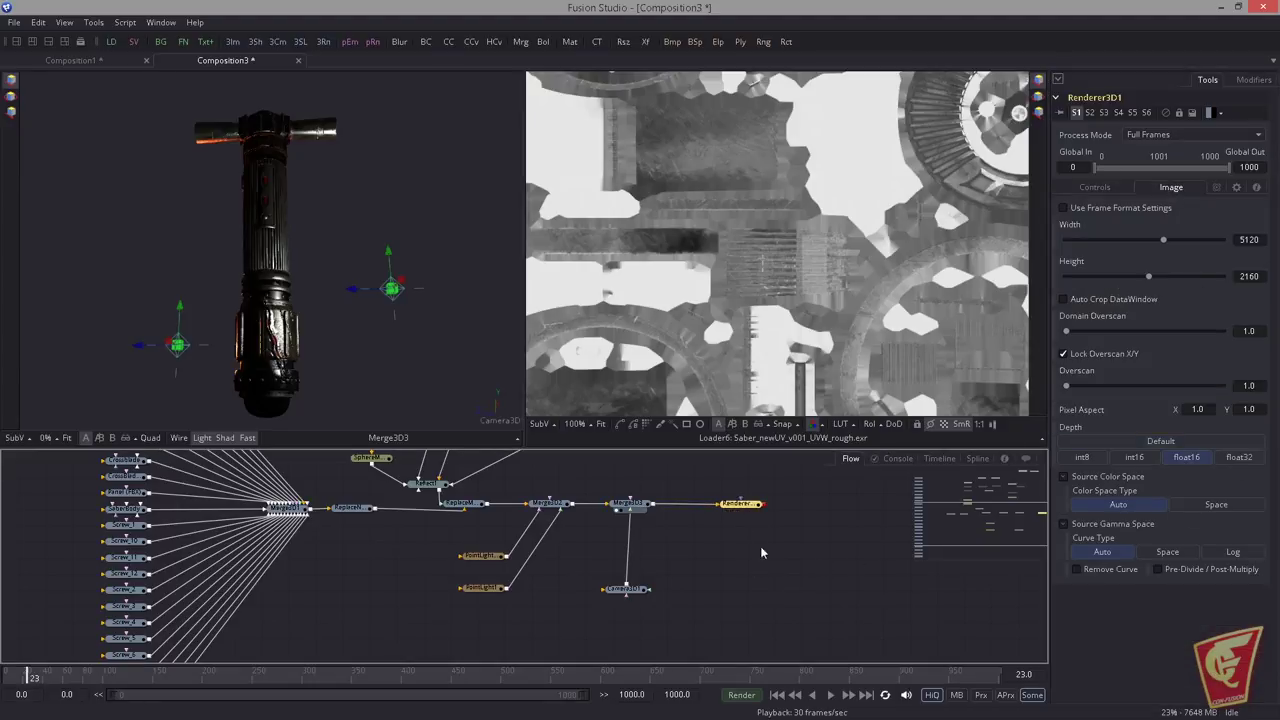
# Step: Display the renderer's output in an enlarged first viewer and inspect the rendered saber up close
pyautogui.moveTo(761, 548); pyautogui.dragTo(732, 551)
pyautogui.press('1')
pyautogui.scroll(-5, 281, 284)
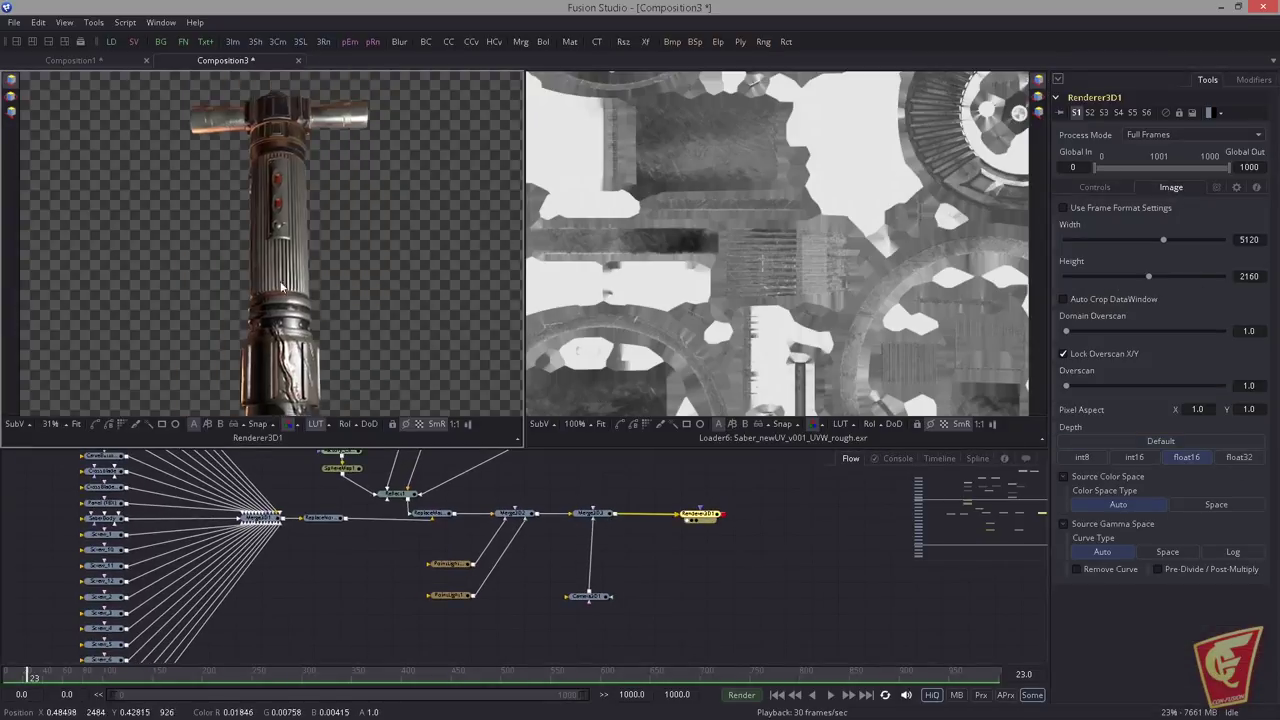
pyautogui.scroll(-1, 281, 285)
pyautogui.moveTo(281, 285); pyautogui.dragTo(314, 244)
pyautogui.moveTo(525, 300); pyautogui.dragTo(708, 300)
pyautogui.moveTo(482, 448); pyautogui.dragTo(478, 527)
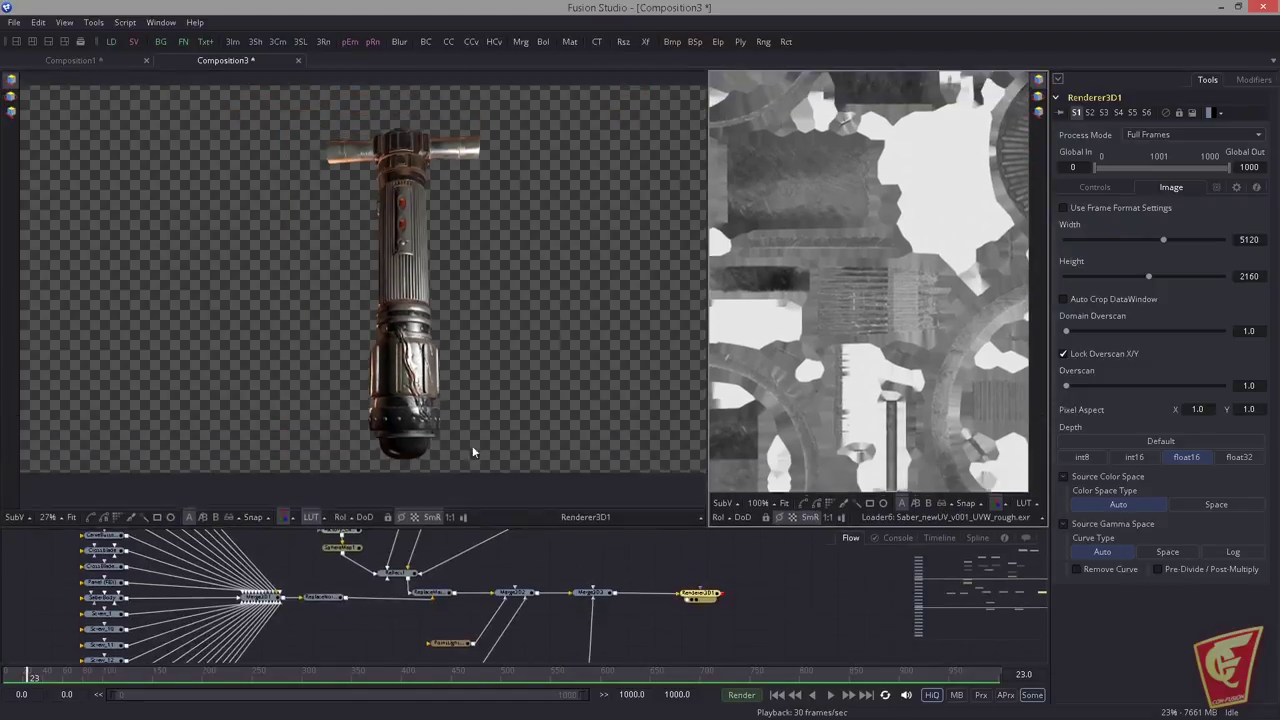
pyautogui.scroll(5, 473, 452)
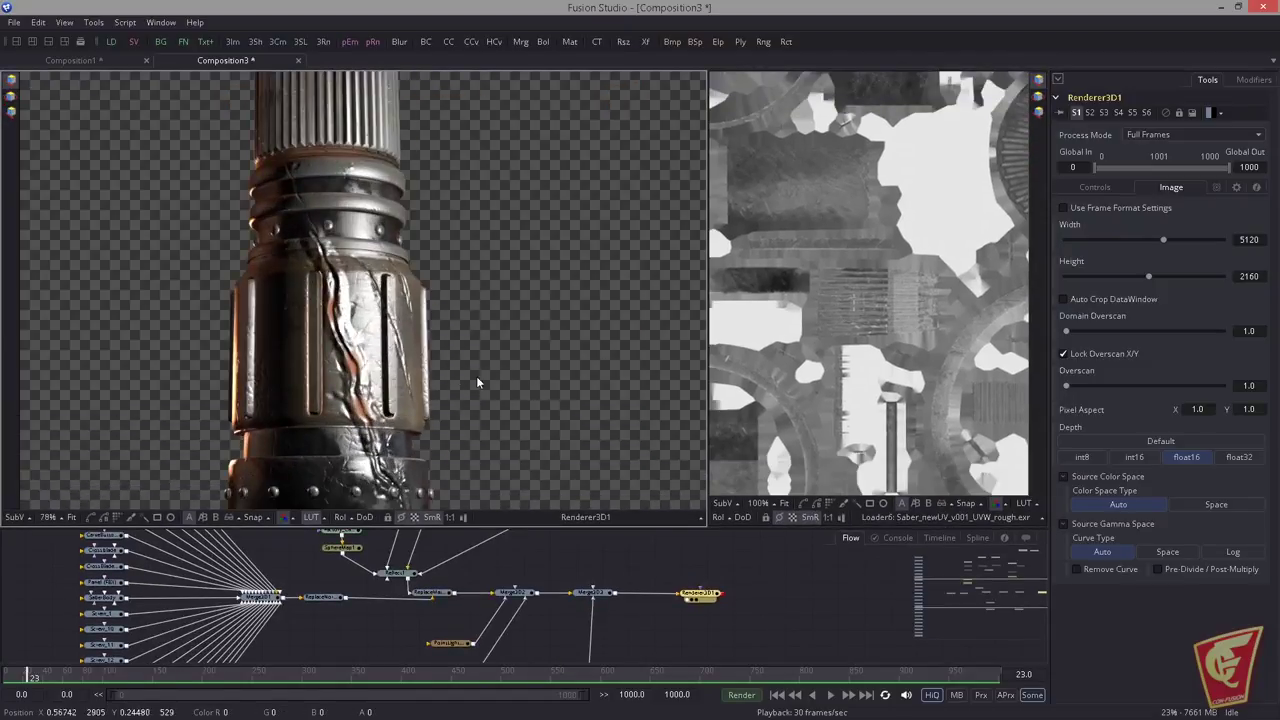
pyautogui.moveTo(391, 387); pyautogui.dragTo(495, 333)
pyautogui.scroll(-5, 455, 360)
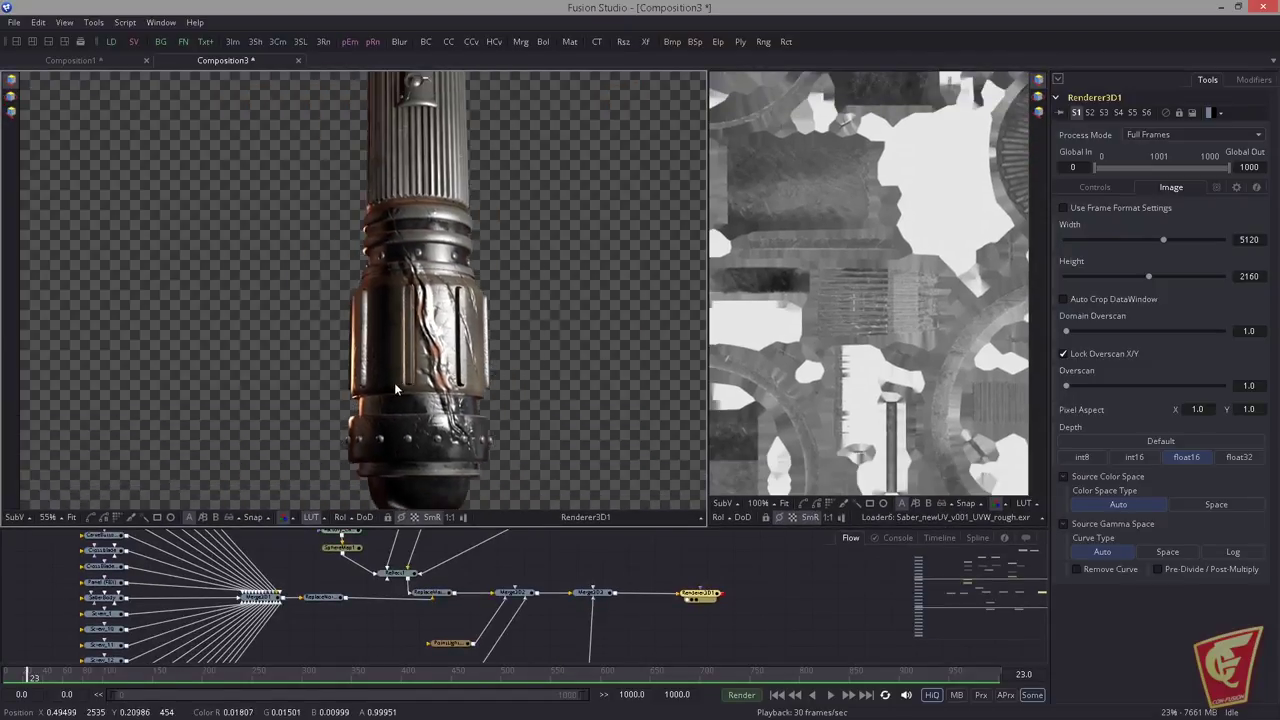
pyautogui.scroll(1, 421, 549)
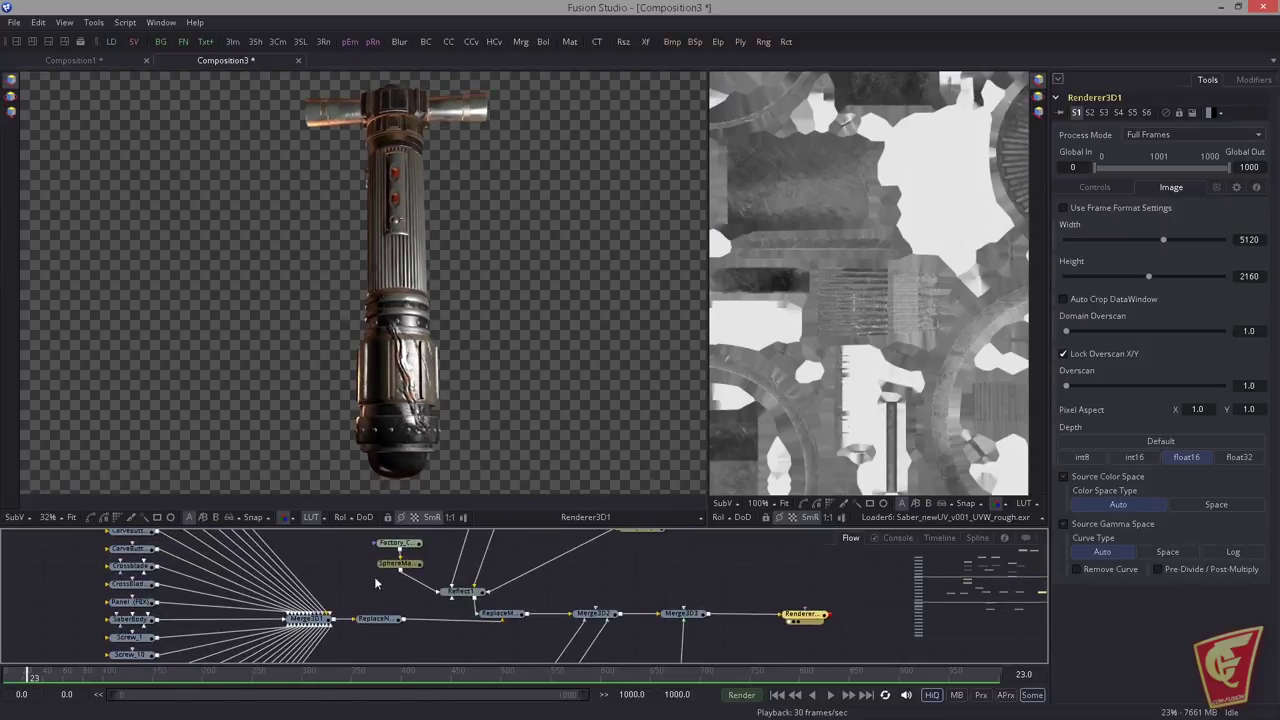
# Step: Lower the BrightnessContrast1 gain to about 0.204 and turn off the checker underlay in the render viewer
pyautogui.scroll(3, 375, 583)
pyautogui.click(410, 592)
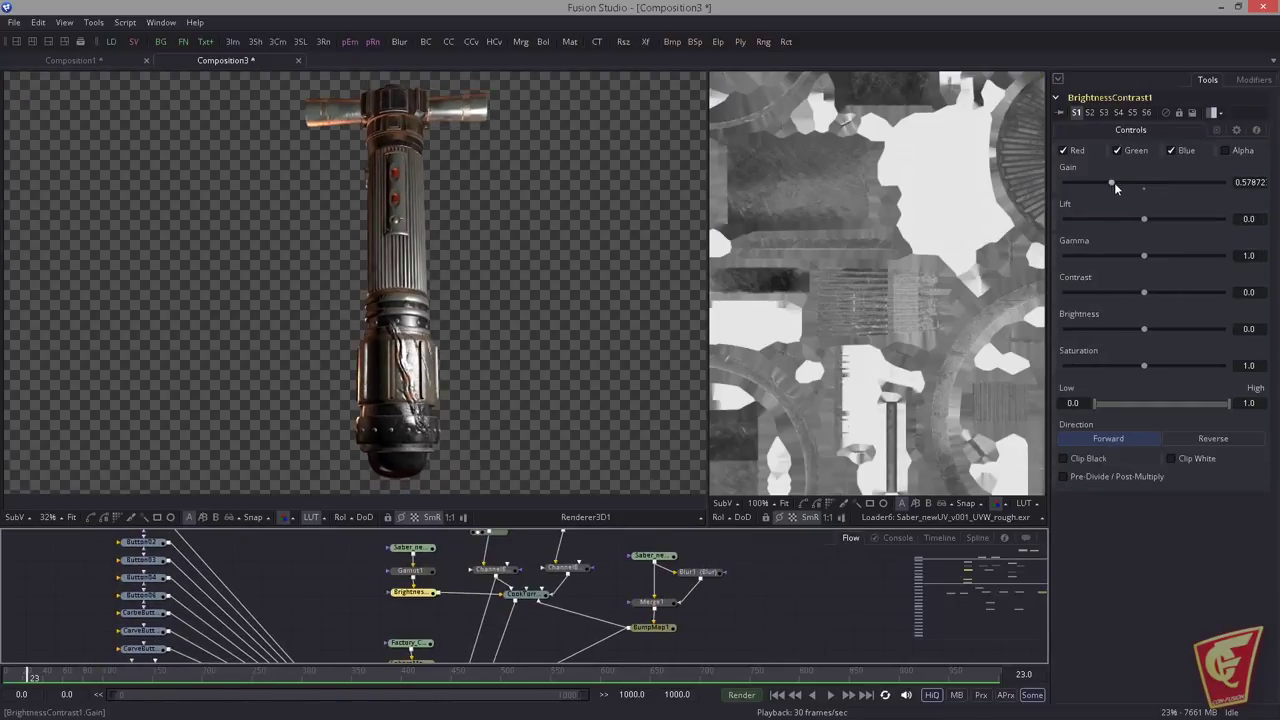
pyautogui.moveTo(1116, 187); pyautogui.dragTo(1083, 186)
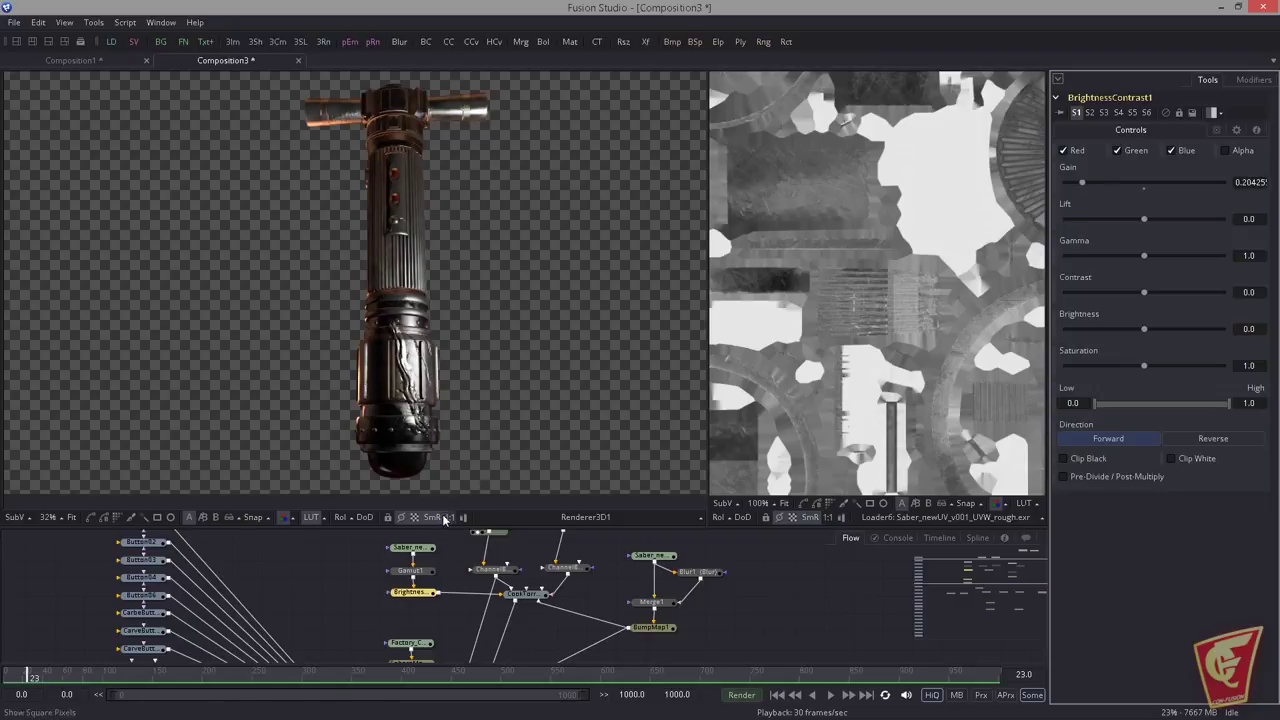
pyautogui.click(414, 517)
# Step: Display Merge3D2 in the second viewer and widen that viewer
pyautogui.scroll(-5, 549, 591)
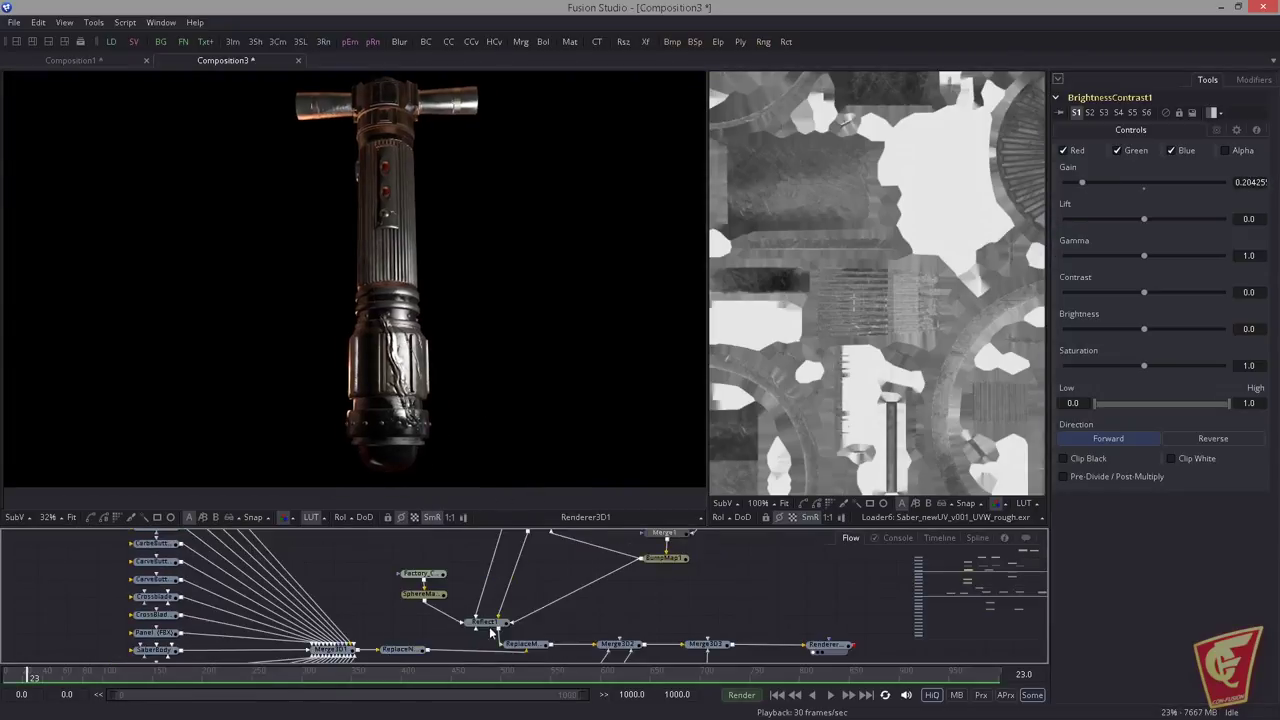
pyautogui.moveTo(637, 605); pyautogui.dragTo(920, 311)
pyautogui.moveTo(708, 331); pyautogui.dragTo(570, 331)
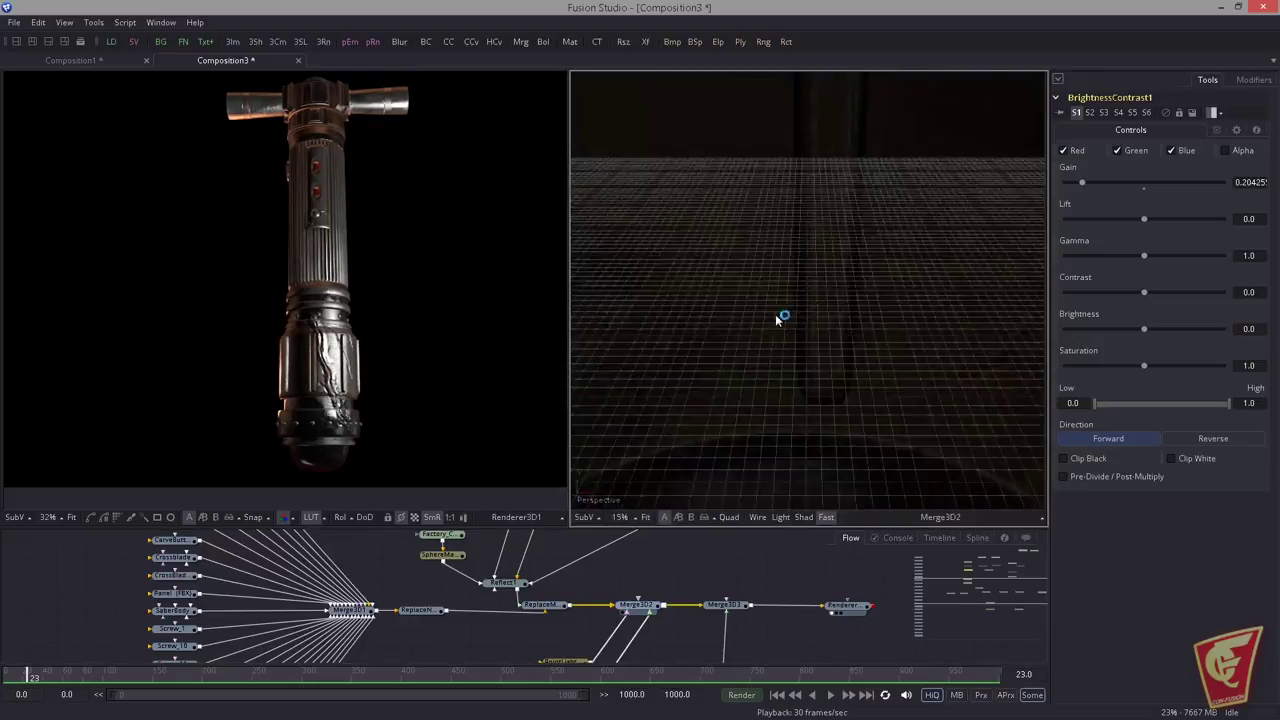
pyautogui.moveTo(780, 320); pyautogui.dragTo(420, 301)
# Step: Reposition the point lights around the saber in the second viewer to change how they strike the render
pyautogui.moveTo(575, 652); pyautogui.dragTo(623, 561)
pyautogui.click(567, 618)
pyautogui.click(597, 619)
pyautogui.moveTo(928, 289); pyautogui.dragTo(970, 331)
pyautogui.moveTo(852, 366); pyautogui.dragTo(872, 442)
pyautogui.moveTo(926, 392); pyautogui.dragTo(868, 356)
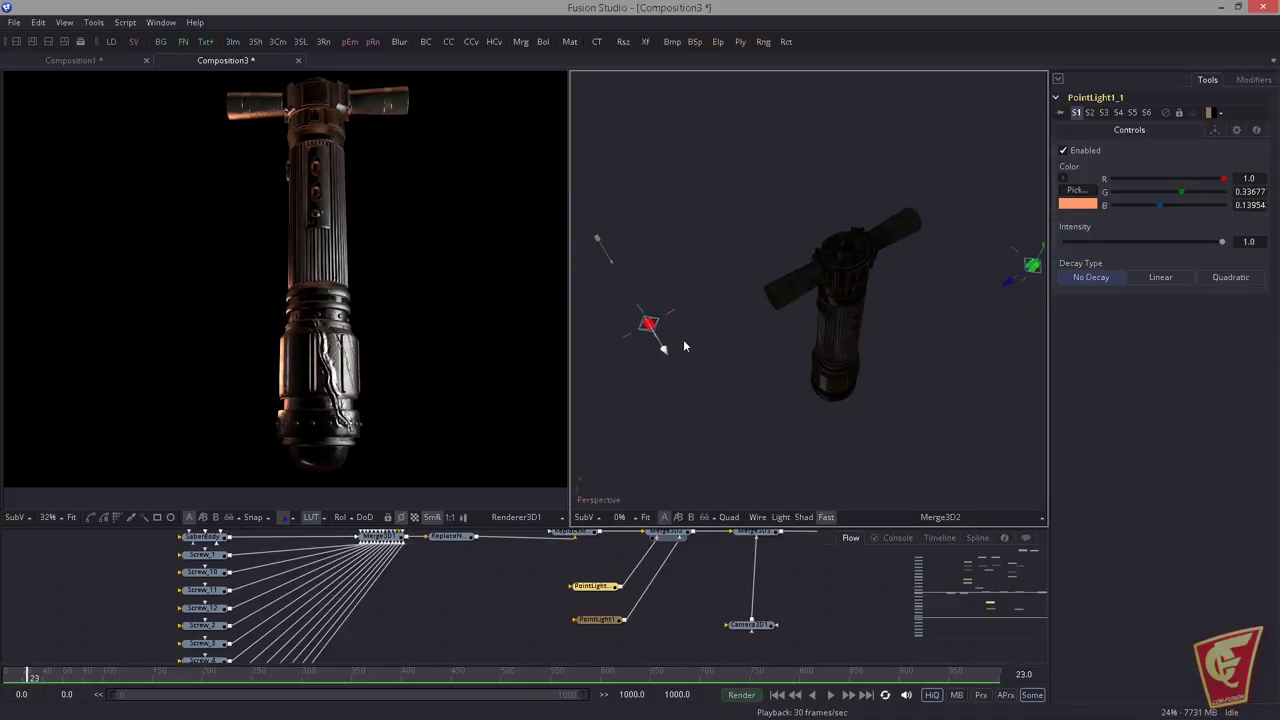
pyautogui.moveTo(683, 339); pyautogui.dragTo(664, 169)
pyautogui.scroll(-2, 474, 586)
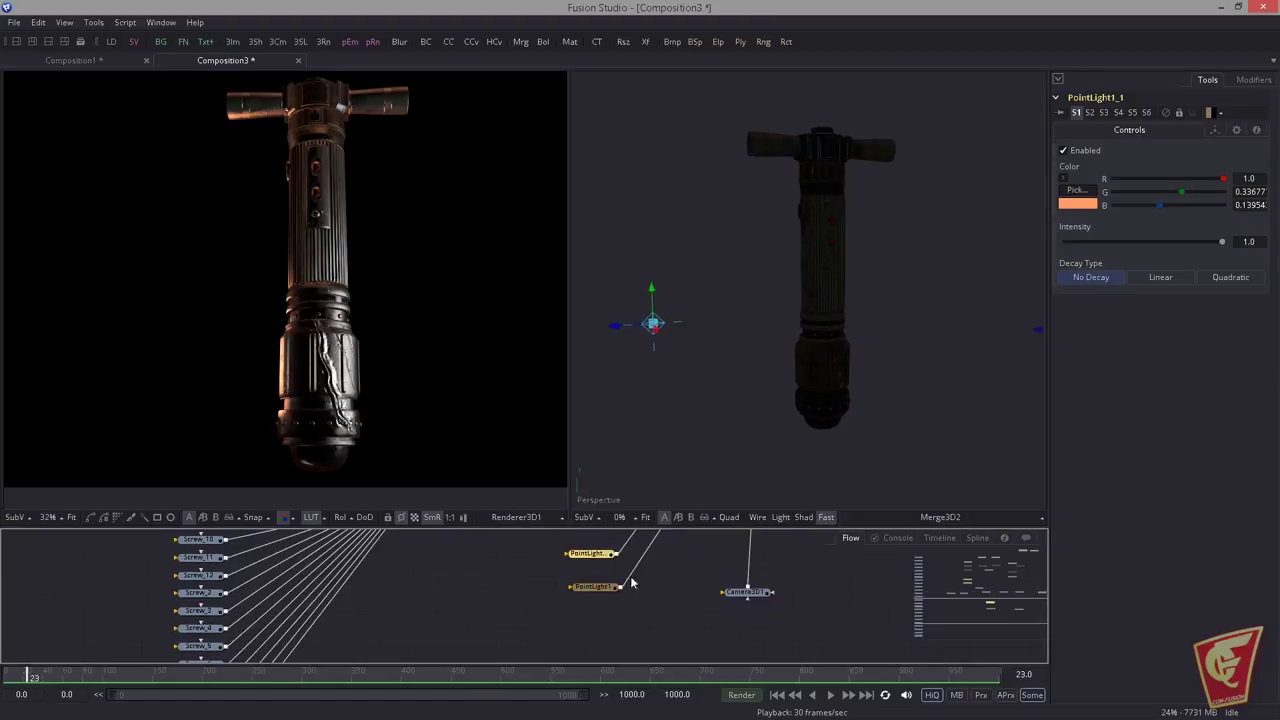
# Step: Raise Reflect1's face-on strength to about 0.26 and its glancing strength to about 0.926
pyautogui.moveTo(632, 582); pyautogui.dragTo(634, 640)
pyautogui.scroll(2, 608, 580)
pyautogui.moveTo(608, 580); pyautogui.dragTo(616, 602)
pyautogui.click(606, 628)
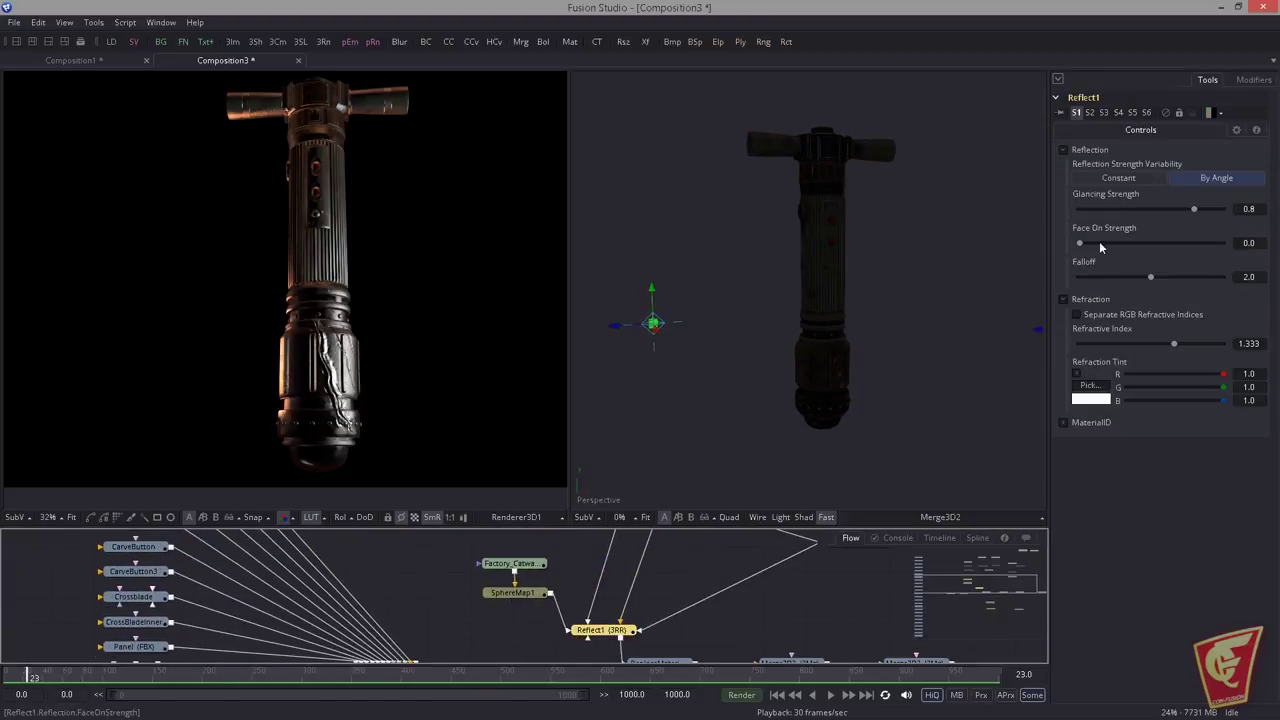
pyautogui.moveTo(1081, 243); pyautogui.dragTo(1116, 243)
pyautogui.moveTo(1194, 209); pyautogui.dragTo(1212, 210)
# Step: Display ReplaceMaterial3D1 in the second viewer with lighting turned on
pyautogui.moveTo(586, 606); pyautogui.dragTo(738, 346)
pyautogui.moveTo(724, 648); pyautogui.dragTo(800, 331)
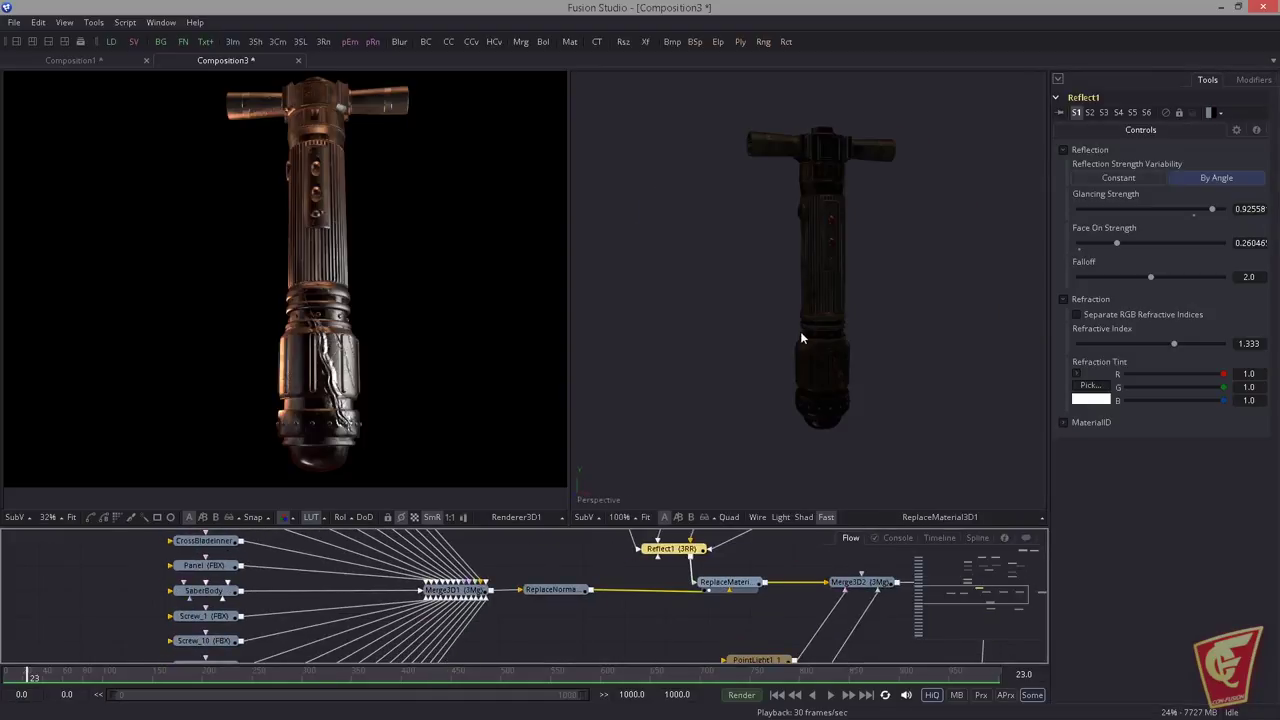
pyautogui.click(780, 517)
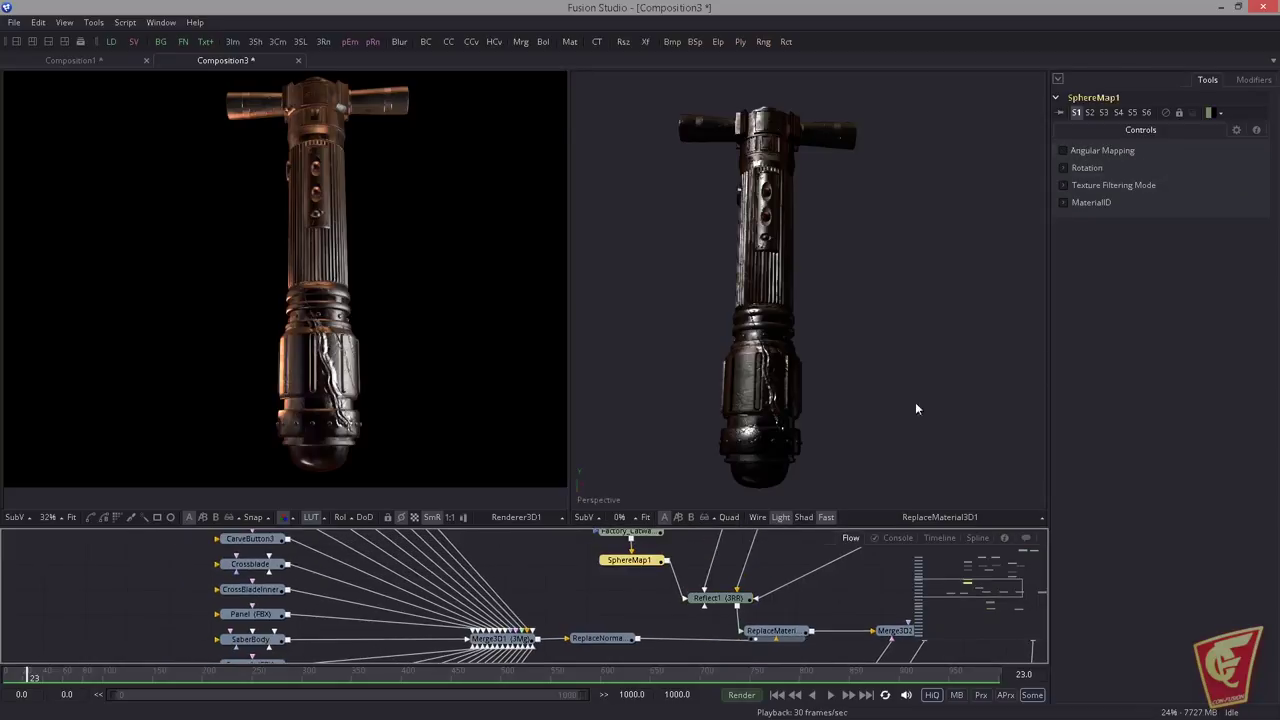
# Step: Rotate the SphereMap1 environment to about X -37.18, Y 11.83 and Z 125.07 to shift the saber's reflections
pyautogui.click(1068, 168)
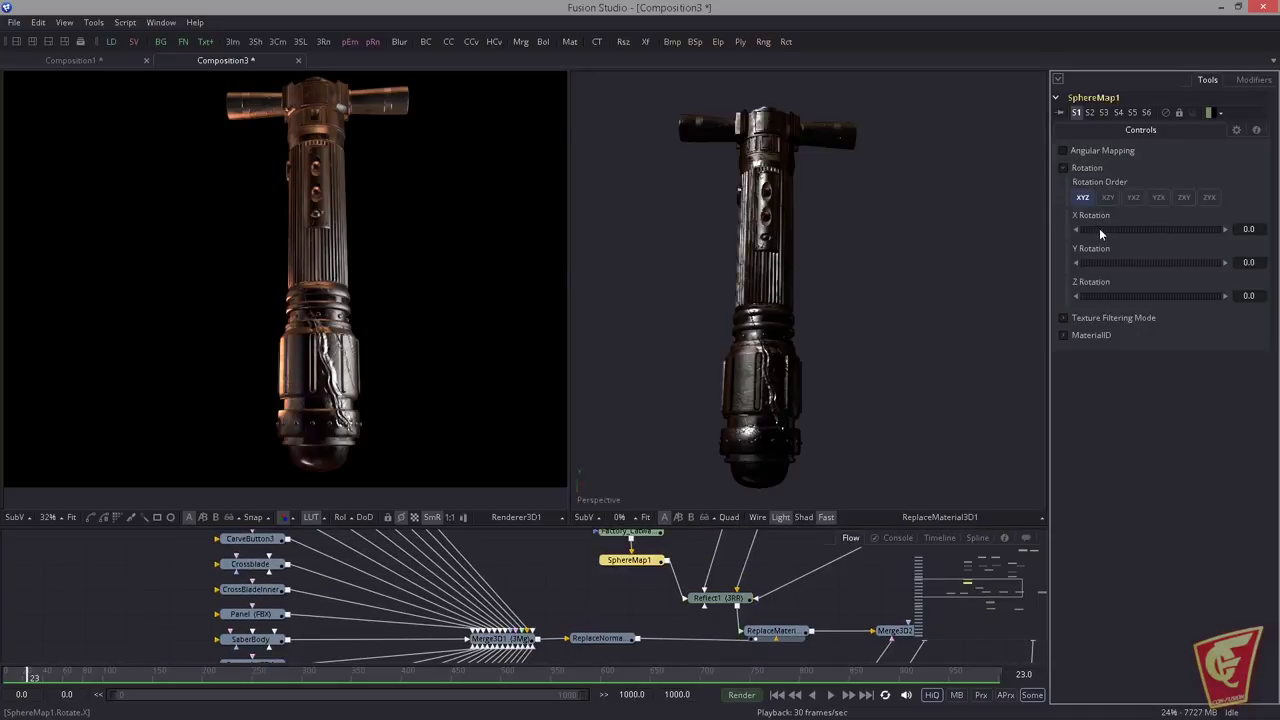
pyautogui.moveTo(1099, 228); pyautogui.dragTo(1074, 228)
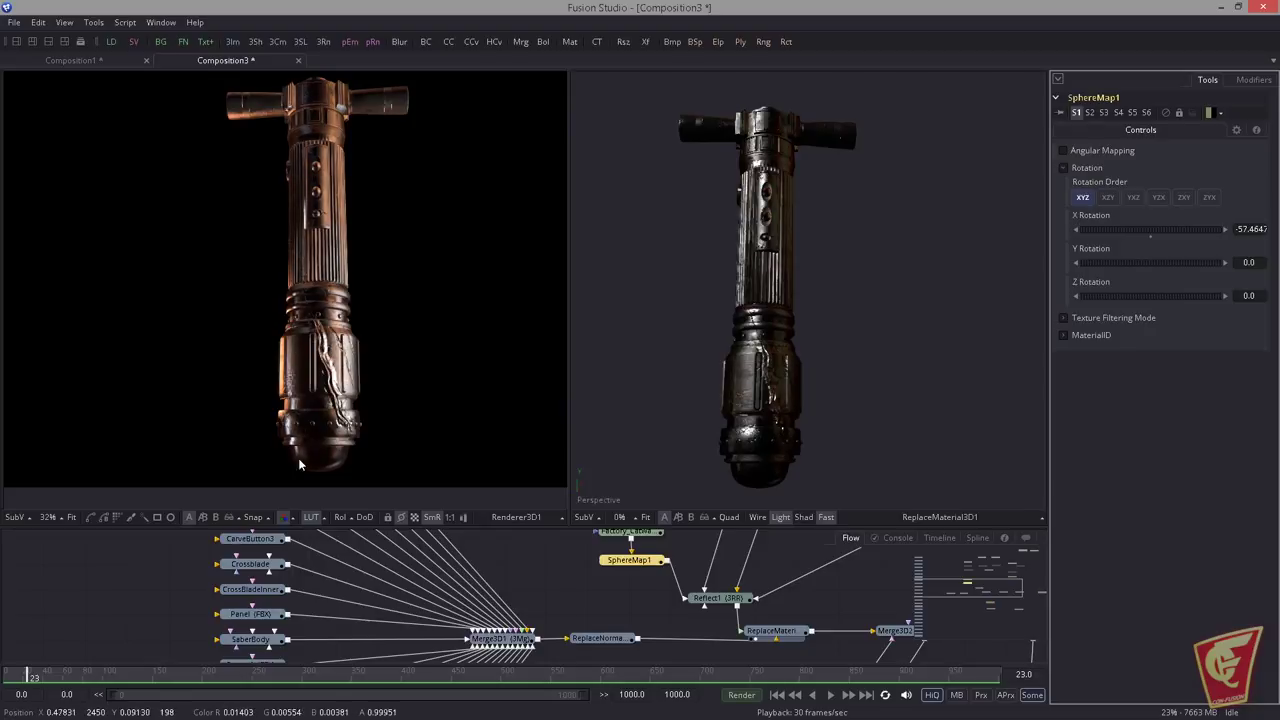
pyautogui.moveTo(1096, 228); pyautogui.dragTo(1132, 224)
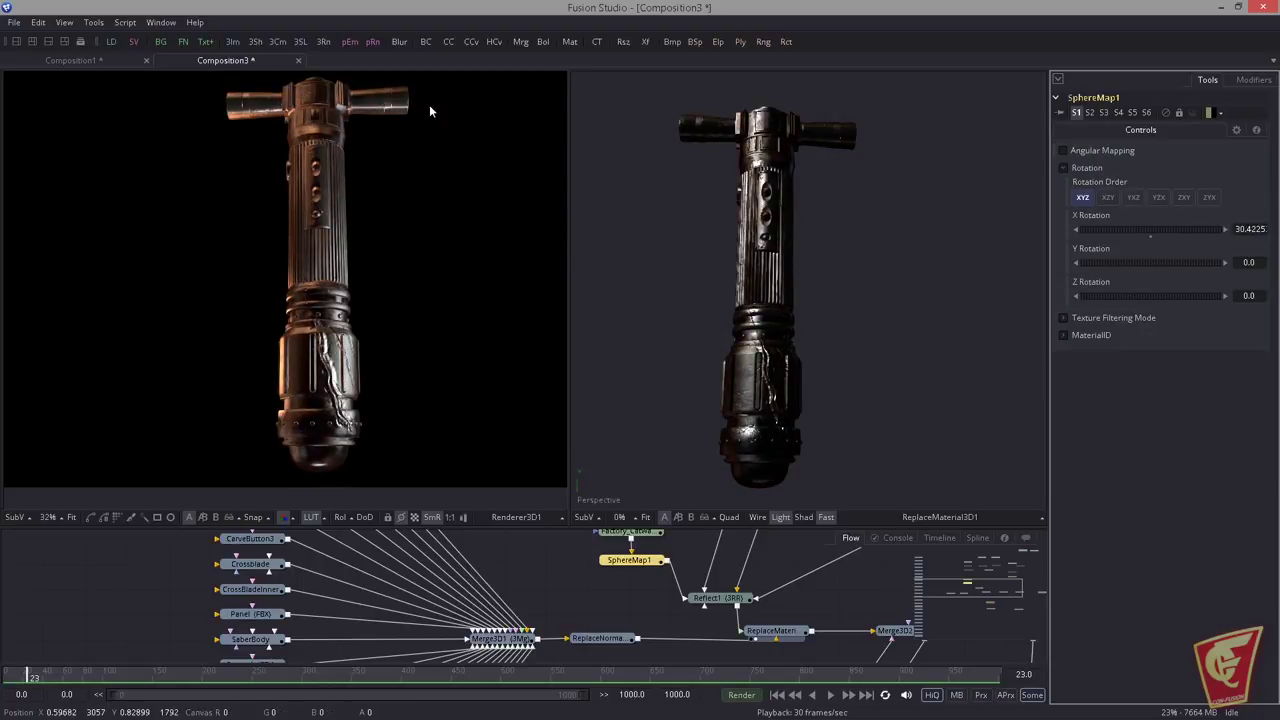
pyautogui.moveTo(1125, 230); pyautogui.dragTo(1160, 292)
pyautogui.doubleClick(1160, 262)
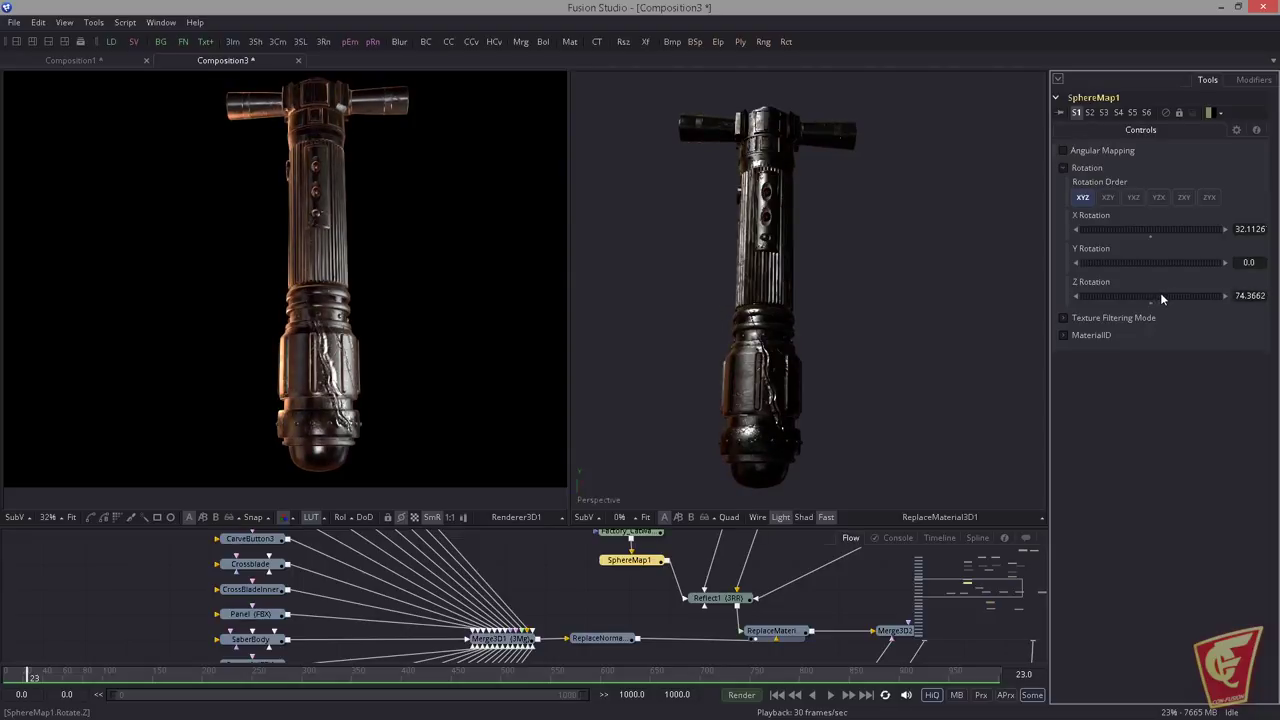
pyautogui.moveTo(1150, 227); pyautogui.dragTo(1142, 284)
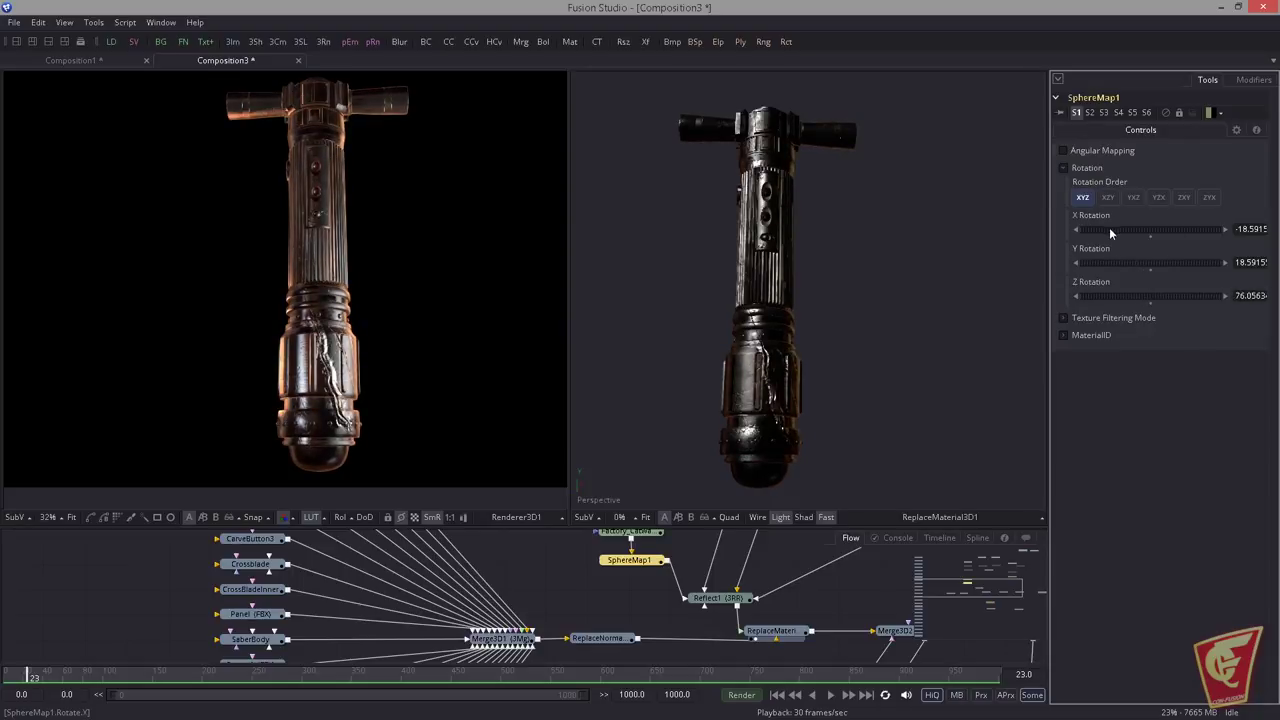
pyautogui.moveTo(1138, 230); pyautogui.dragTo(1130, 227)
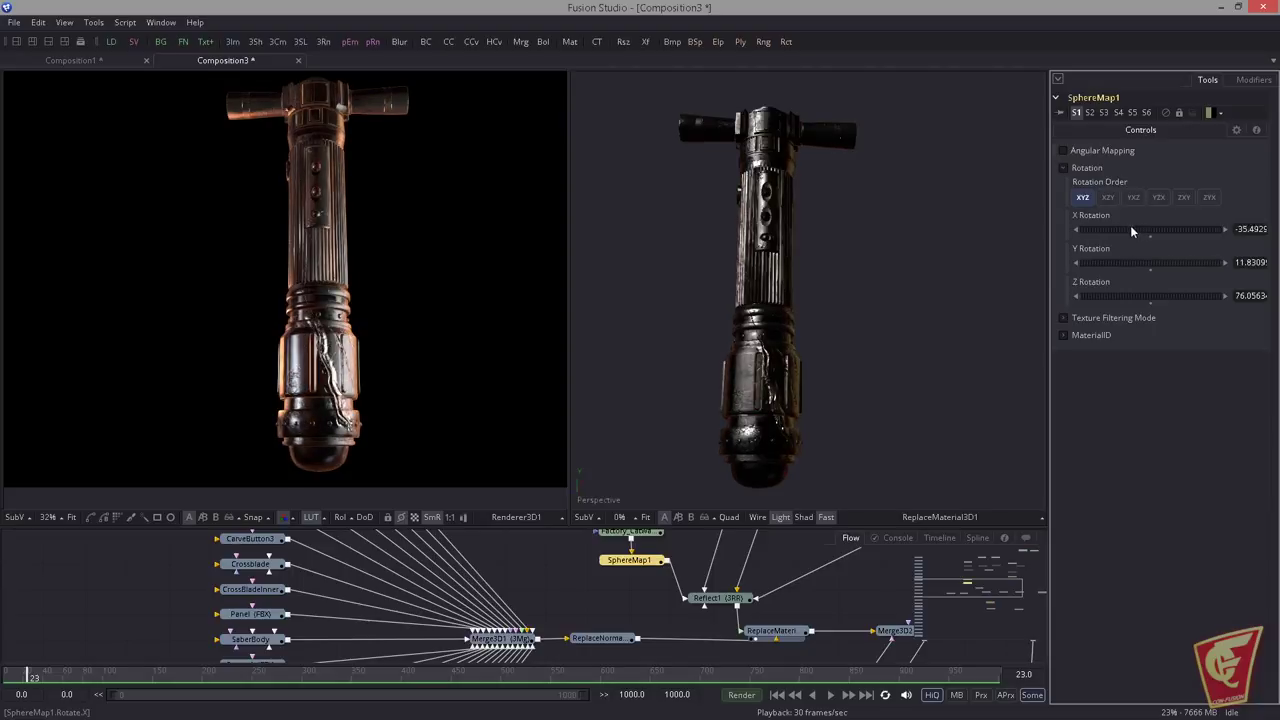
pyautogui.moveTo(1130, 297)
pyautogui.mouseDown()
pyautogui.moveTo(1151, 288)
pyautogui.moveTo(1123, 294)
pyautogui.moveTo(1137, 294)
pyautogui.mouseUp()
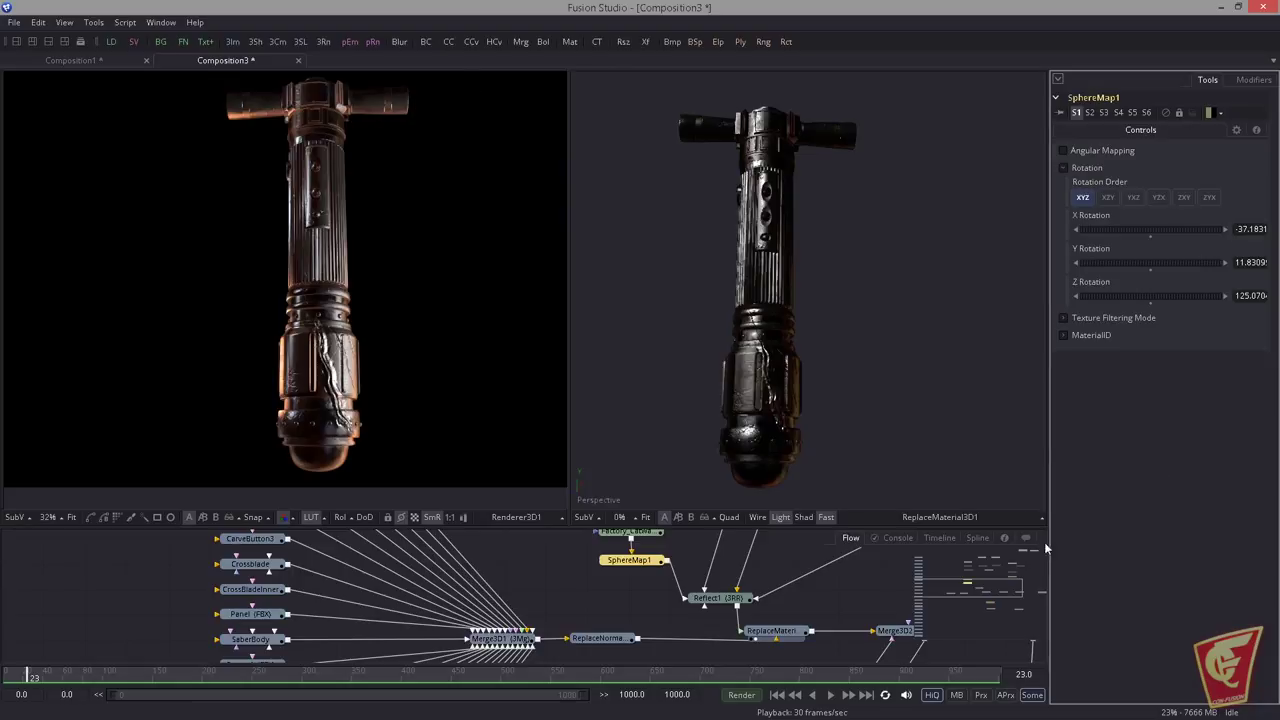
# Step: Display the Factory_Catwalk_Env.hdr loader in the second viewer and select it to show its settings
pyautogui.moveTo(797, 573); pyautogui.dragTo(780, 593)
pyautogui.scroll(-2, 762, 555)
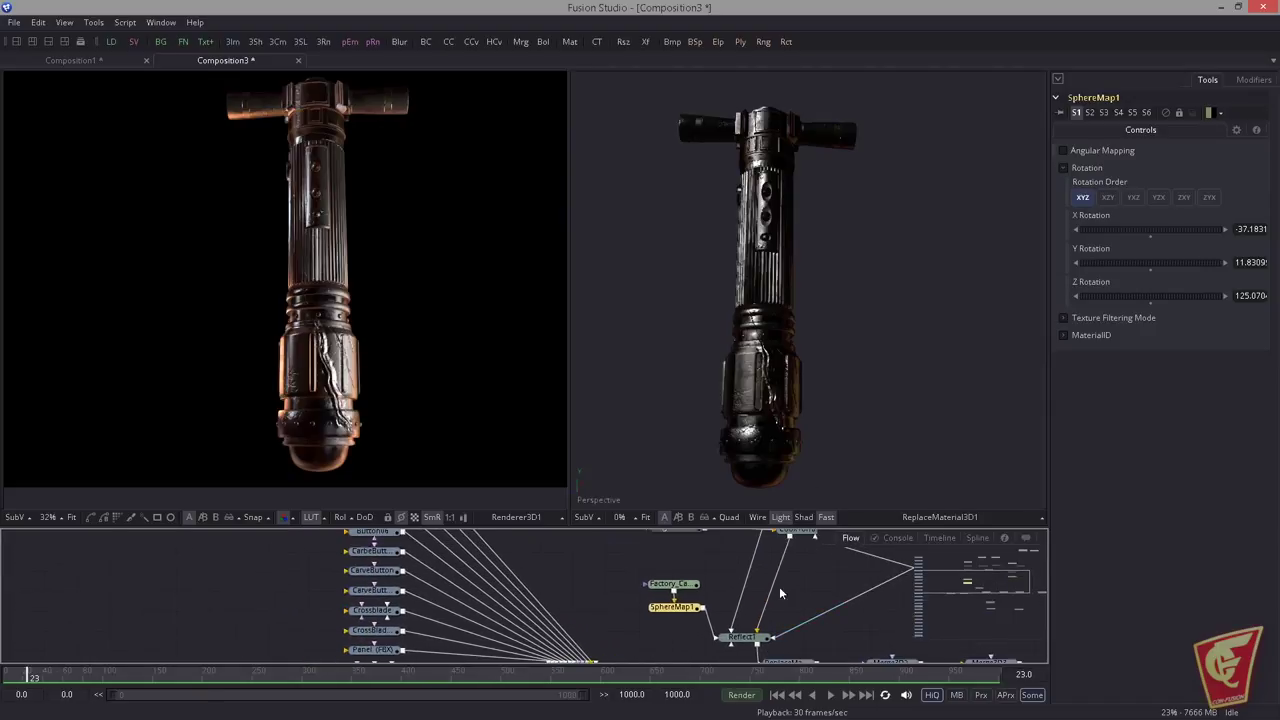
pyautogui.moveTo(622, 555)
pyautogui.mouseDown()
pyautogui.moveTo(634, 591)
pyautogui.moveTo(597, 557)
pyautogui.moveTo(603, 546)
pyautogui.mouseUp()
pyautogui.scroll(-1, 636, 608)
pyautogui.moveTo(605, 576); pyautogui.dragTo(654, 625)
pyautogui.moveTo(652, 616); pyautogui.dragTo(725, 425)
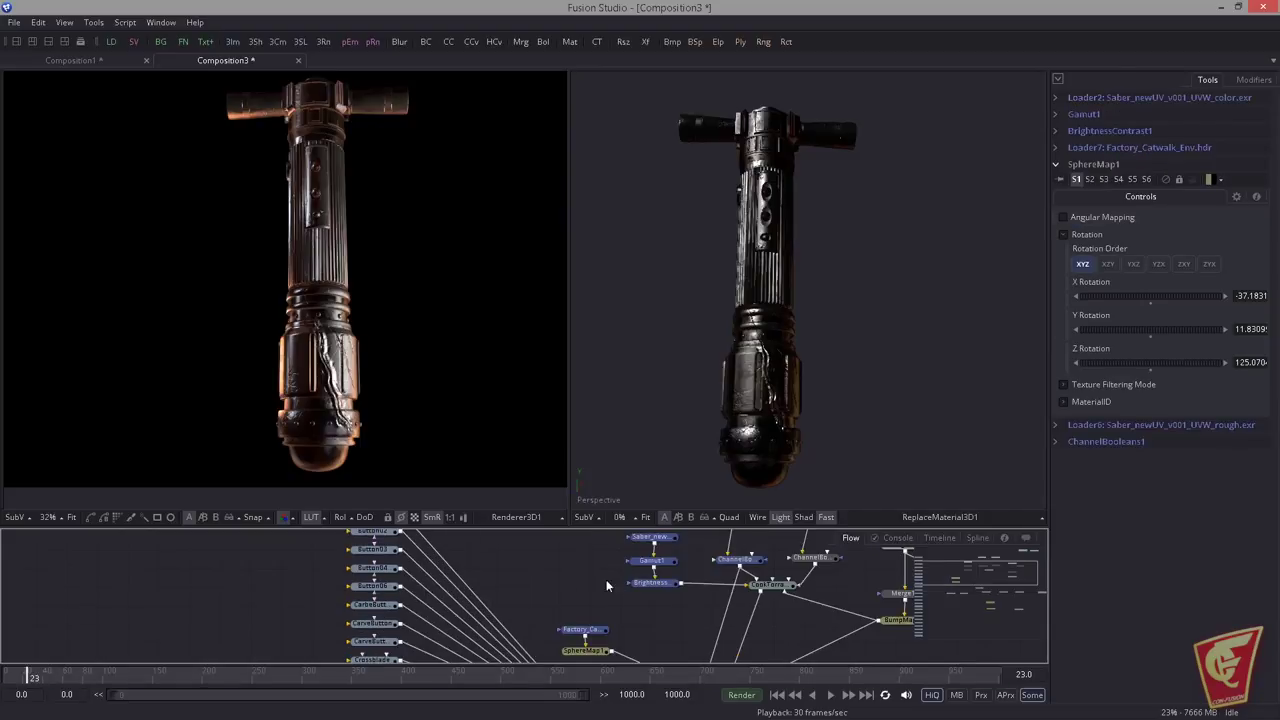
pyautogui.click(606, 580)
pyautogui.moveTo(561, 599); pyautogui.dragTo(634, 560)
pyautogui.click(585, 584)
pyautogui.press('2')
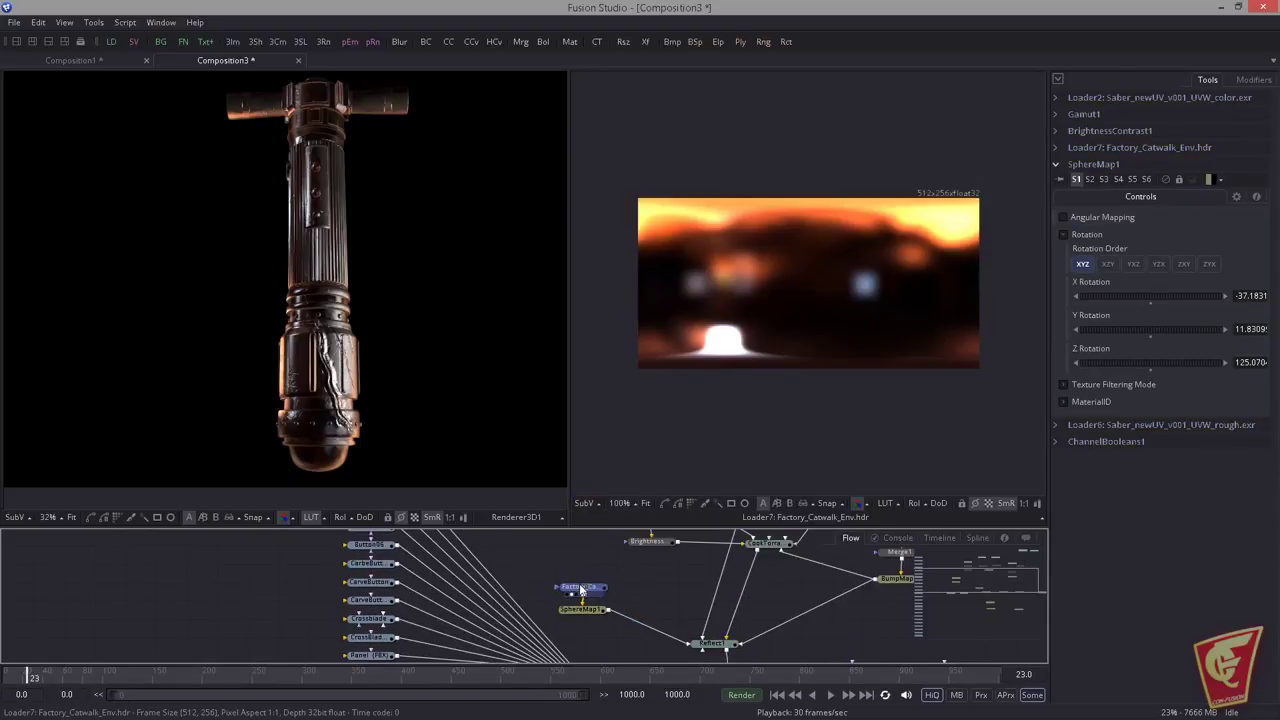
pyautogui.click(580, 579)
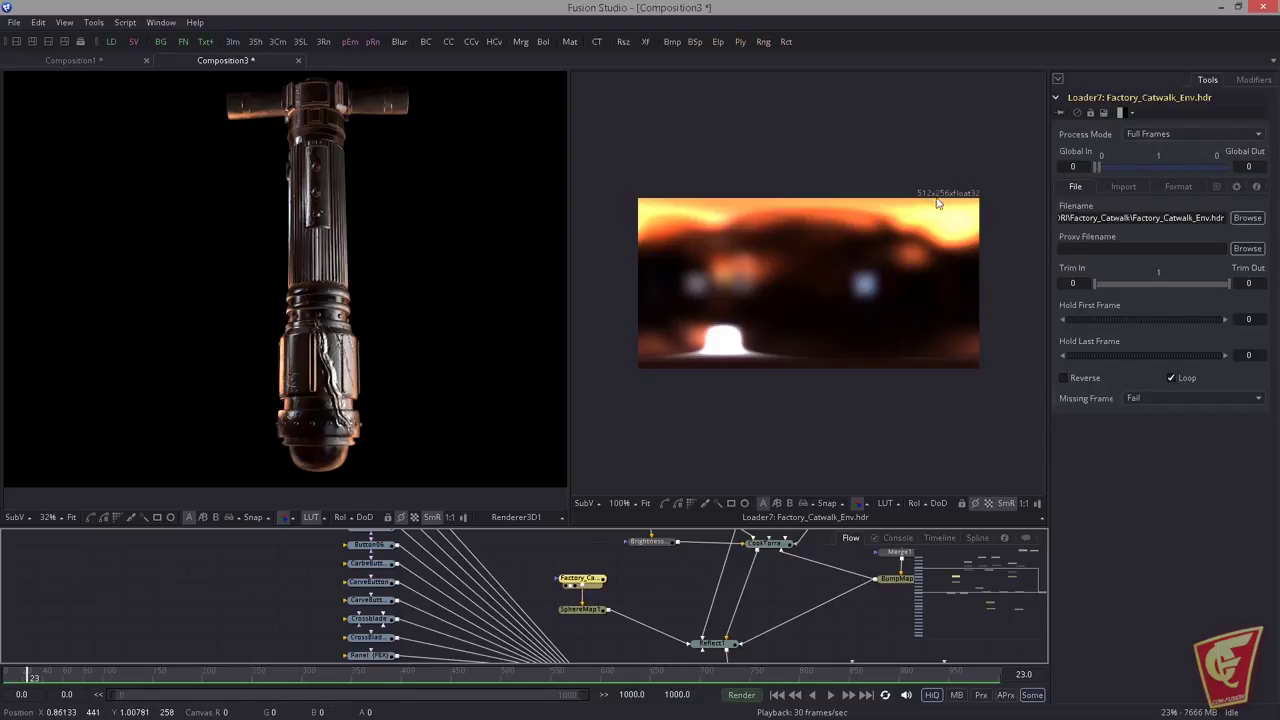
# Step: Add a Background node beside the environment loader, set its color to white and display it in the second viewer
pyautogui.moveTo(650, 569); pyautogui.dragTo(632, 603)
pyautogui.click(590, 597)
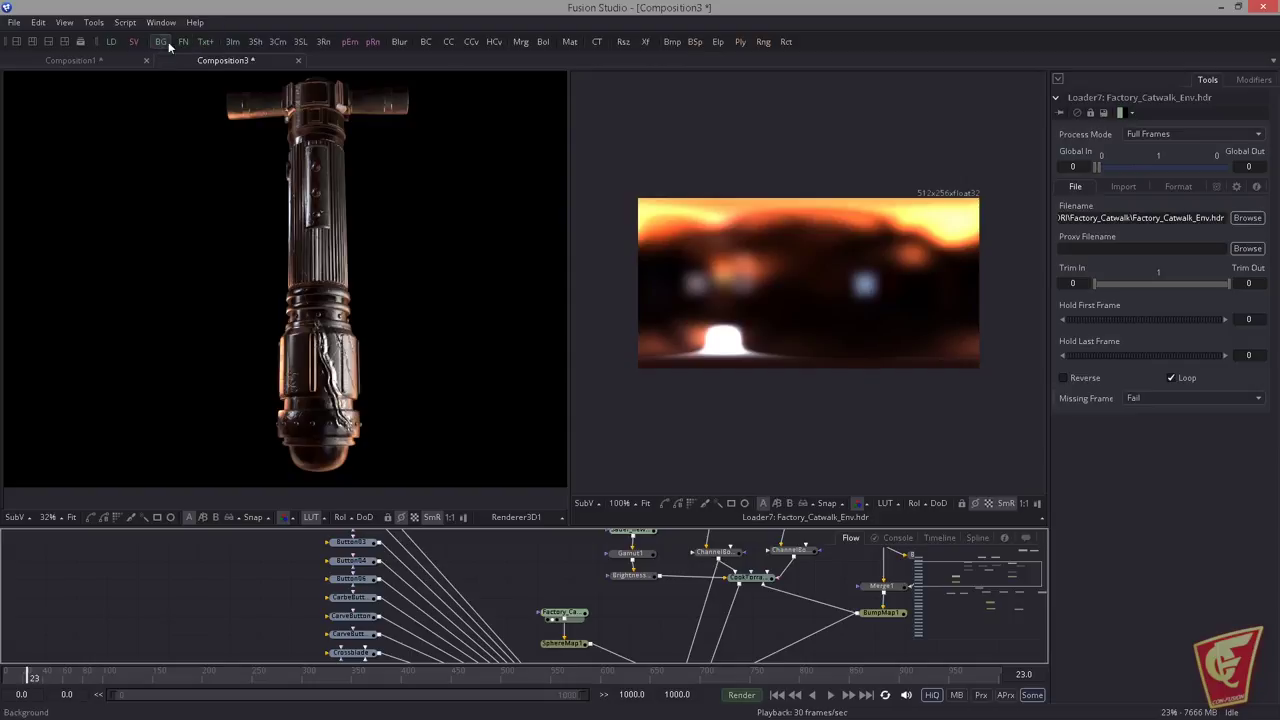
pyautogui.click(630, 615)
pyautogui.click(1065, 244)
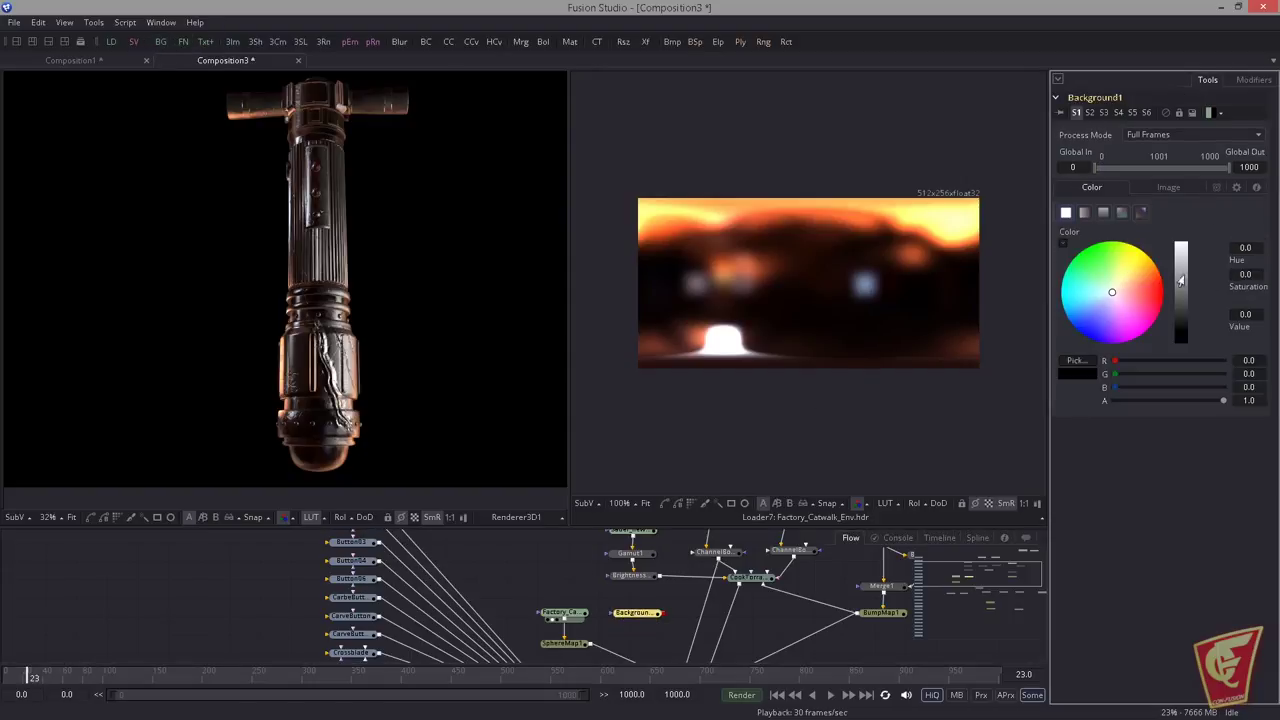
pyautogui.moveTo(1181, 279); pyautogui.dragTo(1181, 240)
pyautogui.press('2')
# Step: Bring the environment HDR back into the second viewer and set Background1 to 512 by 256 with float32 depth
pyautogui.moveTo(578, 614); pyautogui.dragTo(662, 469)
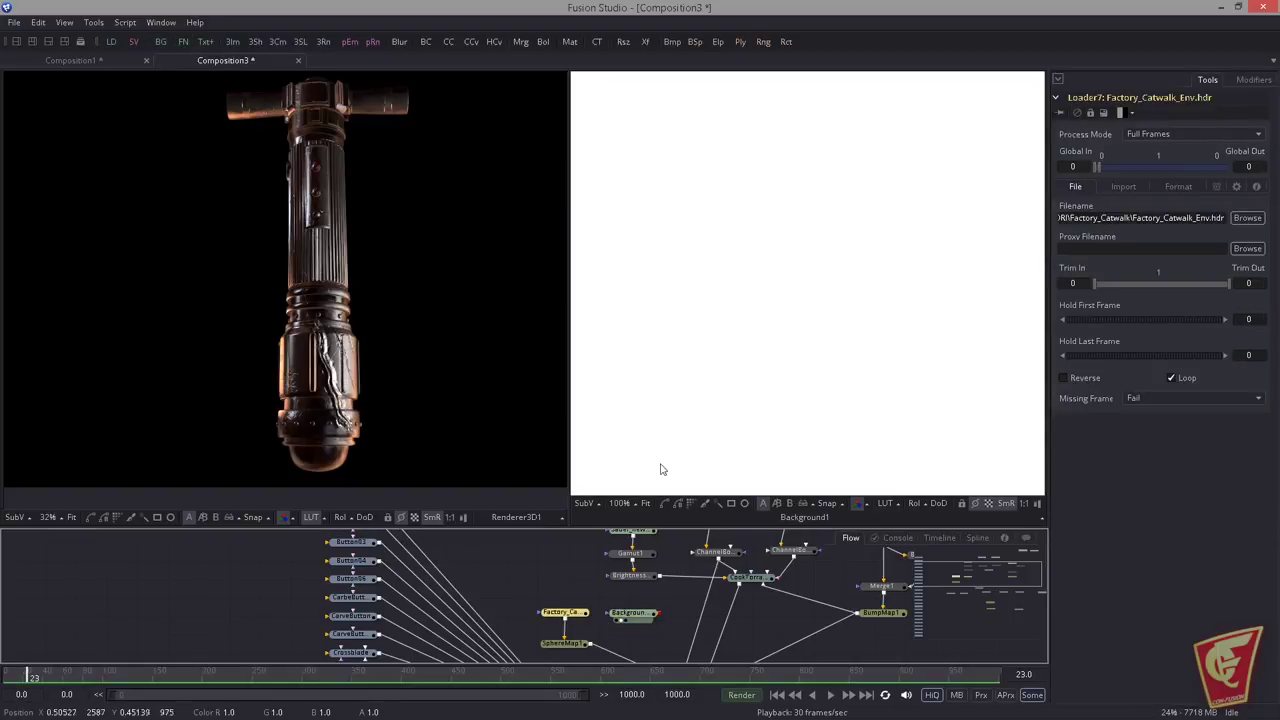
pyautogui.click(632, 611)
pyautogui.click(1165, 188)
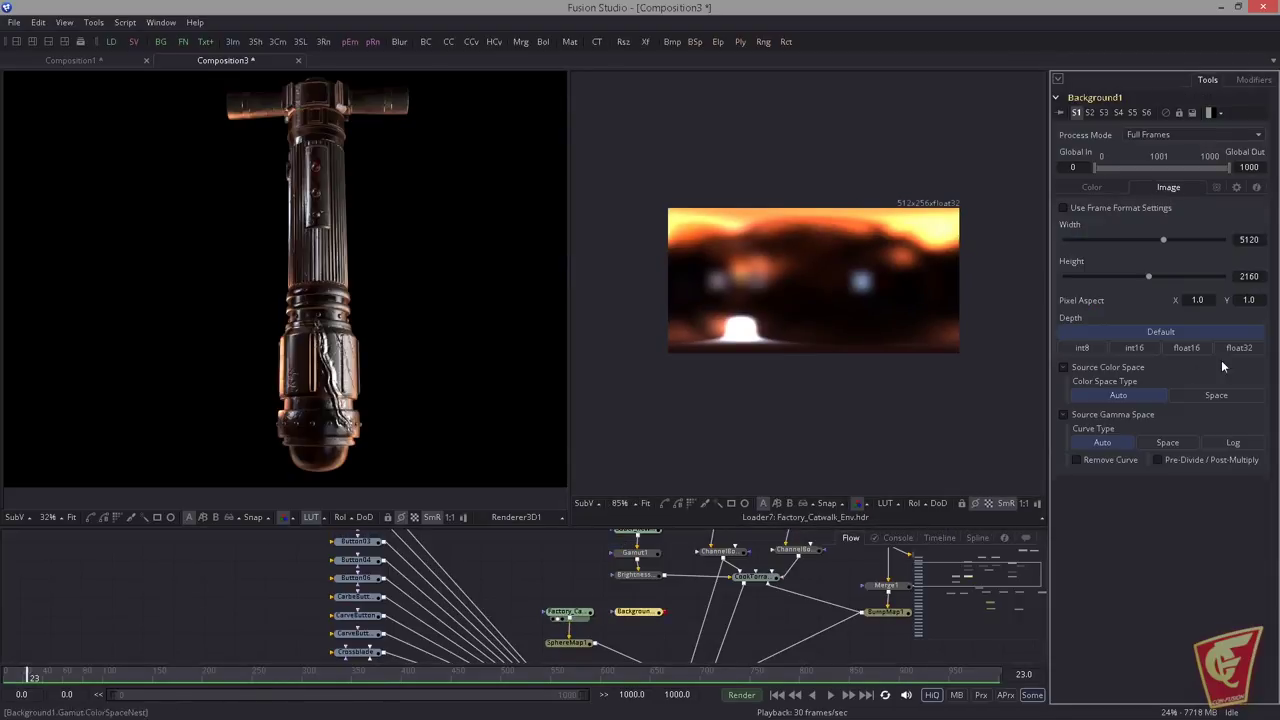
pyautogui.write('512')
pyautogui.press('Tab')
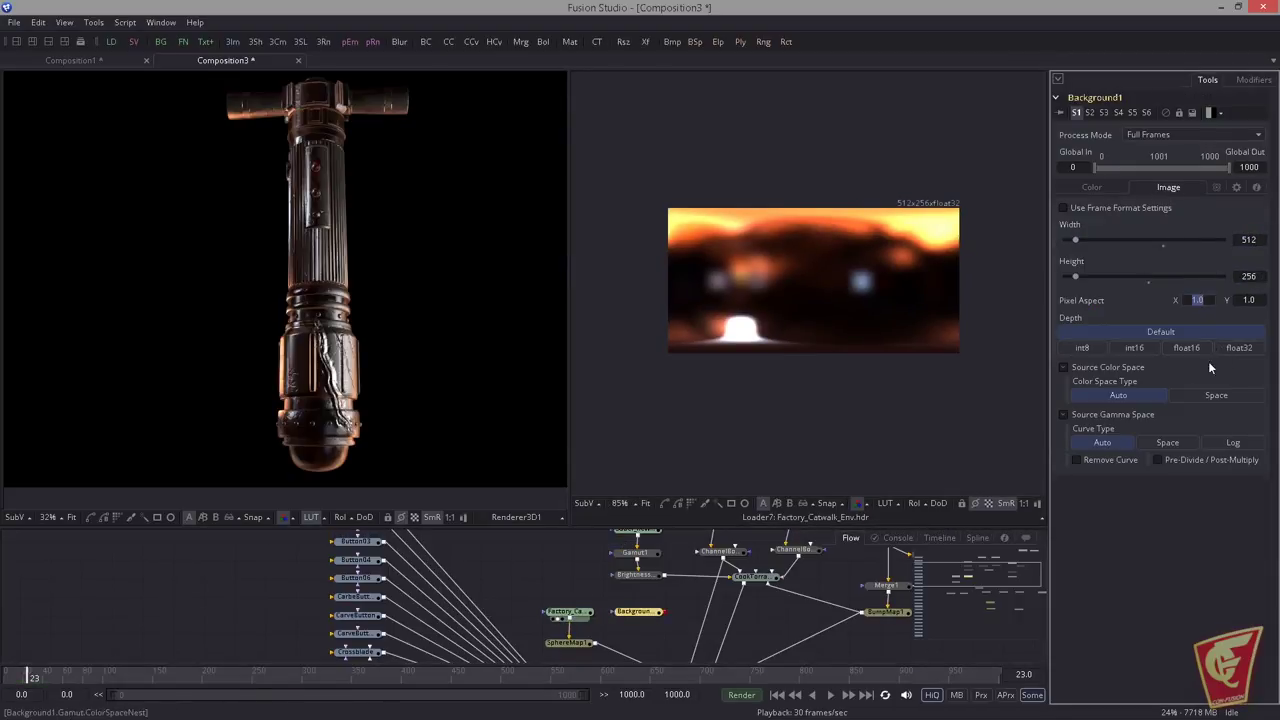
pyautogui.click(1240, 348)
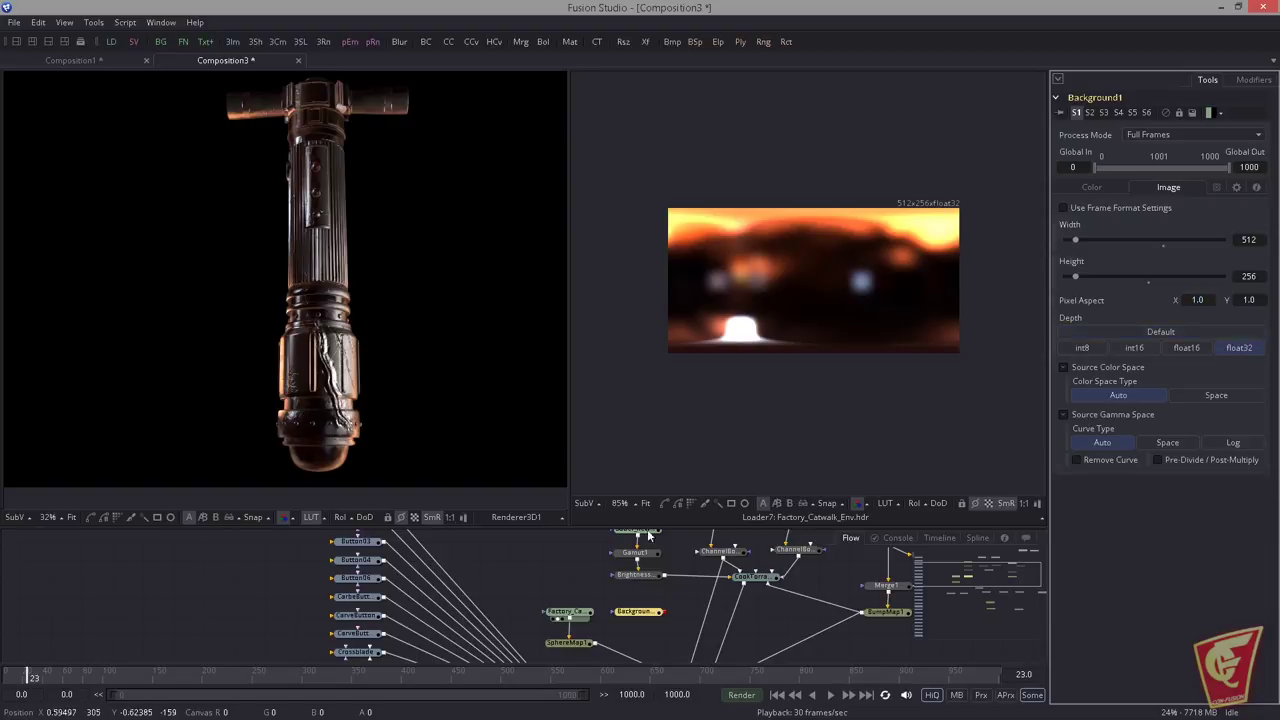
# Step: Merge Background1 over the environment HDR ahead of SphereMap1 and tidy the nodes around the new merge
pyautogui.moveTo(567, 612); pyautogui.dragTo(553, 589)
pyautogui.moveTo(656, 613); pyautogui.dragTo(656, 609)
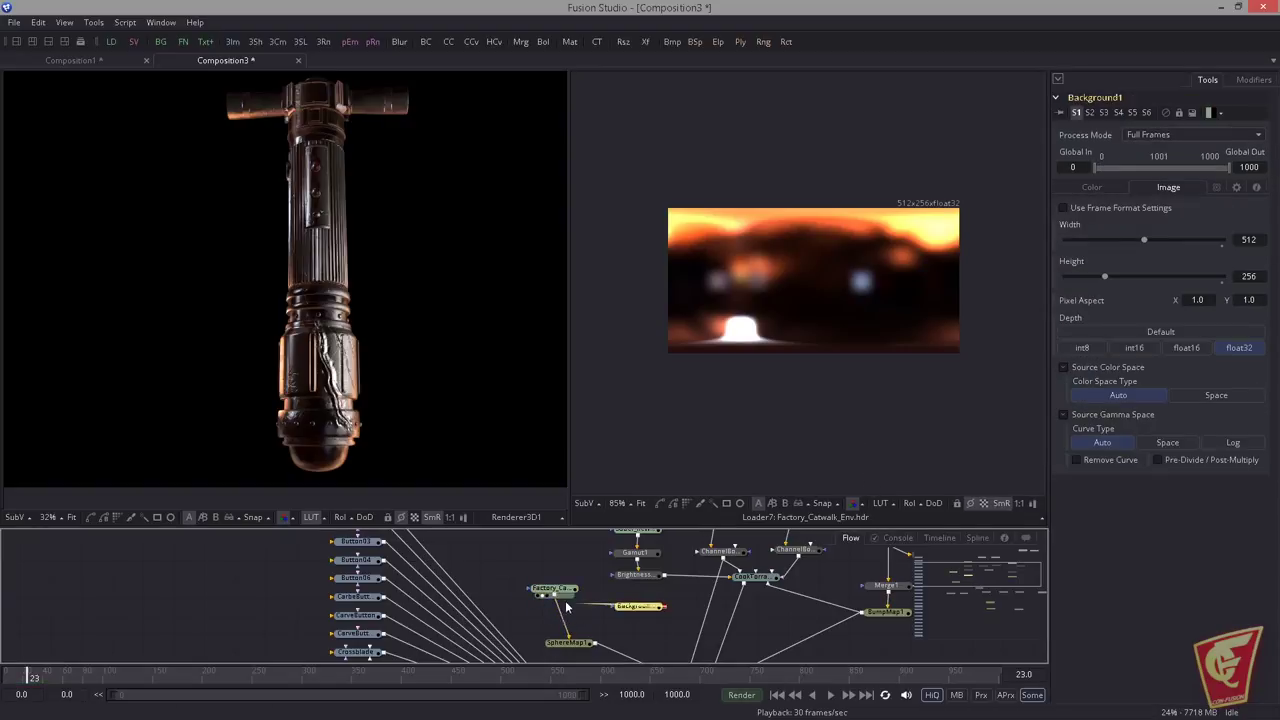
pyautogui.moveTo(567, 607); pyautogui.dragTo(555, 595)
pyautogui.moveTo(628, 607); pyautogui.dragTo(634, 590)
pyautogui.moveTo(699, 606); pyautogui.dragTo(561, 609)
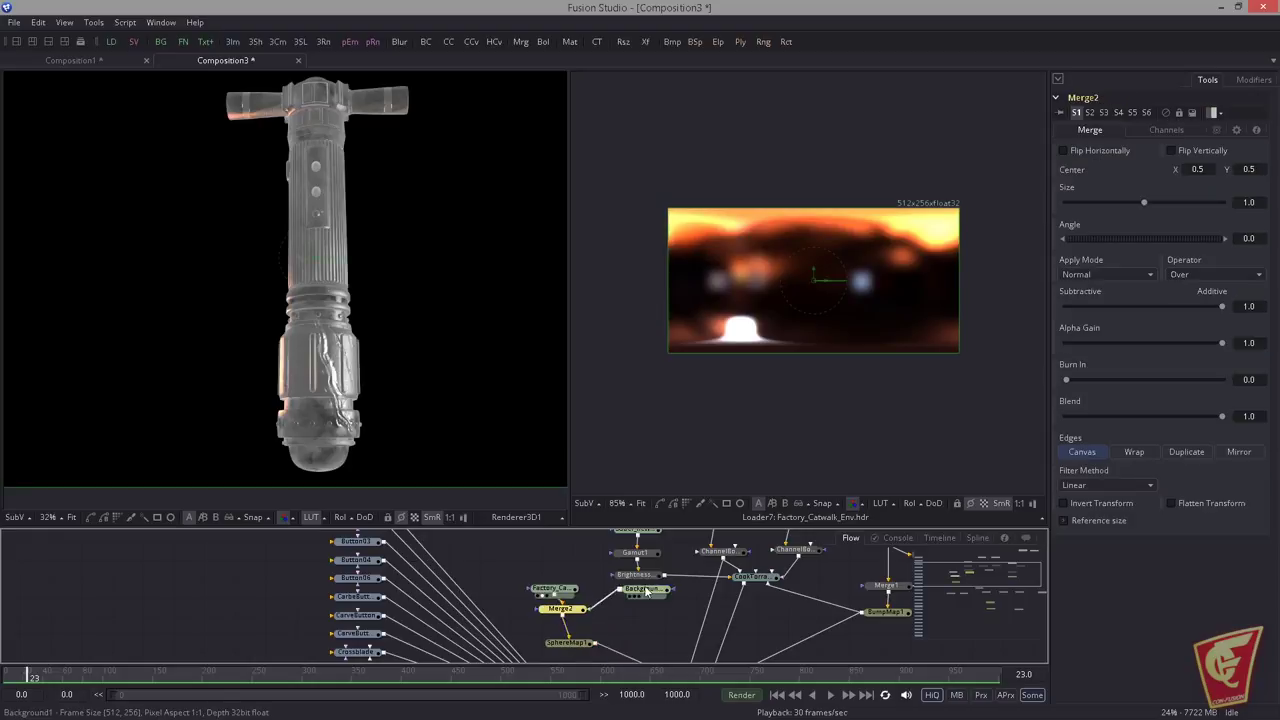
# Step: Mask Background1 with a Rectangle and shrink it to about 0.106 wide and 0.05 high
pyautogui.click(646, 591)
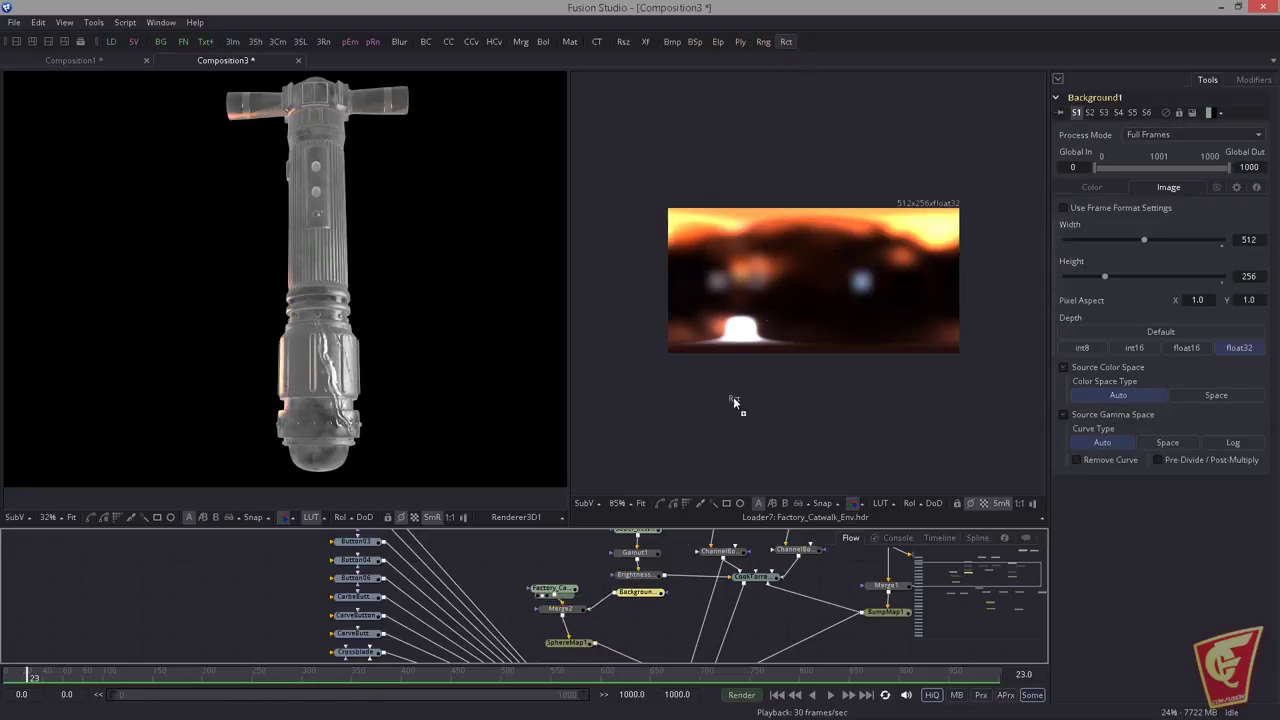
pyautogui.moveTo(646, 620)
pyautogui.mouseDown()
pyautogui.moveTo(646, 596)
pyautogui.moveTo(644, 612)
pyautogui.mouseUp()
pyautogui.press('2')
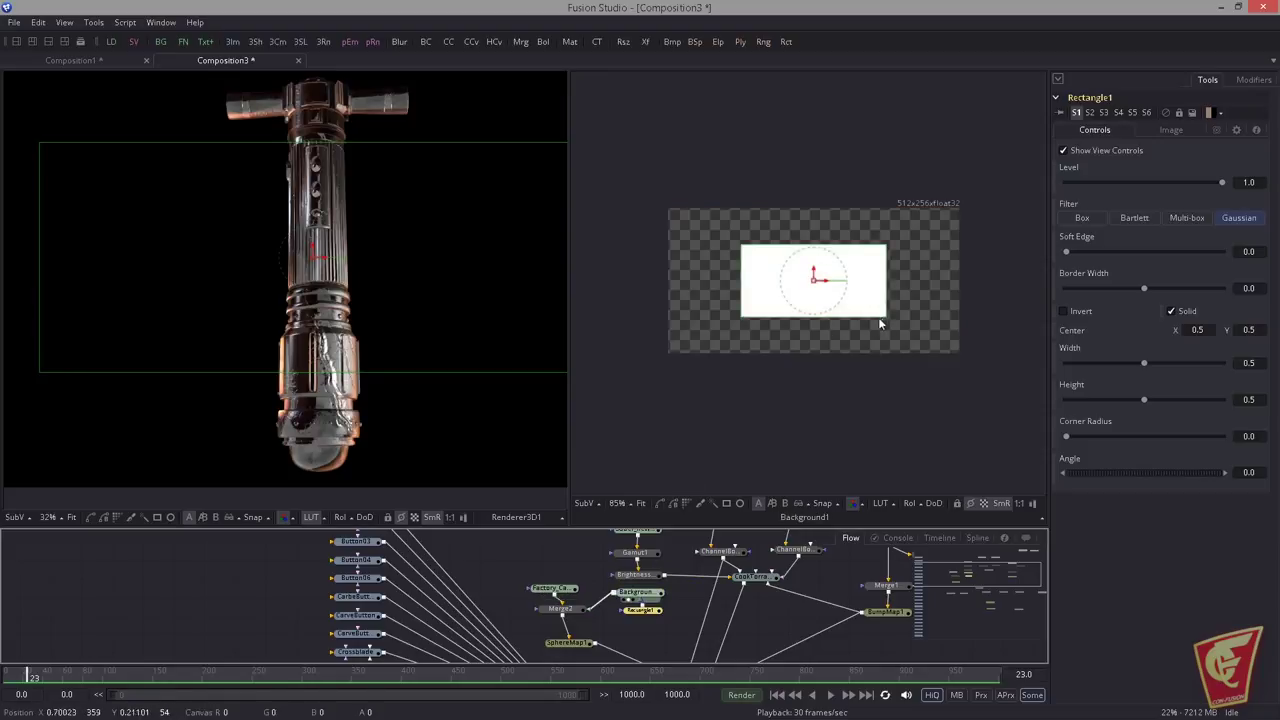
pyautogui.moveTo(878, 317); pyautogui.dragTo(830, 283)
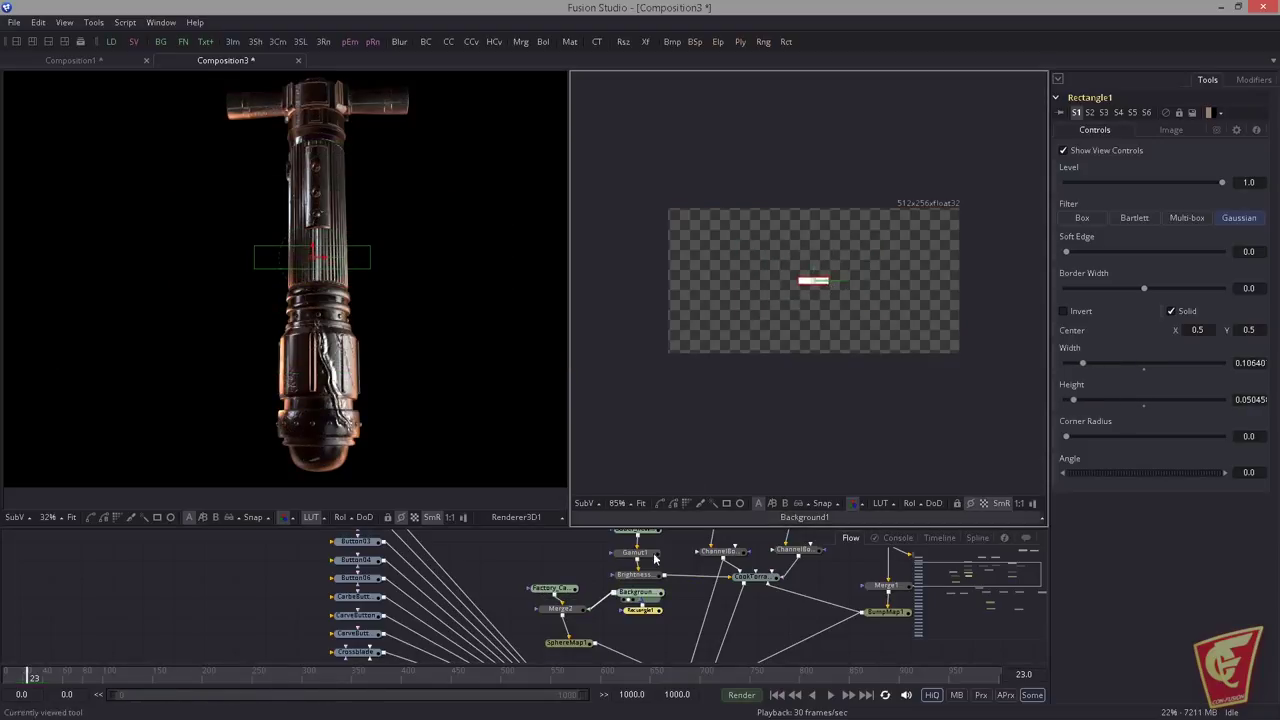
# Step: Display Merge2 in the second viewer, move the rectangle light to about X 0.759, Y 0.271 and enlarge it to about 0.175 by 0.216
pyautogui.moveTo(561, 608); pyautogui.dragTo(783, 294)
pyautogui.click(651, 631)
pyautogui.click(643, 612)
pyautogui.moveTo(378, 123); pyautogui.dragTo(379, 168)
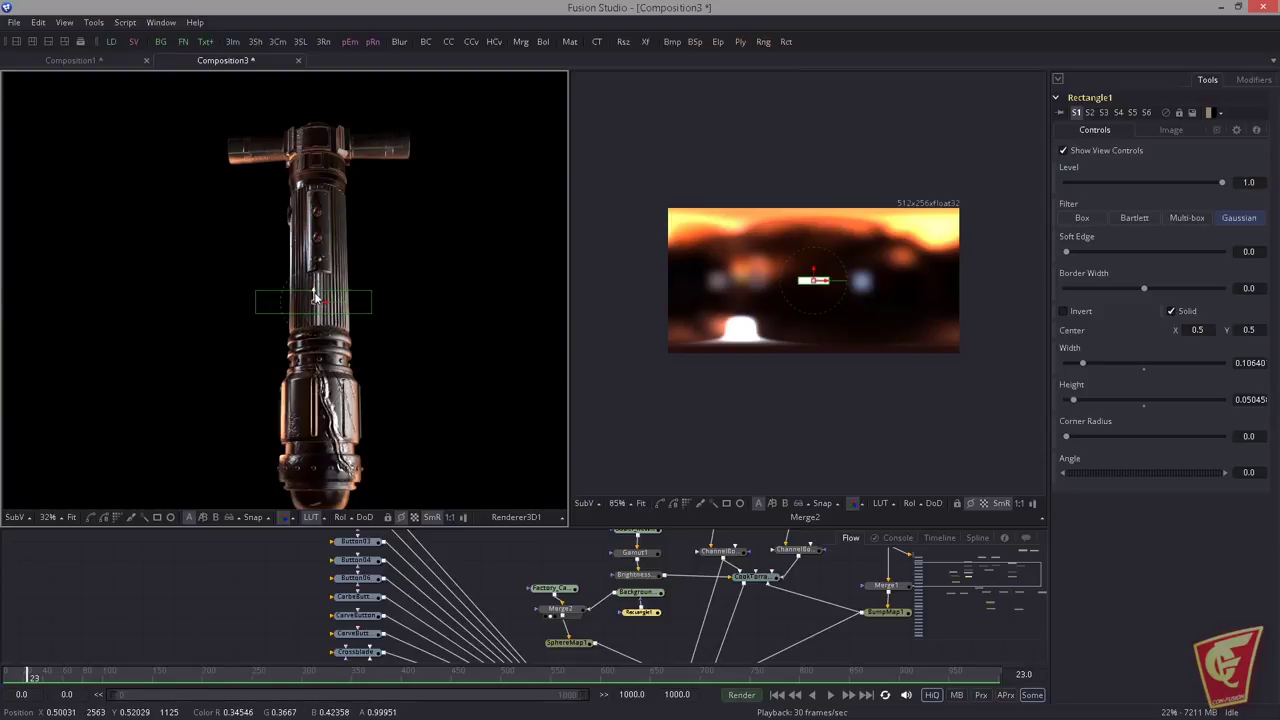
pyautogui.moveTo(815, 284); pyautogui.dragTo(895, 314)
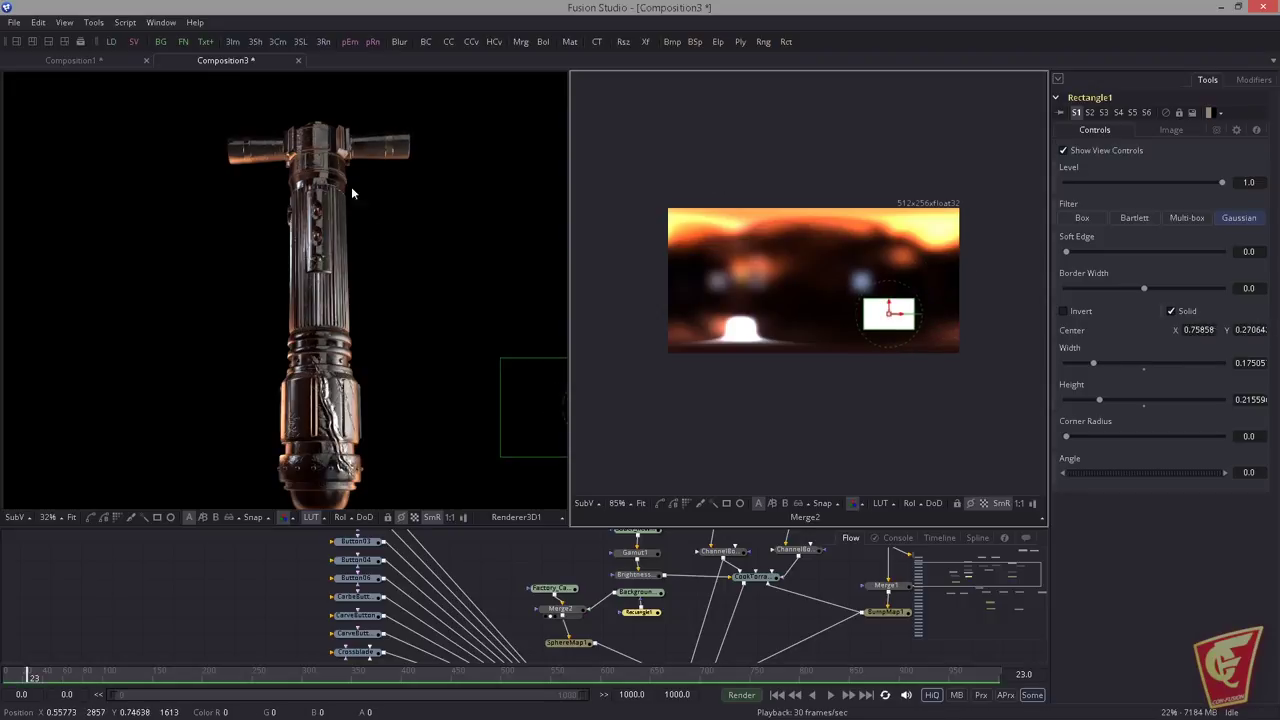
# Step: Reduce the rectangle light's height to about 0.165 and give it a soft edge of about 0.023
pyautogui.scroll(5, 352, 192)
pyautogui.scroll(2, 953, 335)
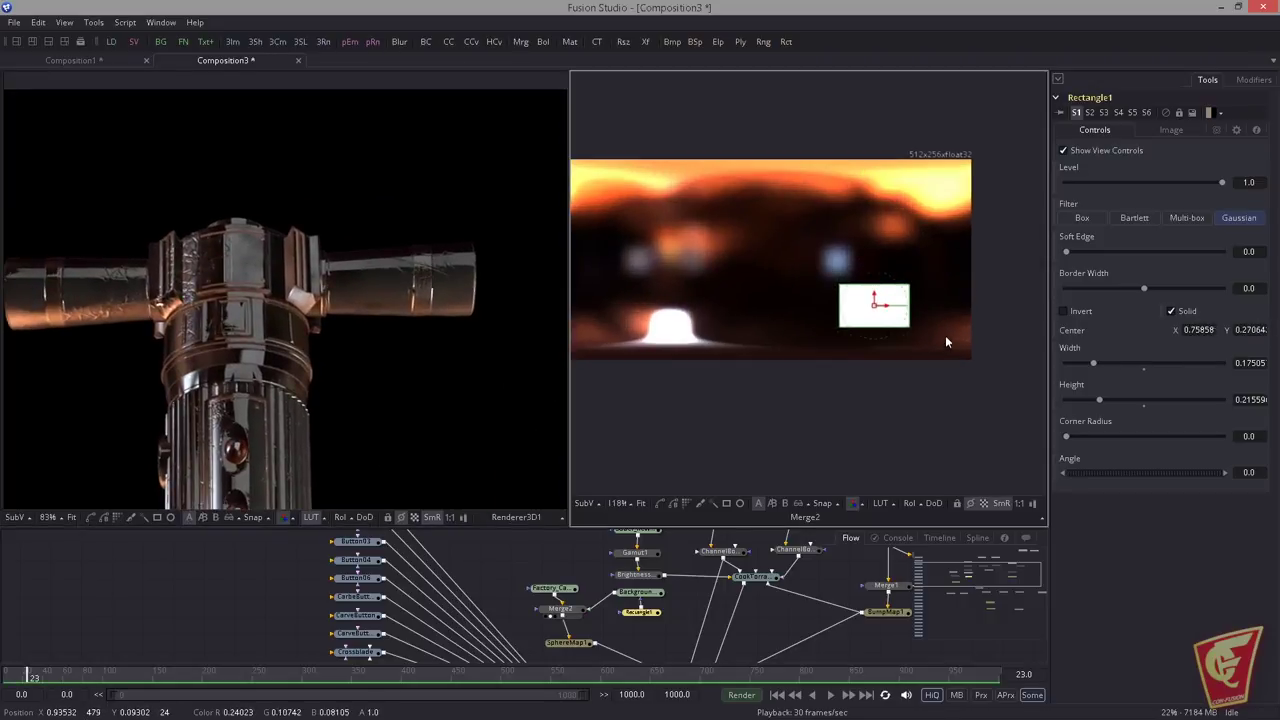
pyautogui.scroll(3, 950, 341)
pyautogui.moveTo(917, 336)
pyautogui.mouseDown()
pyautogui.moveTo(917, 314)
pyautogui.moveTo(918, 329)
pyautogui.mouseUp()
pyautogui.moveTo(1066, 251); pyautogui.dragTo(1082, 252)
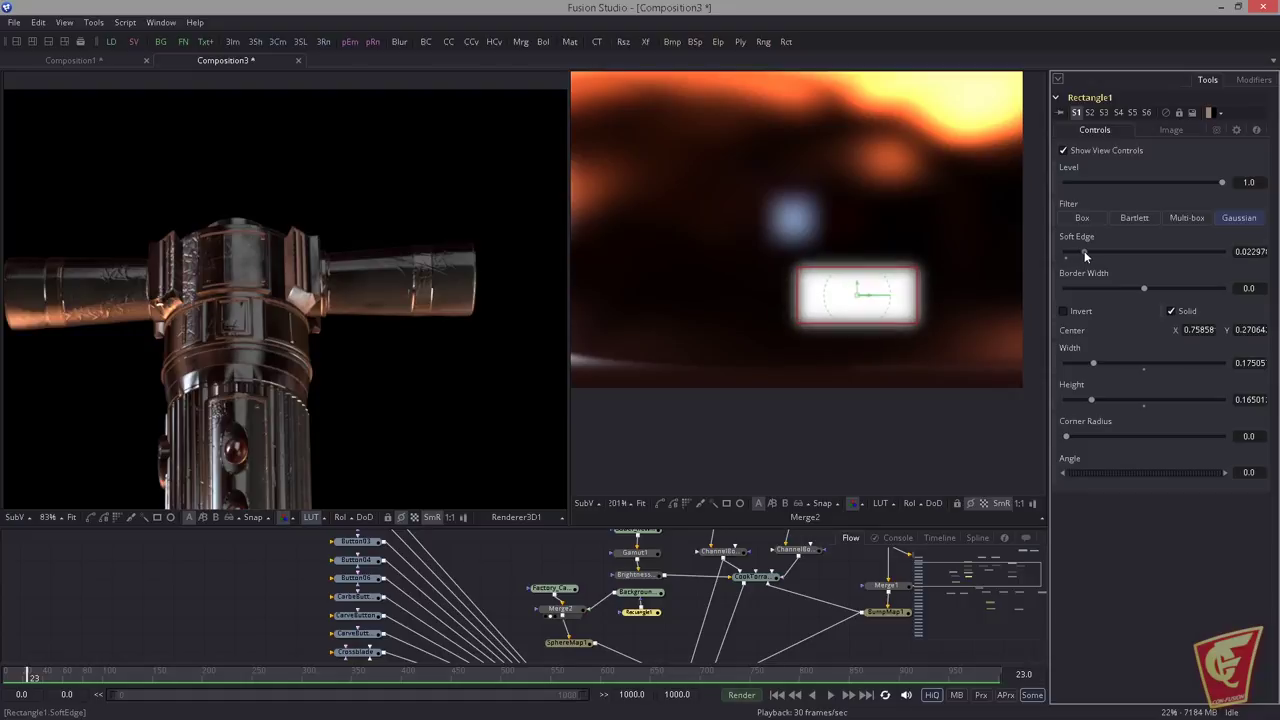
# Step: Toggle Merge2's pass-through repeatedly to compare the whole hilt render with and without the added rectangular light
pyautogui.scroll(-2, 330, 200)
pyautogui.scroll(-2, 330, 200)
pyautogui.click(562, 609)
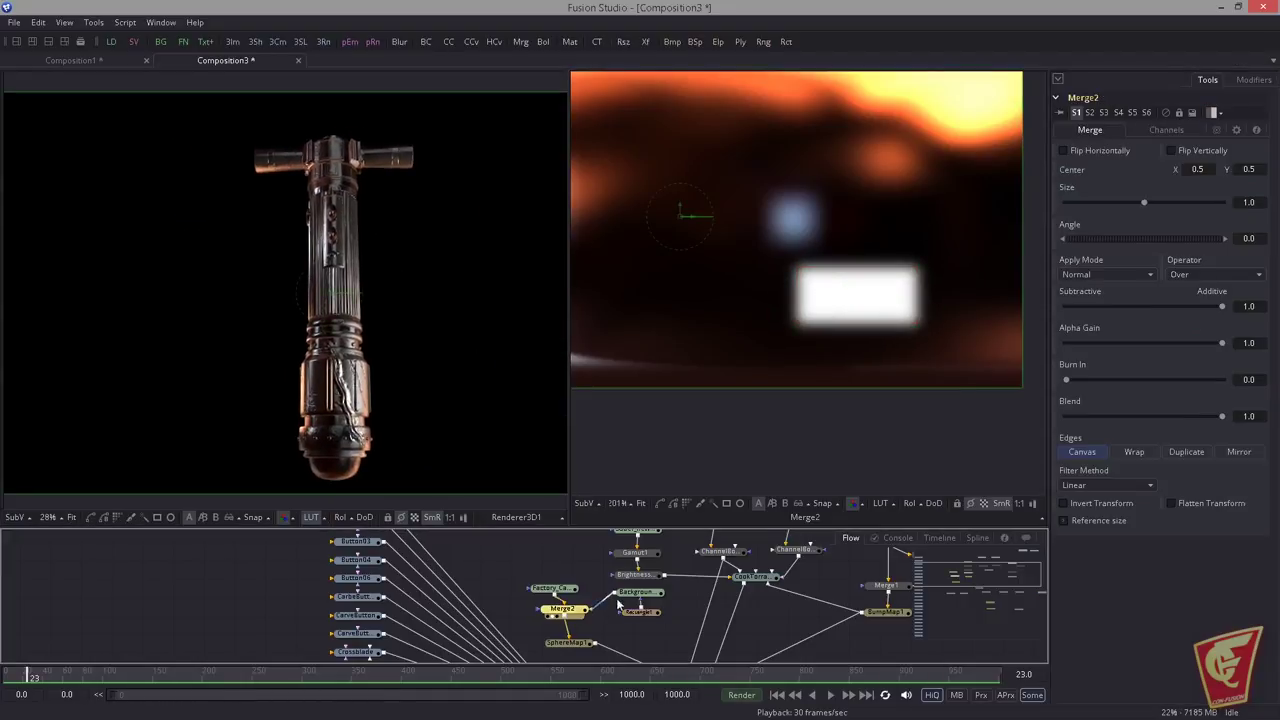
pyautogui.hotkey('ctrl', 'p')
pyautogui.hotkey('ctrl', 'p')
pyautogui.hotkey('ctrl', 'p')
pyautogui.hotkey('ctrl', 'p')
pyautogui.hotkey('ctrl', 'p')
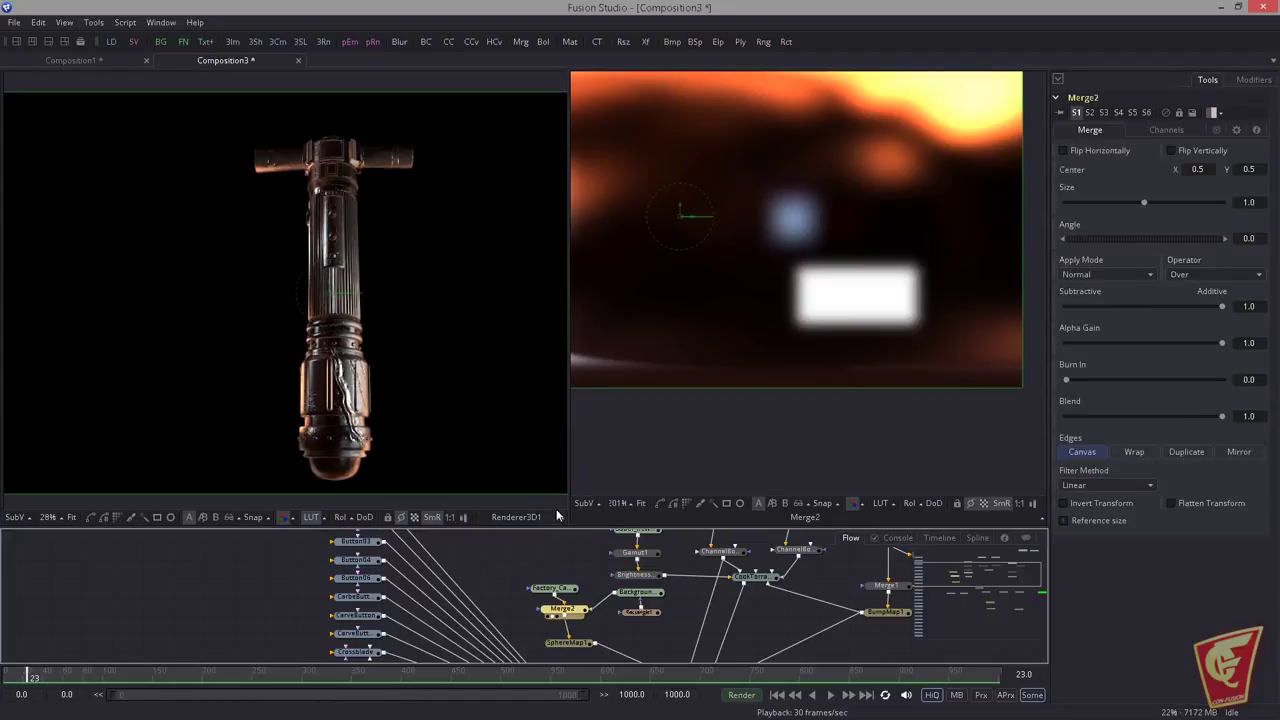
pyautogui.hotkey('ctrl', 'p')
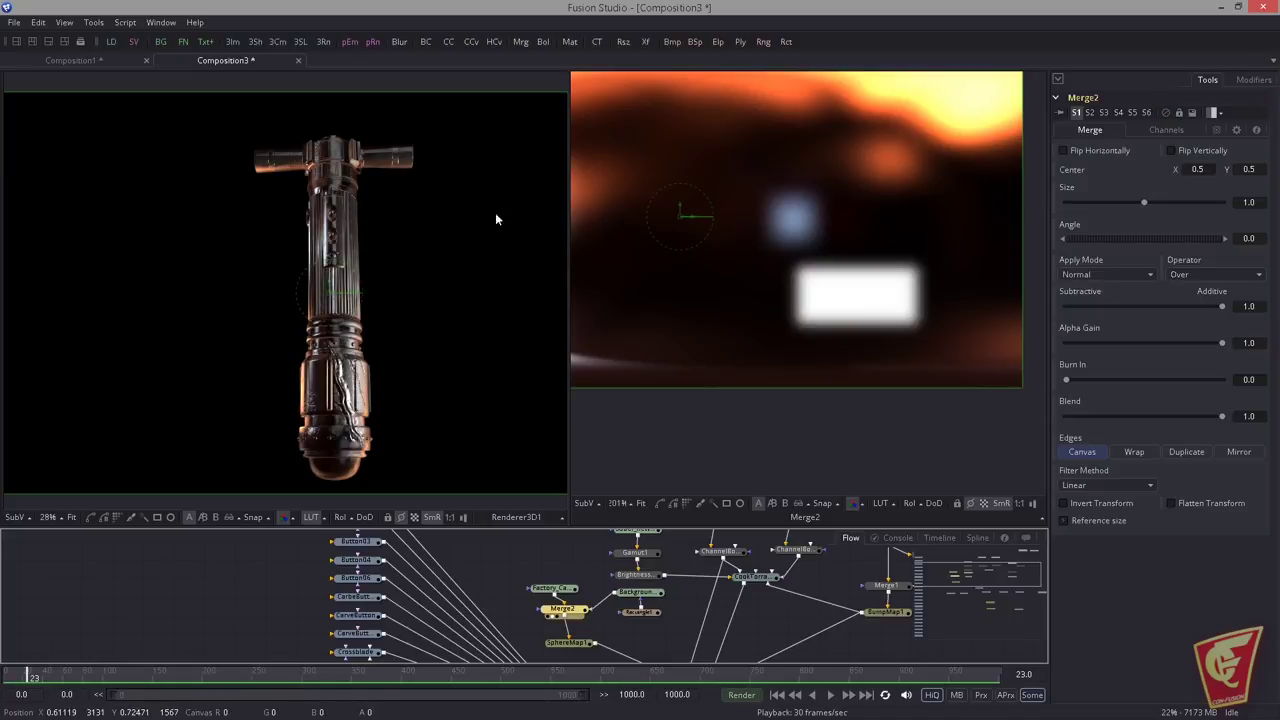
# Step: Shrink Rectangle1 to about 0.15 wide and 0.087 high, and move its center to about X 0.78, Y 0.228
pyautogui.click(641, 617)
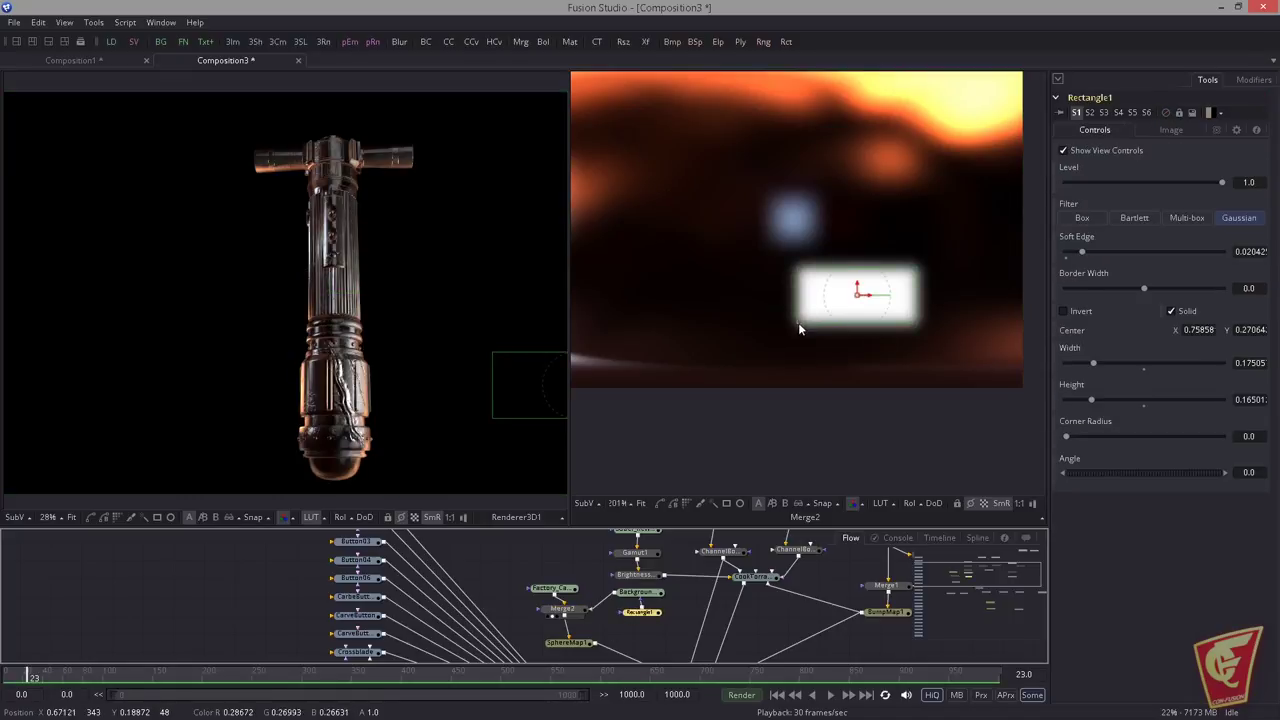
pyautogui.moveTo(798, 322); pyautogui.dragTo(869, 306)
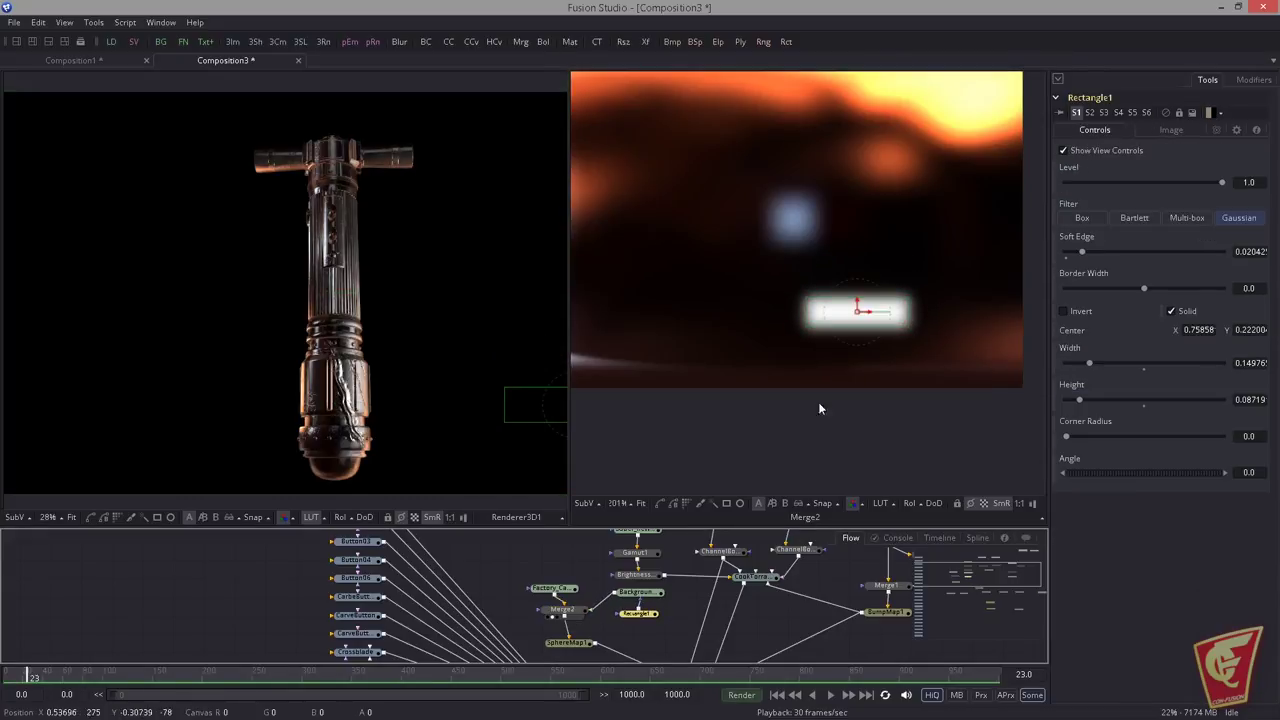
pyautogui.moveTo(858, 312)
pyautogui.mouseDown()
pyautogui.moveTo(892, 311)
pyautogui.moveTo(834, 308)
pyautogui.moveTo(874, 306)
pyautogui.moveTo(889, 337)
pyautogui.moveTo(922, 297)
pyautogui.moveTo(868, 320)
pyautogui.moveTo(879, 308)
pyautogui.mouseUp()
pyautogui.scroll(1, 406, 302)
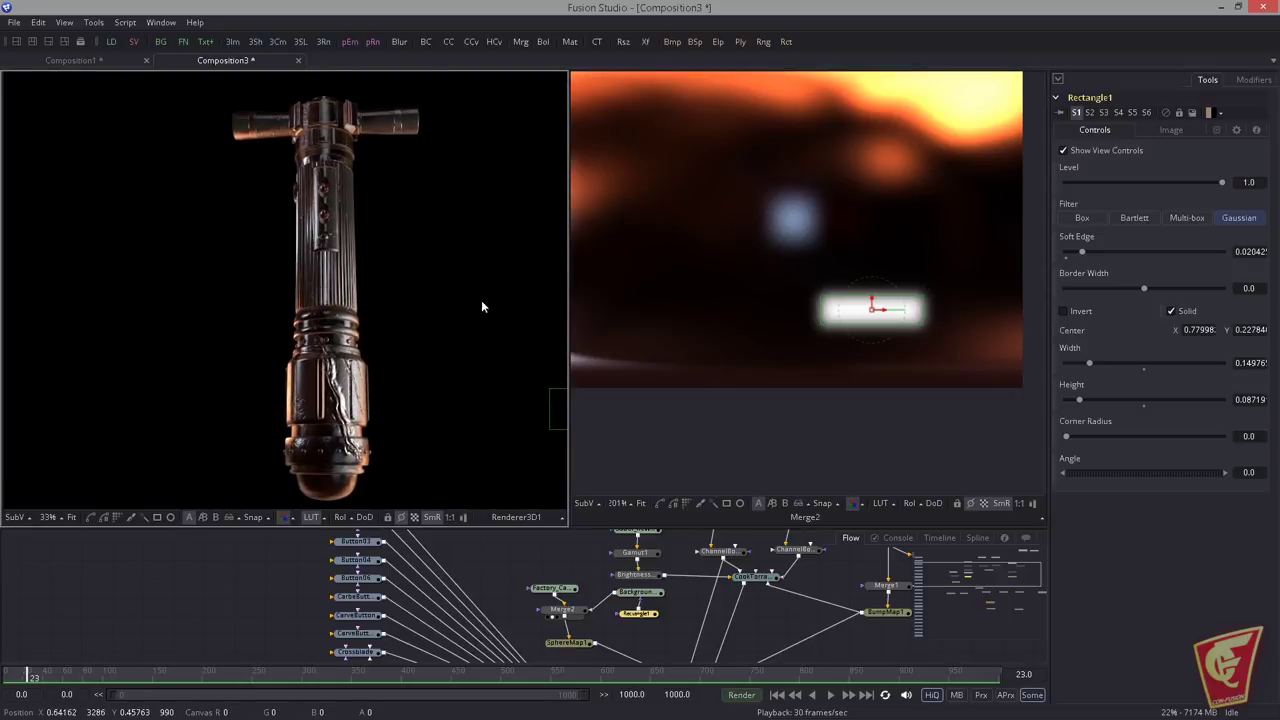
pyautogui.scroll(-1, 501, 316)
# Step: Rearrange the Factory_Catwalk loader, Background1 and Rectangle1 nodes in the flow, placing Rectangle1 directly above Background1
pyautogui.click(558, 587)
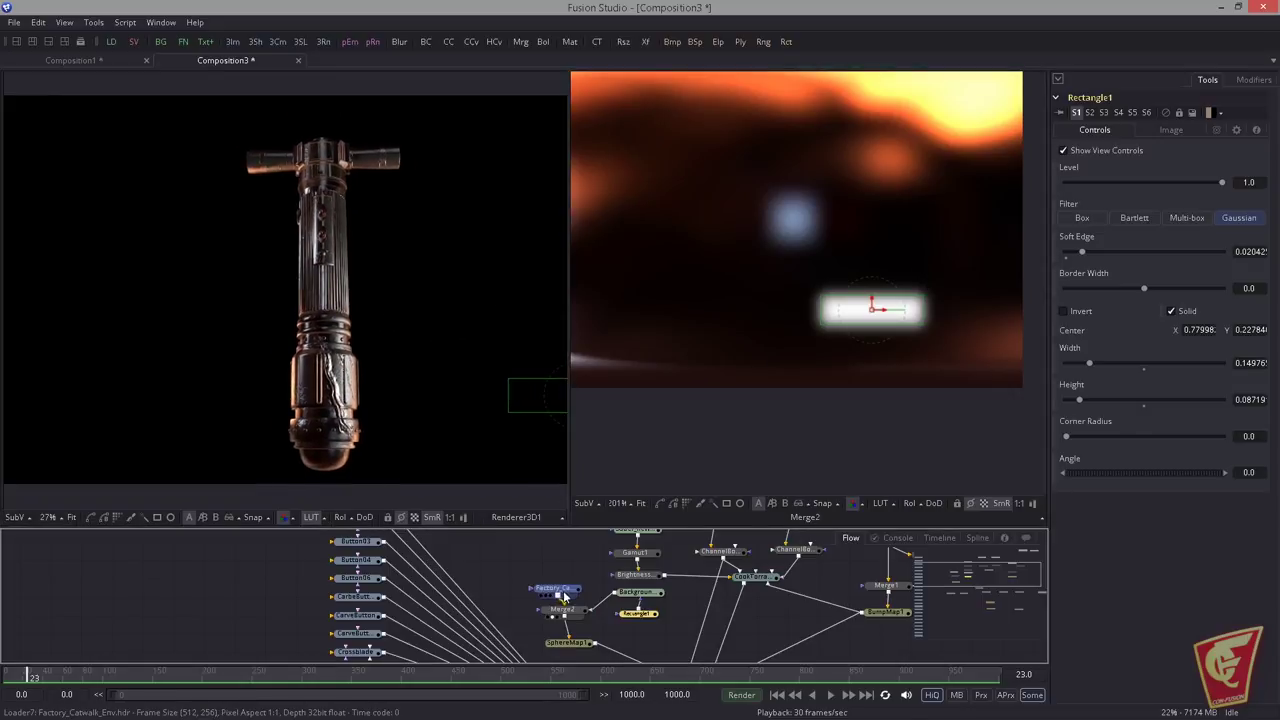
pyautogui.click(631, 598)
pyautogui.click(640, 613)
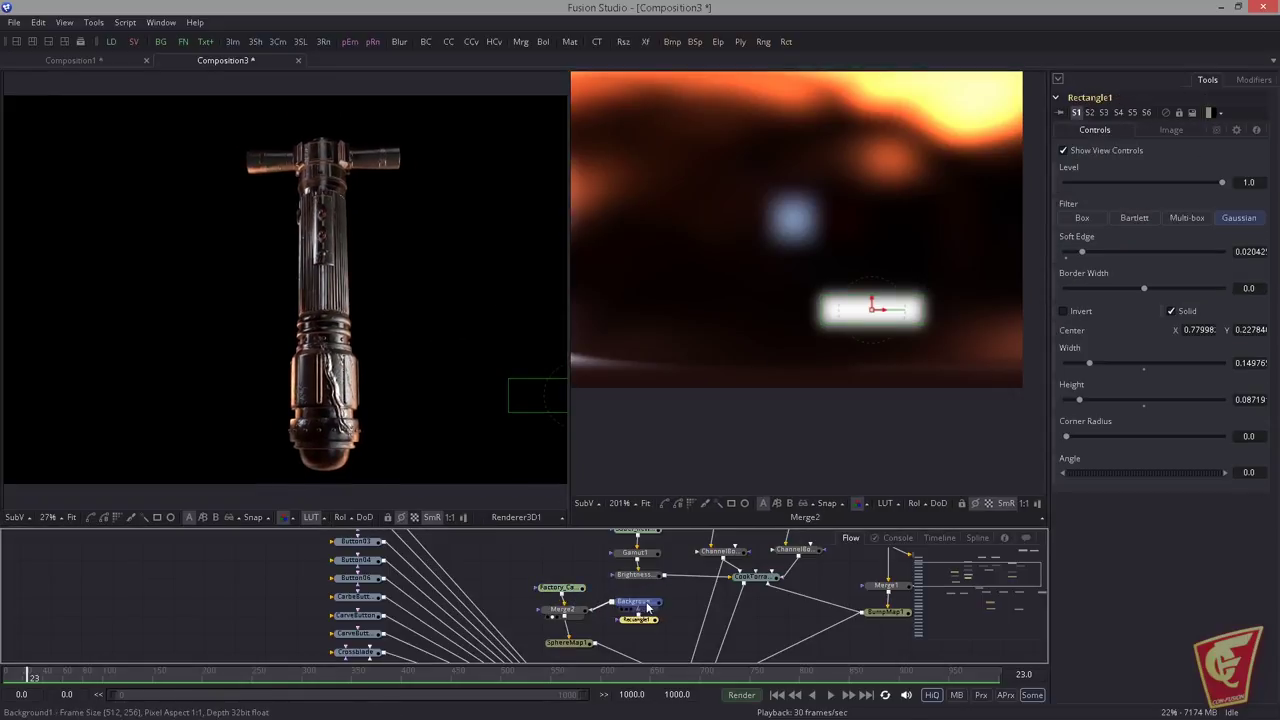
pyautogui.click(648, 607)
pyautogui.moveTo(639, 619); pyautogui.dragTo(641, 594)
pyautogui.moveTo(640, 597); pyautogui.dragTo(634, 606)
pyautogui.click(787, 597)
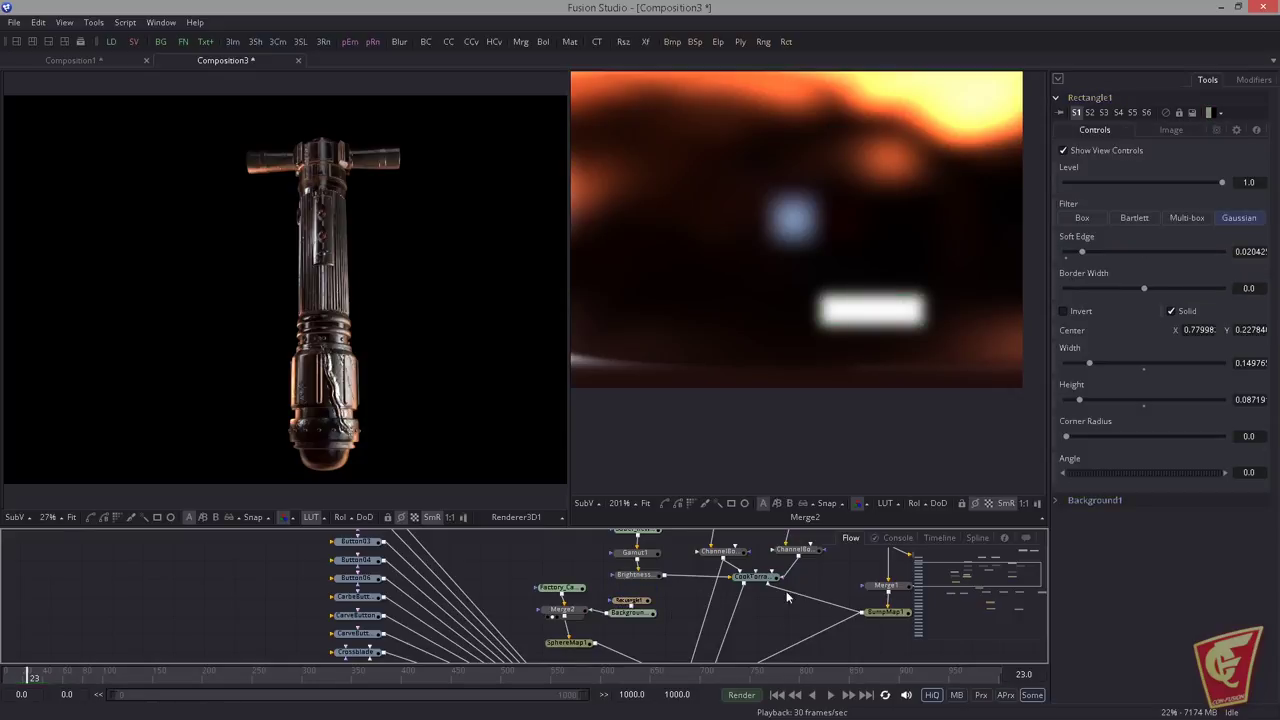
# Step: Add an Ambient Occlusion node near Renderer3D1 and turn off its Use OpenCL option
pyautogui.scroll(-3, 787, 597)
pyautogui.moveTo(722, 583); pyautogui.dragTo(583, 597)
pyautogui.scroll(2, 583, 597)
pyautogui.moveTo(779, 610); pyautogui.dragTo(732, 629)
pyautogui.hotkey('alt', 'Tab')
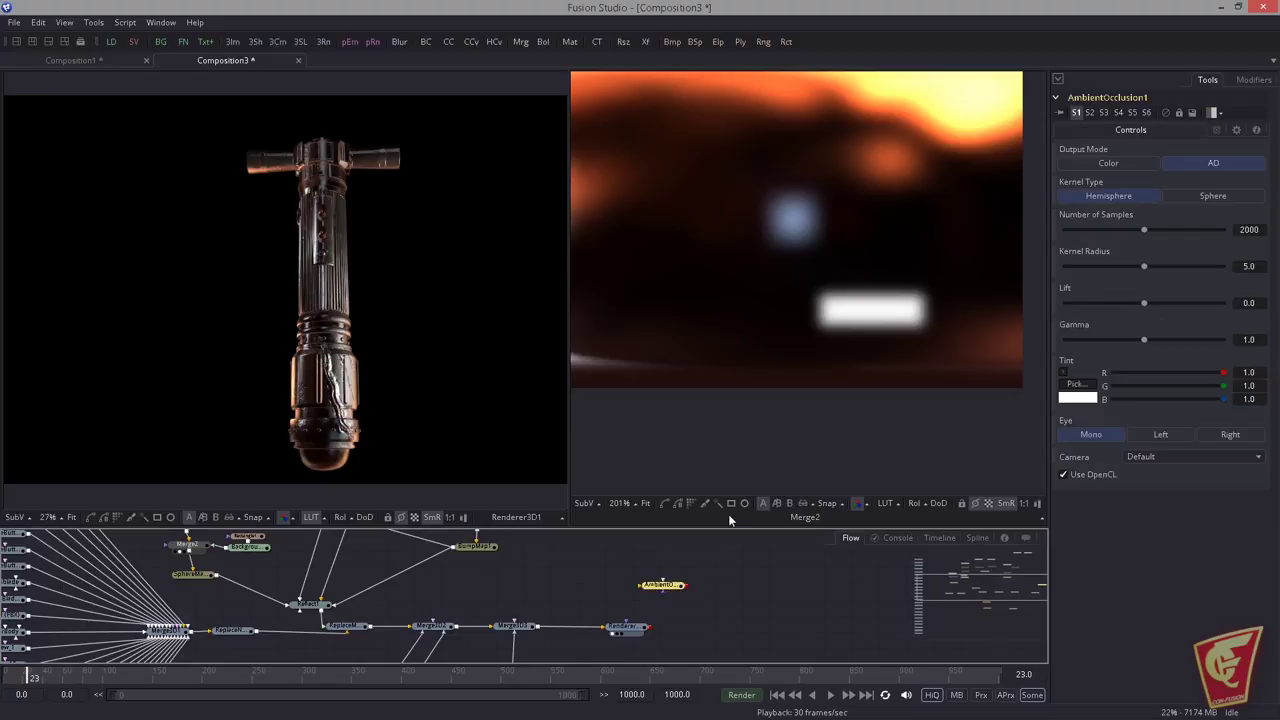
pyautogui.scroll(-1, 729, 550)
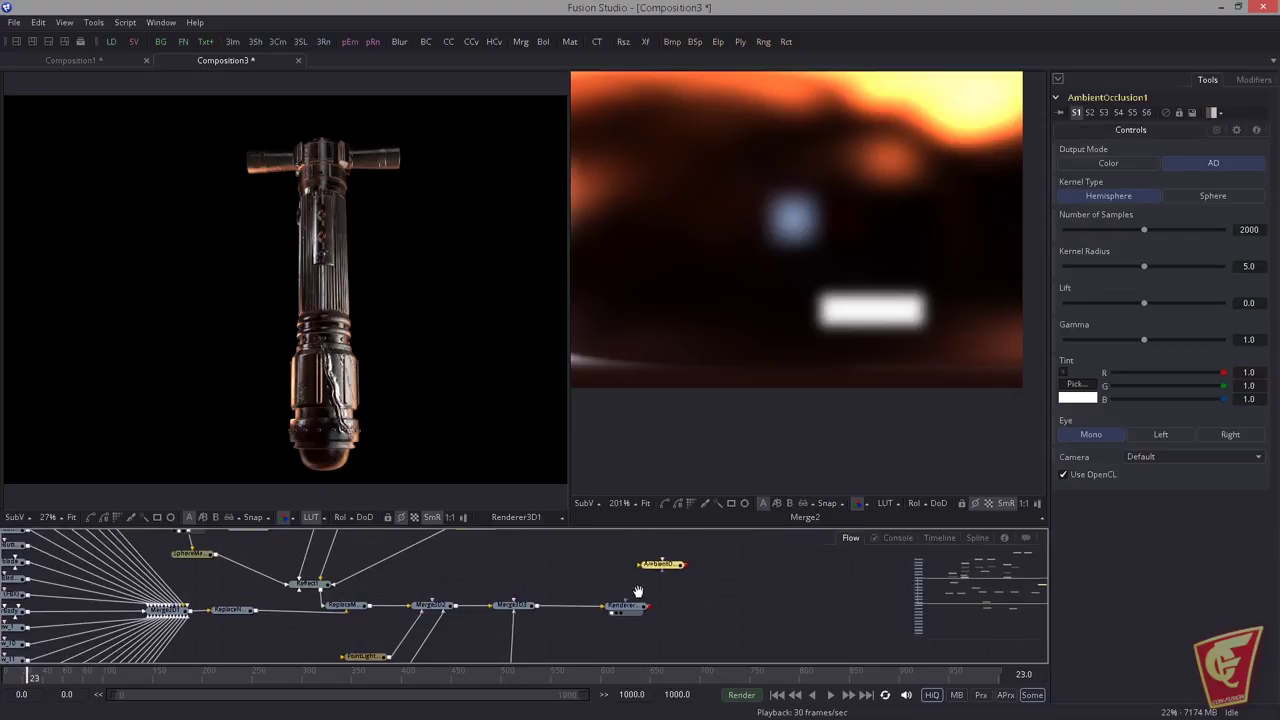
pyautogui.moveTo(638, 592); pyautogui.dragTo(658, 594)
pyautogui.click(1081, 475)
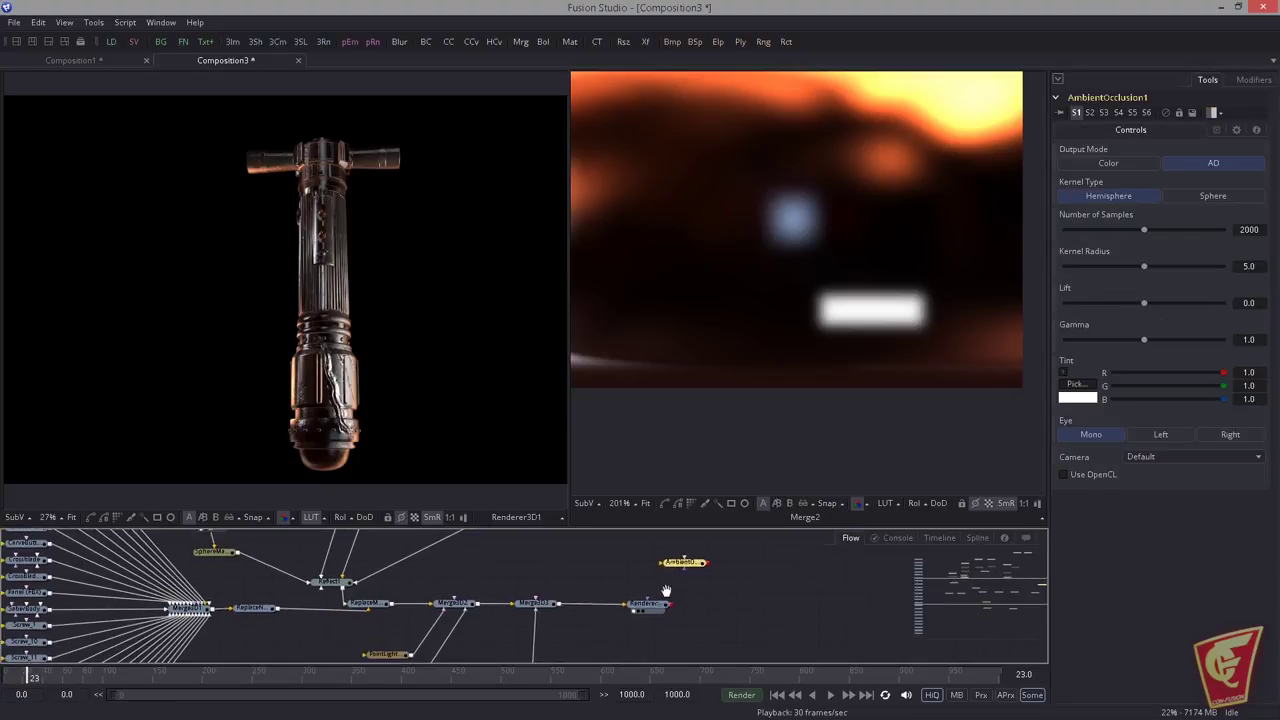
# Step: Connect Renderer3D1 and the scene's camera to AmbientOcclusion1, and set its number of samples to 784
pyautogui.scroll(-1, 720, 560)
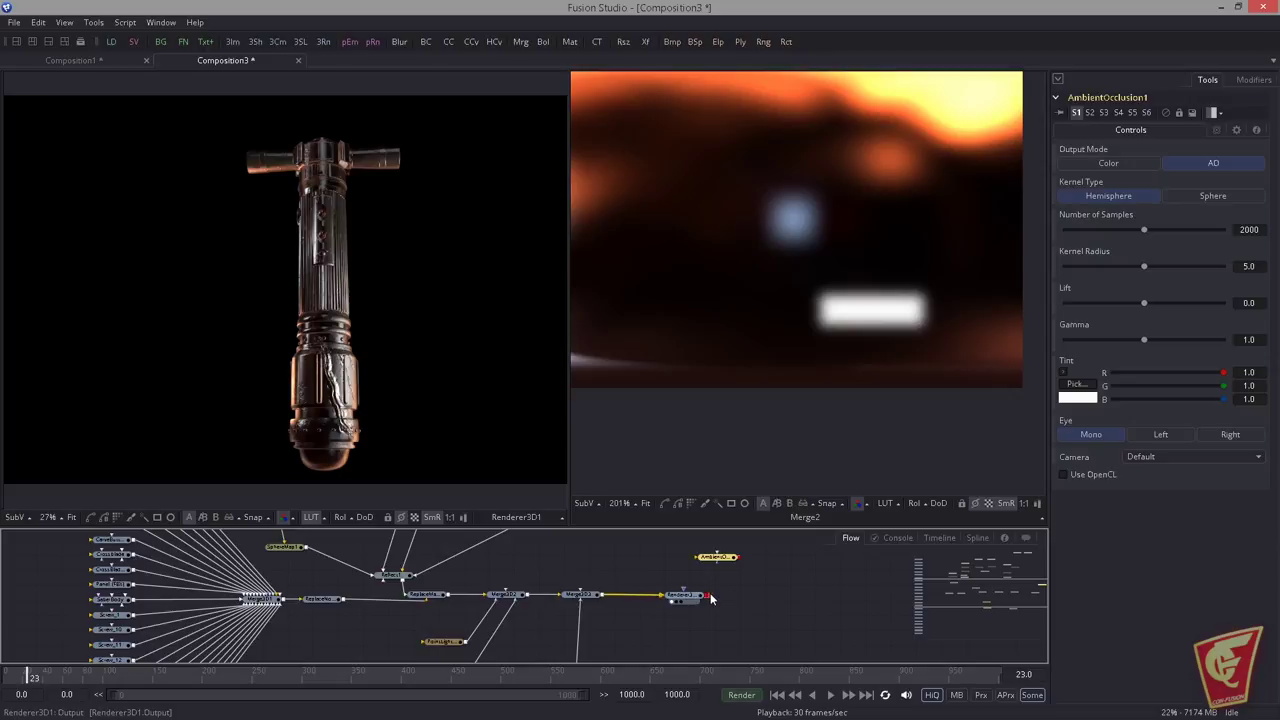
pyautogui.moveTo(711, 598); pyautogui.dragTo(722, 565)
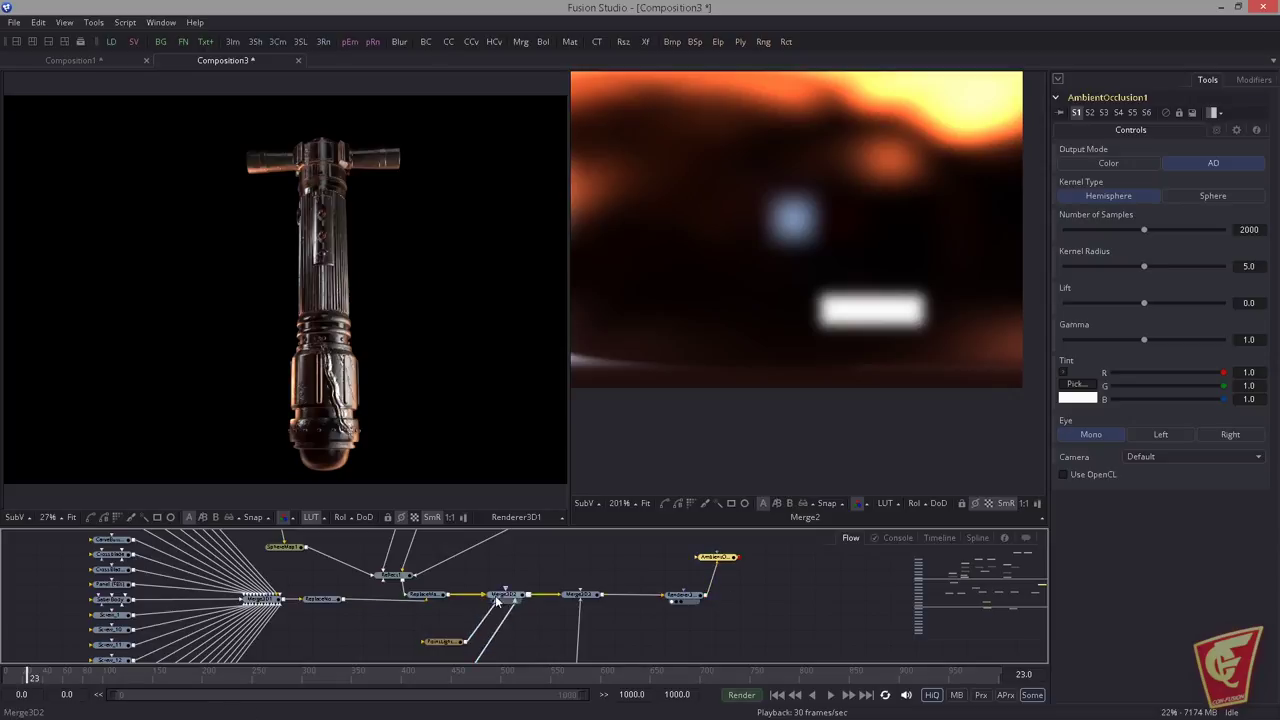
pyautogui.moveTo(498, 601); pyautogui.dragTo(487, 534)
pyautogui.moveTo(604, 546); pyautogui.dragTo(514, 597)
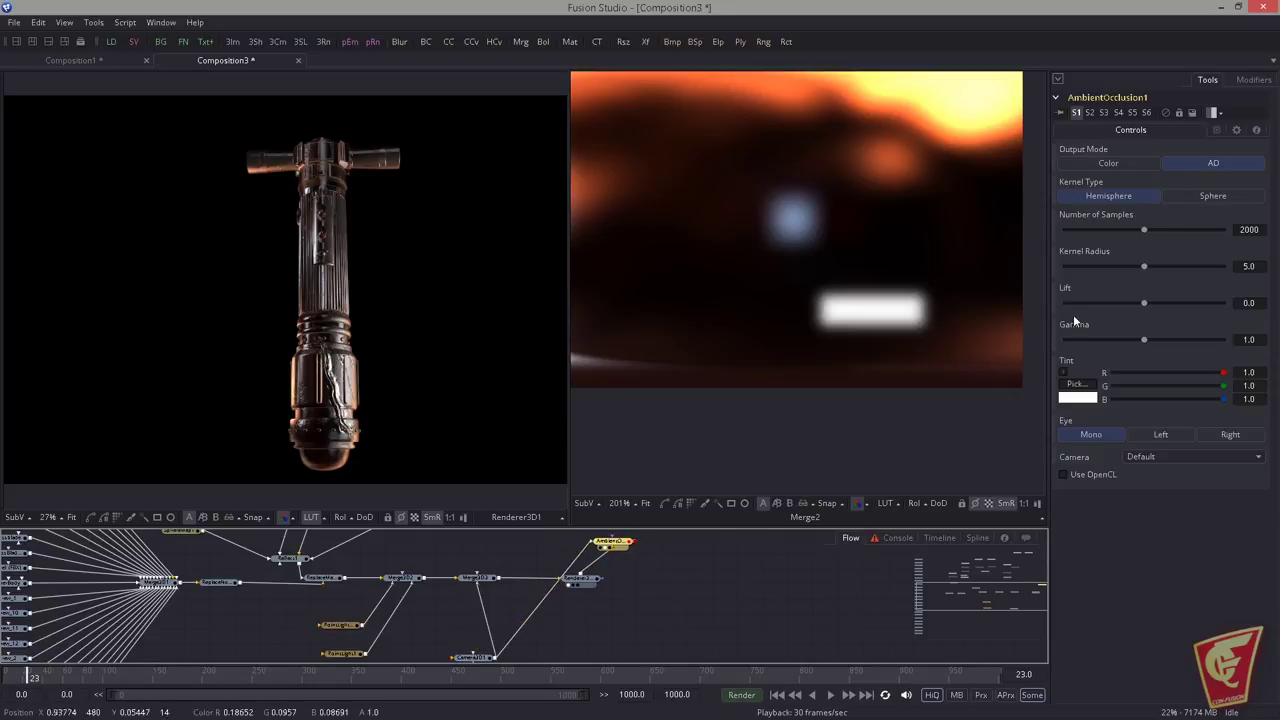
pyautogui.click(1096, 229)
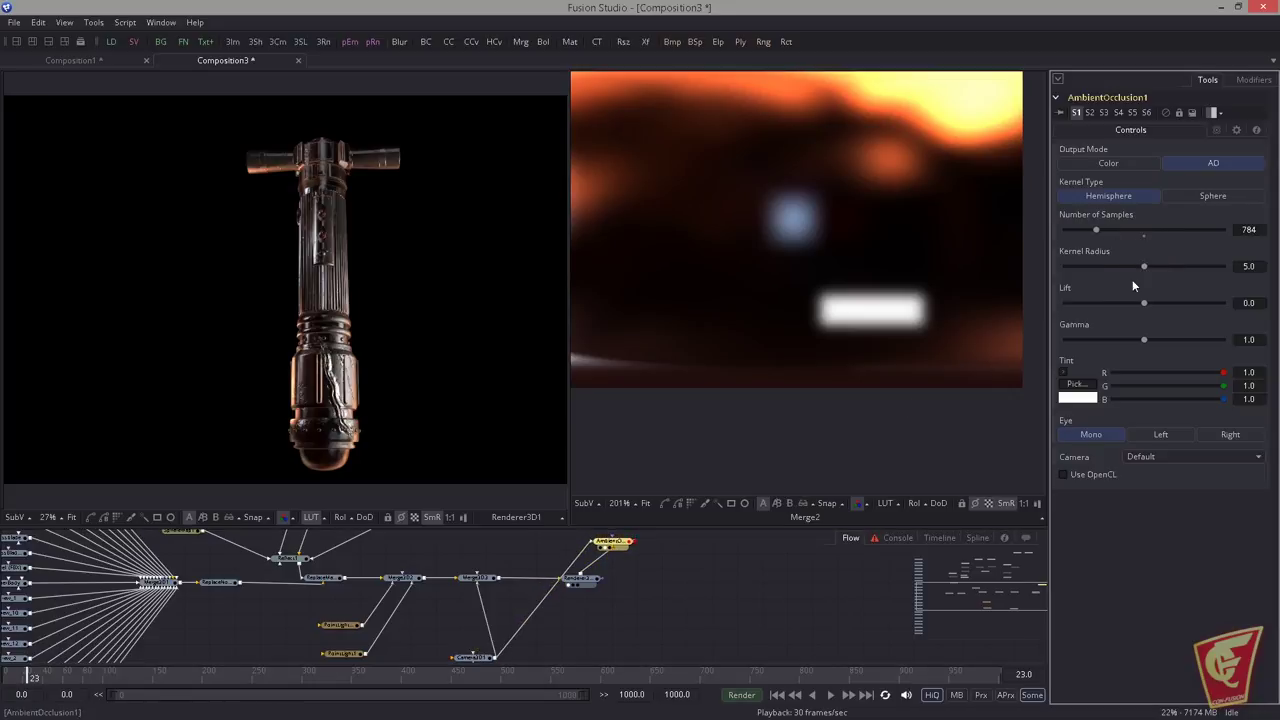
pyautogui.moveTo(766, 594); pyautogui.dragTo(783, 595)
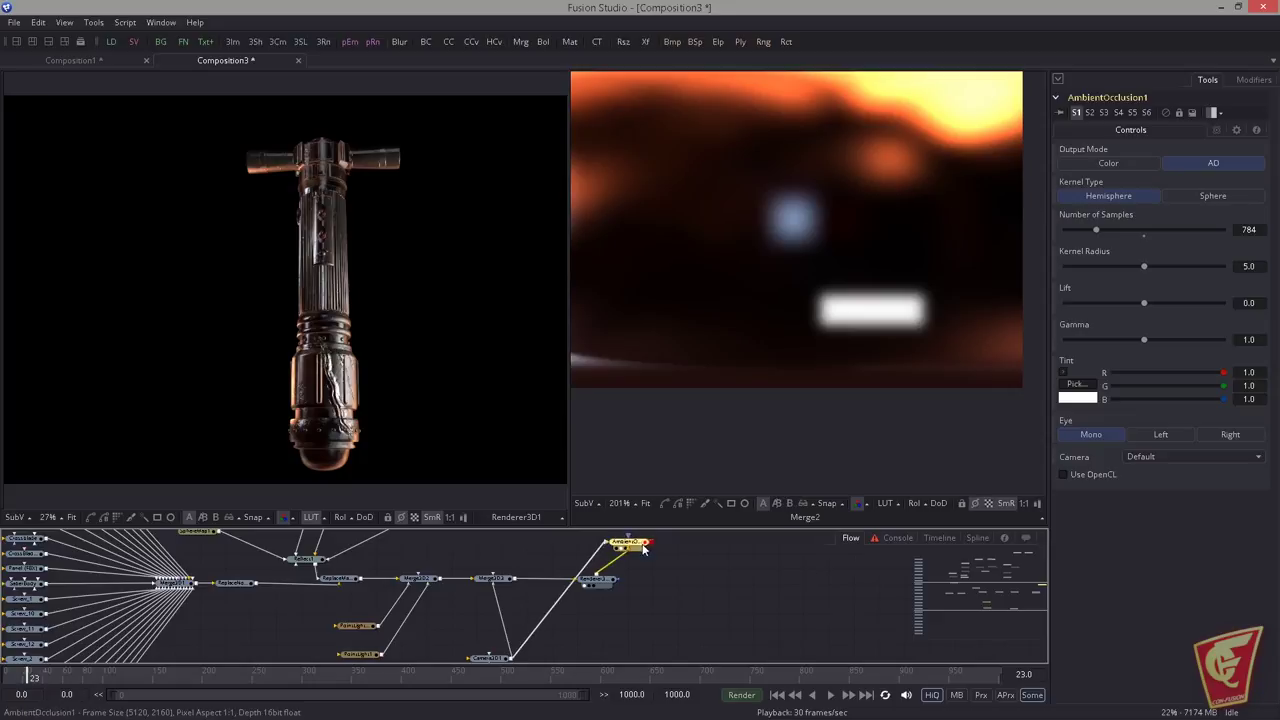
# Step: Enable the Normal and Z output channels on Renderer3D1, both with supersampling, and move the AmbientOcclusion1 node further along the flow
pyautogui.click(604, 582)
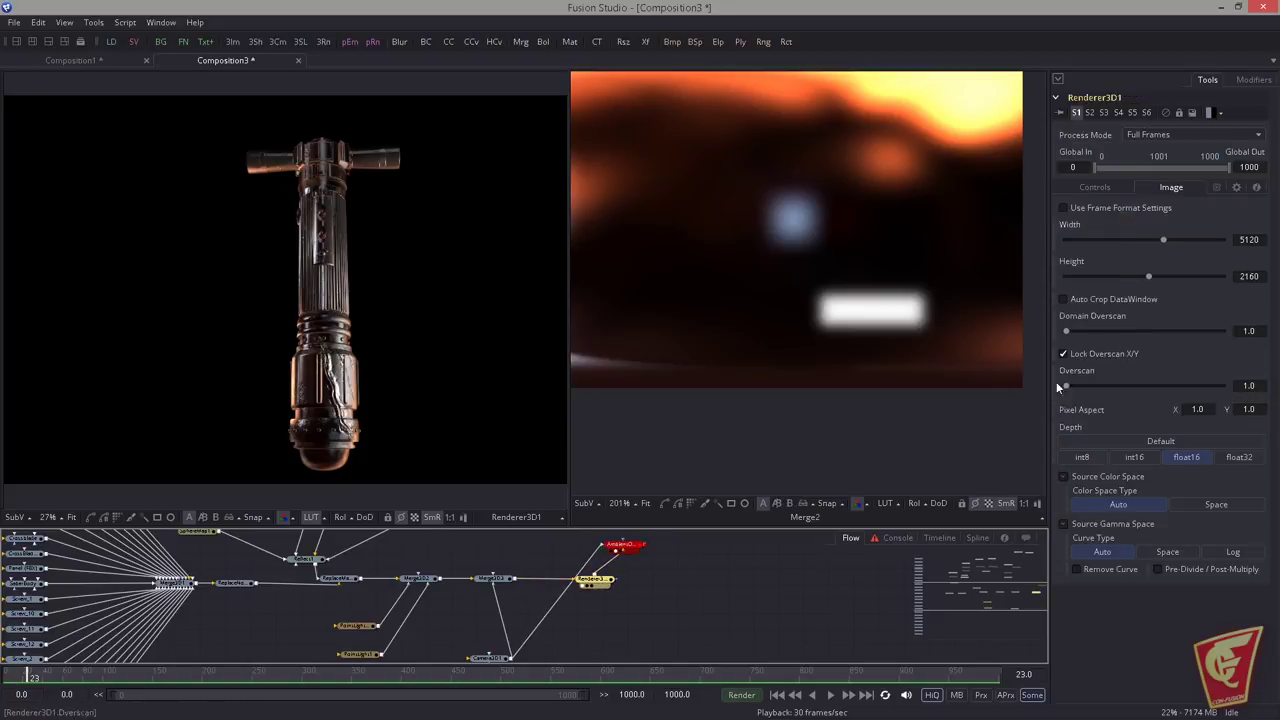
pyautogui.click(1092, 188)
pyautogui.click(1063, 297)
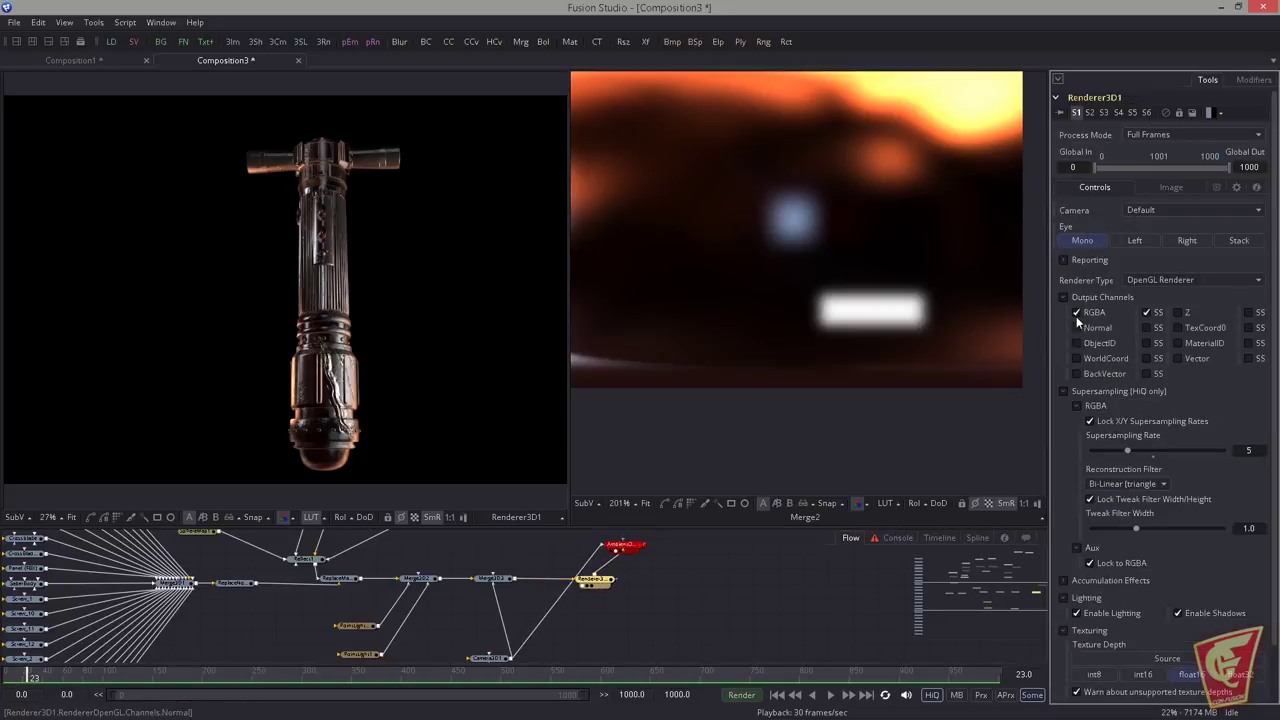
pyautogui.click(1076, 328)
pyautogui.click(1146, 328)
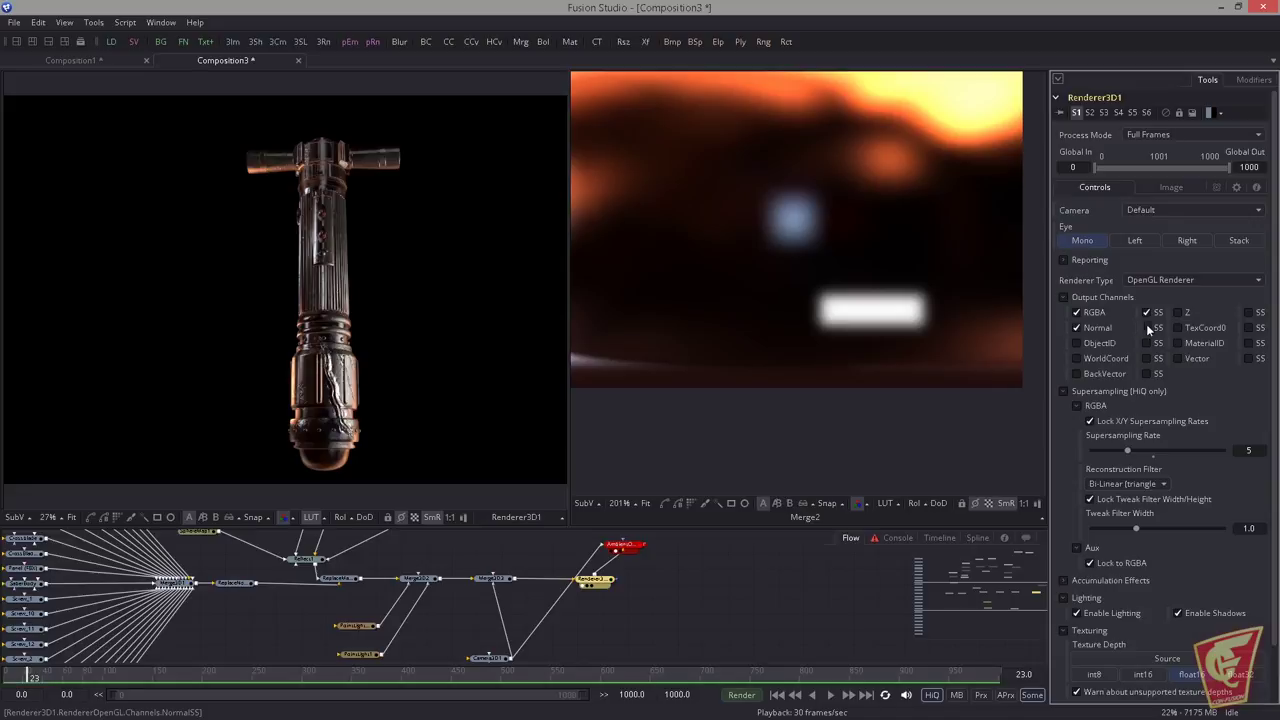
pyautogui.click(1256, 314)
pyautogui.moveTo(639, 547); pyautogui.dragTo(710, 552)
pyautogui.moveTo(603, 592); pyautogui.dragTo(662, 591)
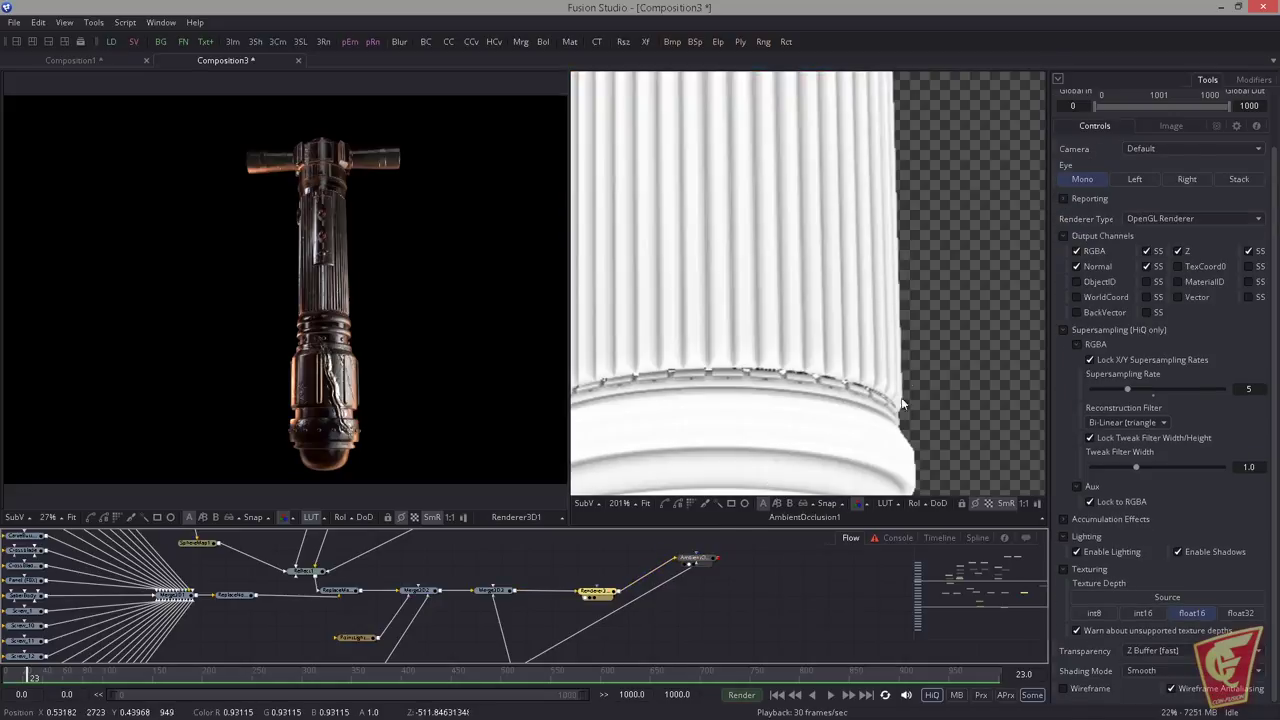
# Step: Examine the ambient occlusion pass along the whole hilt, from the lower rings to the crossguard, beside the shaded render
pyautogui.moveTo(900, 408); pyautogui.dragTo(878, 388)
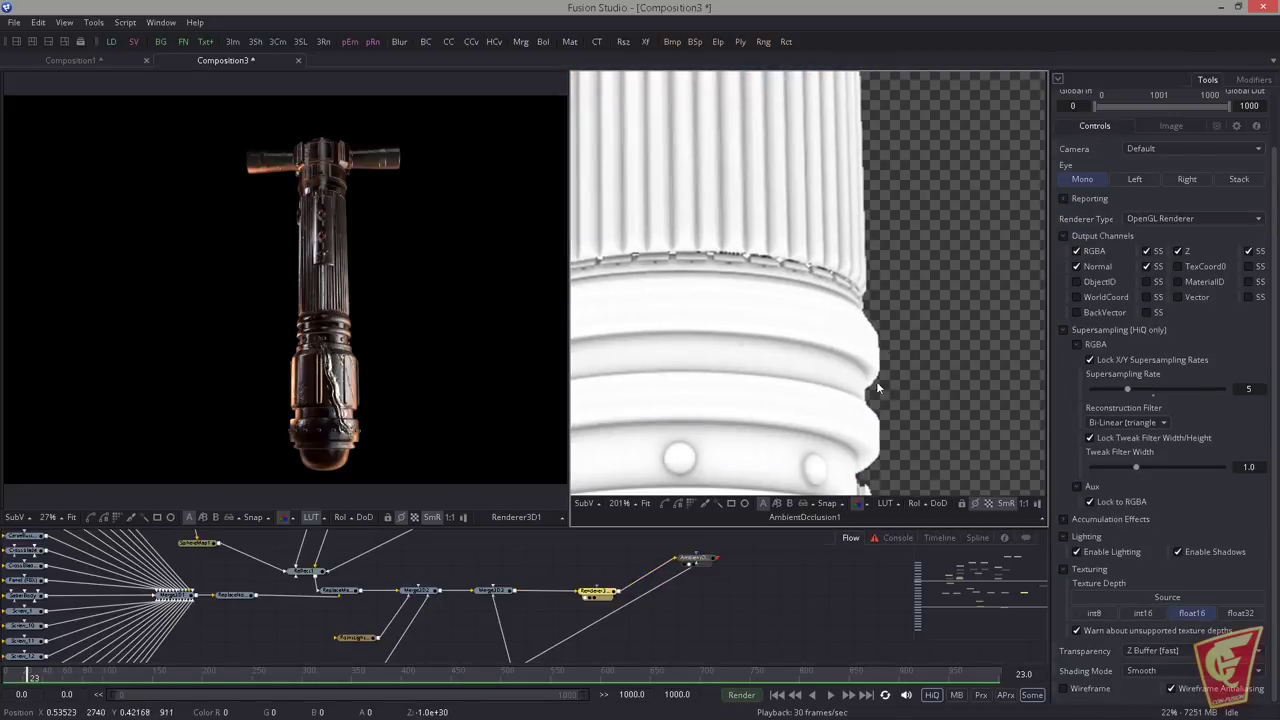
pyautogui.scroll(-5, 791, 351)
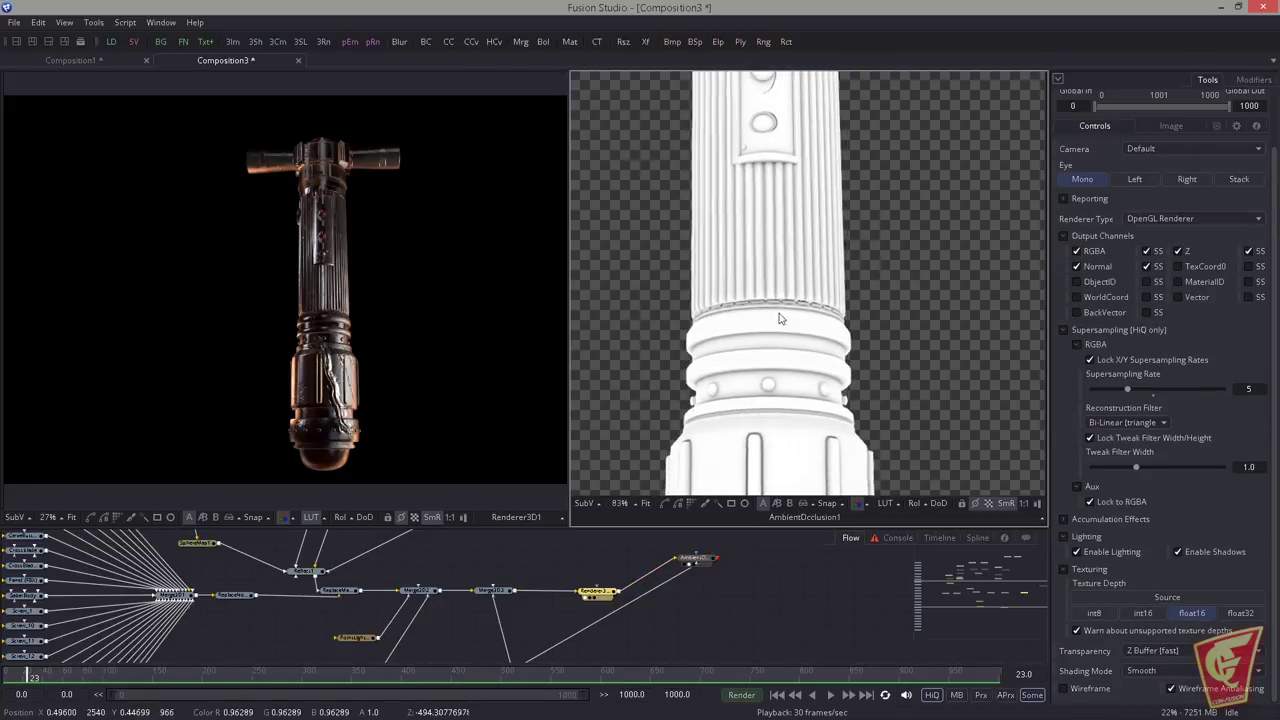
pyautogui.moveTo(805, 296); pyautogui.dragTo(789, 342)
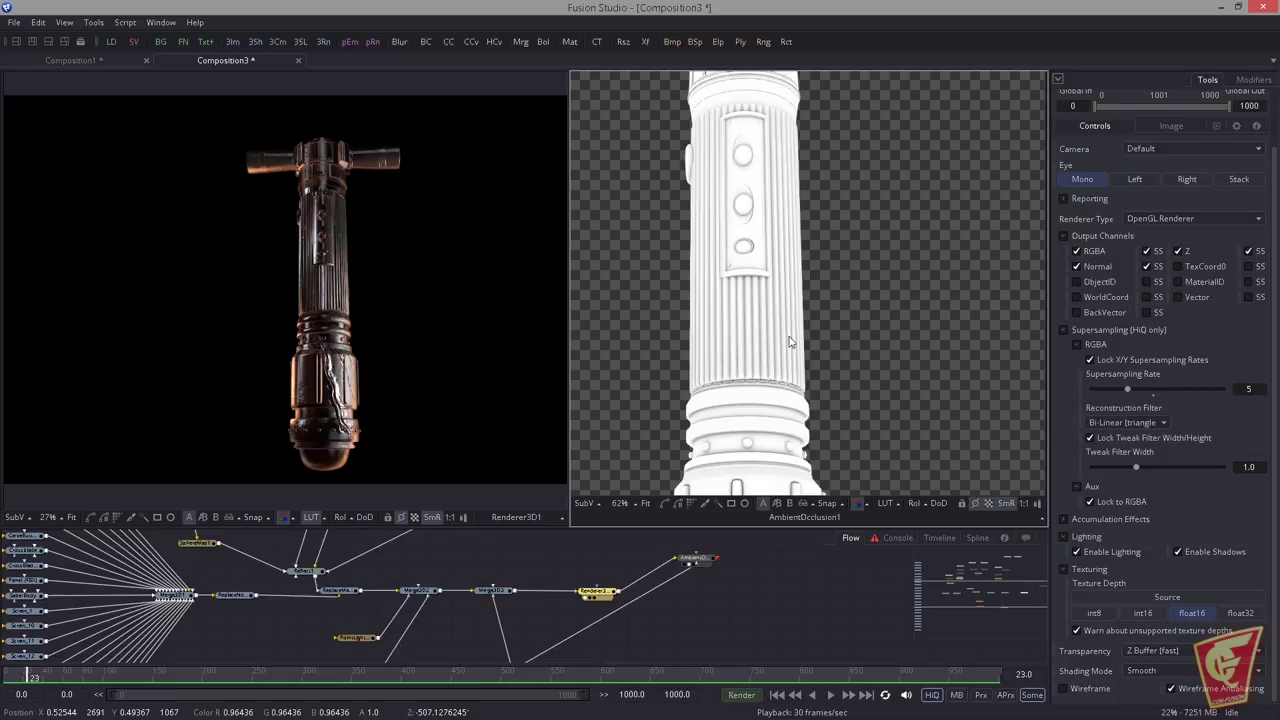
pyautogui.moveTo(705, 566); pyautogui.dragTo(752, 577)
pyautogui.click(647, 569)
pyautogui.moveTo(822, 356); pyautogui.dragTo(838, 405)
pyautogui.moveTo(845, 290); pyautogui.dragTo(827, 343)
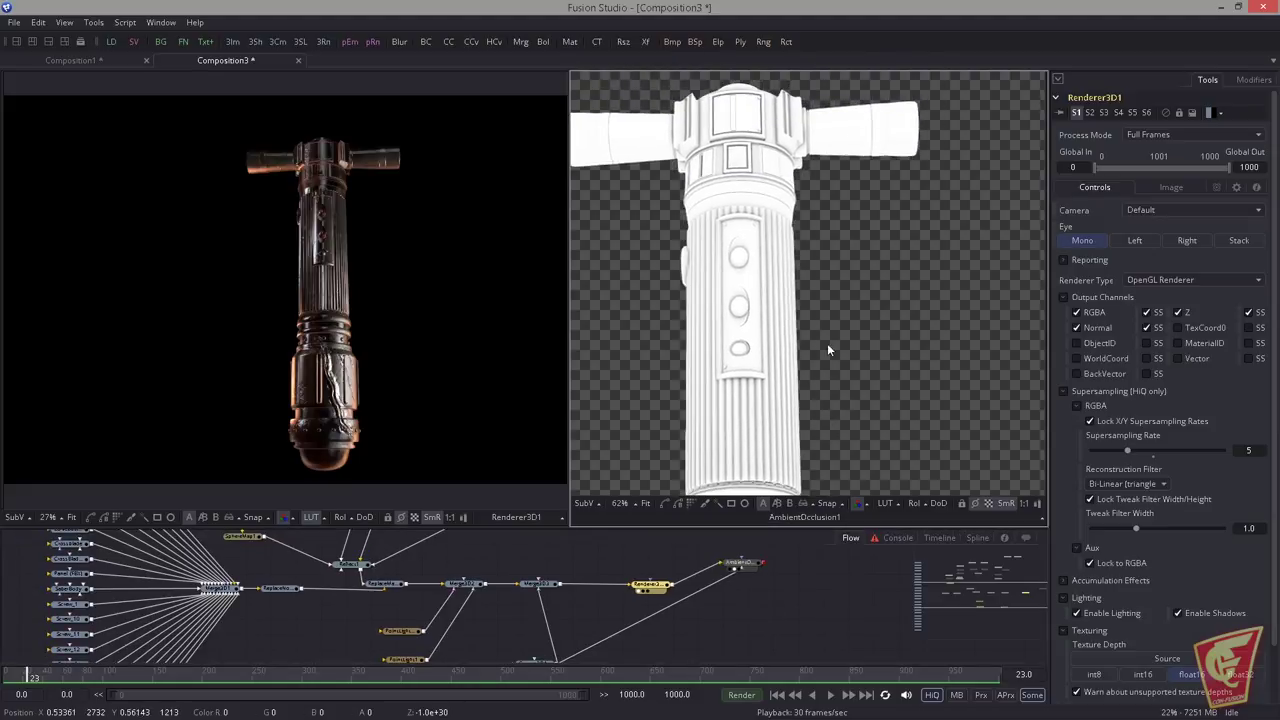
pyautogui.moveTo(740, 582); pyautogui.dragTo(739, 560)
pyautogui.scroll(2, 737, 367)
pyautogui.scroll(2, 762, 284)
pyautogui.moveTo(797, 471); pyautogui.dragTo(743, 346)
pyautogui.scroll(-3, 735, 300)
pyautogui.scroll(-3, 743, 347)
pyautogui.scroll(1, 691, 594)
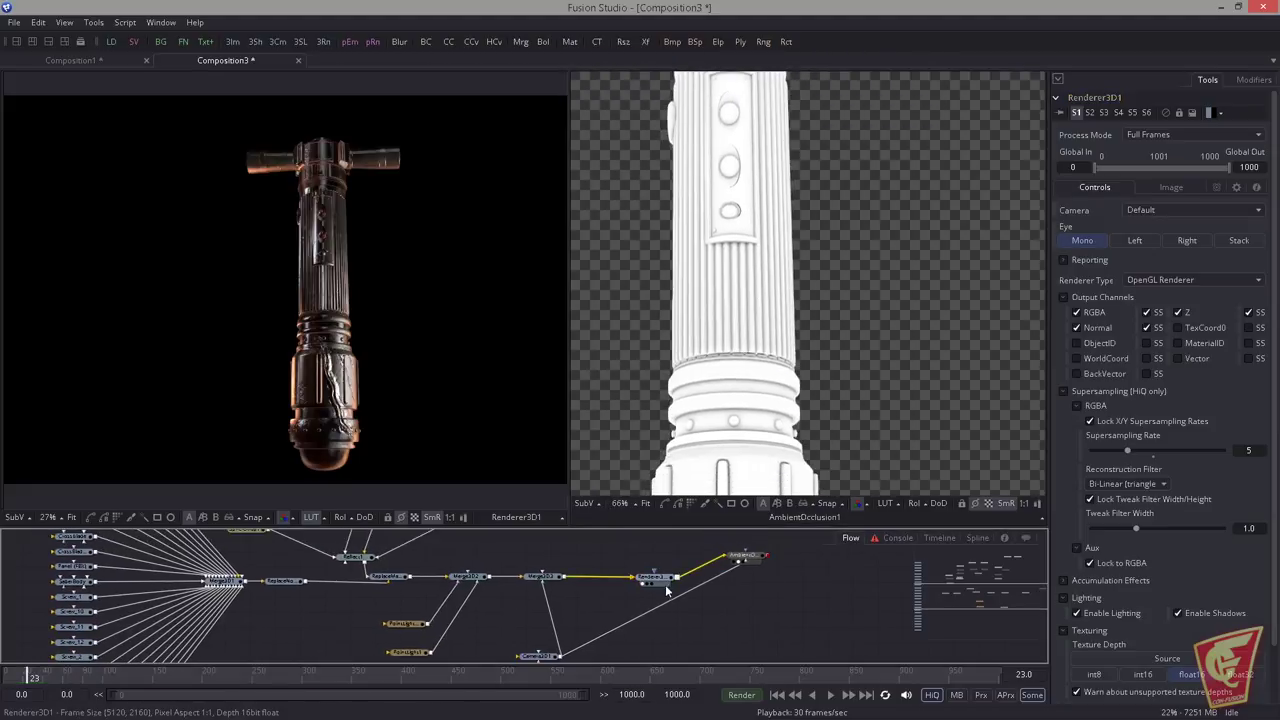
pyautogui.scroll(4, 500, 398)
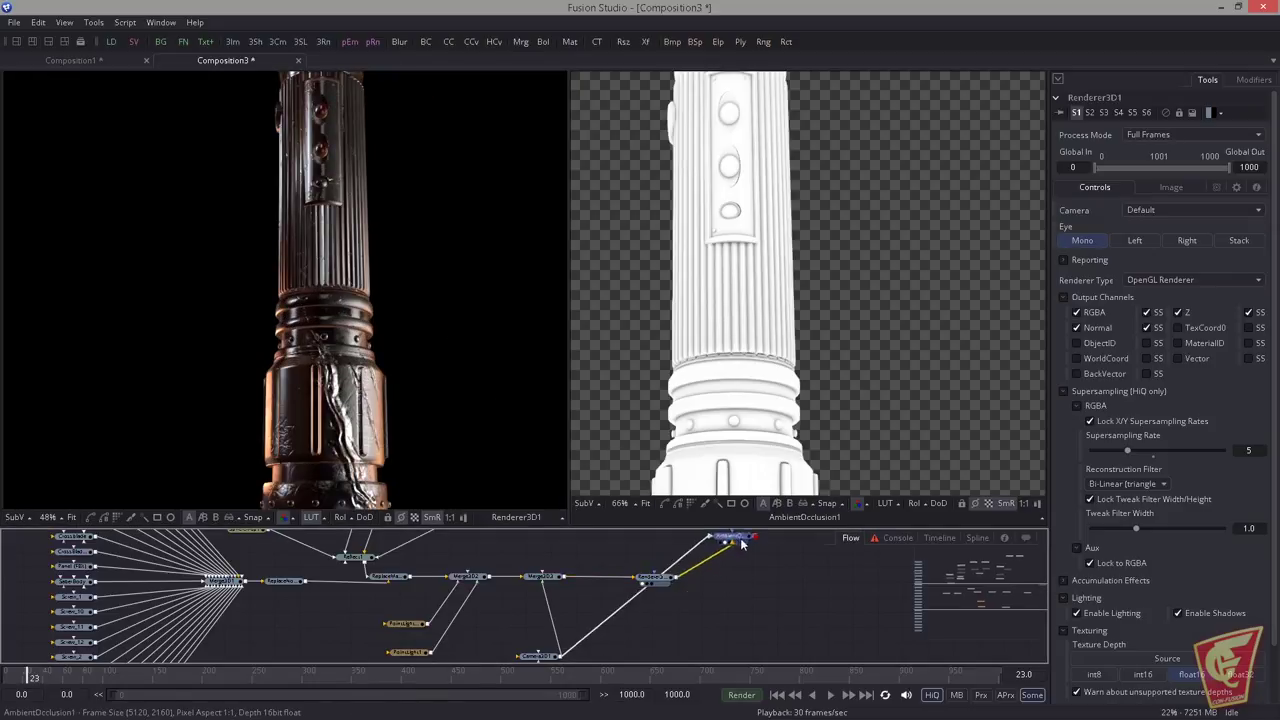
# Step: Merge AmbientOcclusion1 over Renderer3D1 with a new Merge node, and set its apply mode to Multiply
pyautogui.click(758, 561)
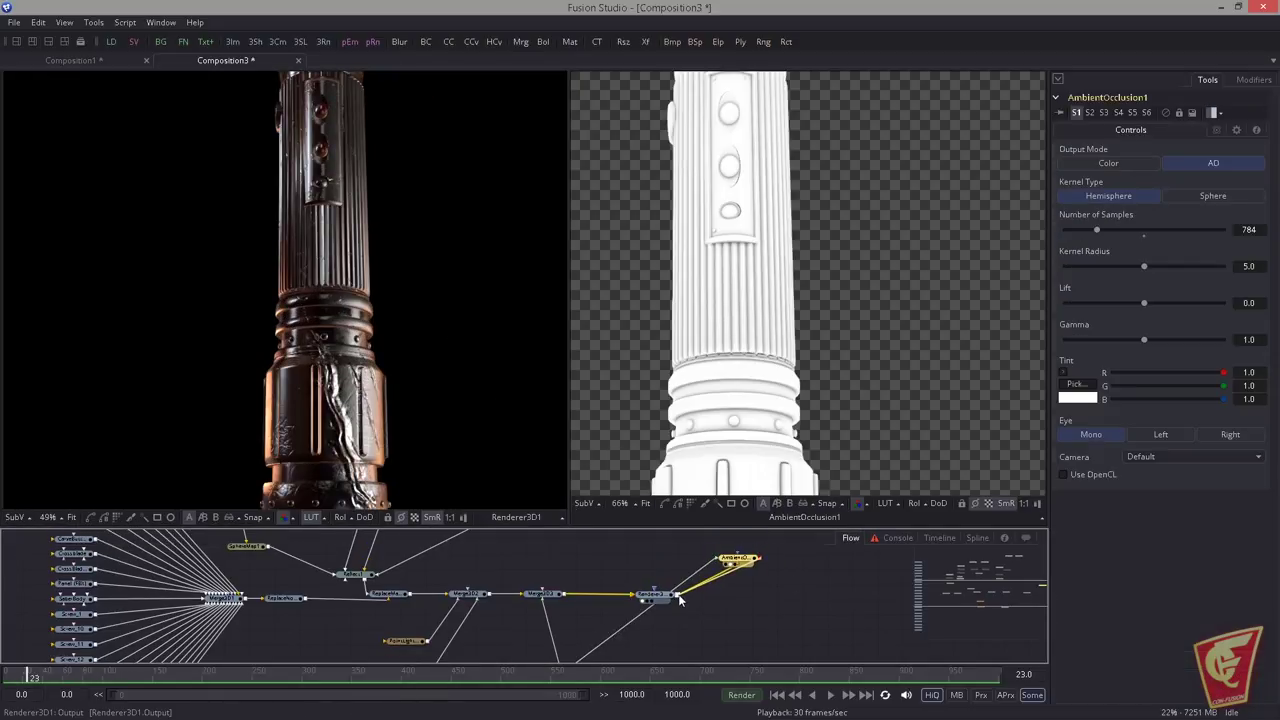
pyautogui.moveTo(680, 599); pyautogui.dragTo(680, 599)
pyautogui.moveTo(739, 560); pyautogui.dragTo(718, 541)
pyautogui.moveTo(739, 614); pyautogui.dragTo(780, 612)
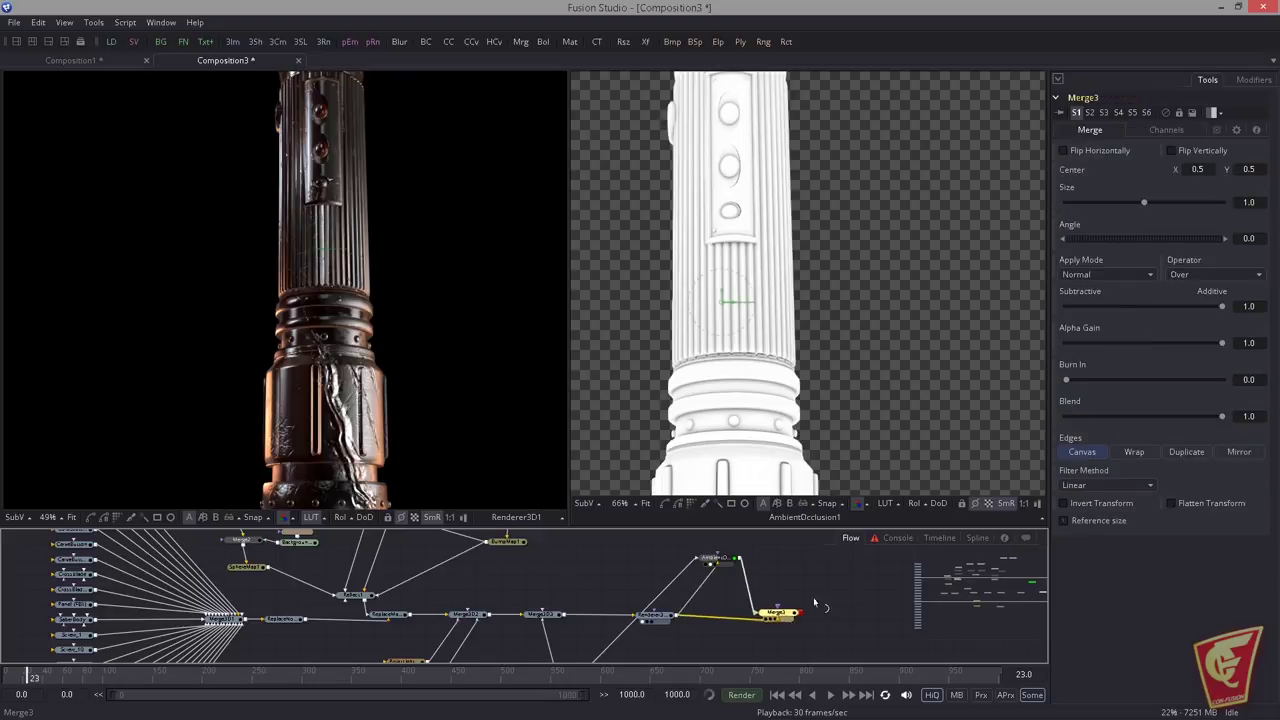
pyautogui.click(1107, 274)
pyautogui.click(1086, 320)
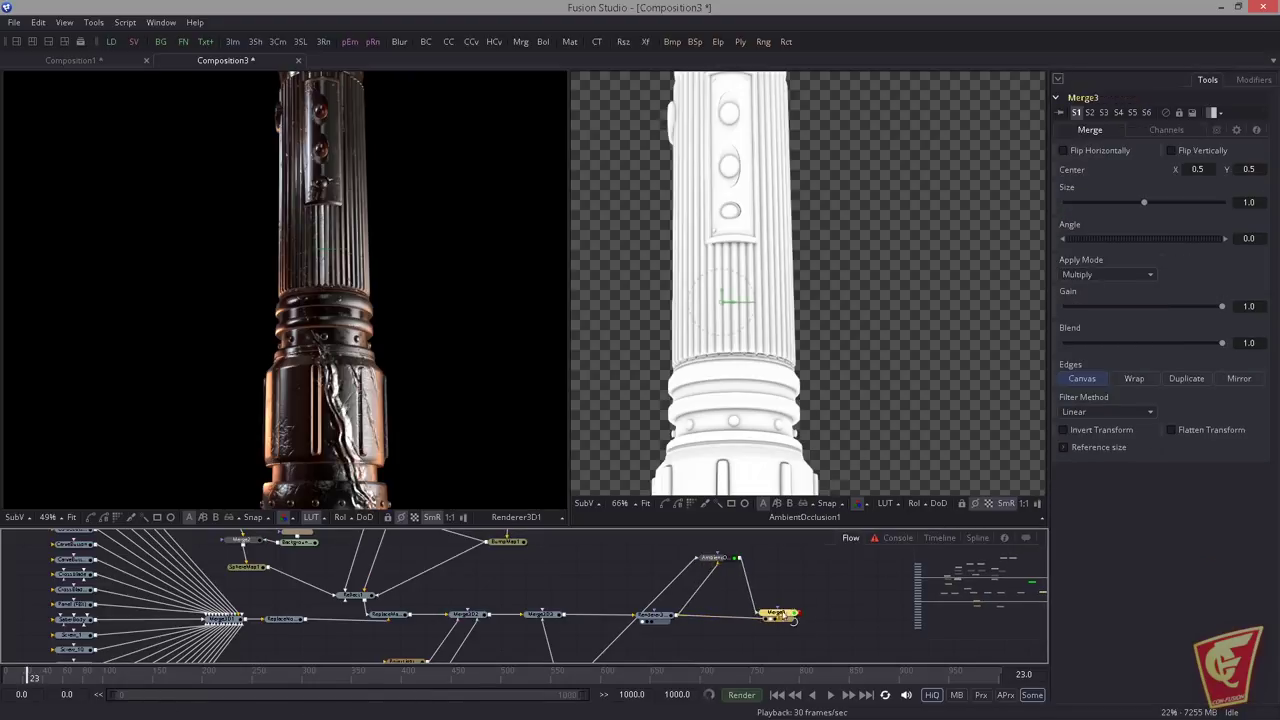
# Step: View Merge3's output and compare the hilt's lower section with and without the ambient occlusion
pyautogui.press('2')
pyautogui.press('2')
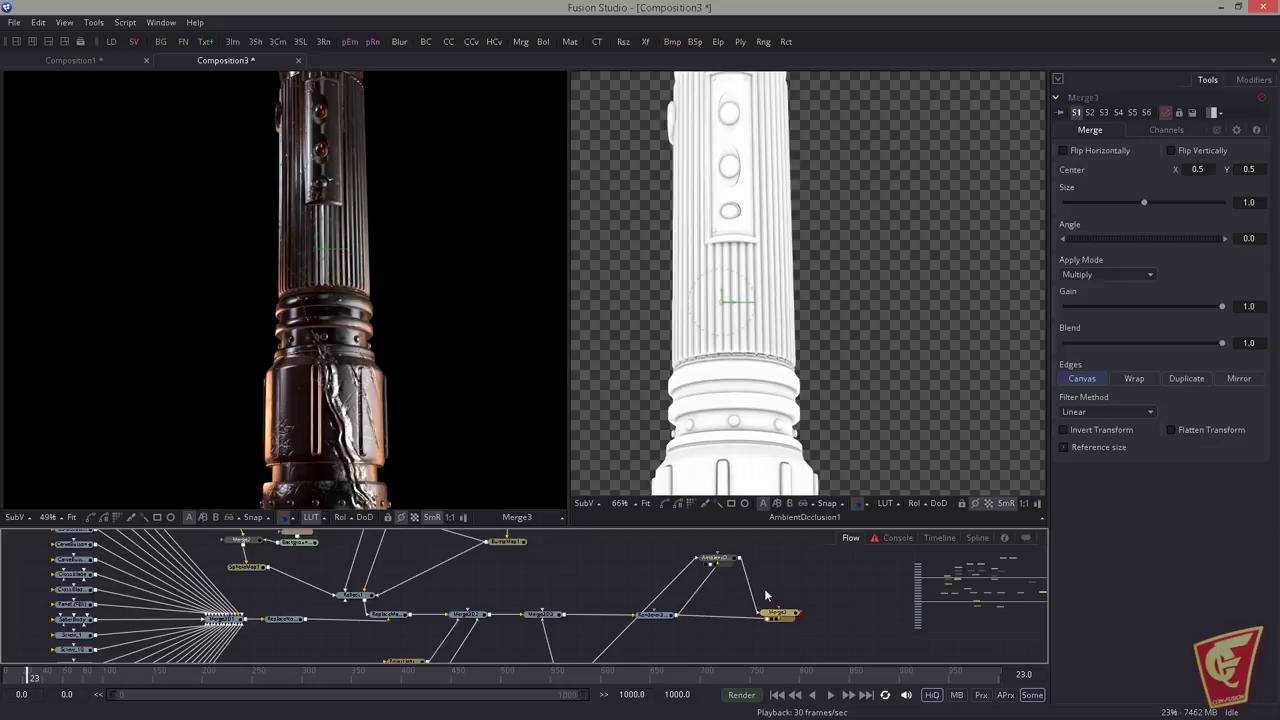
pyautogui.scroll(3, 380, 370)
pyautogui.moveTo(367, 357); pyautogui.dragTo(348, 344)
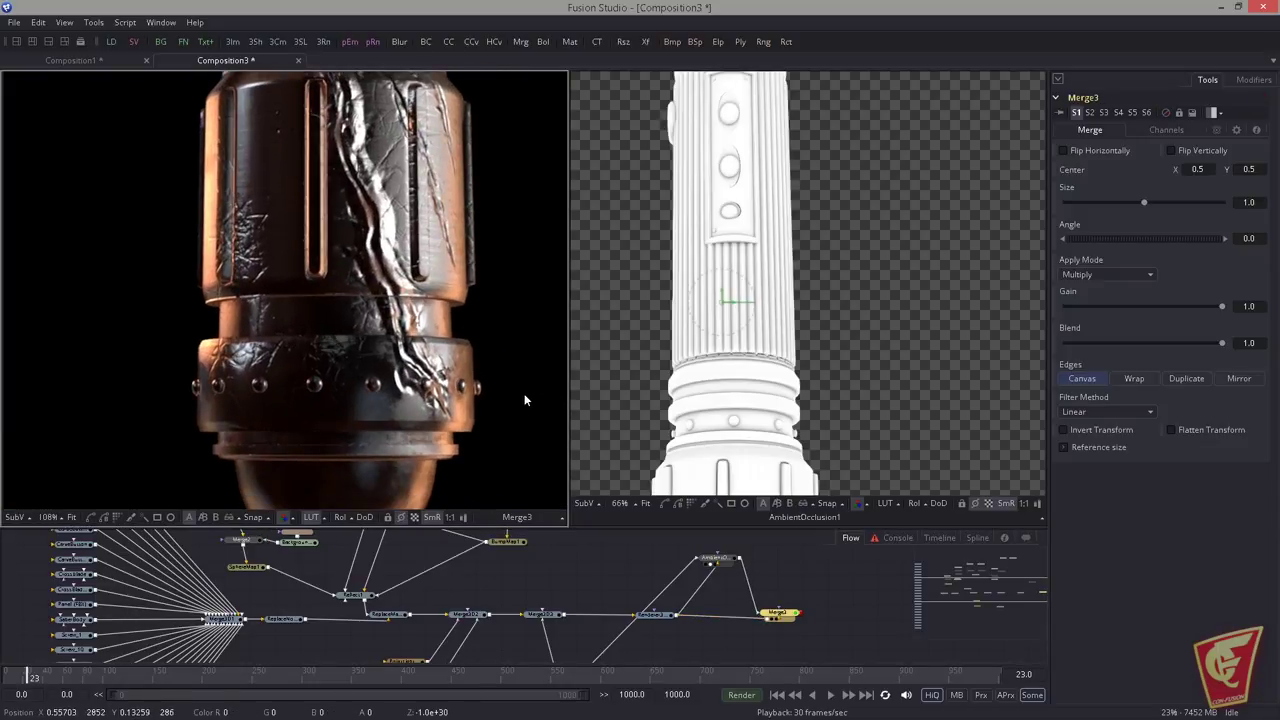
# Step: Add a Bitmap mask fed by AmbientOcclusion1, view it, and set its channel to Red
pyautogui.click(790, 579)
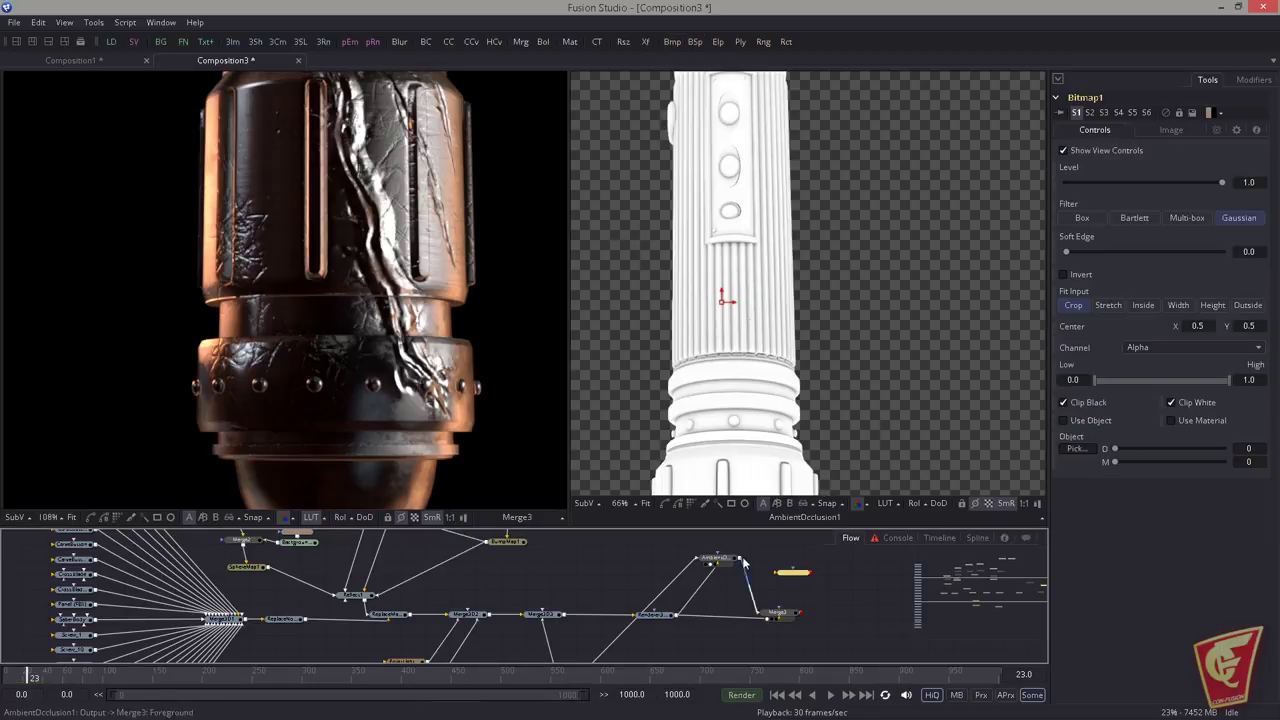
pyautogui.press('2')
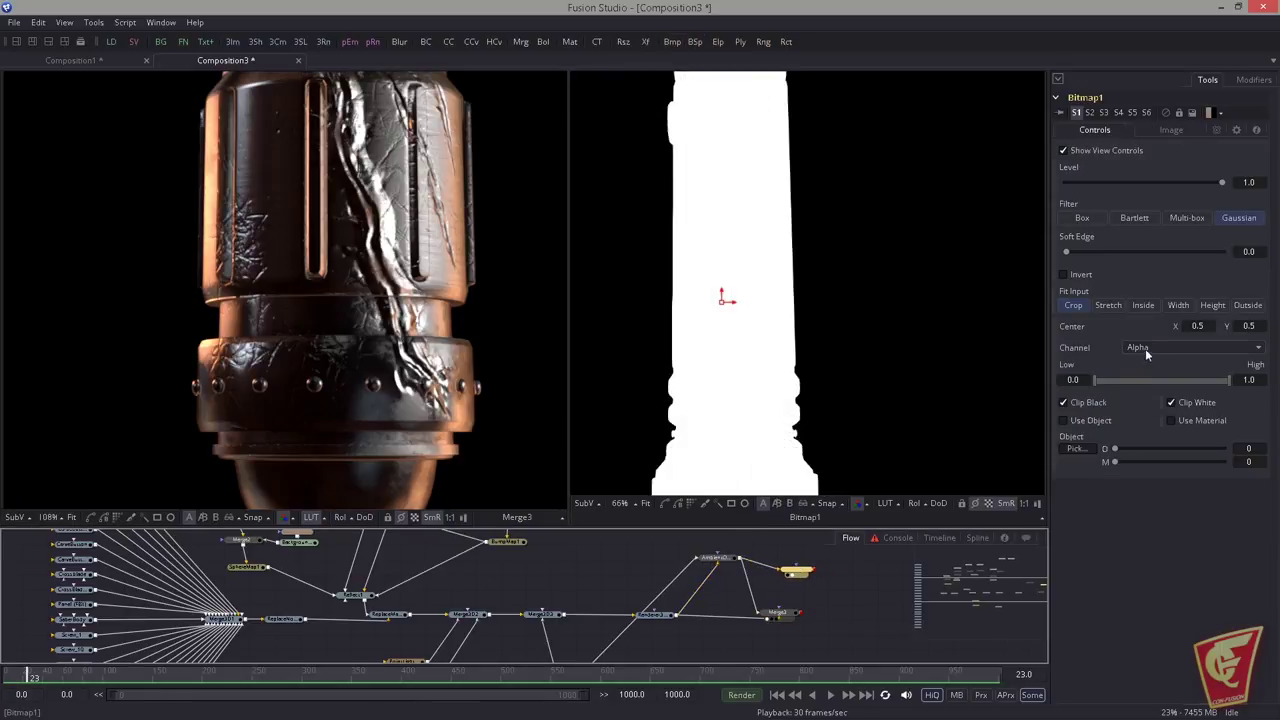
pyautogui.click(1147, 350)
pyautogui.click(1146, 310)
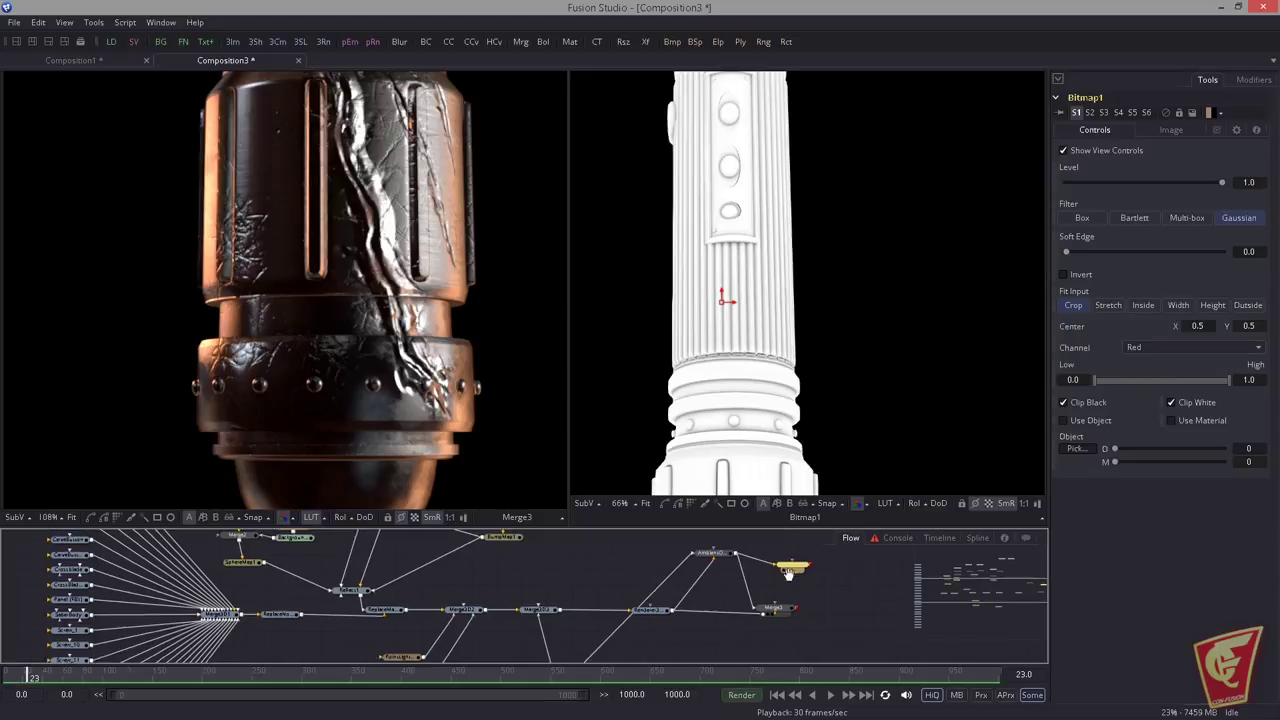
# Step: Replace Merge3 with a BrightnessContrast node fed by Renderer3D1 and masked by Bitmap1, and view its output
pyautogui.click(780, 606)
pyautogui.press('Delete')
pyautogui.click(763, 603)
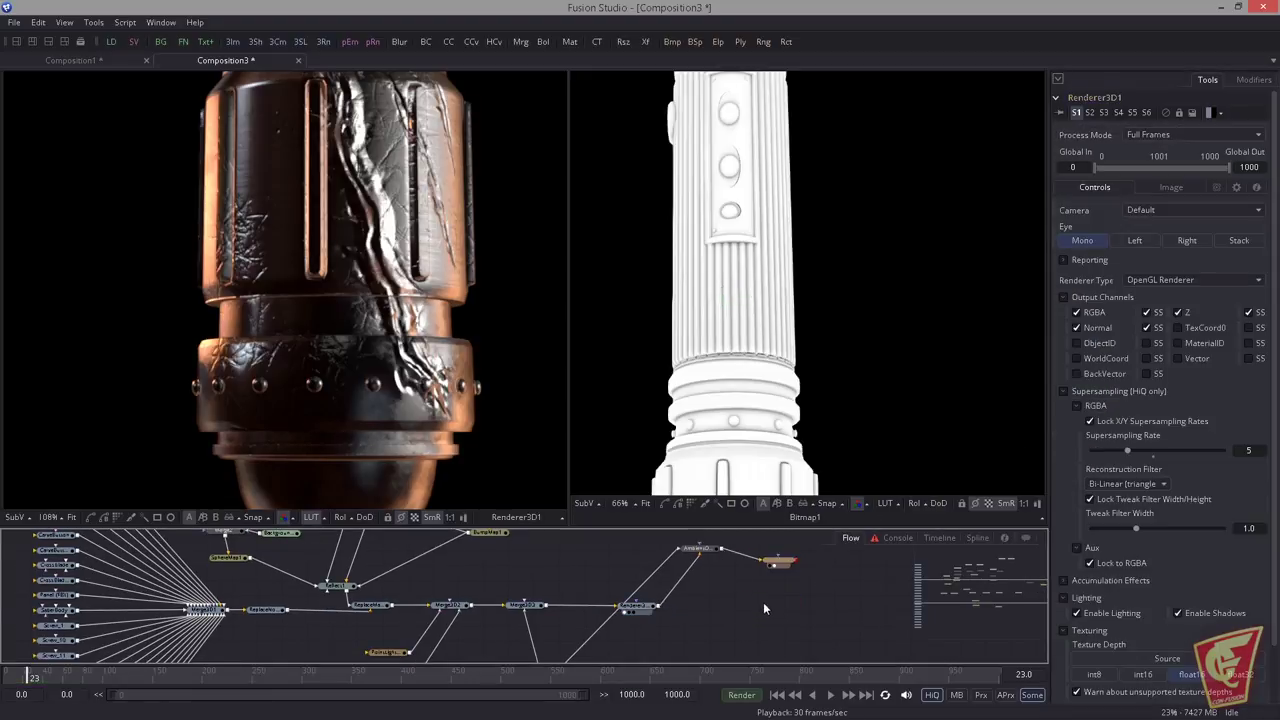
pyautogui.hotkey('shift', 'space')
pyautogui.write('bc')
pyautogui.press('Return')
pyautogui.moveTo(659, 606); pyautogui.dragTo(782, 612)
pyautogui.moveTo(782, 611); pyautogui.dragTo(477, 433)
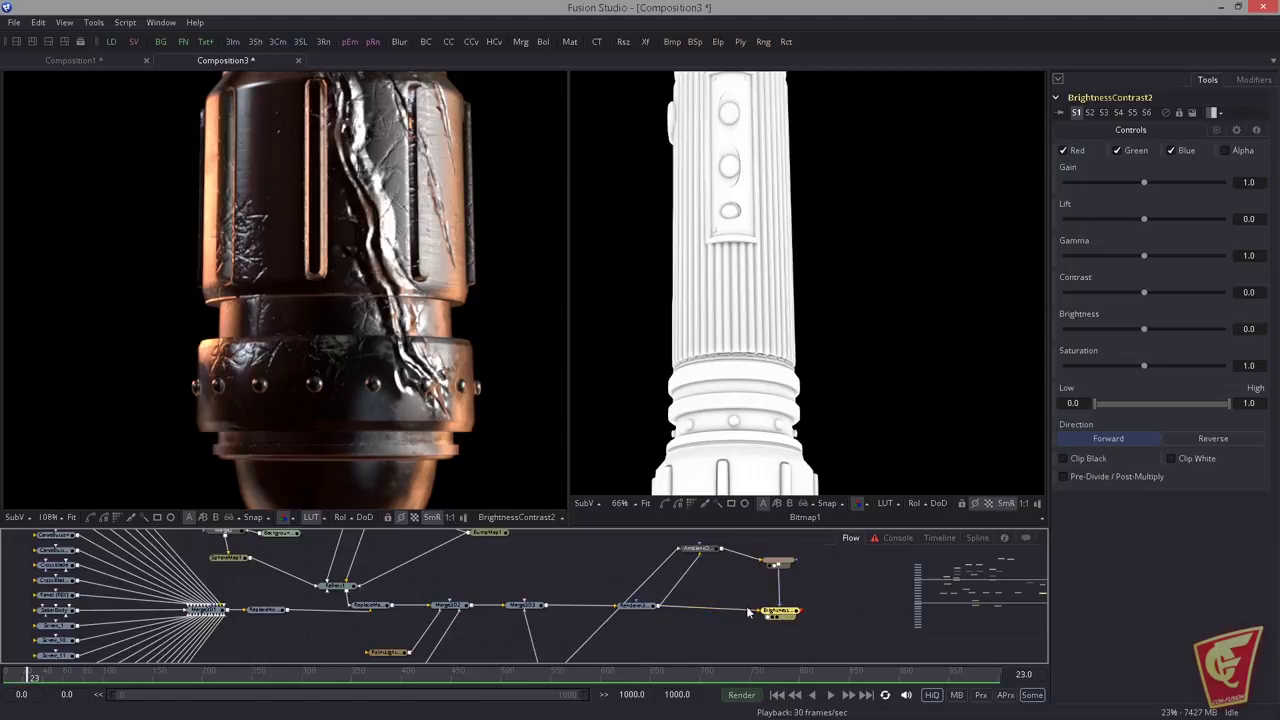
# Step: Narrow Bitmap1's range to low 0.62564 and high 0.97948, and invert the mask
pyautogui.click(778, 562)
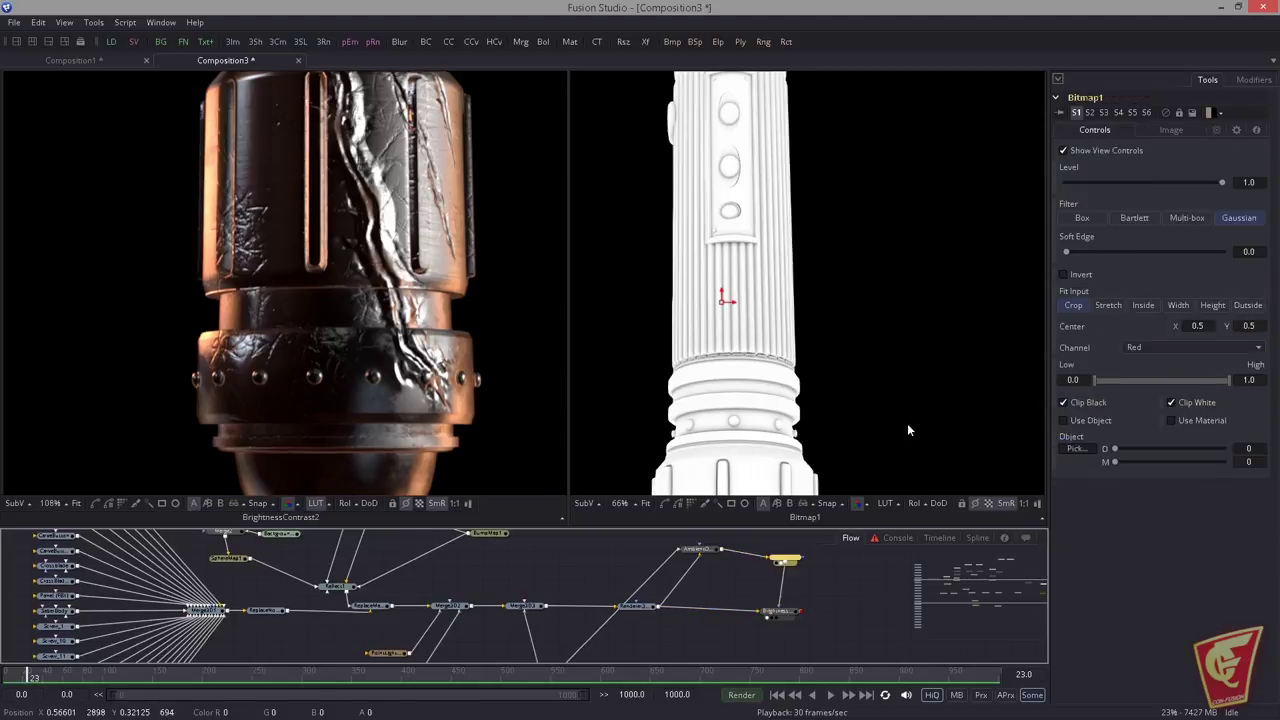
pyautogui.moveTo(1095, 388); pyautogui.dragTo(1204, 381)
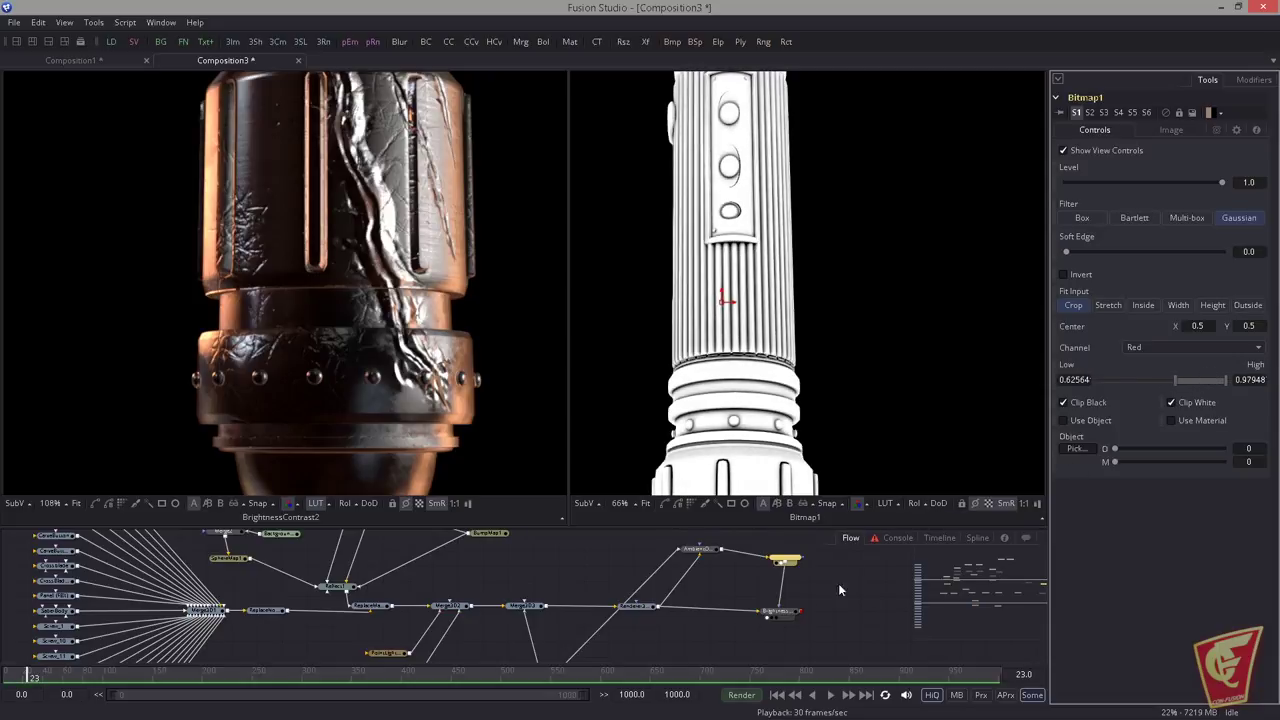
pyautogui.click(780, 611)
pyautogui.moveTo(1143, 183); pyautogui.dragTo(1078, 183)
pyautogui.click(783, 559)
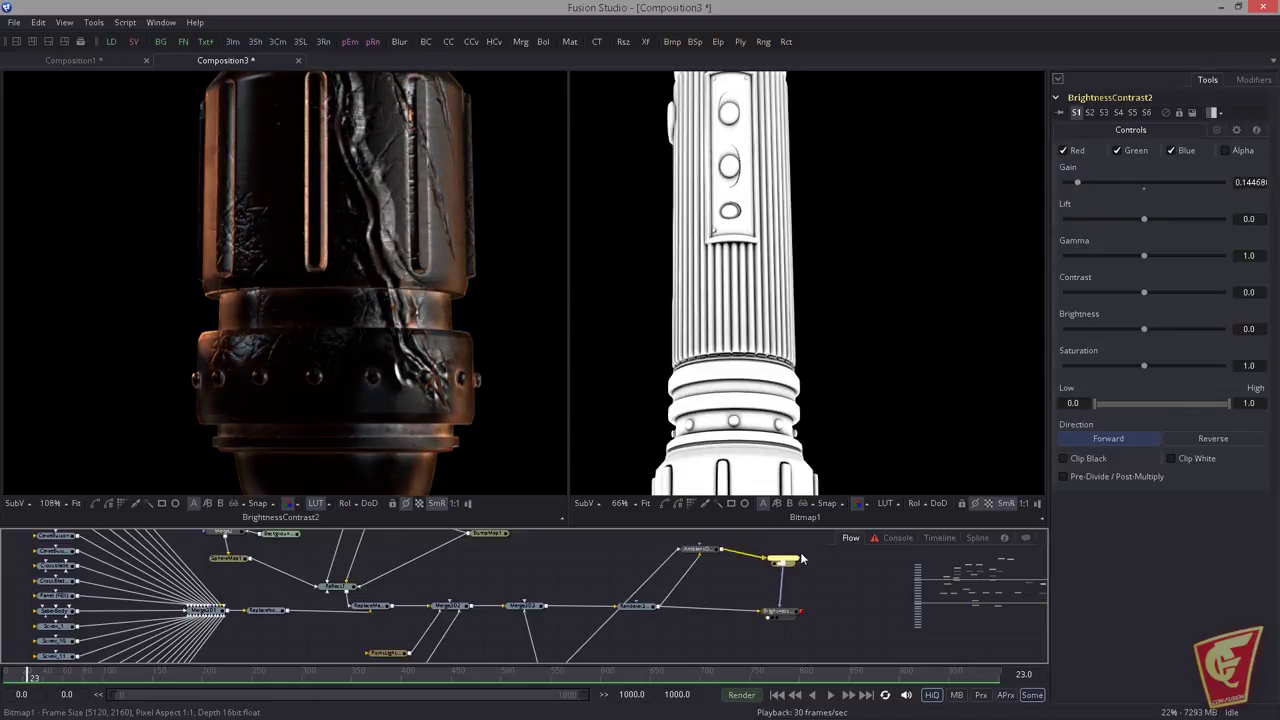
pyautogui.click(1069, 276)
# Step: Set BrightnessContrast2's gain to about 0.187 to darken the masked crevices of the hilt
pyautogui.click(788, 611)
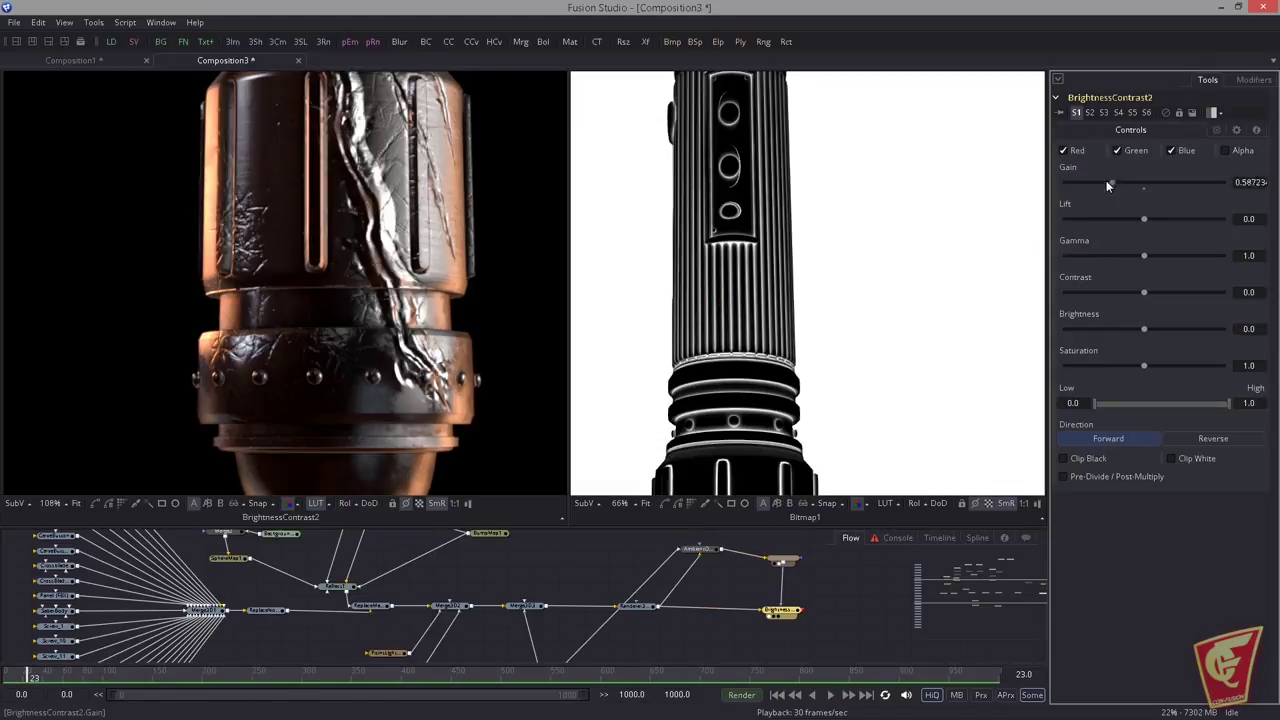
pyautogui.moveTo(1077, 182)
pyautogui.mouseDown()
pyautogui.moveTo(1105, 175)
pyautogui.moveTo(1081, 173)
pyautogui.mouseUp()
pyautogui.scroll(-1, 262, 288)
pyautogui.scroll(-5, 262, 288)
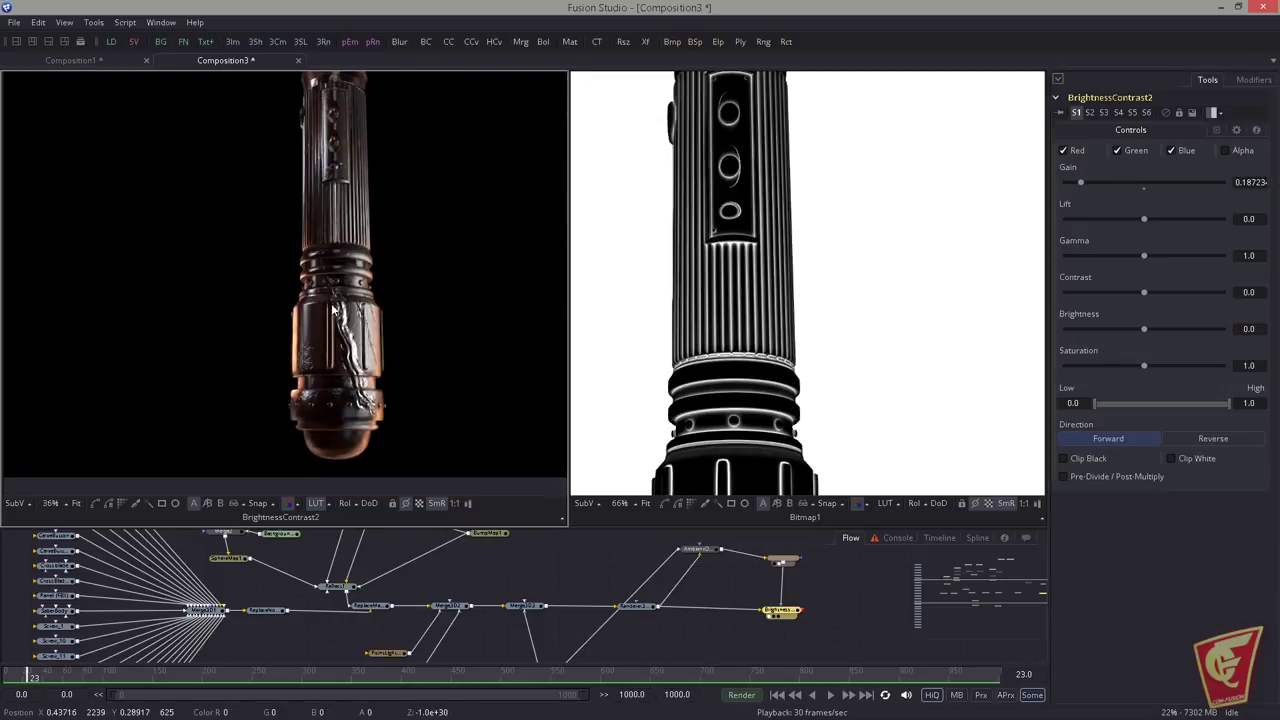
# Step: Duplicate AmbientOcclusion1, place the copy above the original, and connect it to Renderer3D1
pyautogui.click(780, 559)
pyautogui.click(655, 551)
pyautogui.scroll(-1, 633, 584)
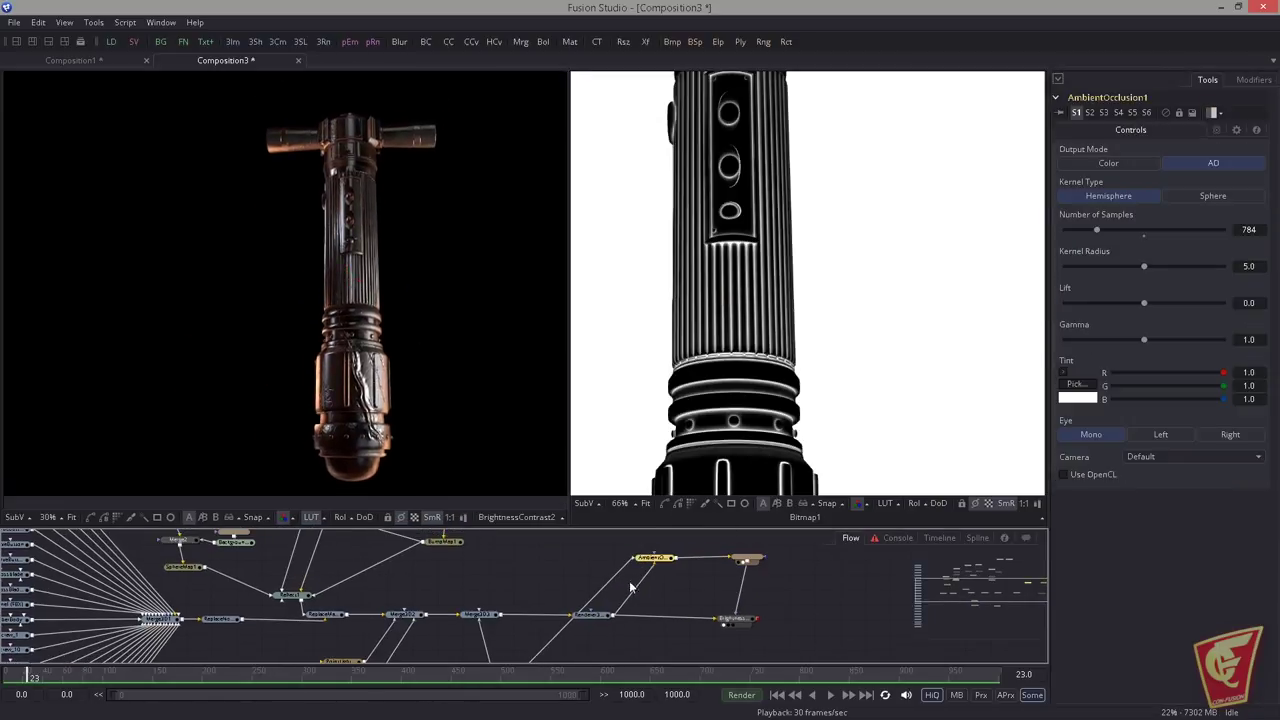
pyautogui.moveTo(631, 586); pyautogui.dragTo(649, 580)
pyautogui.hotkey('ctrl', 'c')
pyautogui.moveTo(726, 564); pyautogui.dragTo(746, 609)
pyautogui.click(706, 571)
pyautogui.hotkey('ctrl', 'v')
pyautogui.scroll(-1, 709, 571)
pyautogui.moveTo(709, 571); pyautogui.dragTo(689, 546)
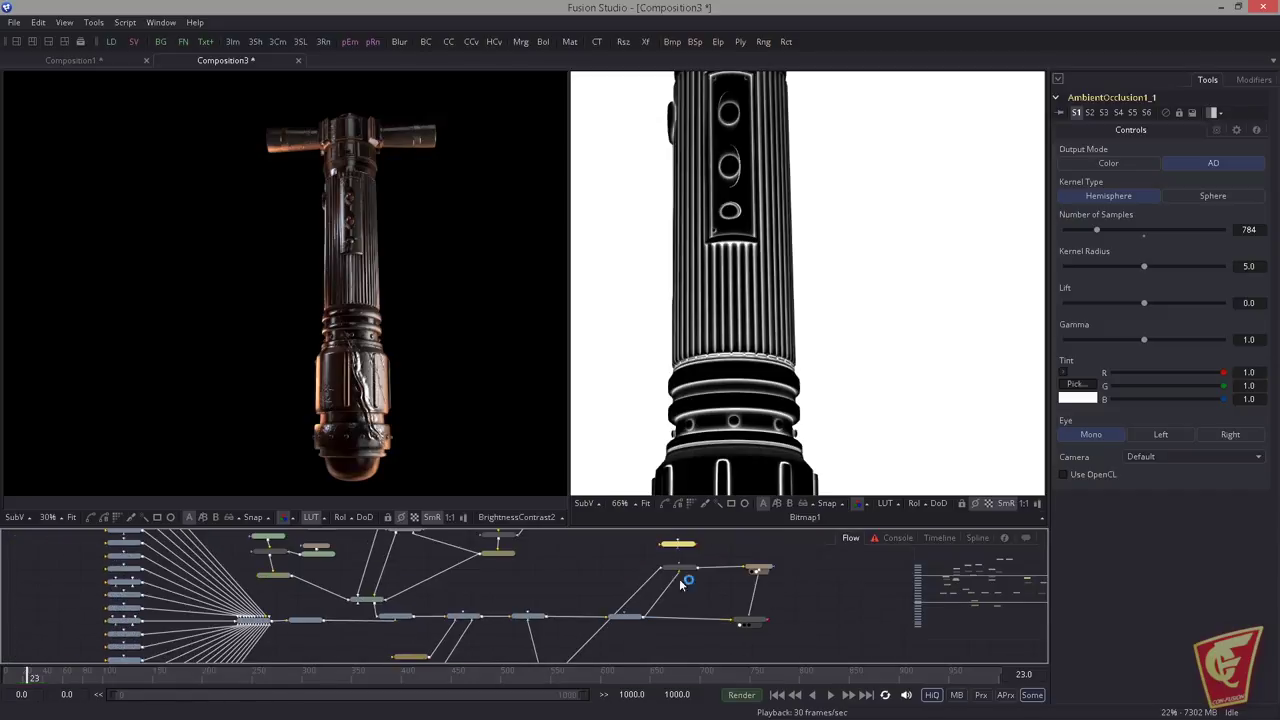
pyautogui.moveTo(645, 617); pyautogui.dragTo(668, 550)
pyautogui.moveTo(640, 595); pyautogui.dragTo(720, 556)
# Step: Set the duplicated ambient occlusion node's kernel type to Sphere and view its output beside the shaded render
pyautogui.scroll(3, 656, 596)
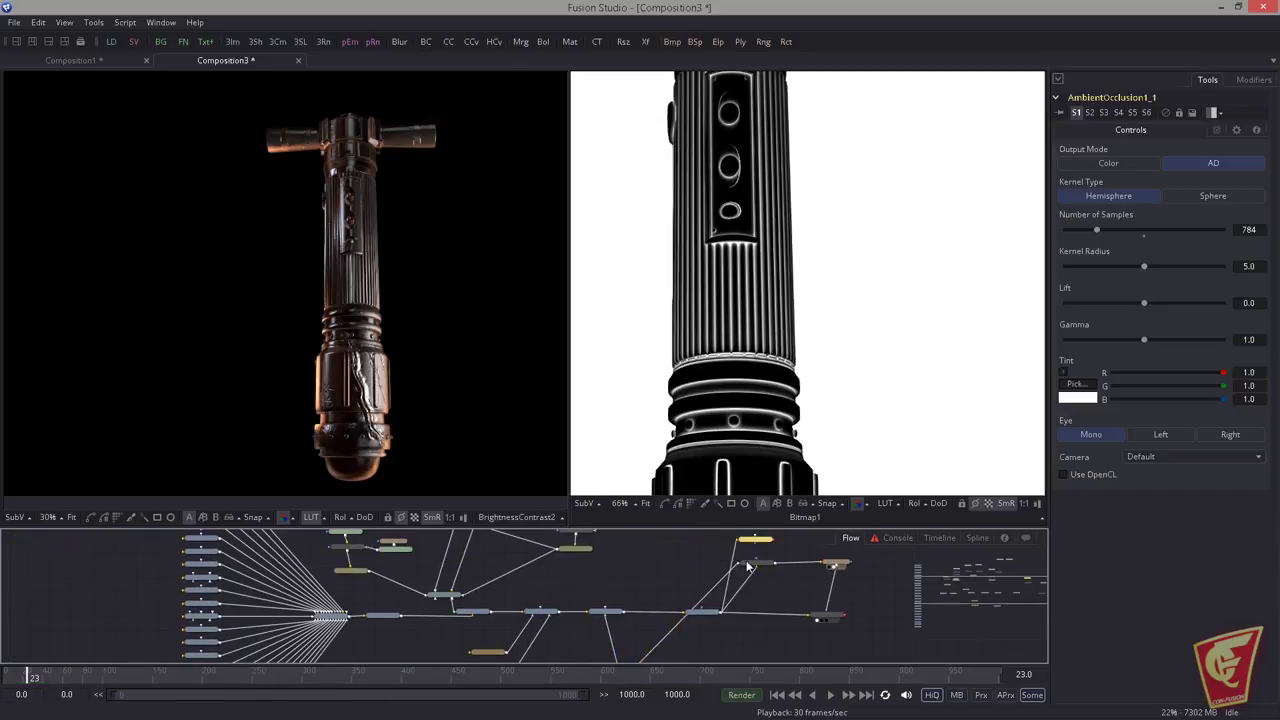
pyautogui.scroll(4, 785, 530)
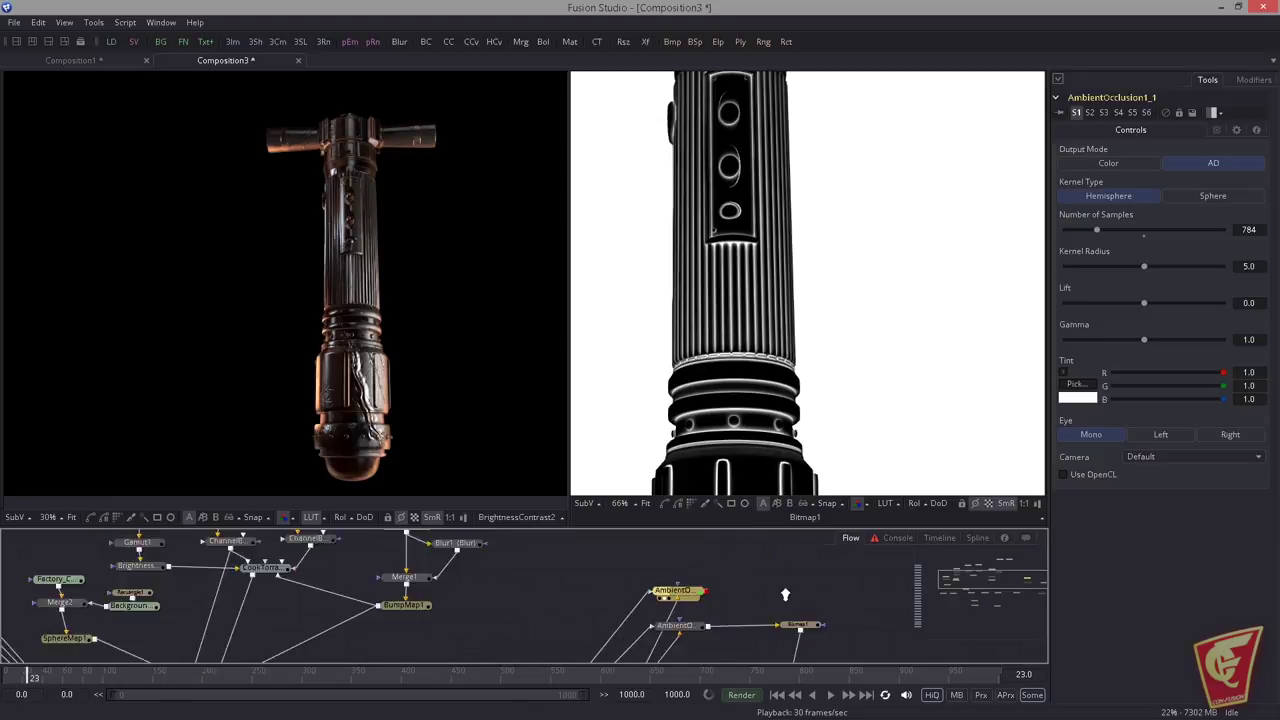
pyautogui.click(1197, 197)
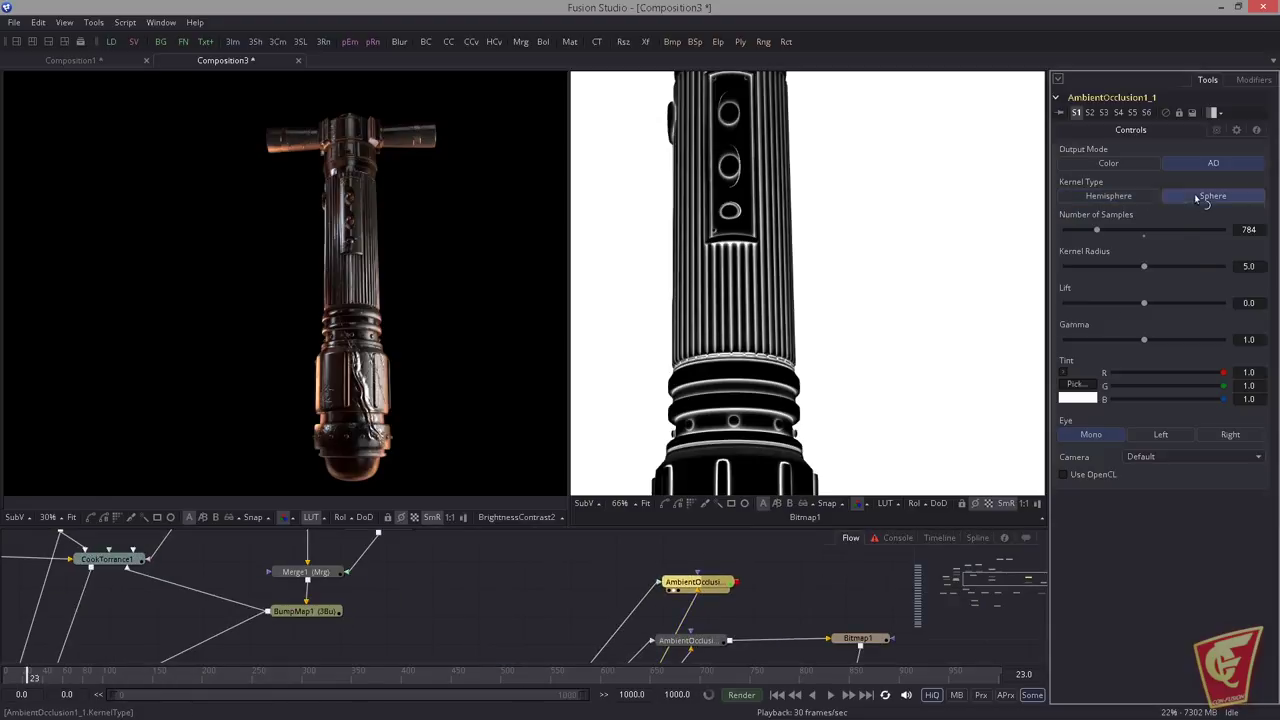
pyautogui.moveTo(711, 582); pyautogui.dragTo(712, 576)
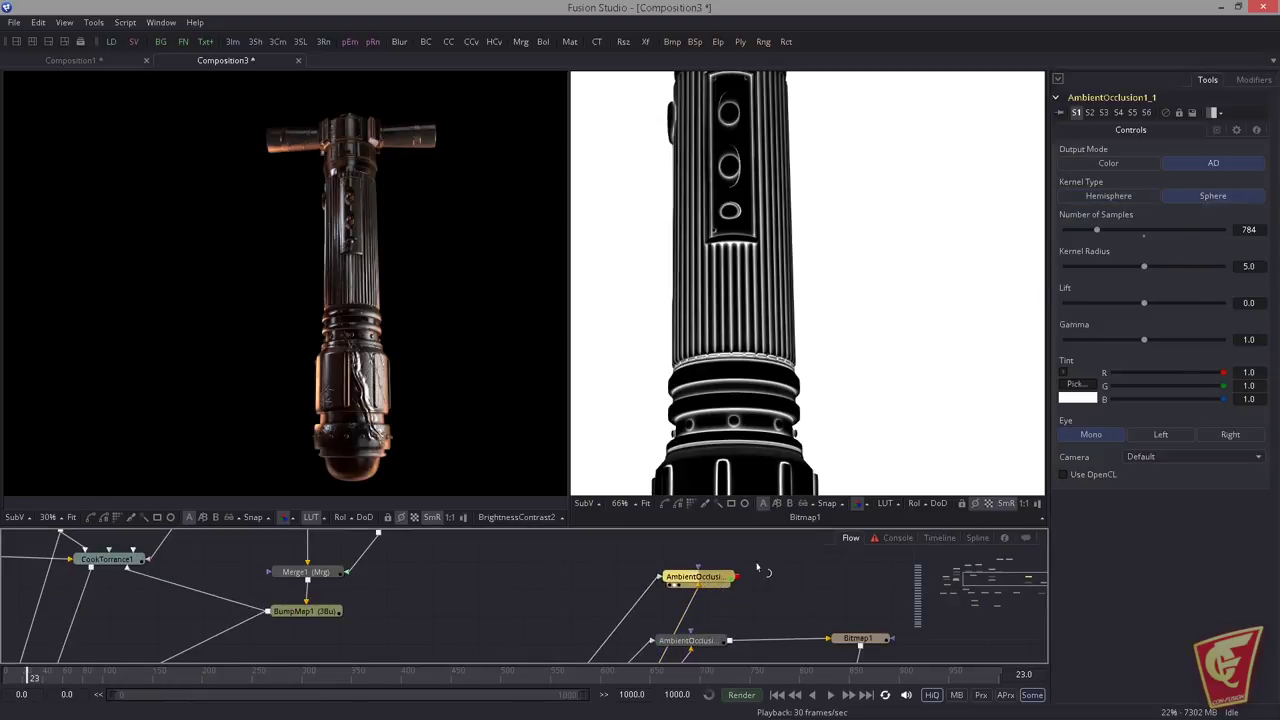
pyautogui.press('2')
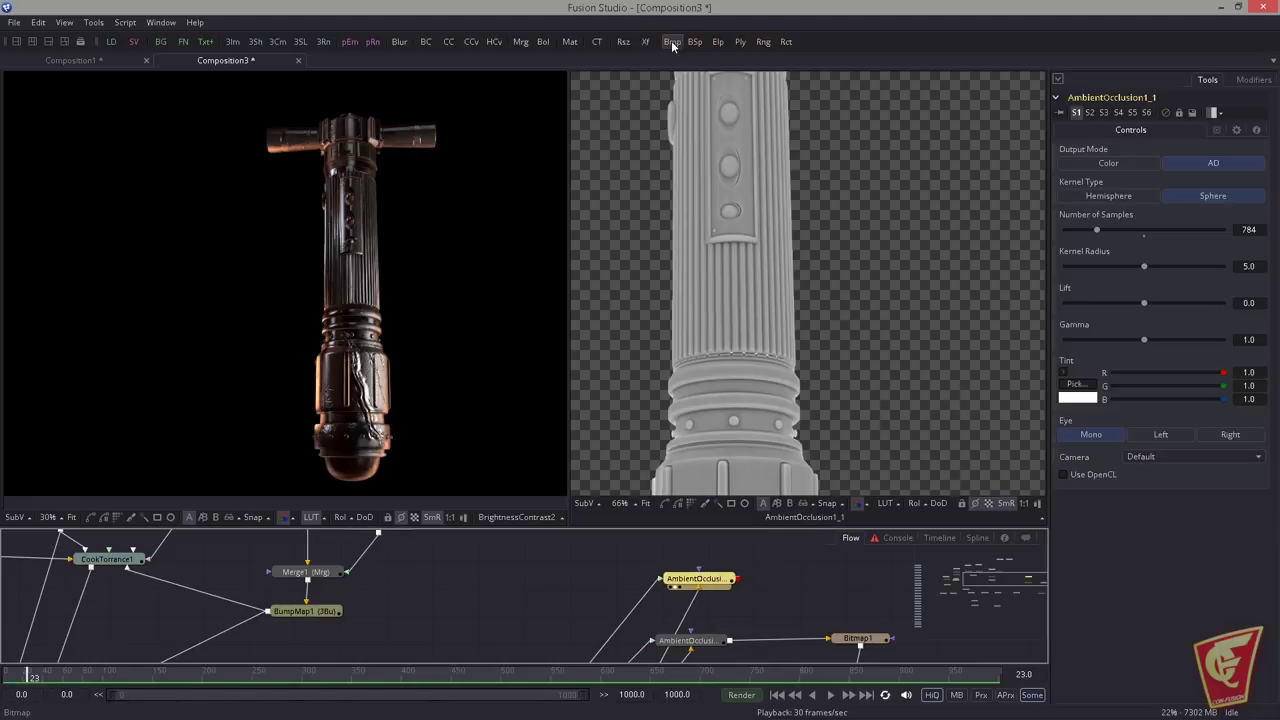
# Step: Add a second Bitmap mask fed by the duplicated ambient occlusion node, view it, and set its channel to Red
pyautogui.click(800, 577)
pyautogui.press('2')
pyautogui.moveTo(804, 582); pyautogui.dragTo(831, 574)
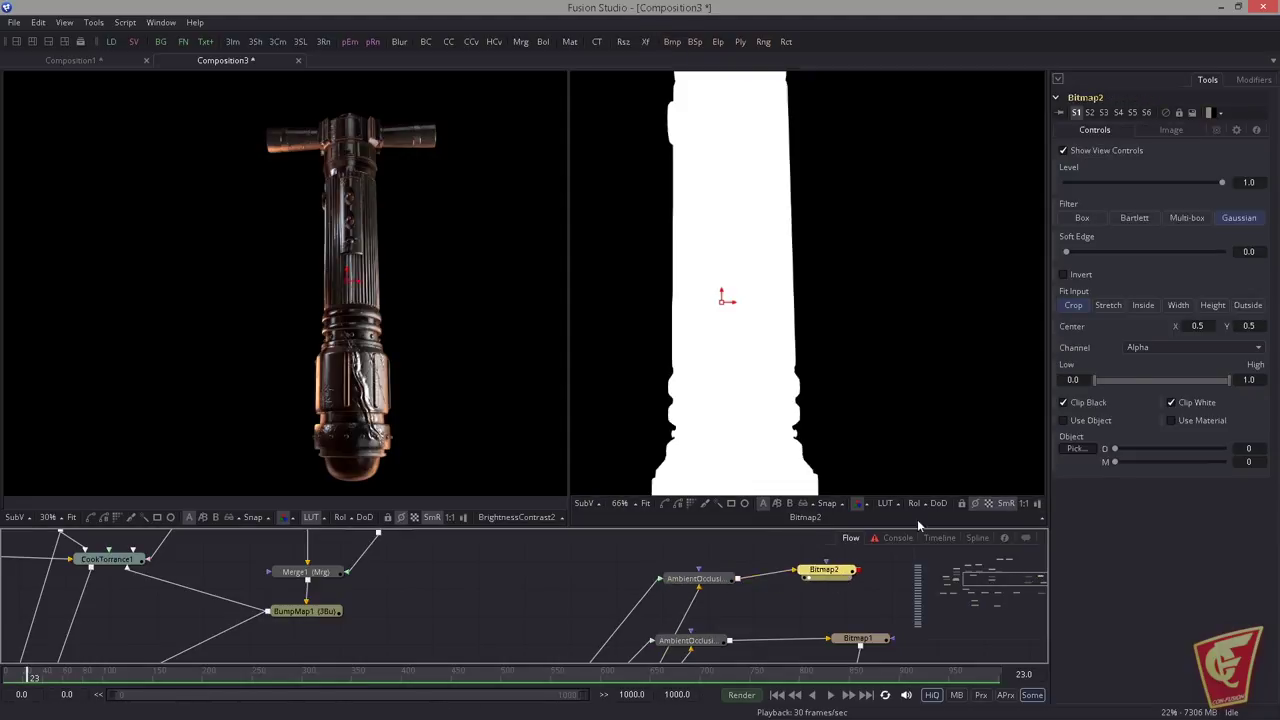
pyautogui.click(1142, 348)
pyautogui.click(1140, 304)
# Step: Narrow Bitmap2's range to low about 0.518 and high about 0.677 to isolate the hilt's raised edges
pyautogui.moveTo(1091, 380); pyautogui.dragTo(1175, 380)
pyautogui.moveTo(750, 374); pyautogui.dragTo(748, 346)
pyautogui.scroll(-3, 740, 356)
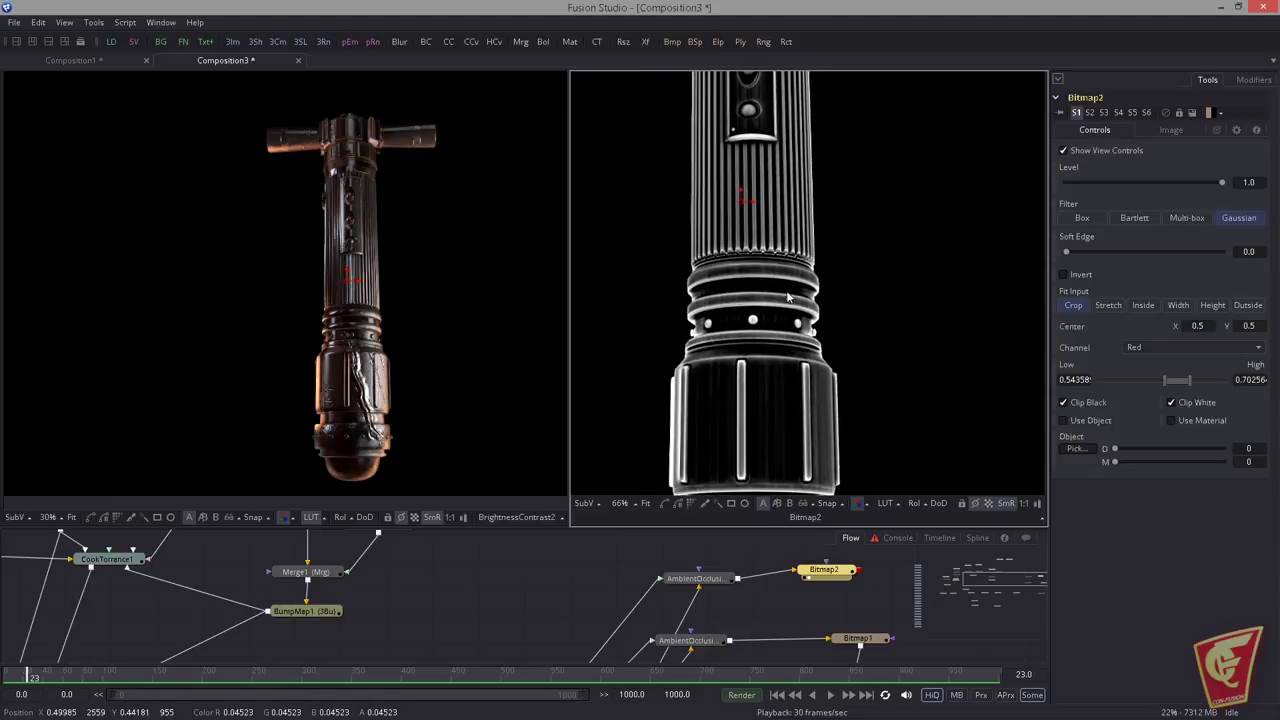
pyautogui.moveTo(1177, 379); pyautogui.dragTo(1173, 378)
pyautogui.scroll(-3, 828, 200)
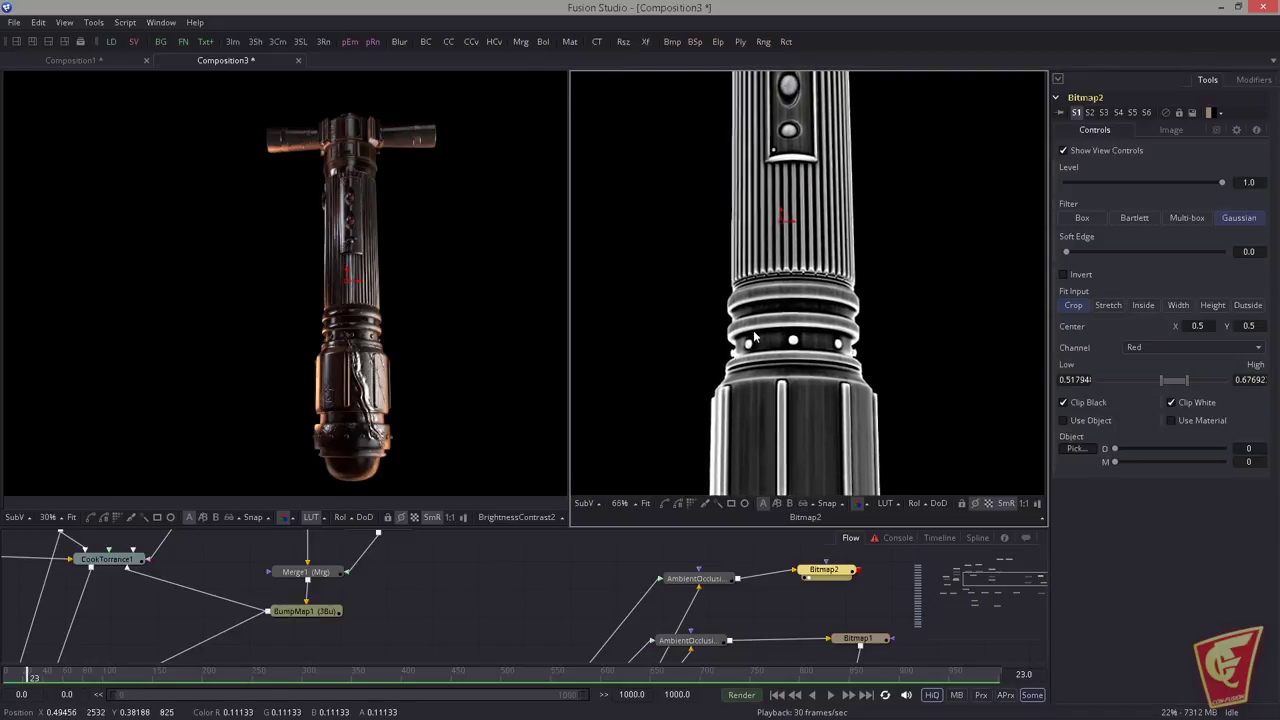
pyautogui.moveTo(790, 385)
pyautogui.mouseDown()
pyautogui.moveTo(753, 438)
pyautogui.moveTo(776, 372)
pyautogui.mouseUp()
# Step: Chain a copy of BrightnessContrast2 after the original, masked by Bitmap2, and view its output
pyautogui.moveTo(762, 584); pyautogui.dragTo(698, 600)
pyautogui.scroll(-2, 697, 600)
pyautogui.moveTo(661, 560); pyautogui.dragTo(623, 518)
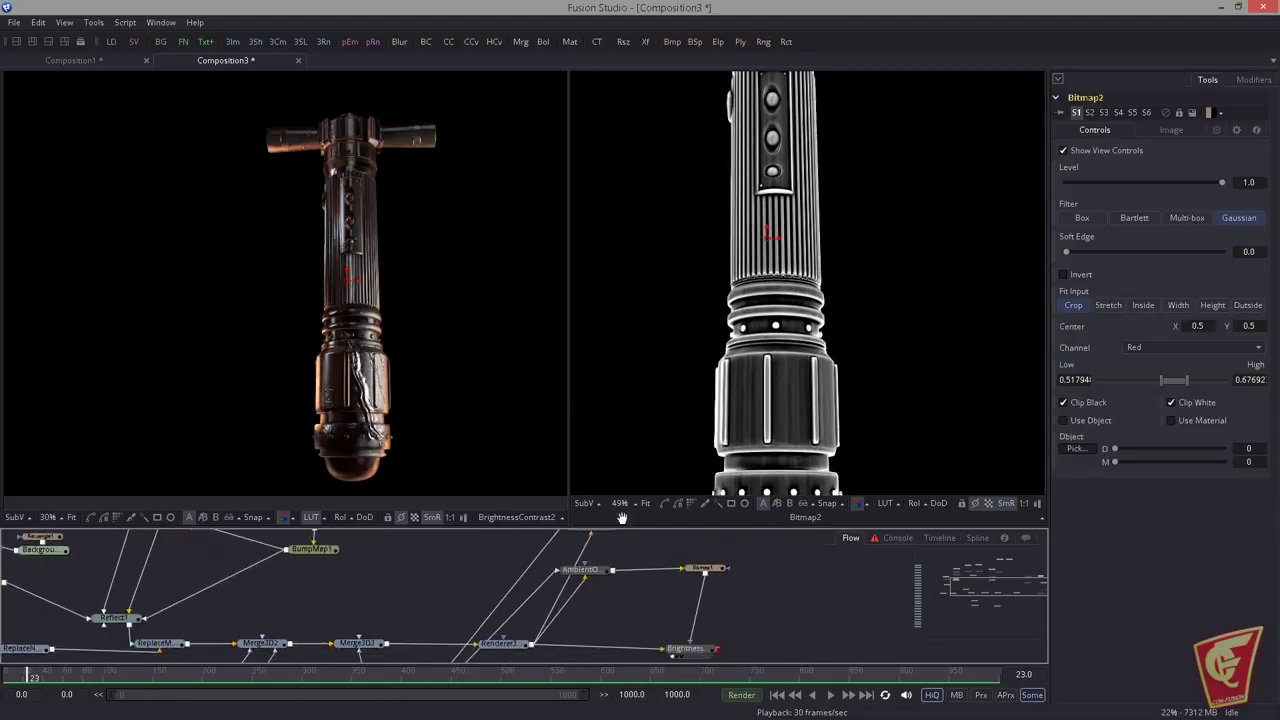
pyautogui.moveTo(676, 631); pyautogui.dragTo(700, 620)
pyautogui.click(702, 636)
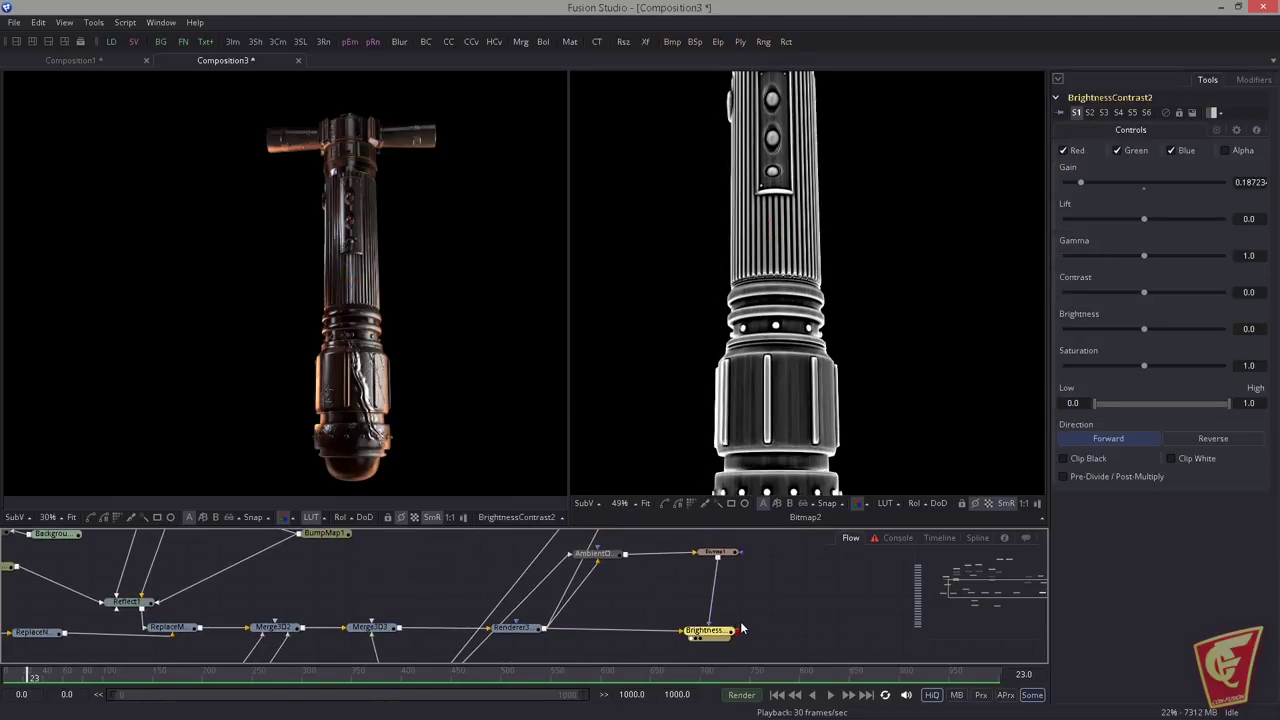
pyautogui.hotkey('ctrl', 'v')
pyautogui.click(713, 536)
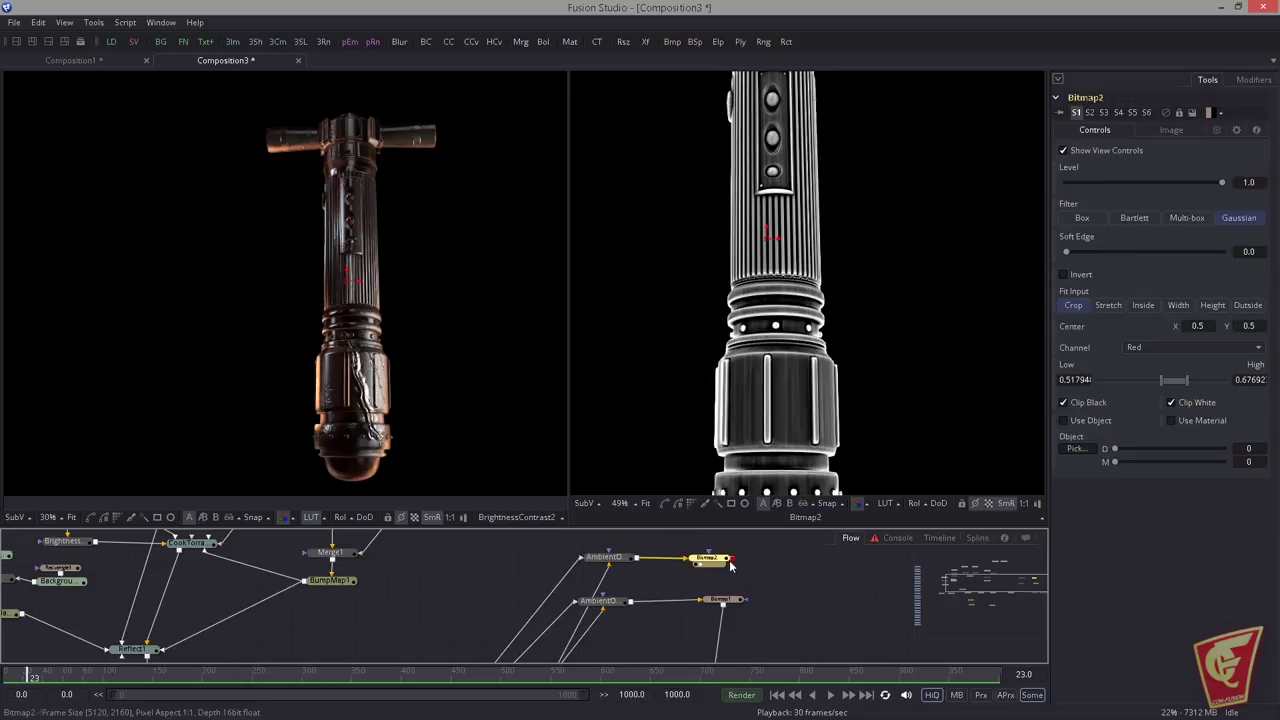
pyautogui.moveTo(731, 563); pyautogui.dragTo(514, 434)
# Step: Raise BrightnessContrast2_1's gain to 5.0 while checking the edges around the crossguard
pyautogui.scroll(3, 415, 391)
pyautogui.moveTo(1080, 184); pyautogui.dragTo(1184, 183)
pyautogui.moveTo(440, 92); pyautogui.dragTo(420, 322)
pyautogui.scroll(3, 422, 290)
pyautogui.moveTo(1184, 182); pyautogui.dragTo(1234, 163)
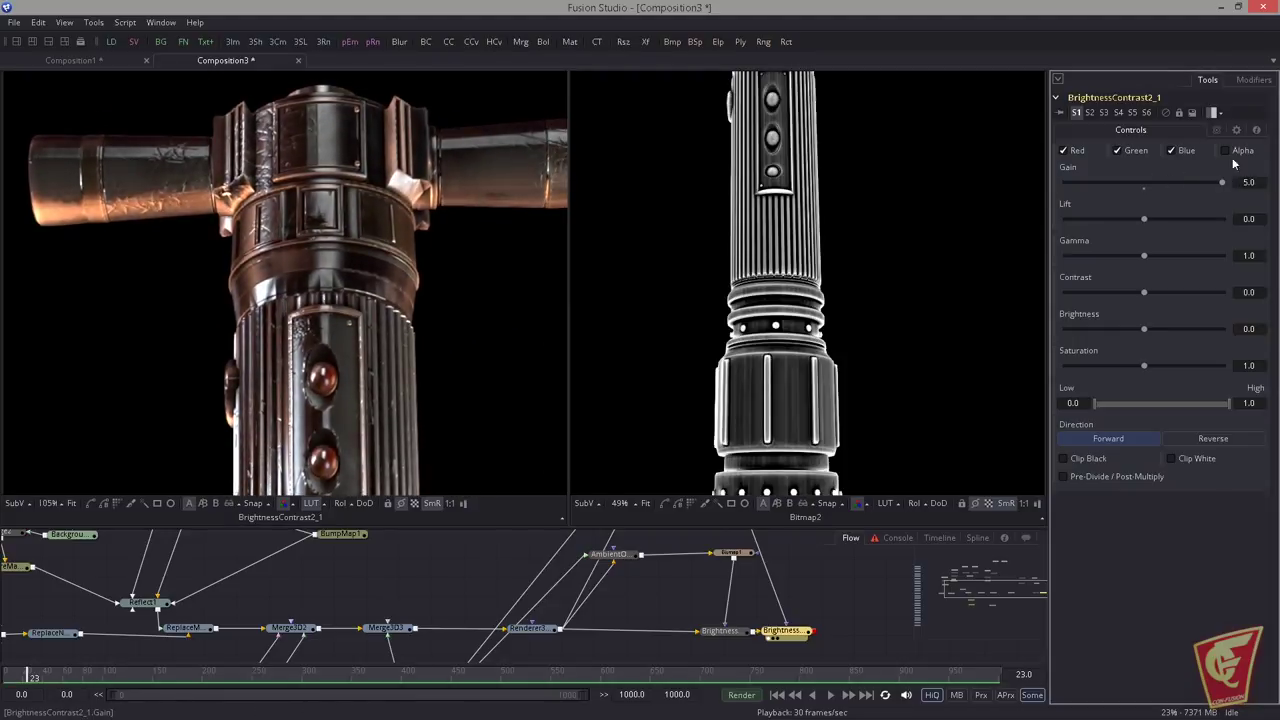
# Step: Tighten Bitmap2's range to low about 0.610 and high about 0.769 while viewing the mask at the crossguard
pyautogui.moveTo(797, 82); pyautogui.dragTo(853, 303)
pyautogui.scroll(1, 808, 268)
pyautogui.moveTo(774, 558); pyautogui.dragTo(782, 612)
pyautogui.click(727, 568)
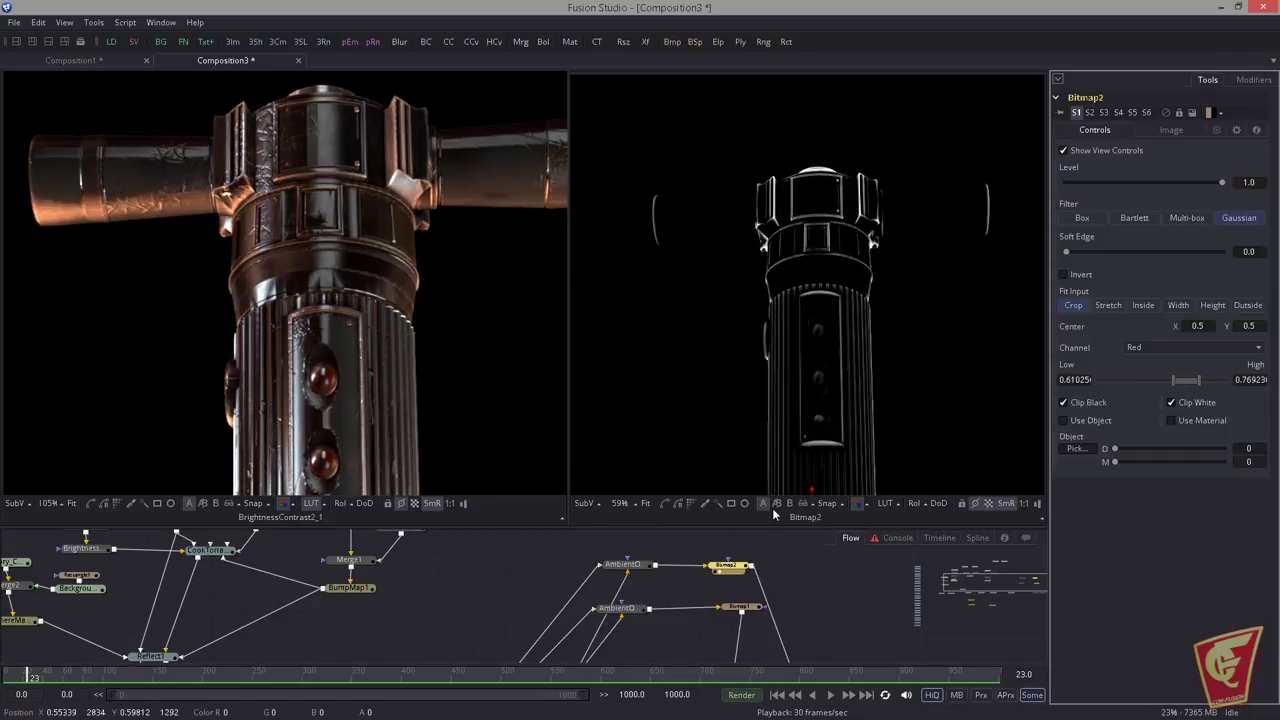
pyautogui.moveTo(713, 566); pyautogui.dragTo(707, 483)
# Step: Set BrightnessContrast2_1's gain to about 4.149 and its lift to about 0.294
pyautogui.click(804, 605)
pyautogui.moveTo(1222, 183); pyautogui.dragTo(1170, 215)
pyautogui.click(1171, 151)
pyautogui.moveTo(370, 223); pyautogui.dragTo(584, 320)
pyautogui.moveTo(238, 222); pyautogui.dragTo(351, 226)
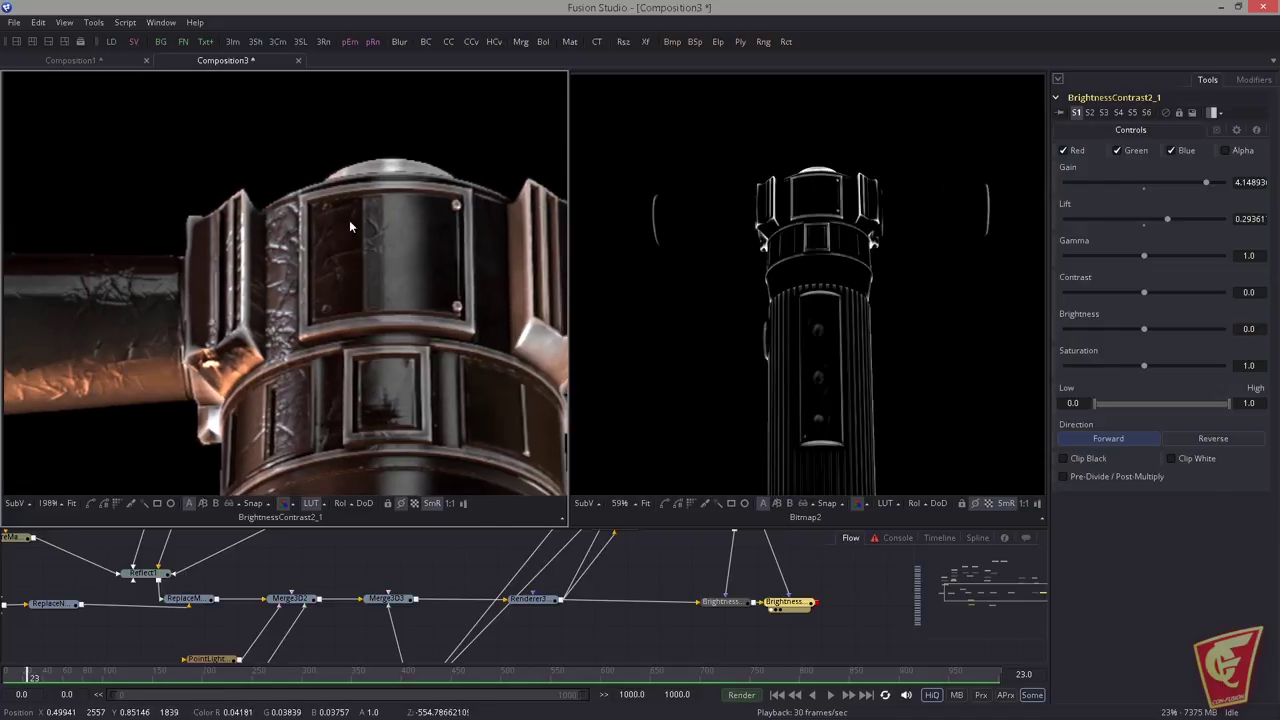
# Step: Compare the crossguard in the edge-brightened output with the original Renderer3D1 render
pyautogui.moveTo(662, 551); pyautogui.dragTo(669, 533)
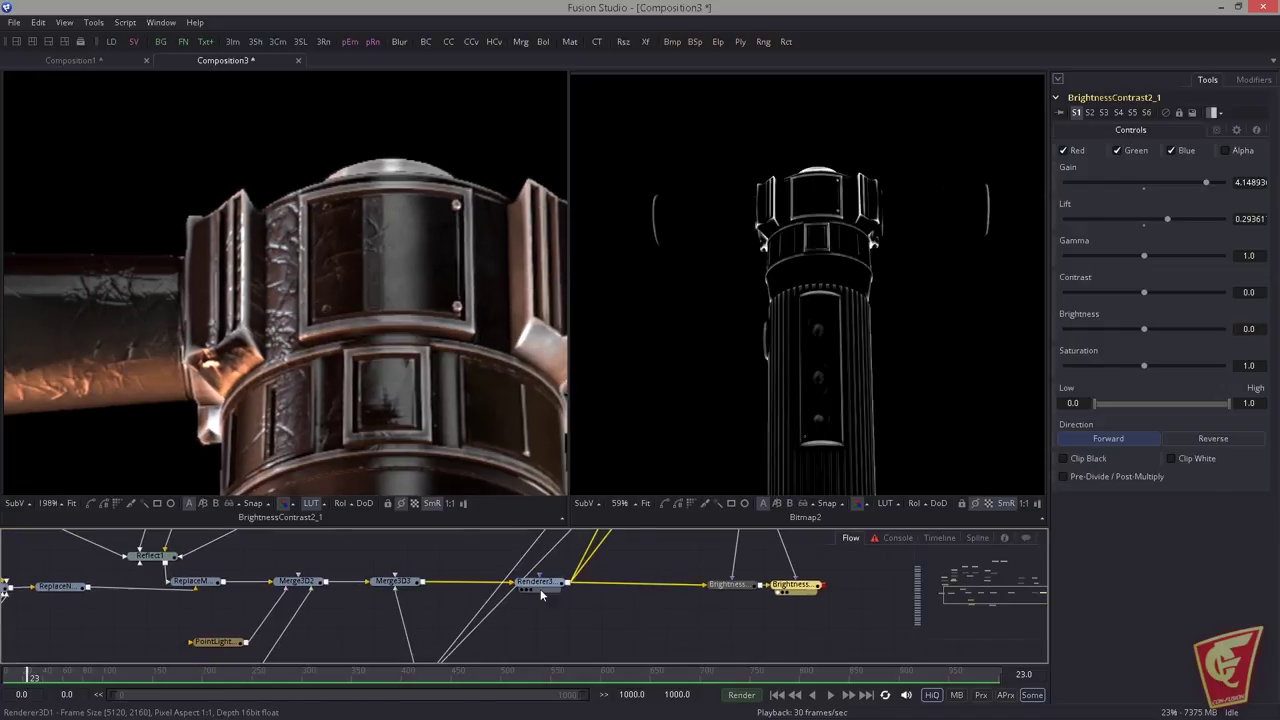
pyautogui.click(522, 590)
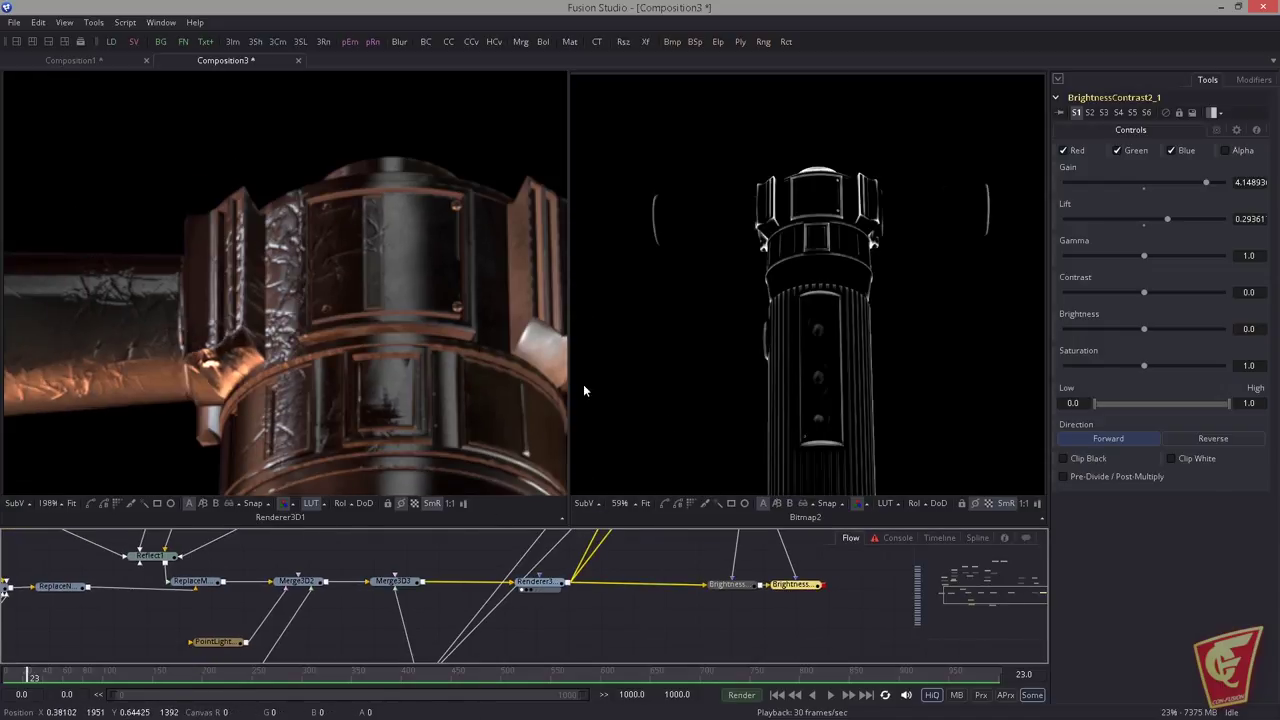
pyautogui.moveTo(775, 586); pyautogui.dragTo(549, 346)
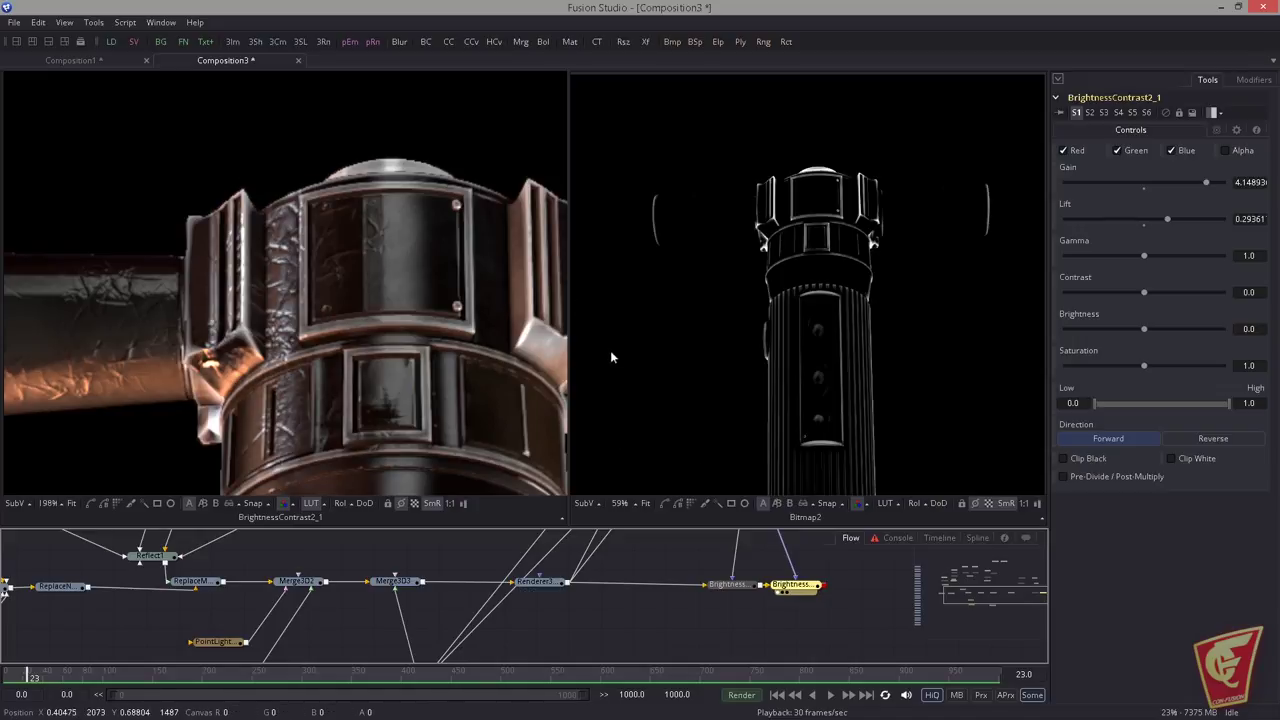
pyautogui.scroll(-2, 438, 344)
pyautogui.moveTo(434, 346); pyautogui.dragTo(407, 273)
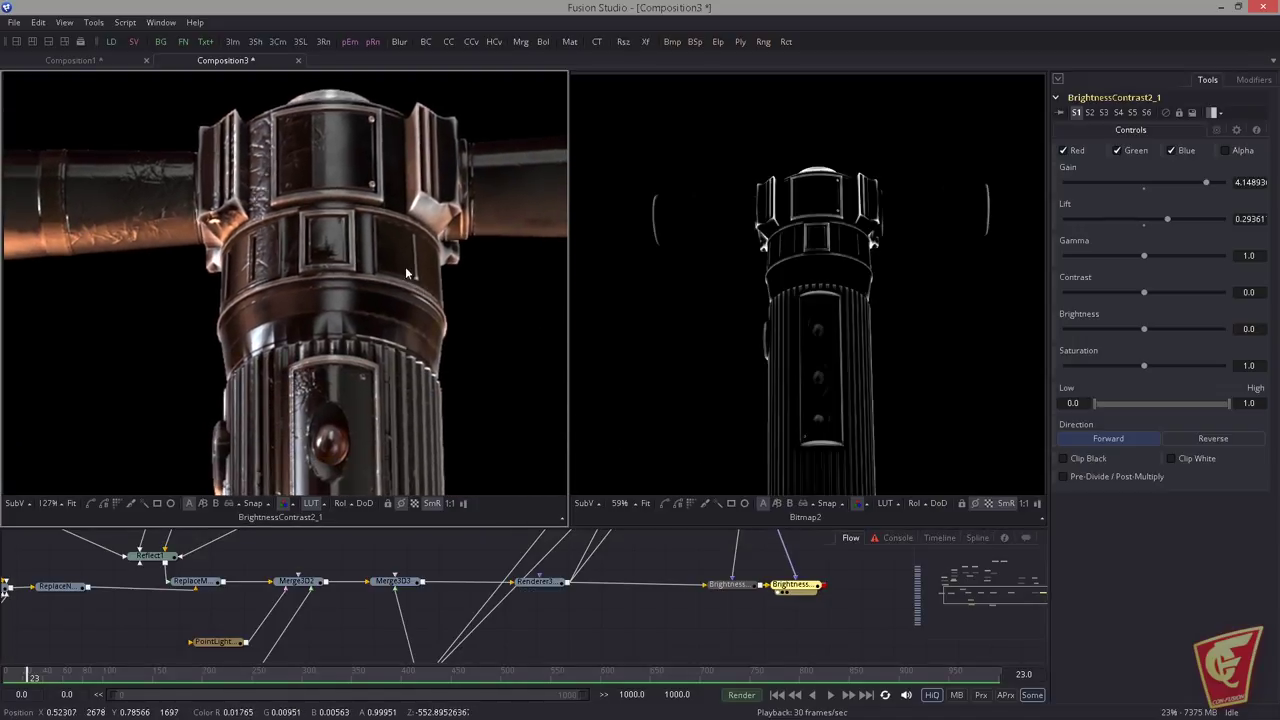
pyautogui.moveTo(458, 308); pyautogui.dragTo(483, 330)
pyautogui.scroll(-1, 500, 326)
pyautogui.moveTo(394, 300); pyautogui.dragTo(282, 273)
pyautogui.click(522, 590)
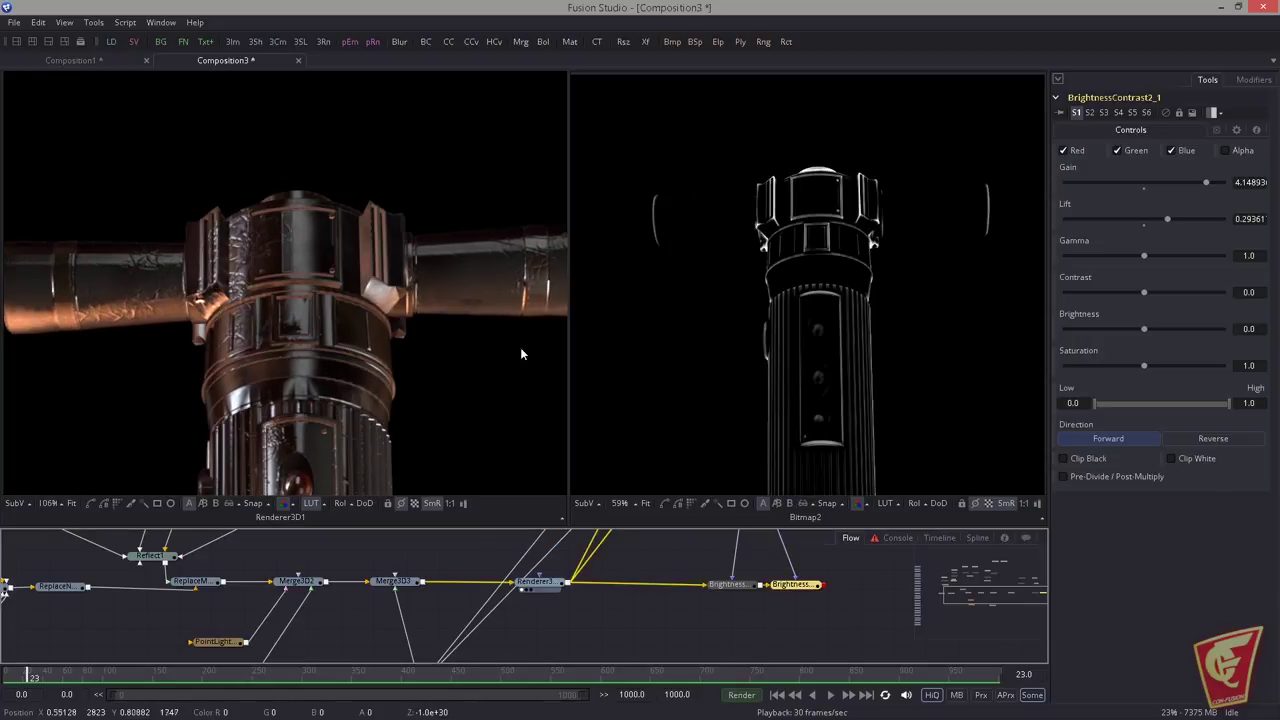
pyautogui.press('1')
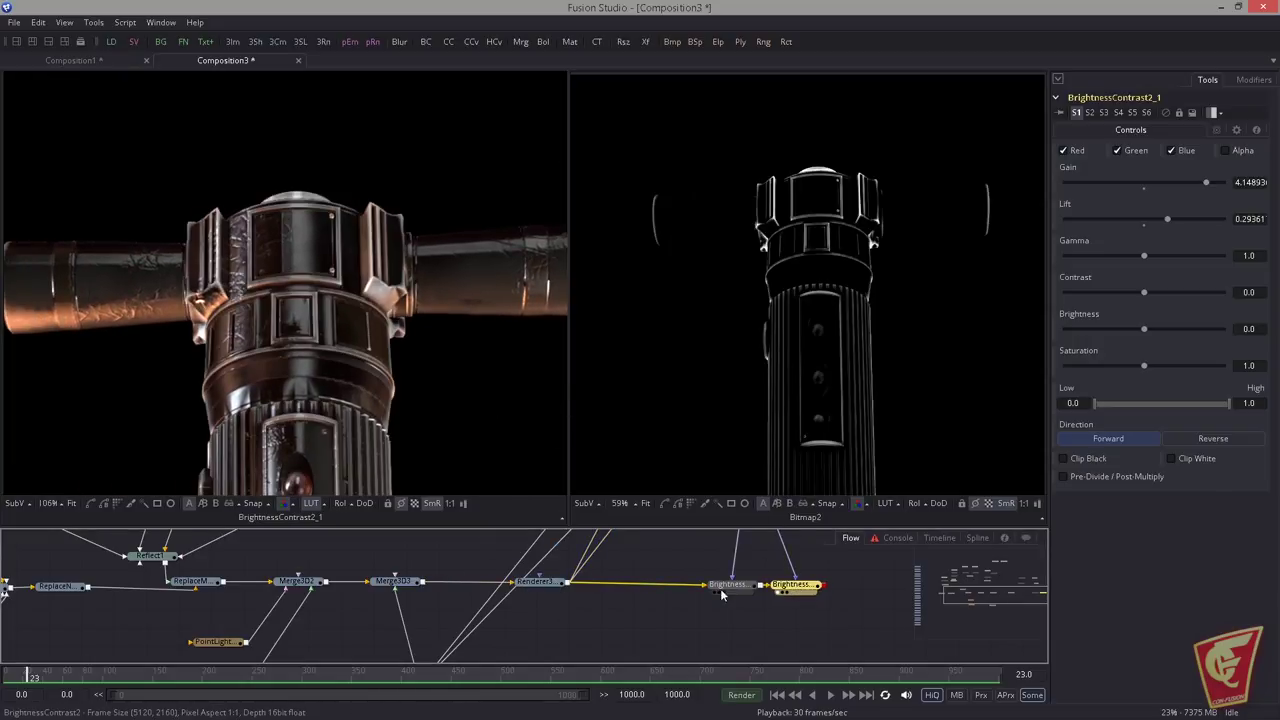
# Step: Compare the ribbed grip and its button plate in BrightnessContrast2_1's output with the original render
pyautogui.moveTo(343, 484); pyautogui.dragTo(386, 294)
pyautogui.moveTo(387, 430); pyautogui.dragTo(405, 263)
pyautogui.scroll(-2, 405, 263)
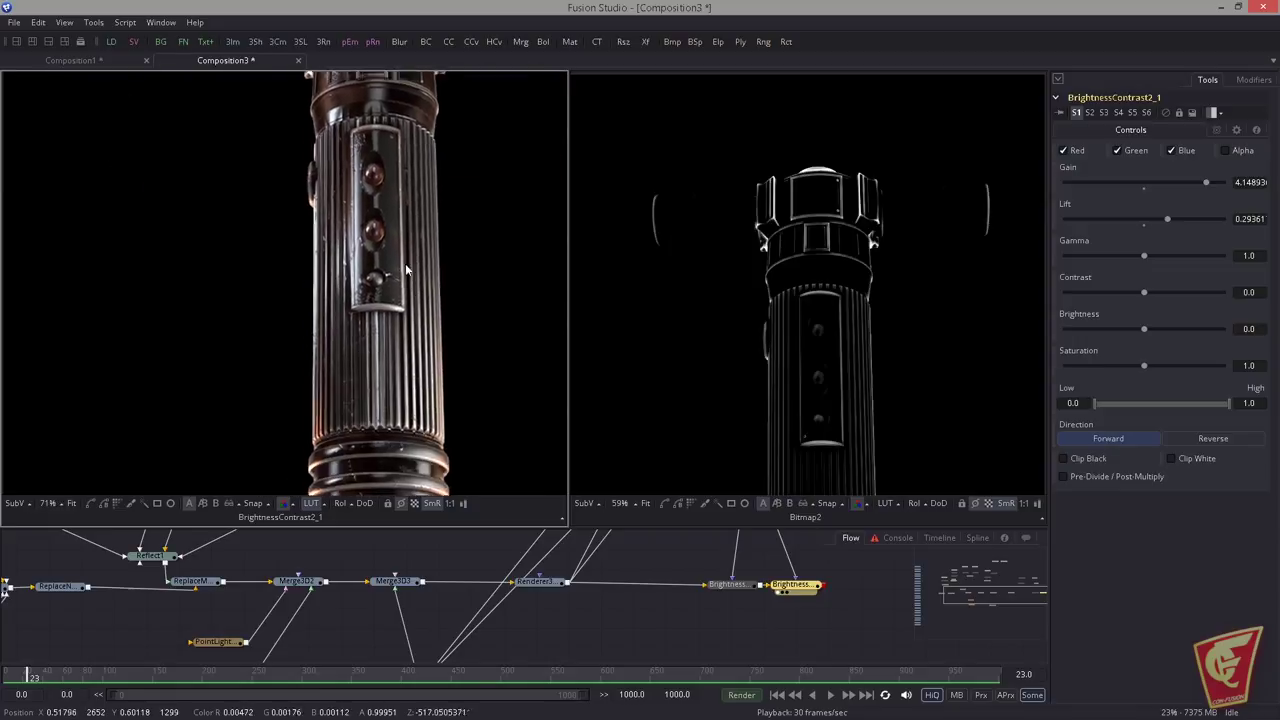
pyautogui.scroll(6, 390, 315)
pyautogui.click(522, 590)
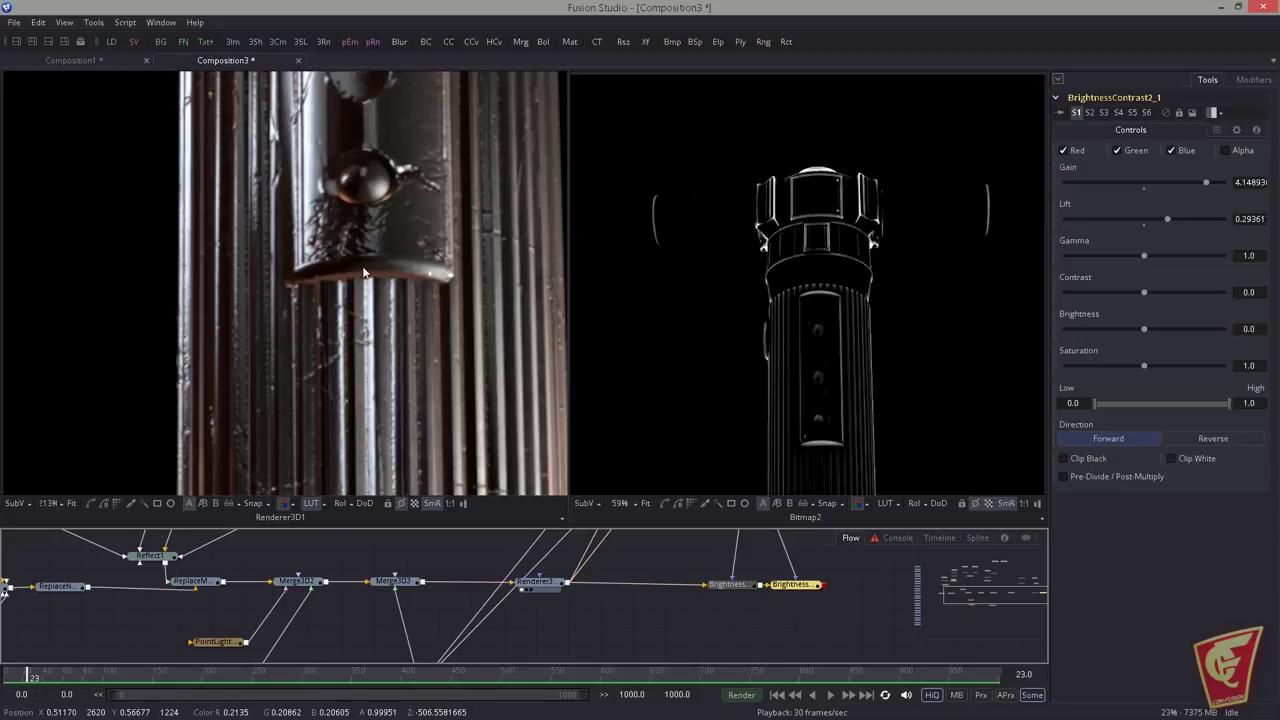
pyautogui.press('1')
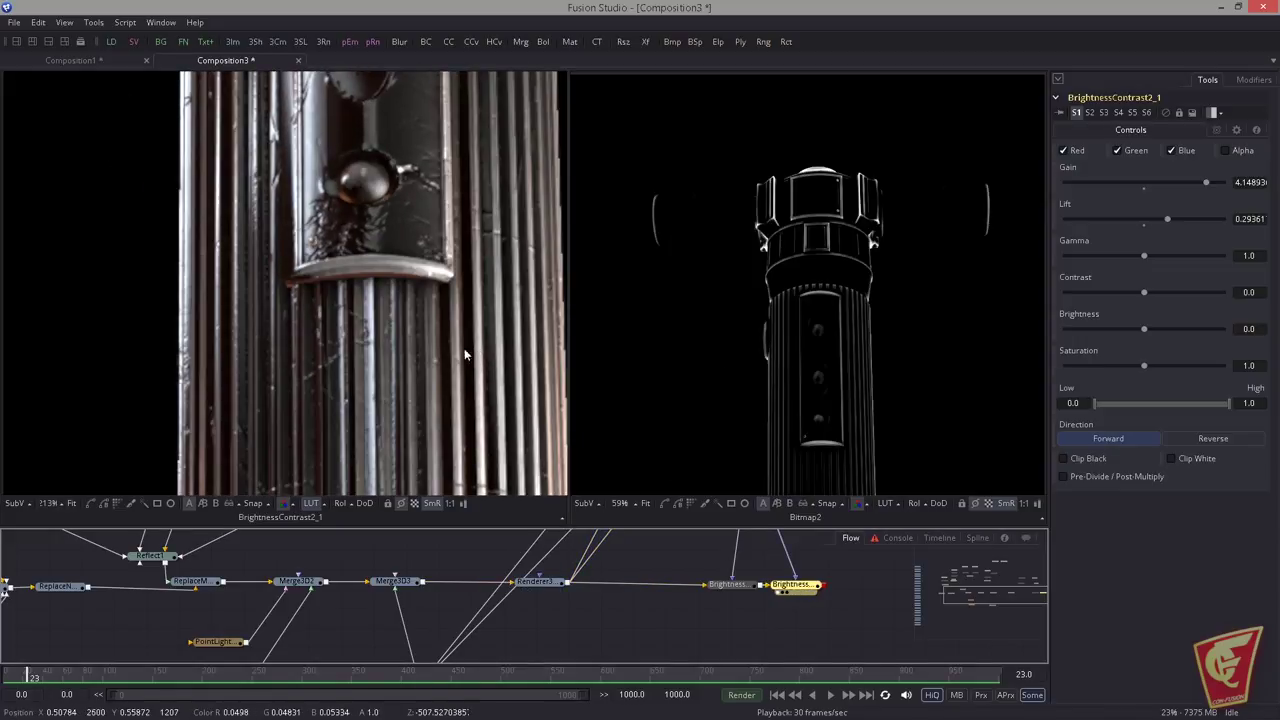
pyautogui.scroll(-3, 370, 374)
pyautogui.moveTo(347, 399); pyautogui.dragTo(359, 153)
pyautogui.click(522, 590)
pyautogui.press('1')
# Step: Compare the hilt's lower section before and after the corrections, and review the whole hilt
pyautogui.moveTo(410, 449); pyautogui.dragTo(393, 255)
pyautogui.scroll(-3, 393, 255)
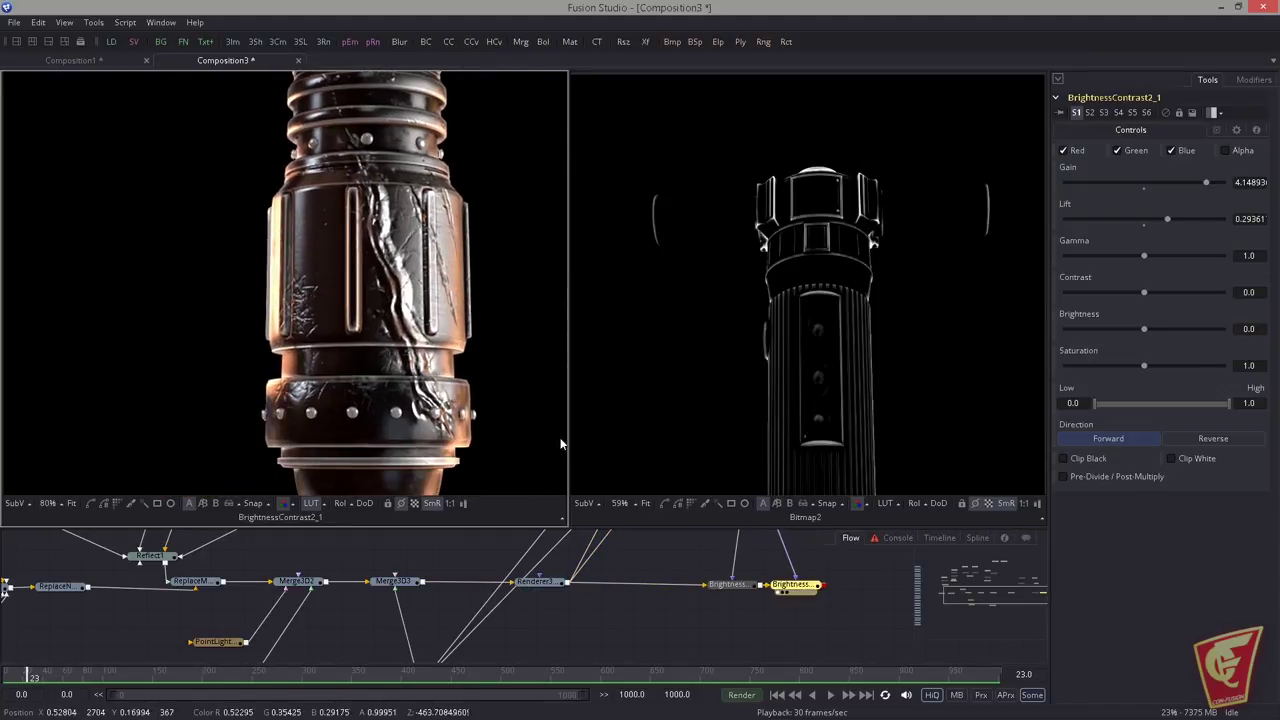
pyautogui.click(522, 590)
pyautogui.moveTo(486, 535); pyautogui.dragTo(465, 457)
pyautogui.press('1')
pyautogui.scroll(-6, 456, 410)
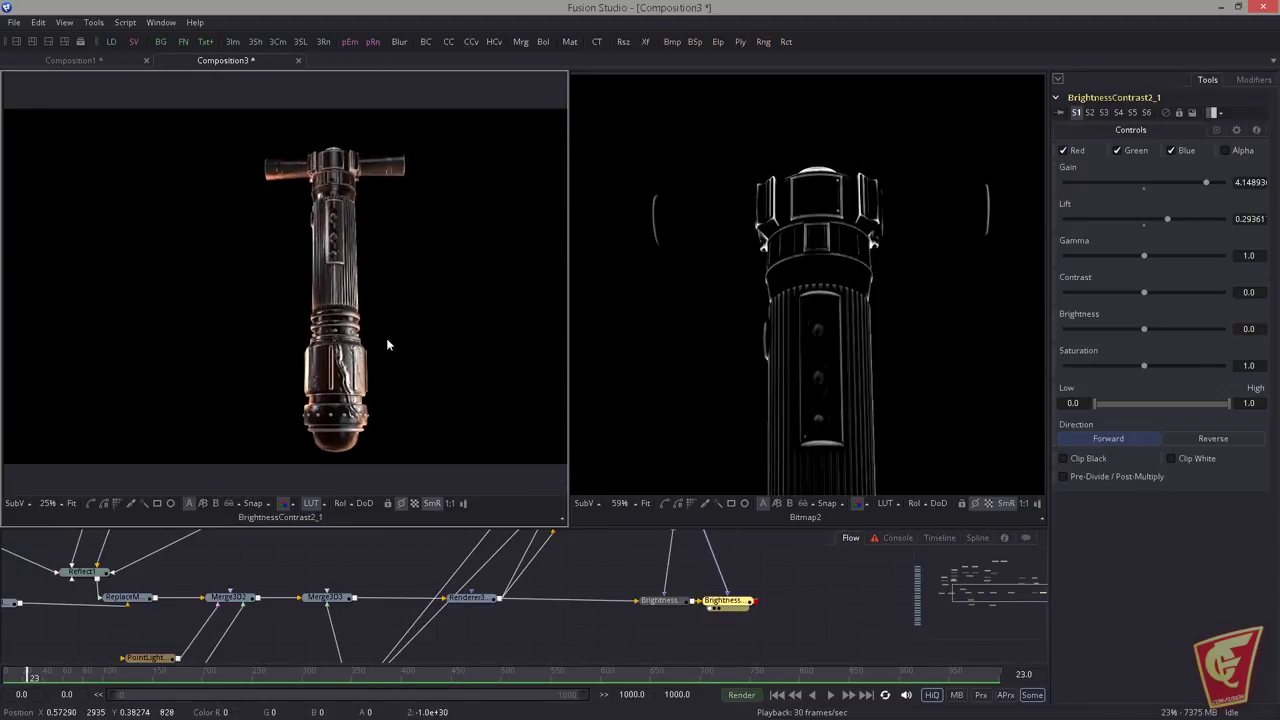
pyautogui.scroll(2, 342, 344)
pyautogui.scroll(-2, 515, 610)
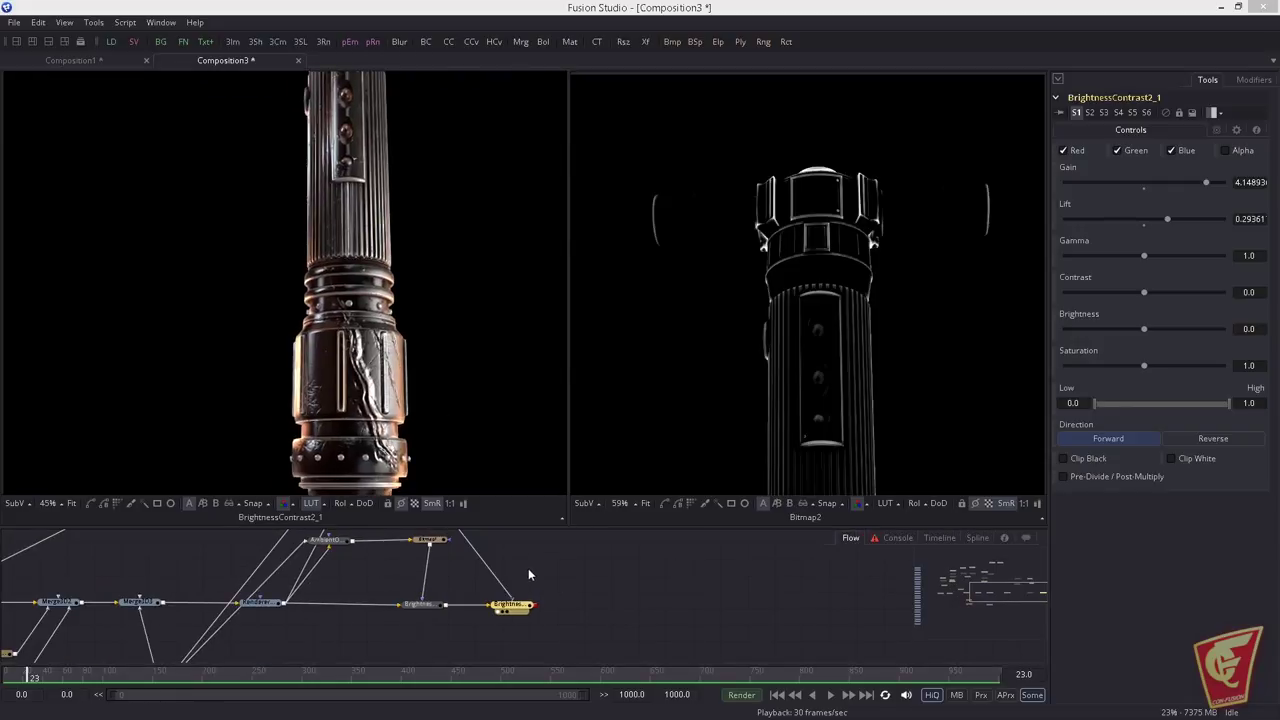
# Step: Add a Soft Glow after BrightnessContrast2_1 and view it, with threshold about 0.319 and gain about 0.213
pyautogui.hotkey('ctrl', 'space')
pyautogui.write('soft')
pyautogui.press('Return')
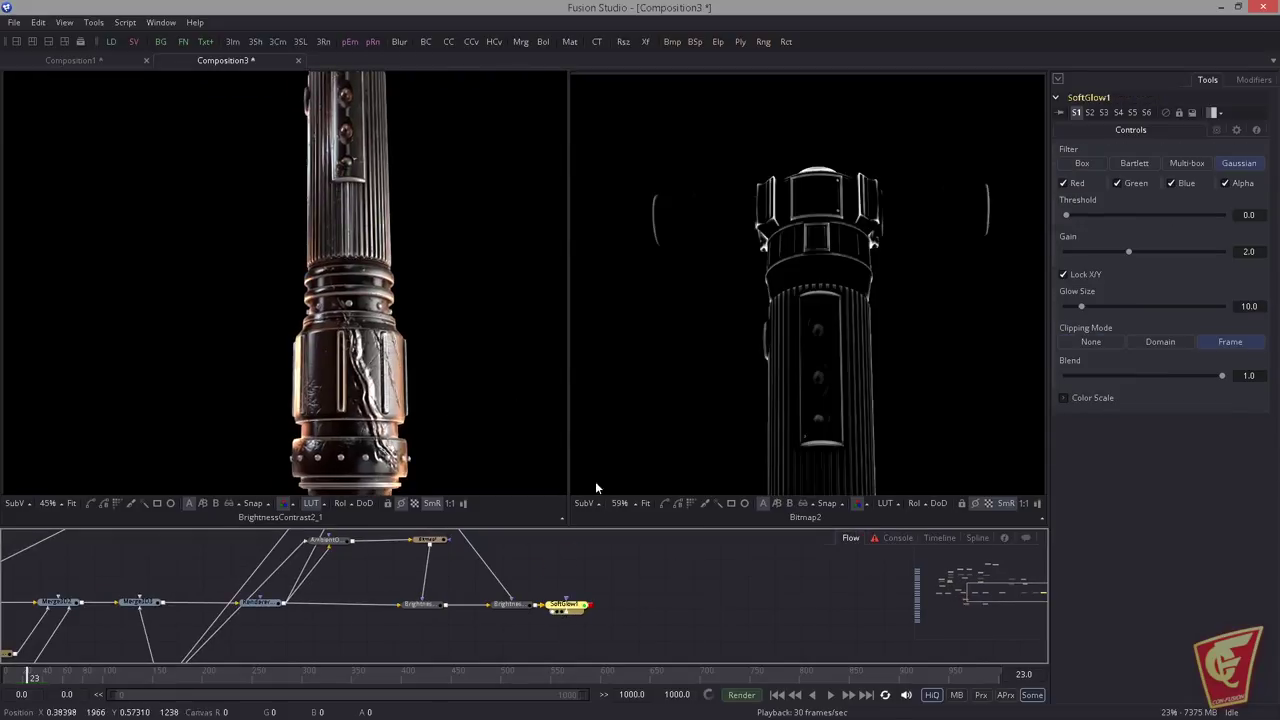
pyautogui.press('1')
pyautogui.moveTo(1067, 215); pyautogui.dragTo(1116, 217)
pyautogui.moveTo(1129, 252); pyautogui.dragTo(1073, 253)
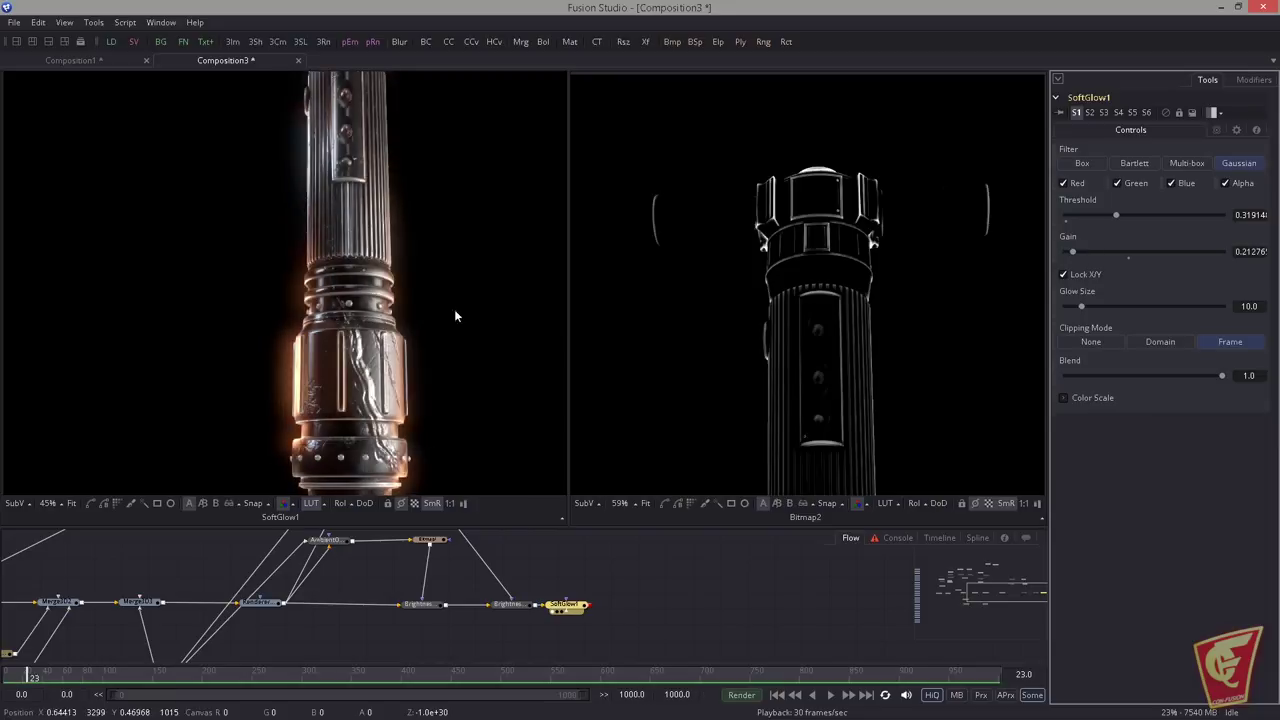
# Step: Reduce SoftGlow1's glow size to about 3.404 and its gain to about 0.043
pyautogui.scroll(3, 455, 316)
pyautogui.moveTo(1081, 306); pyautogui.dragTo(1072, 306)
pyautogui.moveTo(1073, 251); pyautogui.dragTo(1066, 251)
pyautogui.moveTo(1069, 304); pyautogui.dragTo(1069, 301)
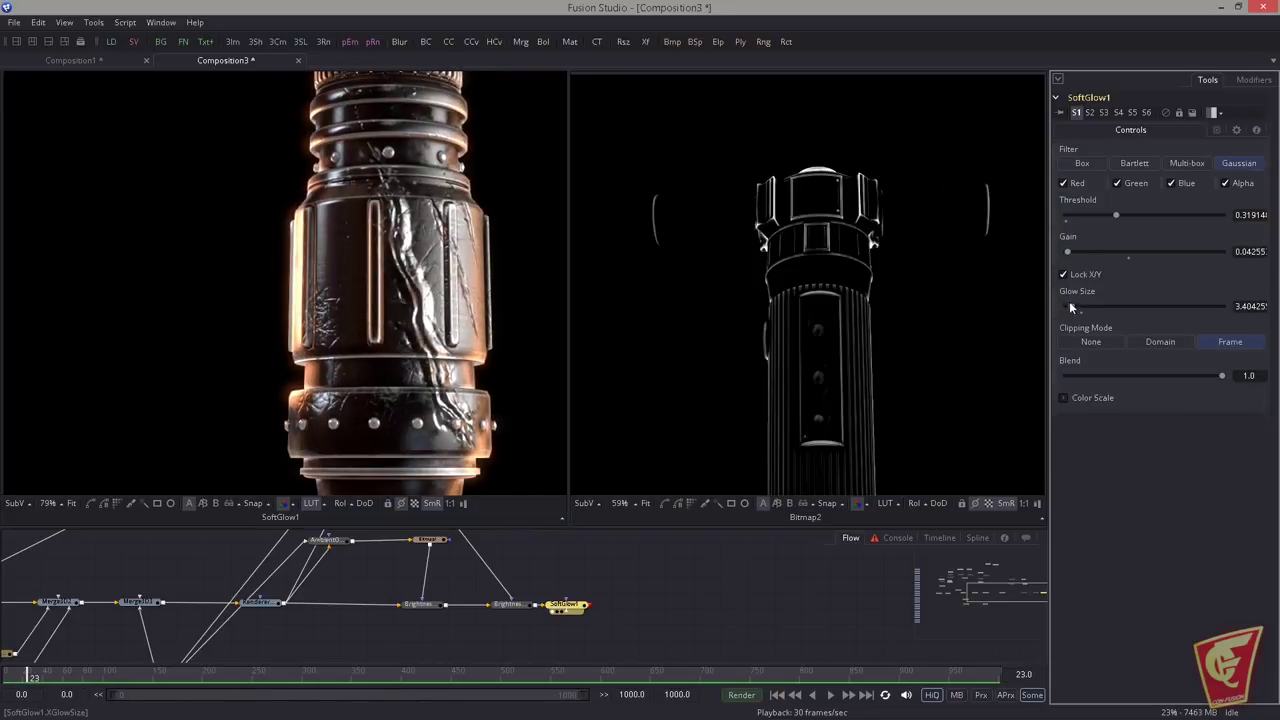
# Step: Compare the hilt with and without SoftGlow1, from the lower section up to the end of the crossguard
pyautogui.hotkey('ctrl', 'p')
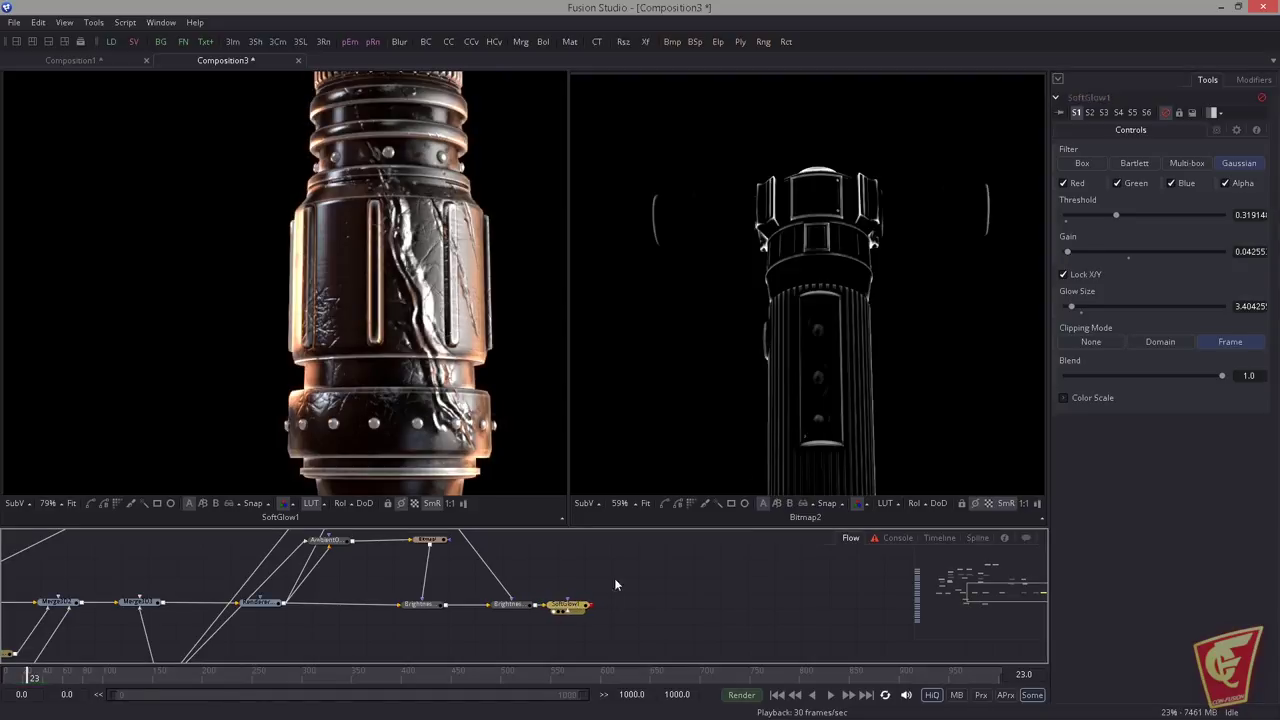
pyautogui.hotkey('ctrl', 'p')
pyautogui.moveTo(400, 110); pyautogui.dragTo(437, 350)
pyautogui.hotkey('ctrl', 'p')
pyautogui.moveTo(430, 135); pyautogui.dragTo(382, 341)
pyautogui.hotkey('ctrl', 'p')
pyautogui.hotkey('ctrl', 'p')
pyautogui.scroll(6, 370, 332)
pyautogui.hotkey('ctrl', 'p')
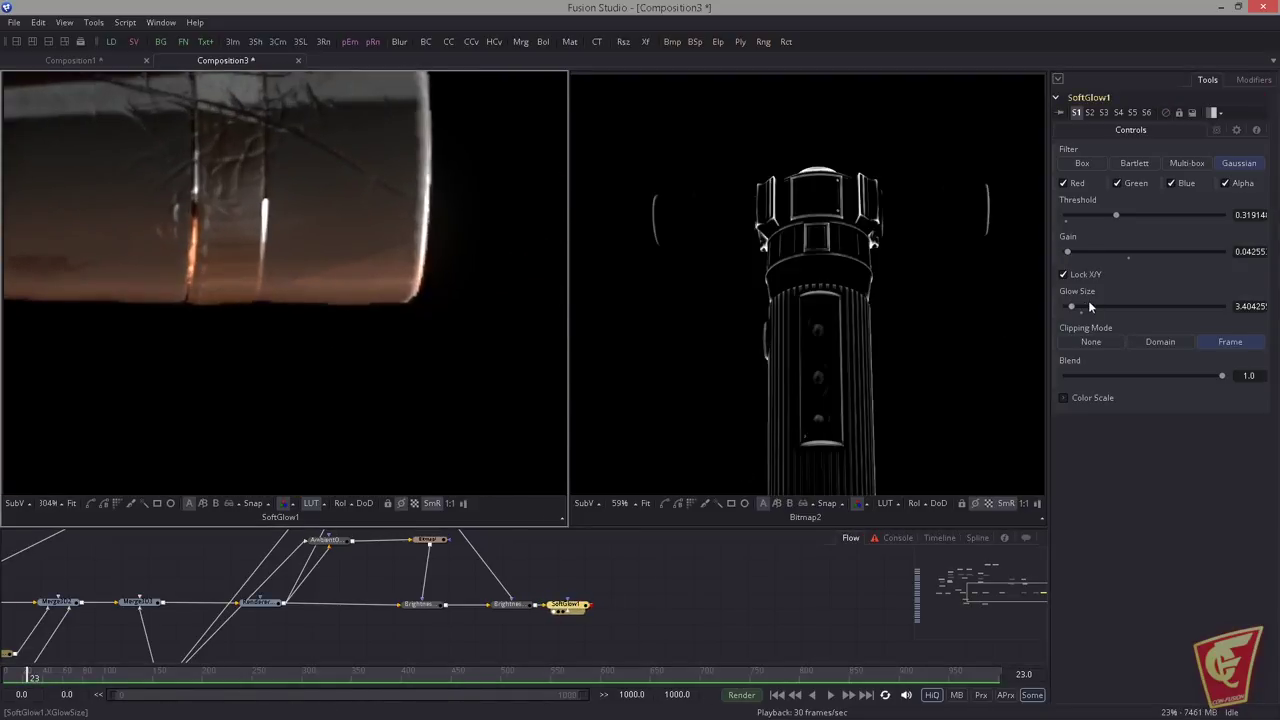
# Step: Adjust SoftGlow1's gain to about 0.106 and its glow size to about 1.702
pyautogui.moveTo(1069, 252); pyautogui.dragTo(1072, 252)
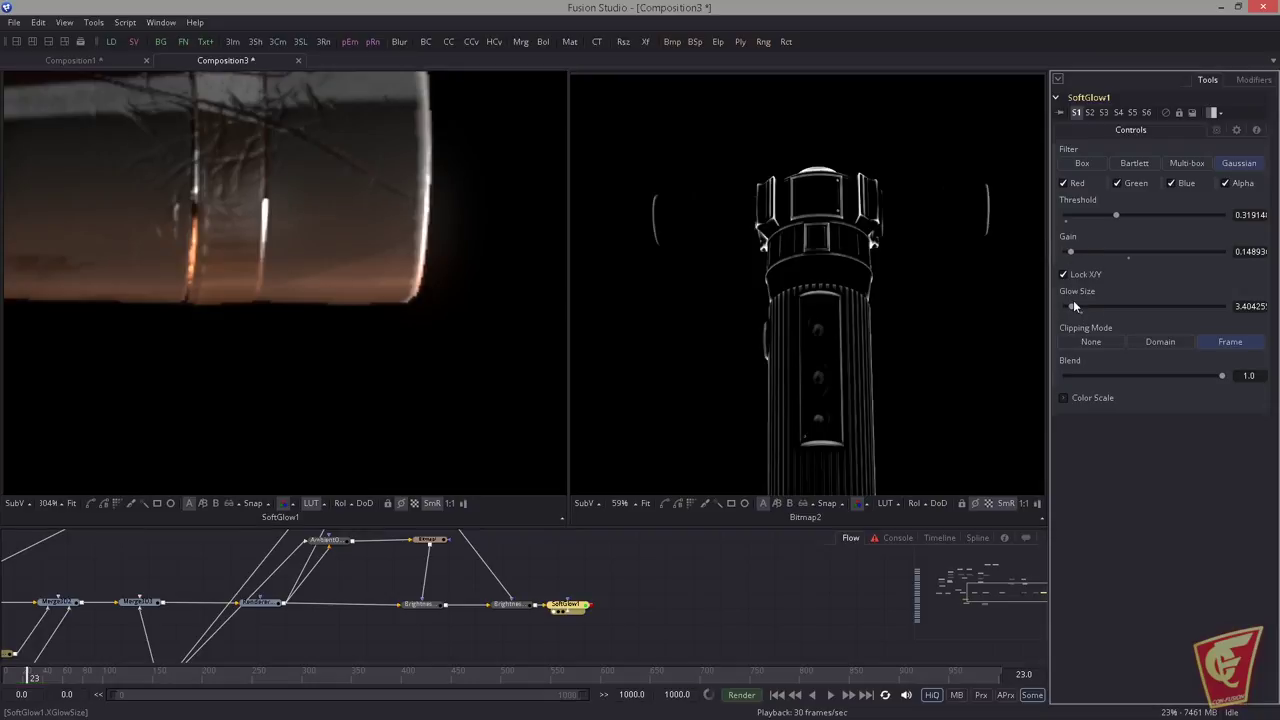
pyautogui.moveTo(1072, 307); pyautogui.dragTo(1069, 307)
pyautogui.moveTo(1072, 258); pyautogui.dragTo(1069, 257)
pyautogui.scroll(-2, 462, 249)
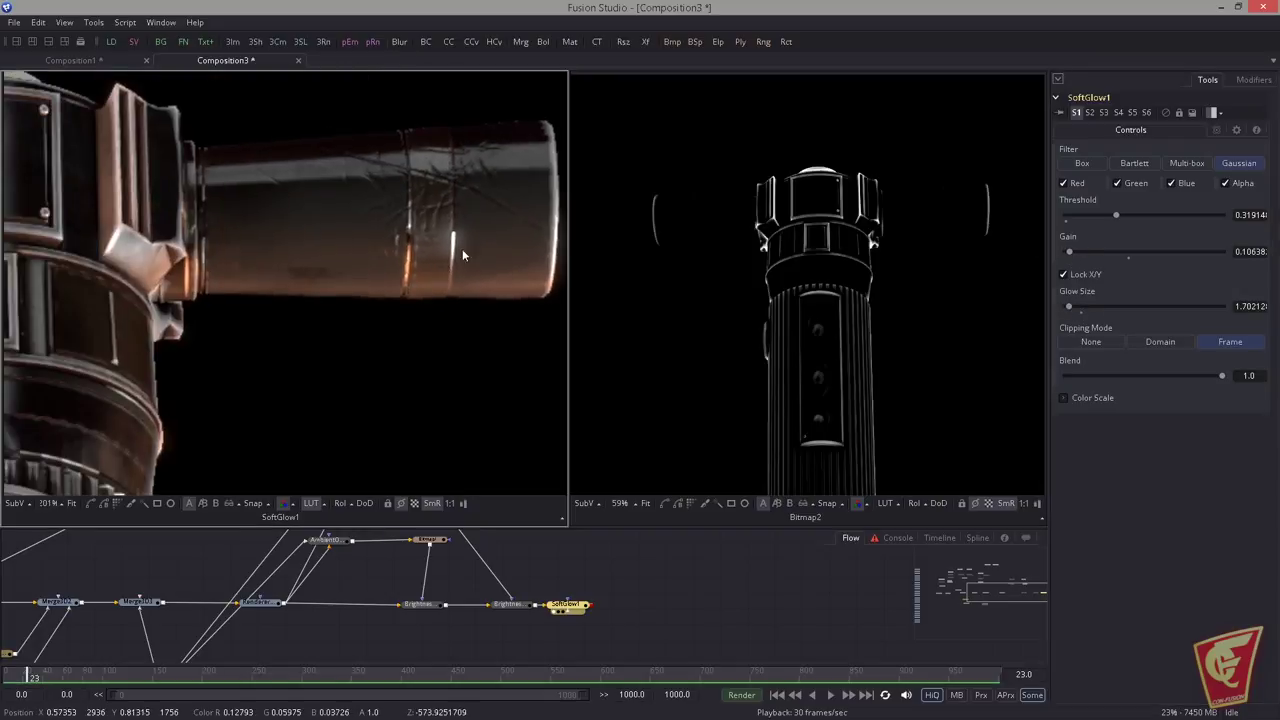
# Step: Review the glow along the hilt and compare the lower section with SoftGlow1 bypassed and active
pyautogui.scroll(-1, 458, 250)
pyautogui.scroll(-1, 211, 261)
pyautogui.moveTo(220, 390); pyautogui.dragTo(302, 210)
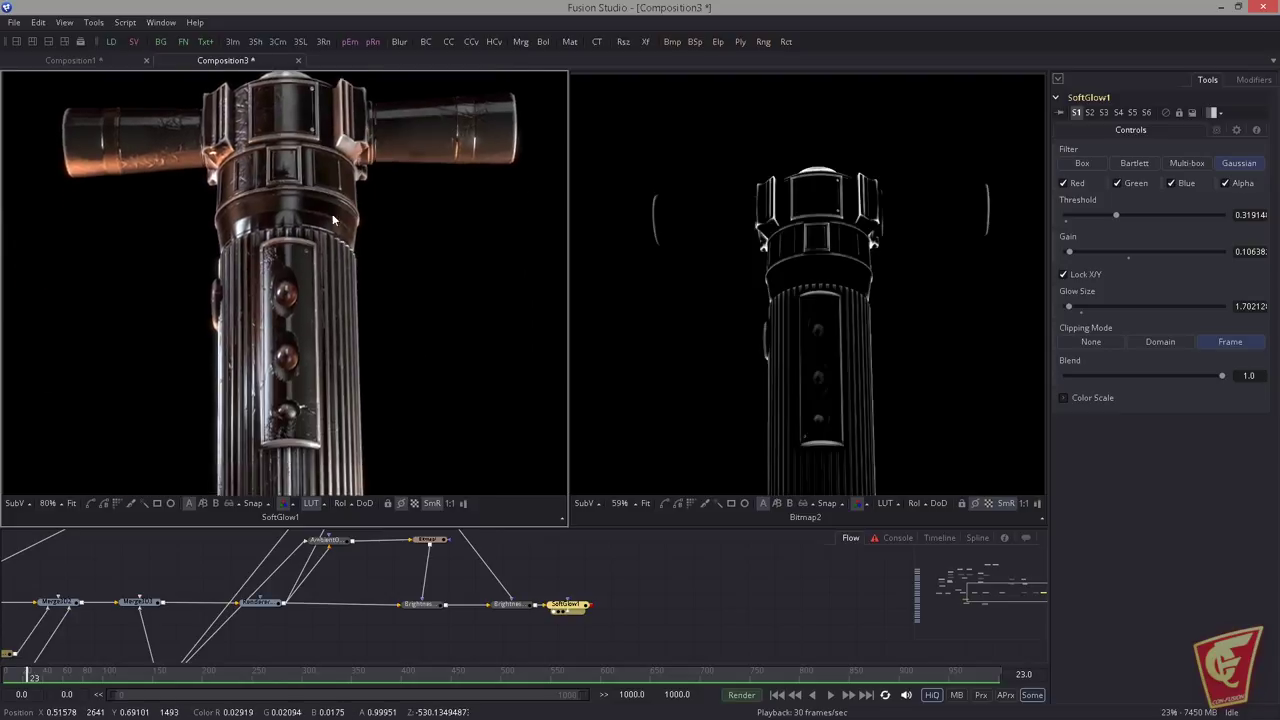
pyautogui.moveTo(290, 450); pyautogui.dragTo(346, 309)
pyautogui.moveTo(320, 480); pyautogui.dragTo(302, 300)
pyautogui.scroll(-1, 310, 326)
pyautogui.hotkey('ctrl', 'p')
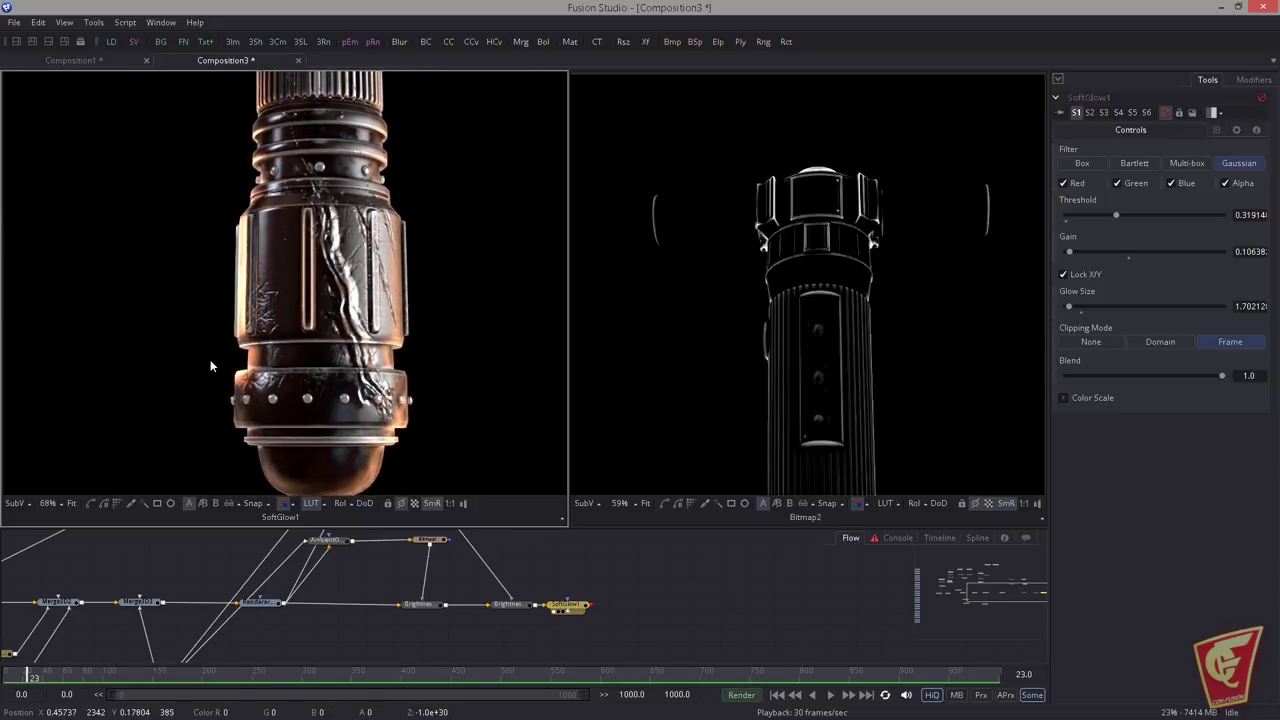
pyautogui.hotkey('ctrl', 'p')
# Step: Fine-tune SoftGlow1 on the riveted lower band to a gain of about 0.036 and a glow size of about 1.83
pyautogui.scroll(4, 326, 393)
pyautogui.scroll(4, 396, 399)
pyautogui.moveTo(396, 399); pyautogui.dragTo(431, 340)
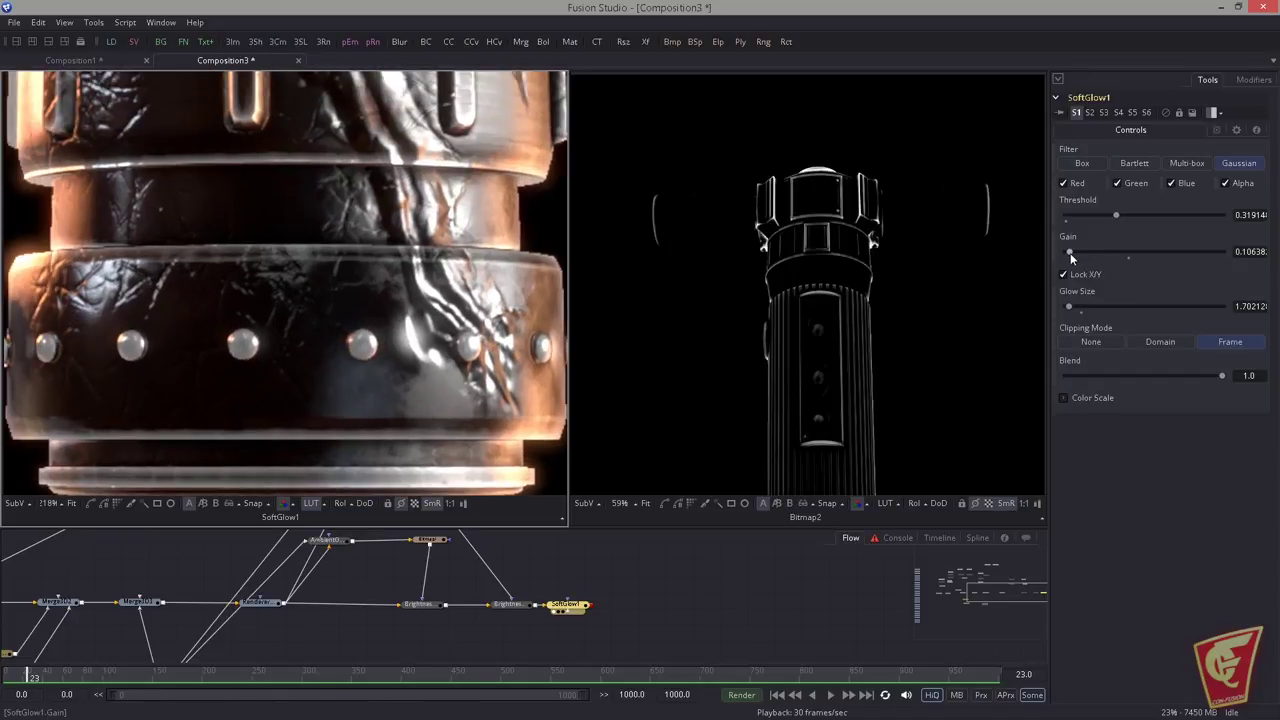
pyautogui.moveTo(1070, 256); pyautogui.dragTo(1064, 254)
pyautogui.scroll(-5, 300, 398)
pyautogui.scroll(-4, 300, 398)
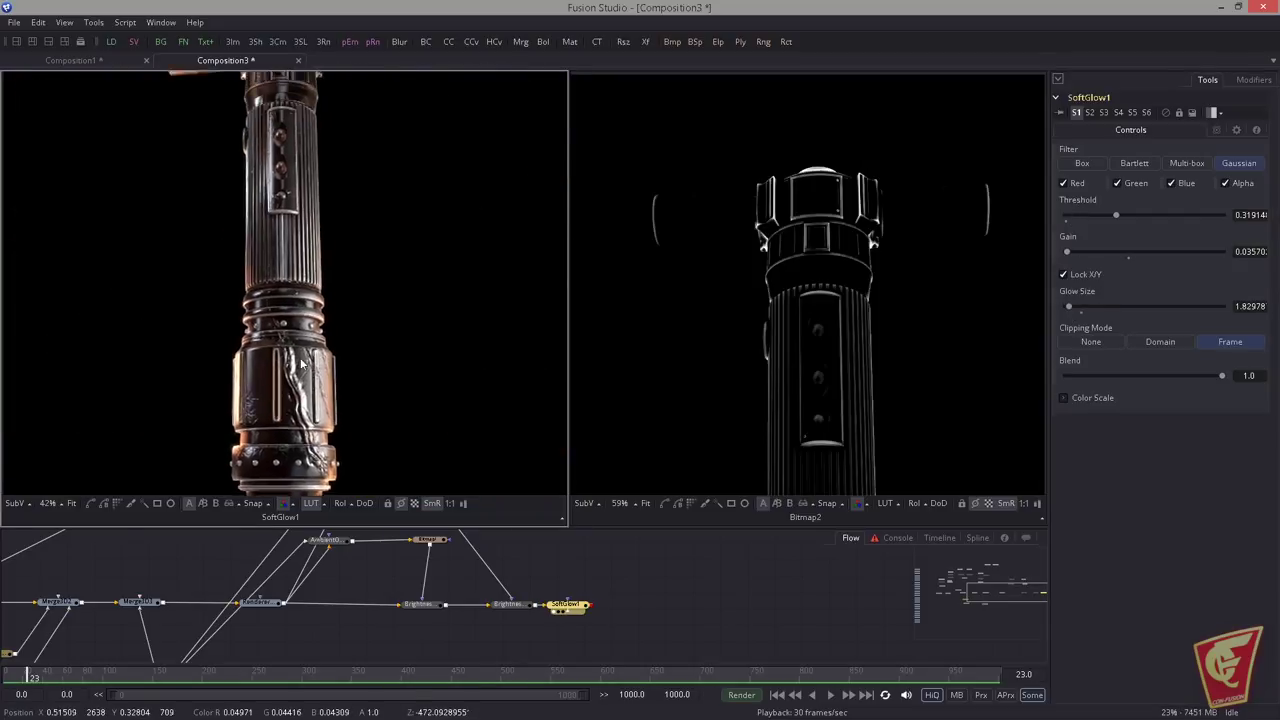
# Step: Space SoftGlow1 away from the brightness nodes, then add an XfChromaFuse node after it and view its output
pyautogui.moveTo(582, 605); pyautogui.dragTo(680, 603)
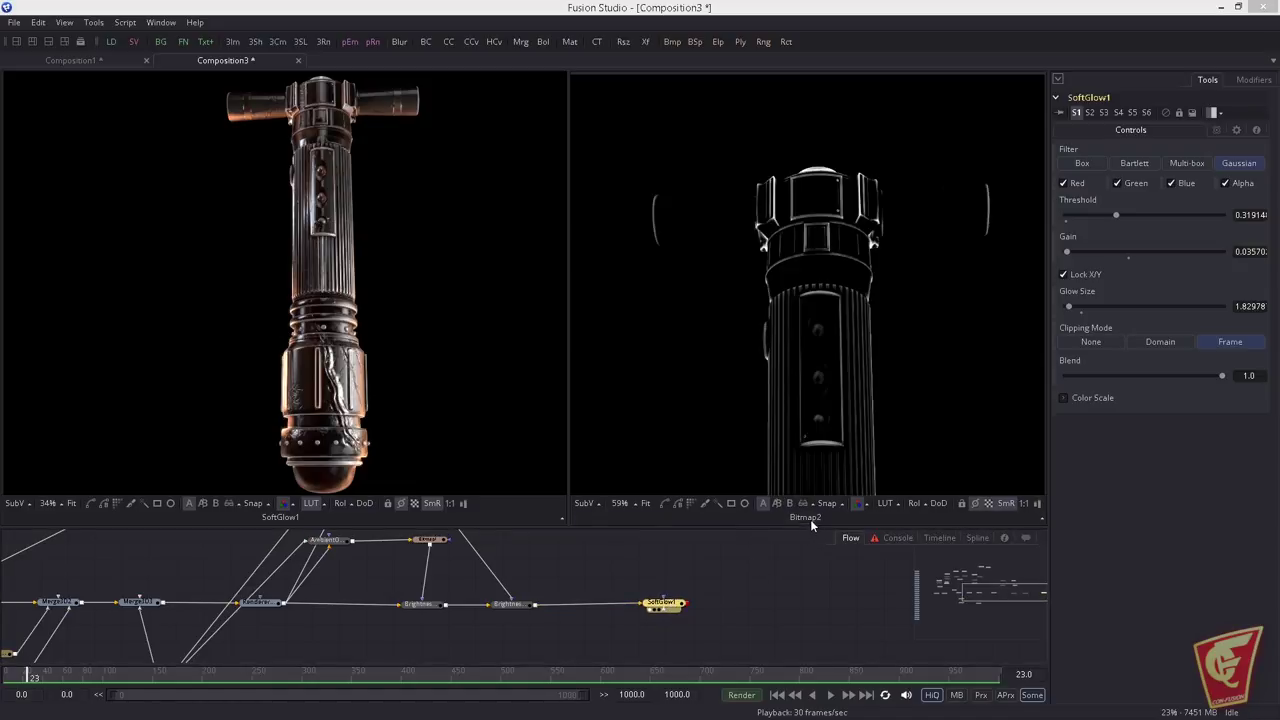
pyautogui.moveTo(717, 603); pyautogui.dragTo(500, 331)
pyautogui.scroll(4, 412, 362)
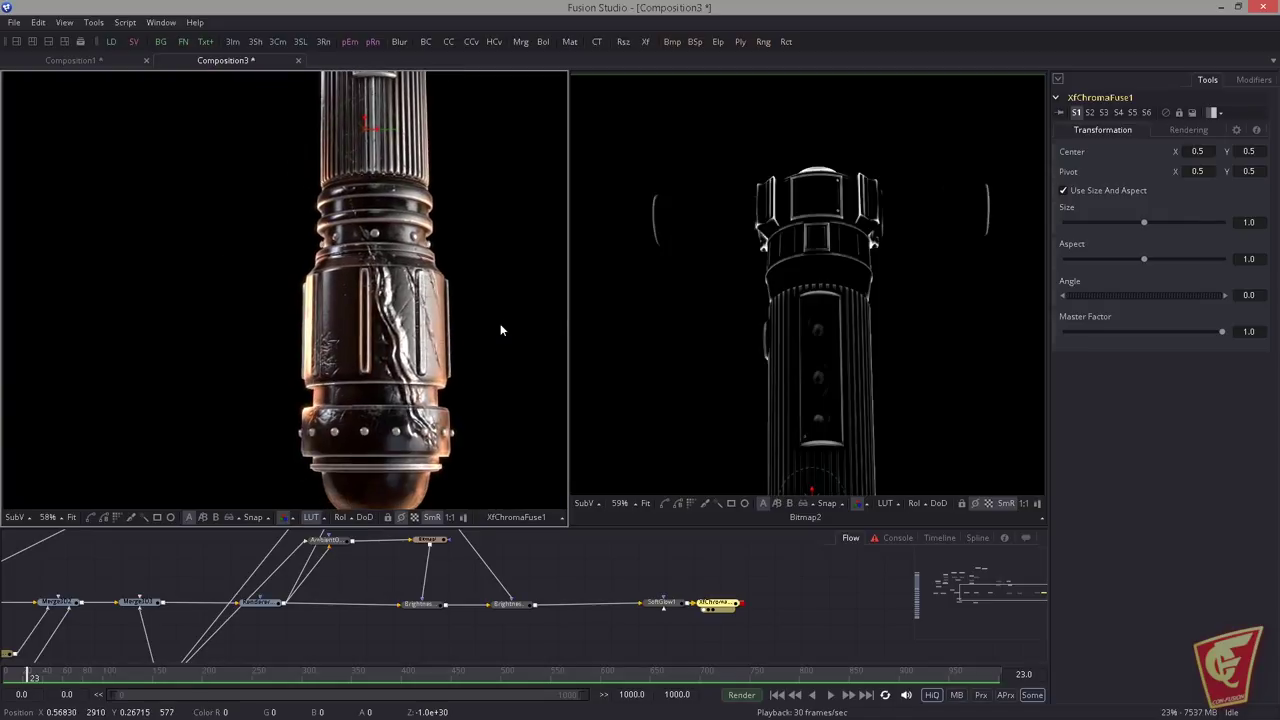
pyautogui.moveTo(740, 565); pyautogui.dragTo(647, 568)
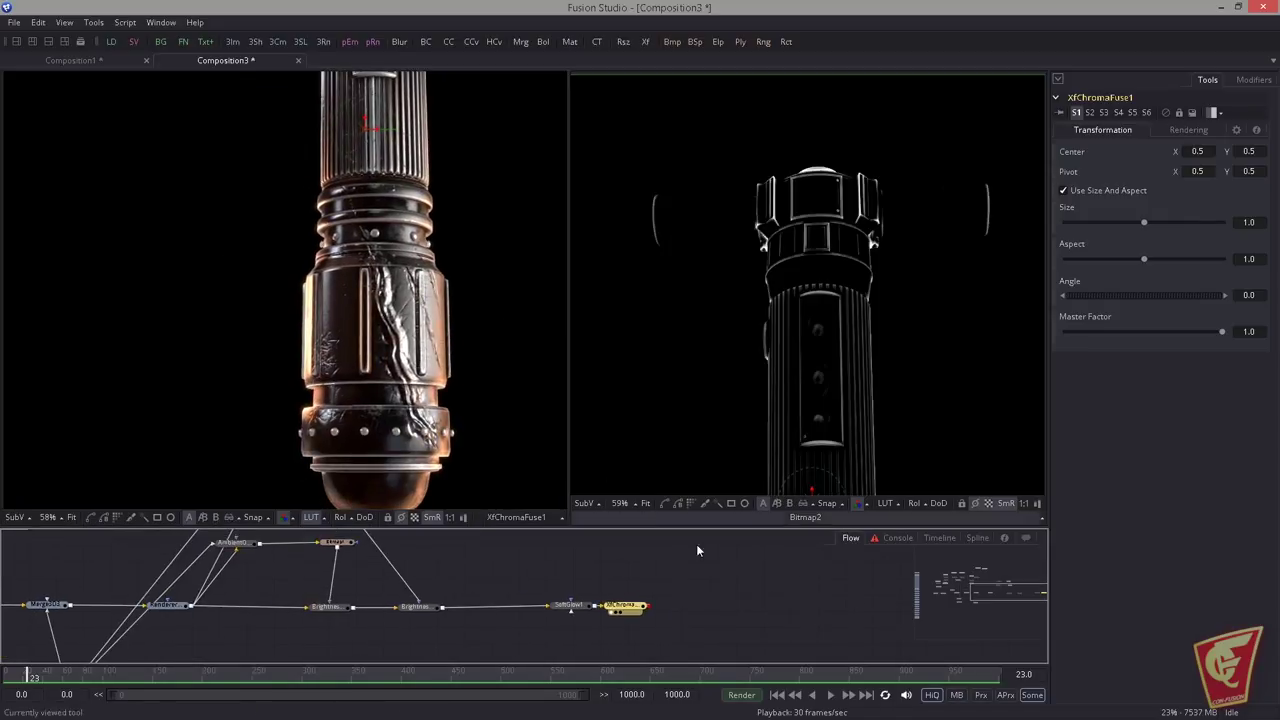
# Step: Set XfChromaFuse1's size to about 1.00995 and inspect the color fringing on the hilt
pyautogui.moveTo(1146, 222); pyautogui.dragTo(1142, 220)
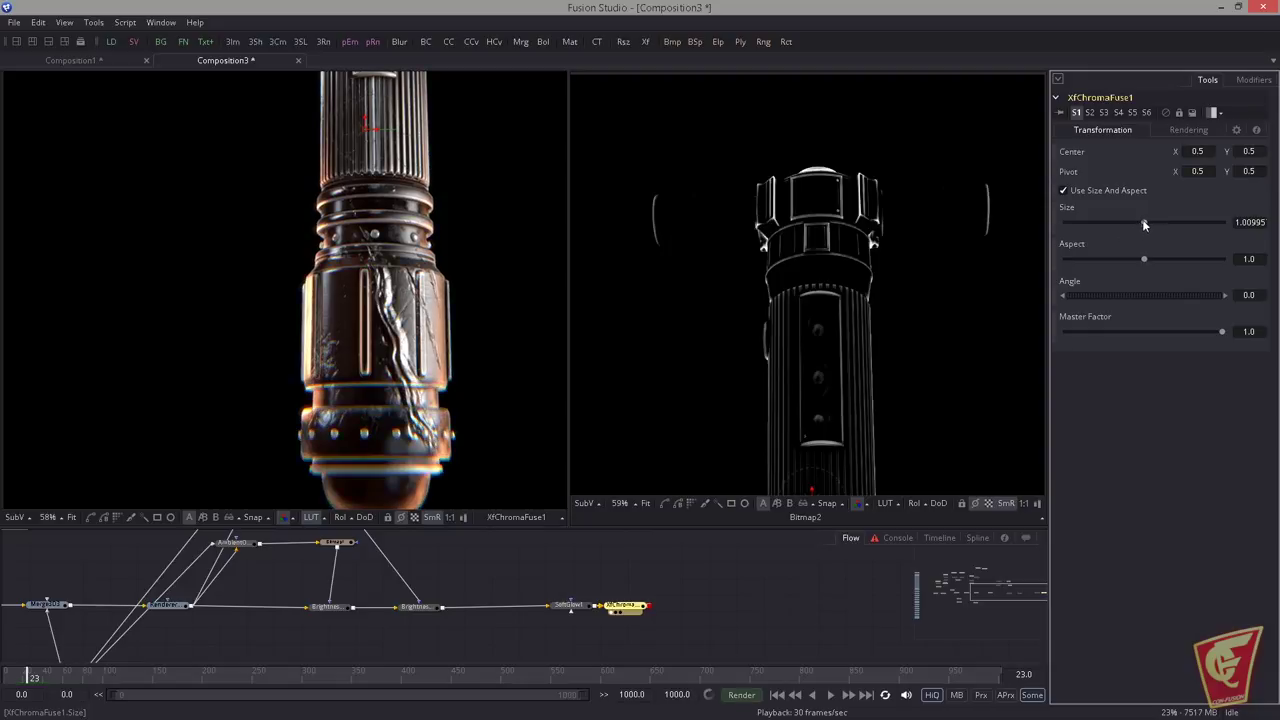
pyautogui.scroll(-1, 262, 350)
pyautogui.scroll(-2, 262, 355)
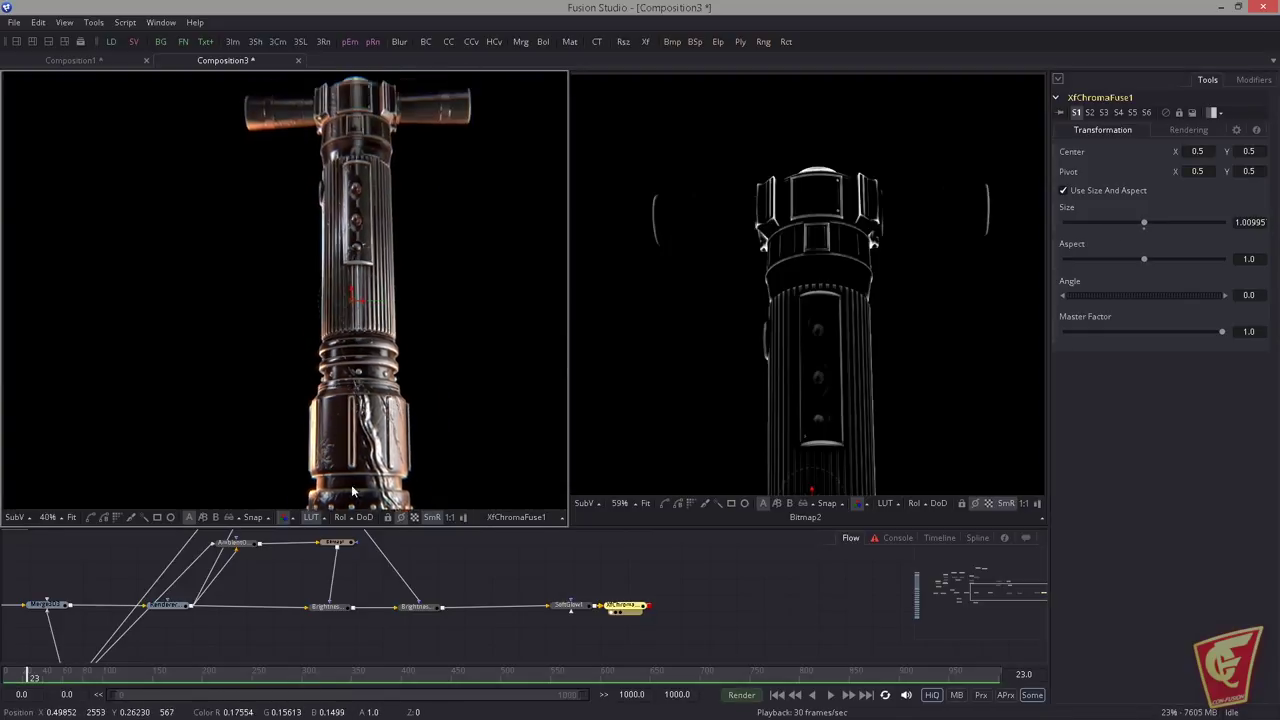
pyautogui.moveTo(643, 610); pyautogui.dragTo(652, 611)
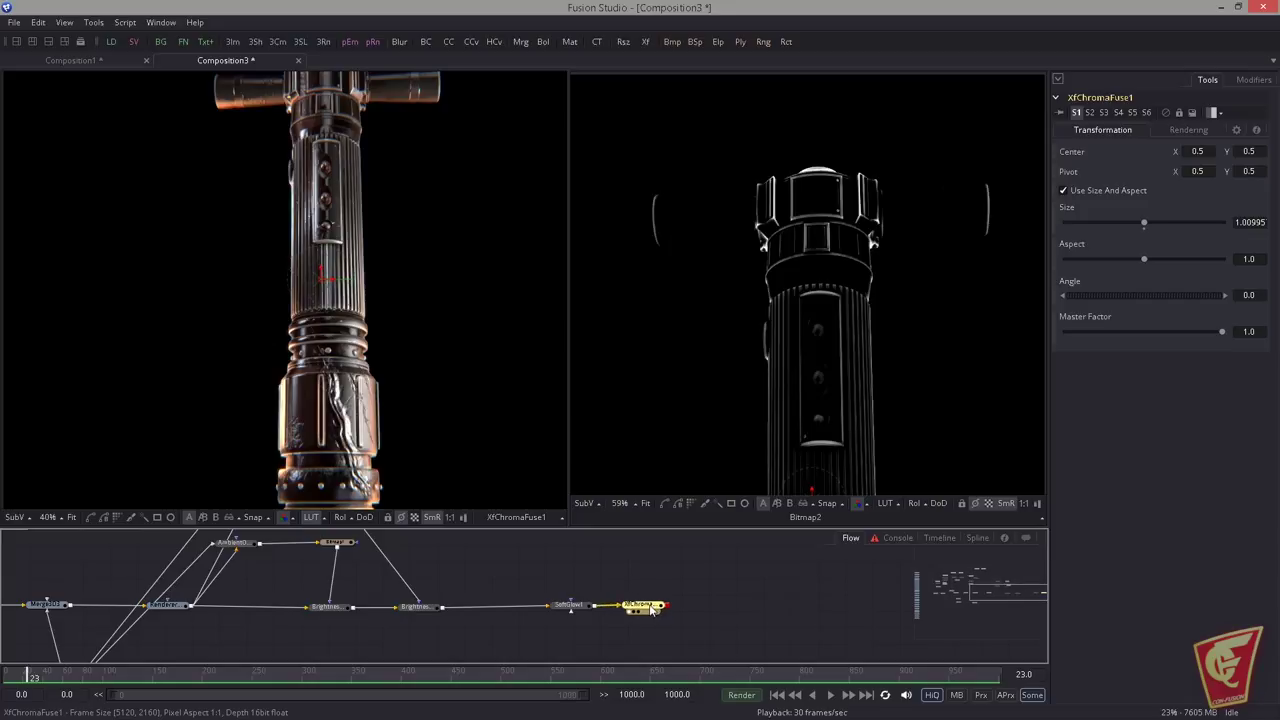
pyautogui.click(698, 548)
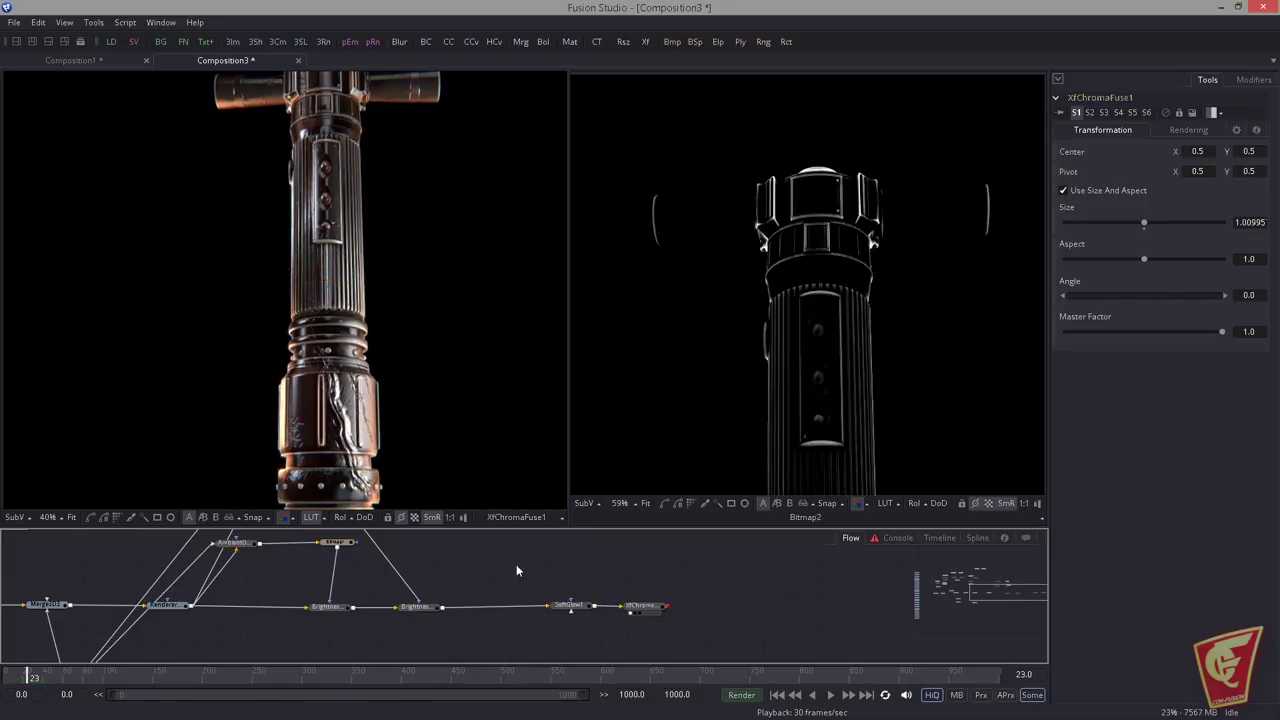
# Step: Compare the hilt with and without XfChromaFuse1, then reduce its size to about 1.00513
pyautogui.scroll(-2, 421, 364)
pyautogui.moveTo(451, 351); pyautogui.dragTo(435, 351)
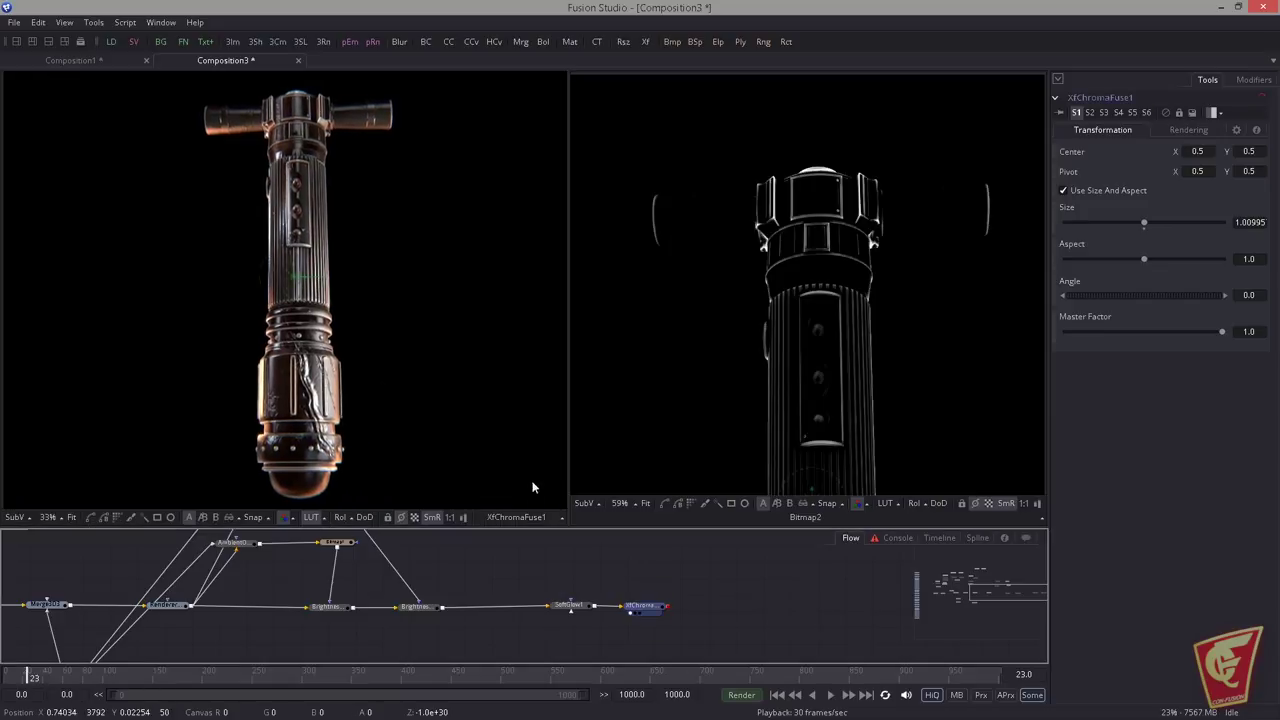
pyautogui.scroll(5, 420, 300)
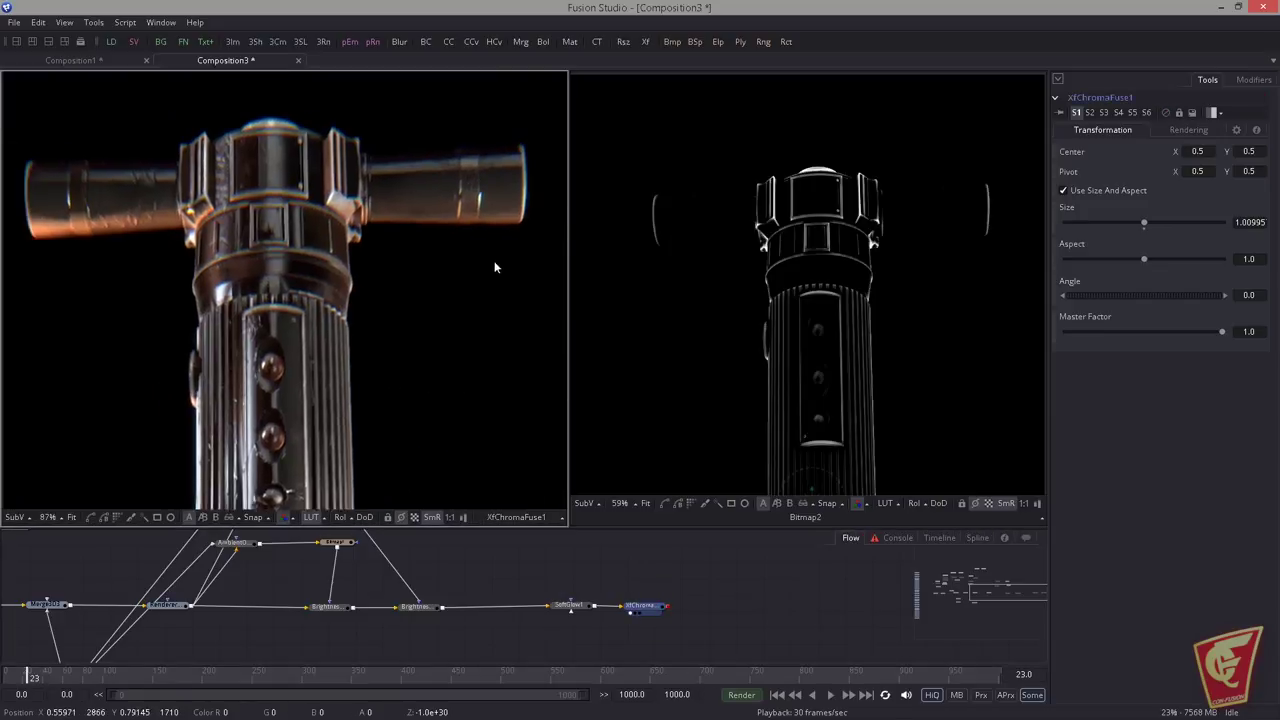
pyautogui.hotkey('ctrl', 'p')
pyautogui.moveTo(1146, 222); pyautogui.dragTo(1144, 223)
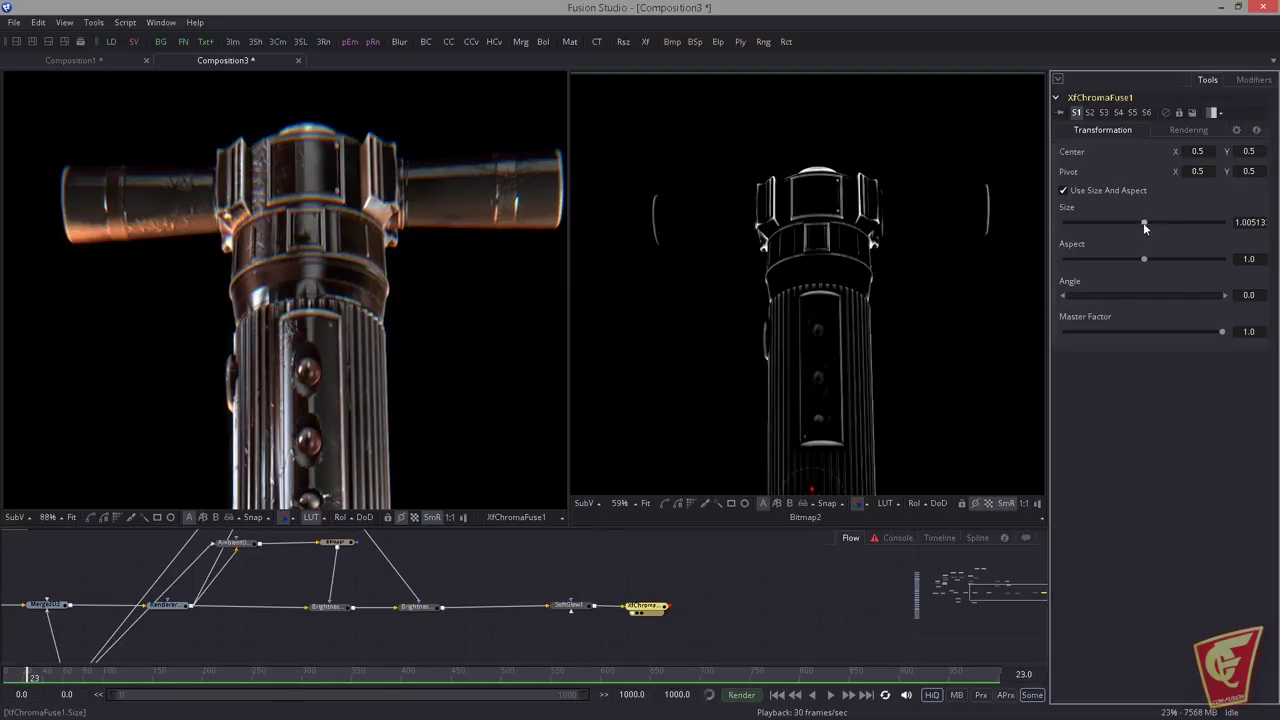
pyautogui.scroll(-6, 370, 333)
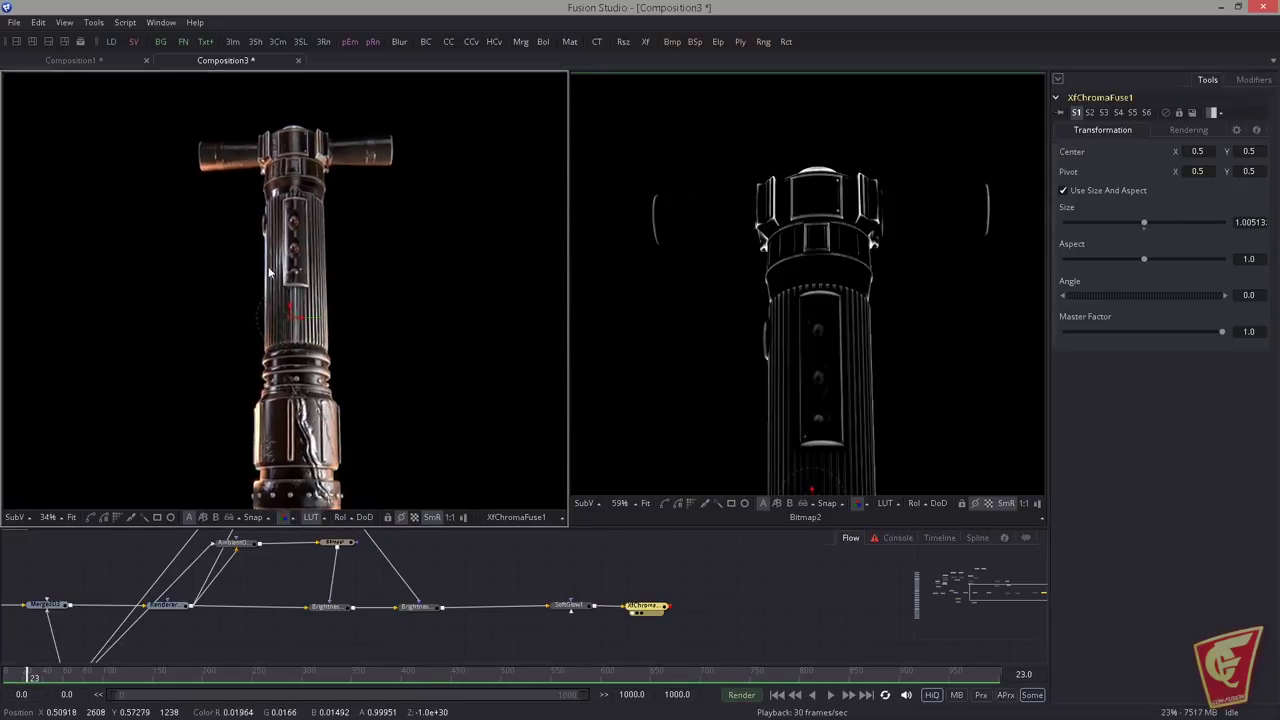
# Step: Add a File LUT node after XfChromaFuse1 and space it out in the node chain
pyautogui.click(713, 597)
pyautogui.moveTo(663, 609); pyautogui.dragTo(683, 609)
pyautogui.moveTo(708, 550); pyautogui.dragTo(643, 531)
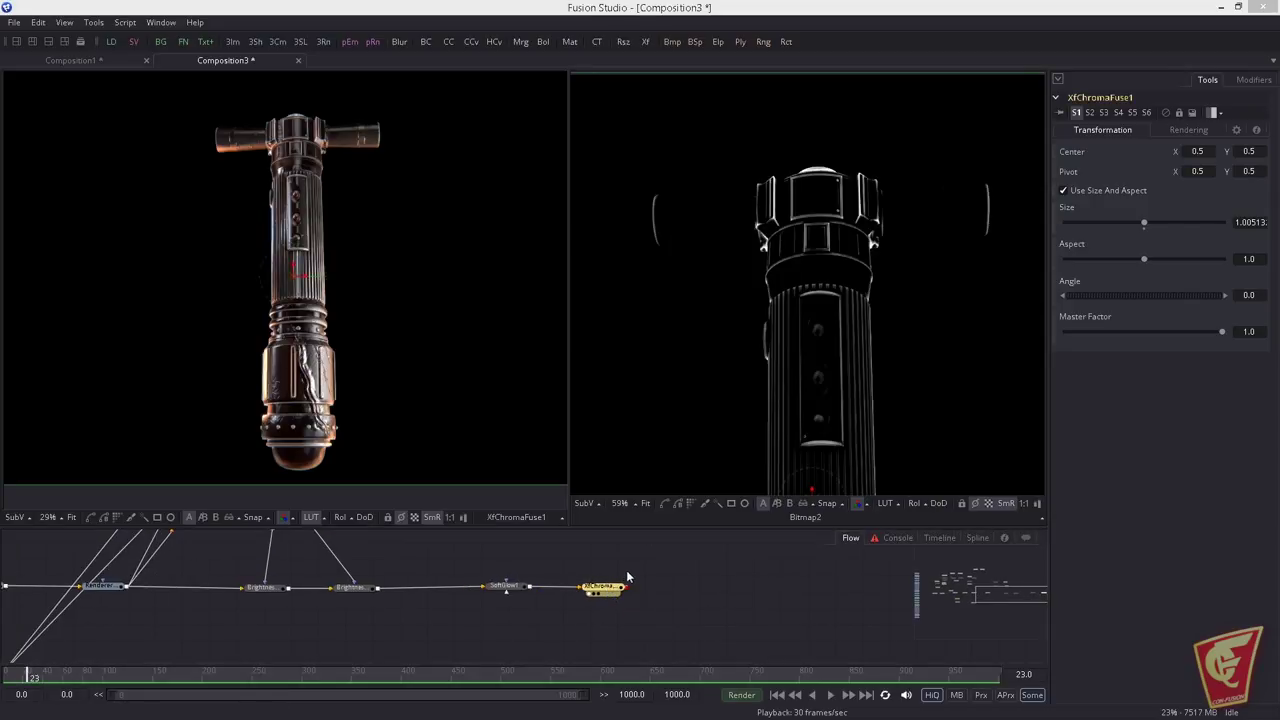
pyautogui.press('Return')
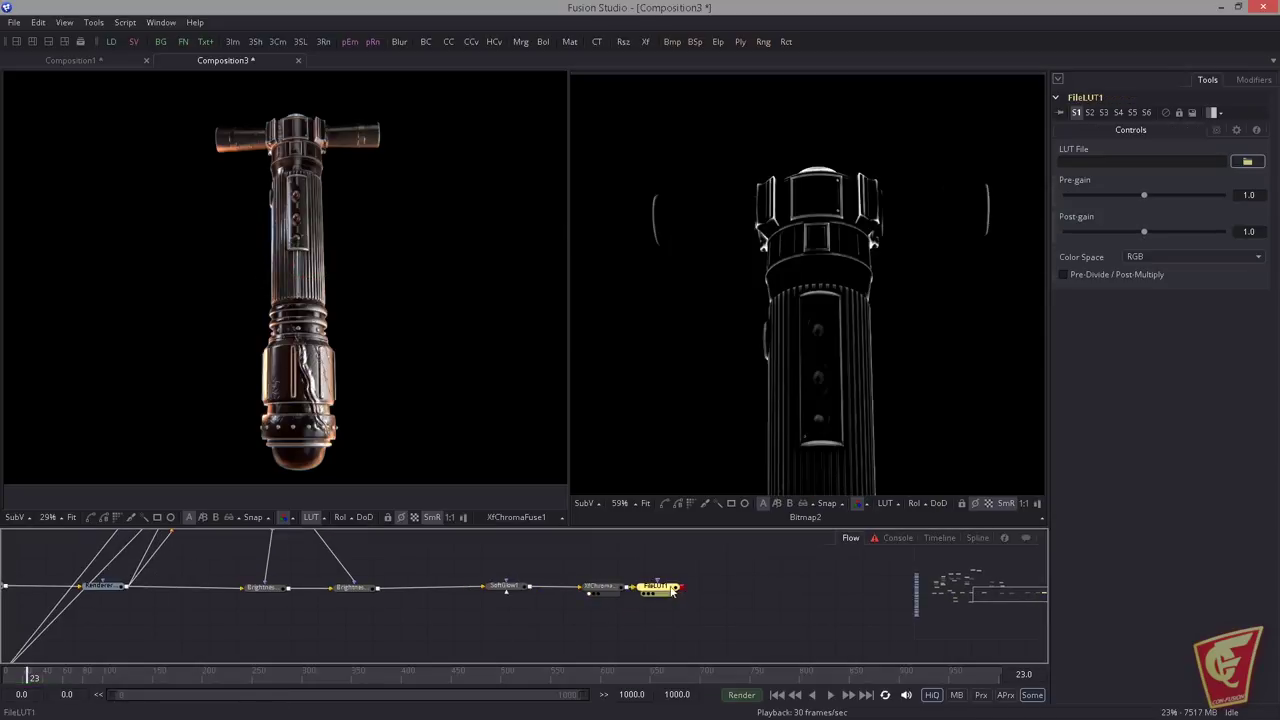
pyautogui.moveTo(661, 588); pyautogui.dragTo(710, 588)
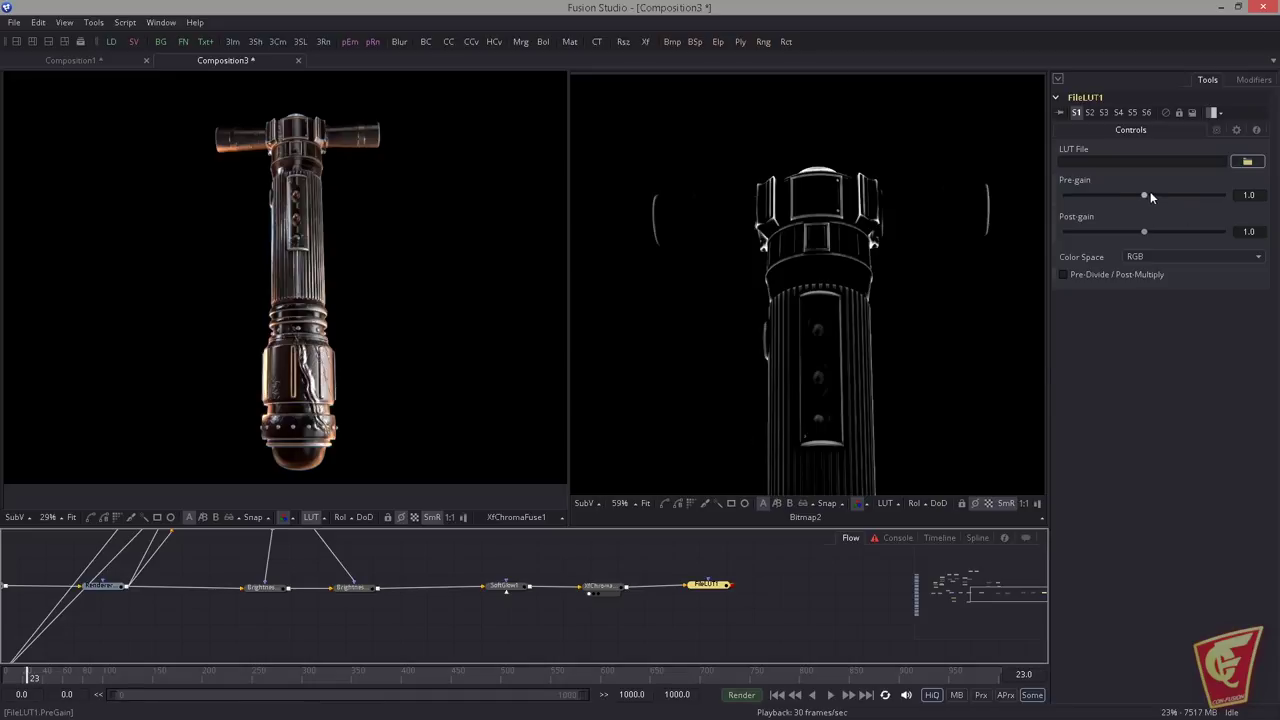
# Step: Load GroundControl_Blue_Undertones.cube from the GroundControl folder into FileLUT1
pyautogui.click(1247, 161)
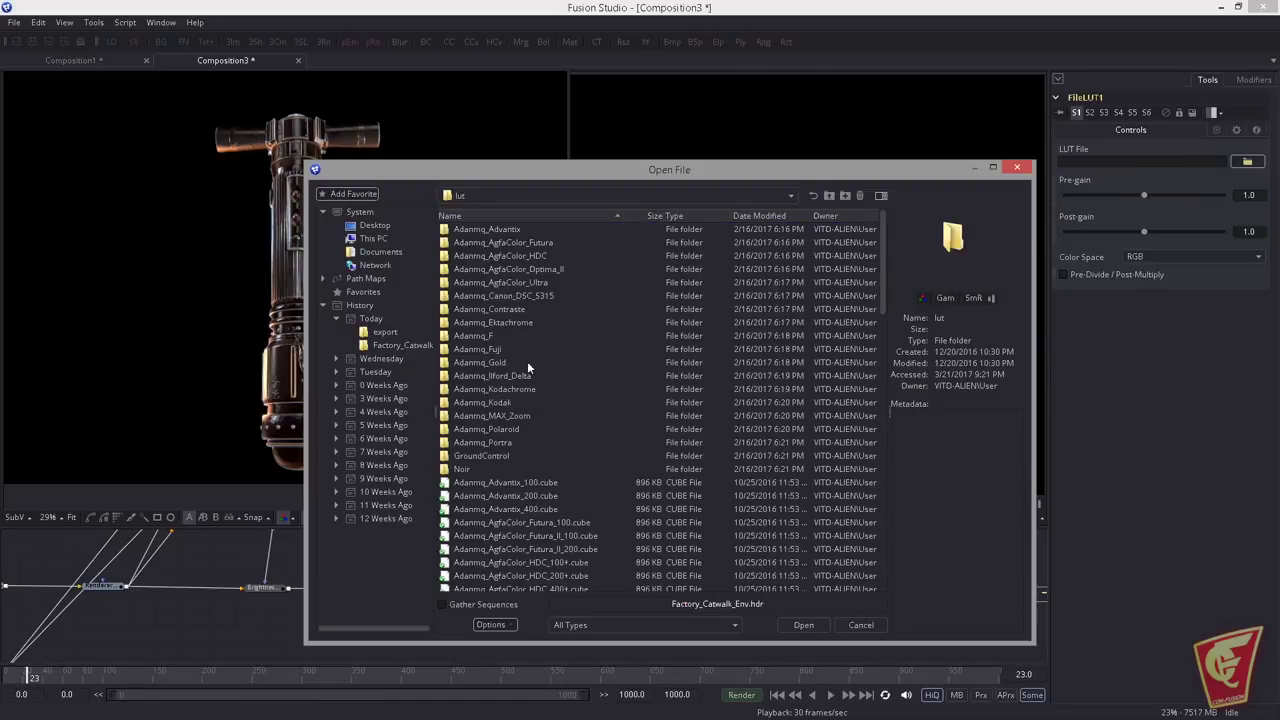
pyautogui.click(490, 456)
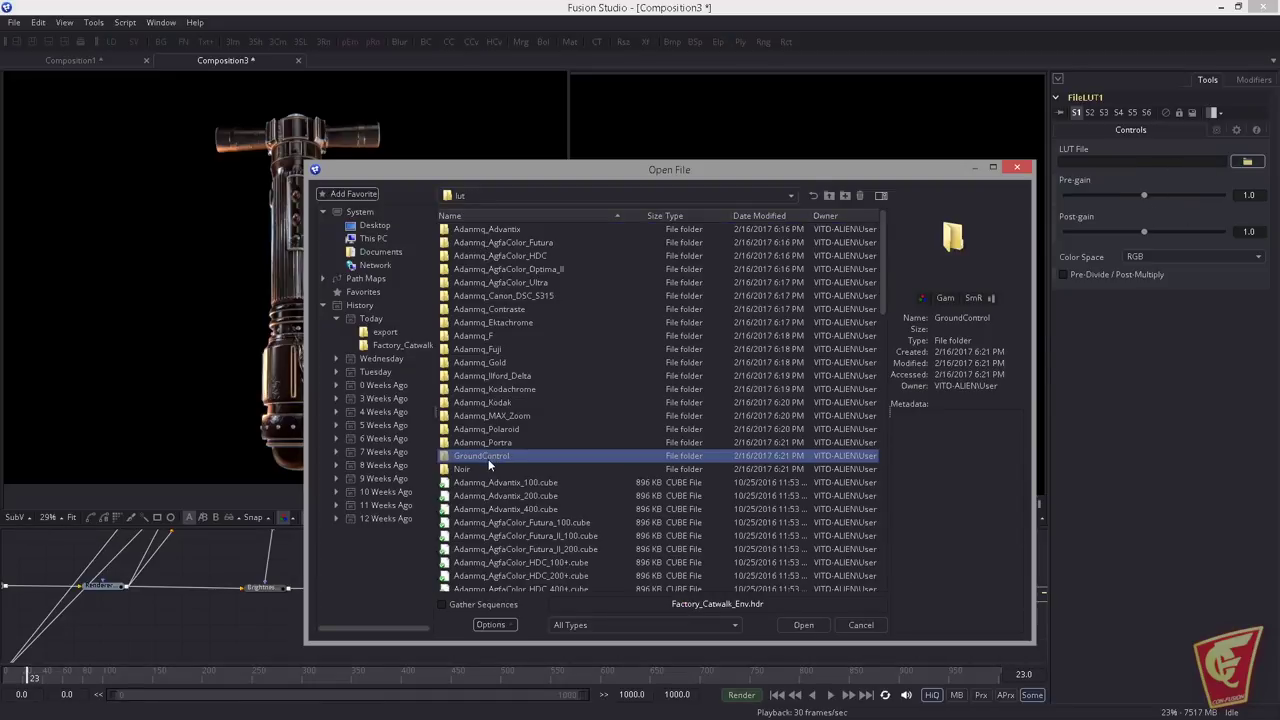
pyautogui.doubleClick(485, 457)
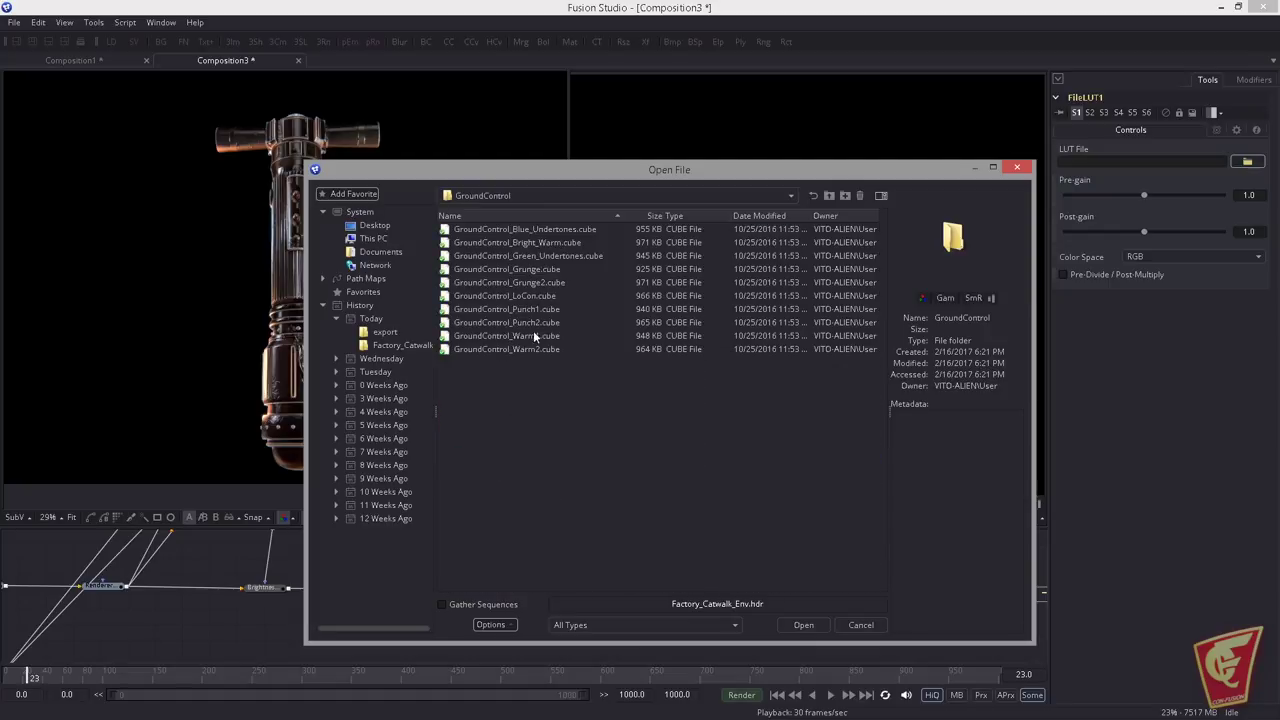
pyautogui.doubleClick(525, 229)
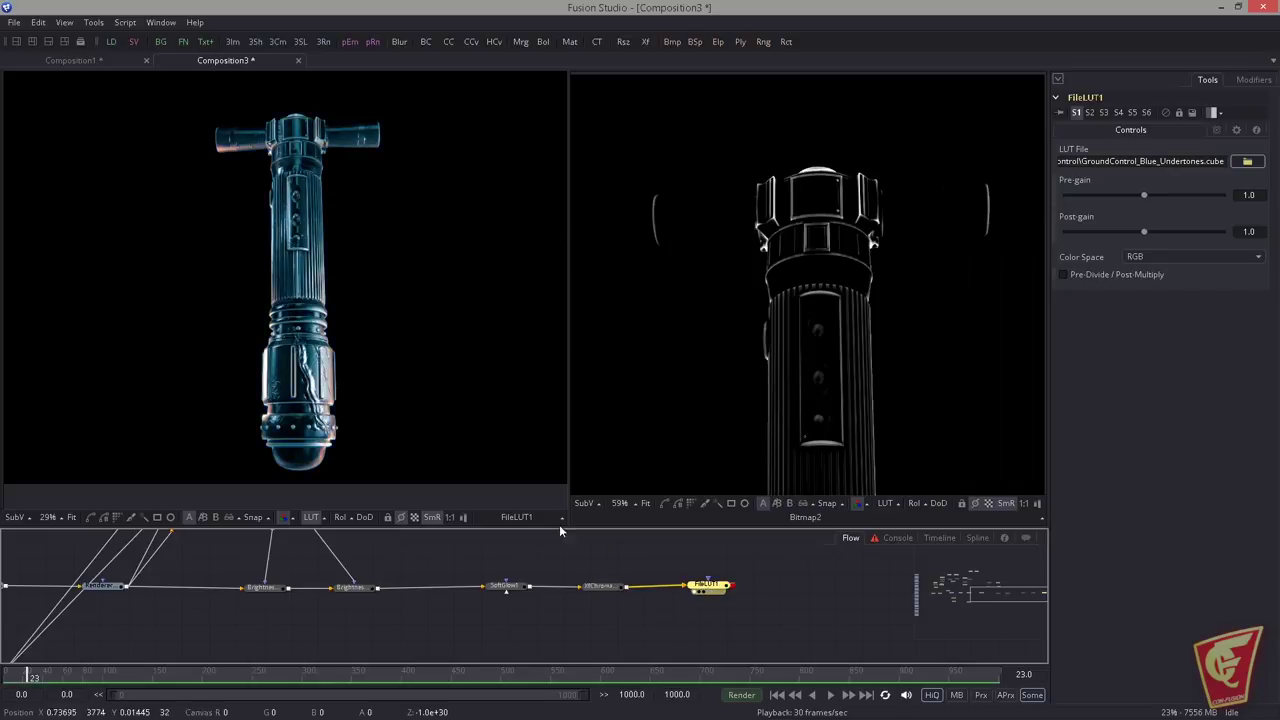
# Step: Check the blue grade on the hilt and lower FileLUT1's blend to about 0.711
pyautogui.scroll(1, 423, 351)
pyautogui.moveTo(423, 351); pyautogui.dragTo(489, 359)
pyautogui.moveTo(705, 588); pyautogui.dragTo(716, 590)
pyautogui.moveTo(315, 305); pyautogui.dragTo(293, 300)
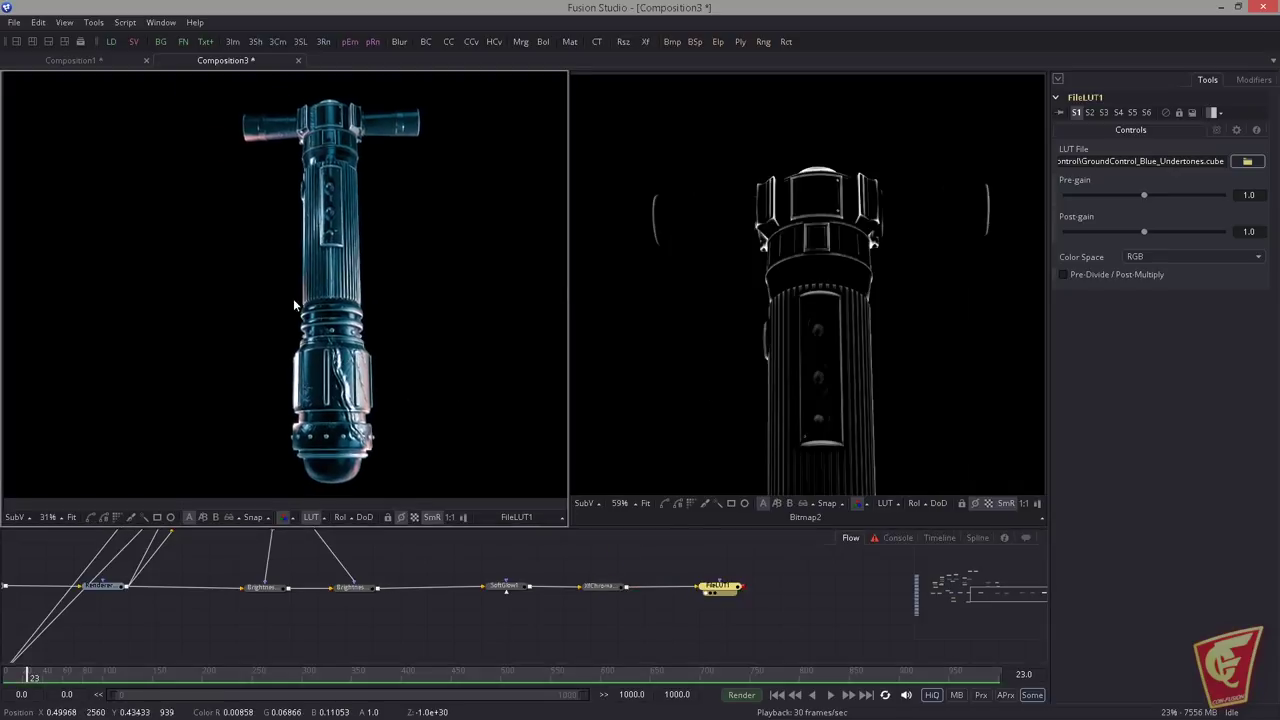
pyautogui.scroll(3, 295, 305)
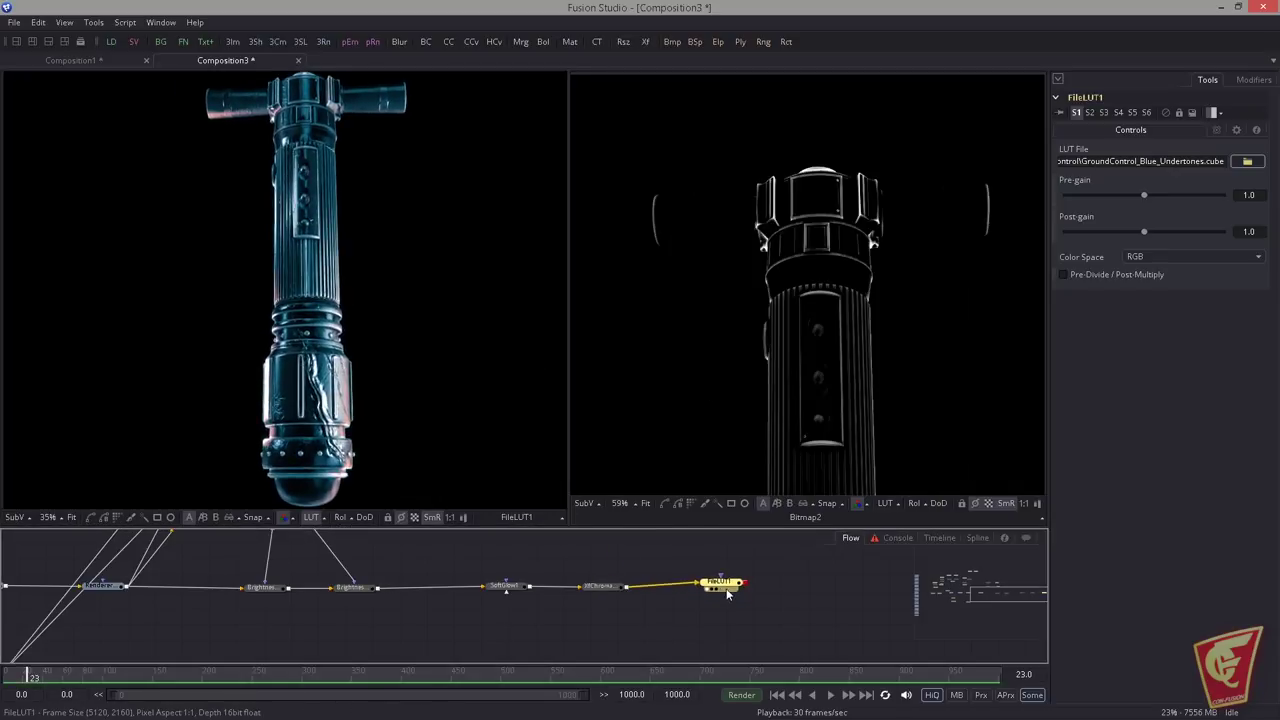
pyautogui.click(1213, 131)
pyautogui.moveTo(1221, 168); pyautogui.dragTo(1176, 168)
pyautogui.scroll(-1, 402, 309)
pyautogui.moveTo(405, 375)
pyautogui.mouseDown()
pyautogui.moveTo(401, 398)
pyautogui.moveTo(400, 385)
pyautogui.mouseUp()
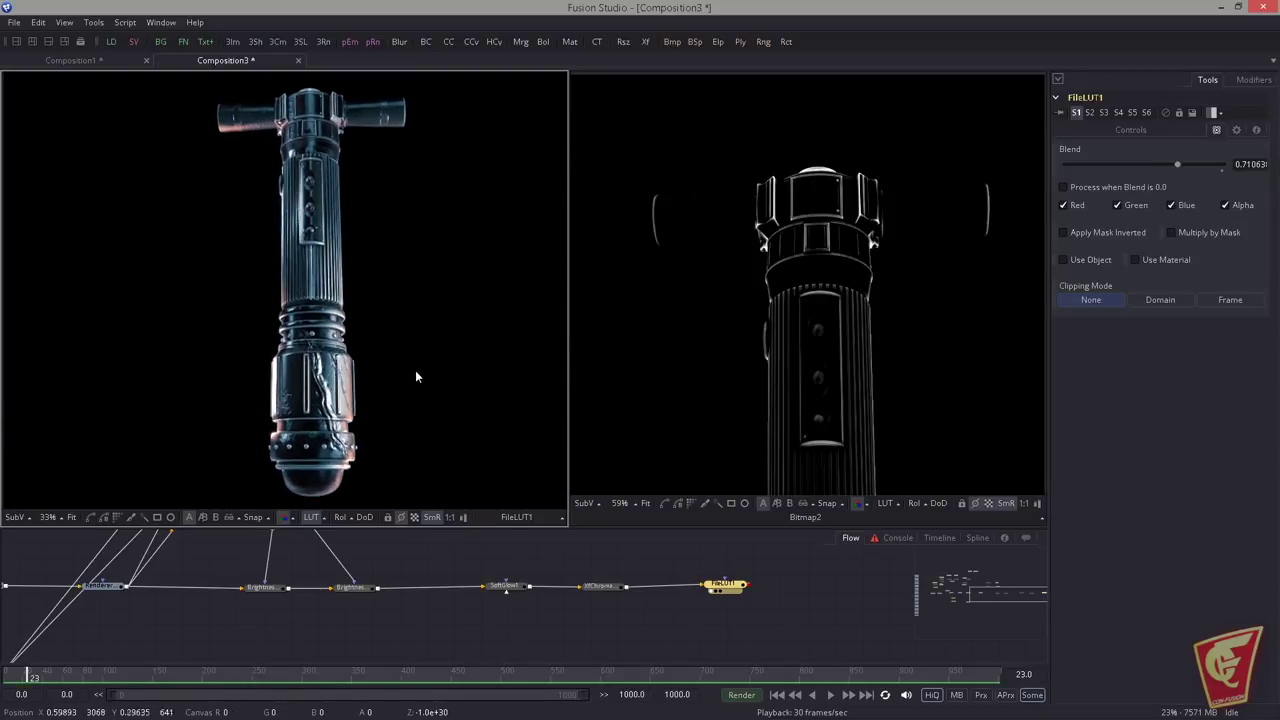
# Step: Switch FileLUT1 to its second settings slot, load GroundControl_Punch1.cube and check the grade on the hilt
pyautogui.moveTo(563, 616); pyautogui.dragTo(604, 622)
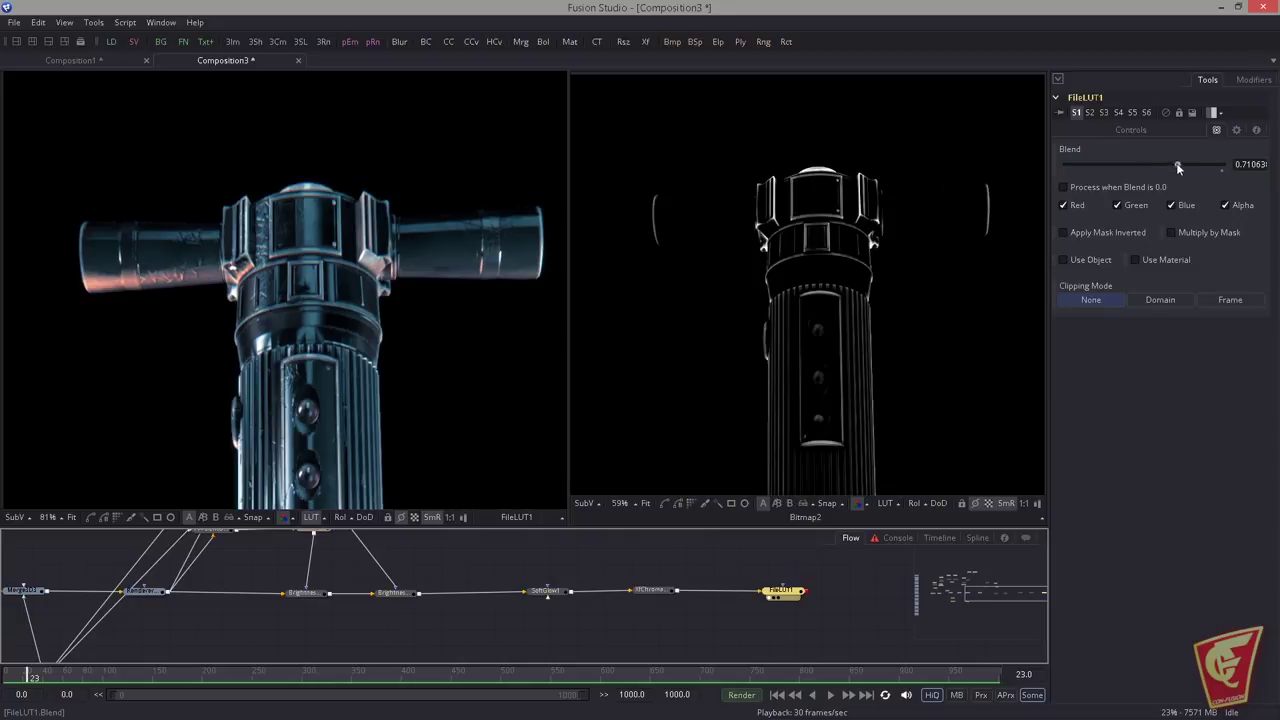
pyautogui.click(1090, 112)
pyautogui.click(1140, 130)
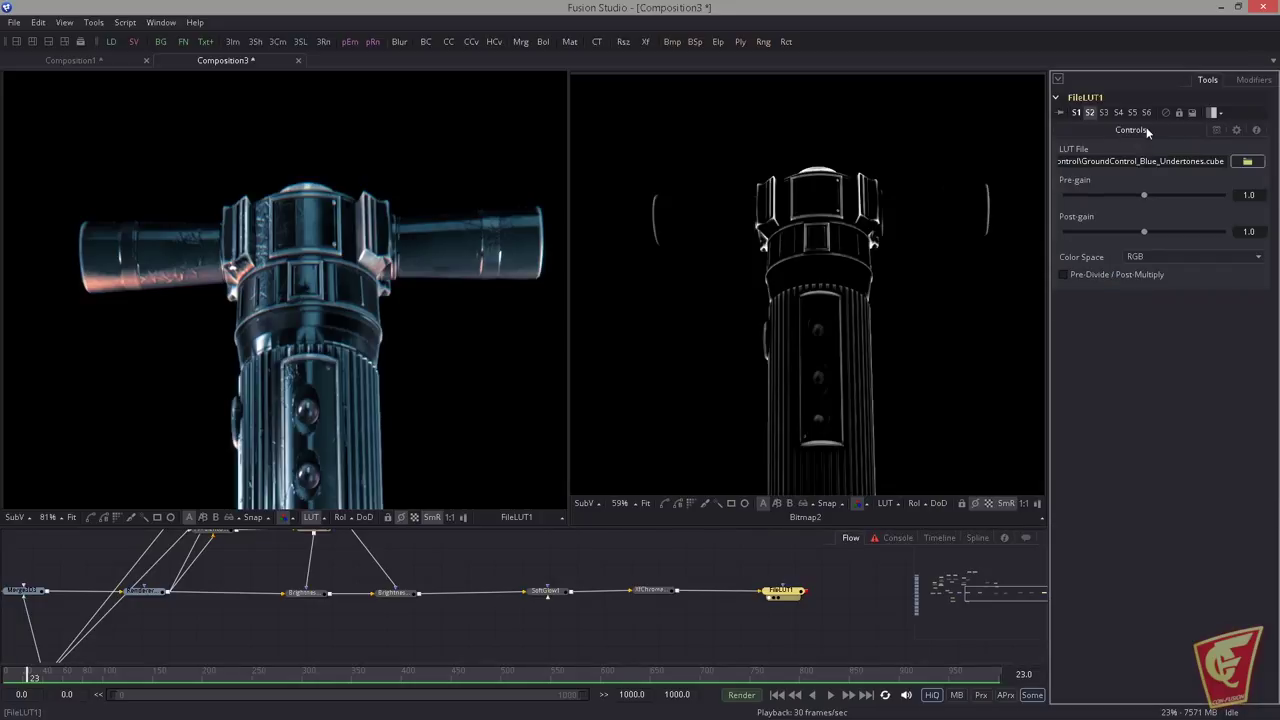
pyautogui.click(1254, 163)
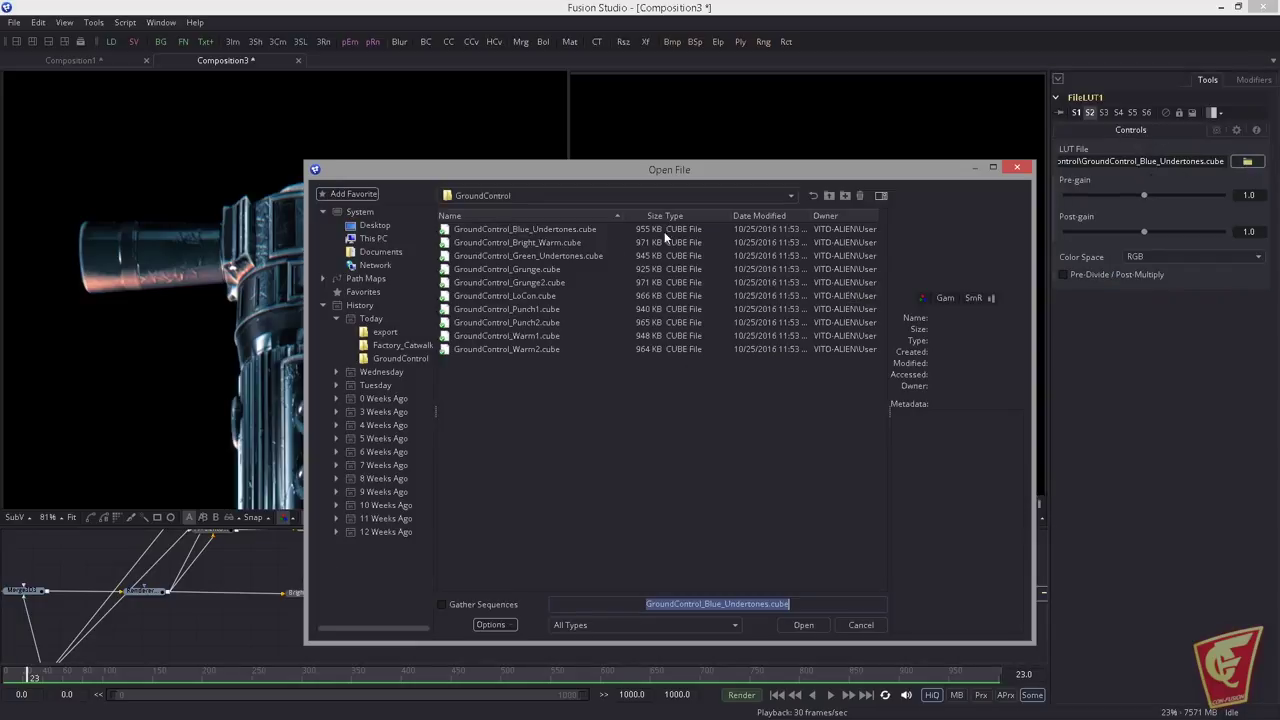
pyautogui.click(525, 310)
pyautogui.doubleClick(527, 312)
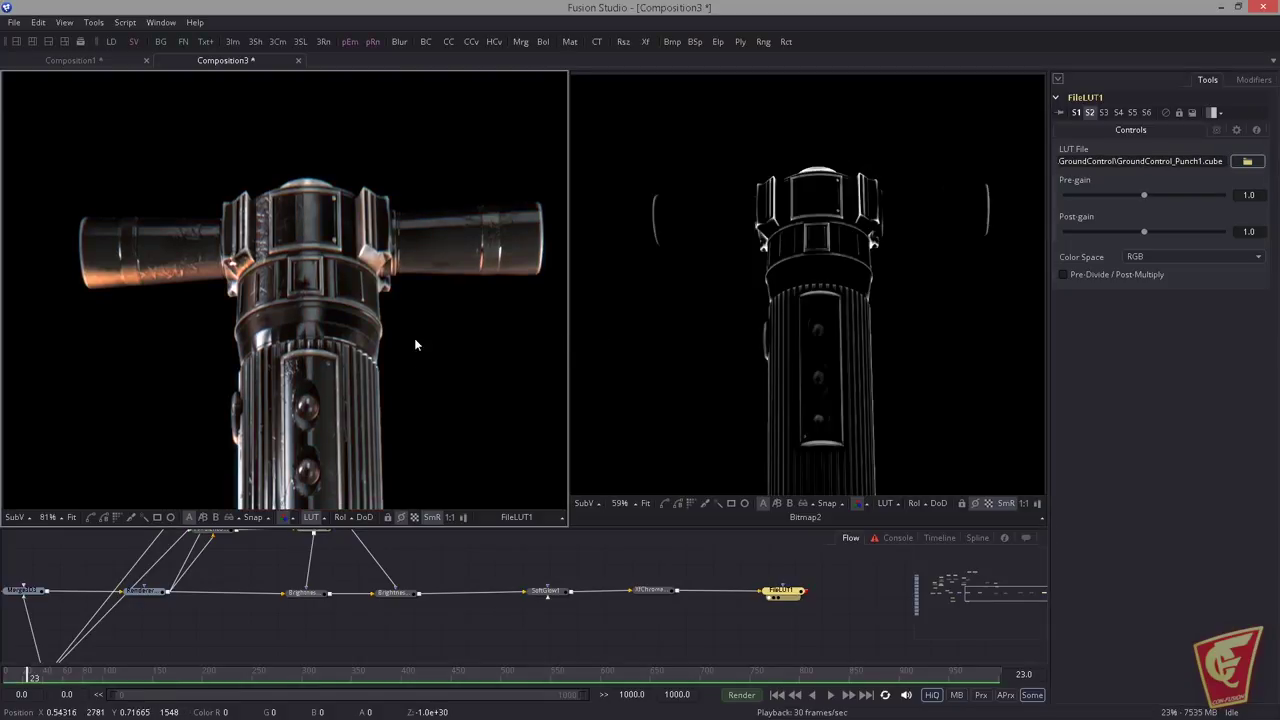
pyautogui.scroll(-3, 414, 338)
pyautogui.moveTo(391, 371); pyautogui.dragTo(352, 250)
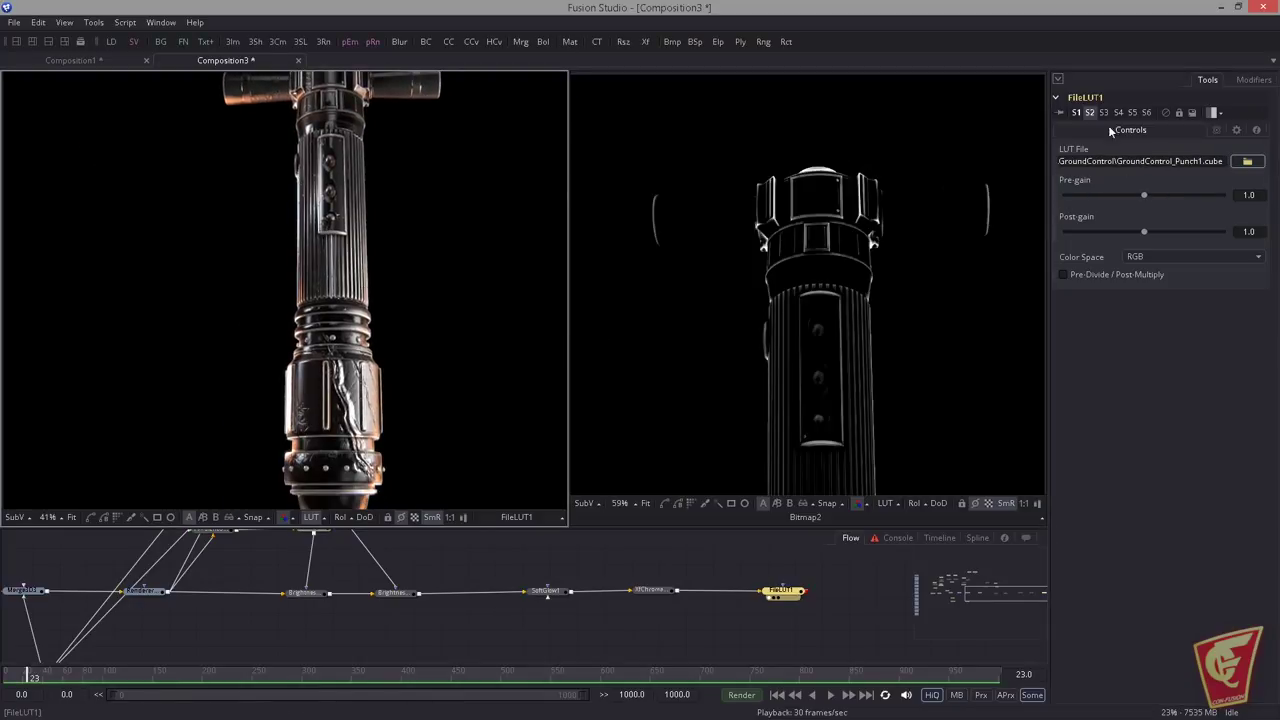
pyautogui.click(1217, 131)
pyautogui.scroll(-2, 457, 257)
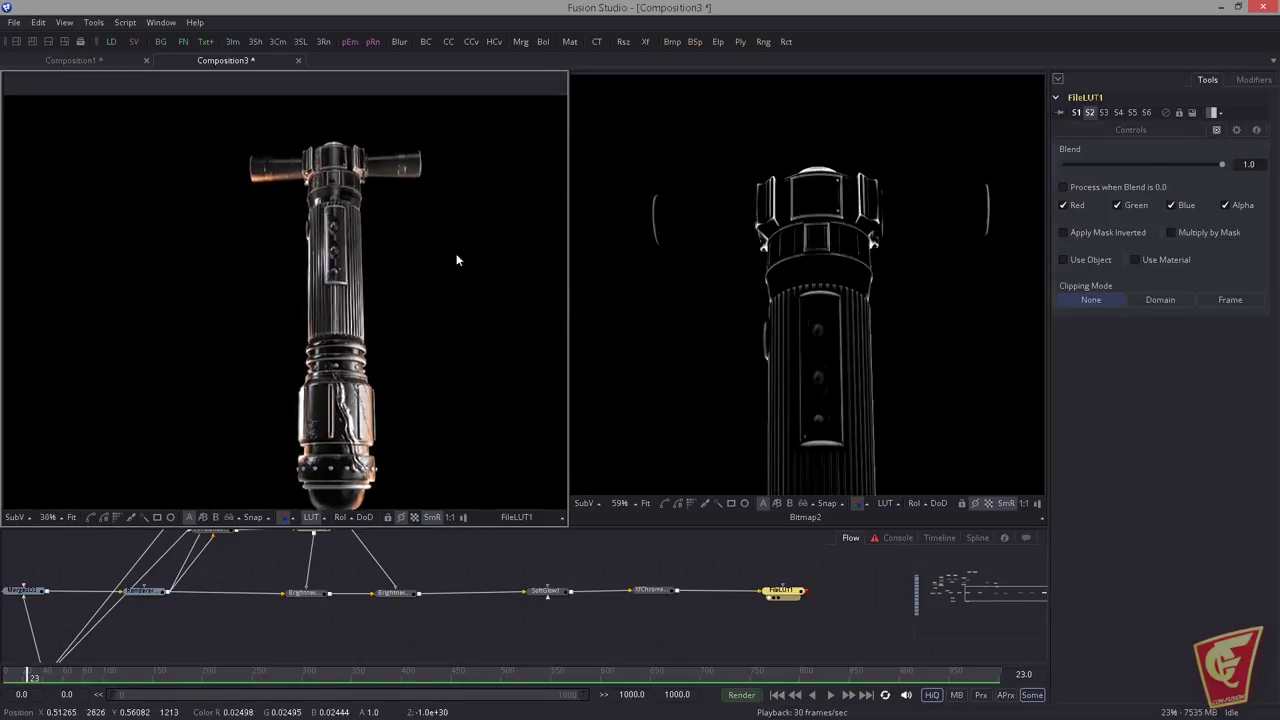
# Step: Load GroundControl_Punch2.cube as the LUT file in FileLUT1's second settings slot
pyautogui.click(1131, 130)
pyautogui.click(1247, 161)
pyautogui.click(507, 322)
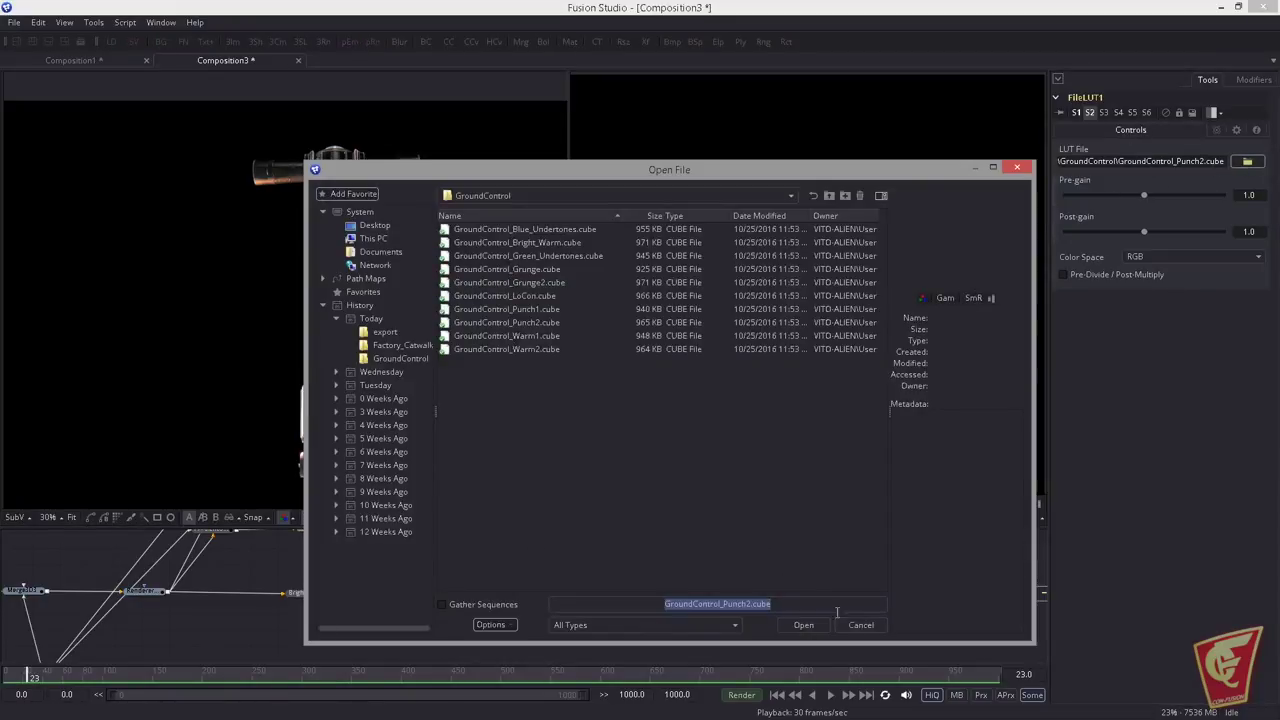
pyautogui.click(803, 624)
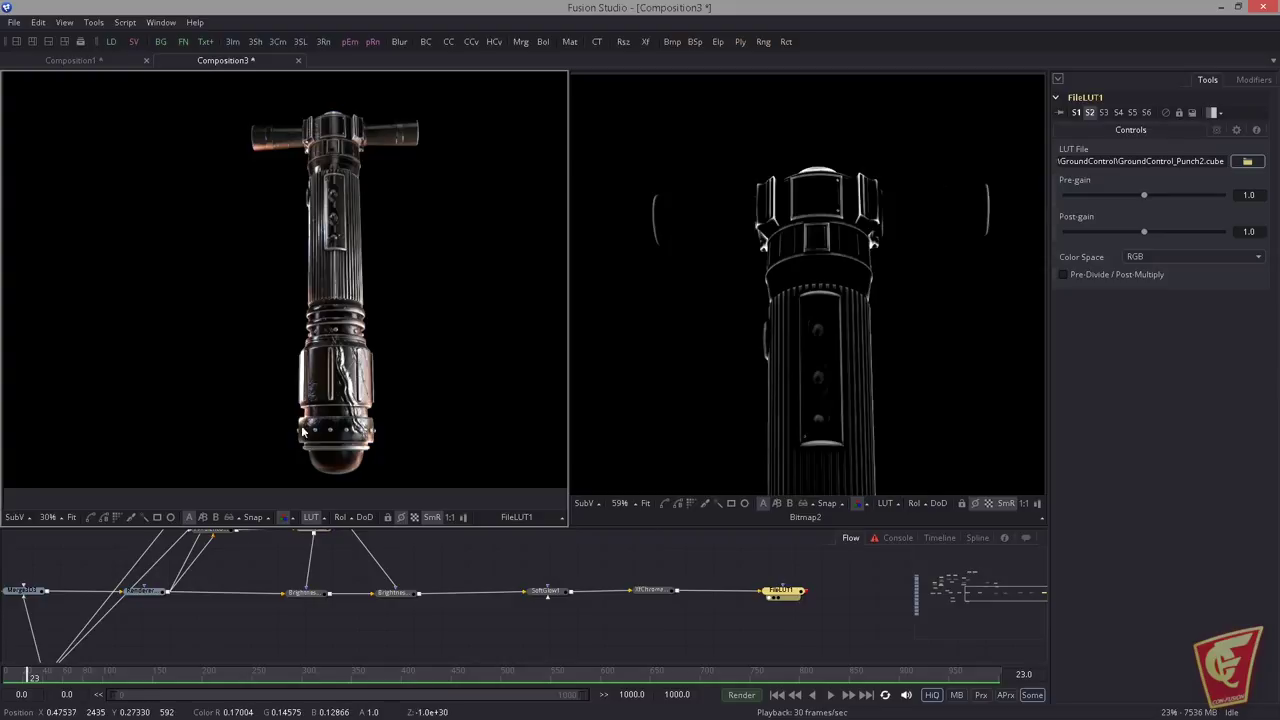
# Step: Add an Ambient Light node near the point lights and connect it to Merge3D2
pyautogui.moveTo(326, 594); pyautogui.dragTo(423, 592)
pyautogui.moveTo(132, 580); pyautogui.dragTo(514, 557)
pyautogui.scroll(-3, 514, 557)
pyautogui.scroll(3, 513, 557)
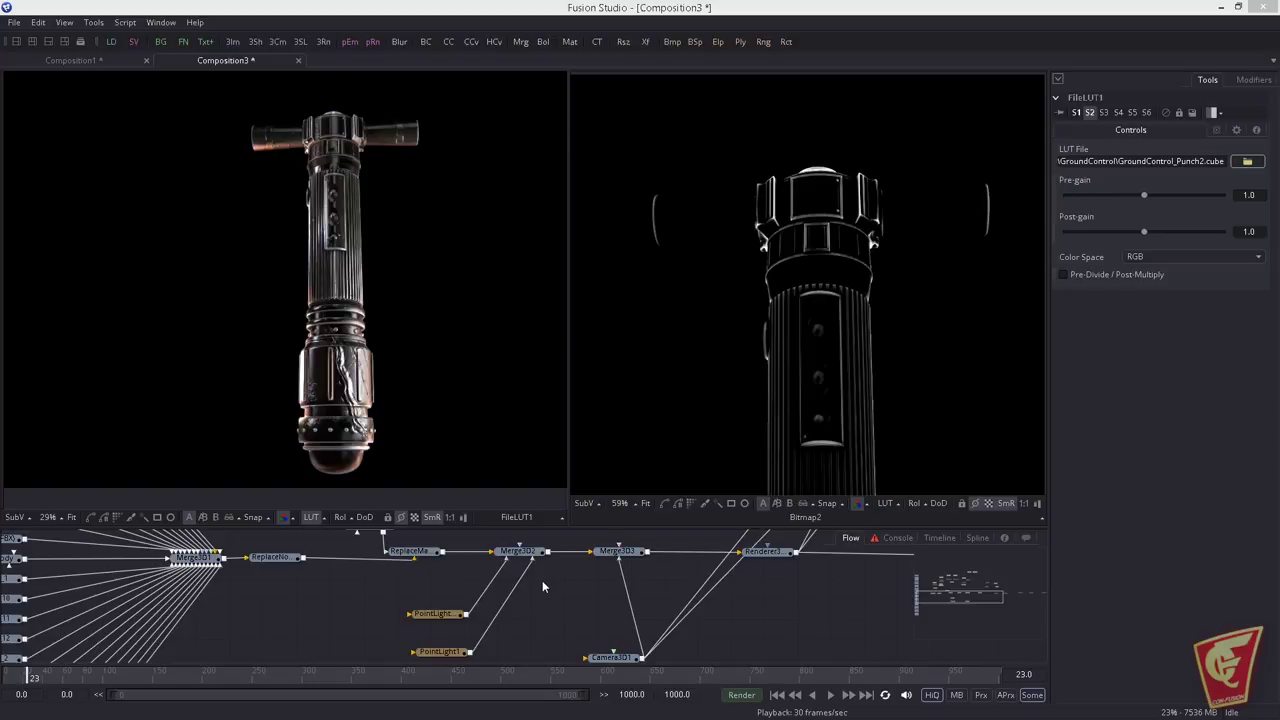
pyautogui.press('Return')
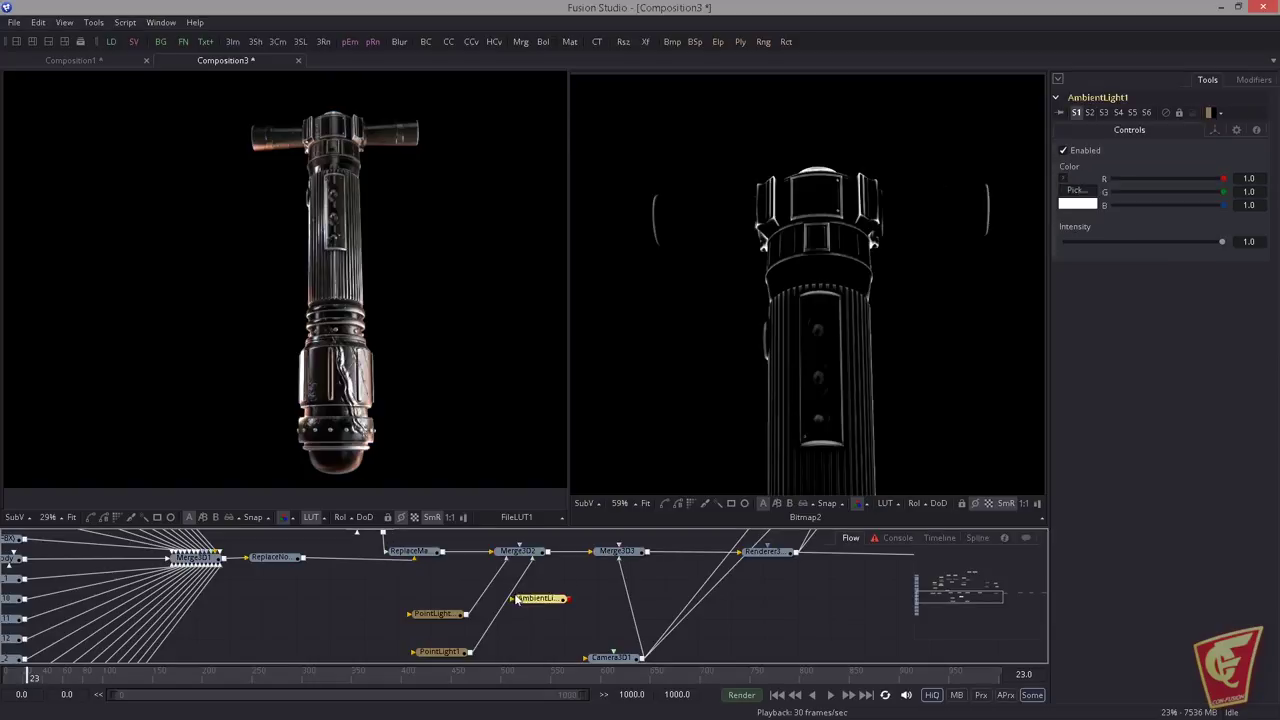
pyautogui.moveTo(544, 602); pyautogui.dragTo(519, 551)
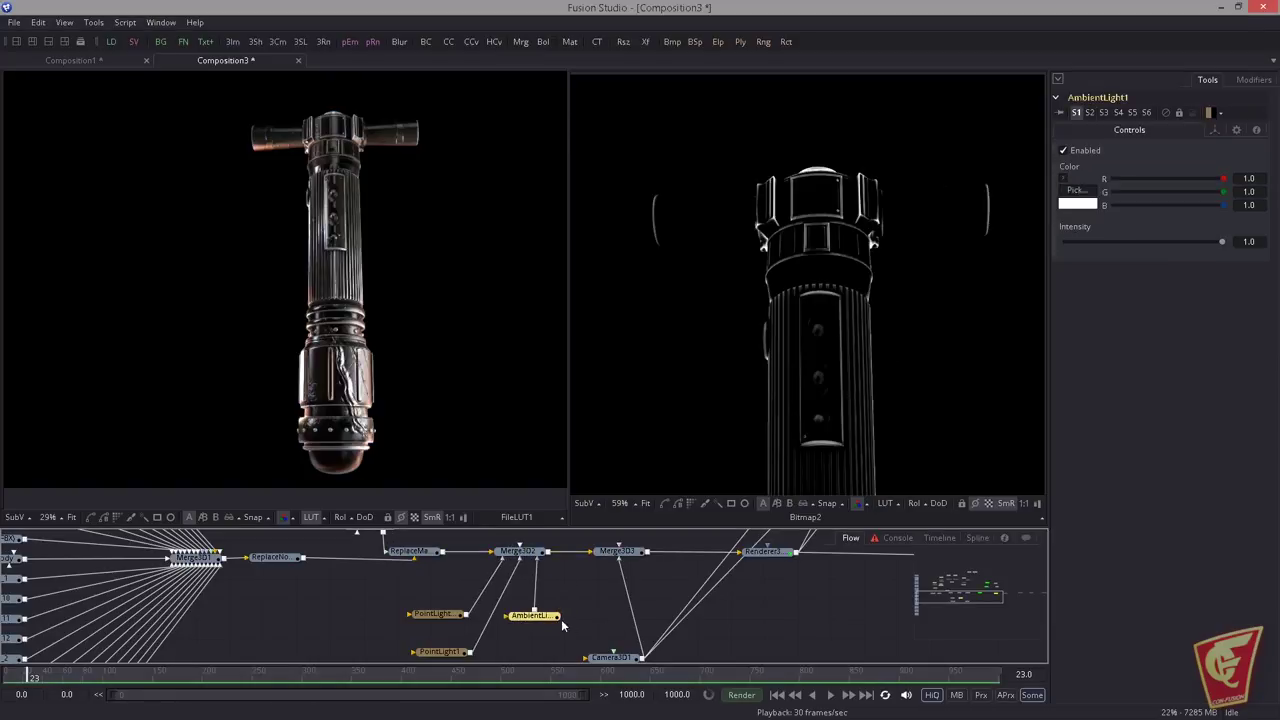
# Step: Tint AmbientLight1 blue with red at about 0.04, green at about 0.254 and blue at 1.0
pyautogui.moveTo(1180, 183); pyautogui.dragTo(1111, 177)
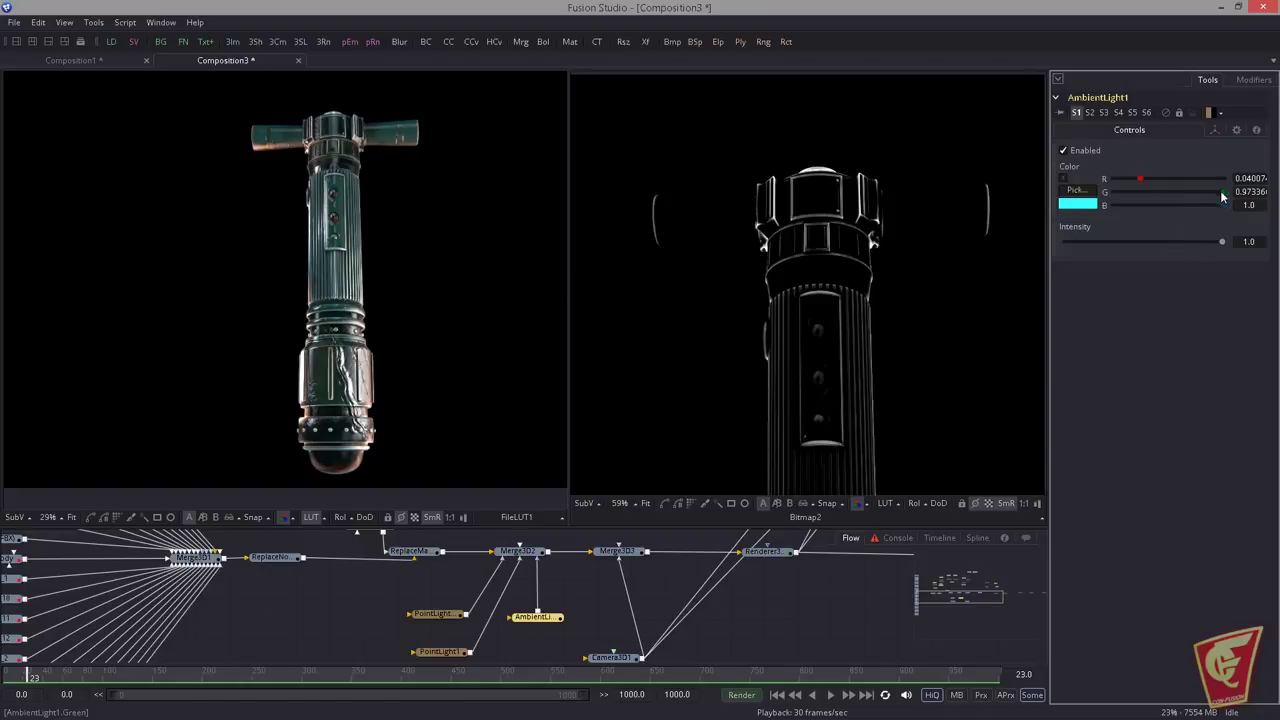
pyautogui.moveTo(1221, 193); pyautogui.dragTo(1173, 192)
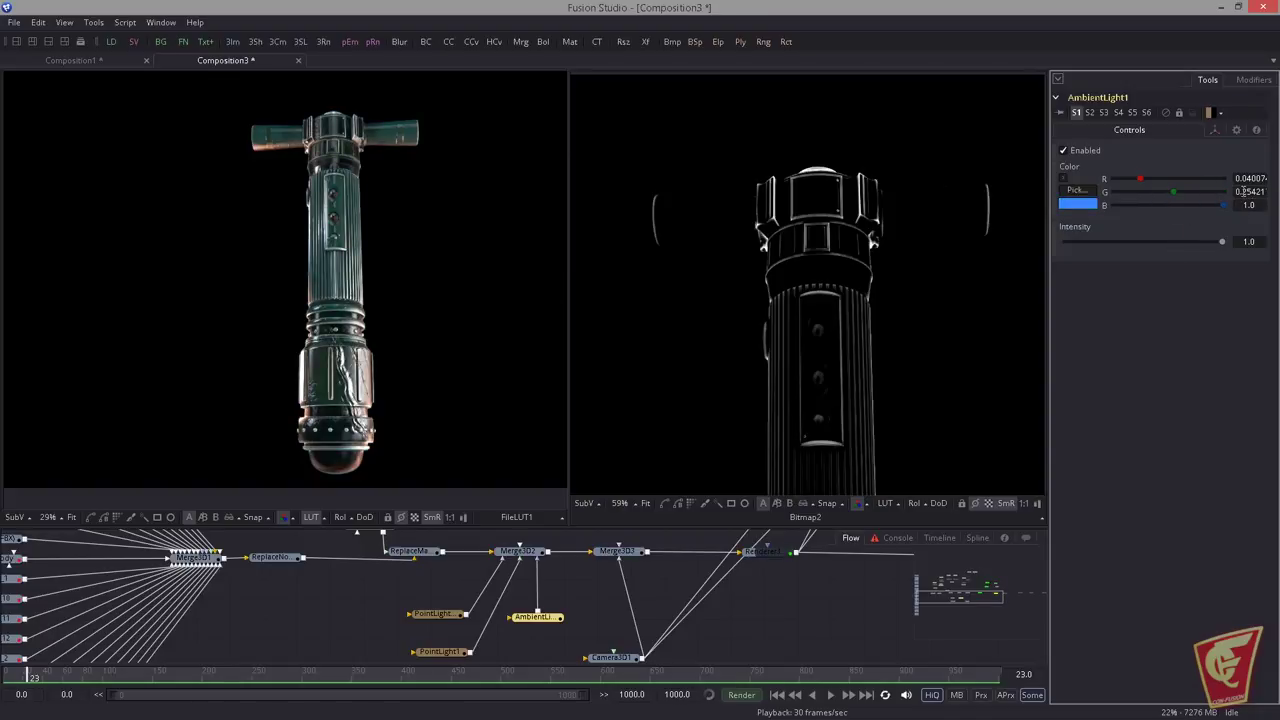
# Step: Show XfChromaFuse1's output in the first viewer and lower AmbientLight1's intensity to about 0.81
pyautogui.scroll(-3, 380, 597)
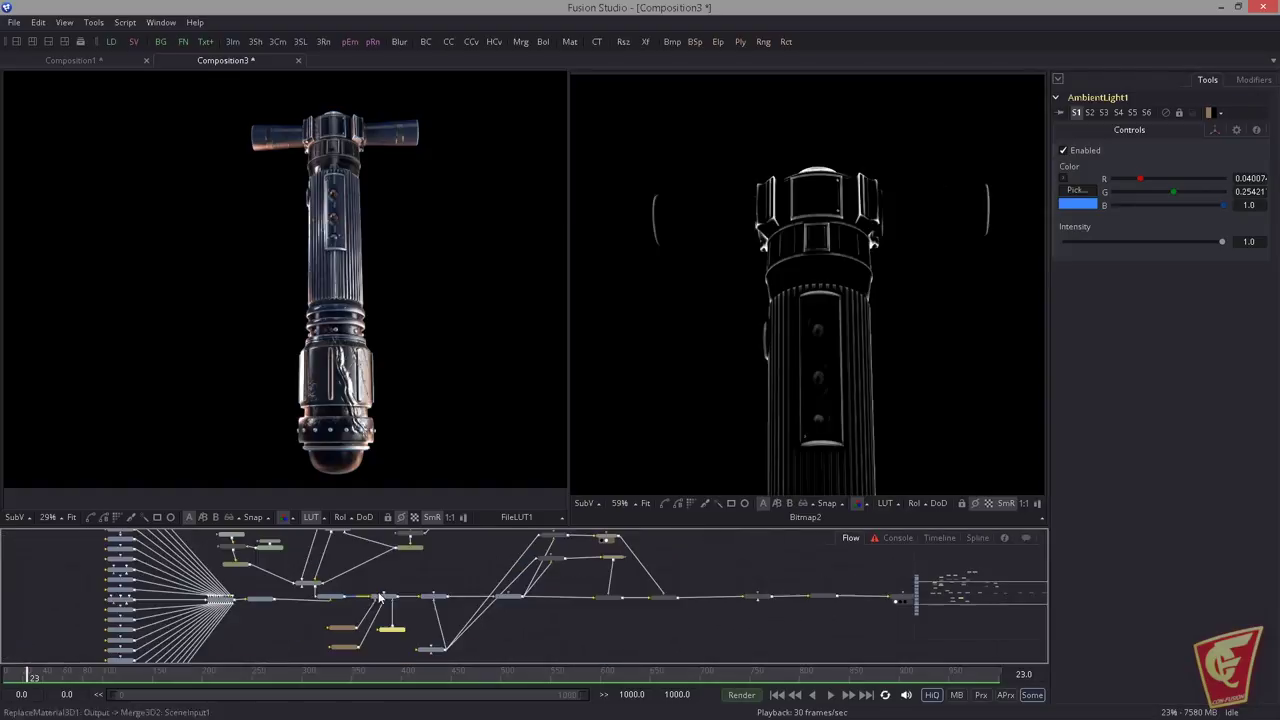
pyautogui.moveTo(808, 595); pyautogui.dragTo(499, 613)
pyautogui.scroll(4, 500, 613)
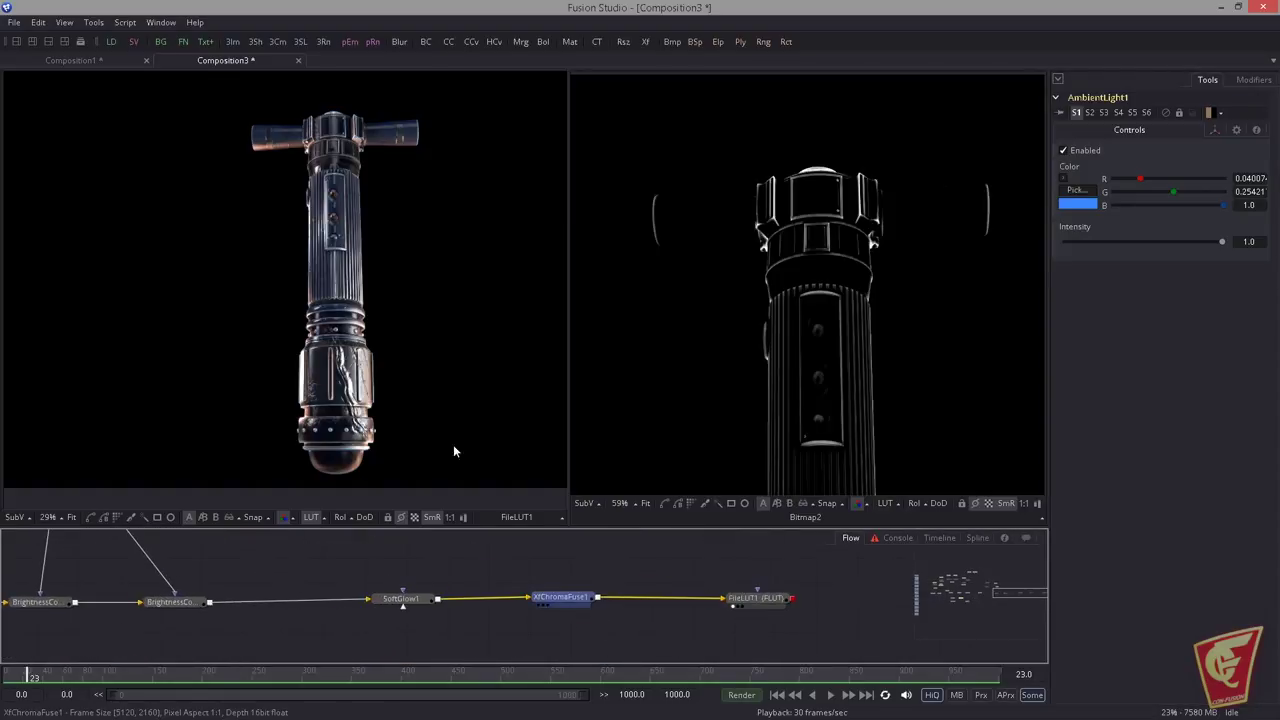
pyautogui.press('1')
pyautogui.click(324, 583)
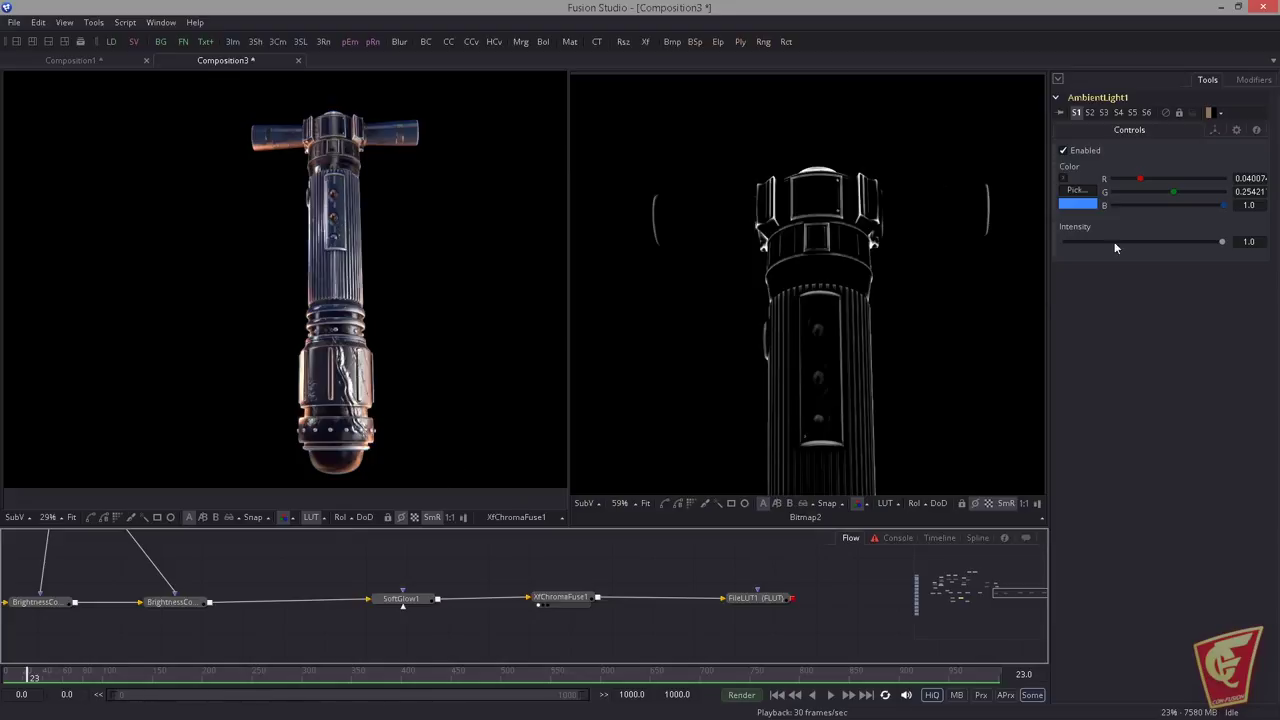
pyautogui.moveTo(157, 570); pyautogui.dragTo(632, 535)
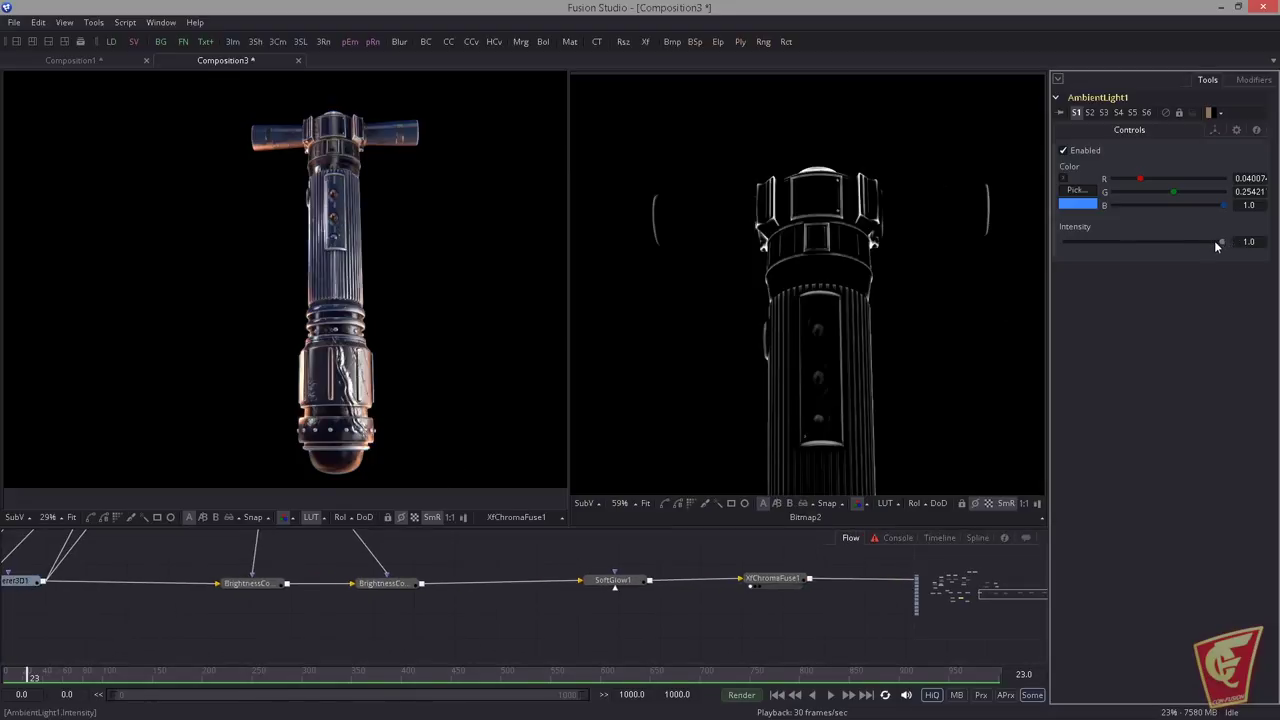
pyautogui.moveTo(1220, 241); pyautogui.dragTo(1190, 242)
# Step: Compare the rendered hilt with SphereMap1 disconnected from Reflect1 and with it connected again
pyautogui.scroll(-4, 208, 609)
pyautogui.moveTo(208, 609); pyautogui.dragTo(543, 603)
pyautogui.scroll(4, 543, 603)
pyautogui.moveTo(640, 583); pyautogui.dragTo(520, 455)
pyautogui.scroll(1, 575, 591)
pyautogui.moveTo(578, 592); pyautogui.dragTo(688, 583)
pyautogui.moveTo(607, 609); pyautogui.dragTo(754, 702)
pyautogui.scroll(-1, 640, 604)
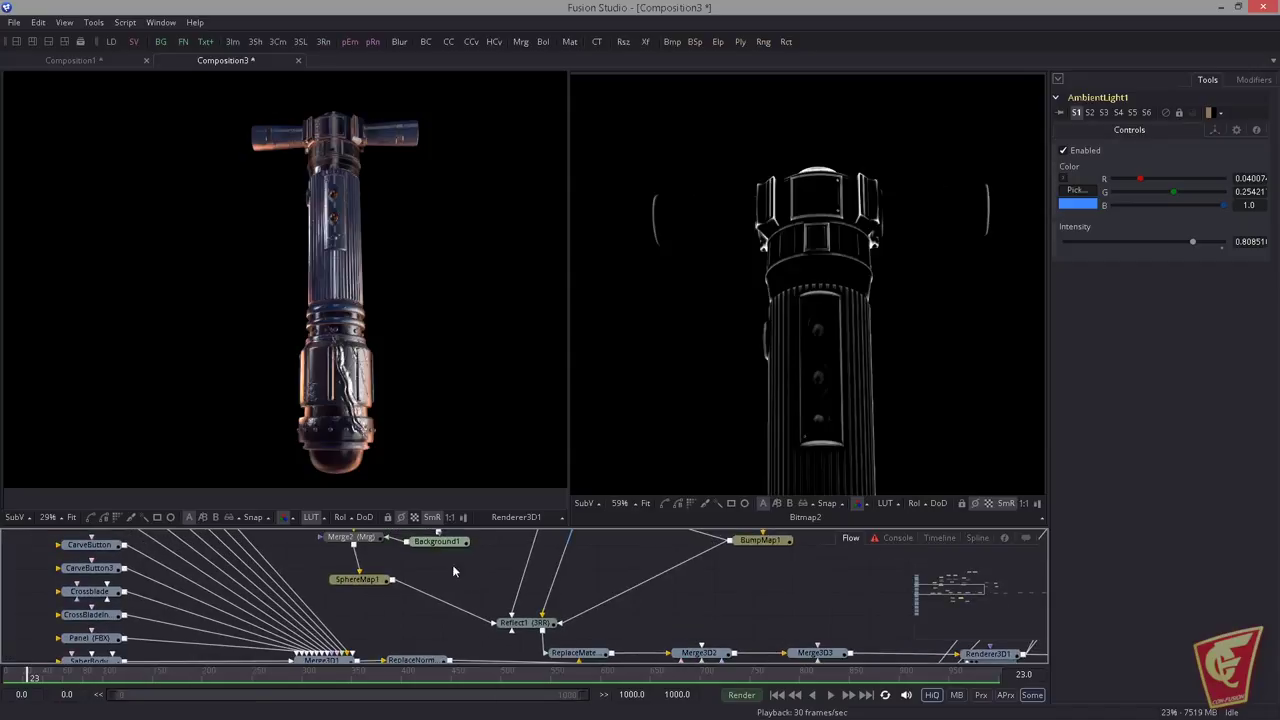
pyautogui.click(358, 580)
pyautogui.moveTo(474, 626); pyautogui.dragTo(465, 643)
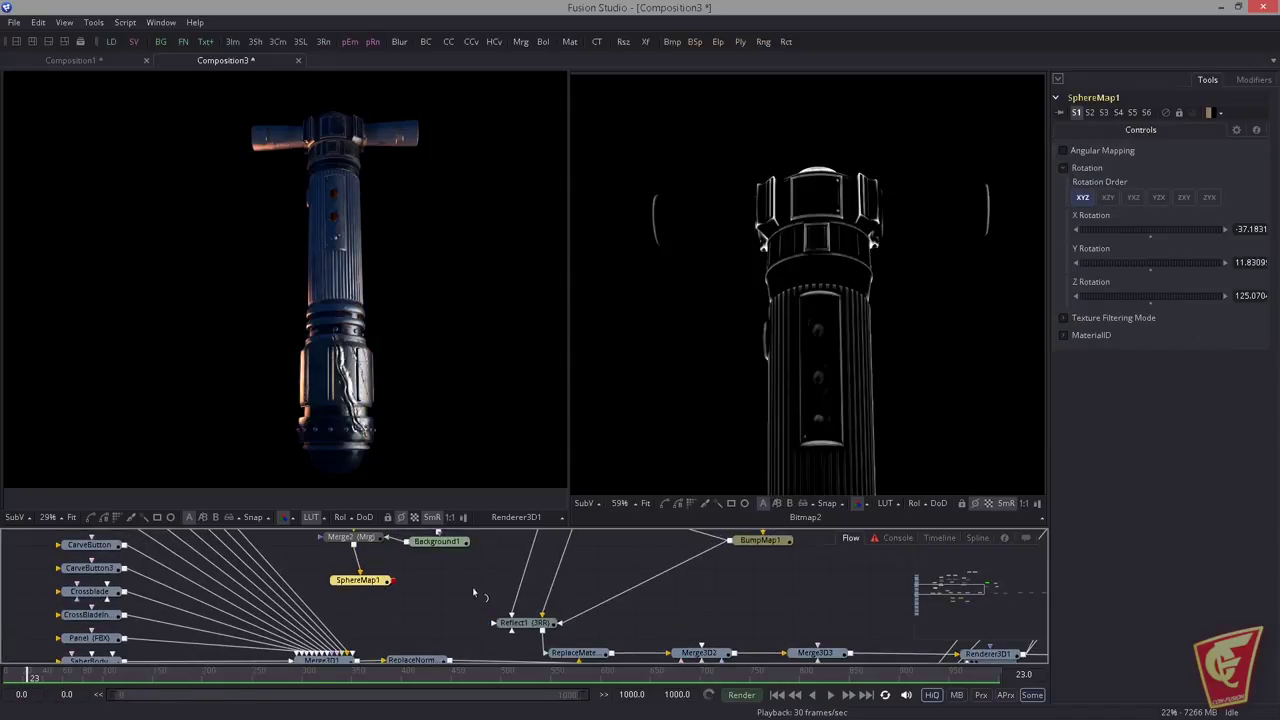
pyautogui.moveTo(393, 580); pyautogui.dragTo(512, 623)
# Step: Show Merge3D2 in the second viewer and frame the hilt together with its lights
pyautogui.moveTo(570, 574); pyautogui.dragTo(586, 500)
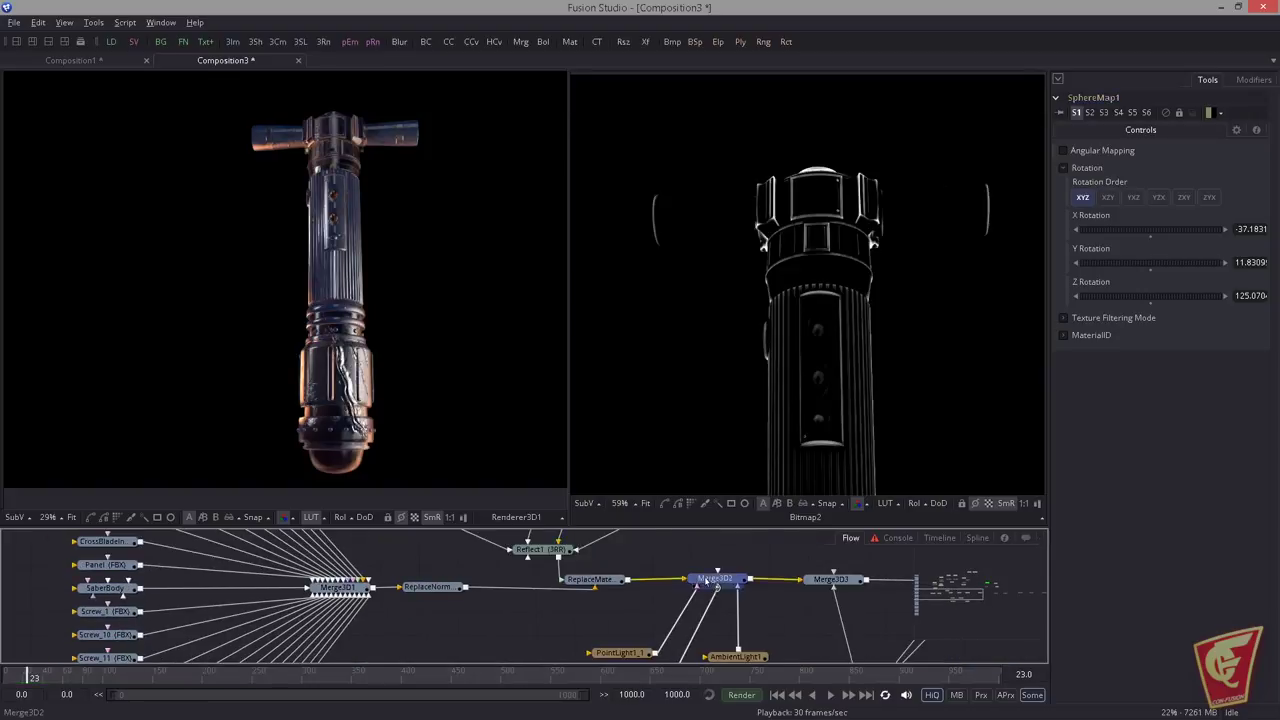
pyautogui.press('2')
pyautogui.moveTo(765, 592); pyautogui.dragTo(795, 548)
pyautogui.moveTo(752, 400); pyautogui.dragTo(590, 345)
pyautogui.moveTo(769, 349); pyautogui.dragTo(842, 454)
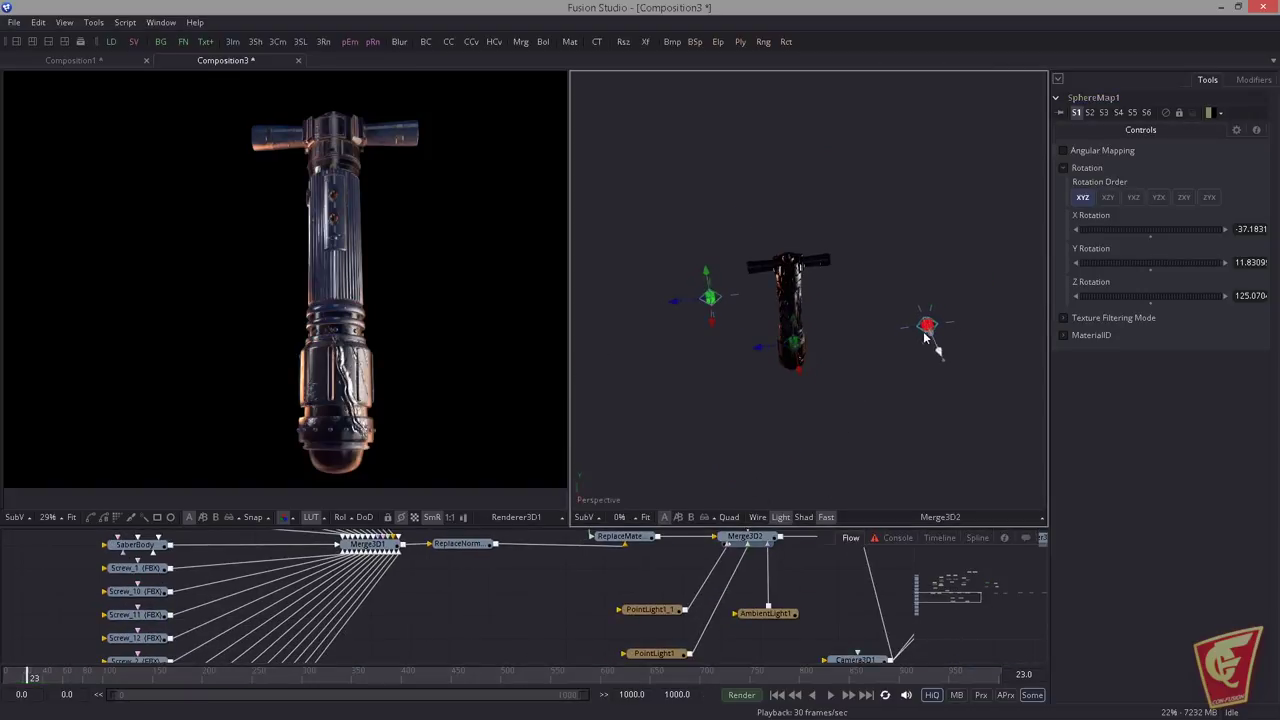
# Step: Reposition the point light beside the hilt so it sits well below the pommel
pyautogui.moveTo(923, 331); pyautogui.dragTo(899, 292)
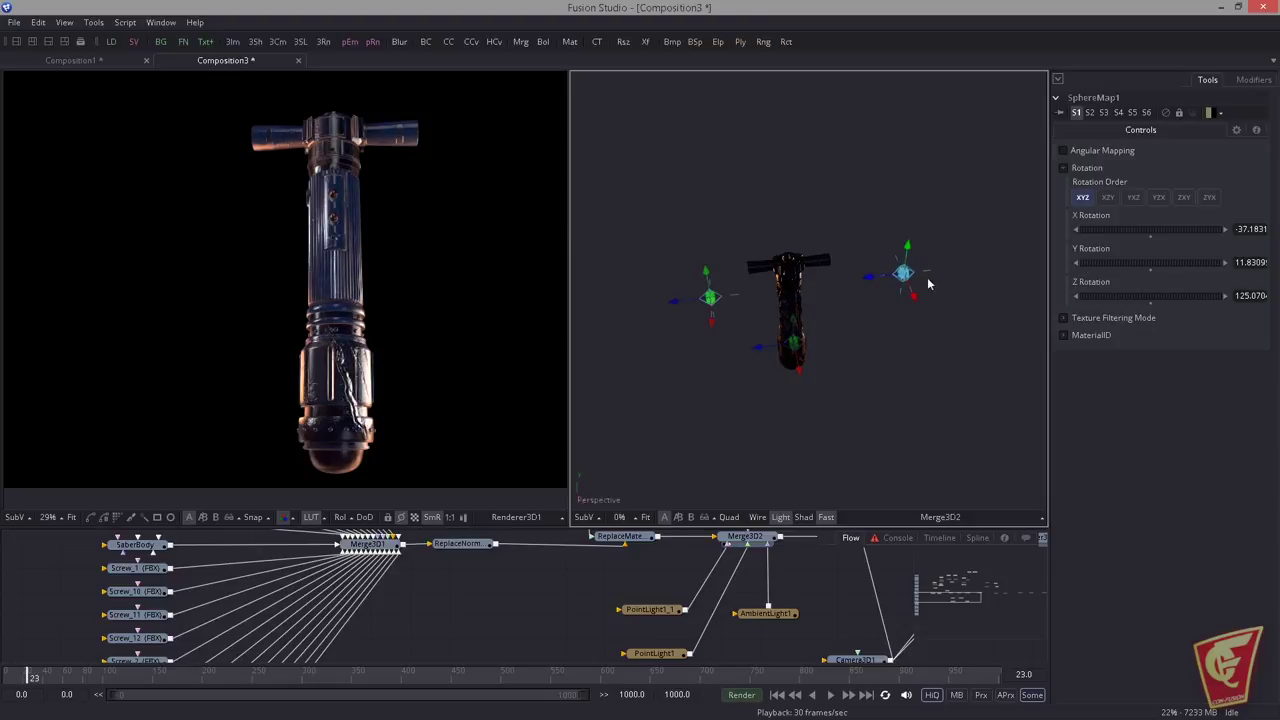
pyautogui.moveTo(953, 338); pyautogui.dragTo(930, 266)
pyautogui.moveTo(922, 322)
pyautogui.mouseDown()
pyautogui.moveTo(955, 378)
pyautogui.moveTo(920, 332)
pyautogui.mouseUp()
pyautogui.moveTo(922, 334); pyautogui.dragTo(957, 400)
pyautogui.moveTo(881, 467); pyautogui.dragTo(872, 483)
pyautogui.moveTo(908, 419); pyautogui.dragTo(858, 248)
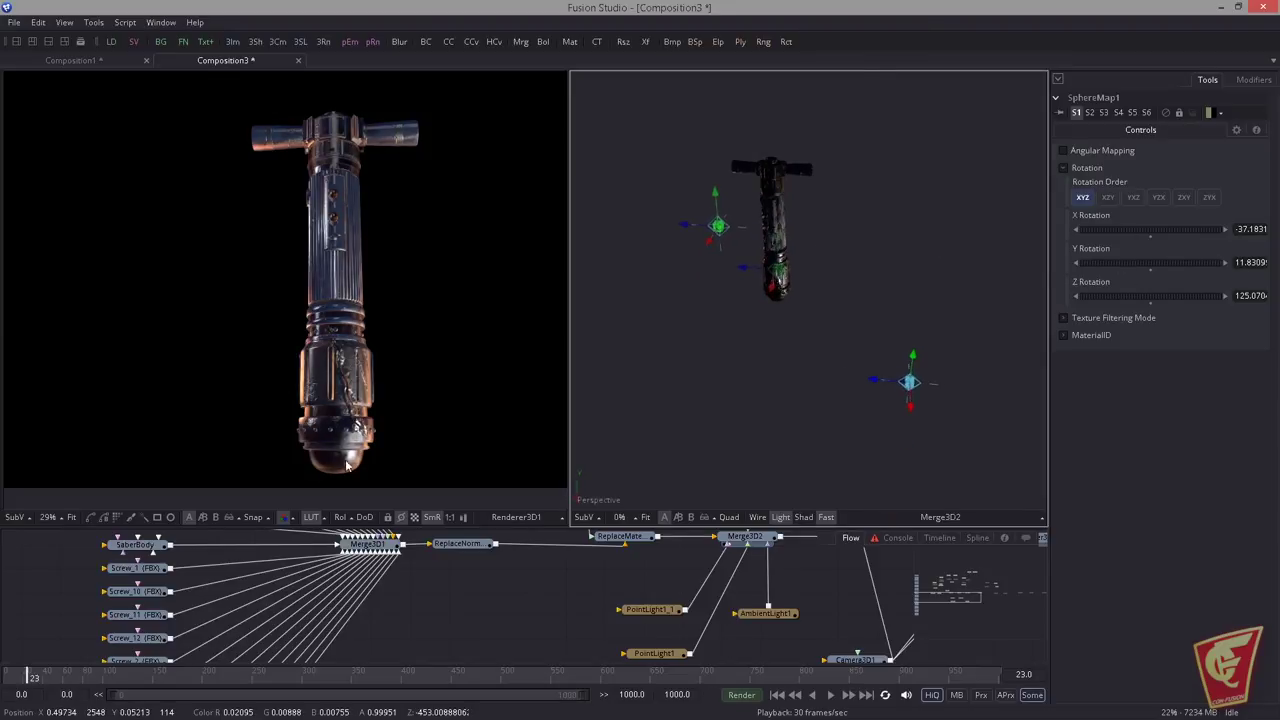
# Step: Change PointLight1's decay type to Quadratic and lower its decay rate to about 0.027
pyautogui.click(620, 635)
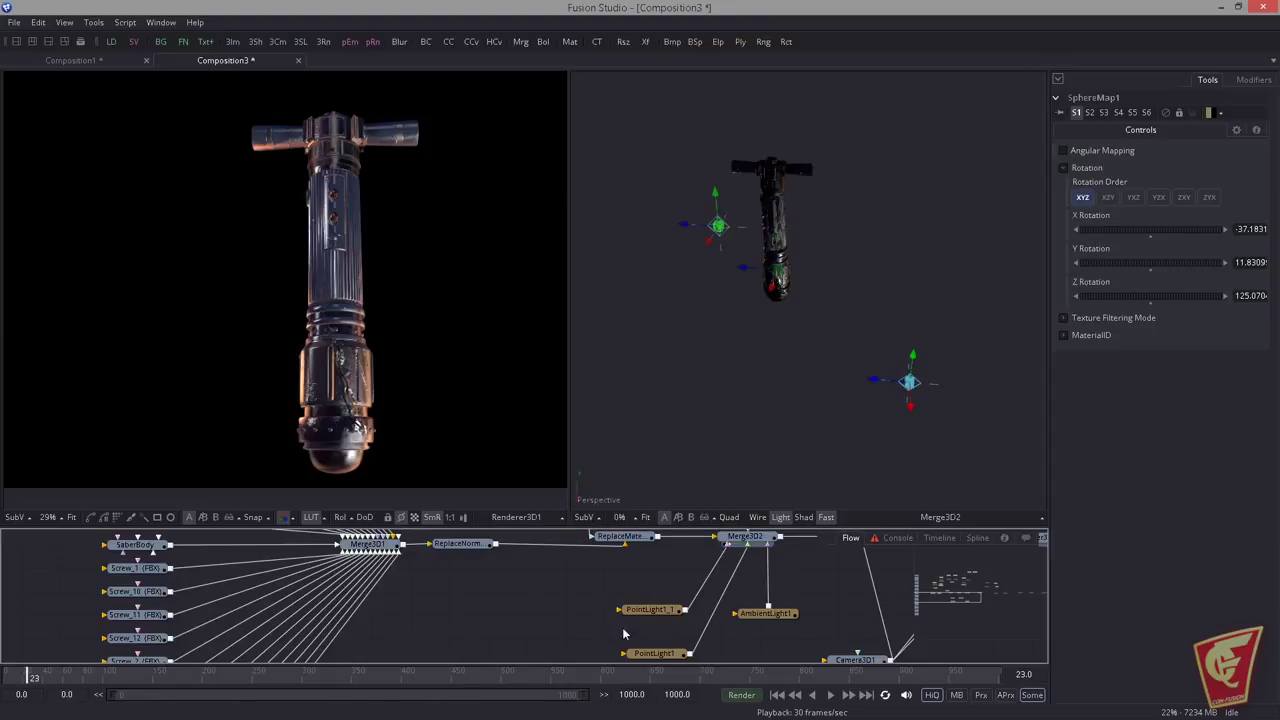
pyautogui.click(662, 654)
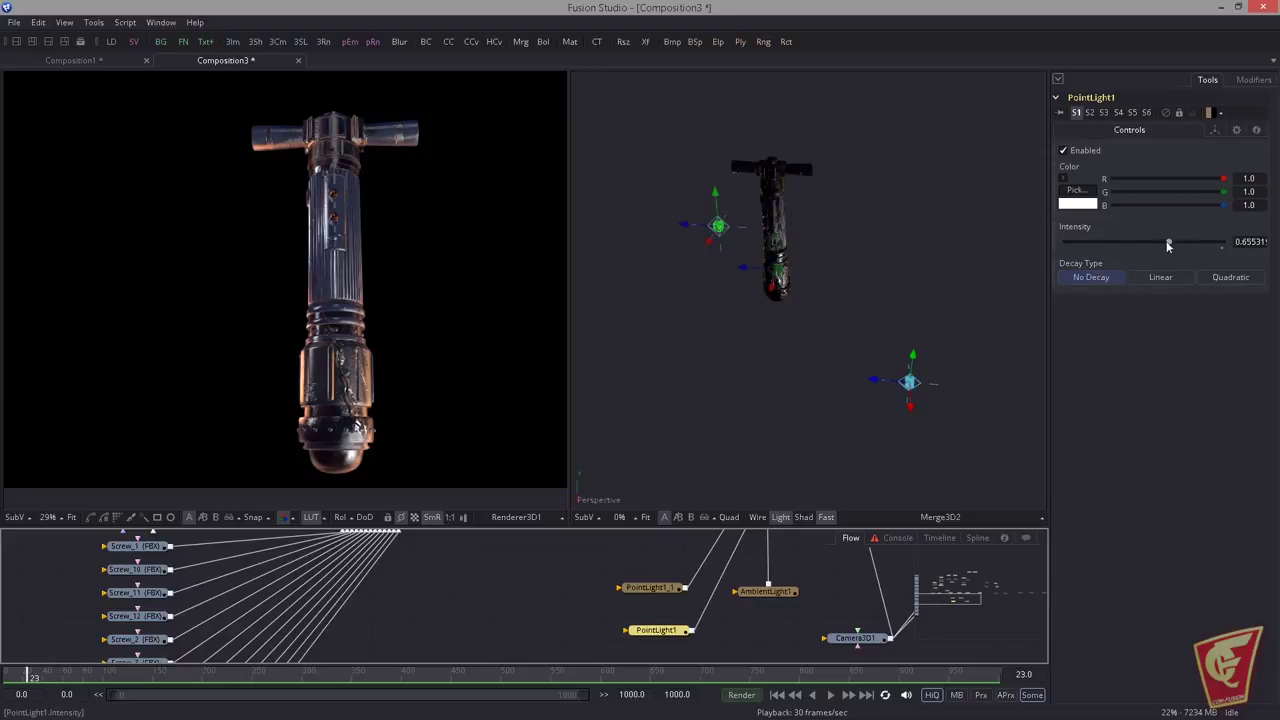
pyautogui.click(1231, 279)
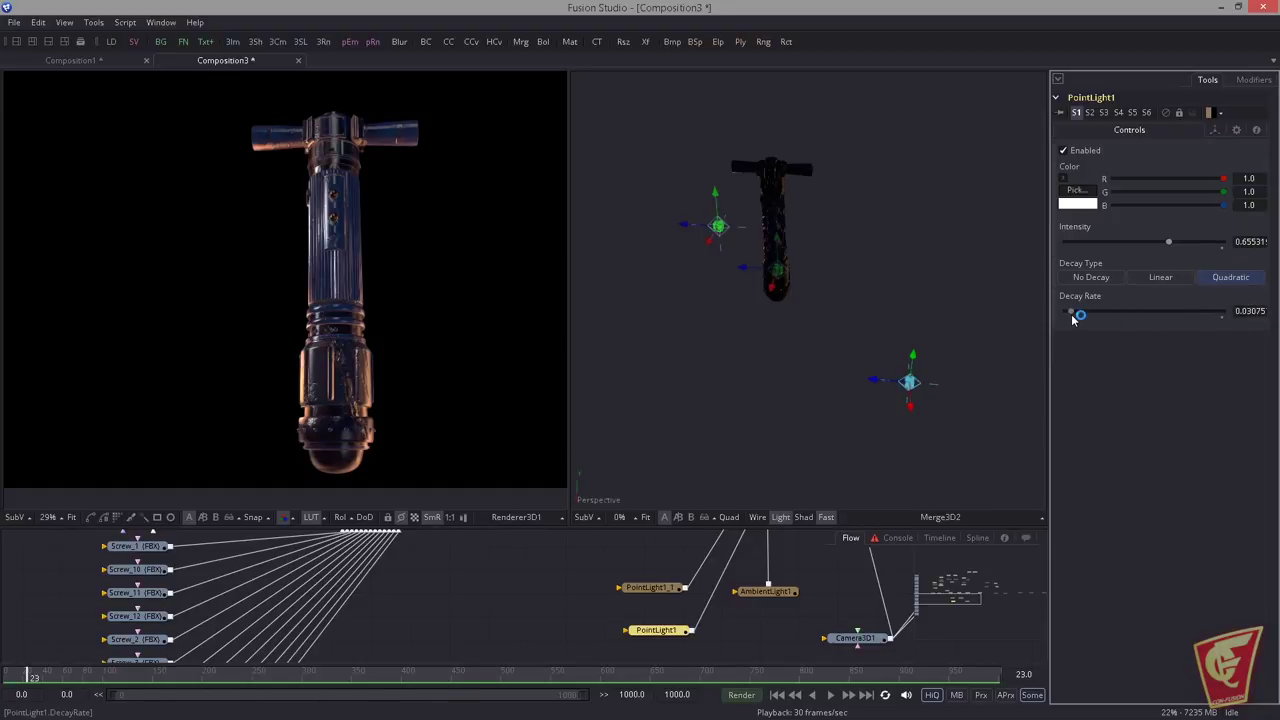
# Step: Try intensities of 50, 150, 500 and 300 on PointLight1
pyautogui.click(1222, 248)
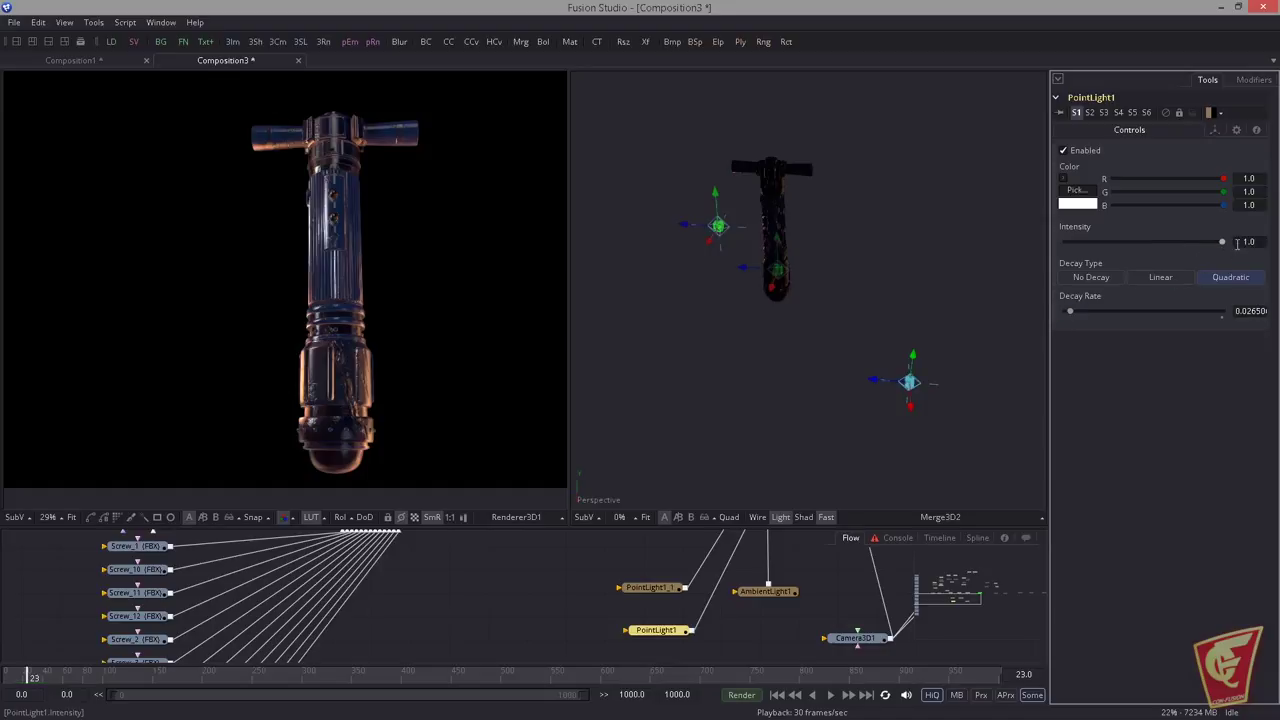
pyautogui.moveTo(1264, 243); pyautogui.dragTo(1194, 250)
pyautogui.write('50')
pyautogui.press('Tab')
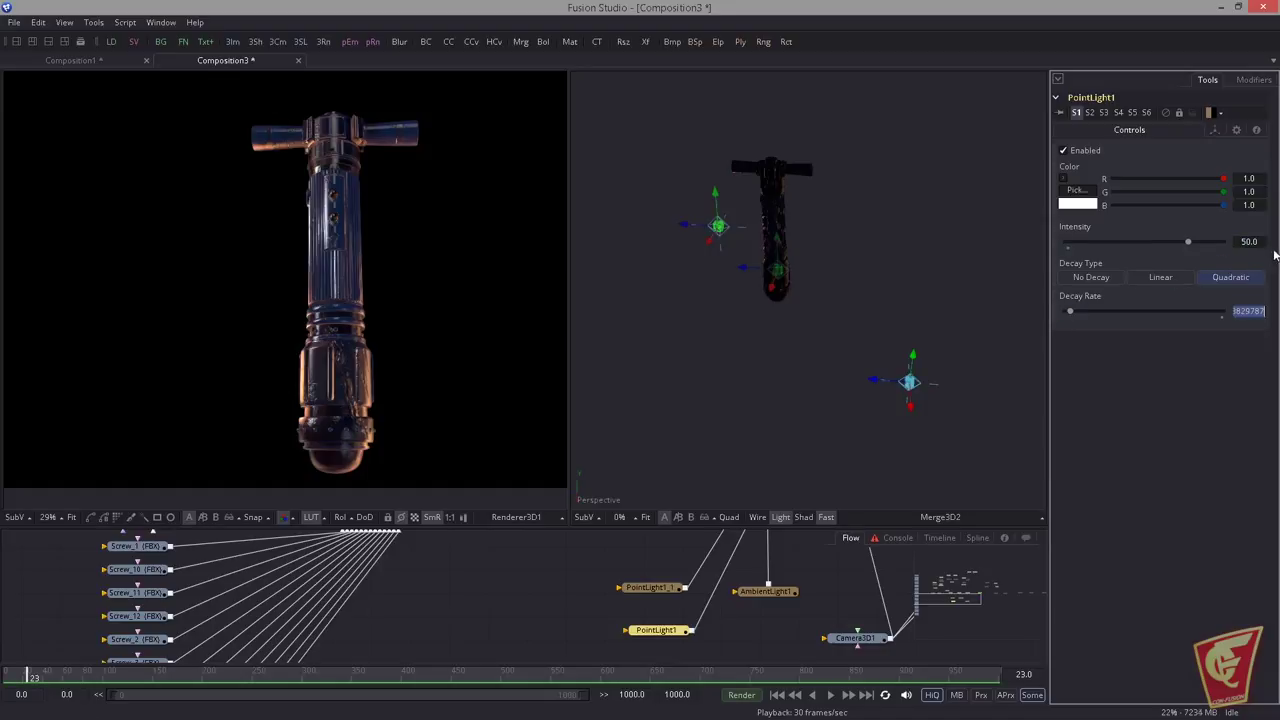
pyautogui.hotkey('shift', 'Tab')
pyautogui.write('150')
pyautogui.press('Tab')
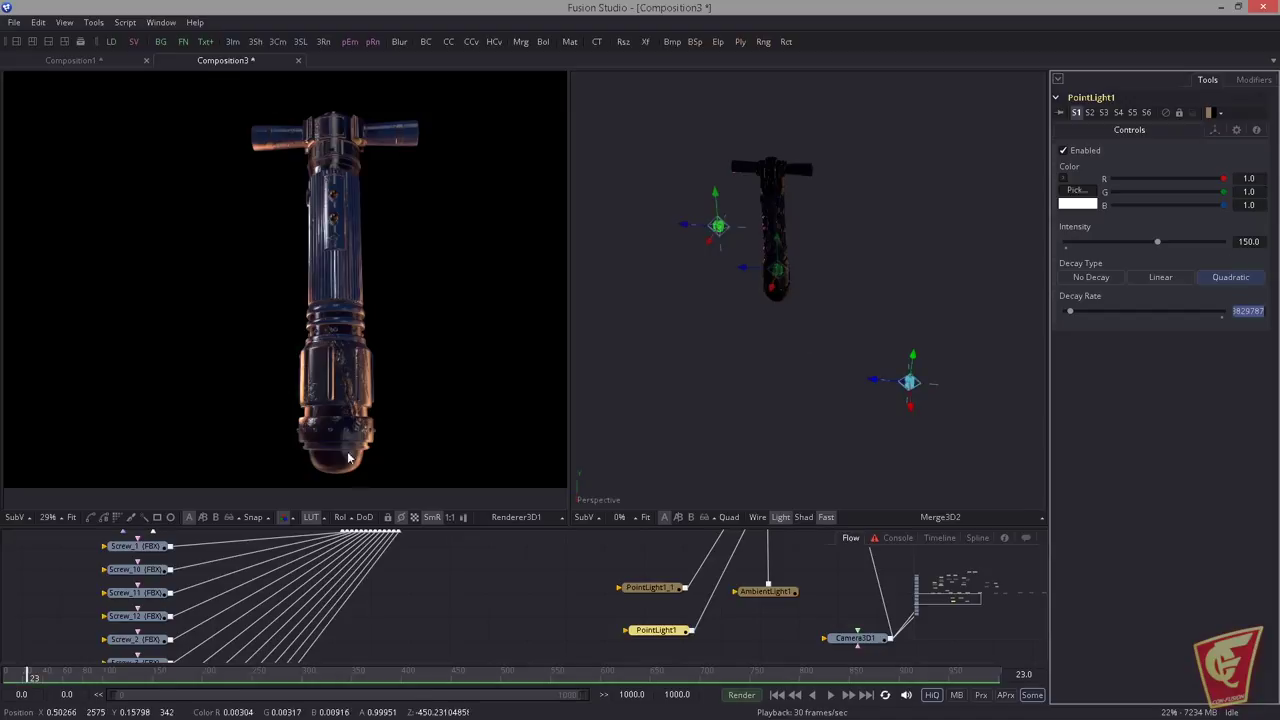
pyautogui.write('500')
pyautogui.press('Tab')
pyautogui.moveTo(1262, 243); pyautogui.dragTo(1169, 290)
pyautogui.write('300')
pyautogui.press('Tab')
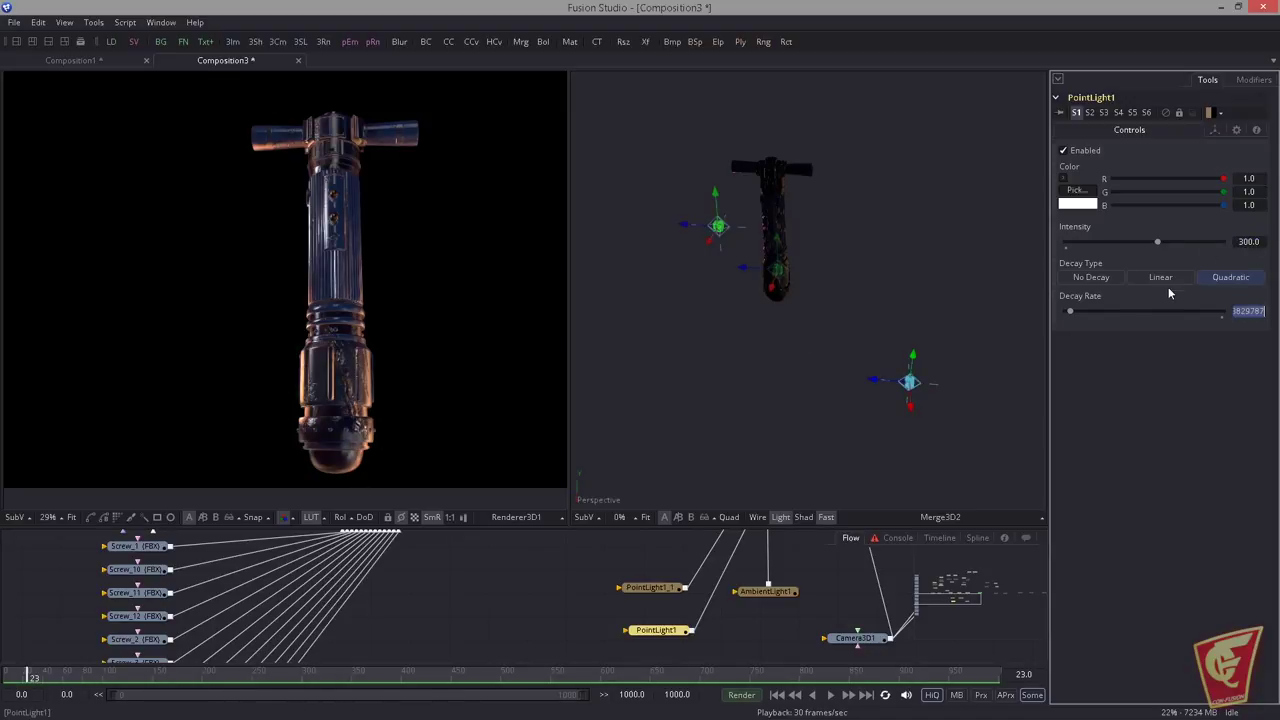
# Step: Raise PointLight1's intensity to 1500
pyautogui.hotkey('shift', 'Tab')
pyautogui.write('800')
pyautogui.press('Tab')
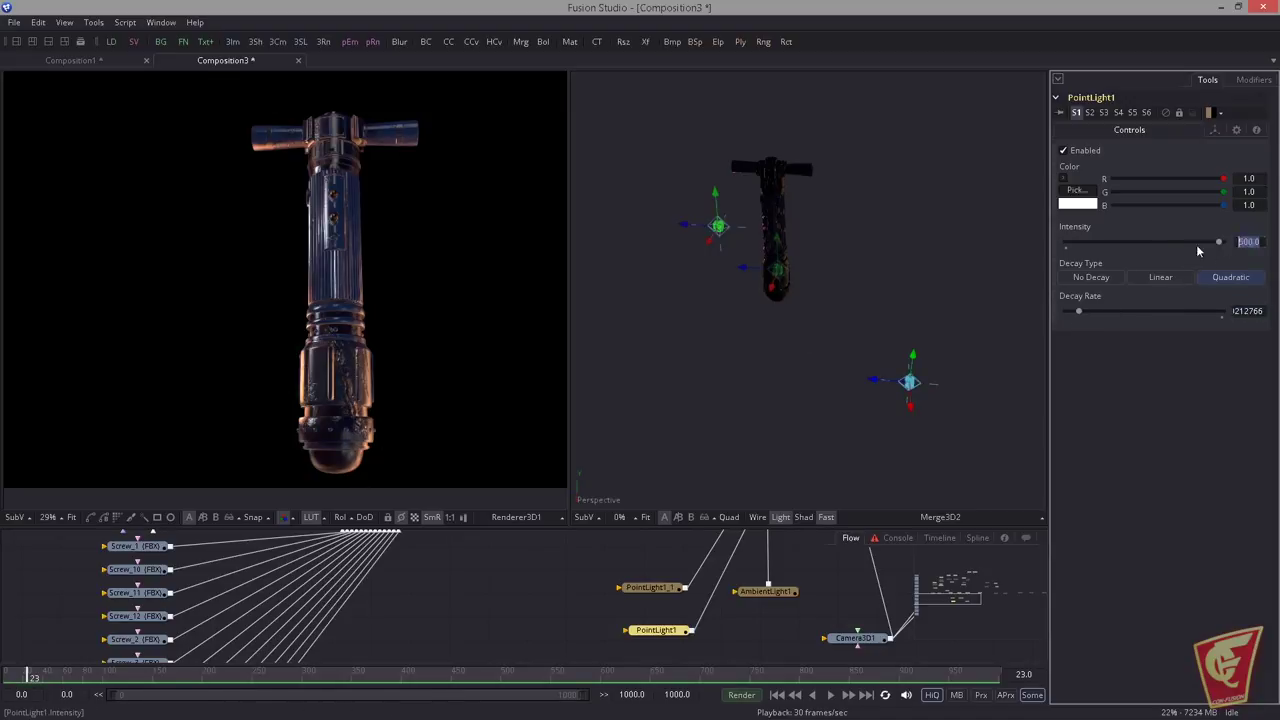
pyautogui.hotkey('shift', 'Tab')
pyautogui.write('1500')
pyautogui.press('Tab')
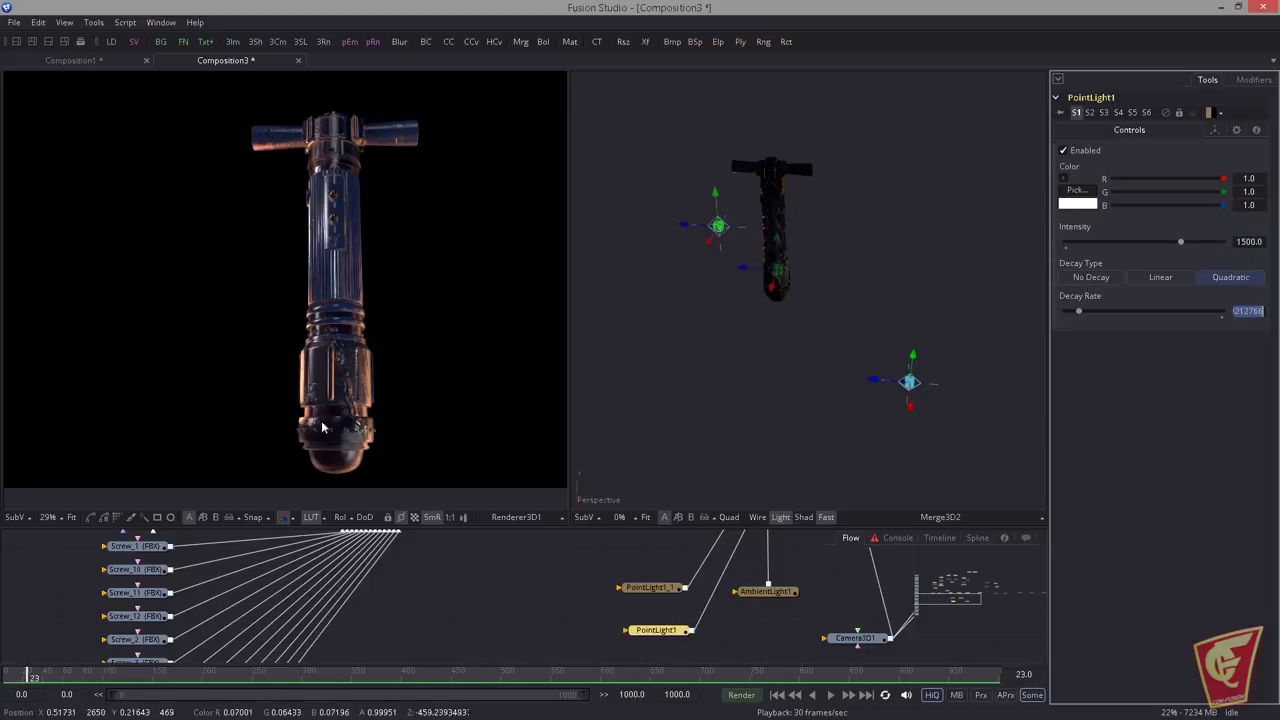
# Step: Move PointLight1 inward to just beneath the pommel and examine the lower hilt's highlights up close
pyautogui.moveTo(844, 384); pyautogui.dragTo(921, 425)
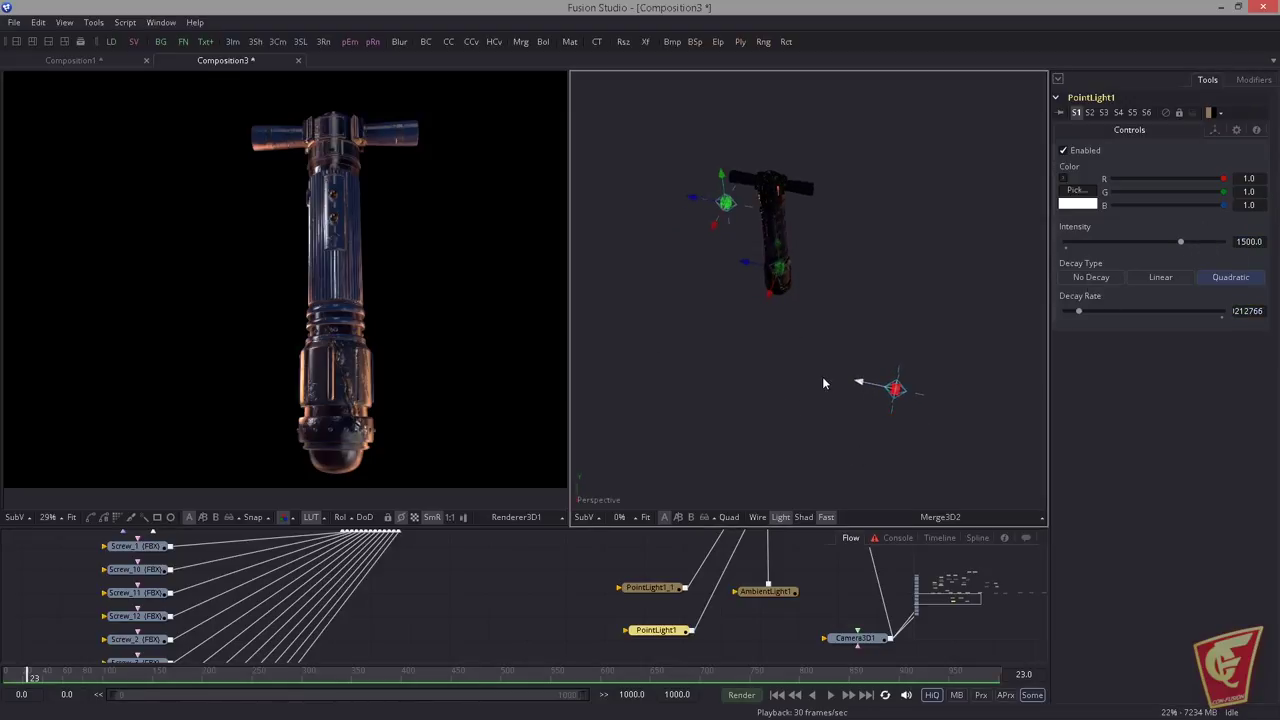
pyautogui.moveTo(824, 383); pyautogui.dragTo(767, 373)
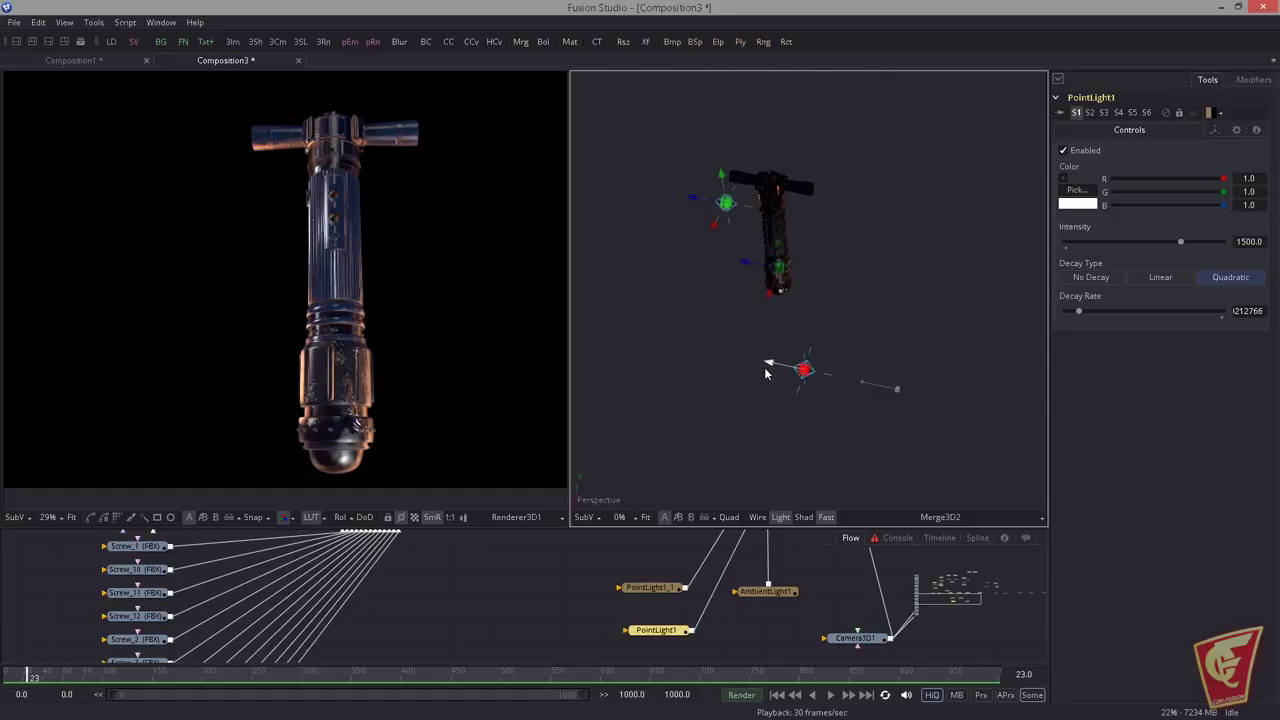
pyautogui.click(395, 370)
pyautogui.scroll(5, 437, 423)
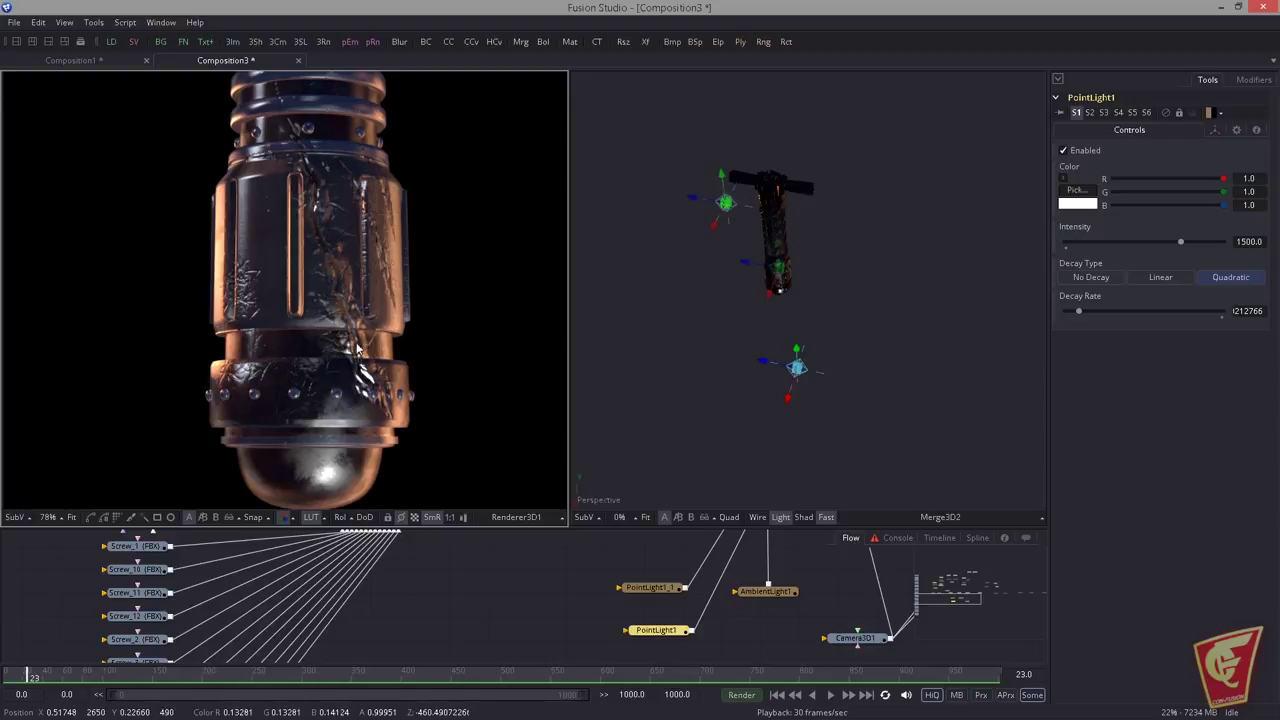
# Step: Tint PointLight1 a muted blue of about R 0.131, G 0.183 and B 0.237
pyautogui.scroll(-3, 450, 402)
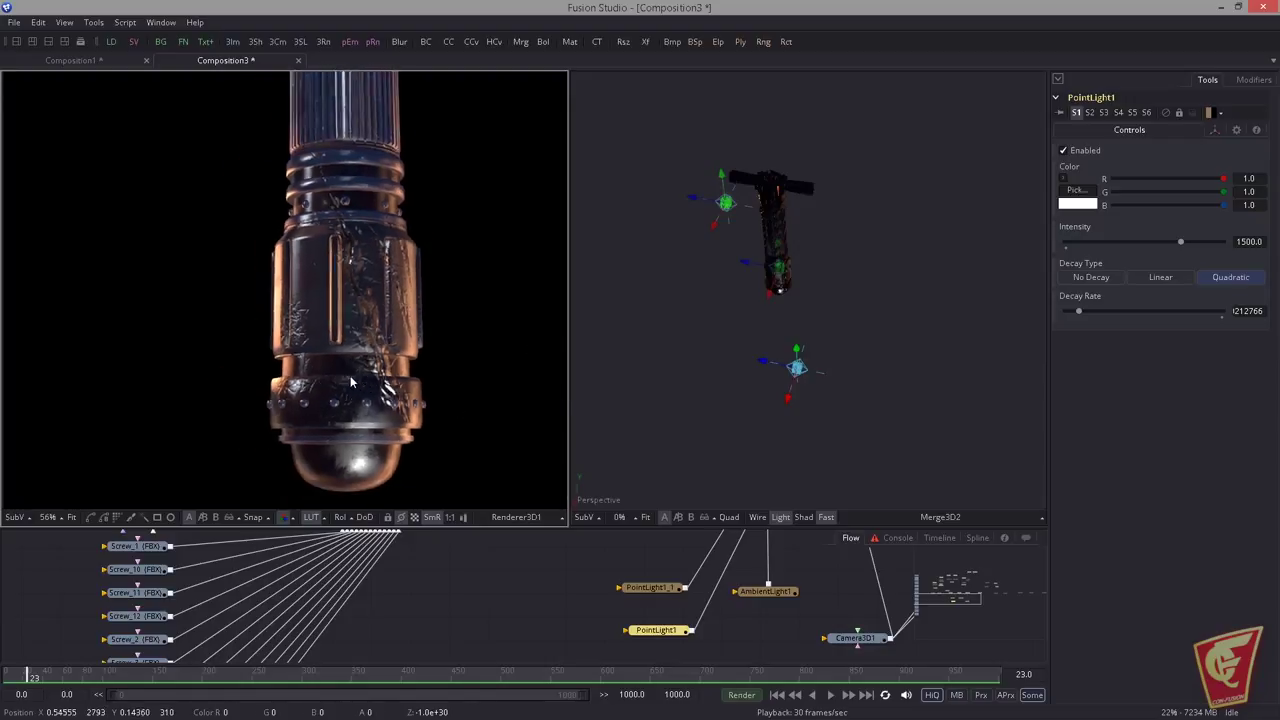
pyautogui.moveTo(436, 374); pyautogui.dragTo(402, 394)
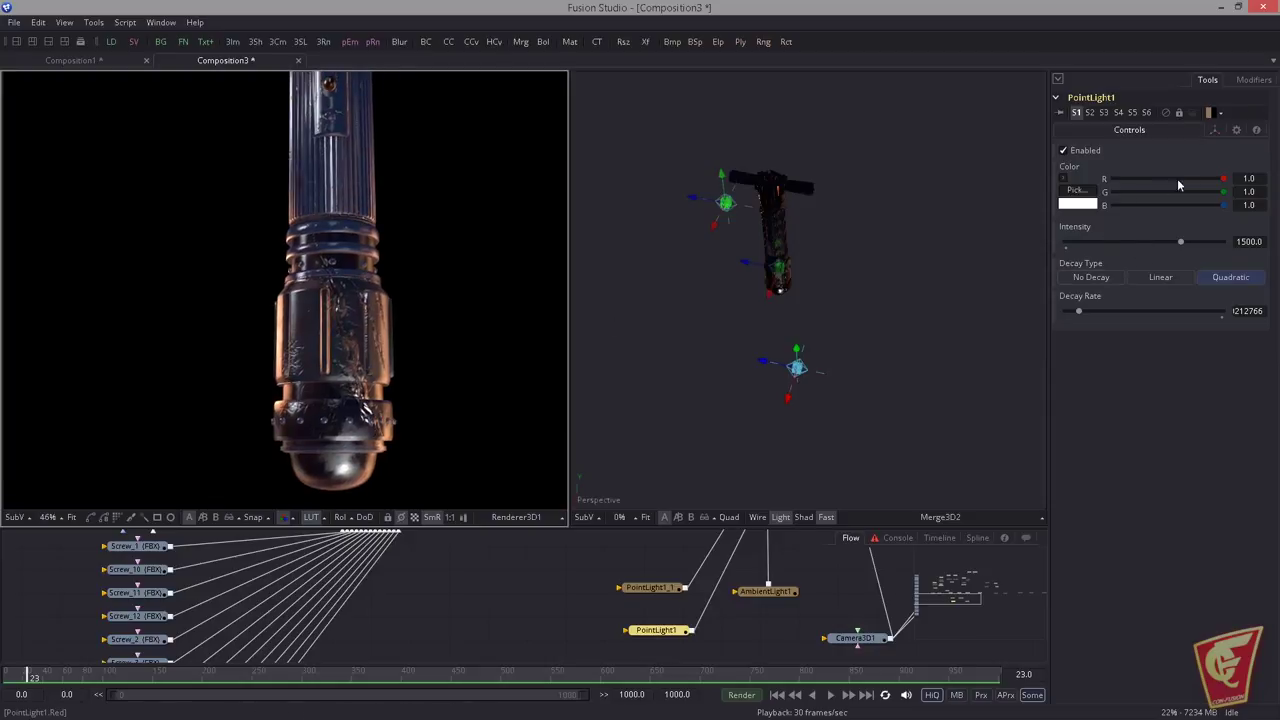
pyautogui.click(1063, 178)
pyautogui.moveTo(1181, 207); pyautogui.dragTo(1185, 229)
pyautogui.click(1092, 238)
# Step: Duplicate PointLight1 as another light feeding Merge3D2 and move the copy up beside the lower hilt
pyautogui.hotkey('ctrl', 'c')
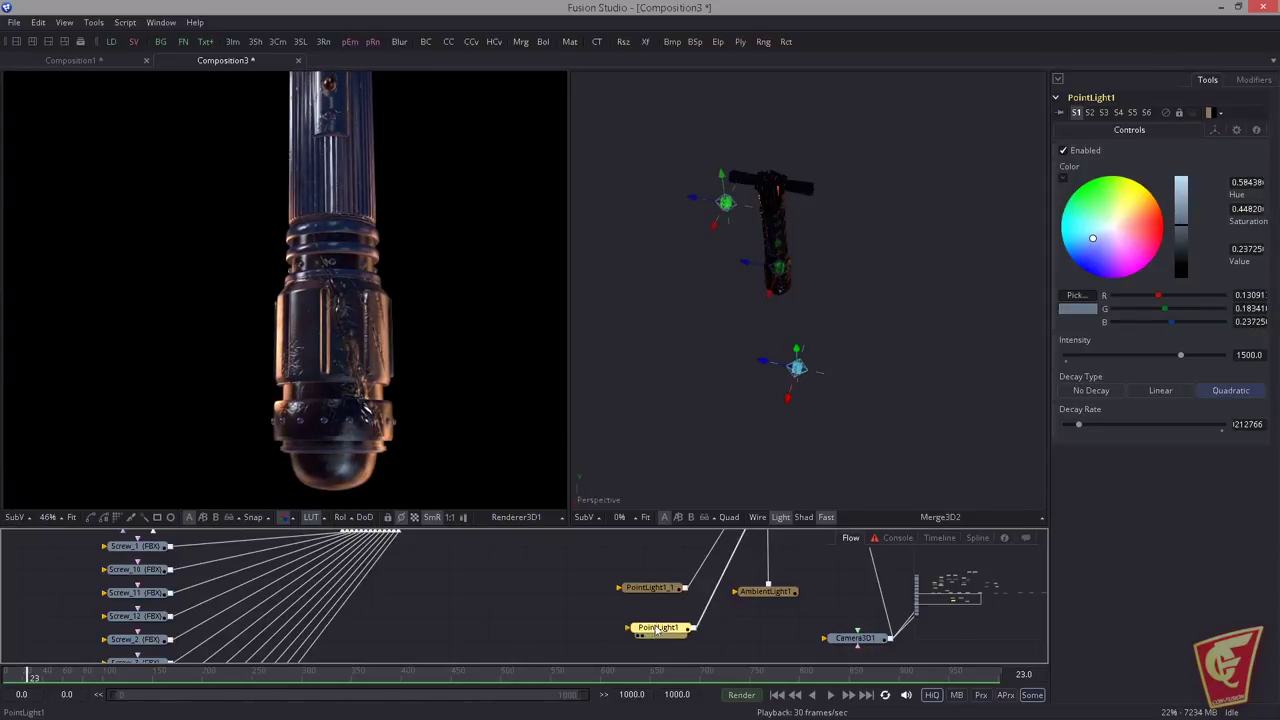
pyautogui.moveTo(657, 629); pyautogui.dragTo(623, 613)
pyautogui.click(694, 633)
pyautogui.hotkey('ctrl', 'v')
pyautogui.scroll(-2, 681, 606)
pyautogui.moveTo(709, 655)
pyautogui.mouseDown()
pyautogui.moveTo(727, 556)
pyautogui.moveTo(685, 649)
pyautogui.mouseUp()
pyautogui.moveTo(778, 381); pyautogui.dragTo(848, 246)
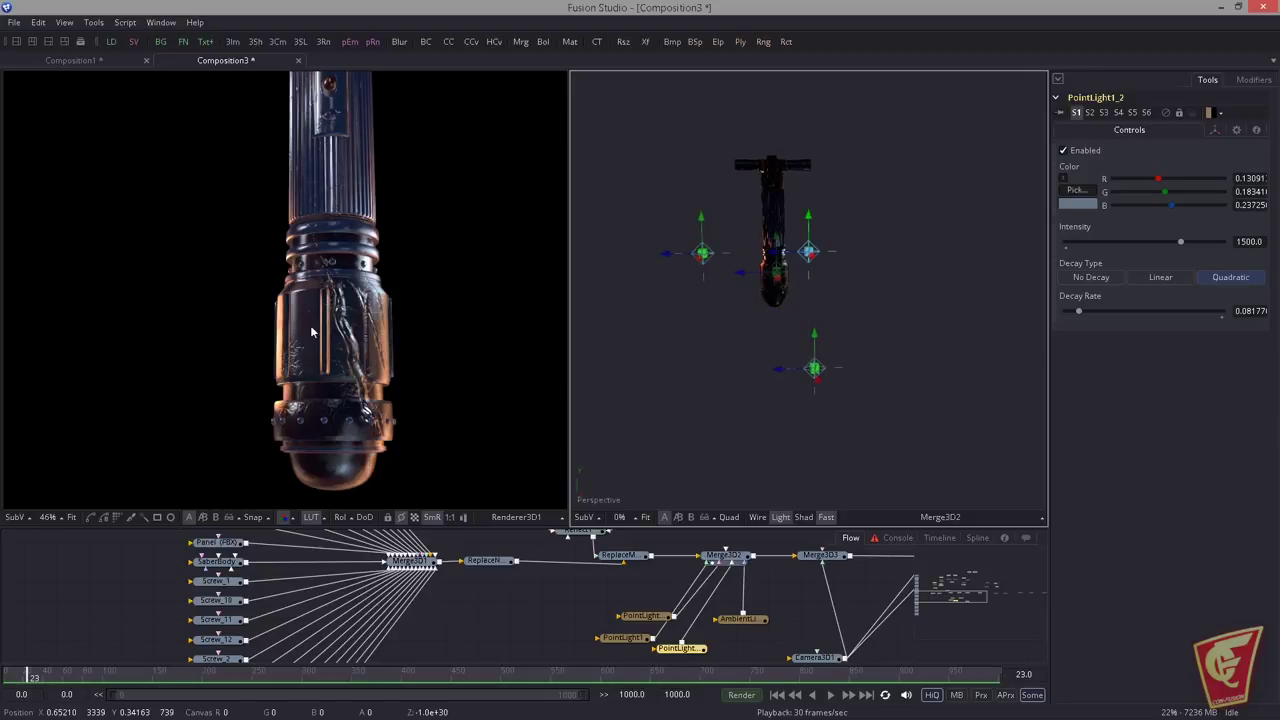
pyautogui.moveTo(855, 315); pyautogui.dragTo(963, 262)
pyautogui.moveTo(792, 319); pyautogui.dragTo(790, 324)
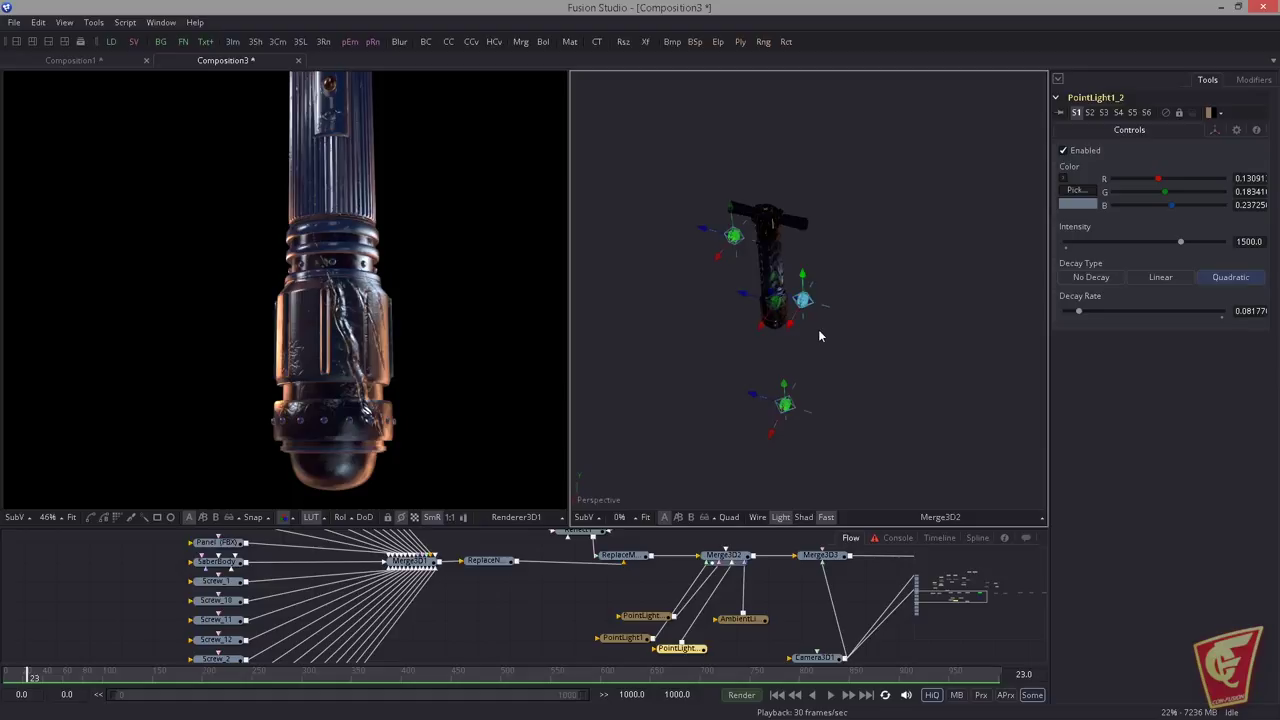
# Step: Lower the intensity of PointLight1_2 to about 1325 and examine the scratched metal on the lower hilt up close
pyautogui.moveTo(1180, 242); pyautogui.dragTo(1167, 242)
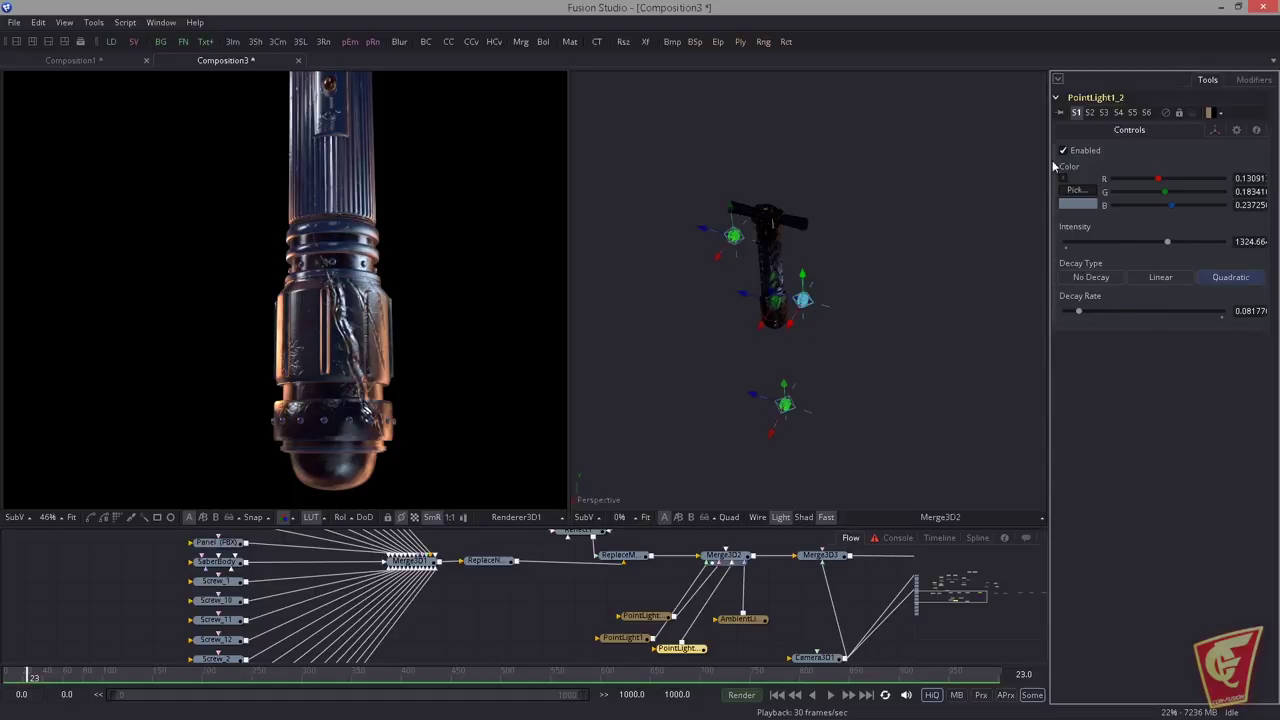
pyautogui.scroll(5, 500, 342)
pyautogui.scroll(3, 360, 325)
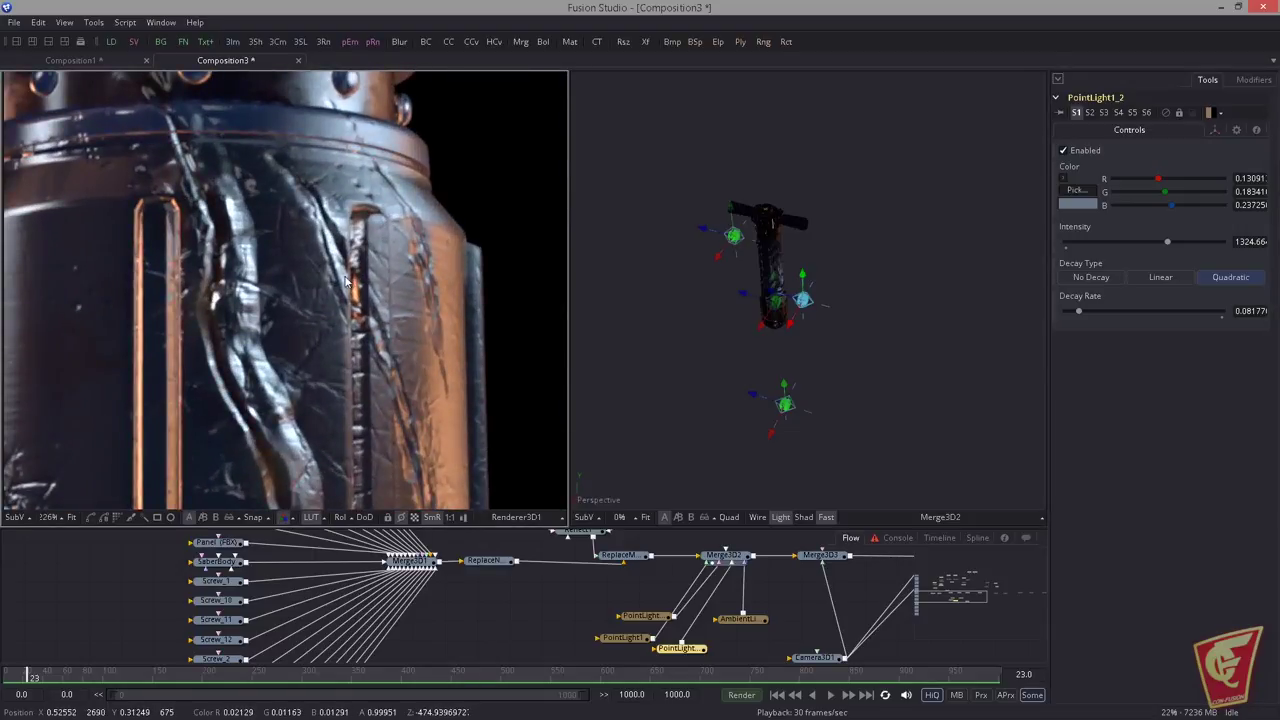
pyautogui.scroll(-5, 257, 338)
pyautogui.scroll(-3, 257, 338)
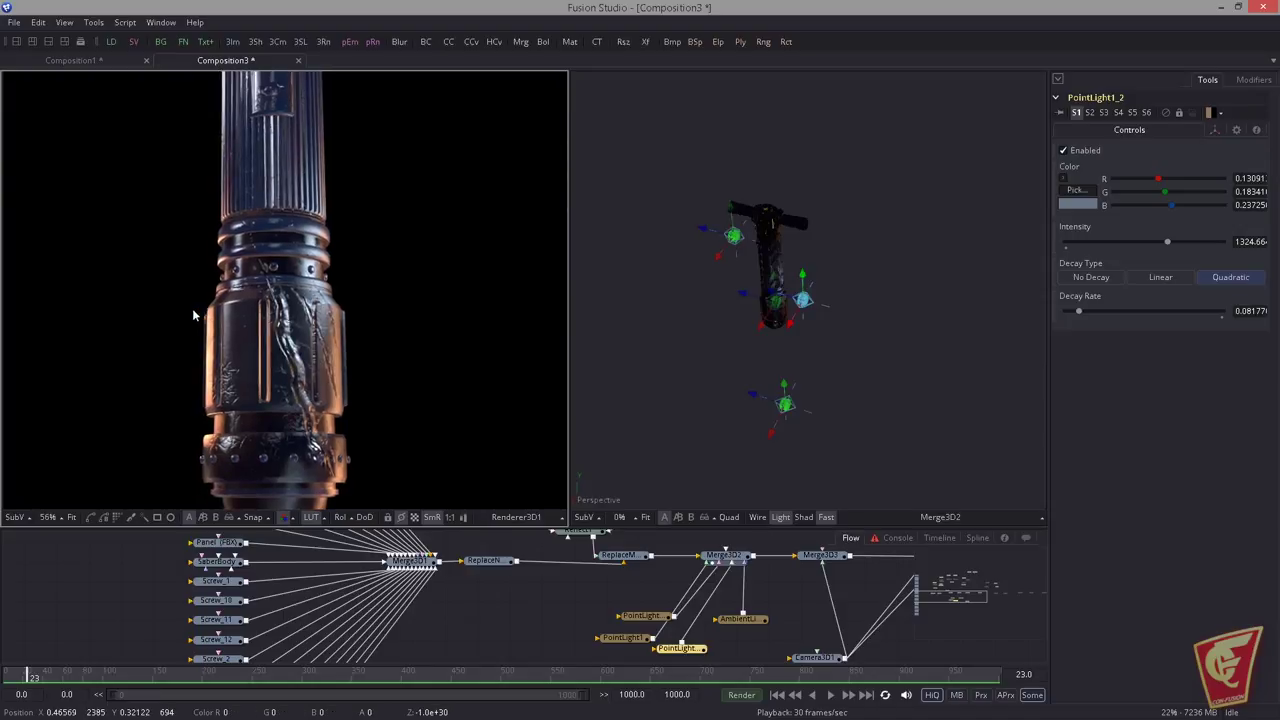
pyautogui.scroll(-1, 244, 285)
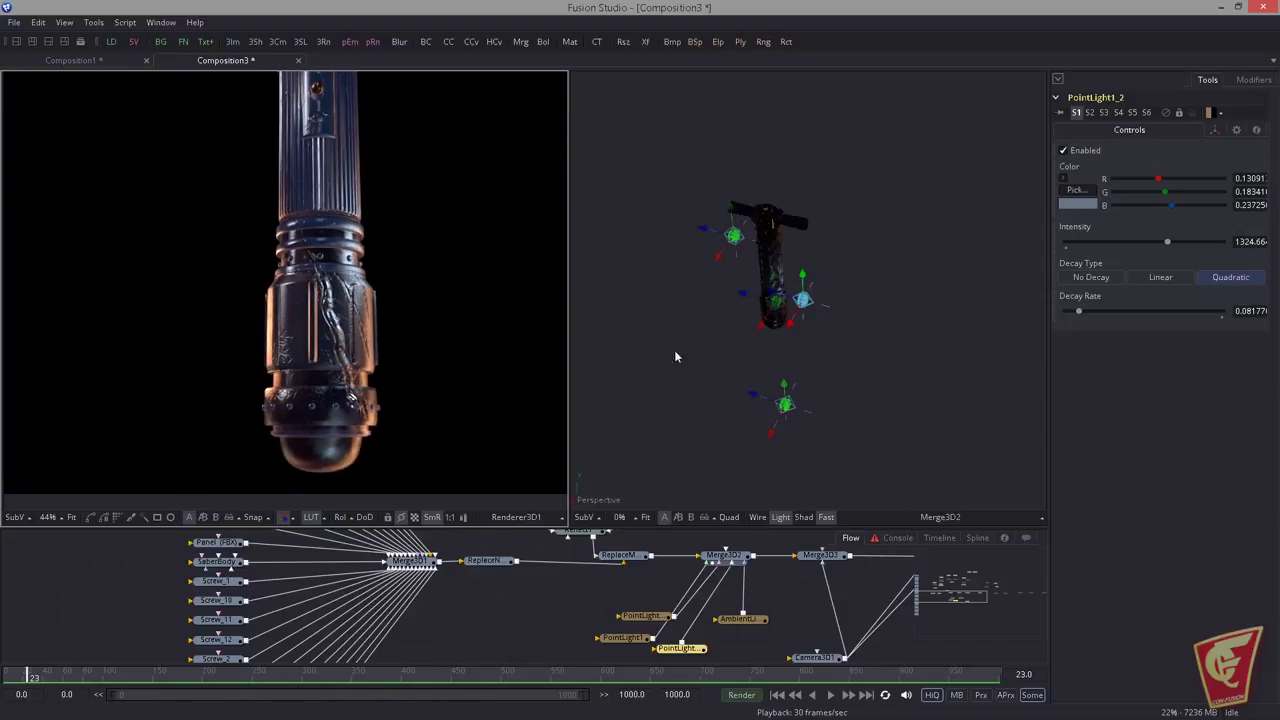
# Step: Shift PointLight1_1's colour from orange towards red with green about 0.083 and blue about 0.036, and check the rim light on the whole hilt
pyautogui.click(620, 638)
pyautogui.click(642, 615)
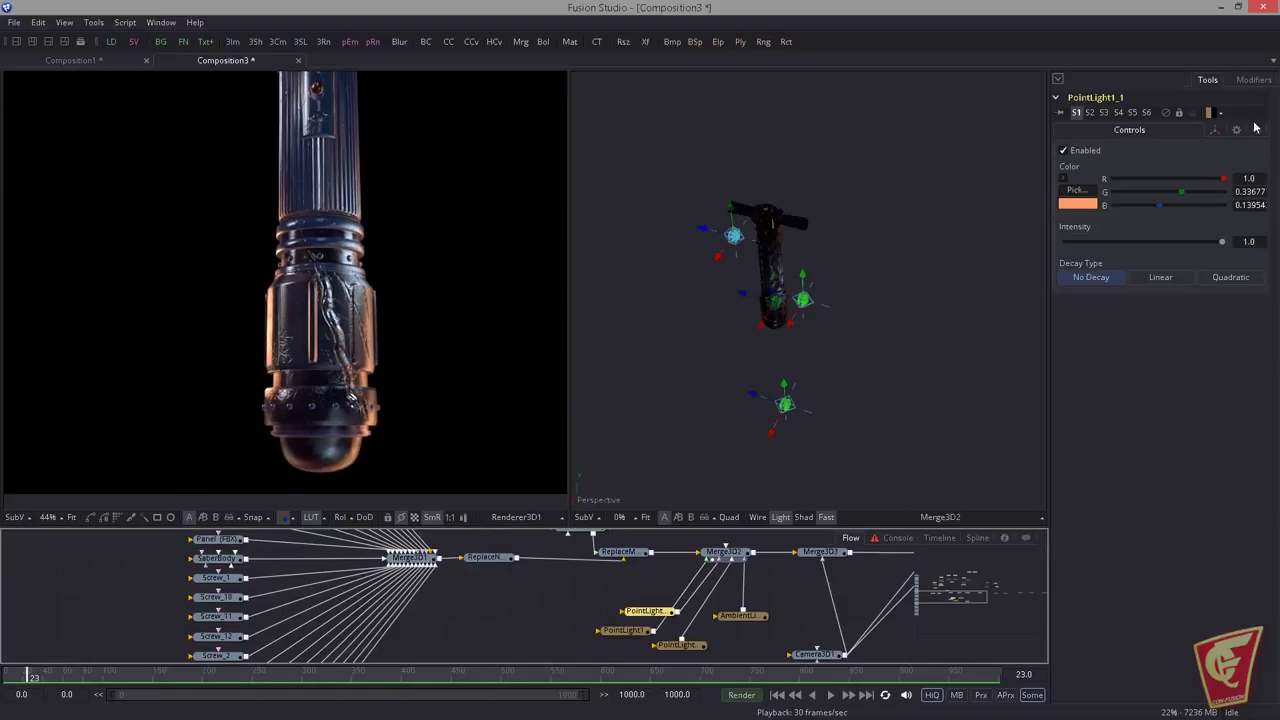
pyautogui.moveTo(1166, 203); pyautogui.dragTo(1154, 204)
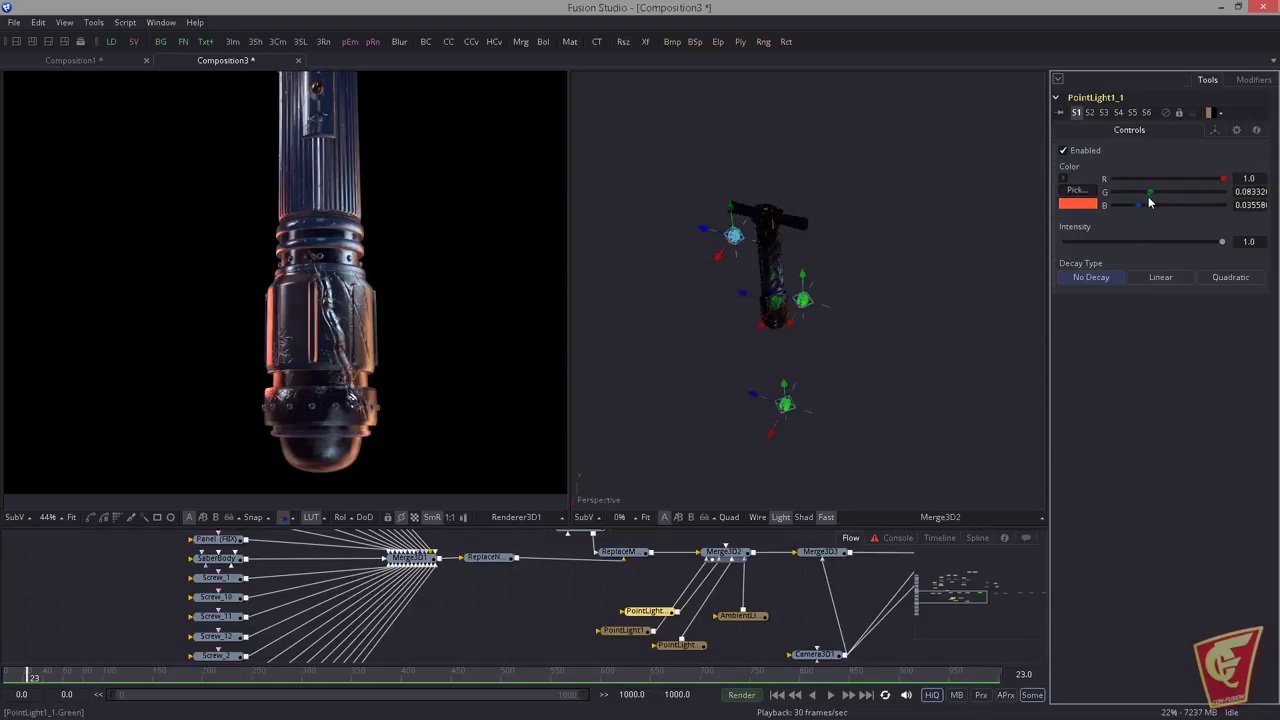
pyautogui.scroll(-3, 267, 381)
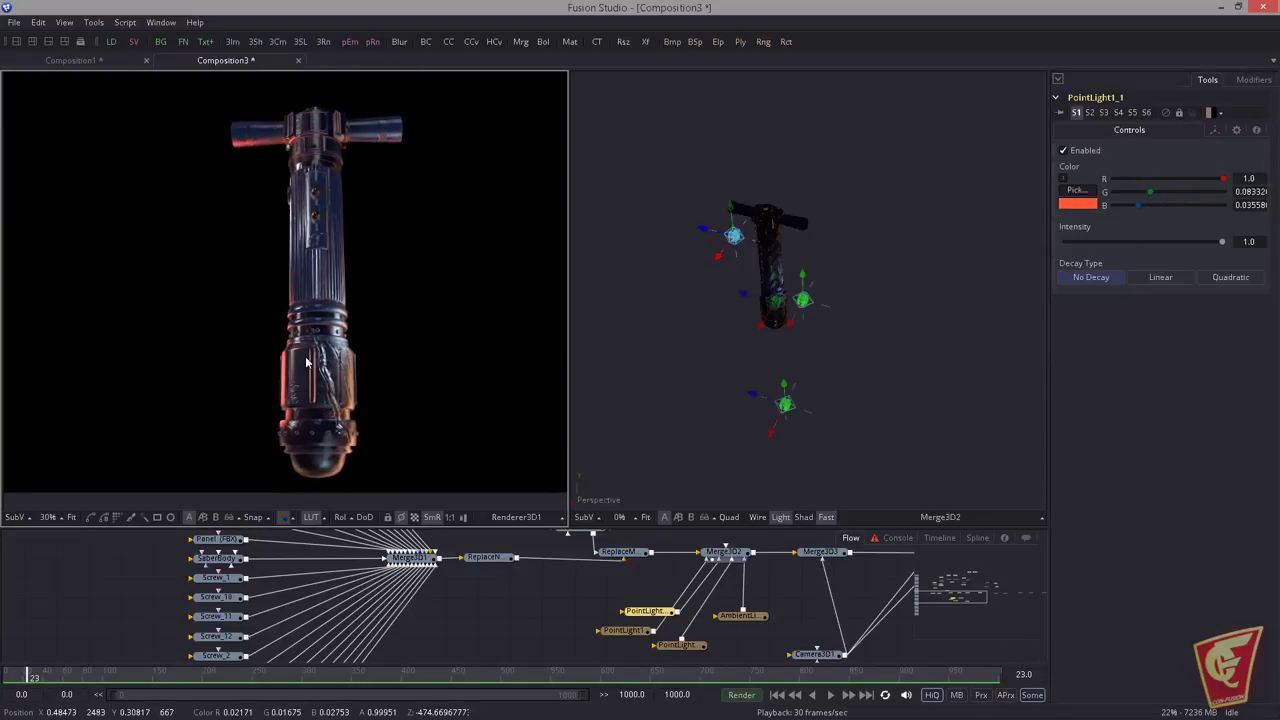
pyautogui.scroll(2, 360, 364)
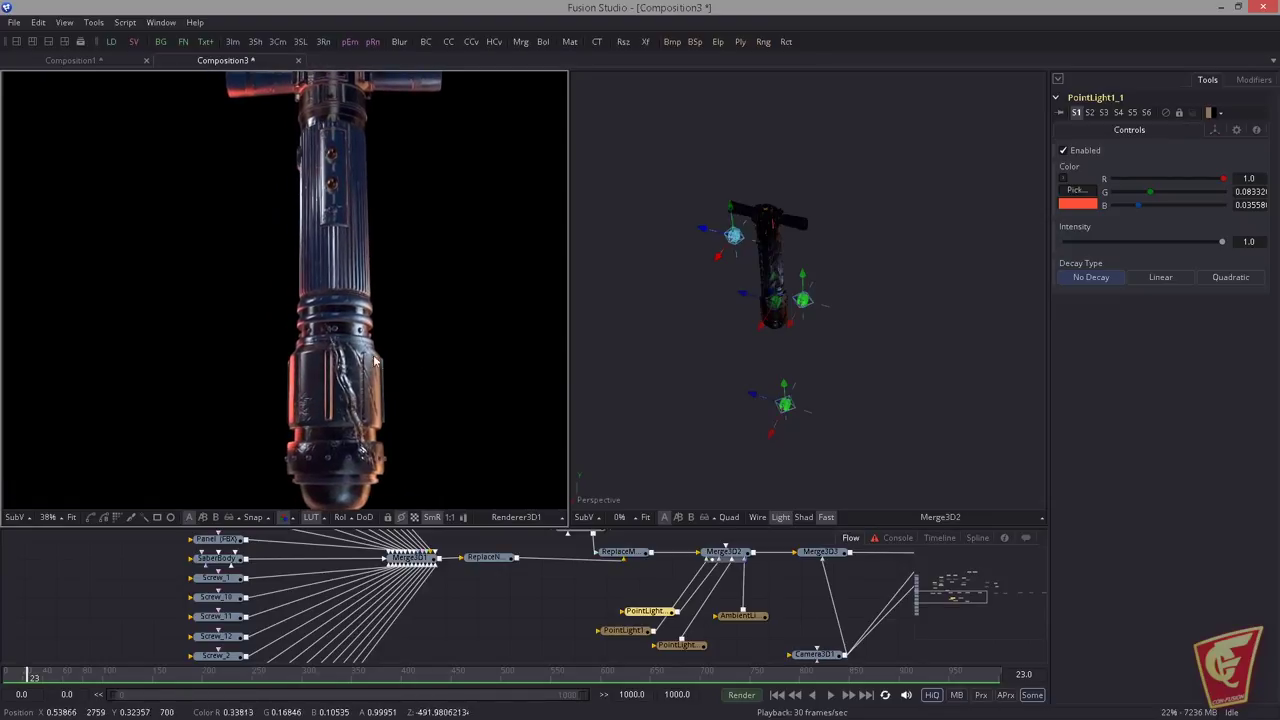
pyautogui.scroll(-3, 373, 360)
# Step: Adjust the height of PointLight1_1 so it sits beside the middle of the hilt
pyautogui.moveTo(757, 300); pyautogui.dragTo(702, 322)
pyautogui.moveTo(672, 147); pyautogui.dragTo(676, 125)
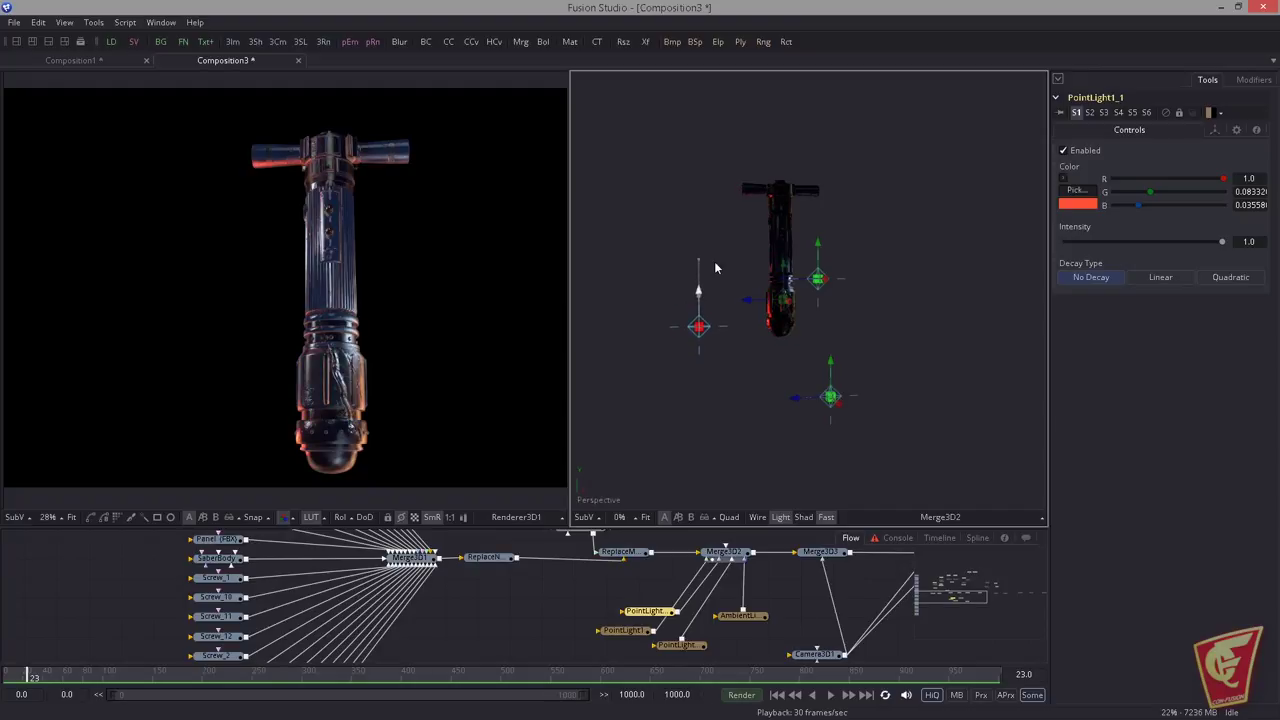
pyautogui.moveTo(714, 266)
pyautogui.mouseDown()
pyautogui.moveTo(700, 225)
pyautogui.moveTo(711, 220)
pyautogui.moveTo(715, 241)
pyautogui.mouseUp()
# Step: Duplicate the red PointLight1_1 and place the copy on the hilt's opposite side, level with the crossguard
pyautogui.moveTo(674, 598); pyautogui.dragTo(717, 538)
pyautogui.hotkey('ctrl', 'v')
pyautogui.moveTo(684, 256); pyautogui.dragTo(683, 420)
pyautogui.moveTo(717, 282); pyautogui.dragTo(822, 143)
pyautogui.moveTo(832, 223); pyautogui.dragTo(863, 326)
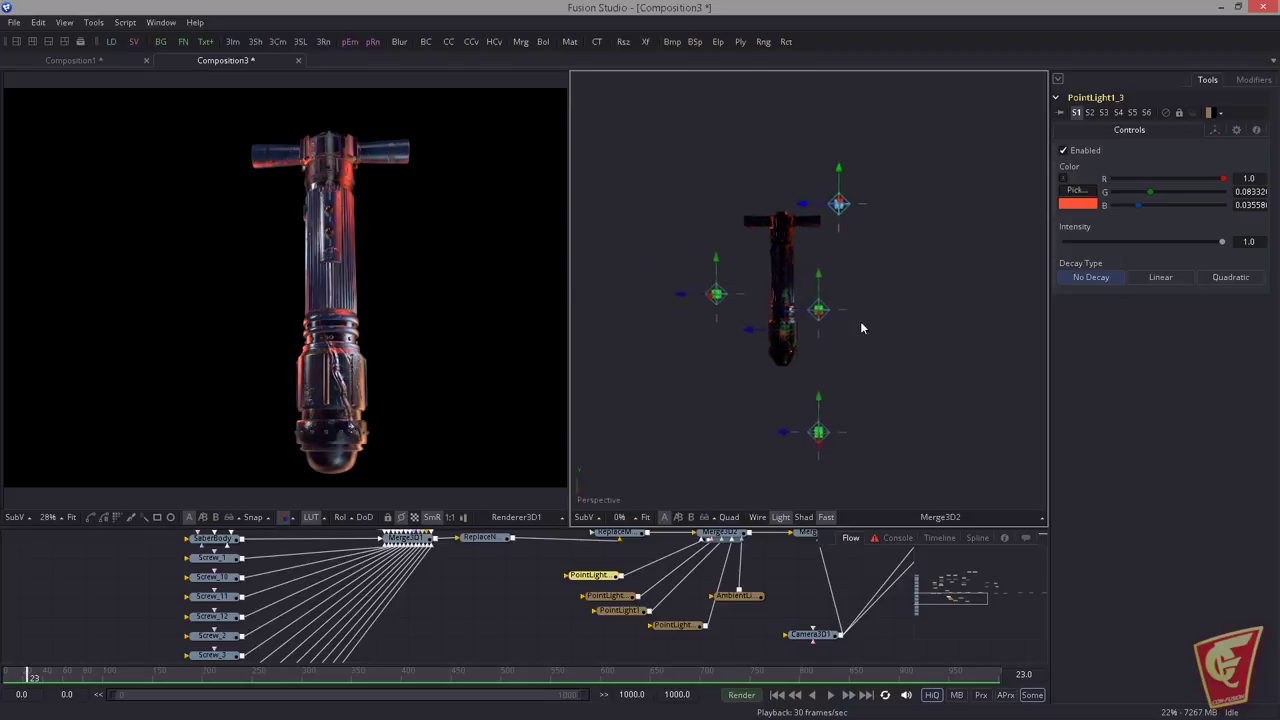
pyautogui.moveTo(809, 277)
pyautogui.mouseDown()
pyautogui.moveTo(782, 274)
pyautogui.moveTo(823, 275)
pyautogui.mouseUp()
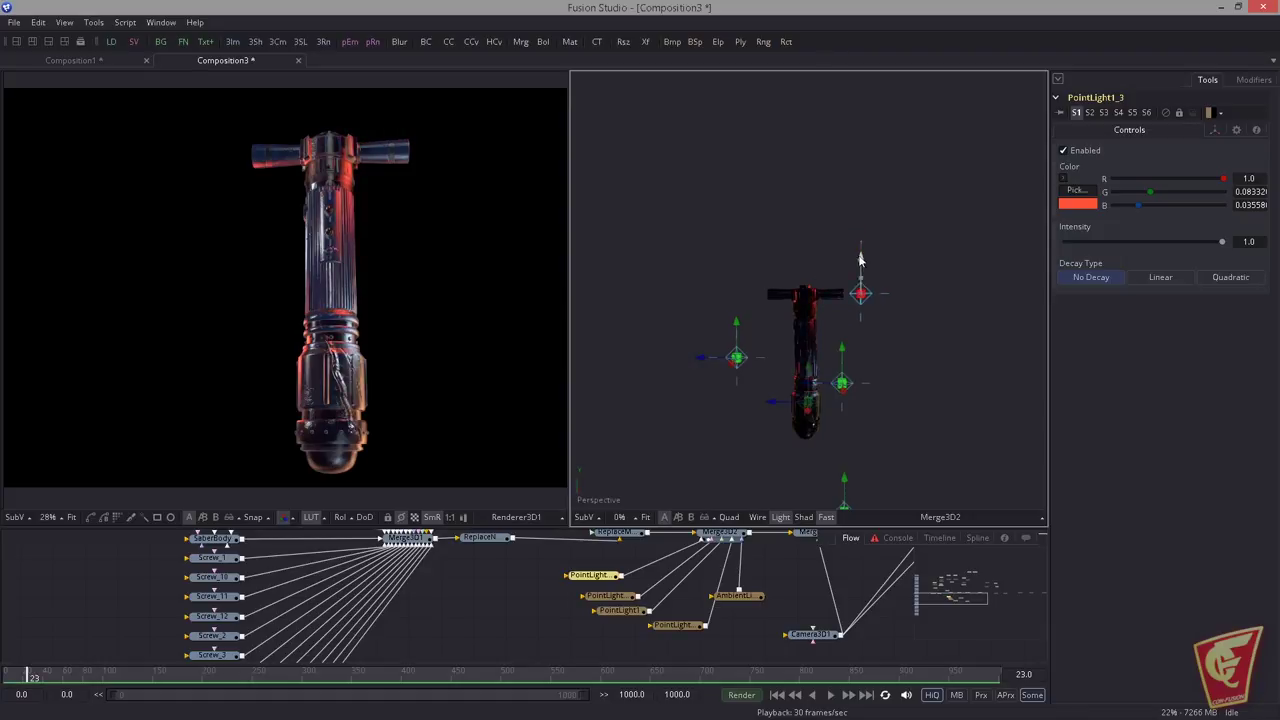
pyautogui.moveTo(738, 311); pyautogui.dragTo(797, 400)
pyautogui.moveTo(771, 334); pyautogui.dragTo(777, 332)
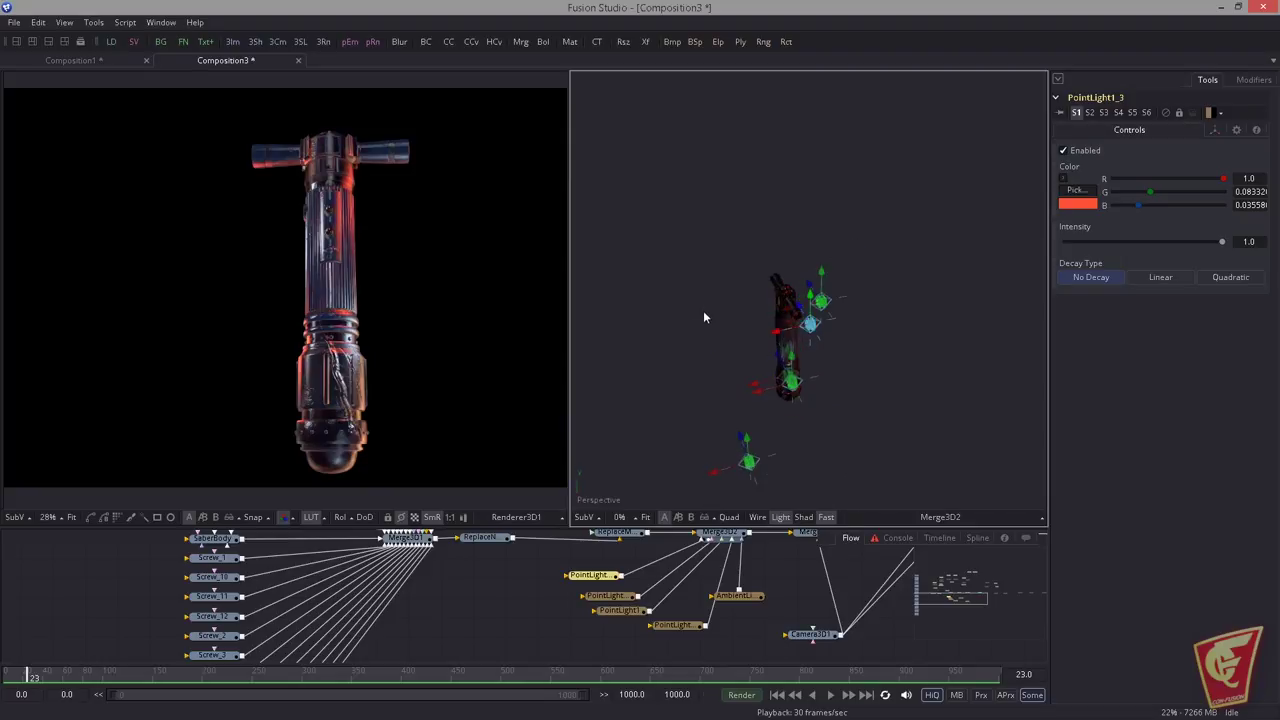
# Step: Duplicate the red PointLight1_3 and place the copy beyond the other end of the crossguard, at the same height
pyautogui.moveTo(589, 575); pyautogui.dragTo(605, 614)
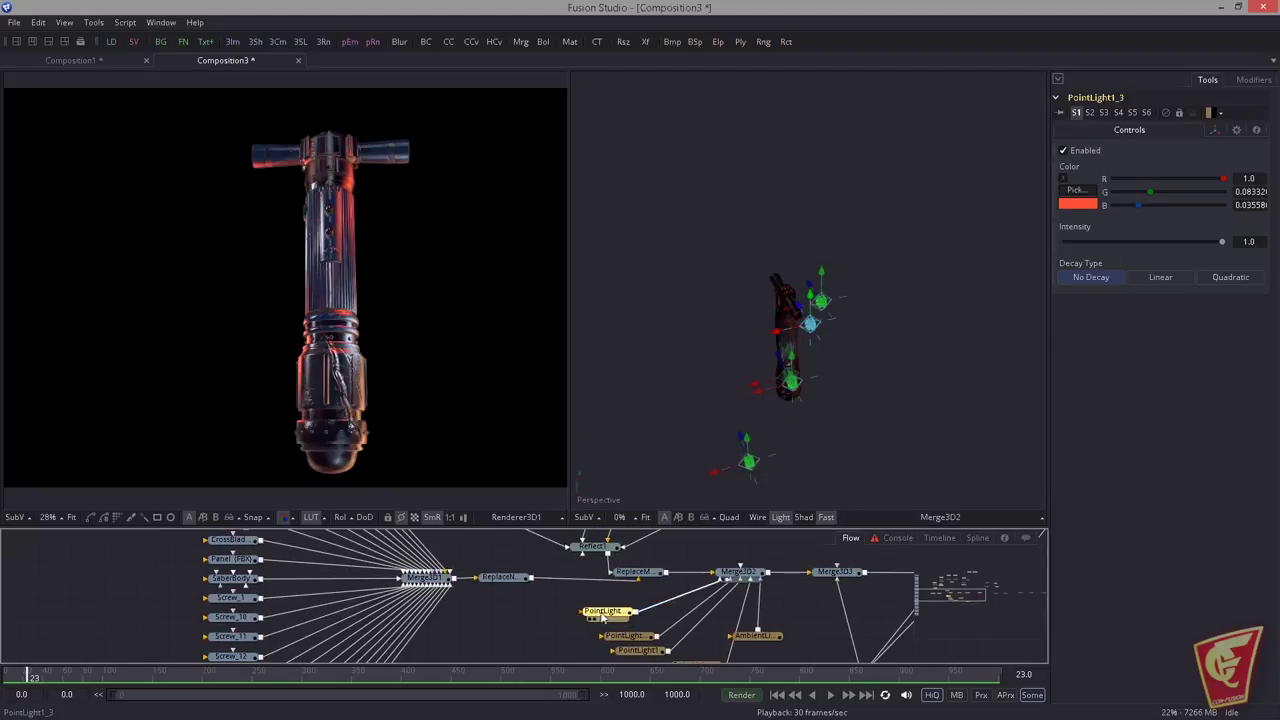
pyautogui.hotkey('ctrl', 'c')
pyautogui.hotkey('ctrl', 'v')
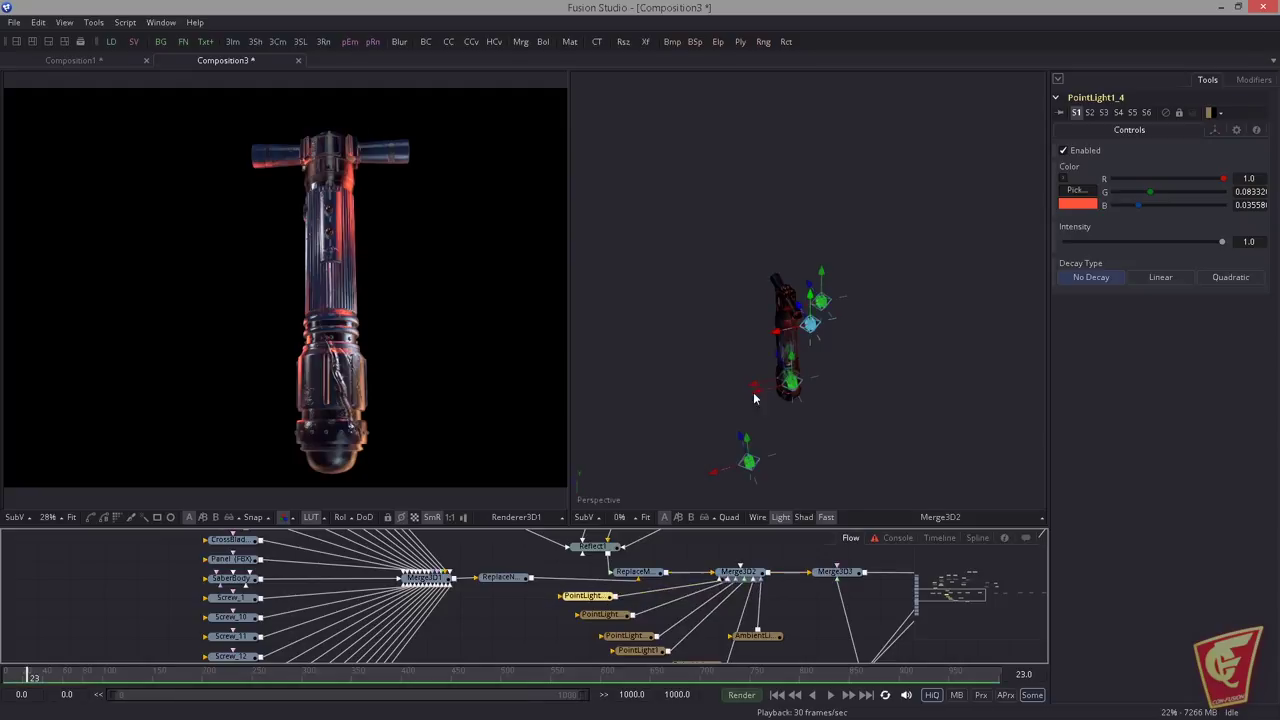
pyautogui.moveTo(693, 301); pyautogui.dragTo(826, 320)
pyautogui.moveTo(728, 302); pyautogui.dragTo(711, 301)
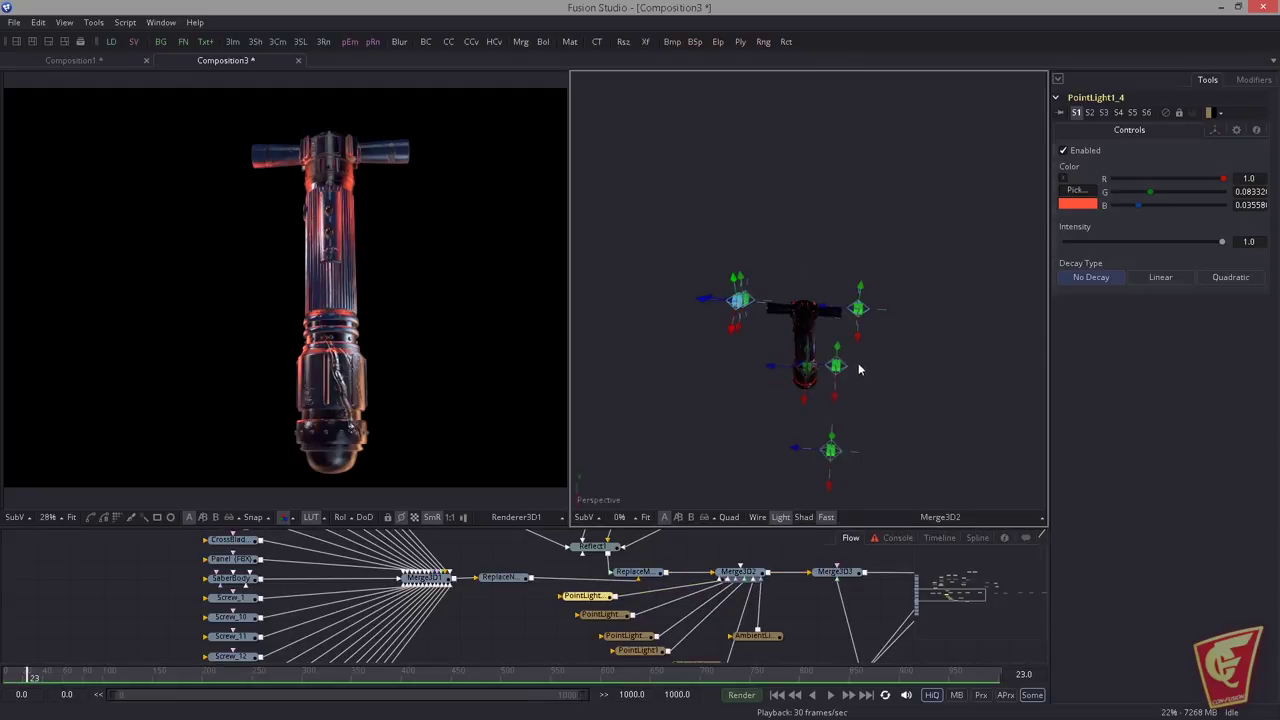
pyautogui.moveTo(744, 352); pyautogui.dragTo(767, 203)
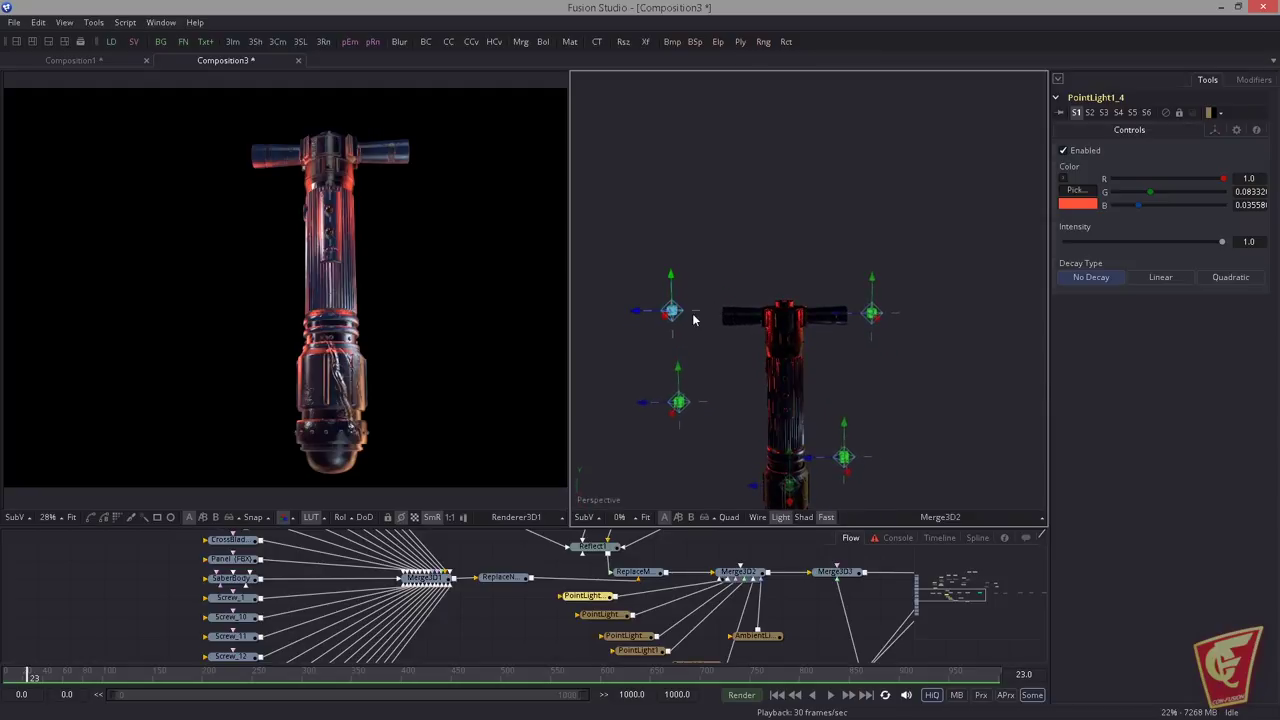
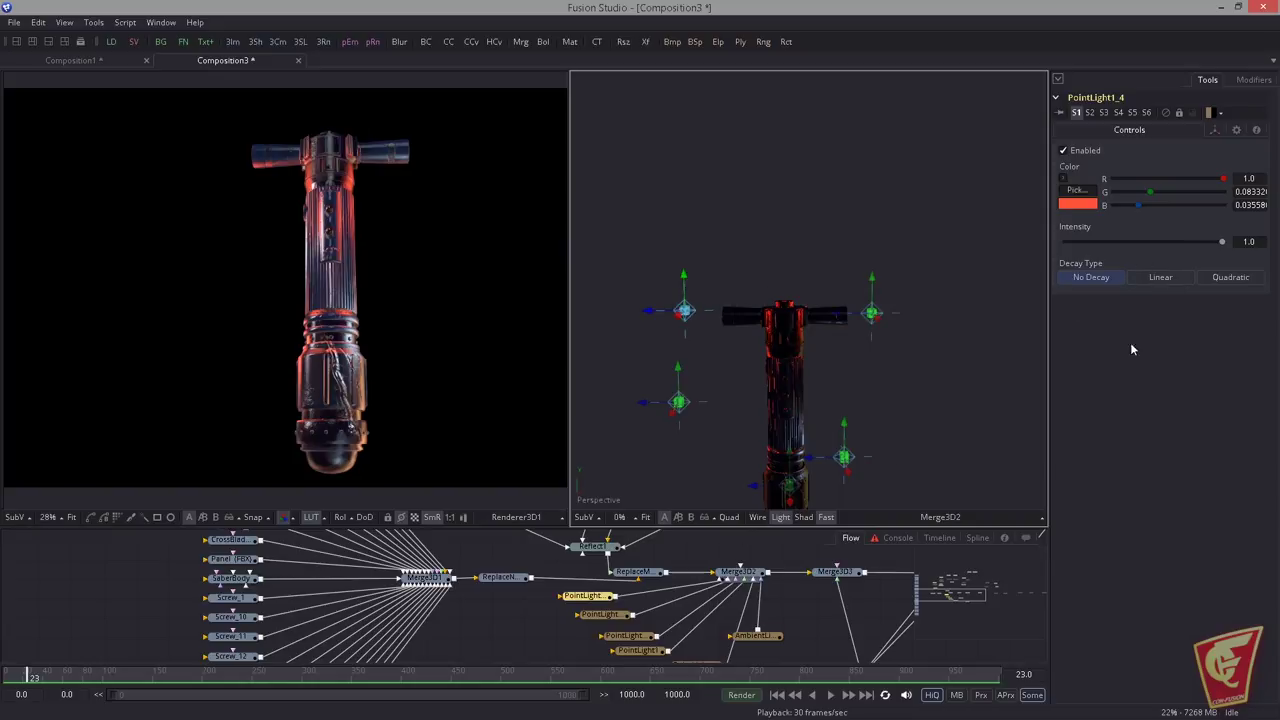
# Step: Change PointLight1_4's decay type to Quadratic, set its intensity to 500 and greatly lower its decay rate
pyautogui.click(1158, 277)
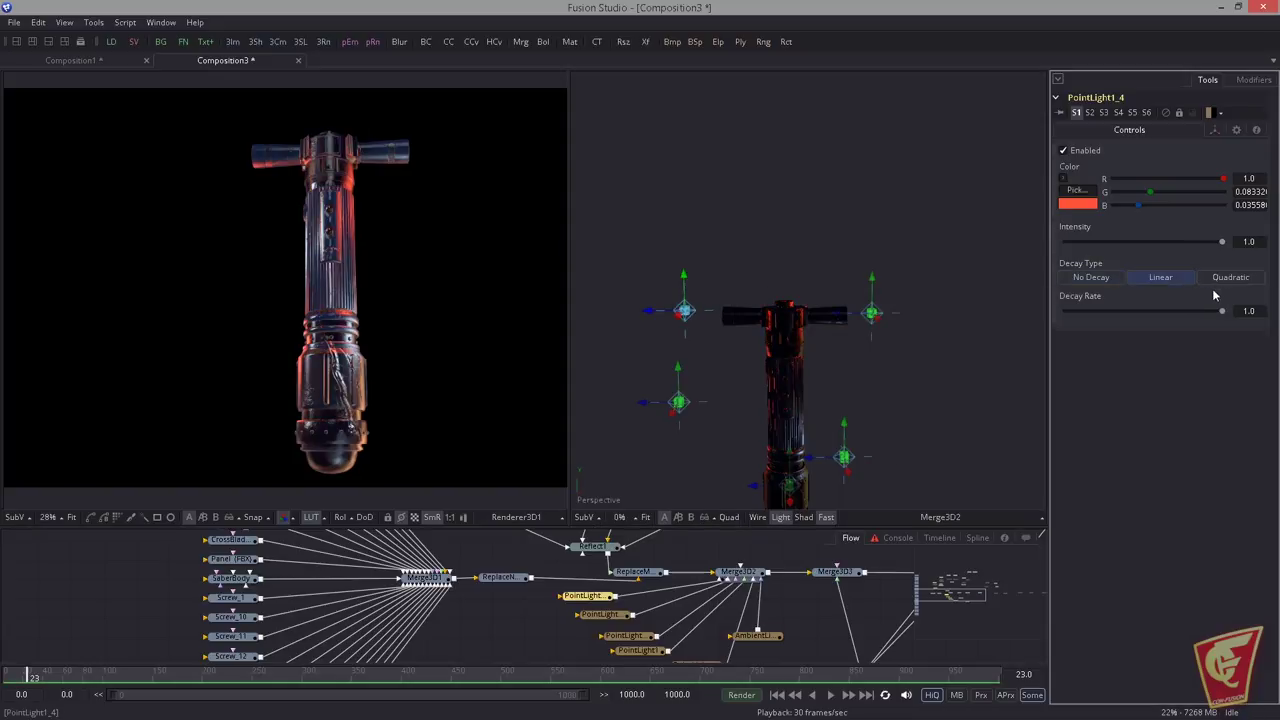
pyautogui.click(1227, 284)
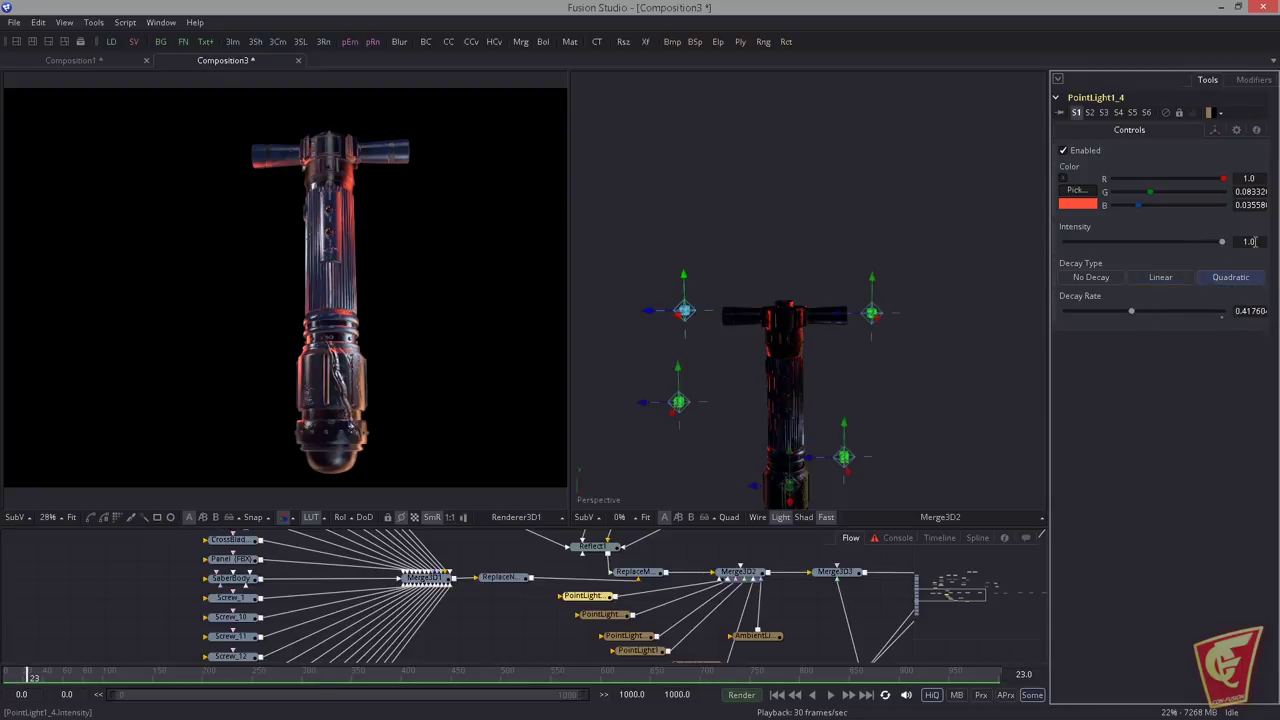
pyautogui.write('500')
pyautogui.press('Tab')
pyautogui.moveTo(1068, 312); pyautogui.dragTo(1074, 312)
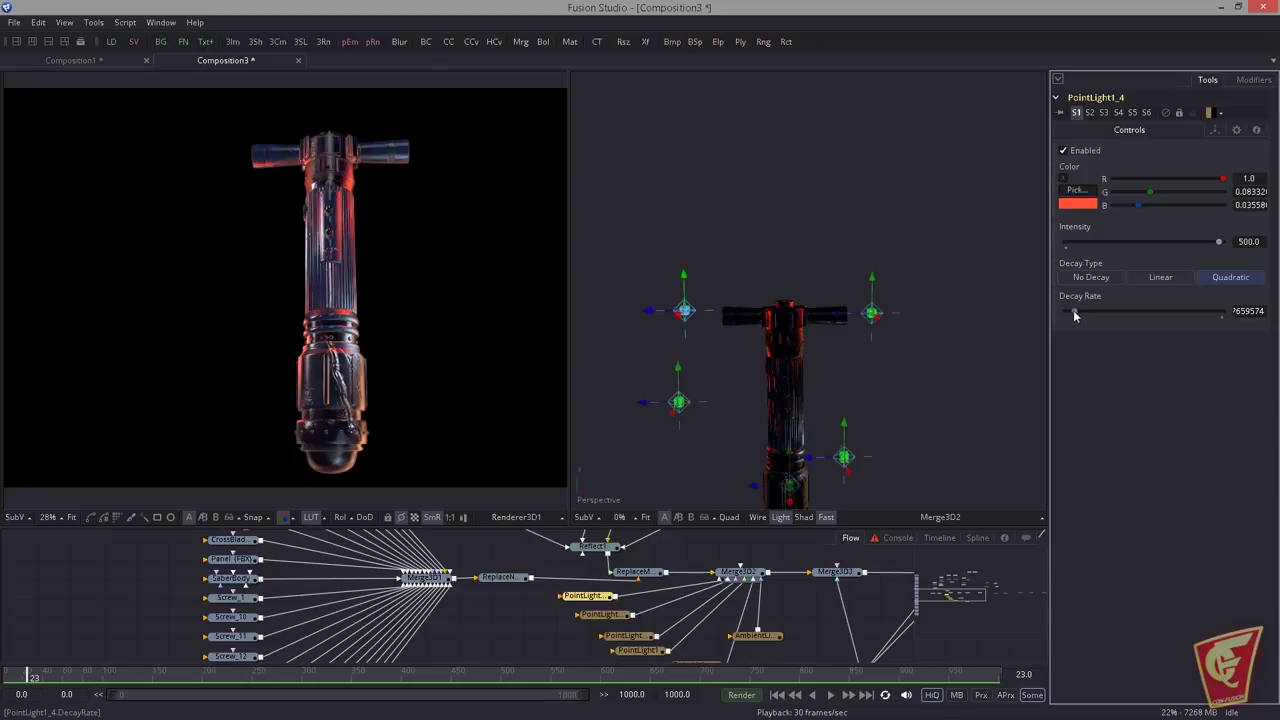
pyautogui.moveTo(1073, 310); pyautogui.dragTo(1073, 315)
# Step: Raise PointLight1_4's intensity to 800
pyautogui.moveTo(1261, 243); pyautogui.dragTo(1173, 252)
pyautogui.write('800')
pyautogui.press('Tab')
# Step: Give PointLight1_3 a Quadratic decay with an intensity of 500 and a much lower decay rate
pyautogui.click(612, 614)
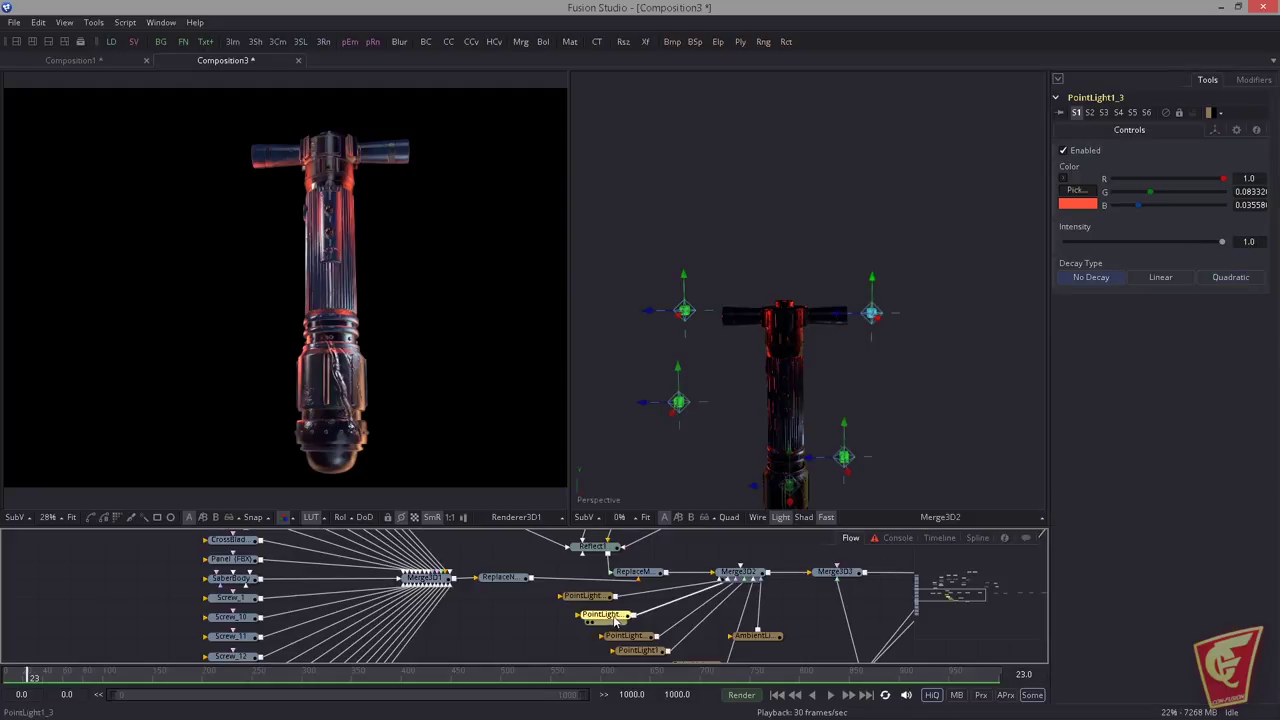
pyautogui.click(1218, 281)
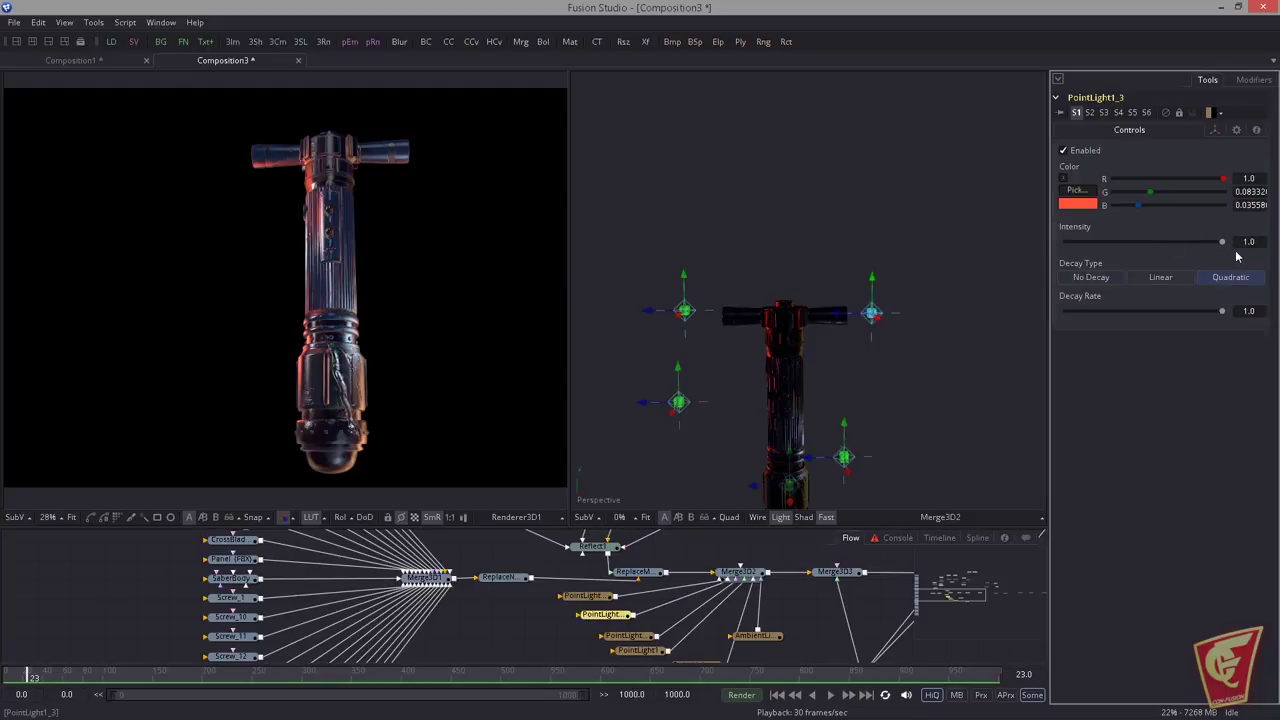
pyautogui.click(1236, 241)
pyautogui.write('500')
pyautogui.press('Tab')
pyautogui.moveTo(1220, 314); pyautogui.dragTo(1073, 313)
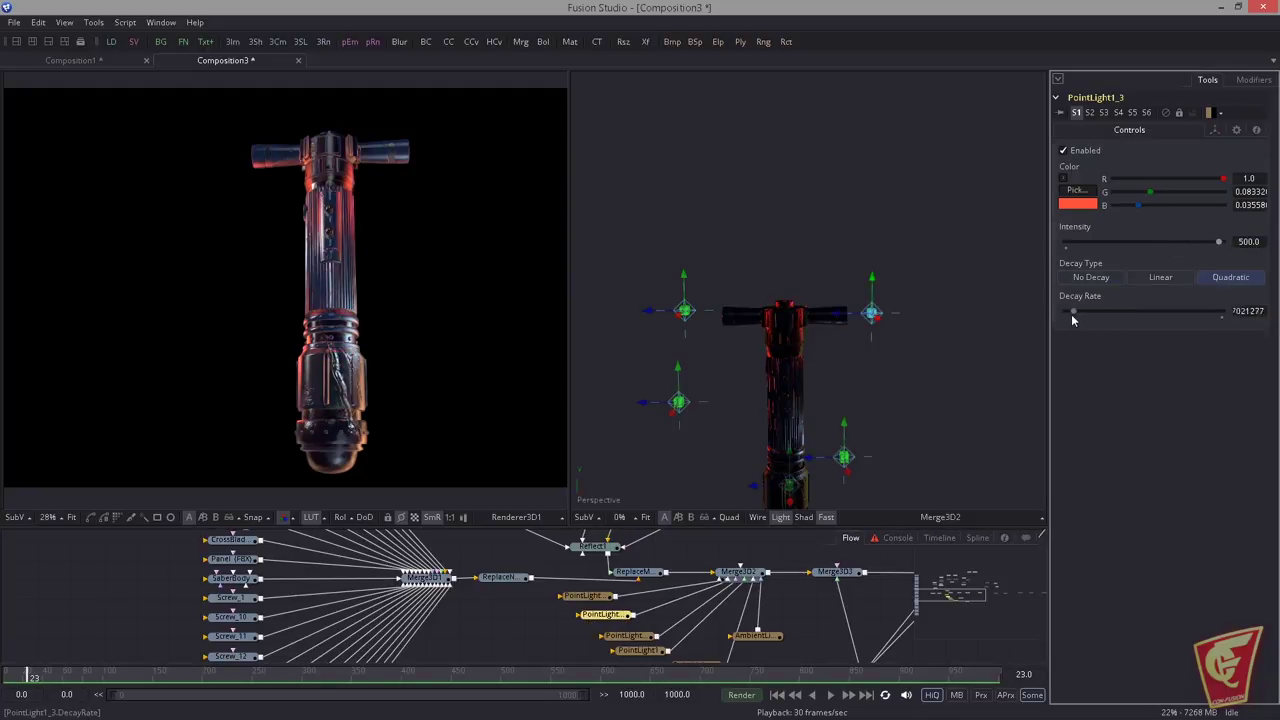
# Step: Switch PointLight1_1 to Quadratic decay, reduce its decay rate to below 0.1 and set its intensity to 500
pyautogui.moveTo(662, 572); pyautogui.dragTo(710, 537)
pyautogui.click(676, 598)
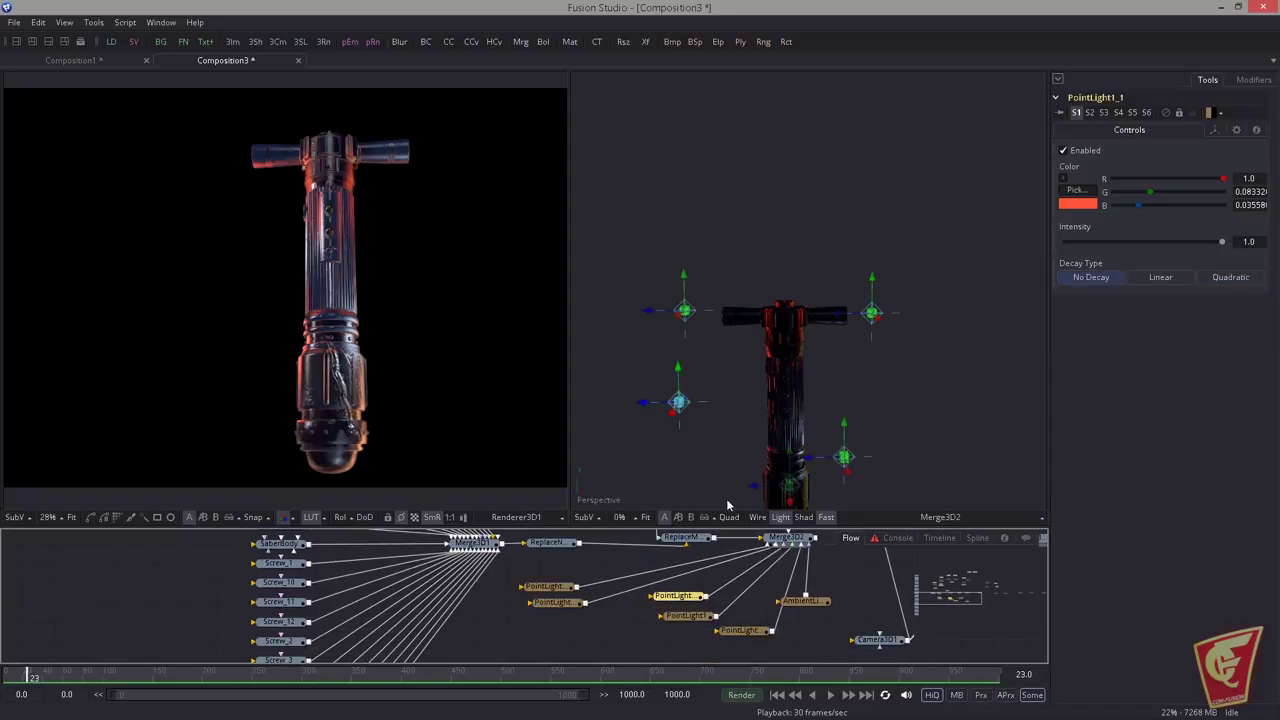
pyautogui.click(1162, 278)
pyautogui.click(1222, 280)
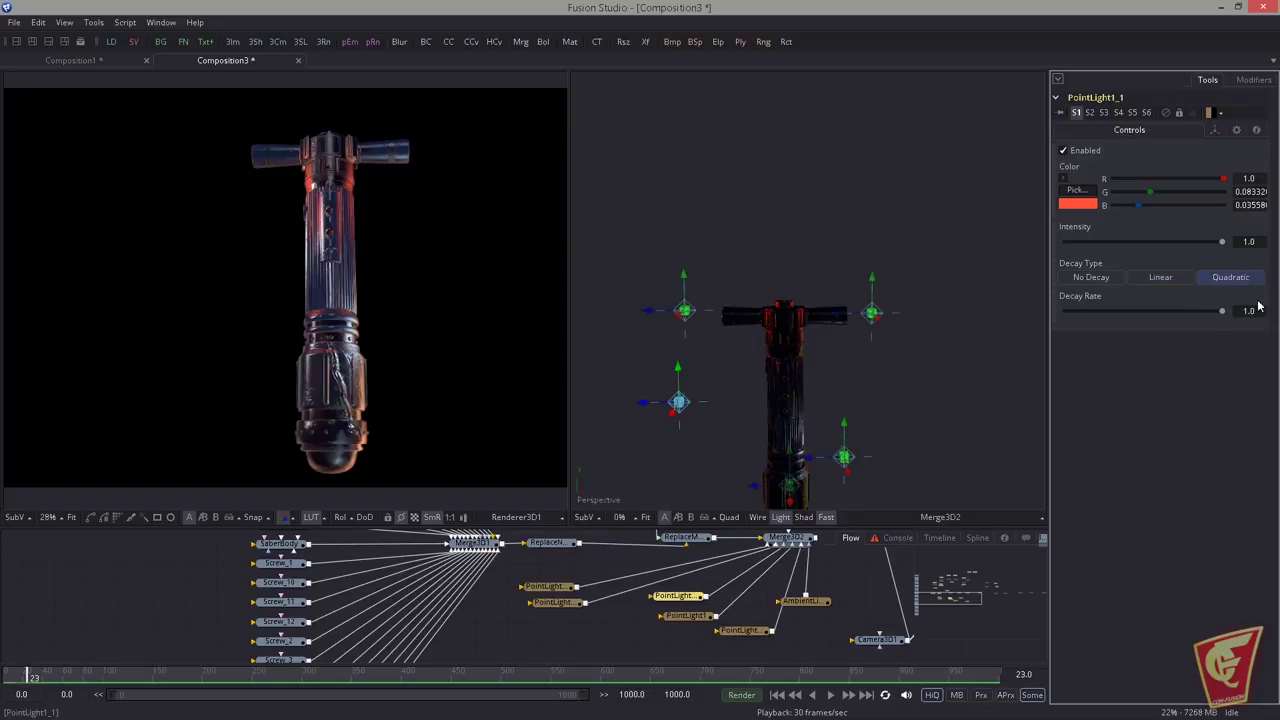
pyautogui.moveTo(1077, 314)
pyautogui.mouseDown()
pyautogui.moveTo(1066, 315)
pyautogui.moveTo(1080, 315)
pyautogui.mouseUp()
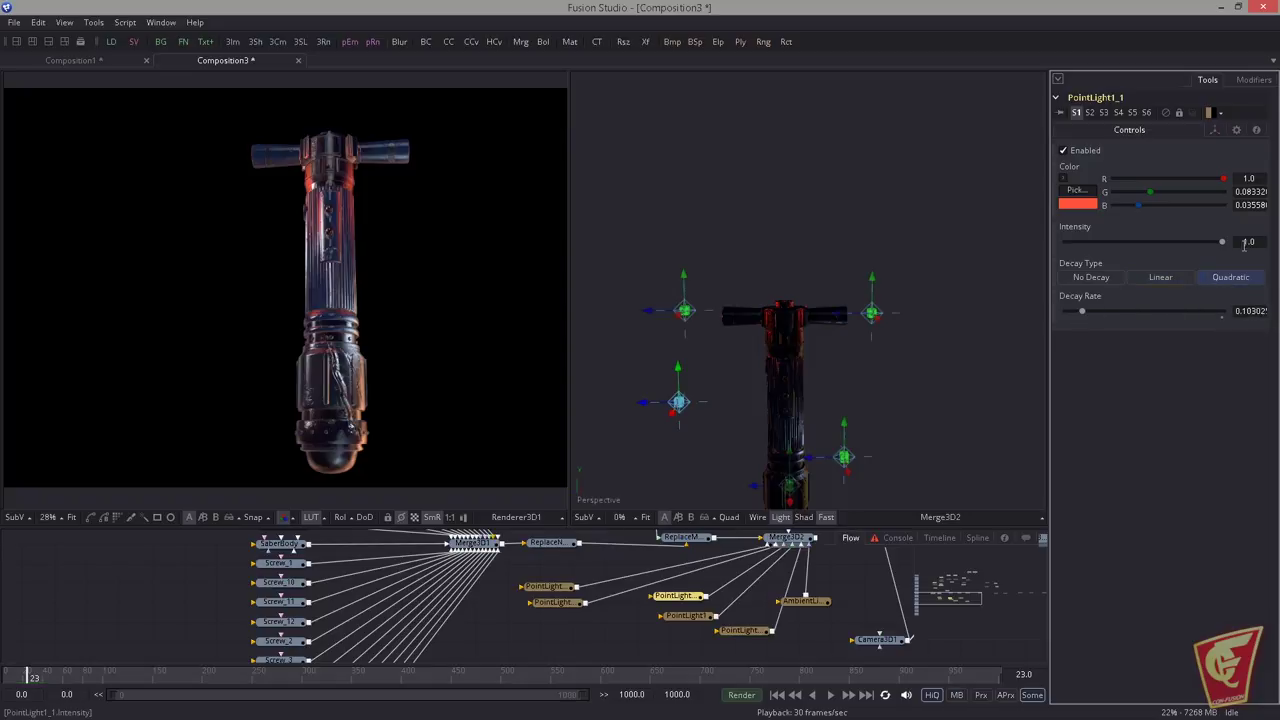
pyautogui.doubleClick(1247, 242)
pyautogui.write('500')
pyautogui.press('Tab')
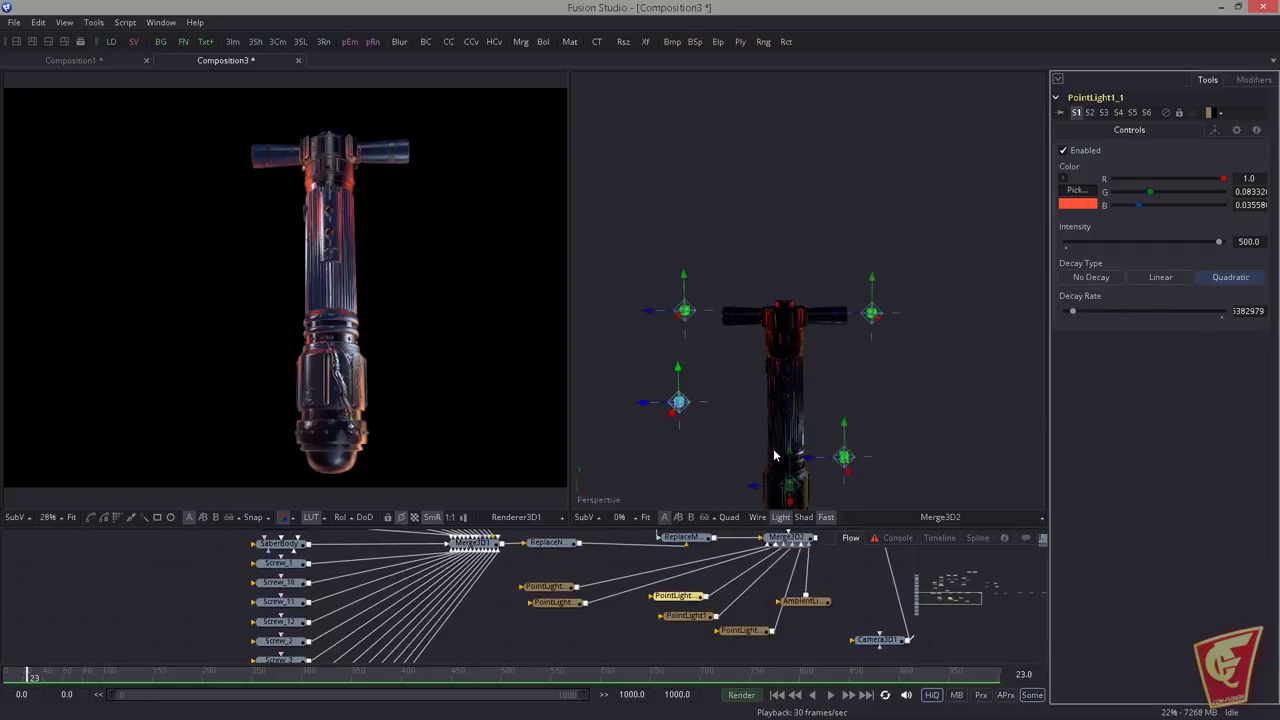
# Step: Add a Color Corrector node next to SphereMap1 in the reflection environment branch
pyautogui.moveTo(668, 607); pyautogui.dragTo(640, 635)
pyautogui.scroll(-1, 613, 592)
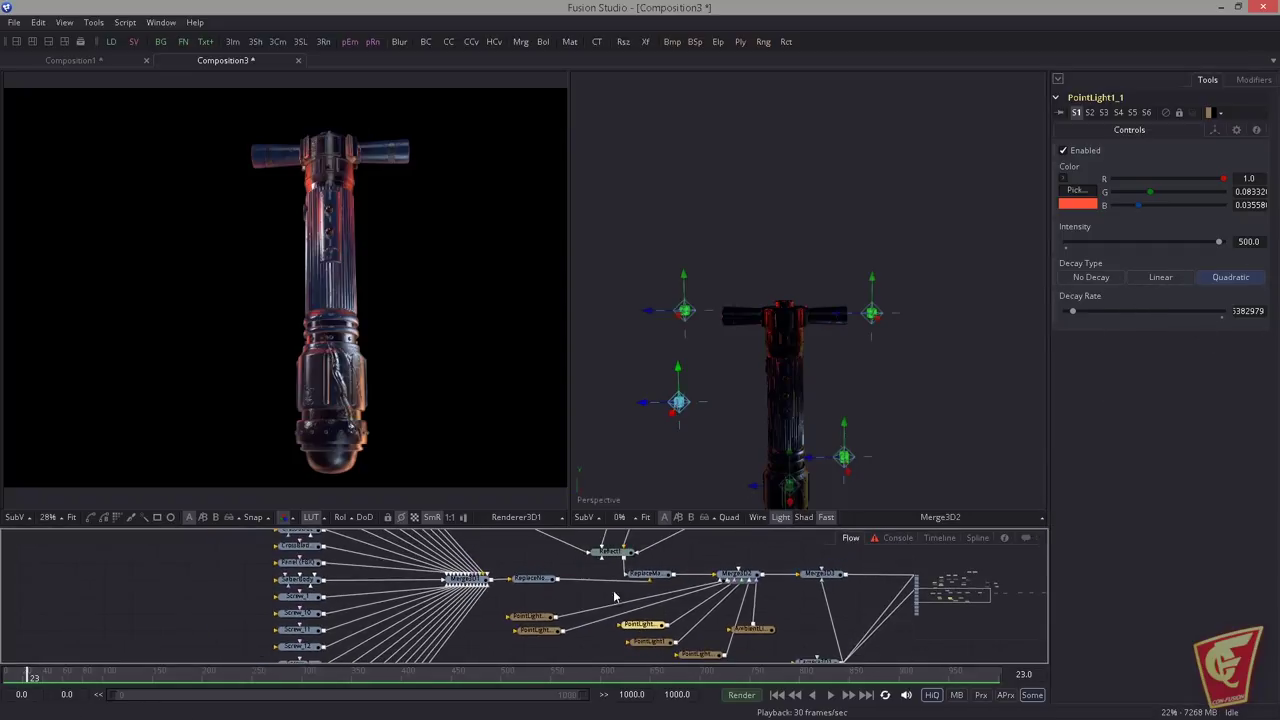
pyautogui.moveTo(543, 544); pyautogui.dragTo(677, 587)
pyautogui.scroll(1, 668, 622)
pyautogui.click(623, 646)
pyautogui.click(622, 643)
pyautogui.scroll(-1, 640, 620)
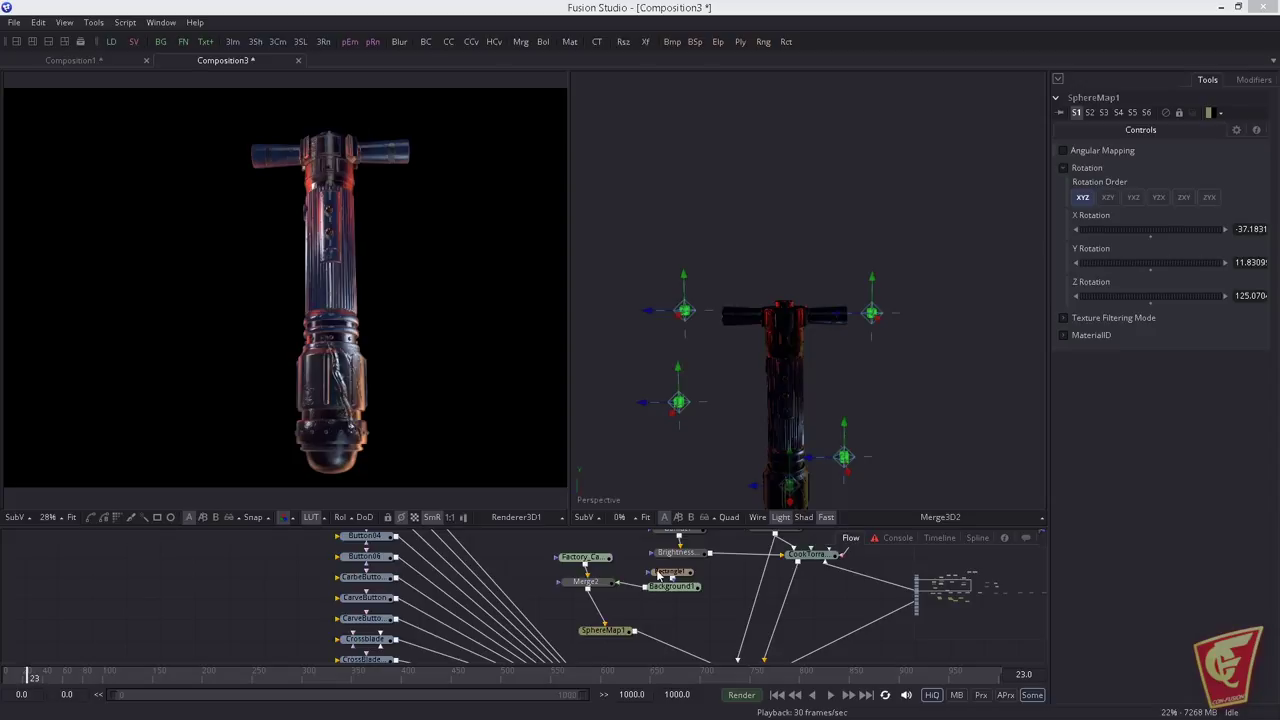
pyautogui.press('Return')
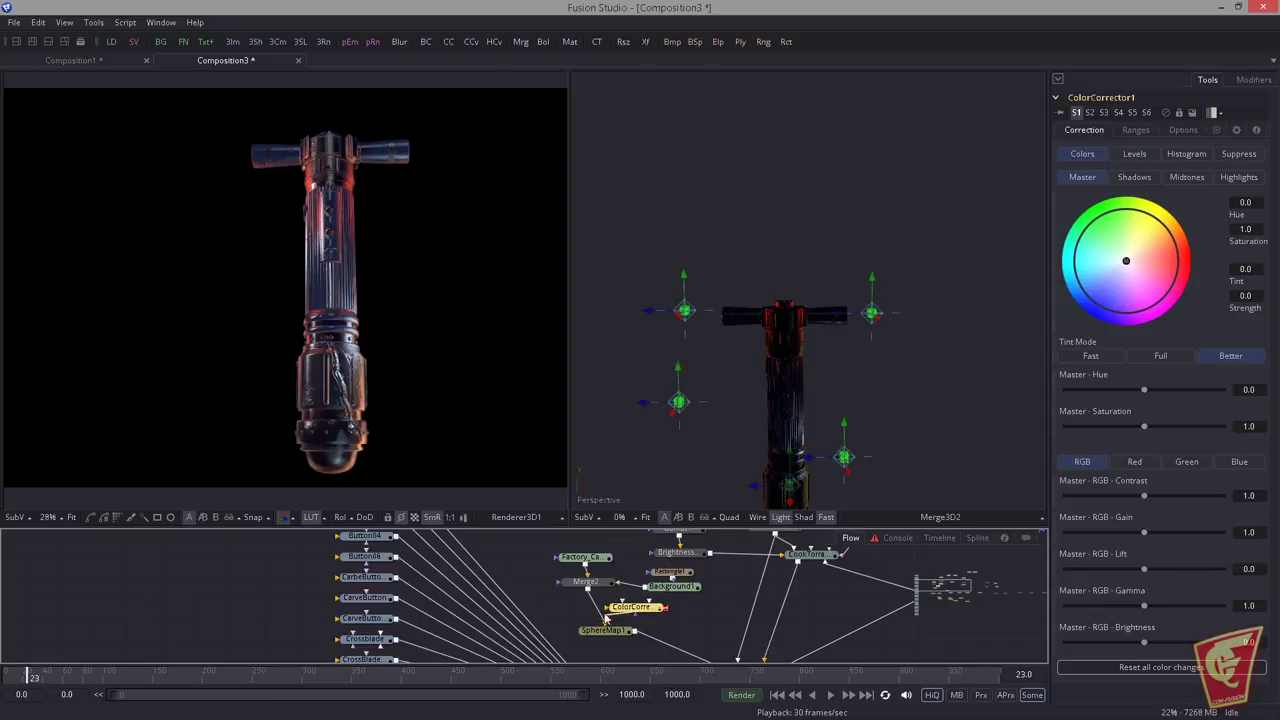
# Step: Insert ColorCorrector1 between Merge2 and SphereMap1 and show its output in the second viewer
pyautogui.moveTo(641, 618); pyautogui.dragTo(612, 613)
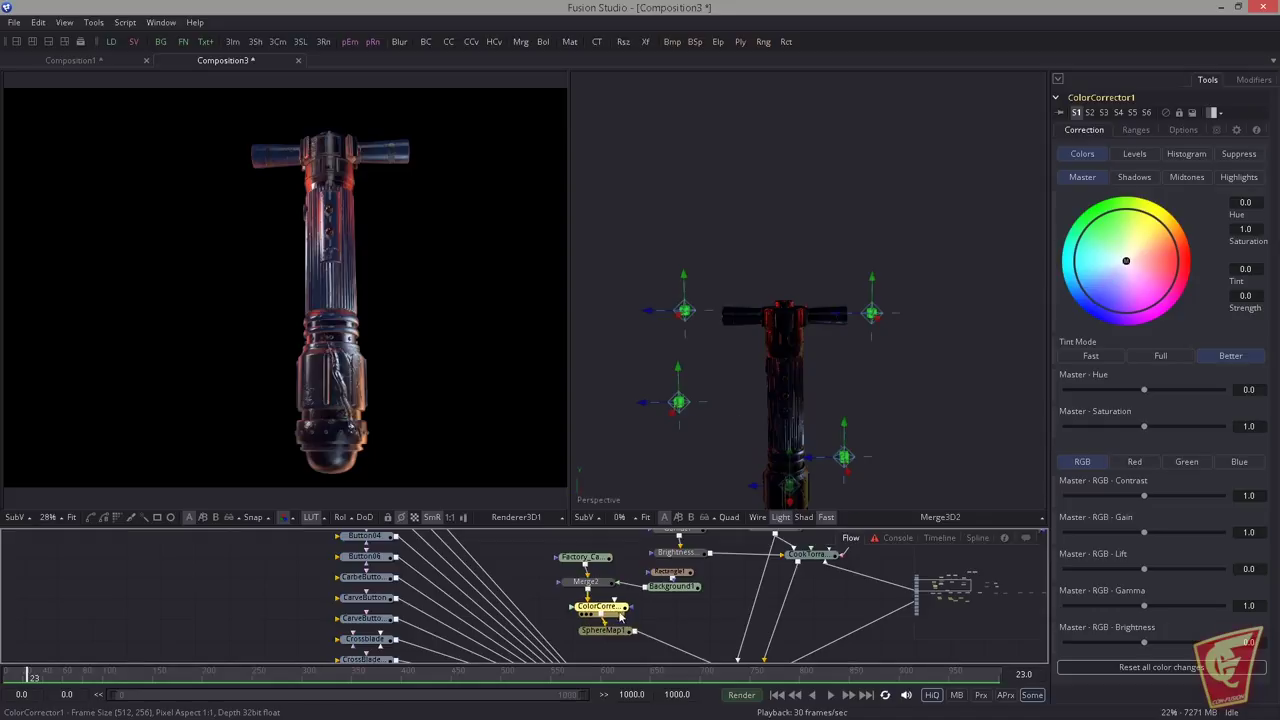
pyautogui.press('2')
pyautogui.click(1187, 461)
pyautogui.moveTo(1144, 532)
pyautogui.mouseDown()
pyautogui.moveTo(1109, 532)
pyautogui.moveTo(1123, 530)
pyautogui.mouseUp()
pyautogui.click(1239, 461)
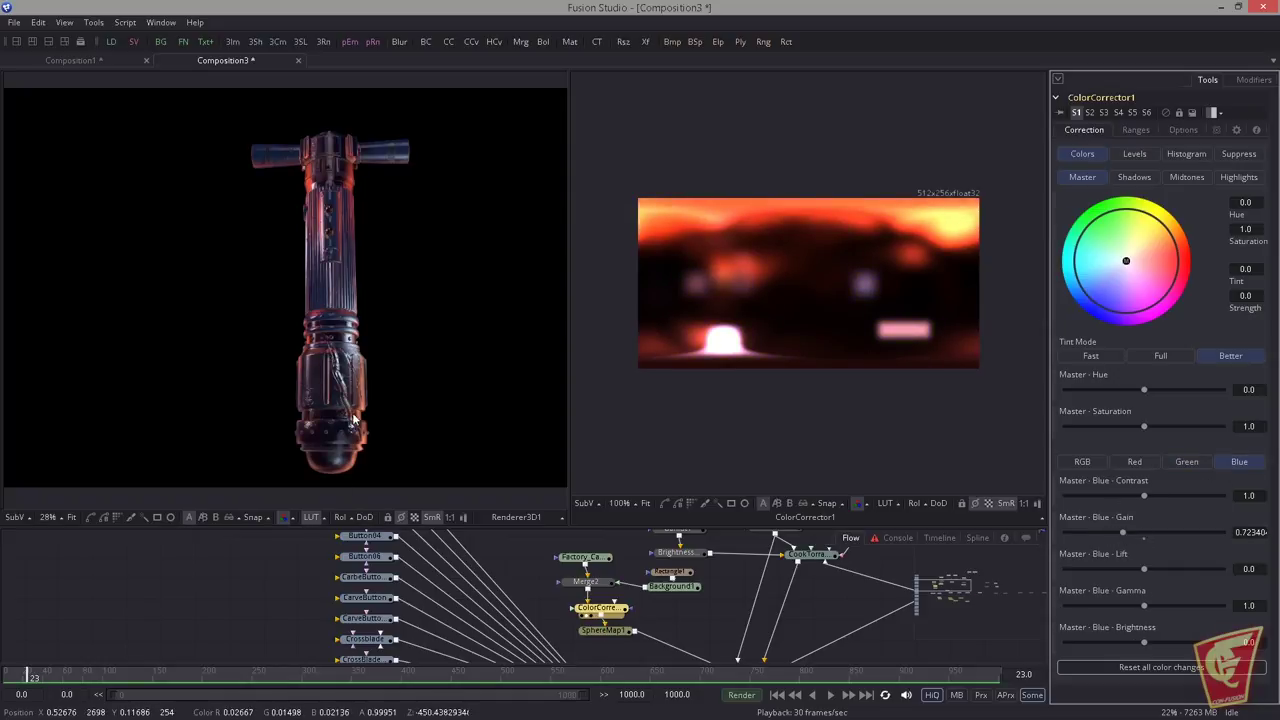
pyautogui.moveTo(1117, 538)
pyautogui.mouseDown()
pyautogui.moveTo(1094, 530)
pyautogui.moveTo(1119, 531)
pyautogui.mouseUp()
pyautogui.click(1186, 462)
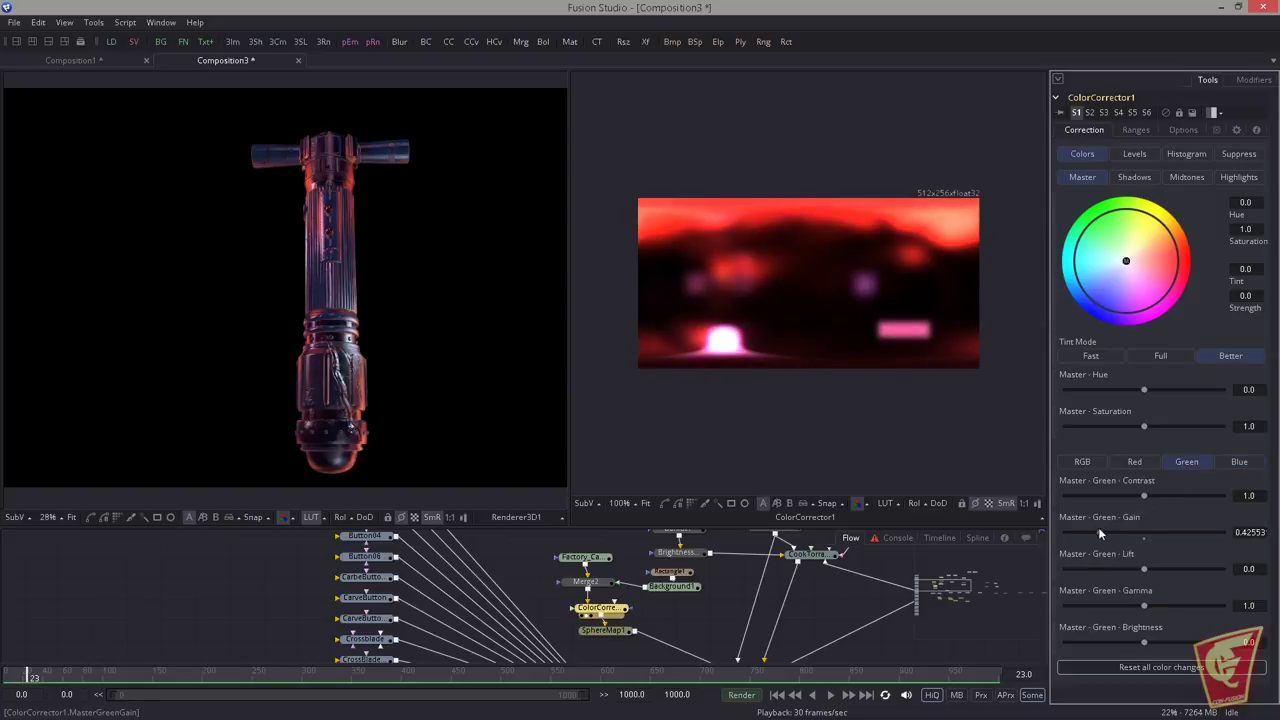
pyautogui.click(1153, 672)
# Step: Tint ColorCorrector1's master colour red with a strength of about 0.83, lowering green gain to about 0.63 and blue gain to about 0.67
pyautogui.moveTo(1126, 261); pyautogui.dragTo(1172, 258)
pyautogui.moveTo(1144, 532); pyautogui.dragTo(1115, 538)
pyautogui.click(1239, 462)
pyautogui.click(1186, 461)
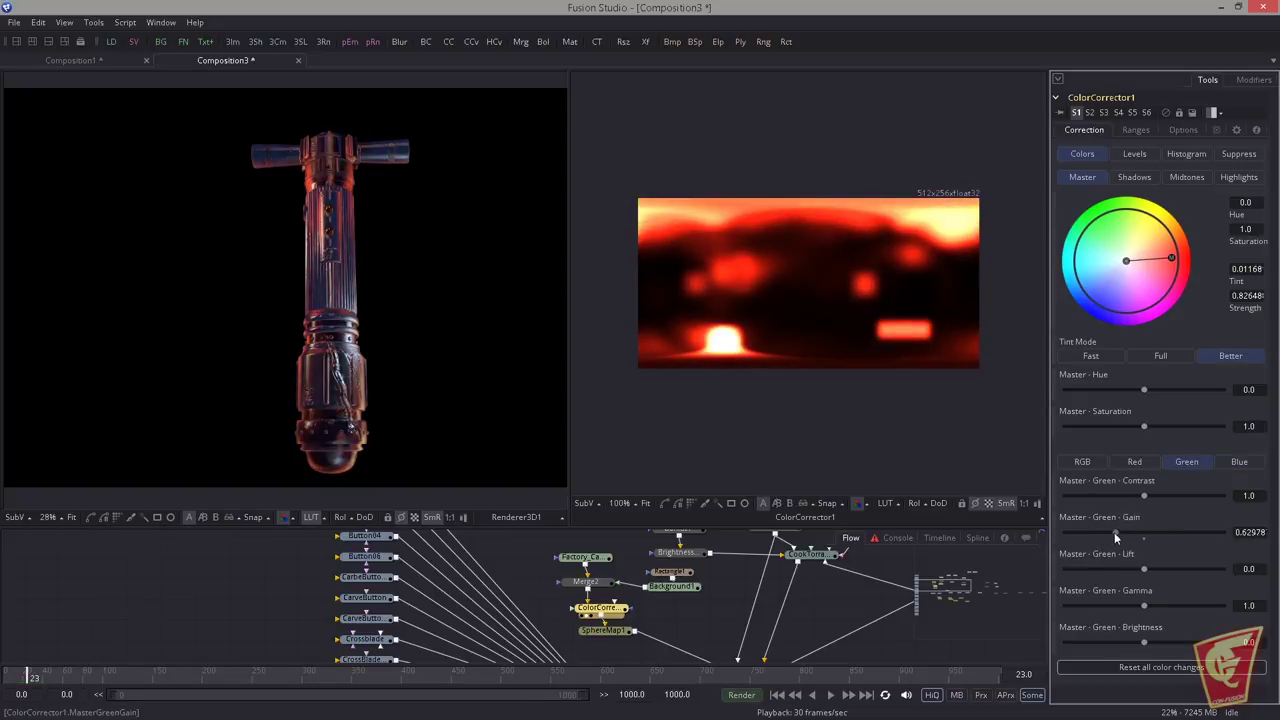
pyautogui.click(1239, 461)
pyautogui.moveTo(1108, 537); pyautogui.dragTo(1116, 536)
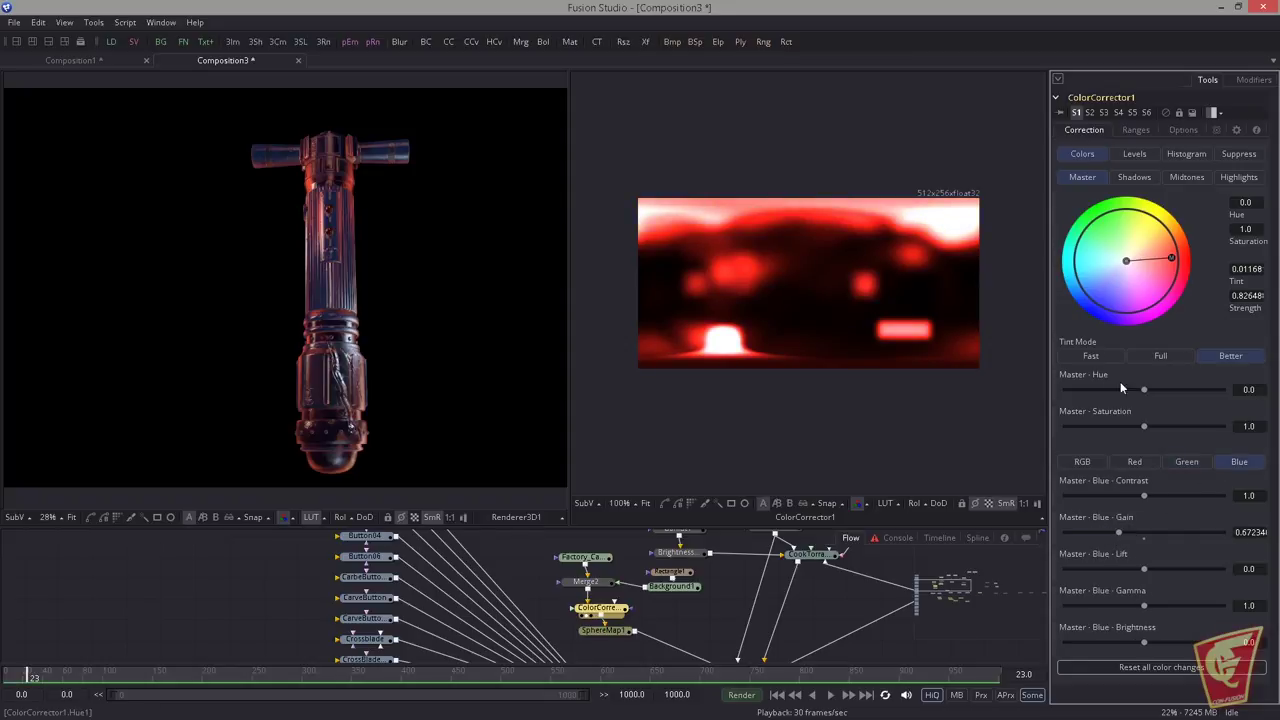
# Step: Set SphereMap1's X rotation to about -18.6, keeping its Y and Z rotations at 0
pyautogui.scroll(-2, 888, 580)
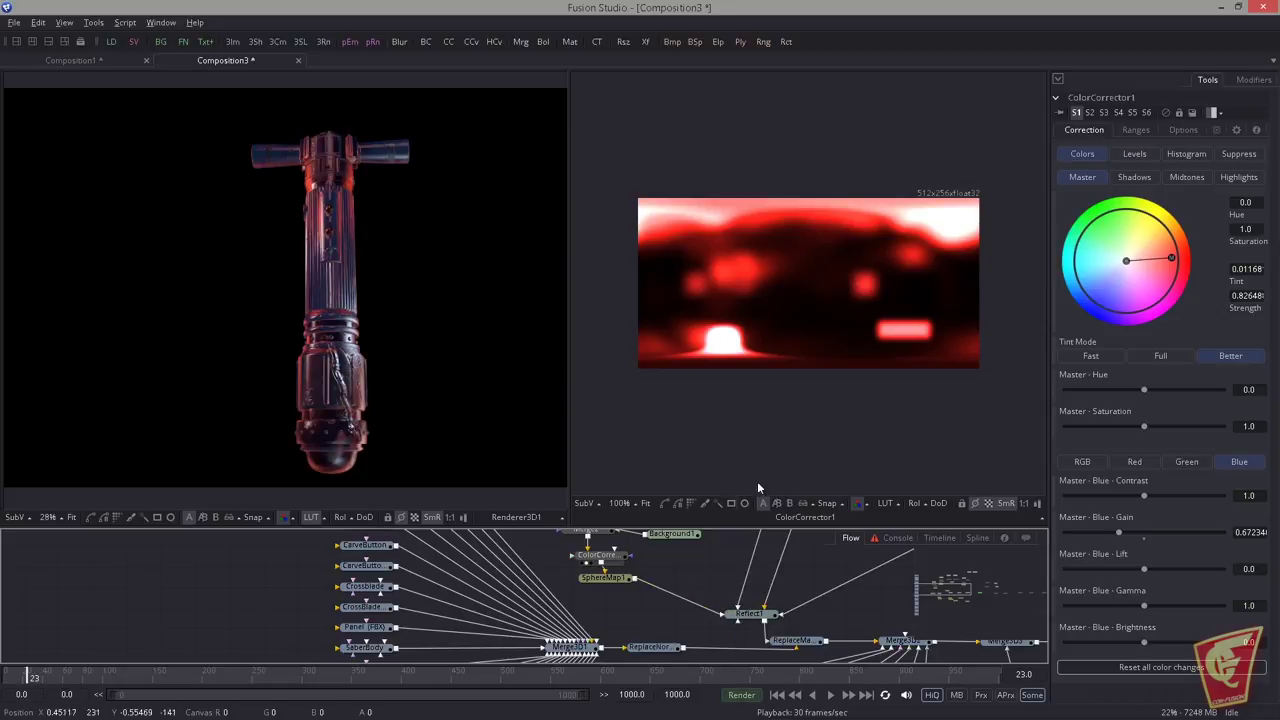
pyautogui.moveTo(684, 598); pyautogui.dragTo(692, 638)
pyautogui.click(609, 620)
pyautogui.moveTo(1136, 231); pyautogui.dragTo(1178, 254)
pyautogui.click(1151, 271)
pyautogui.doubleClick(1151, 279)
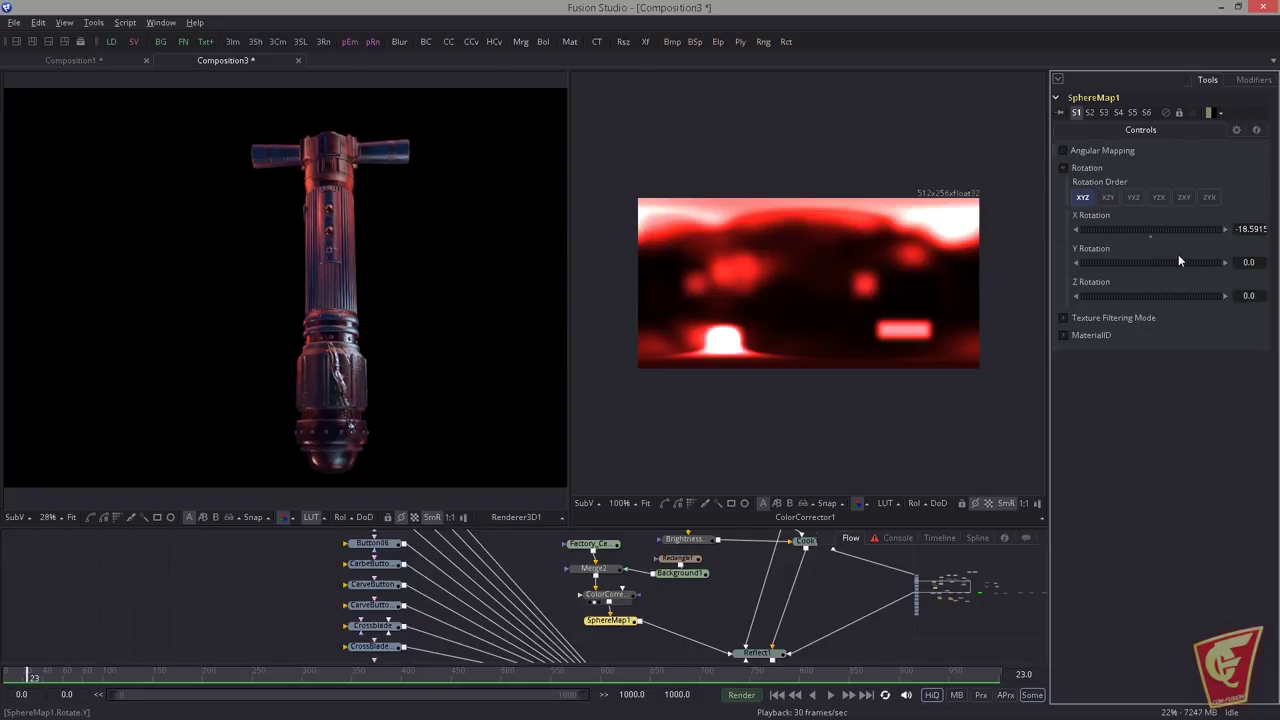
# Step: Bypass and re-enable Merge2 to compare its effect on the hilt's reflections
pyautogui.moveTo(539, 606); pyautogui.dragTo(546, 630)
pyautogui.click(612, 593)
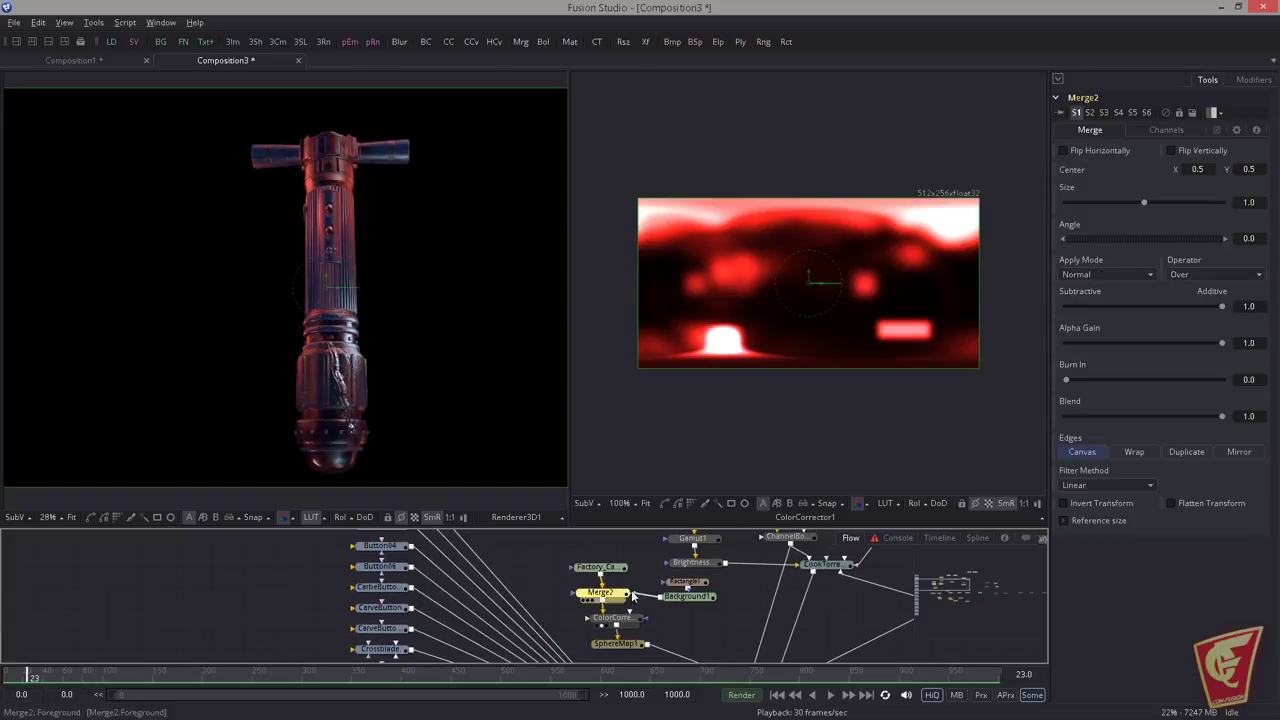
pyautogui.hotkey('ctrl', 'p')
pyautogui.hotkey('ctrl', 'p')
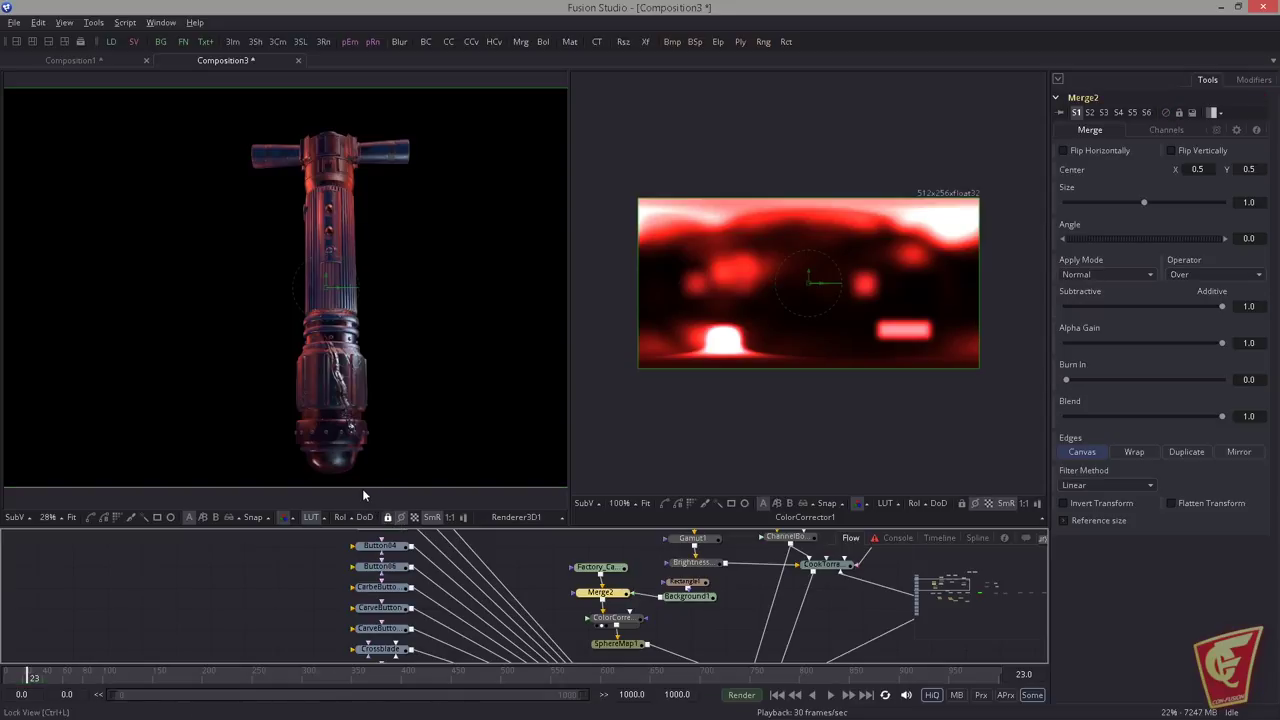
# Step: Shift the Rectangle1 mask slightly and set Background1's red, green and blue values to 2
pyautogui.click(687, 581)
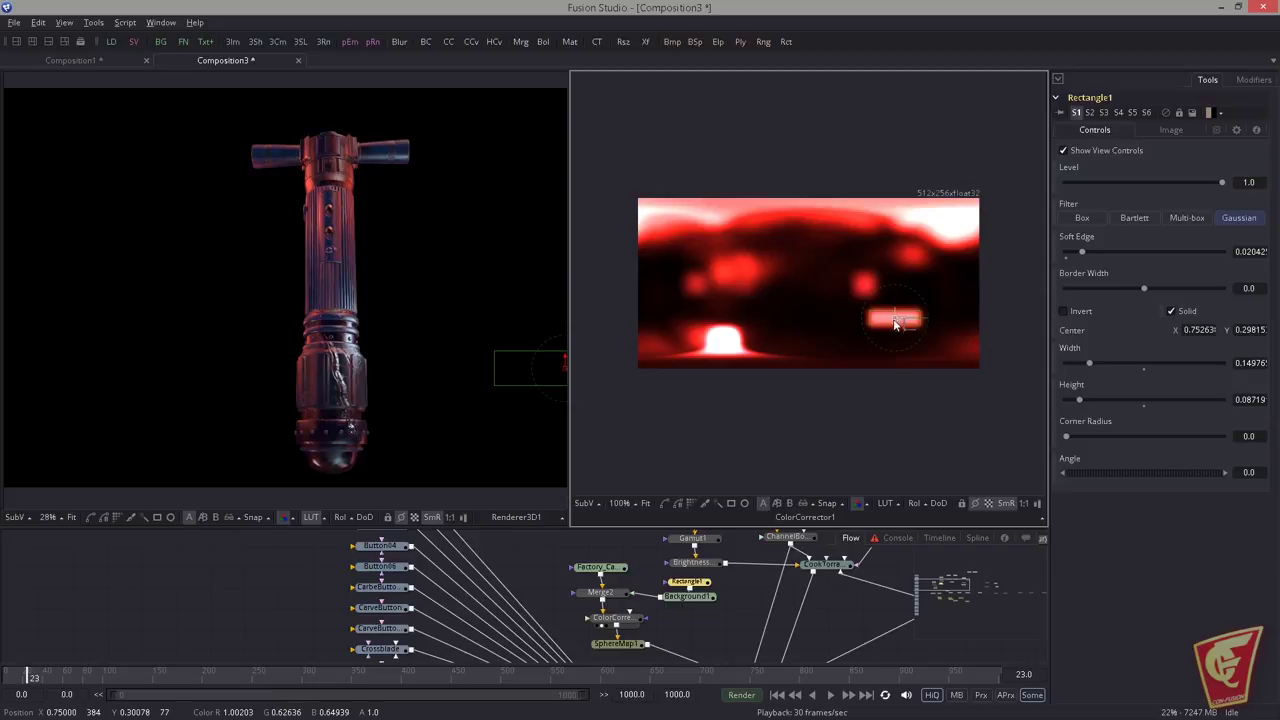
pyautogui.click(688, 597)
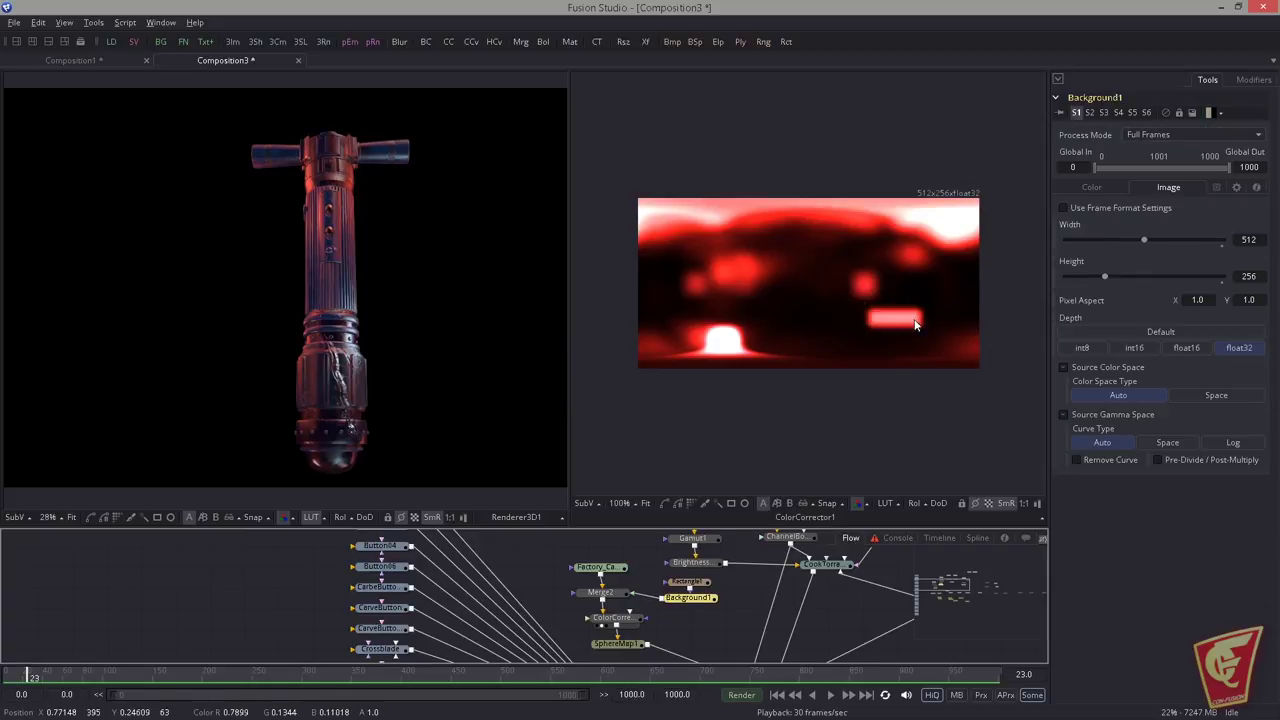
pyautogui.click(1085, 187)
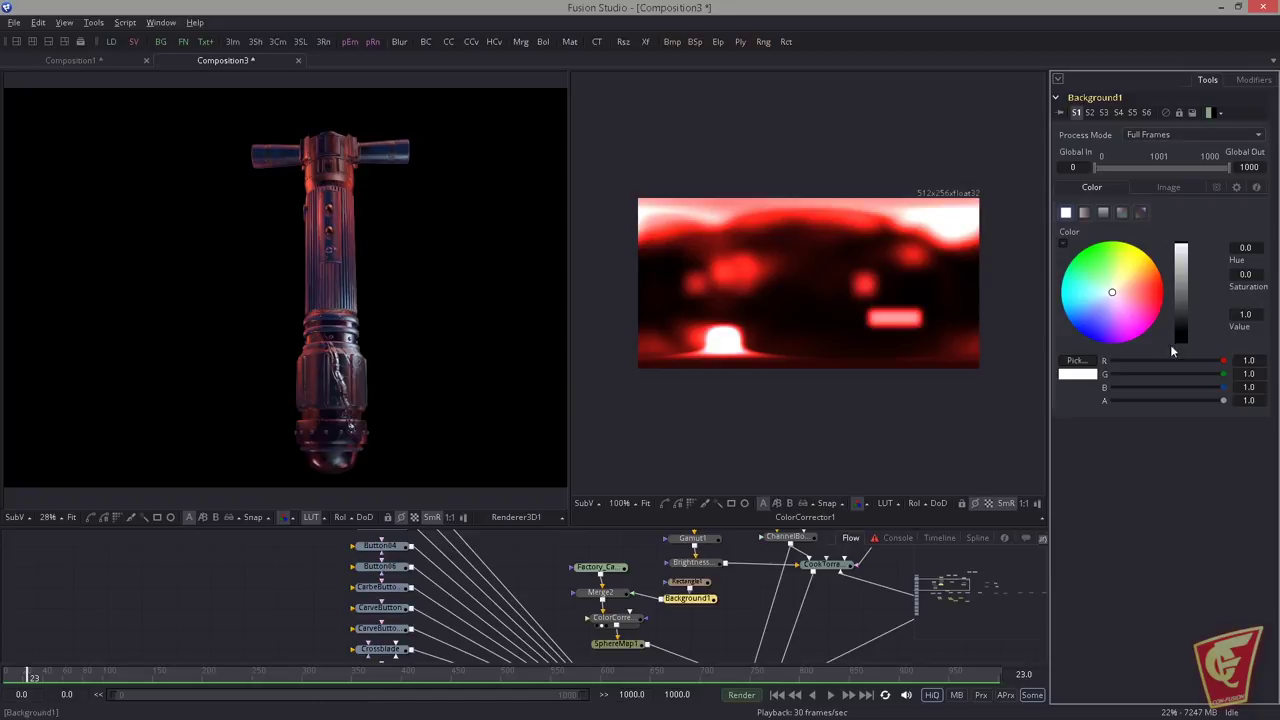
pyautogui.click(1247, 361)
pyautogui.write('2')
pyautogui.press('Tab')
pyautogui.write('2')
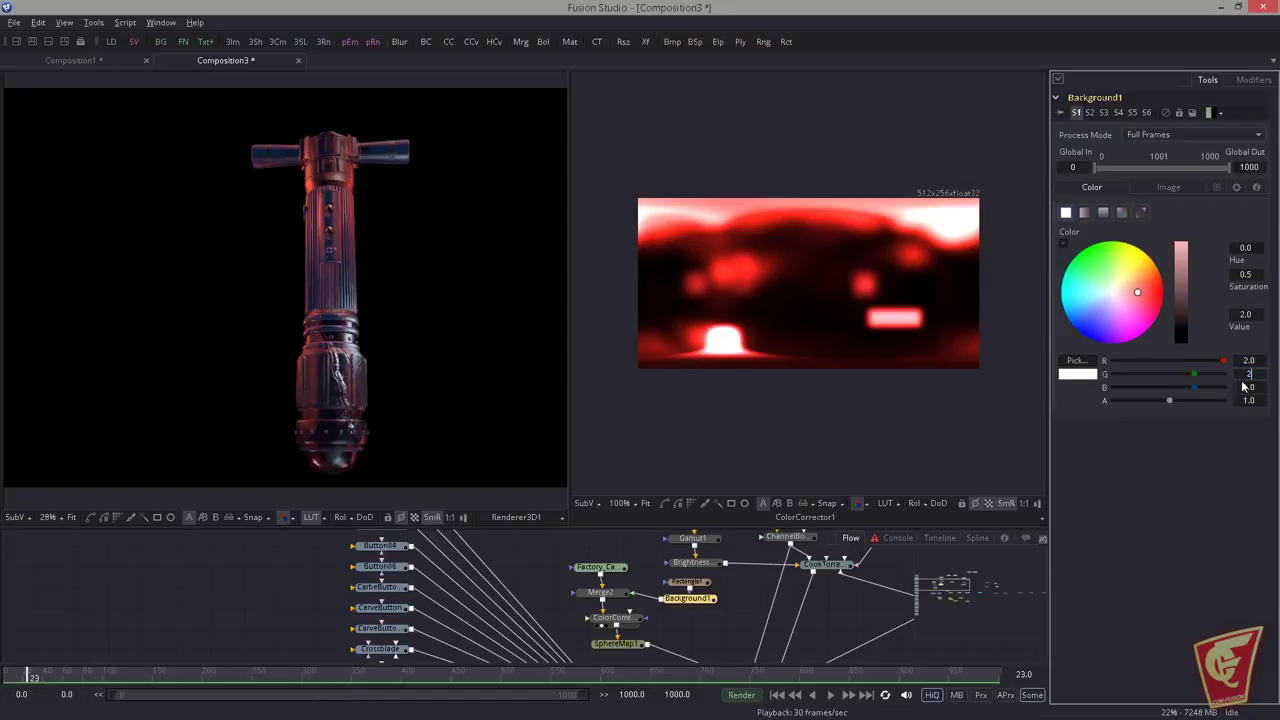
pyautogui.press('Tab')
pyautogui.write('2')
pyautogui.press('Tab')
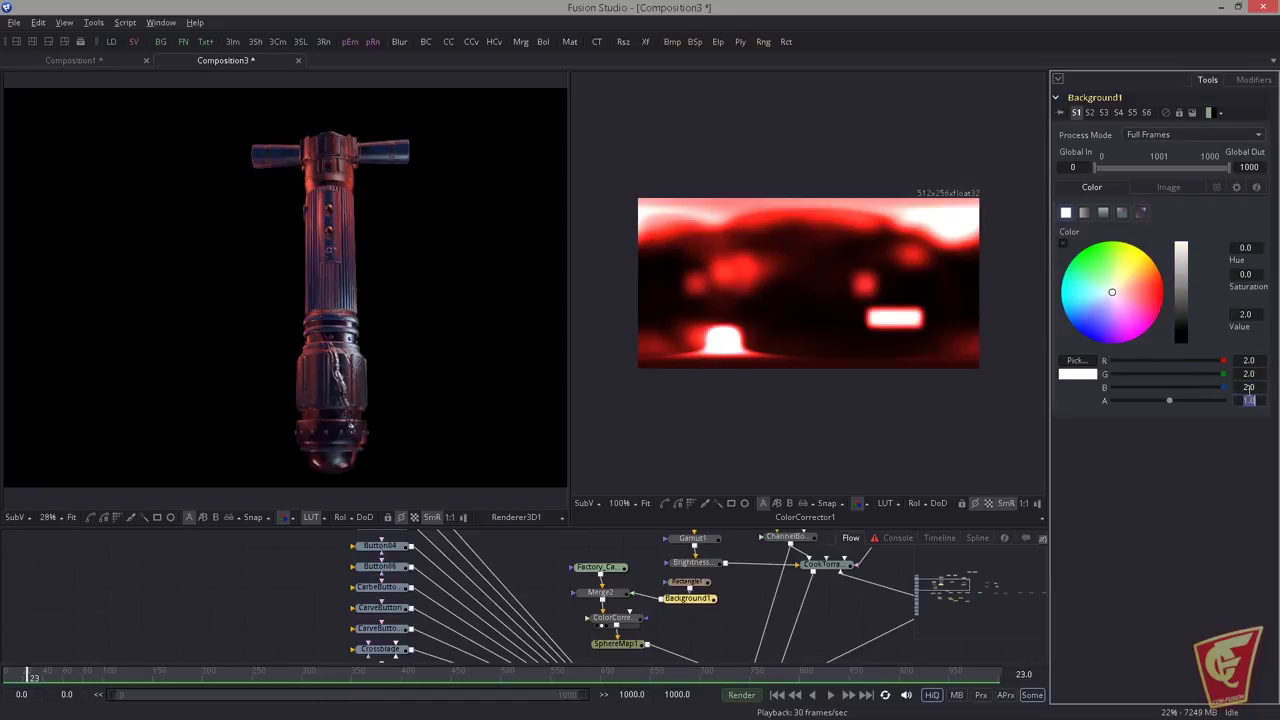
# Step: Raise Background1's red, green and blue values to 5
pyautogui.click(1233, 362)
pyautogui.write('5')
pyautogui.press('Tab')
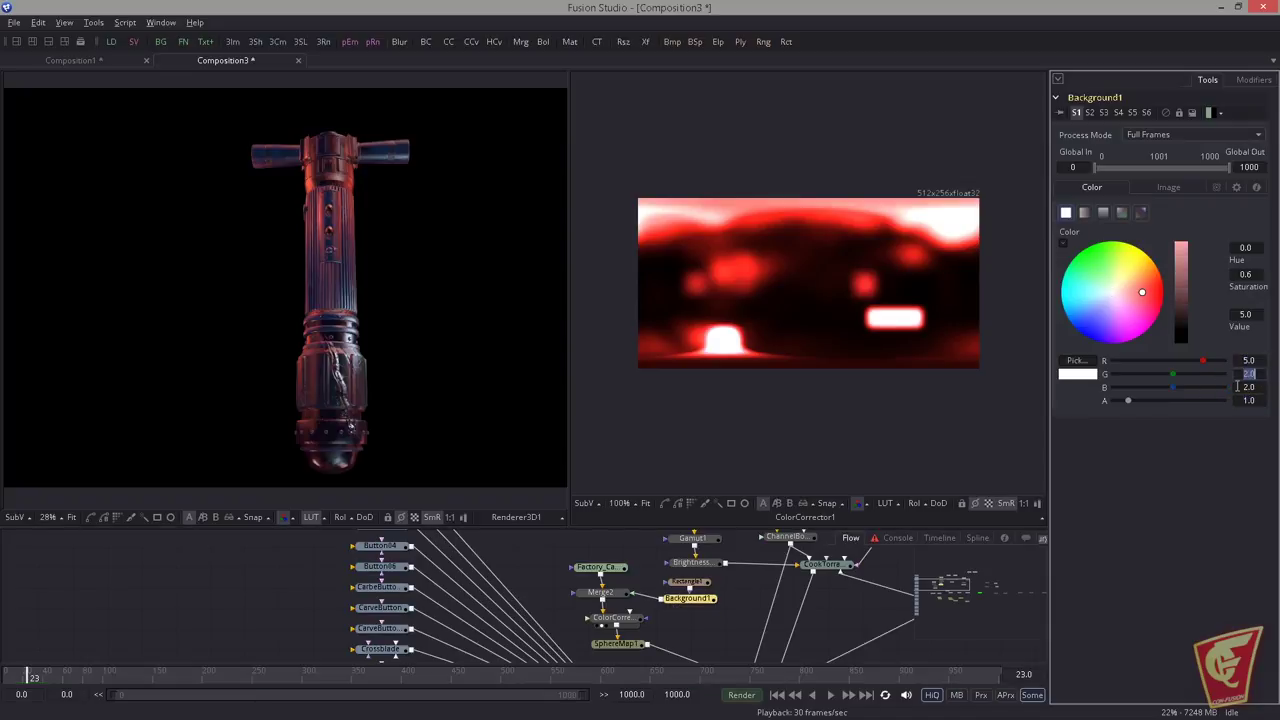
pyautogui.write('5')
pyautogui.press('Tab')
pyautogui.write('5')
pyautogui.press('Tab')
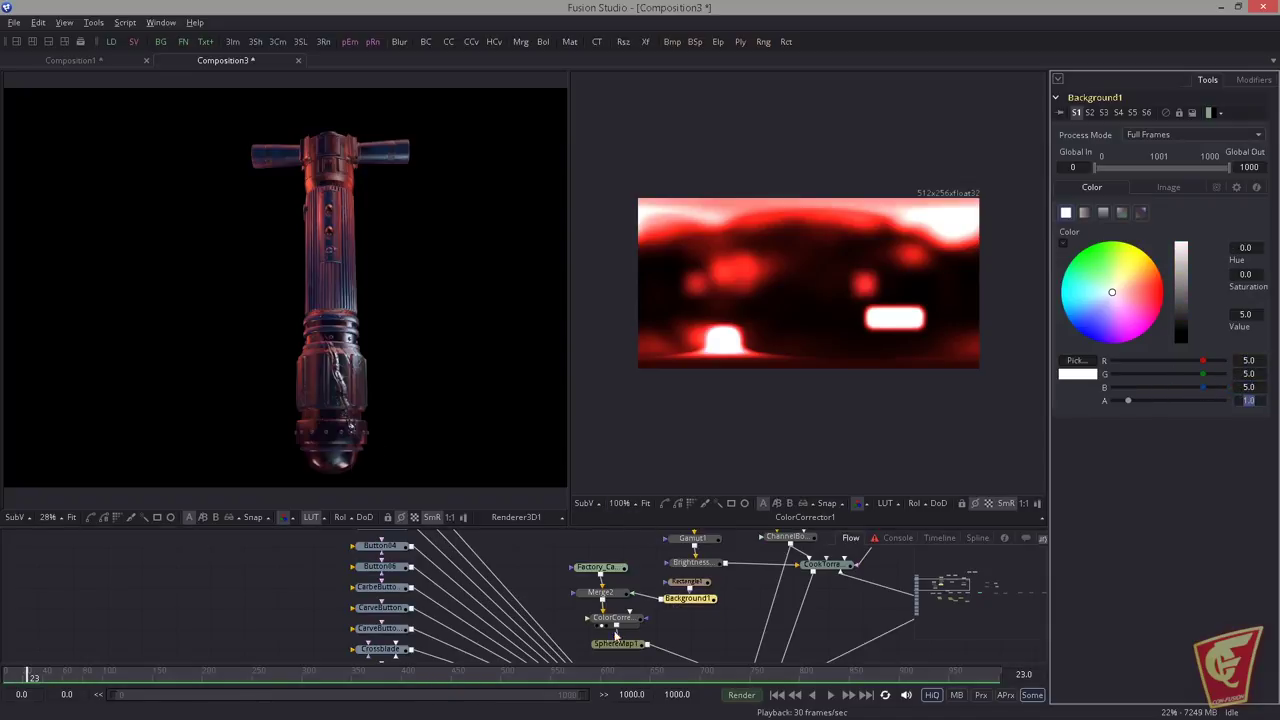
# Step: Enlarge Rectangle1 to about 0.18 by 0.16, soften its edge to about 0.035 and centre it near 0.64, 0.23
pyautogui.click(688, 581)
pyautogui.moveTo(893, 318); pyautogui.dragTo(759, 283)
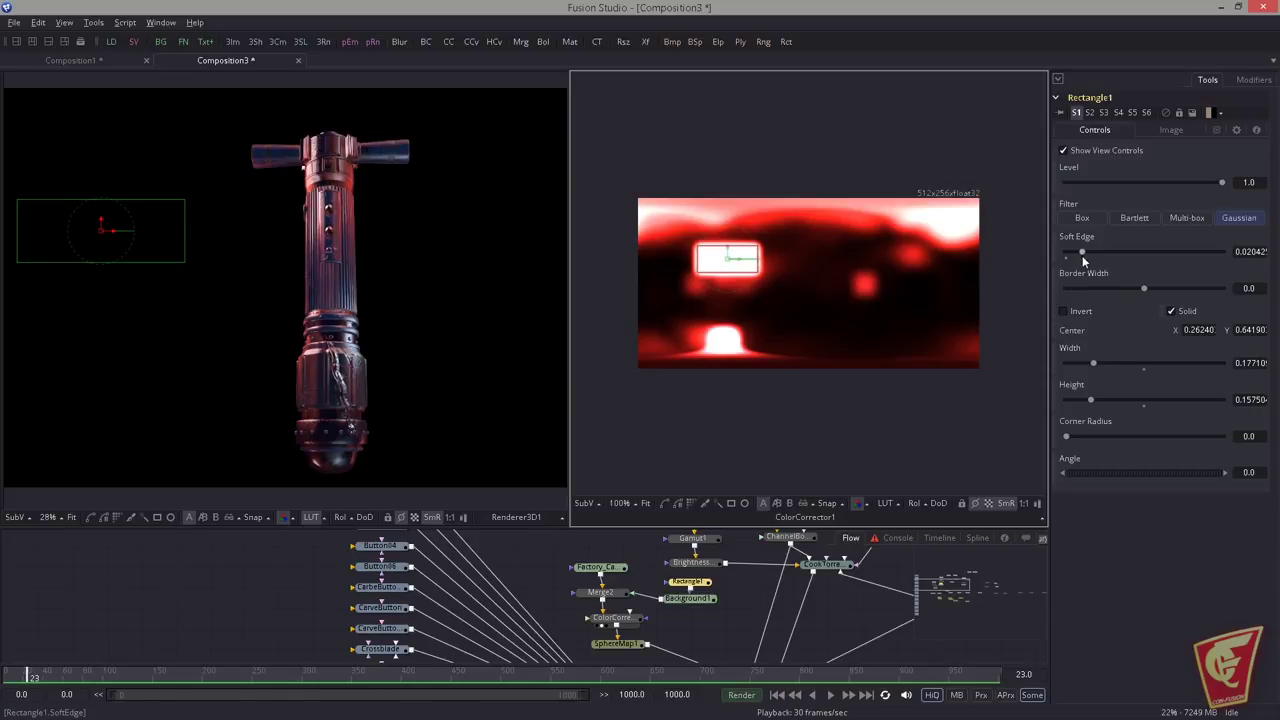
pyautogui.moveTo(1082, 252); pyautogui.dragTo(1093, 252)
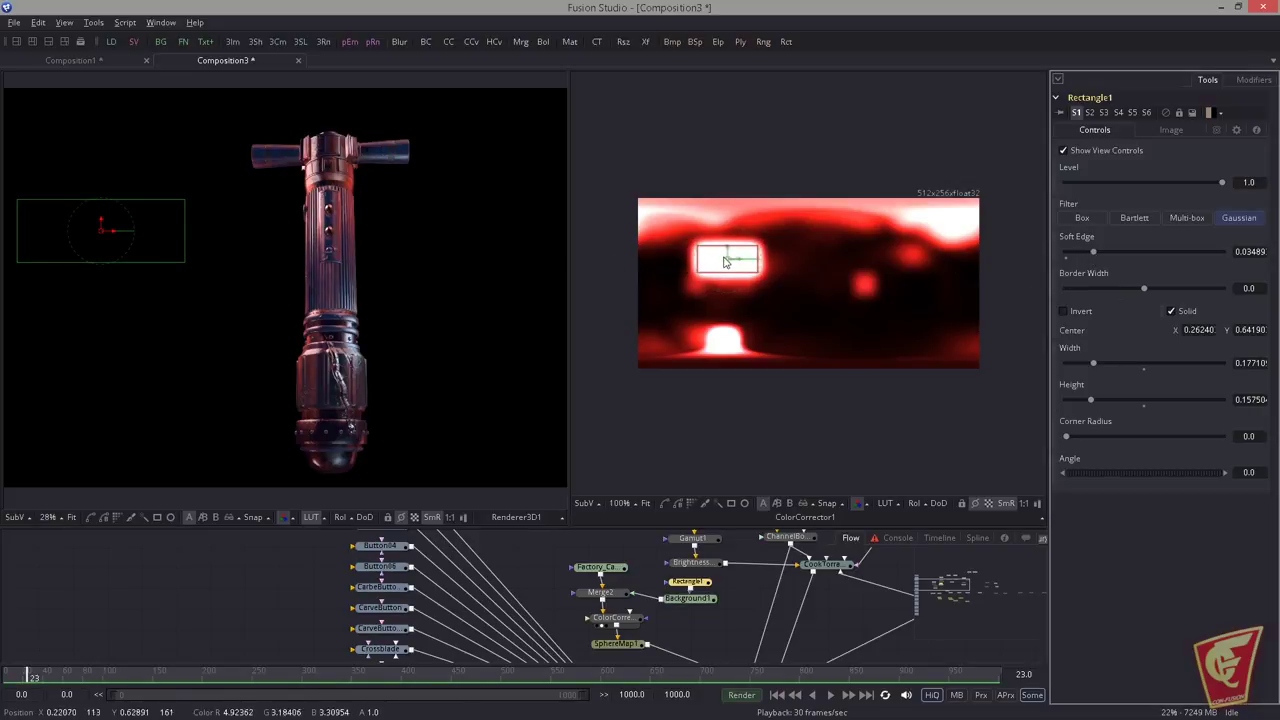
pyautogui.moveTo(729, 256); pyautogui.dragTo(856, 330)
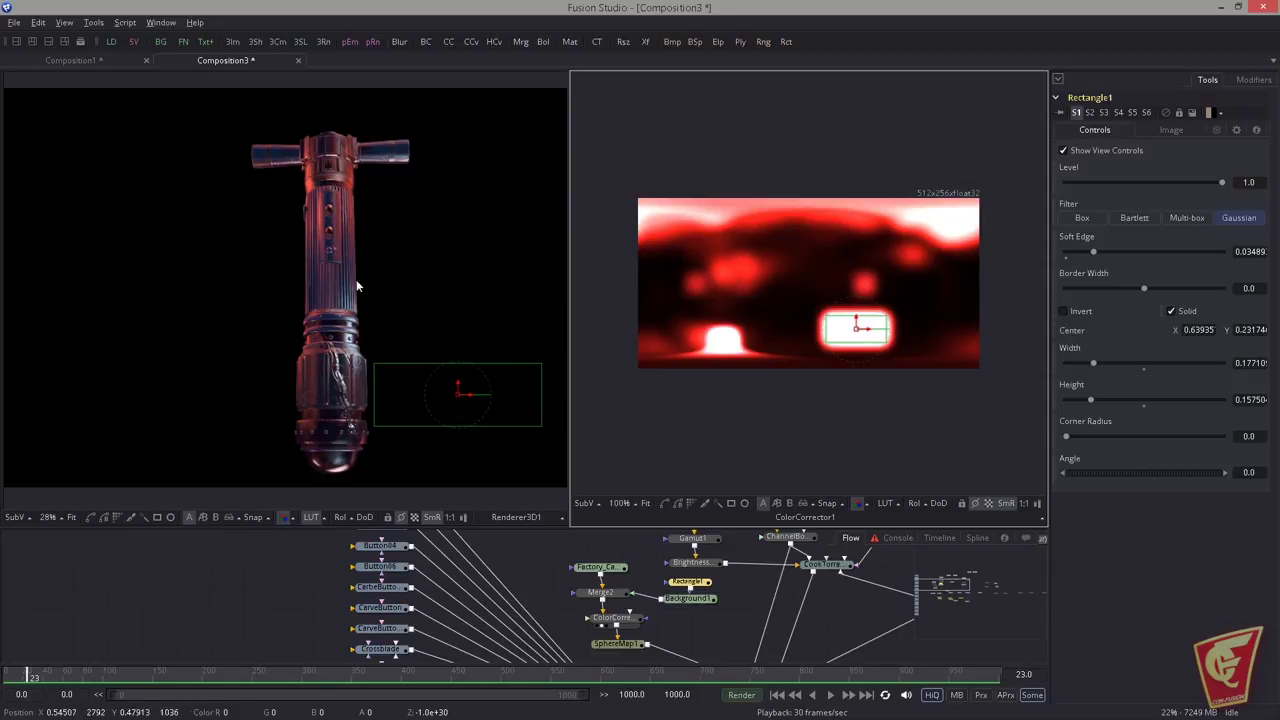
# Step: Show the second brightness/contrast node after Renderer3D1 in the first viewer and examine the hilt up close
pyautogui.moveTo(830, 585)
pyautogui.mouseDown()
pyautogui.moveTo(594, 574)
pyautogui.moveTo(611, 566)
pyautogui.moveTo(491, 533)
pyautogui.mouseUp()
pyautogui.moveTo(664, 592); pyautogui.dragTo(440, 596)
pyautogui.moveTo(820, 590); pyautogui.dragTo(585, 602)
pyautogui.moveTo(570, 579); pyautogui.dragTo(533, 434)
pyautogui.click(533, 613)
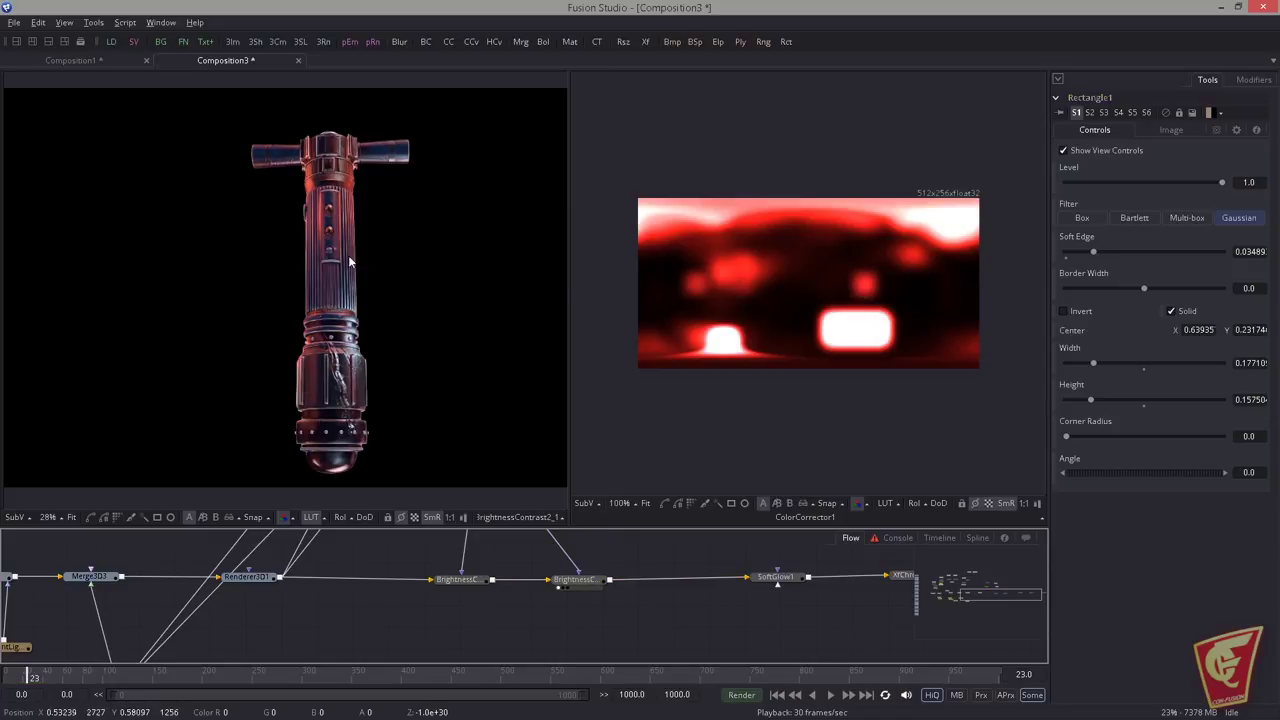
pyautogui.scroll(5, 450, 400)
pyautogui.scroll(-5, 400, 370)
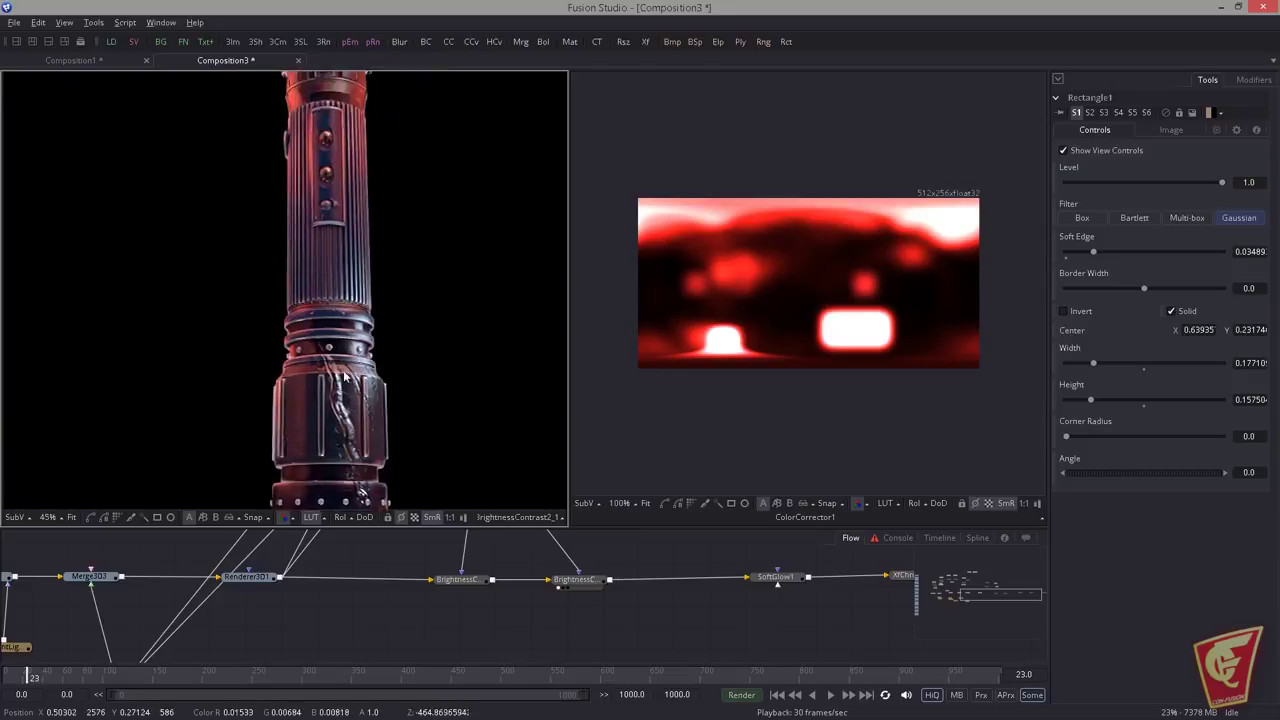
# Step: View the downstream SoftGlow1, XfChromaFuse1 and FileLUT1 results in turn, and widen the first viewer
pyautogui.moveTo(800, 605); pyautogui.dragTo(570, 617)
pyautogui.moveTo(546, 589); pyautogui.dragTo(535, 470)
pyautogui.moveTo(650, 615); pyautogui.dragTo(500, 602)
pyautogui.moveTo(534, 576); pyautogui.dragTo(530, 470)
pyautogui.moveTo(690, 577); pyautogui.dragTo(600, 593)
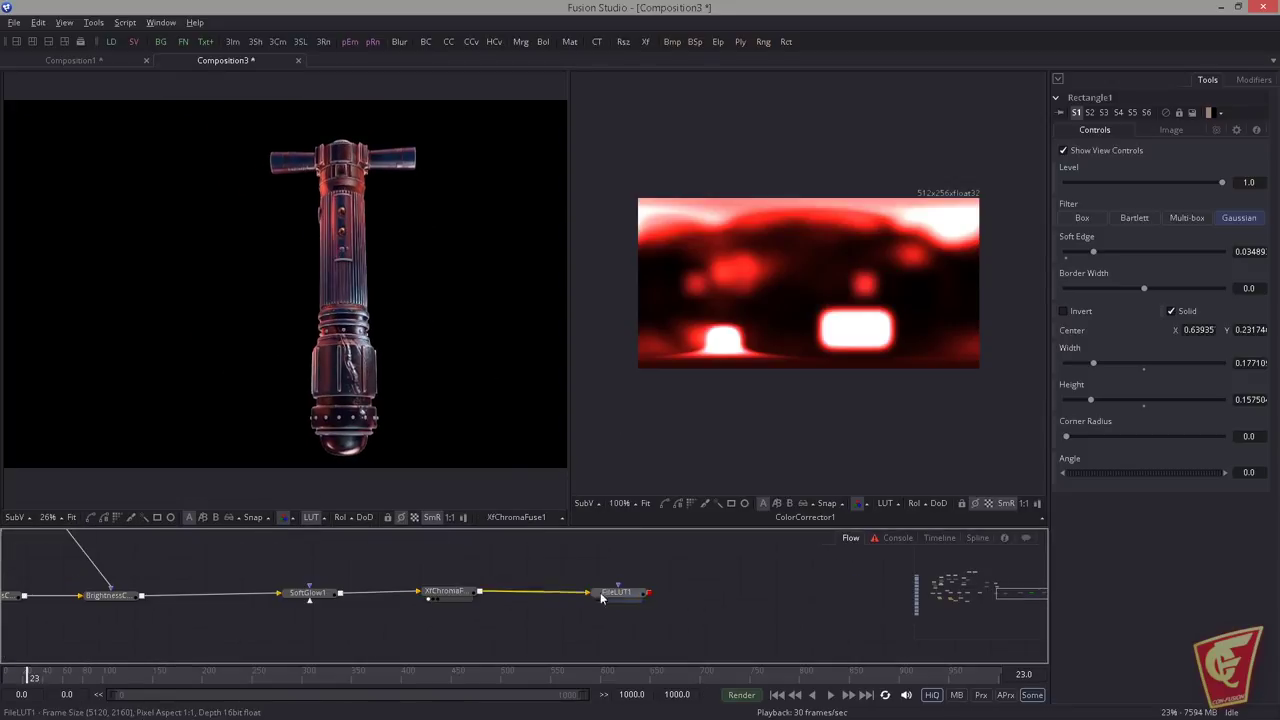
pyautogui.click(599, 599)
pyautogui.scroll(3, 406, 368)
pyautogui.scroll(-2, 406, 370)
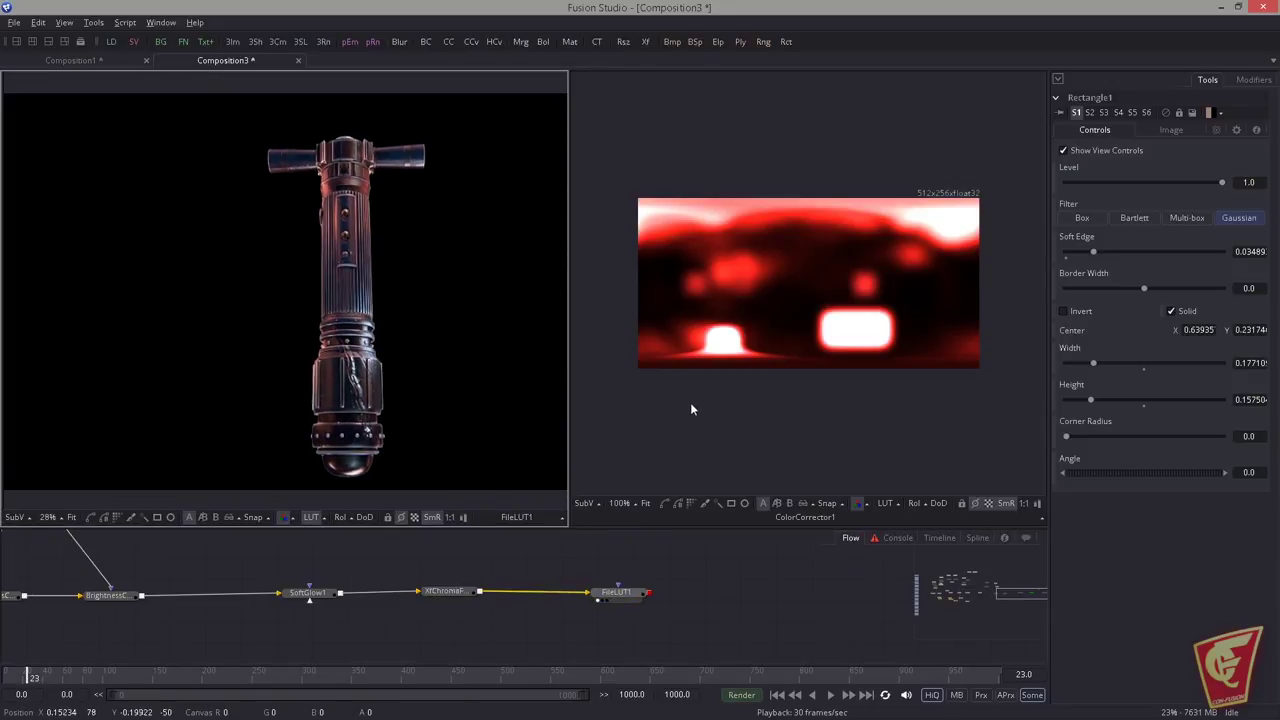
pyautogui.moveTo(570, 458); pyautogui.dragTo(610, 456)
pyautogui.scroll(1, 474, 383)
# Step: Load GroundControl_Grunge.cube into FileLUT1's S3 setting and reduce its blend to about 0.52, checking the hilt's details
pyautogui.click(616, 593)
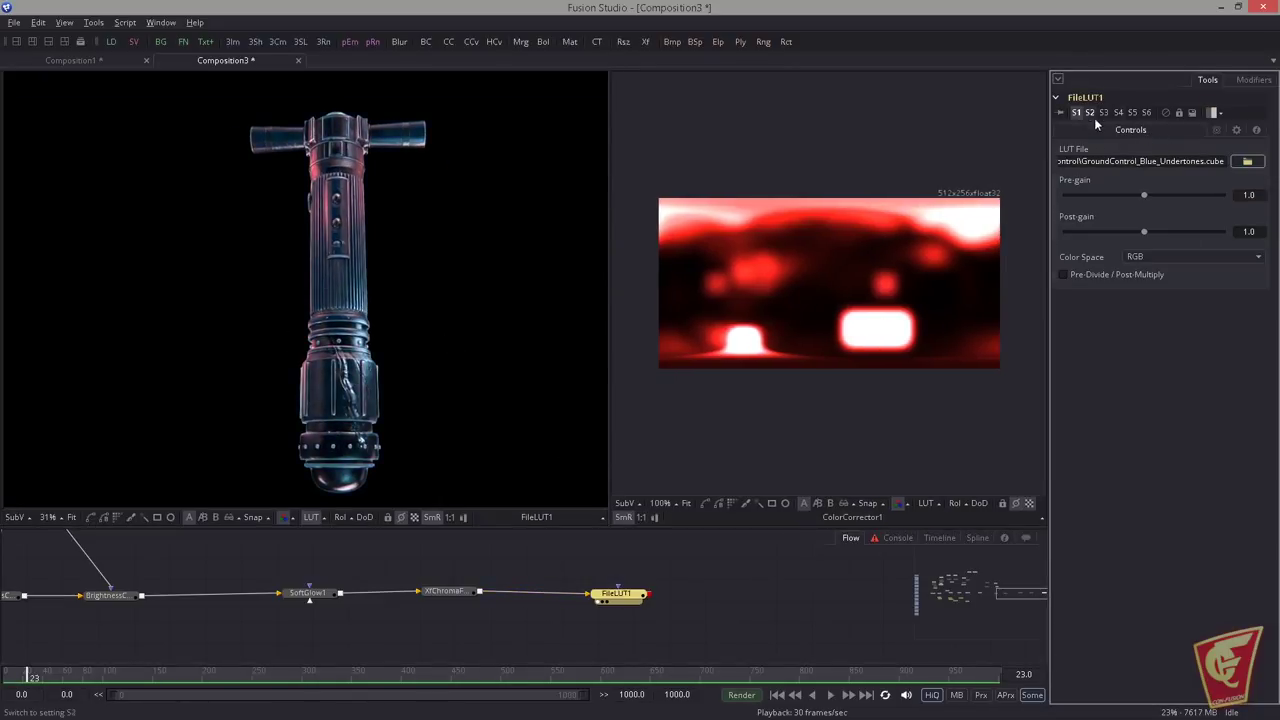
pyautogui.click(1247, 161)
pyautogui.doubleClick(516, 269)
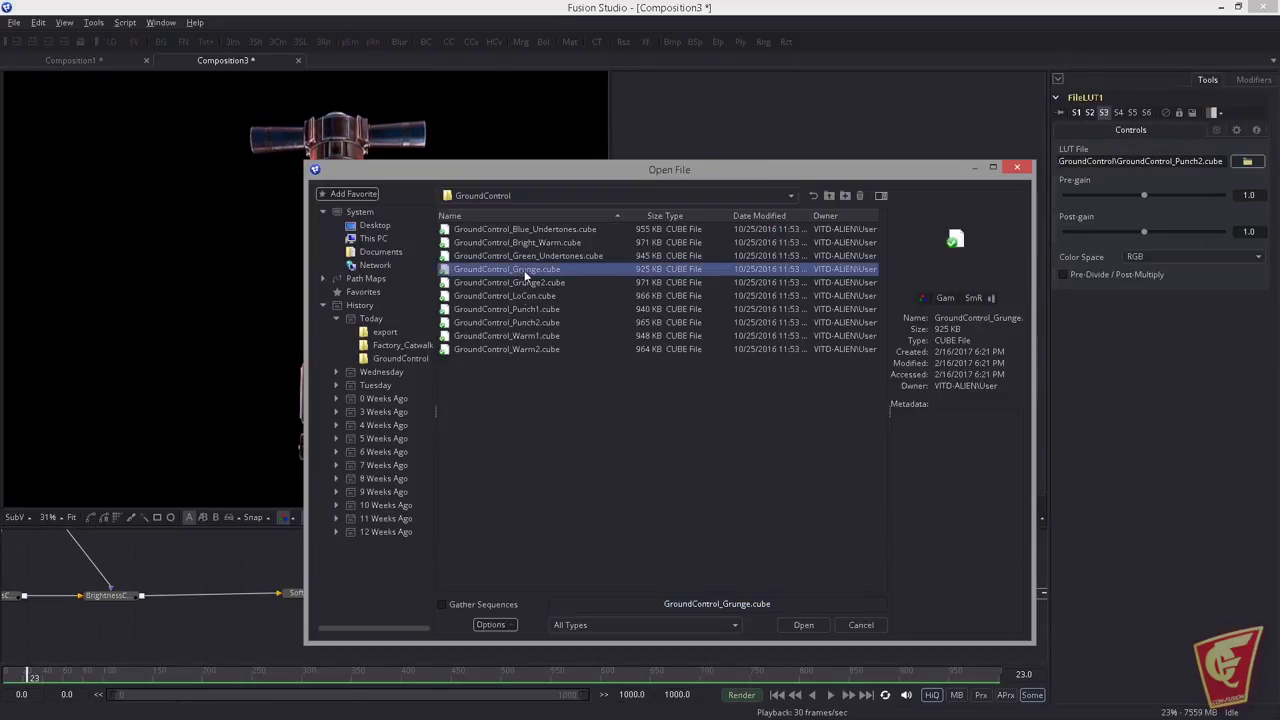
pyautogui.click(1192, 113)
pyautogui.moveTo(1185, 165); pyautogui.dragTo(1145, 172)
pyautogui.scroll(-3, 326, 289)
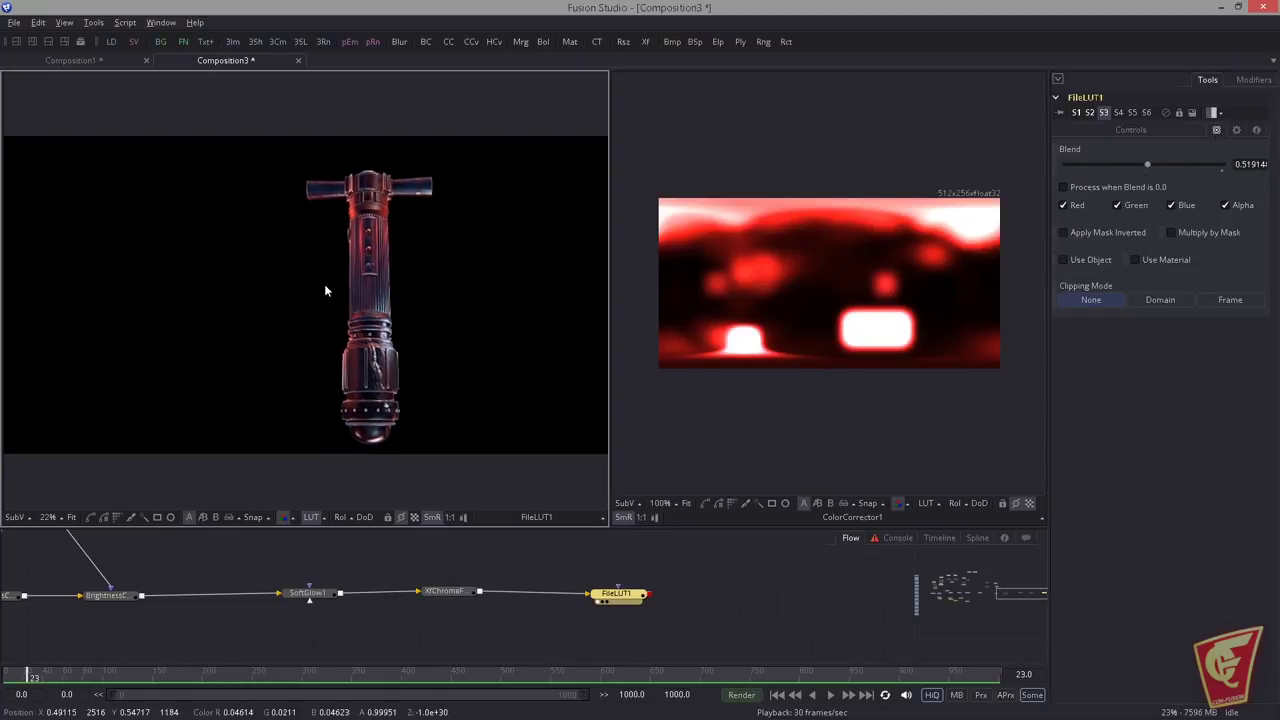
pyautogui.scroll(3, 312, 382)
pyautogui.scroll(1, 350, 352)
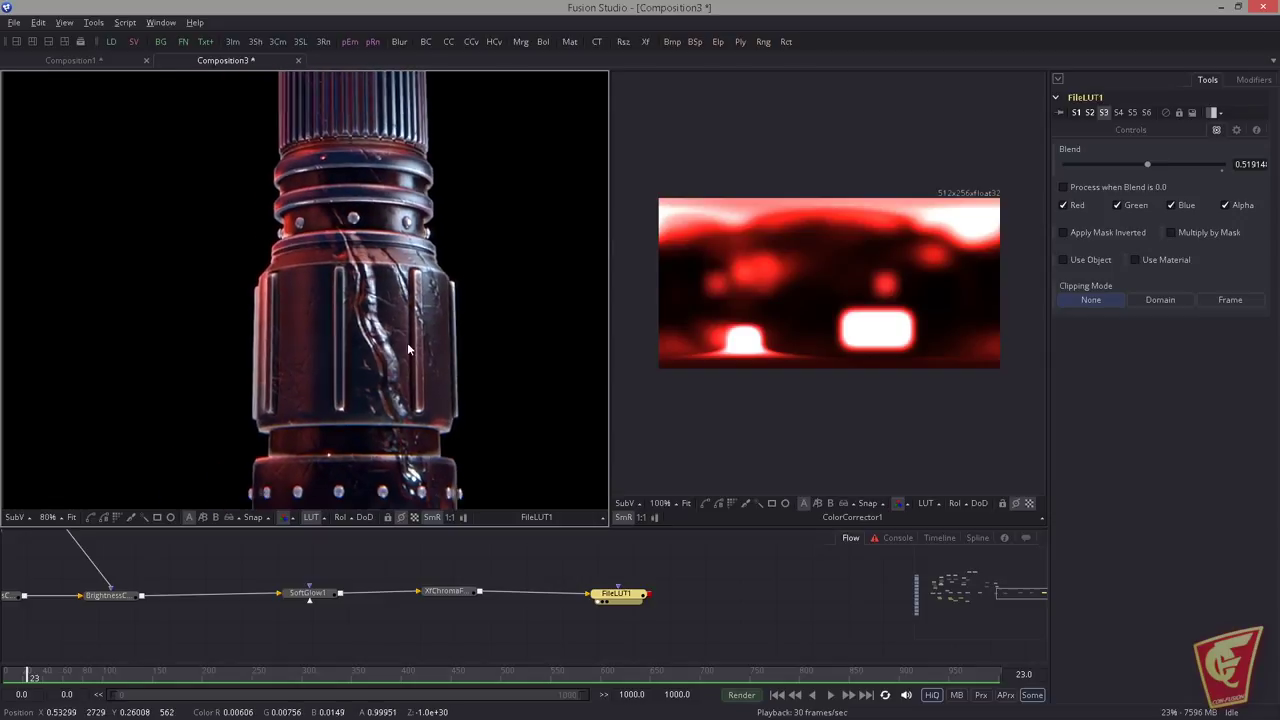
pyautogui.scroll(-1, 409, 352)
# Step: Move FileLUT1 farther away from XfChromaFuse1 to widen the gap between the two nodes
pyautogui.moveTo(609, 600); pyautogui.dragTo(624, 598)
pyautogui.click(445, 591)
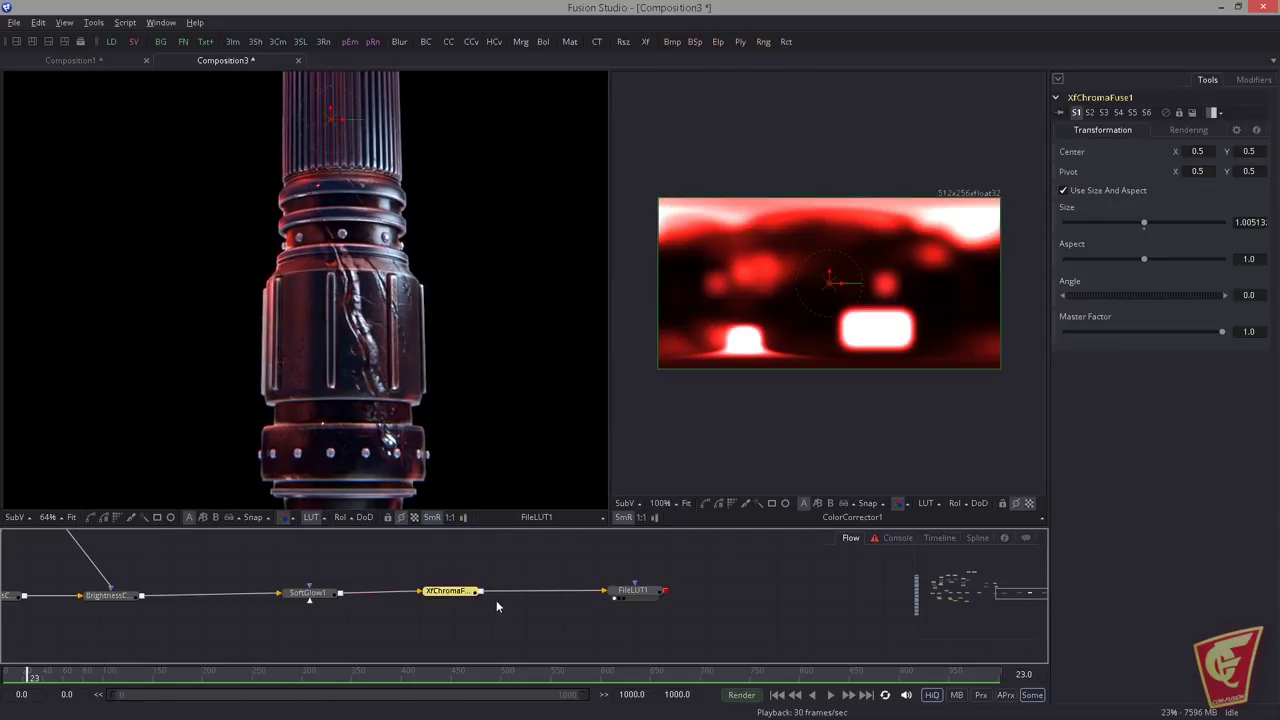
pyautogui.scroll(-4, 355, 343)
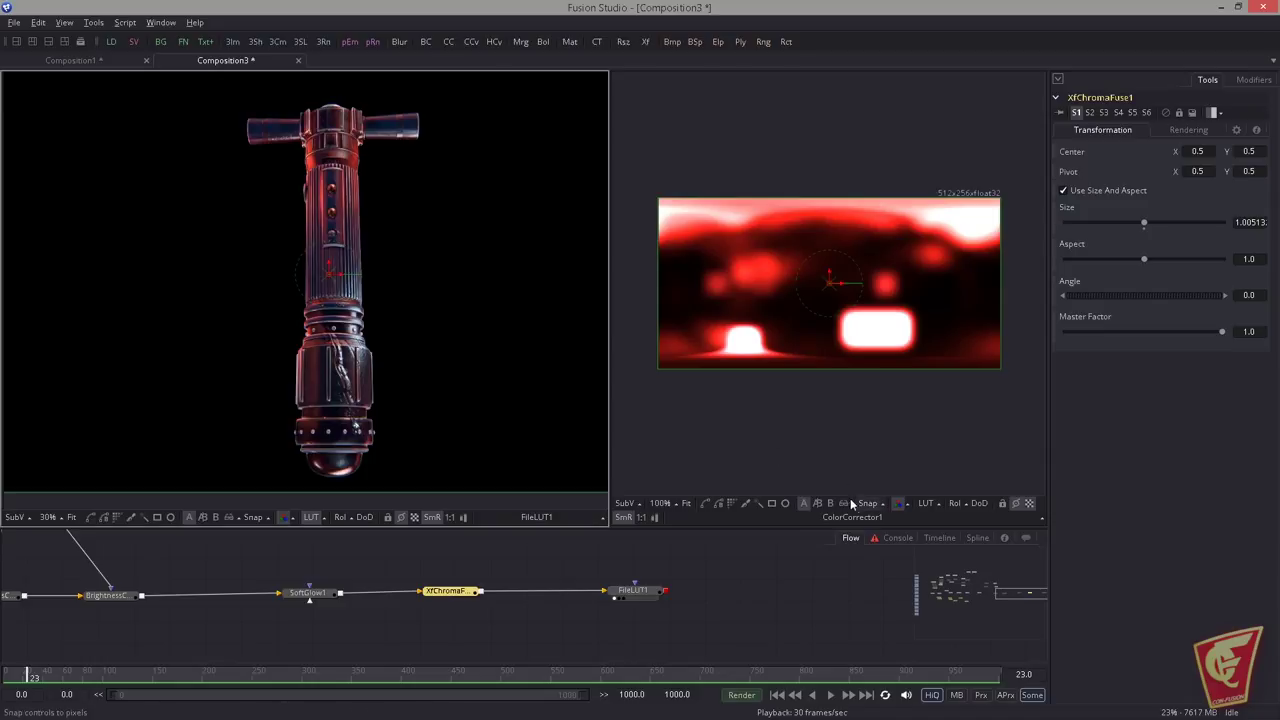
pyautogui.moveTo(641, 597); pyautogui.dragTo(660, 596)
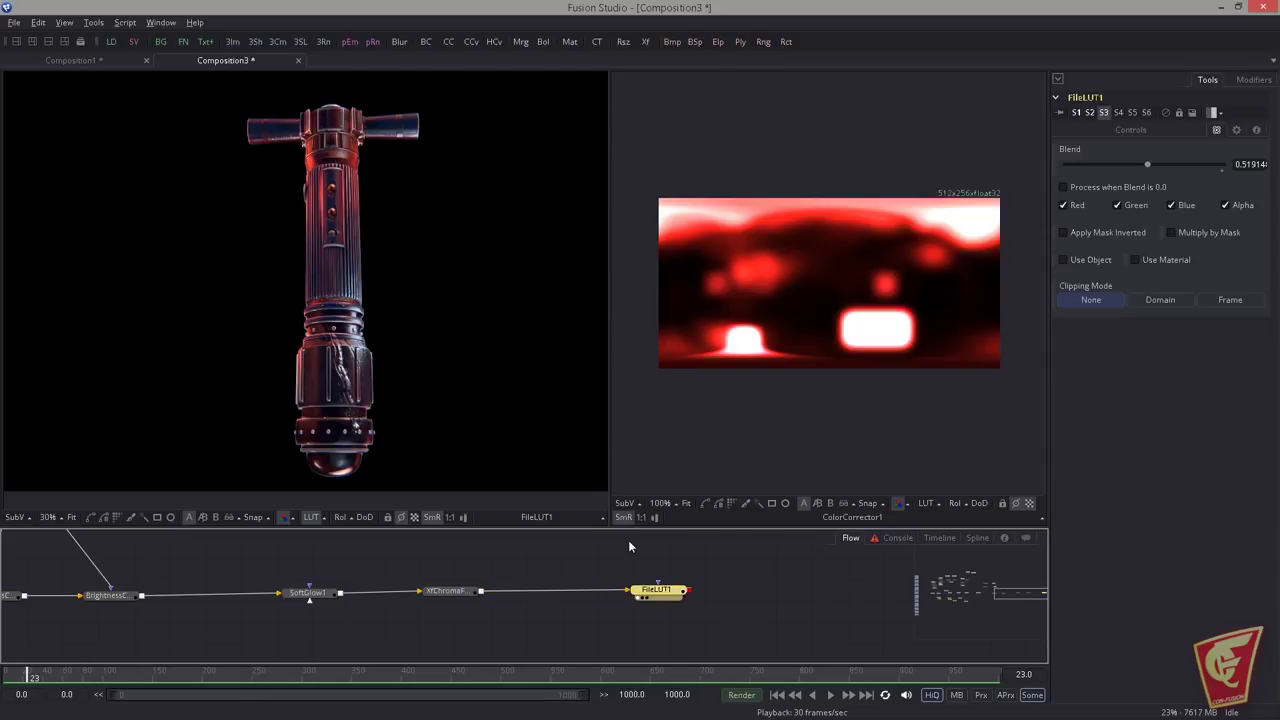